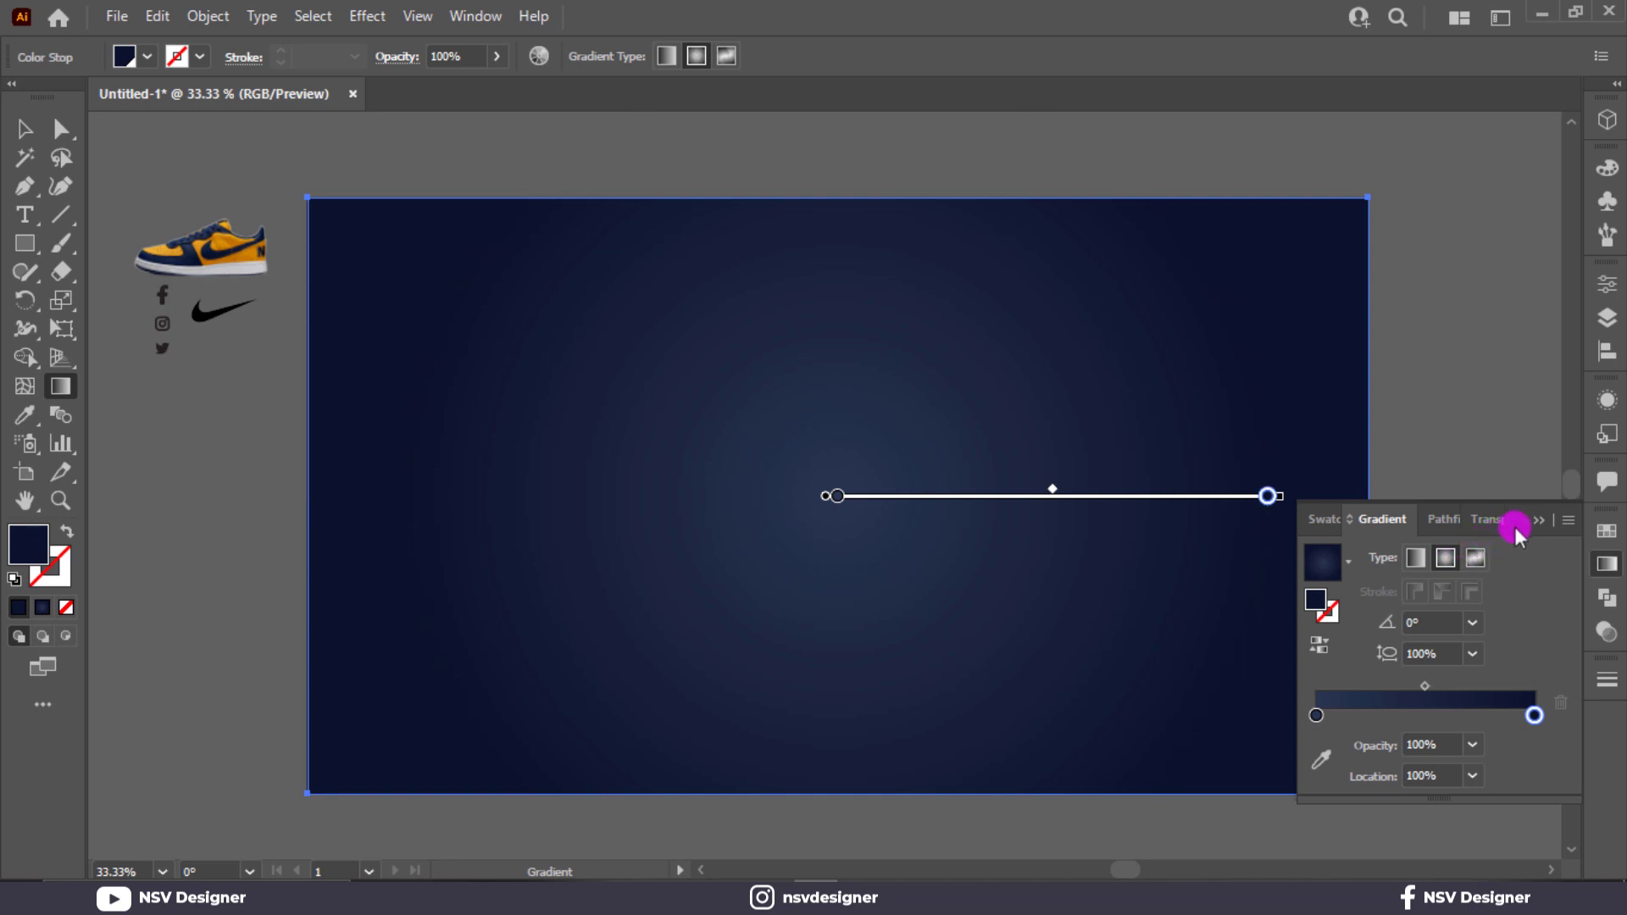
Step: Lock the gradient-filled background rectangle so it stays fixed behind the other artwork
click(1536, 520)
click(24, 128)
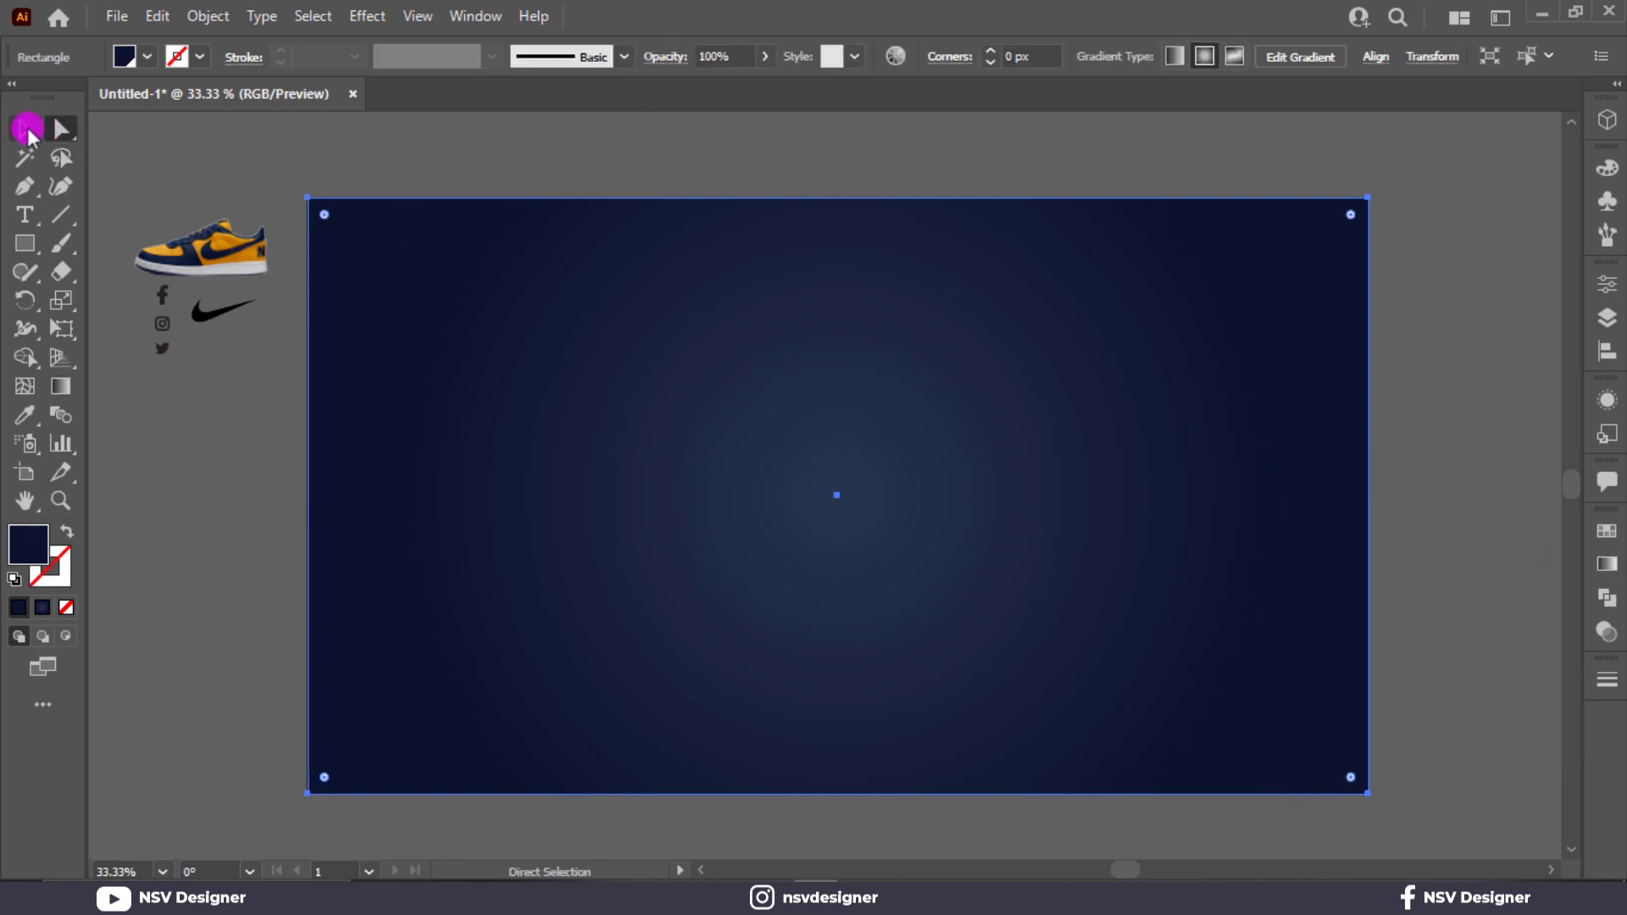
key(ctrl+shift+a)
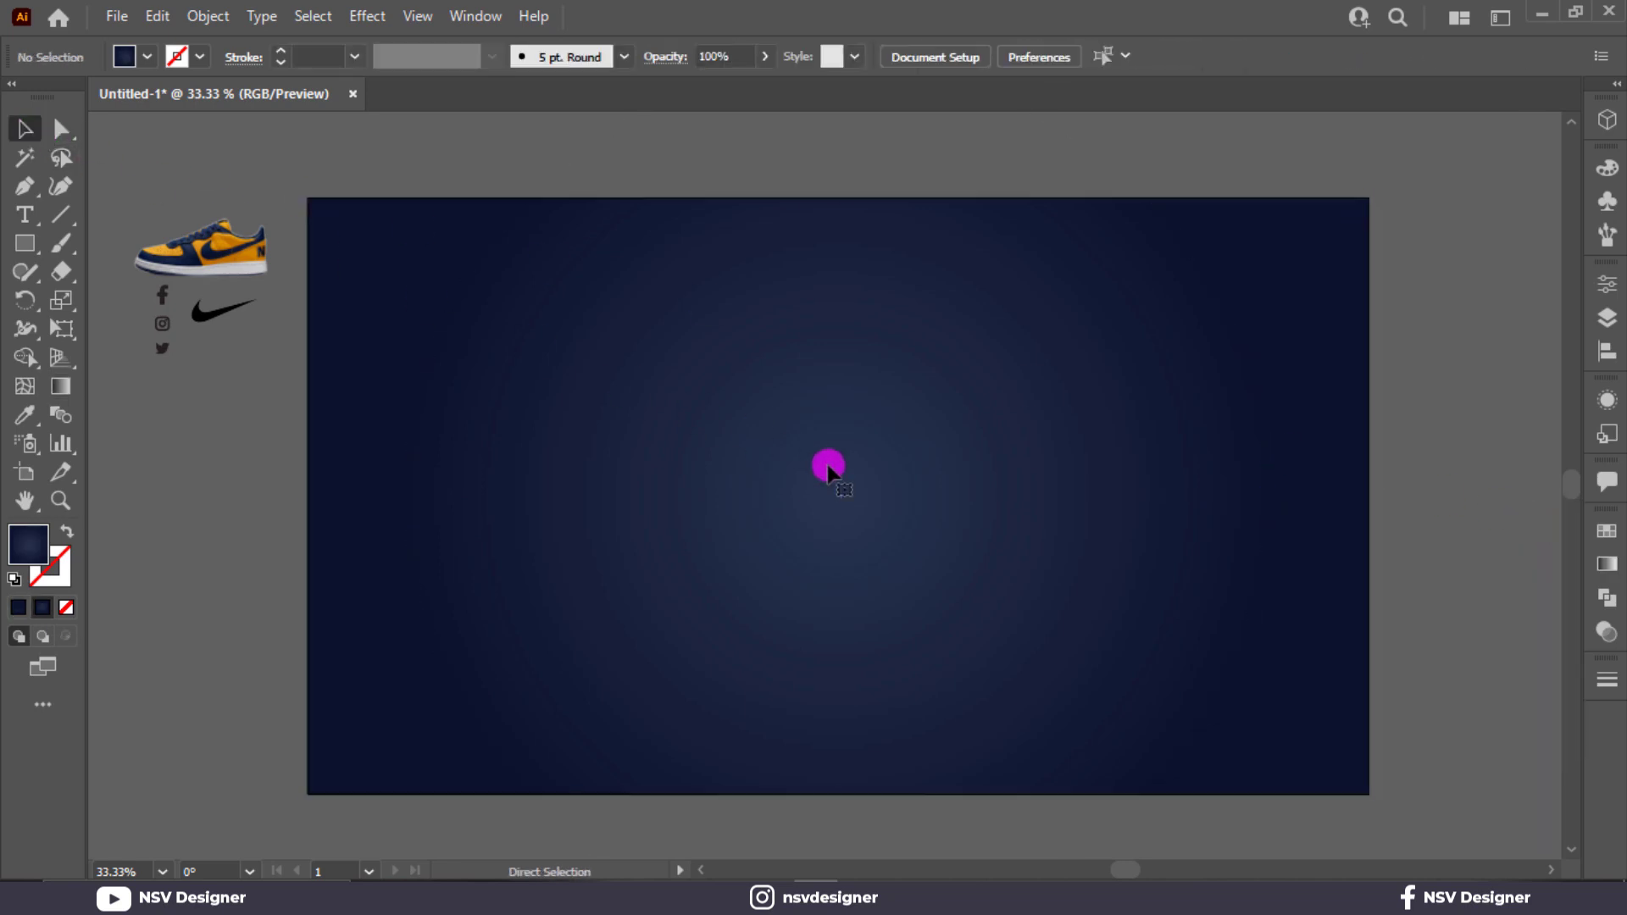
Step: Bring the sneaker image to the front and enlarge it over the middle of the artboard
right_click(225, 239)
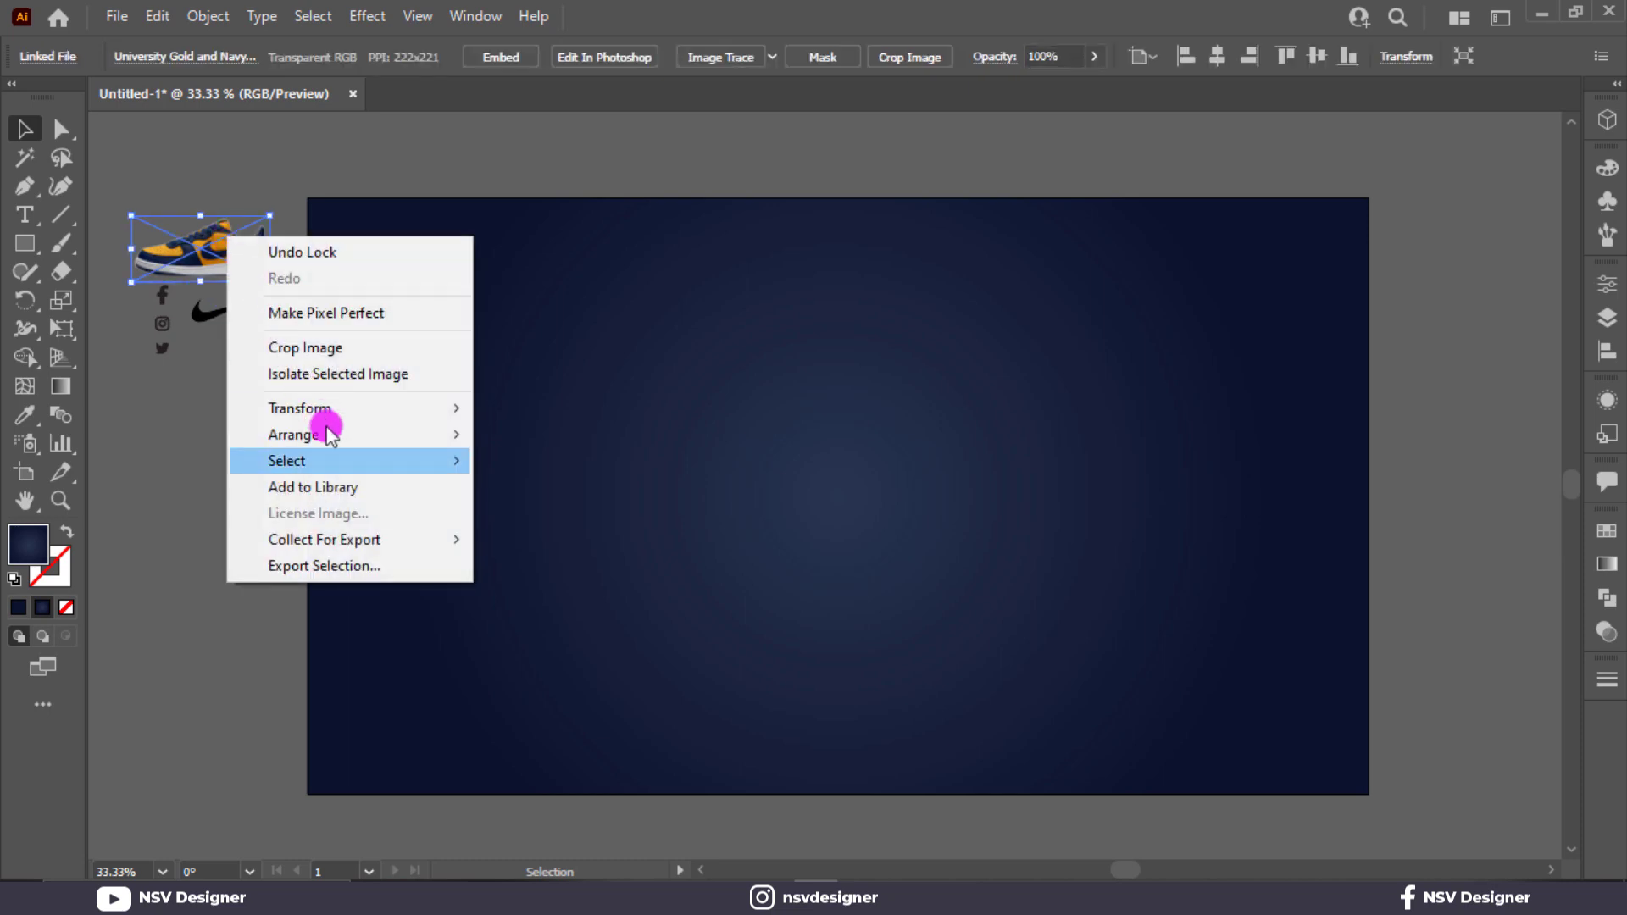
mouse_move(467, 440)
click(527, 435)
drag(264, 274, 1184, 683)
Step: Centre the sneaker horizontally on the artboard and lower it slightly
mouse_move(1073, 627)
mouse_down()
mouse_move(1136, 624)
mouse_move(1099, 607)
mouse_move(1075, 622)
mouse_up()
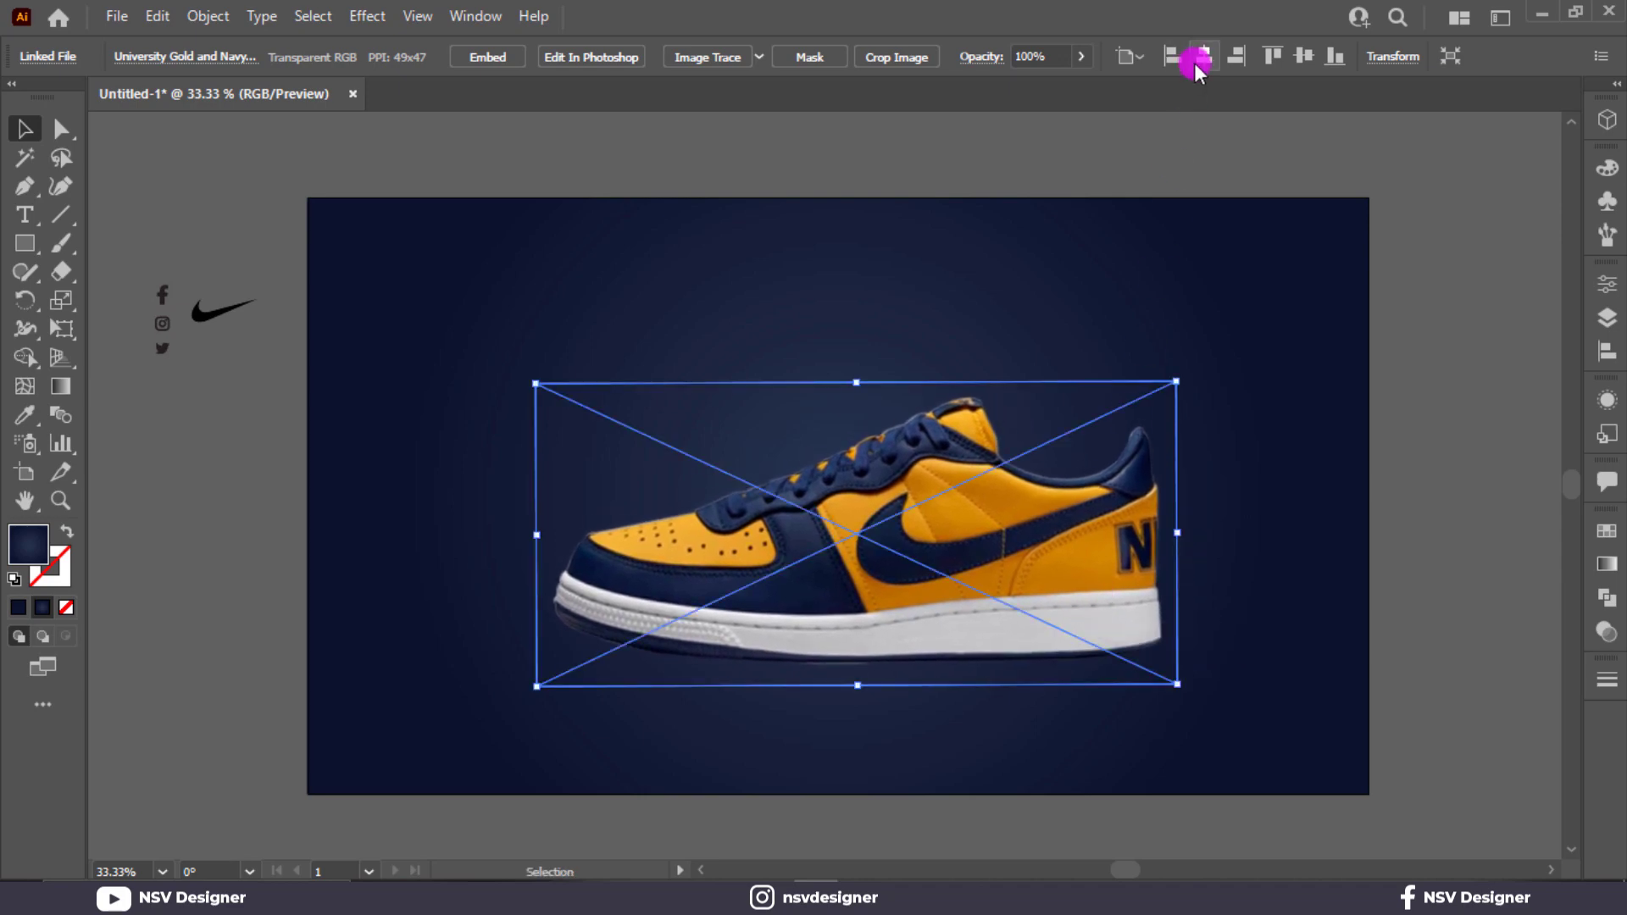
click(1203, 56)
drag(1083, 464, 1069, 534)
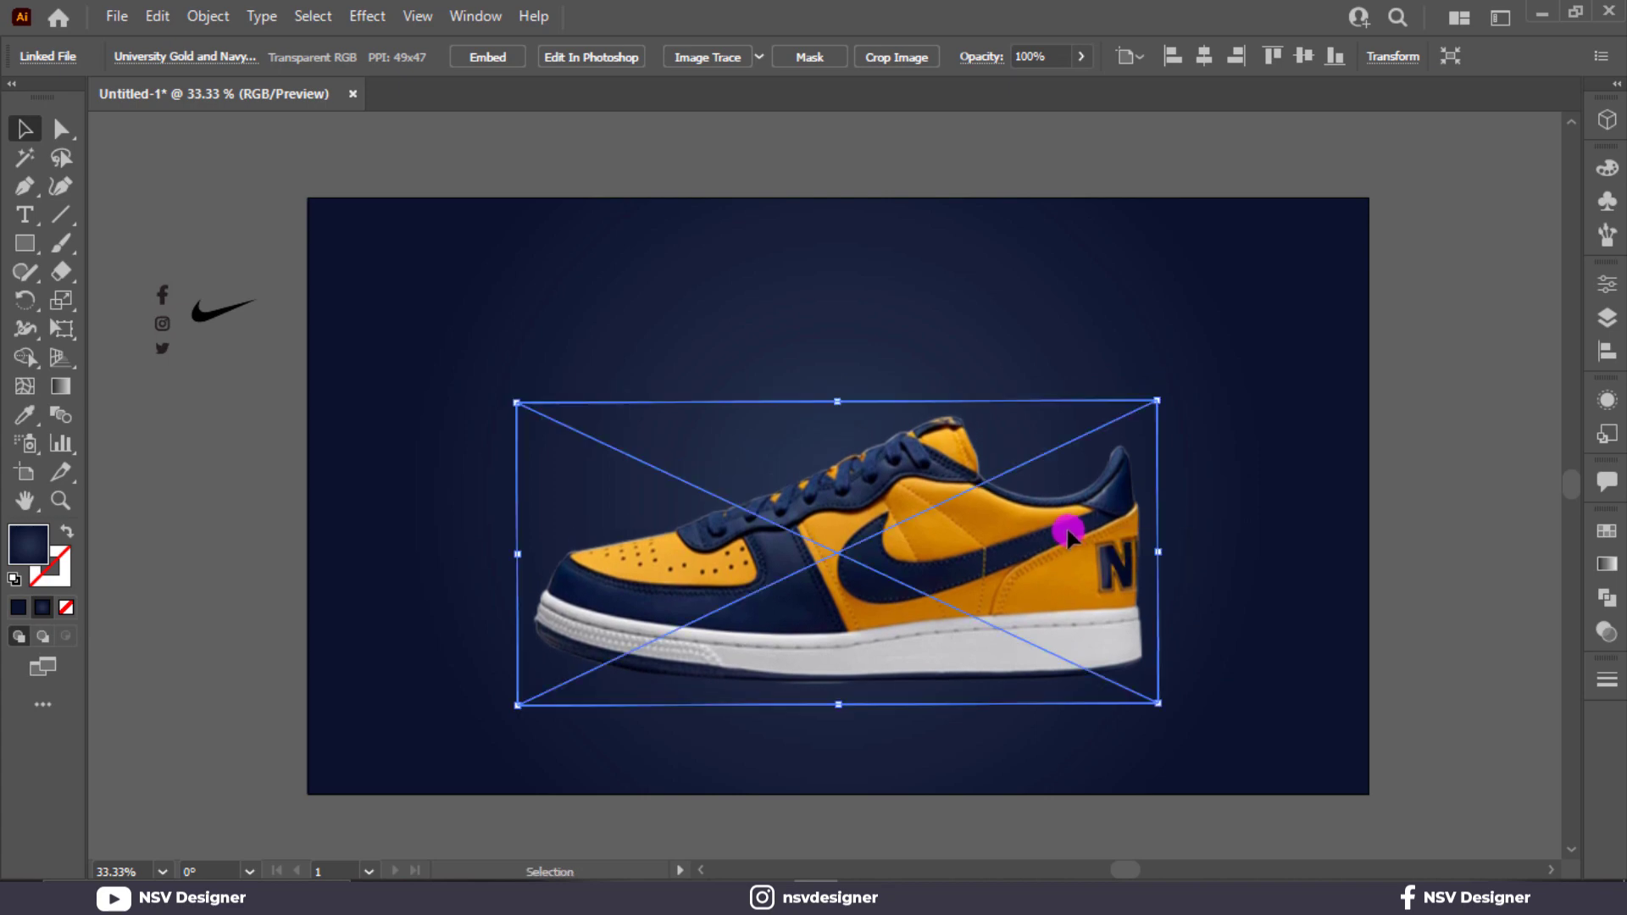
Step: Add the text NIKE above the sneaker
click(30, 213)
click(521, 319)
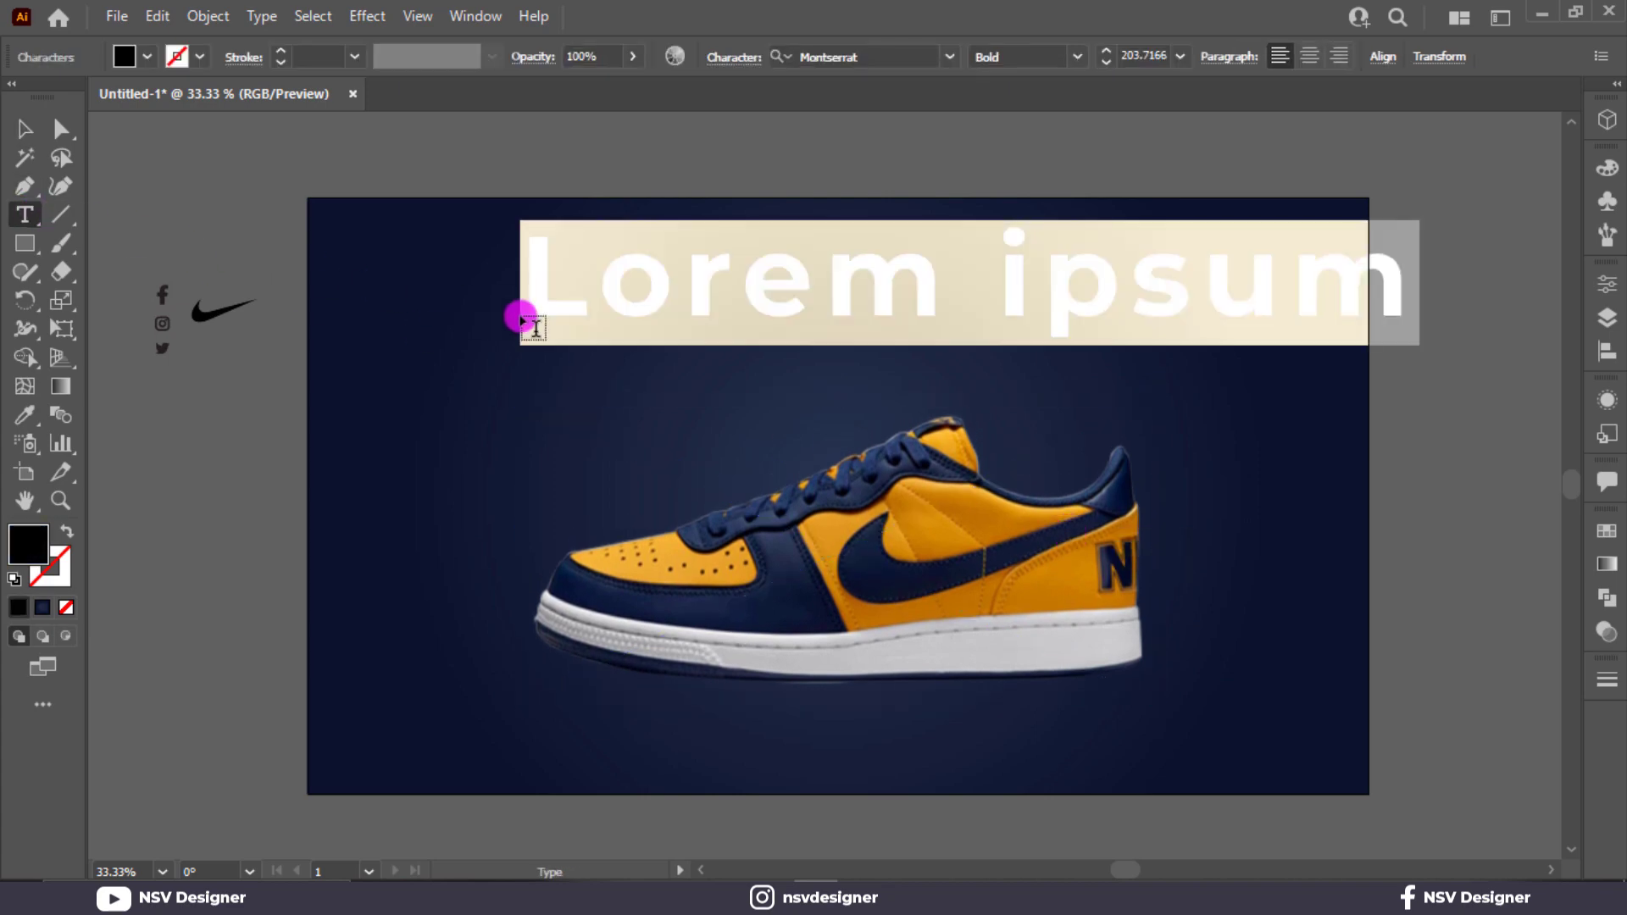
text(NIKE)
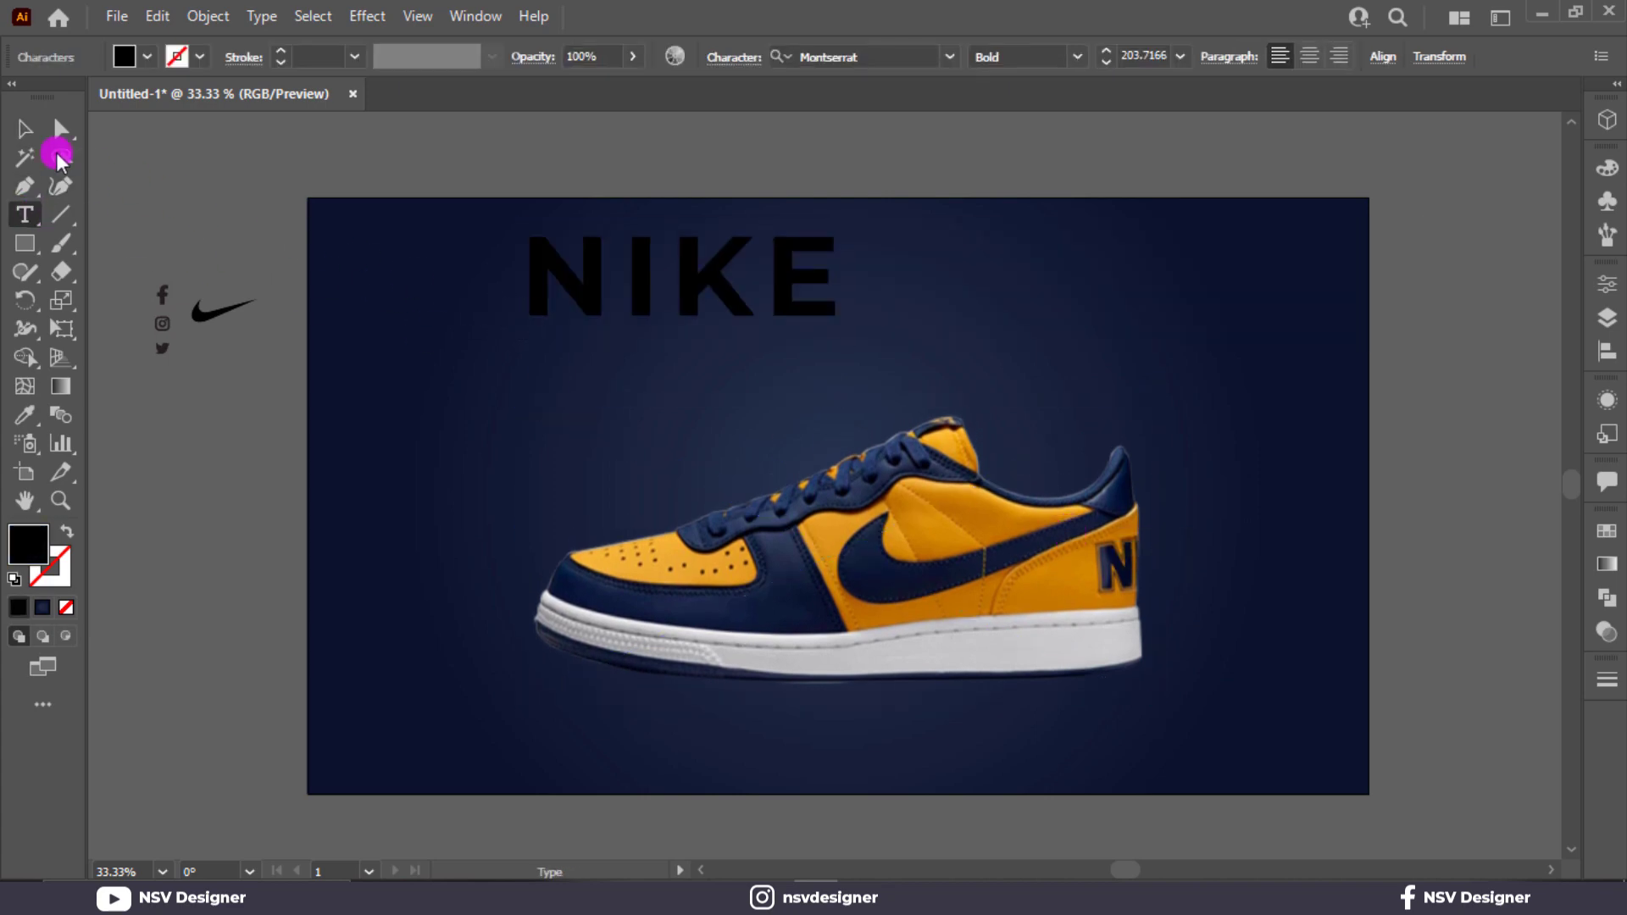
click(40, 134)
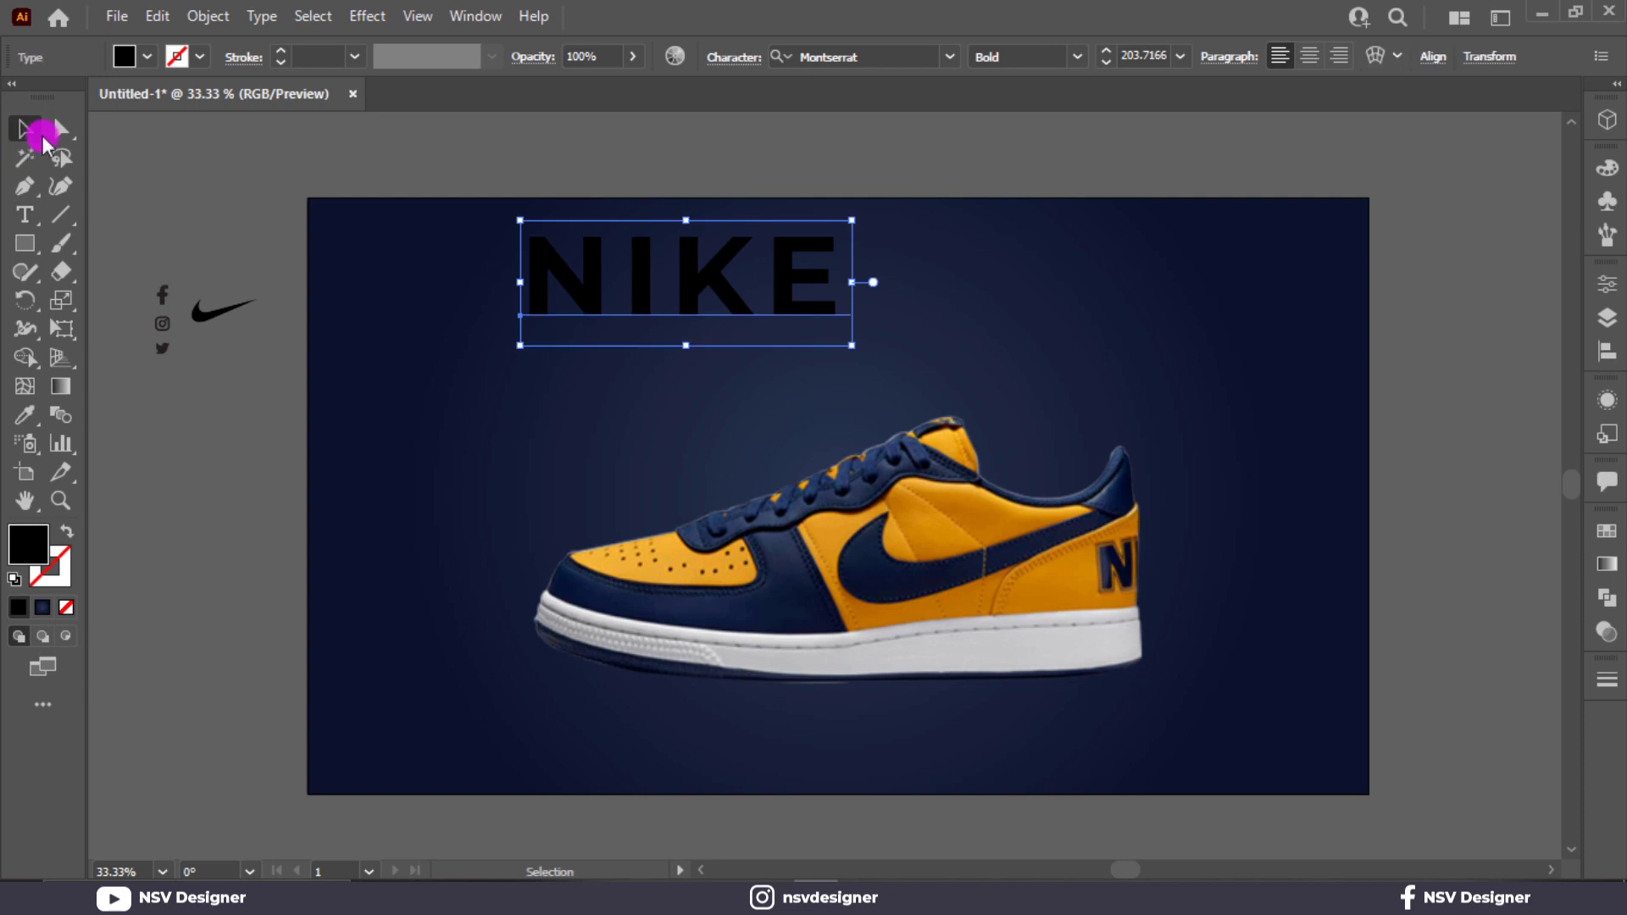
Step: Set the NIKE text's tracking to 0 and its font to DIN Condensed Bold
click(751, 61)
click(743, 201)
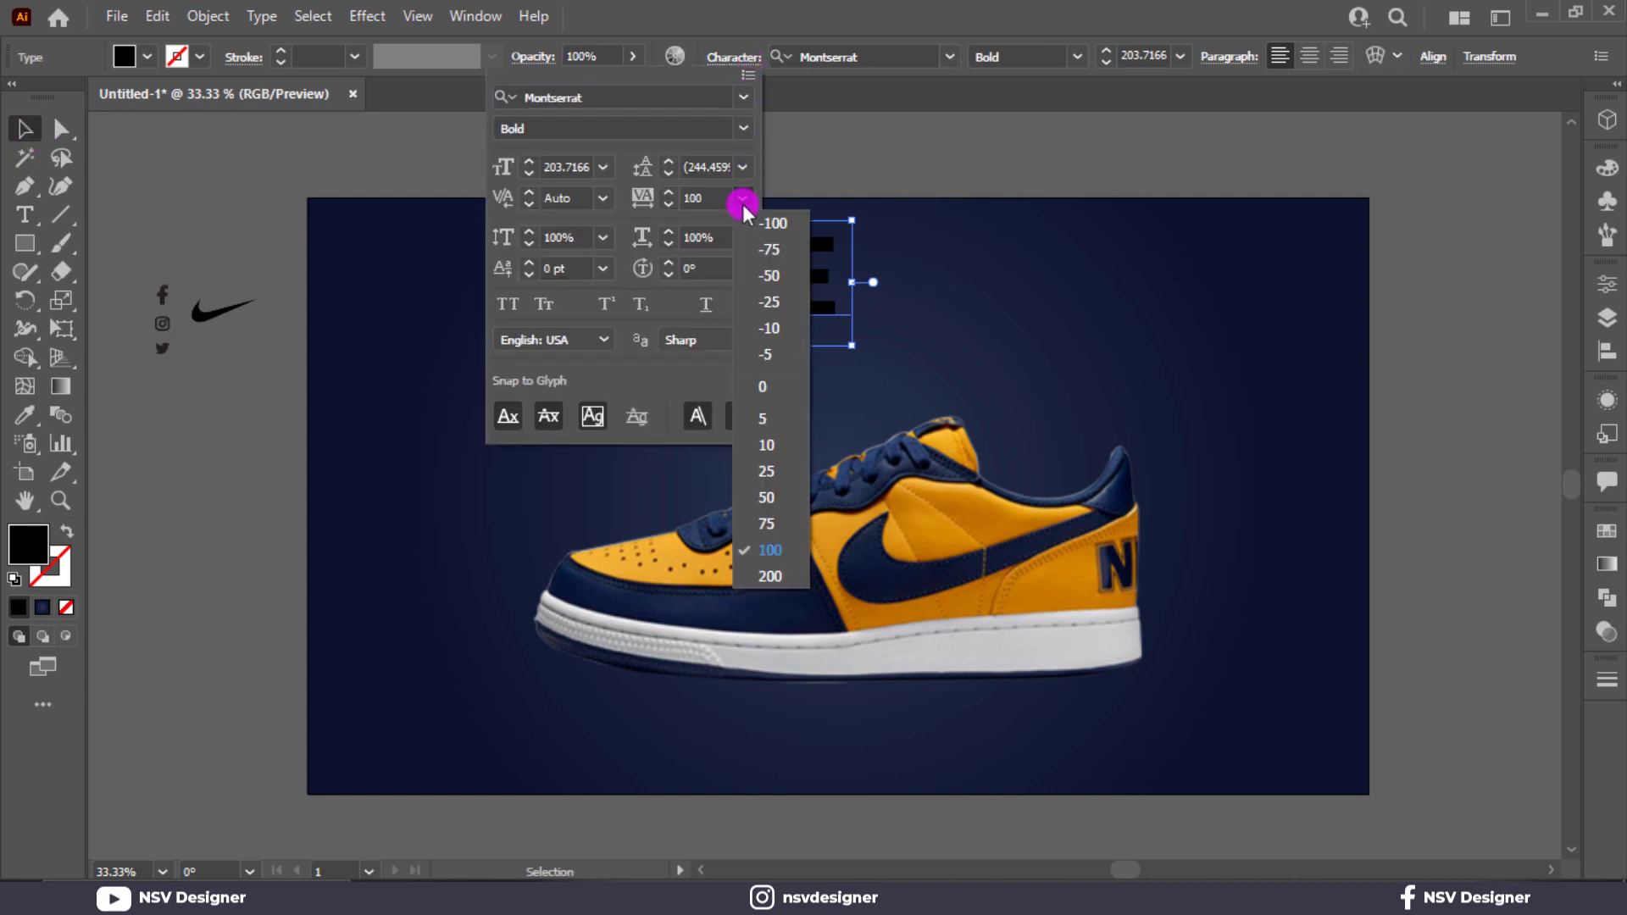
click(780, 387)
click(888, 58)
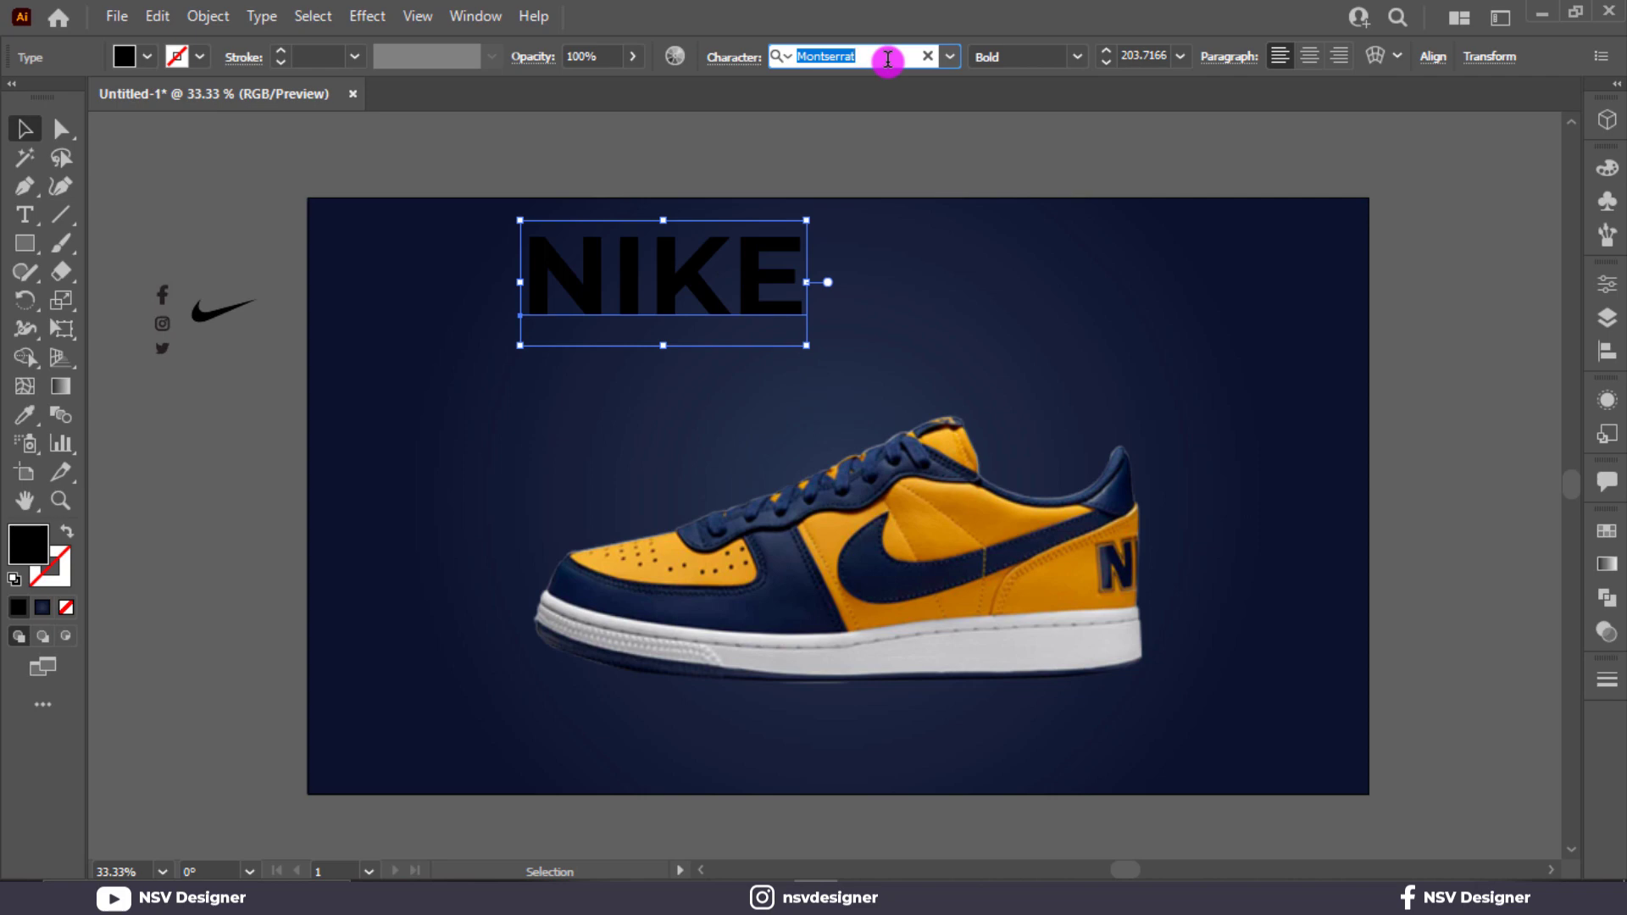
text(DIN)
click(1049, 171)
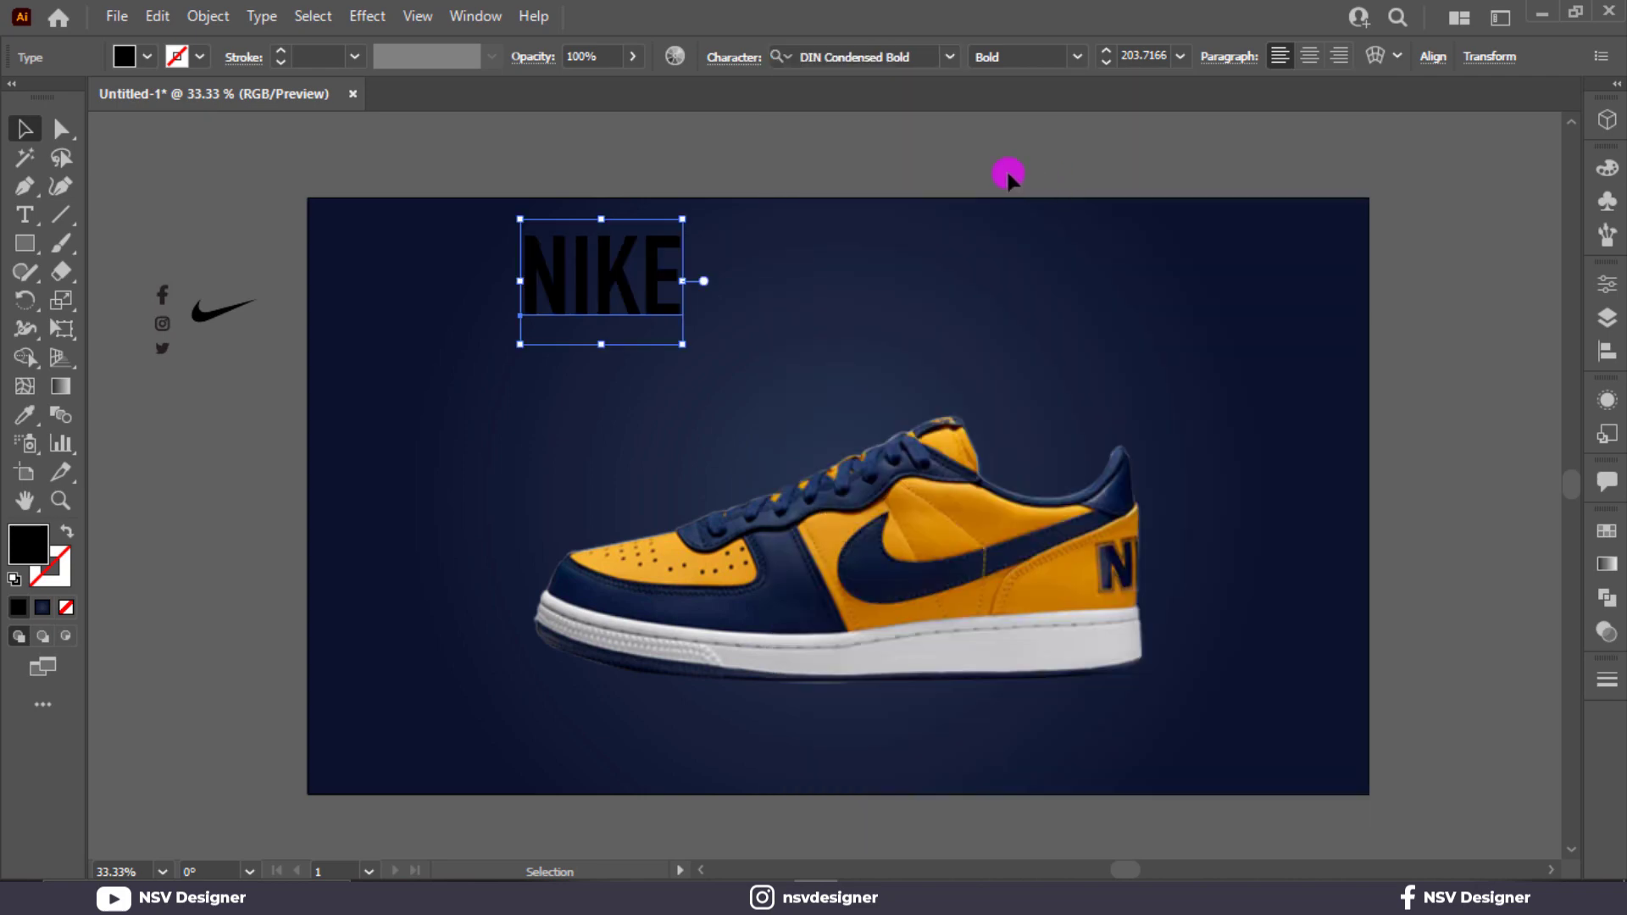
Step: Fill the text with white and extend it to read NIKE LOW
click(142, 61)
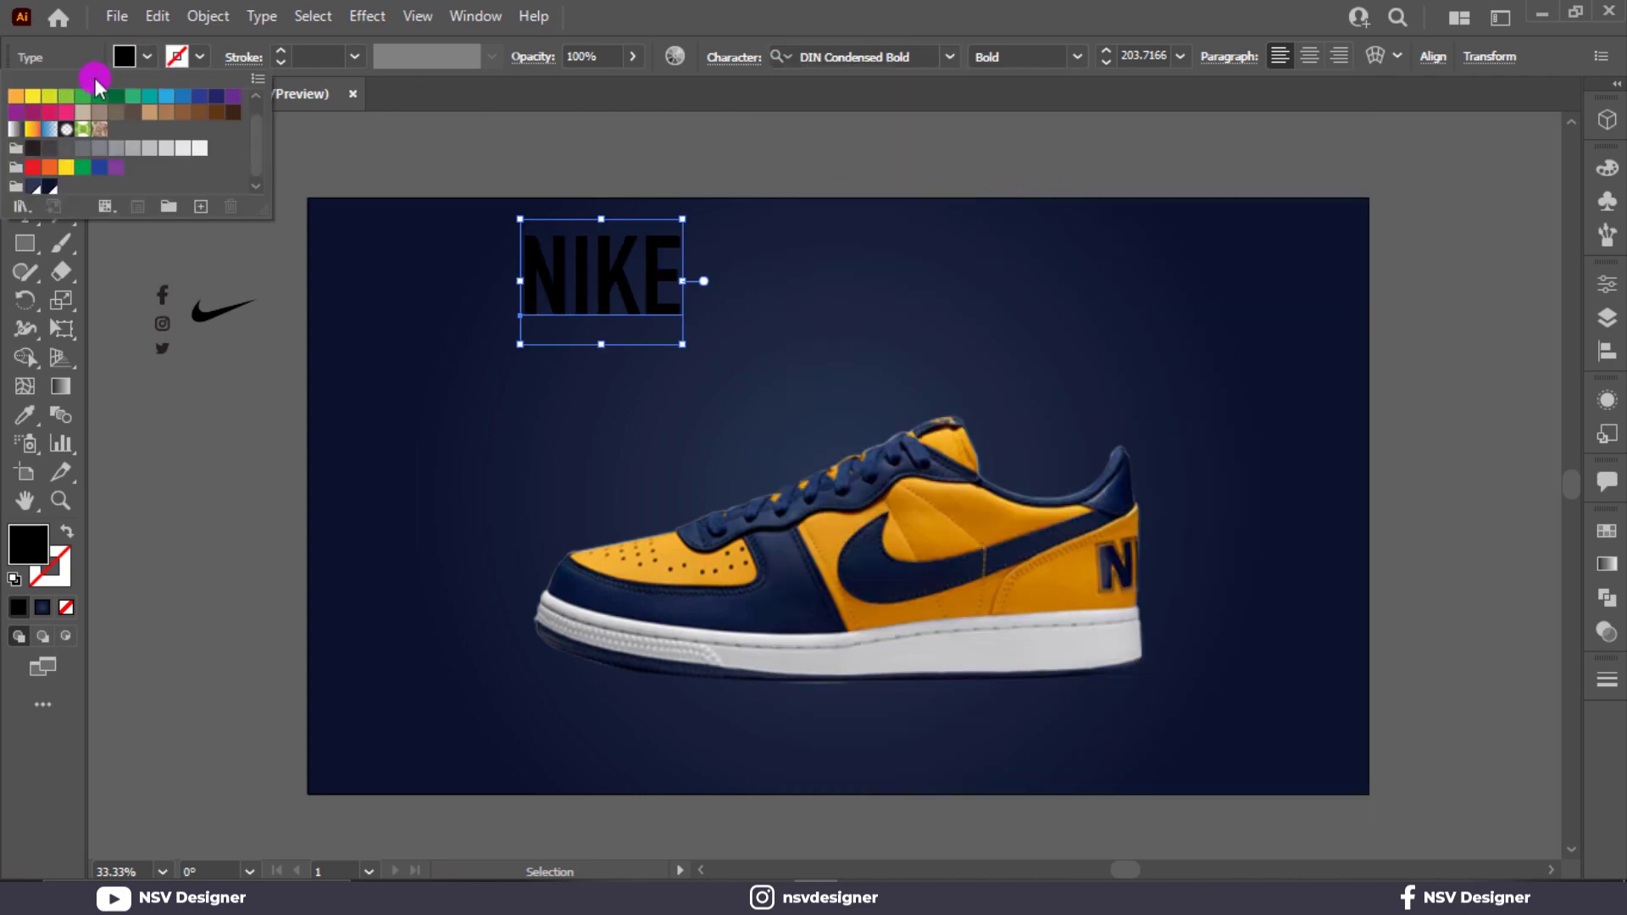
click(200, 148)
click(646, 329)
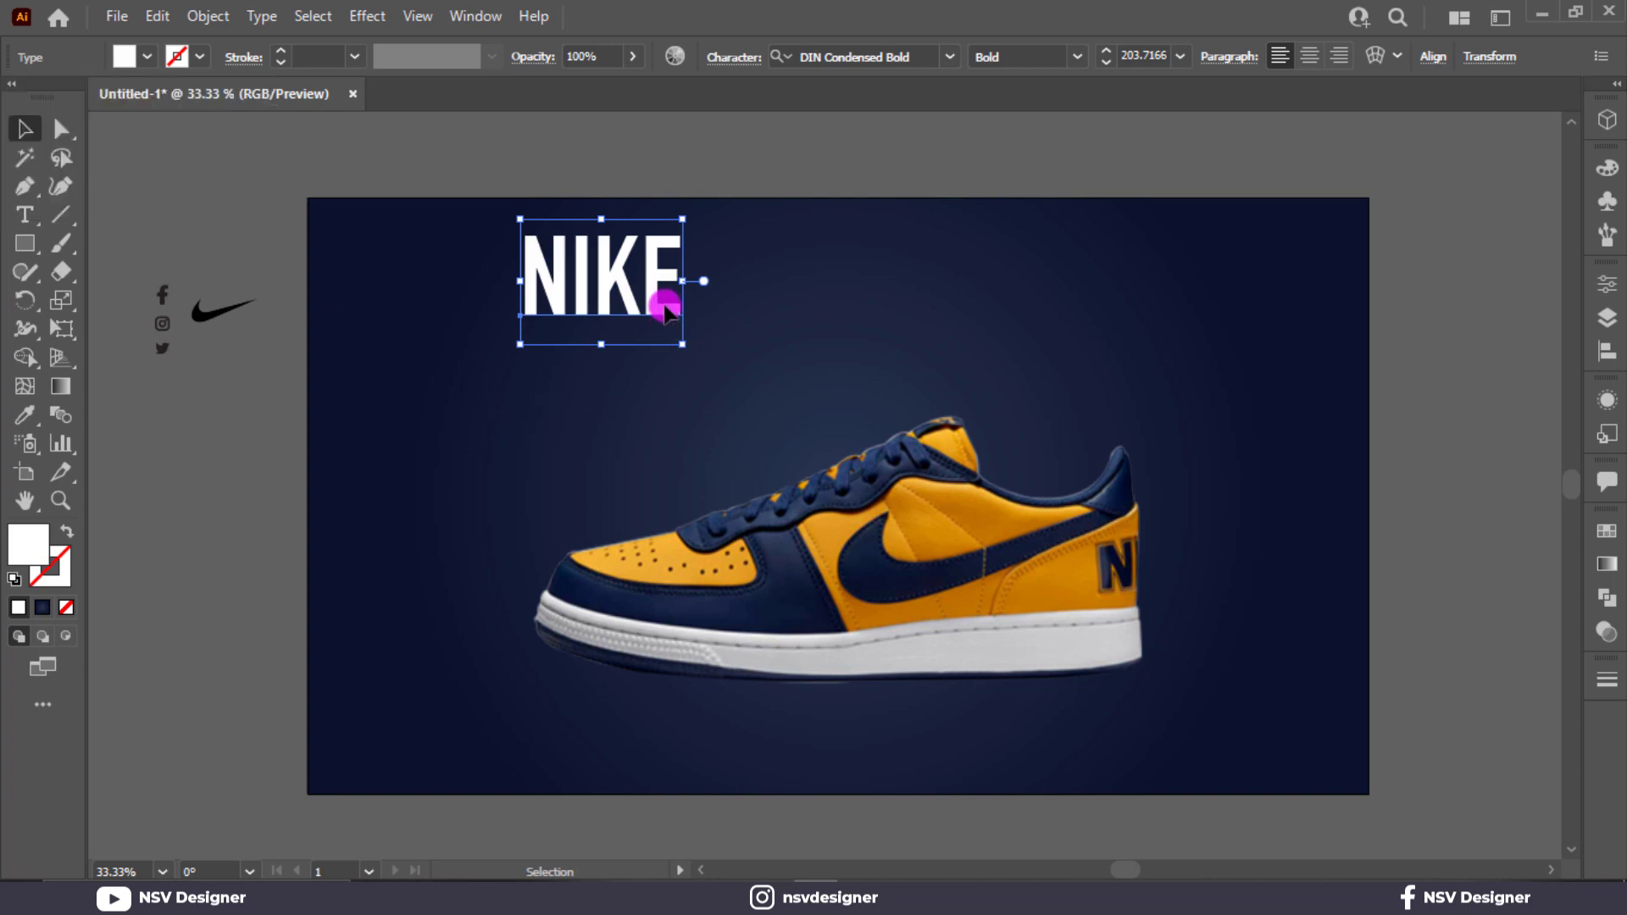
double_click(666, 312)
click(678, 296)
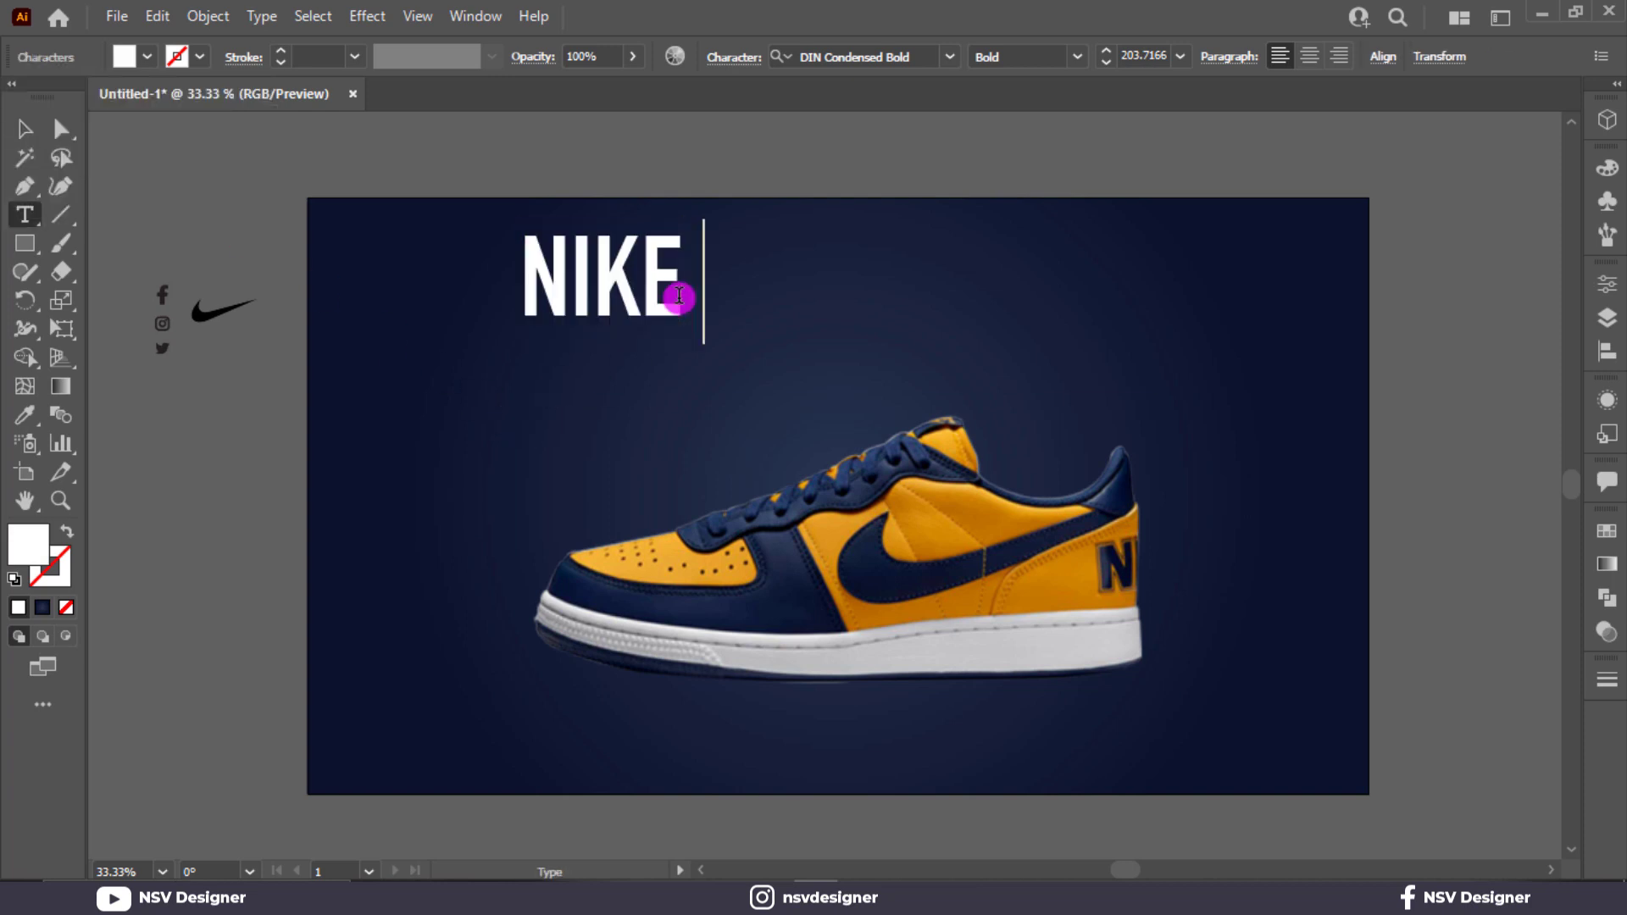
text(LOW)
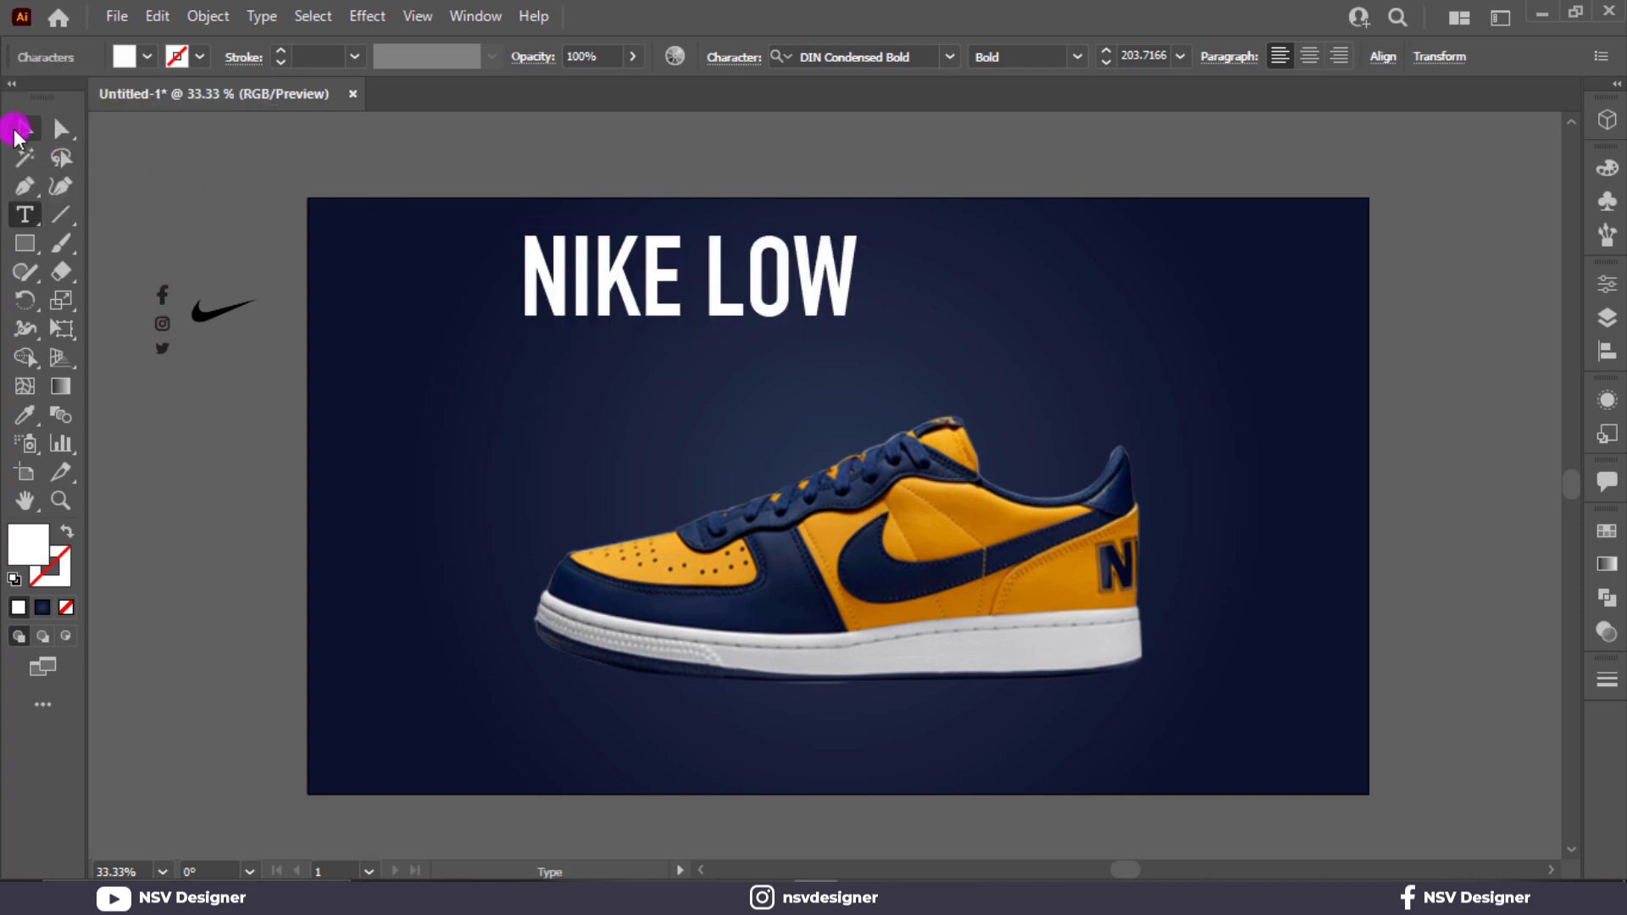
click(25, 129)
Step: Enlarge the NIKE LOW text to about 372 pt over the sneaker and send it behind the shoe image
drag(592, 302, 711, 509)
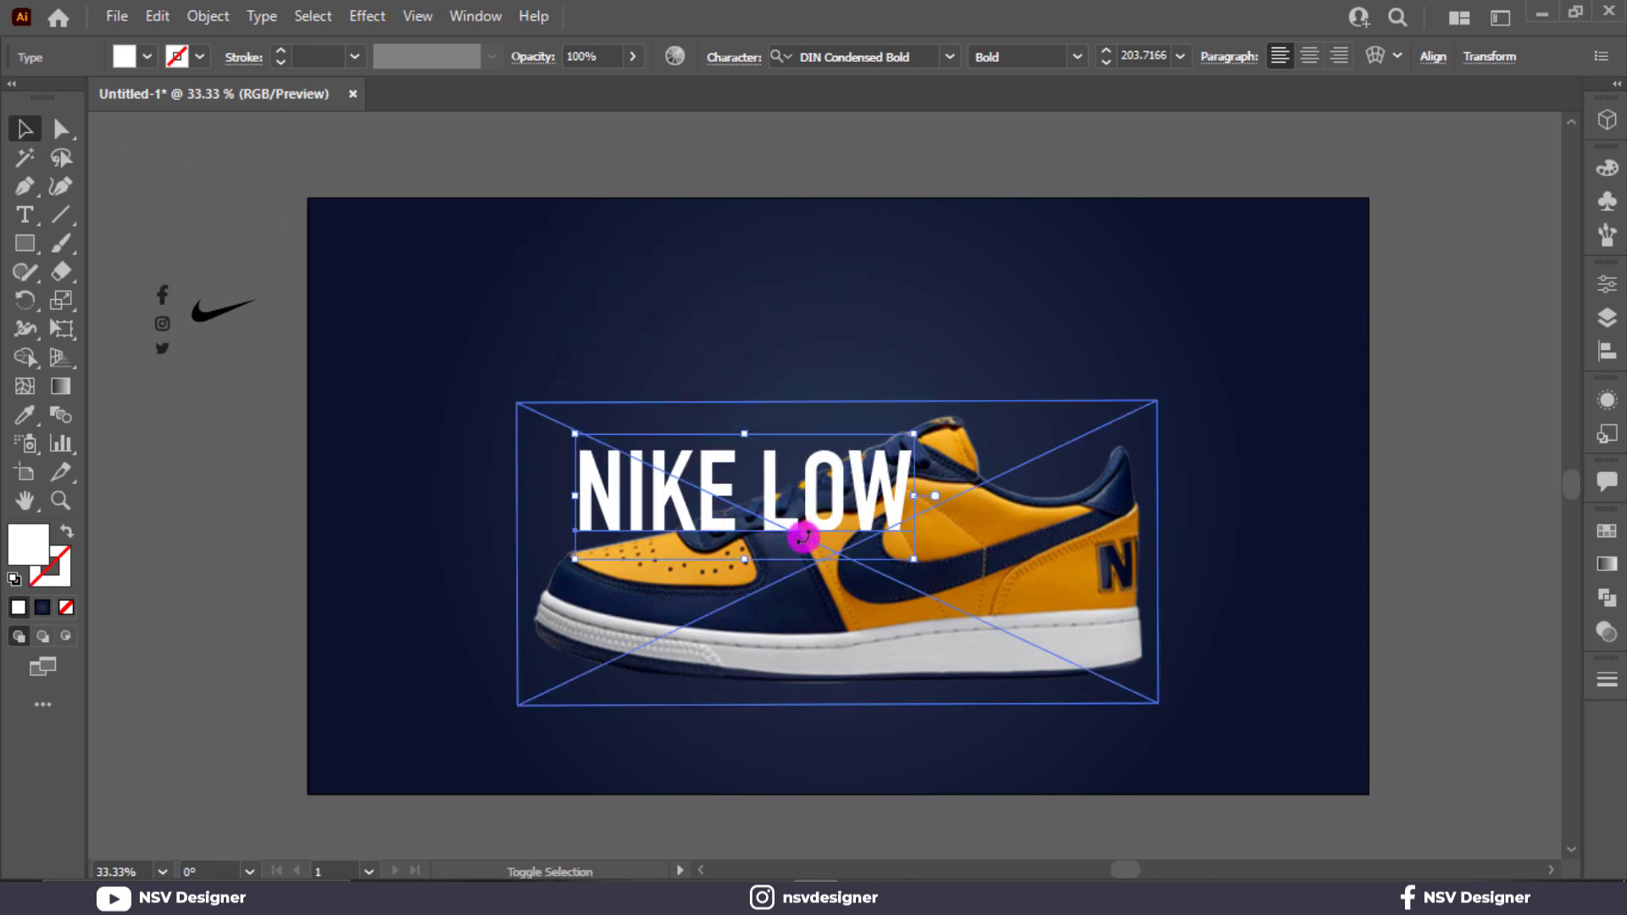
drag(911, 566, 1265, 663)
key(ctrl+bracketleft)
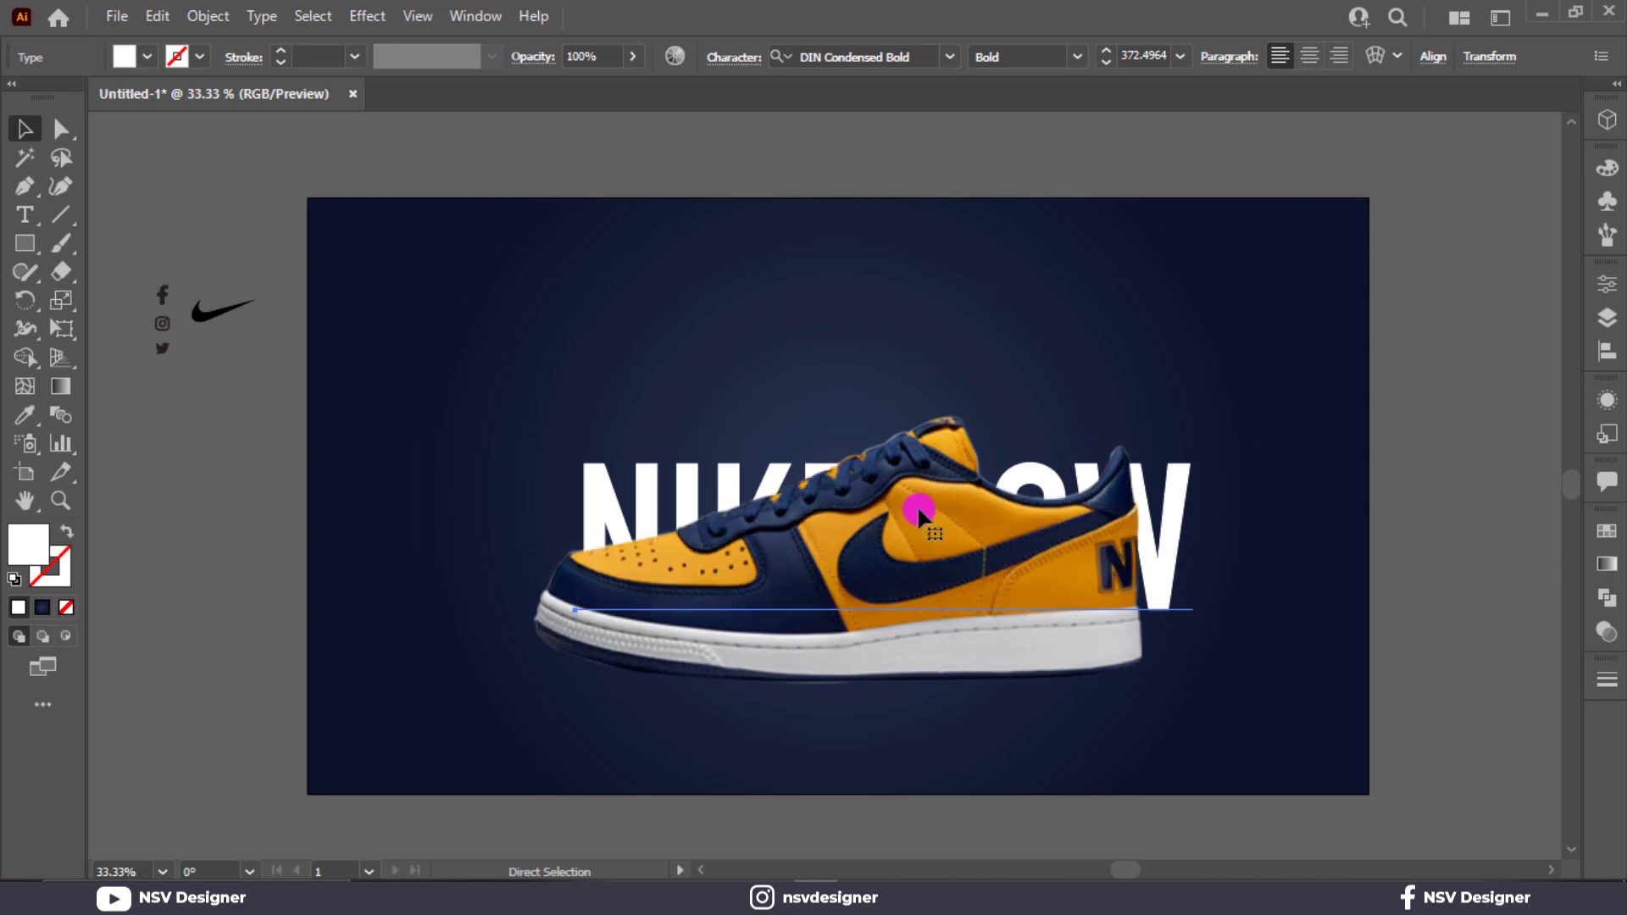
Step: Move the NIKE LOW text up and over so its letters rise above the sneaker
shift+click(917, 505)
click(785, 558)
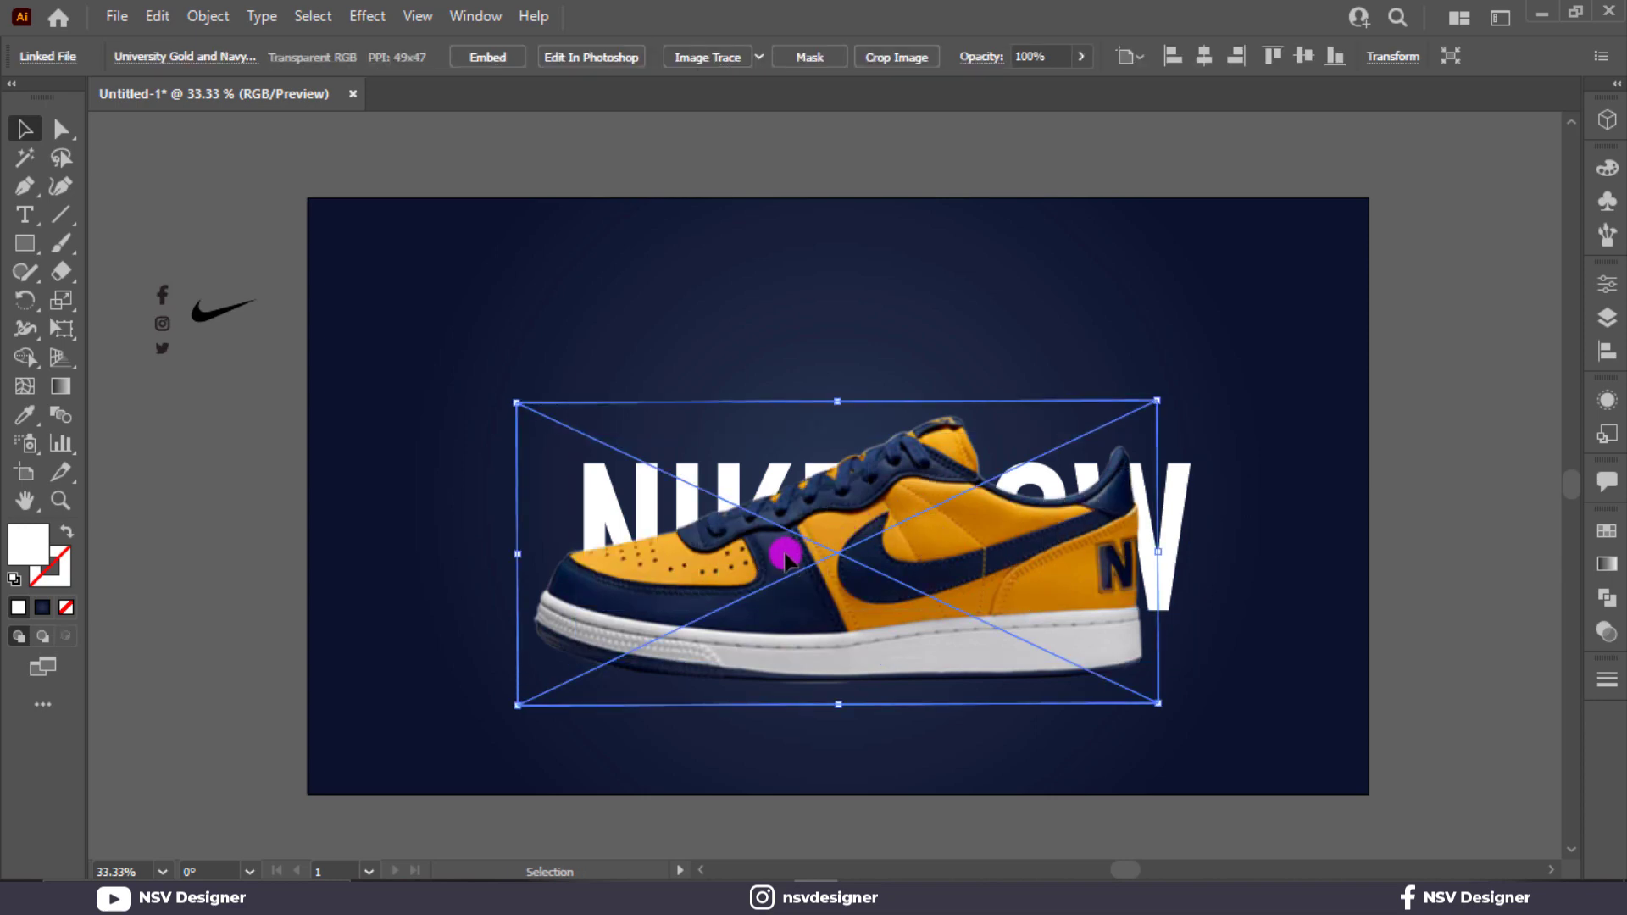
shift+click(785, 557)
click(769, 503)
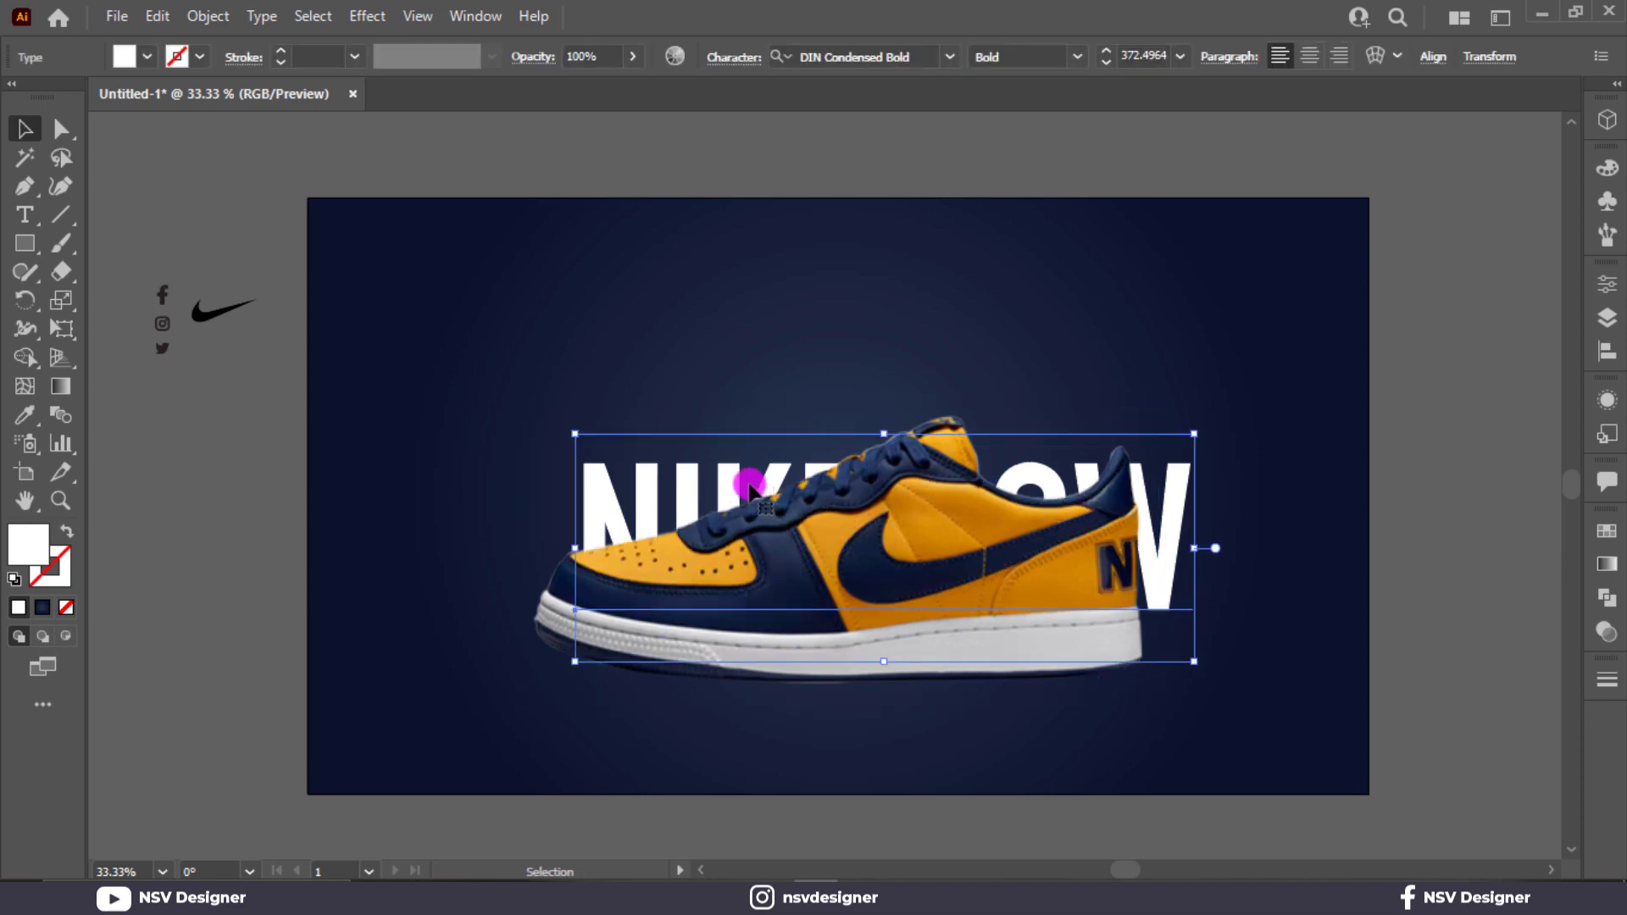
drag(748, 488, 716, 444)
drag(983, 436, 1022, 416)
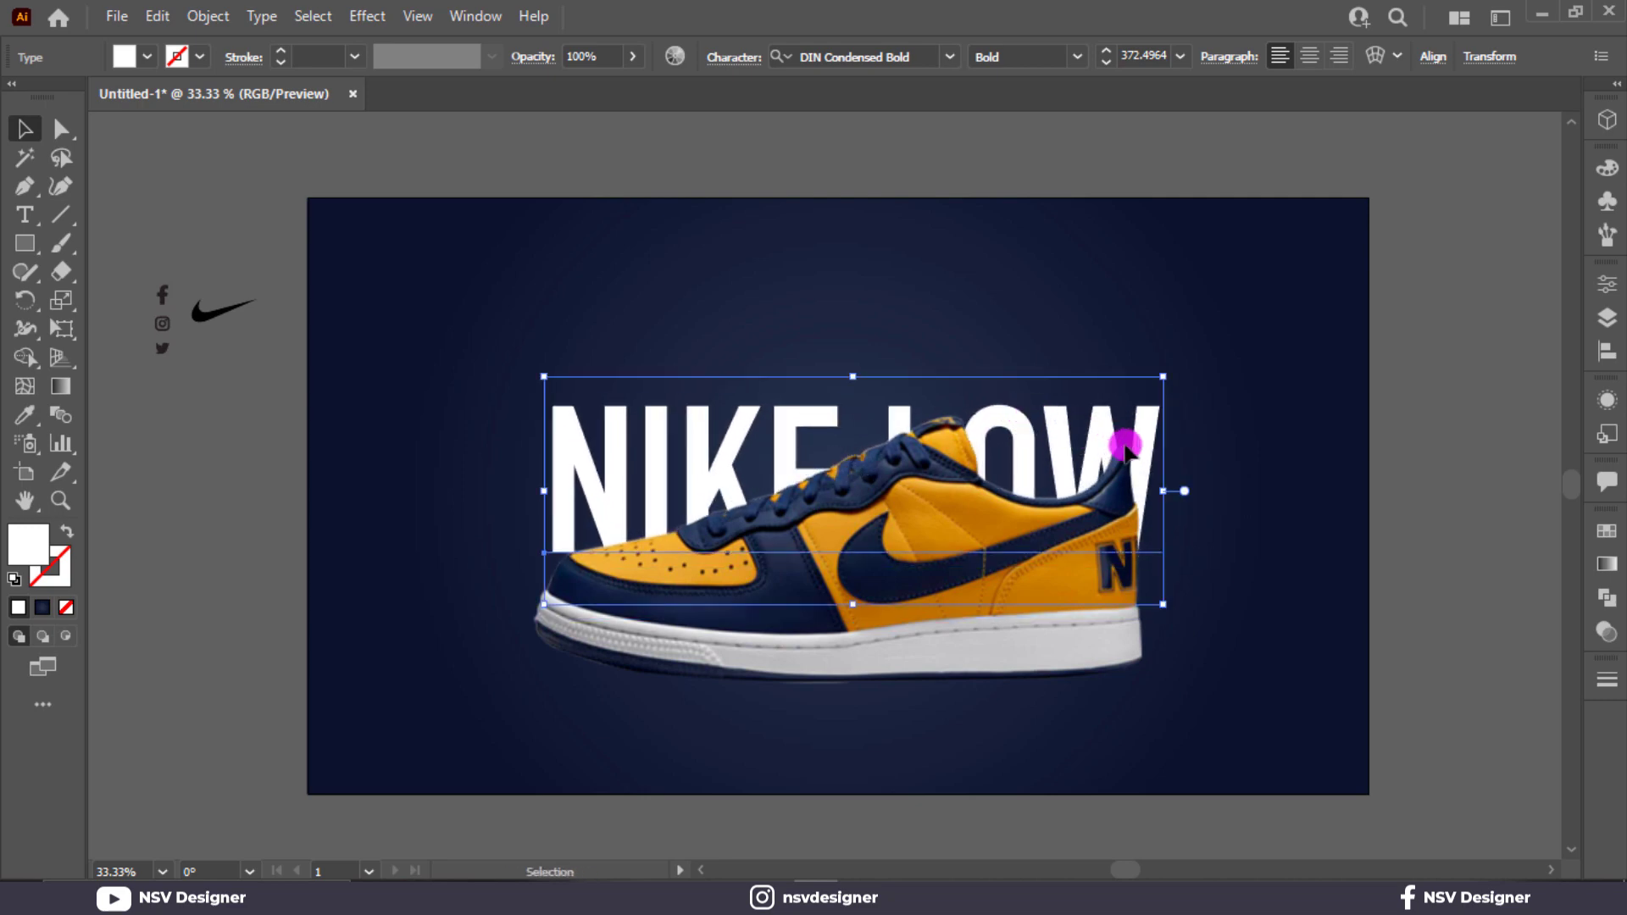
drag(1126, 440, 1143, 453)
Step: Change the NIKE LOW text's blending mode so the white letters take on the dark blue of the background
click(1604, 624)
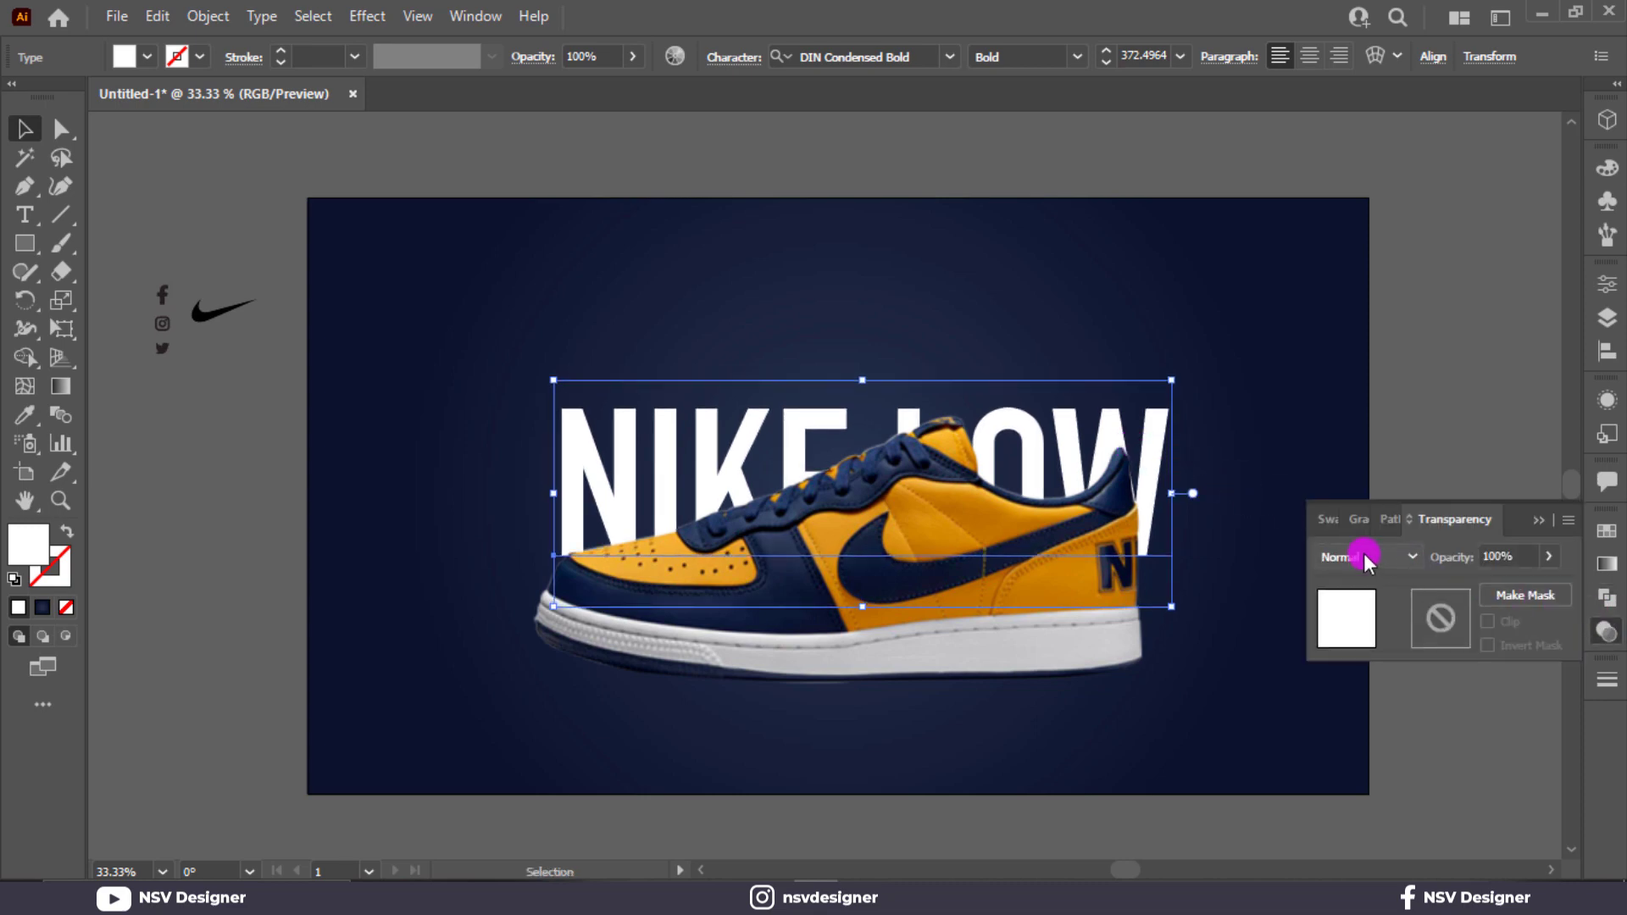
click(1336, 552)
click(1356, 309)
click(1540, 522)
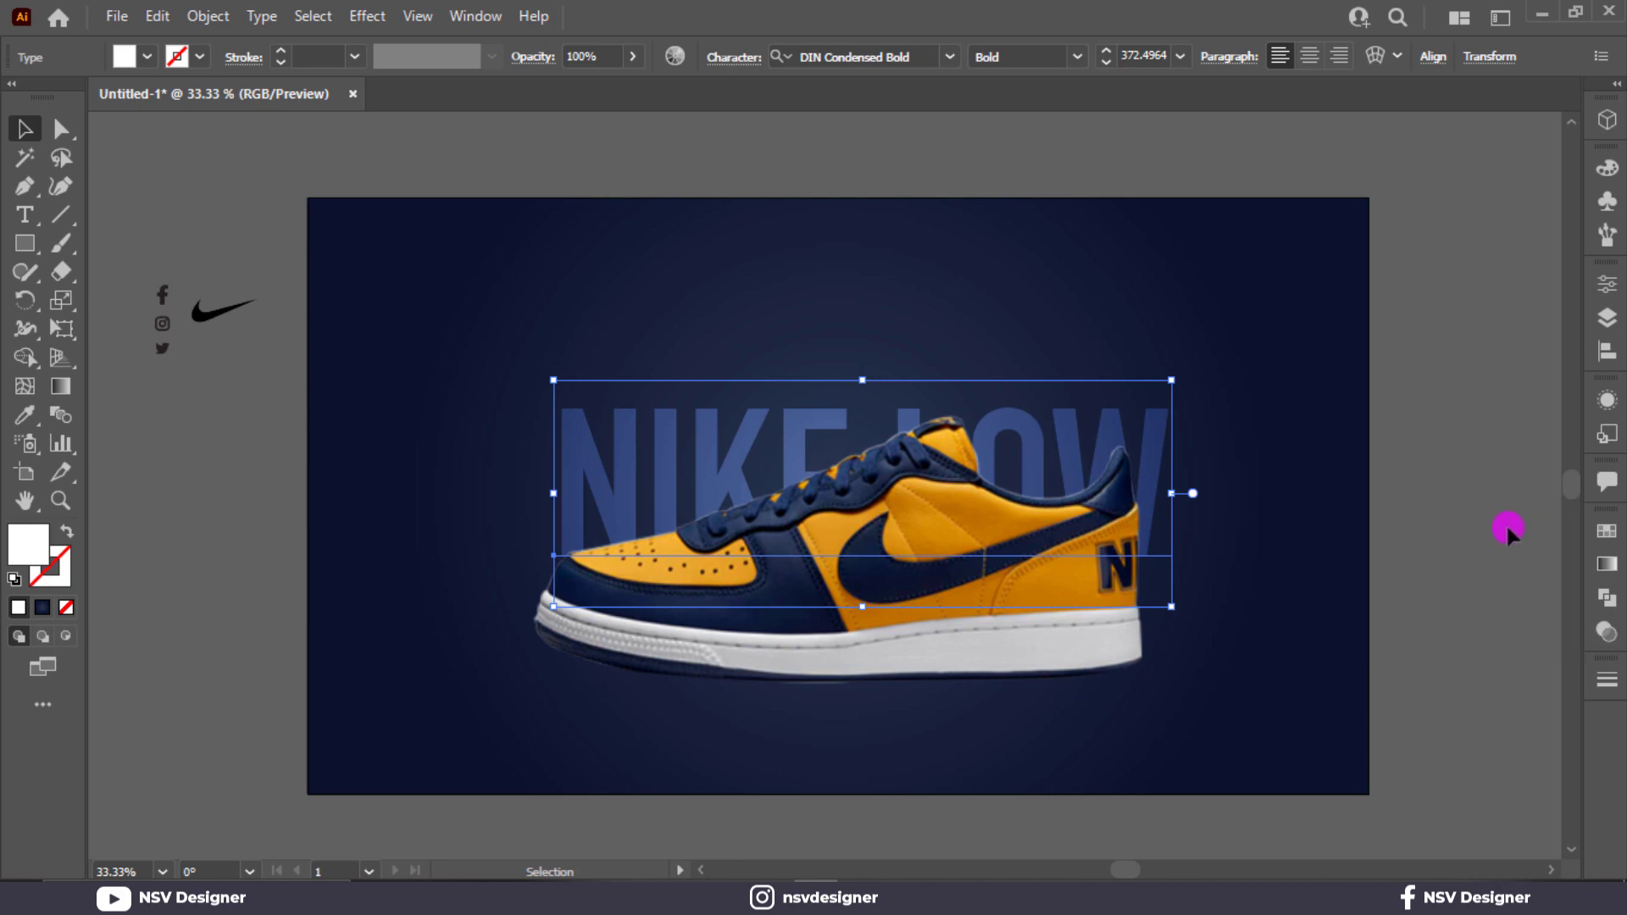
Step: Resize the NIKE LOW text to roughly the sneaker's width and position it centred horizontally behind the shoe
drag(1171, 606, 1132, 558)
click(1430, 58)
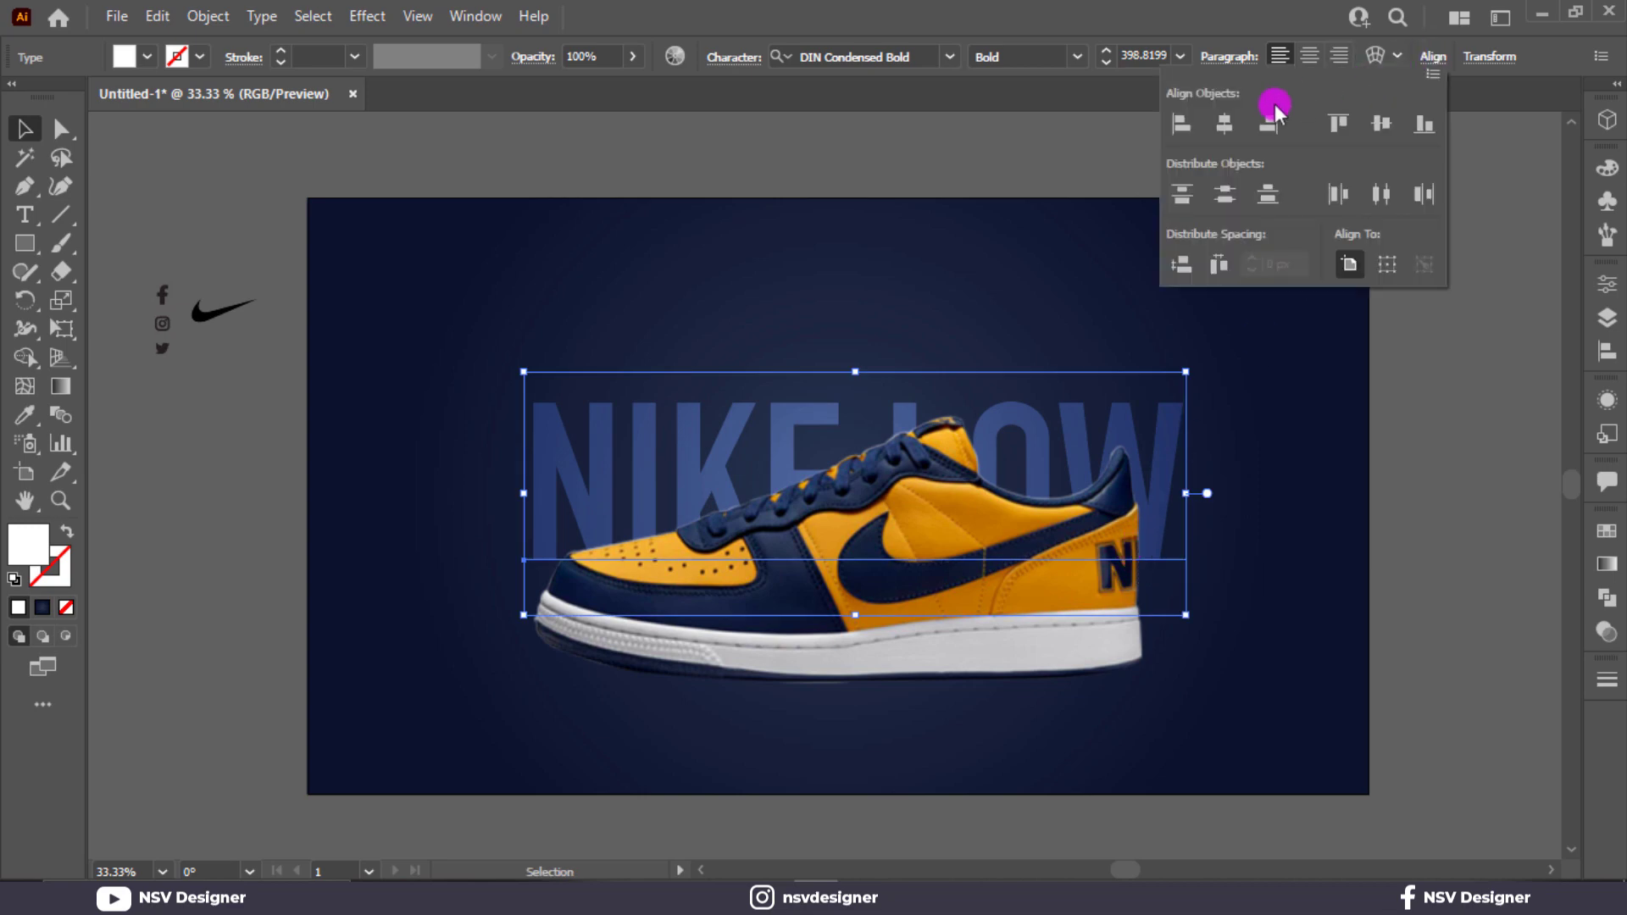
click(1223, 125)
drag(1148, 416, 1148, 377)
drag(1071, 419, 1054, 436)
click(1241, 335)
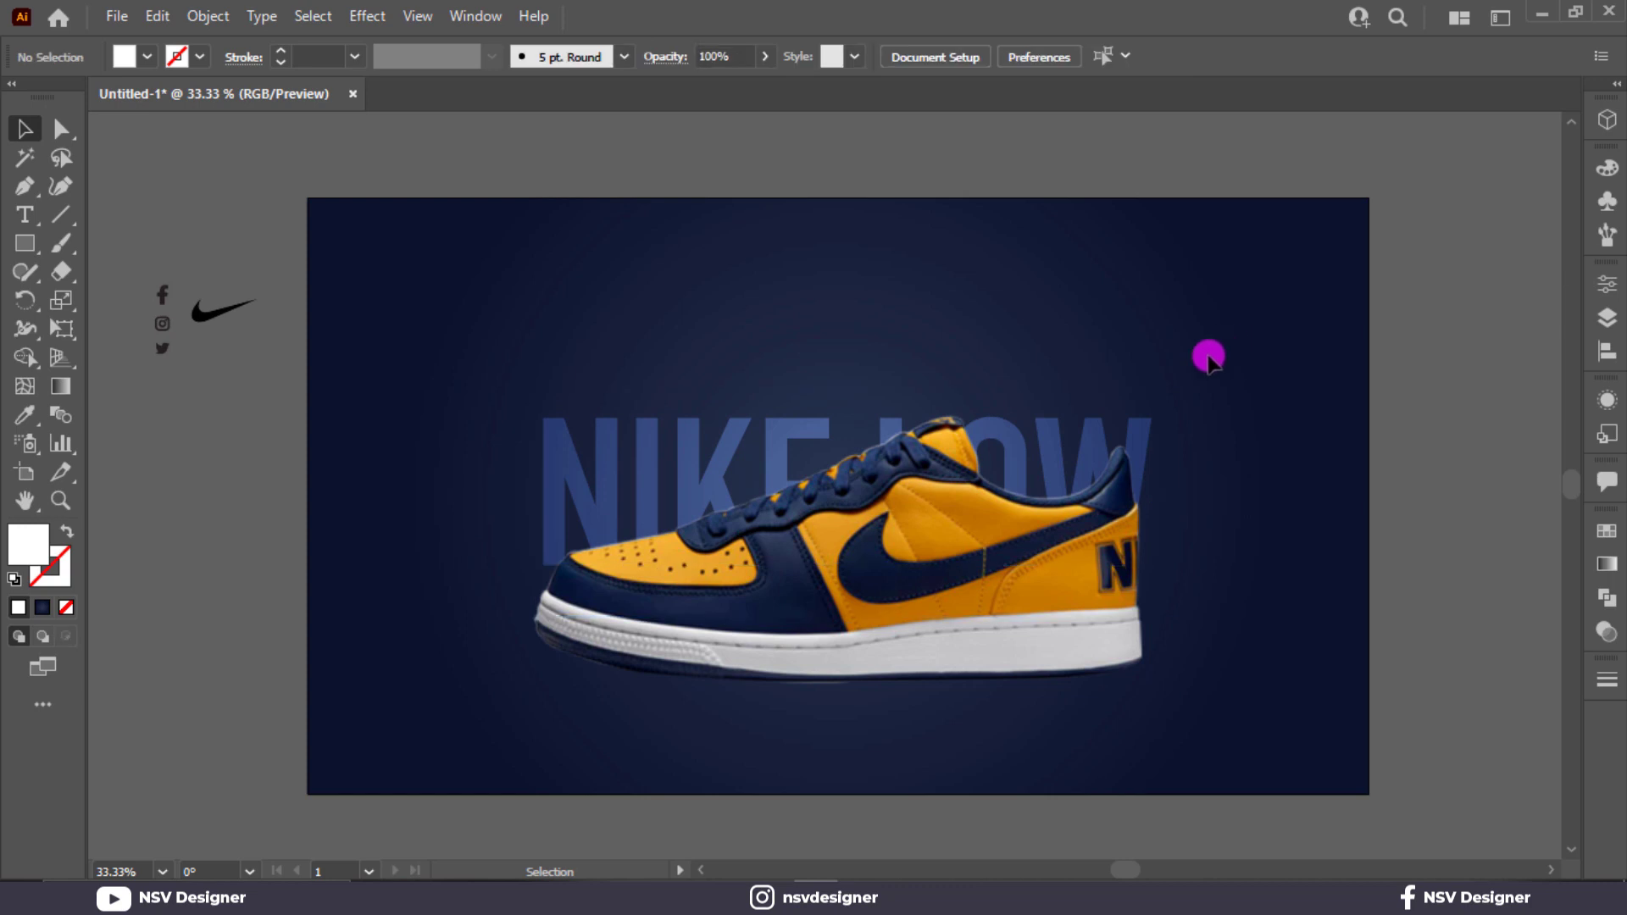
Step: Draw a circle on the empty background above the sneaker's heel
click(1019, 478)
key(l)
drag(1002, 208, 1161, 362)
Step: Fill the circle with the white-to-black gradient preset and make it radial
click(1593, 564)
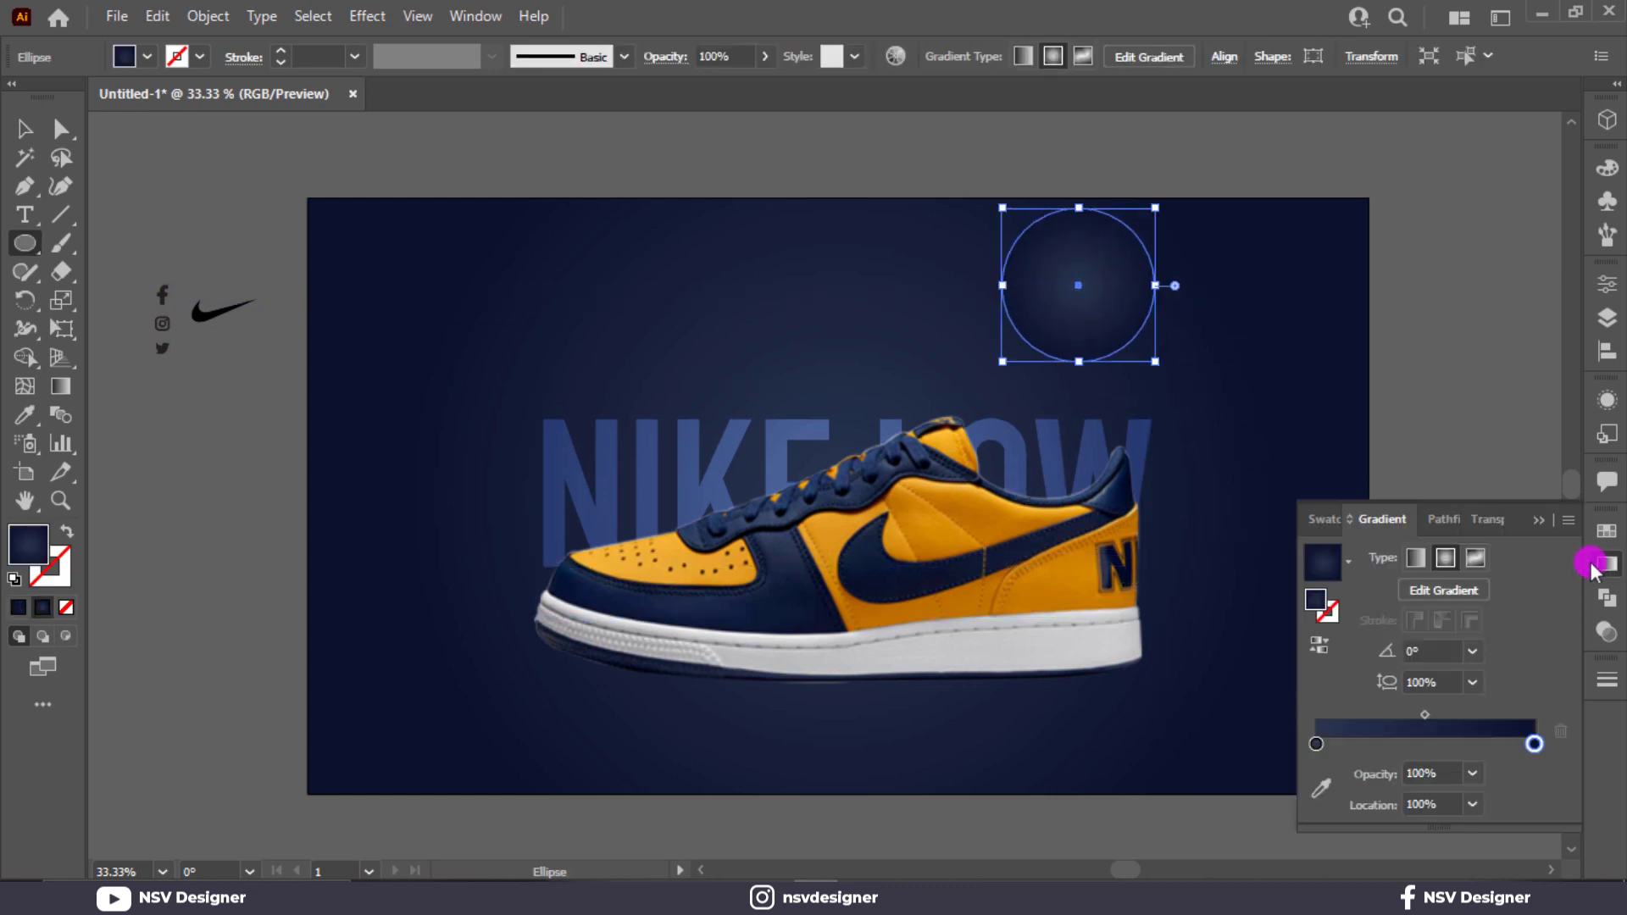
click(1349, 565)
click(1220, 617)
click(1446, 558)
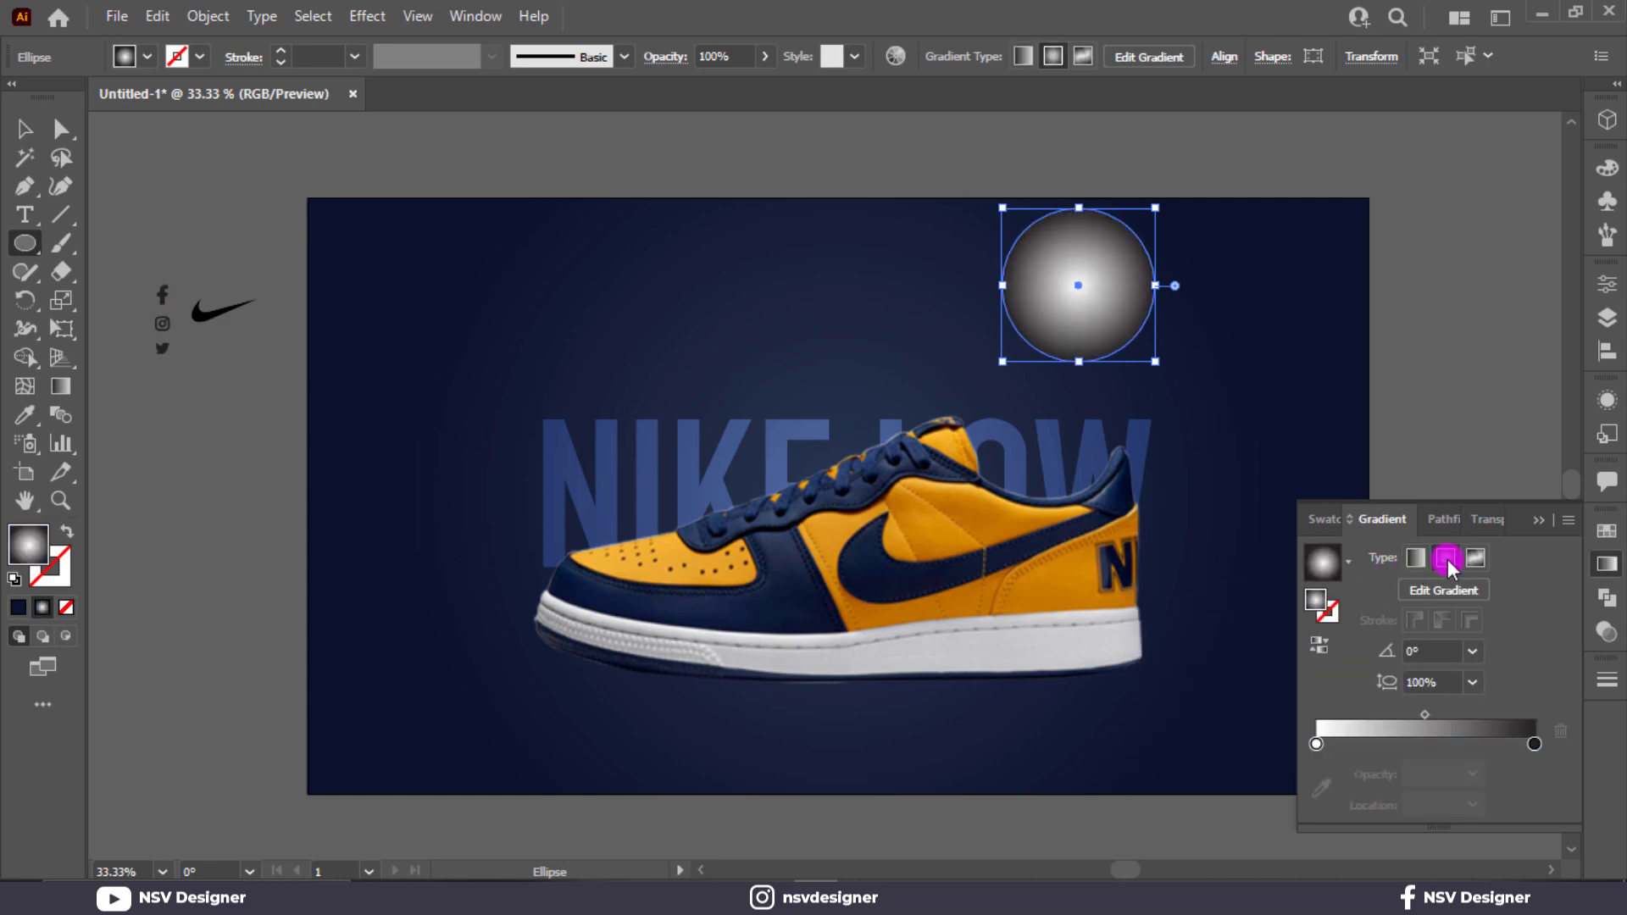
Step: Set the circle gradient's dark stop to pure black (000000) and reverse the gradient so black is at the centre
click(1534, 743)
double_click(1535, 743)
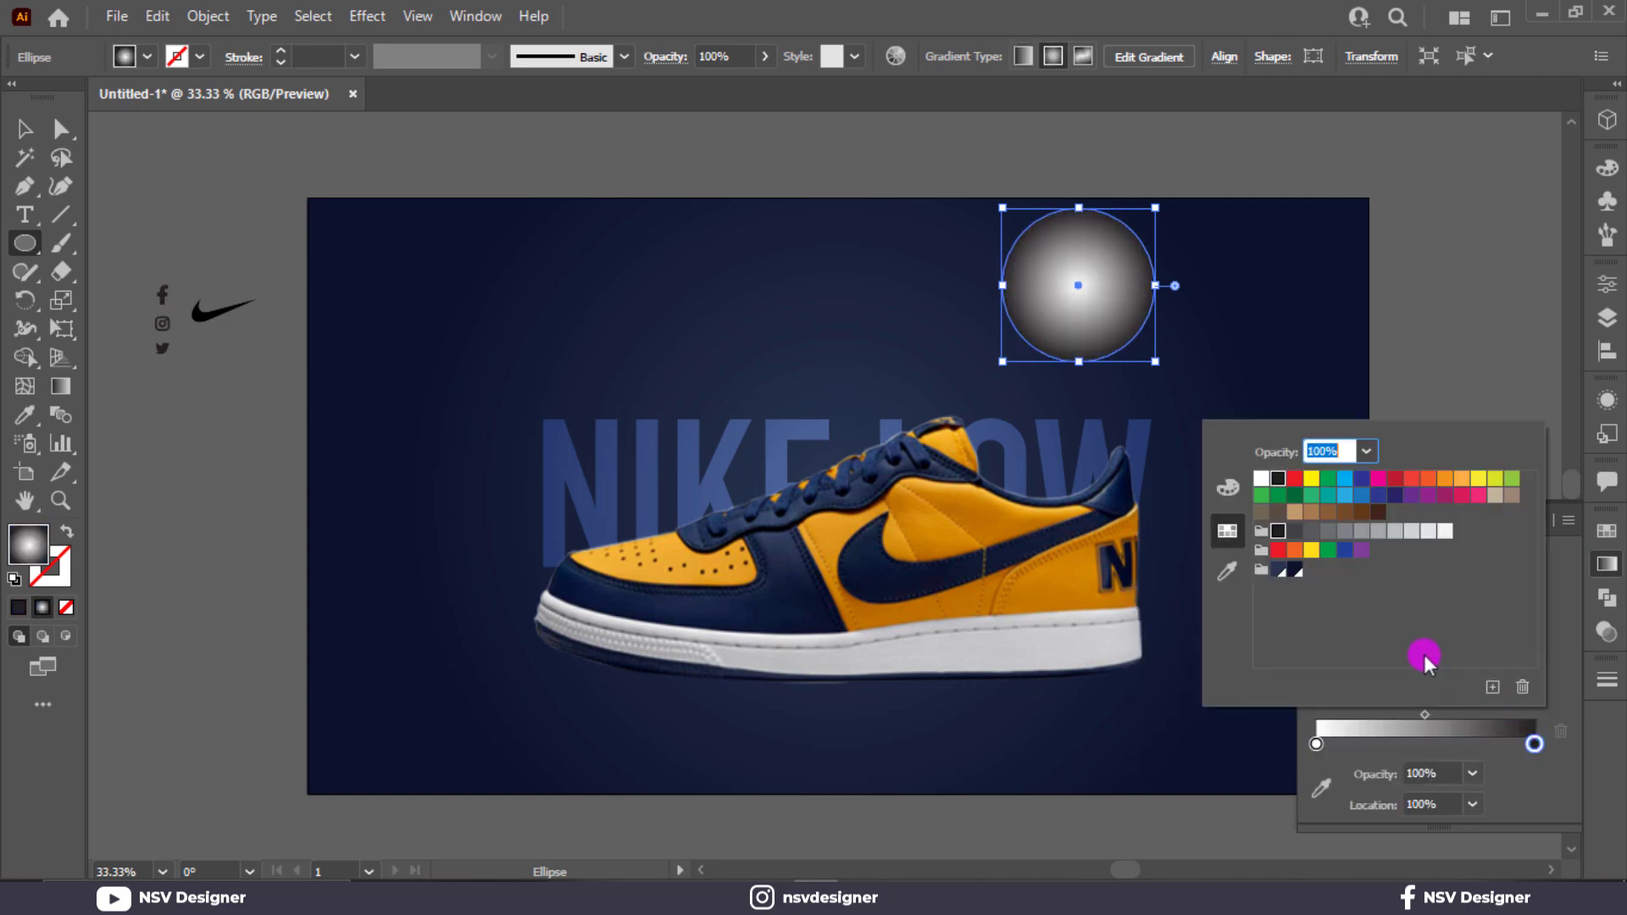
click(1224, 495)
click(1262, 611)
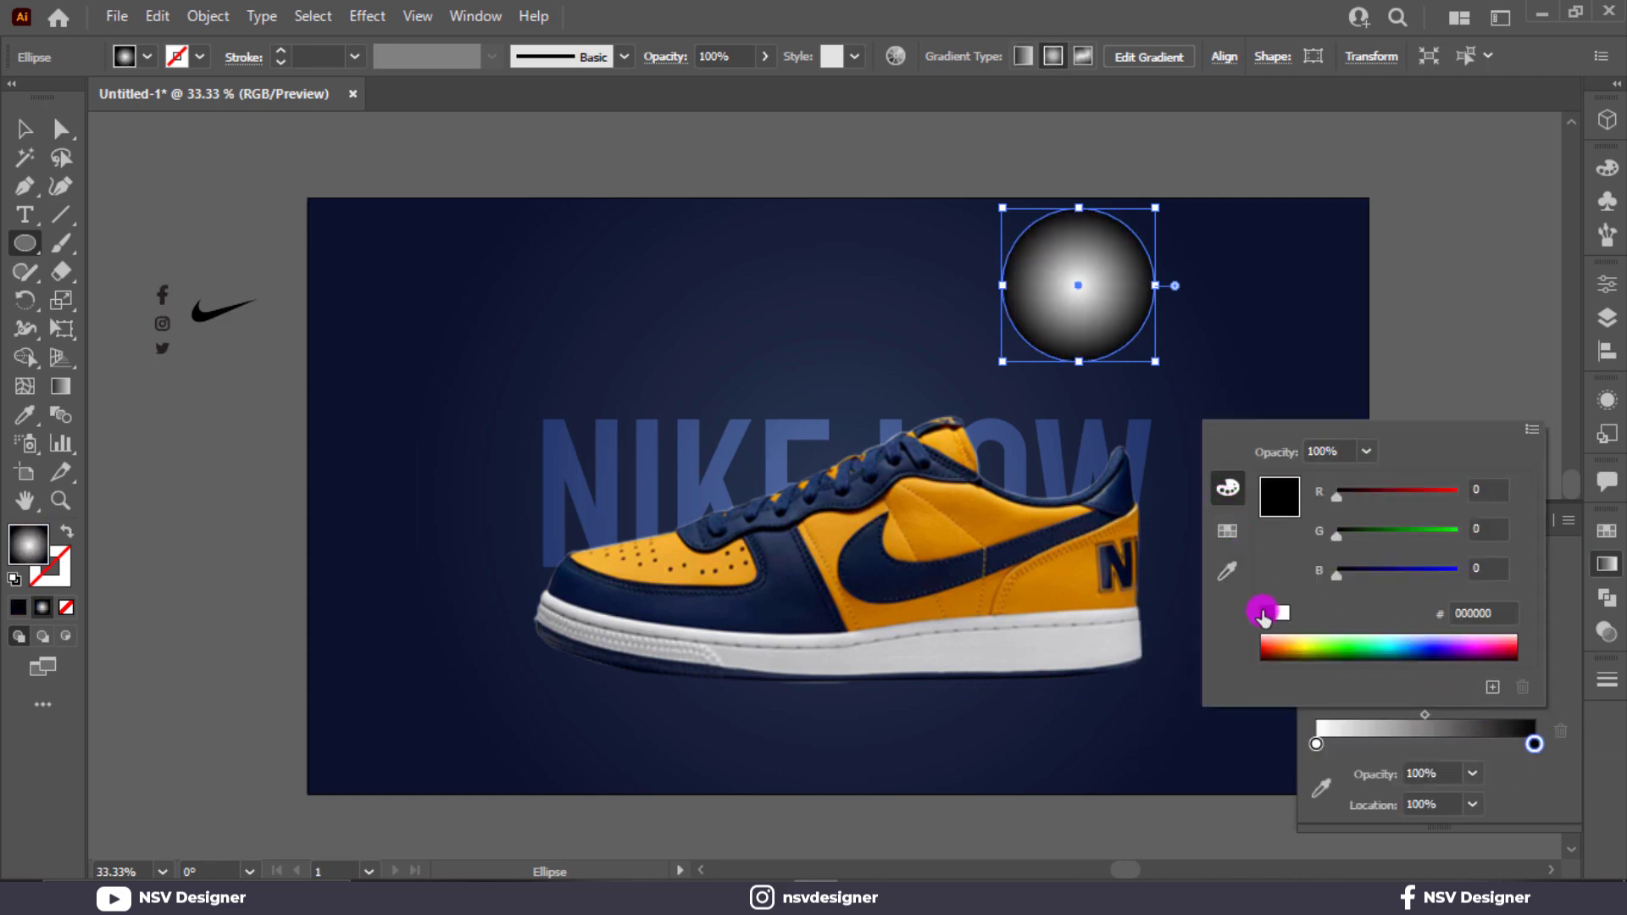
click(1534, 364)
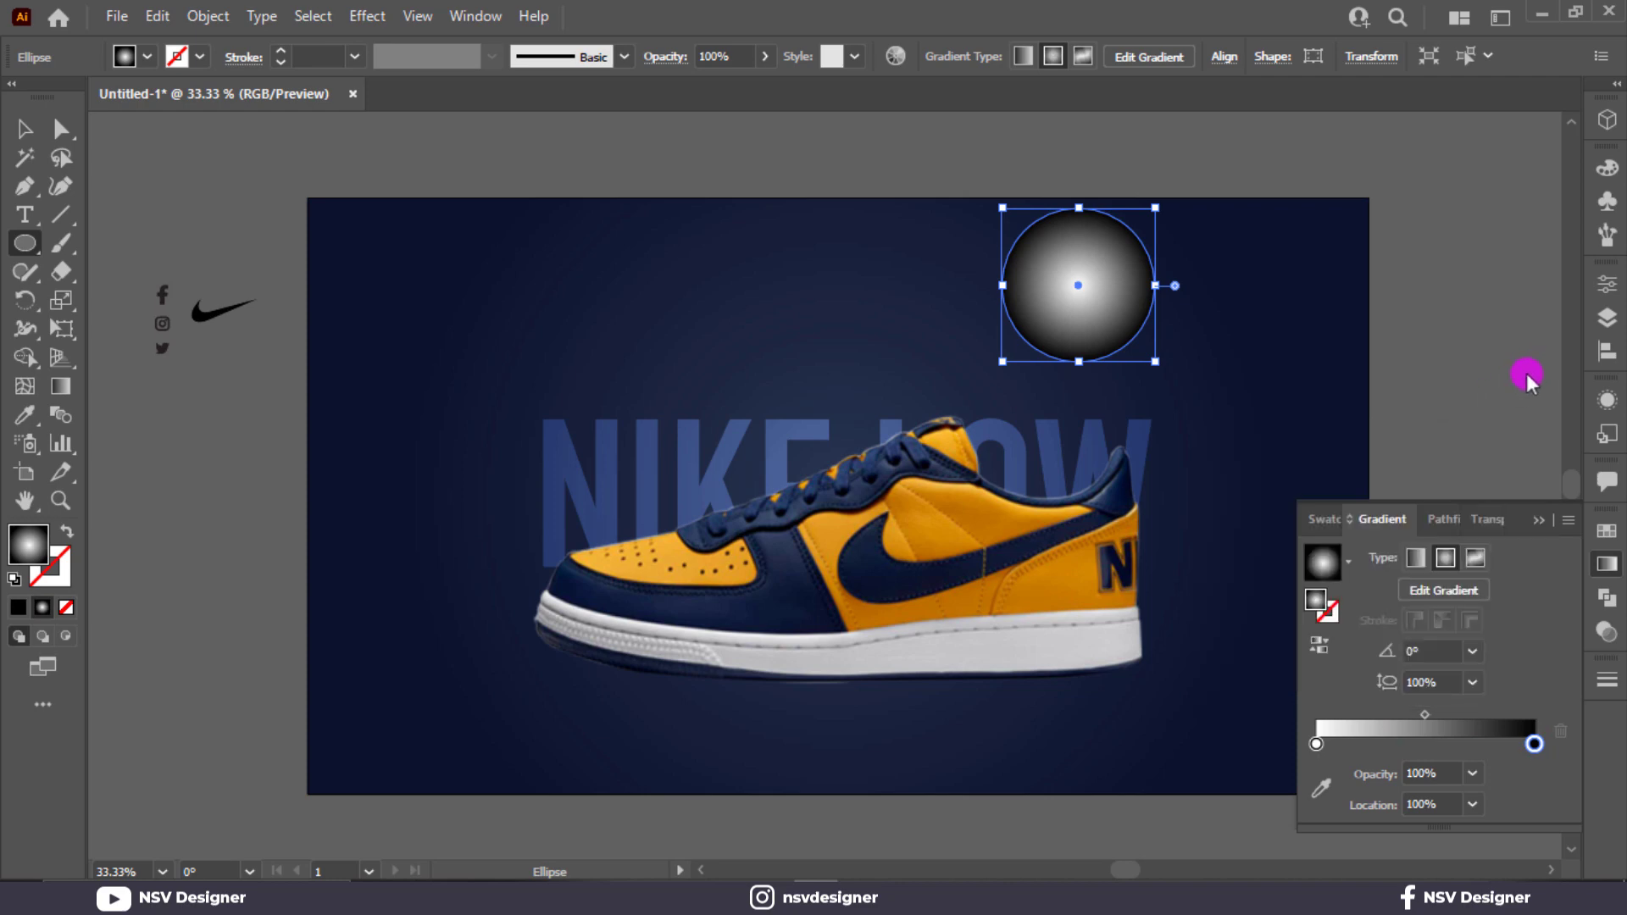
click(1317, 645)
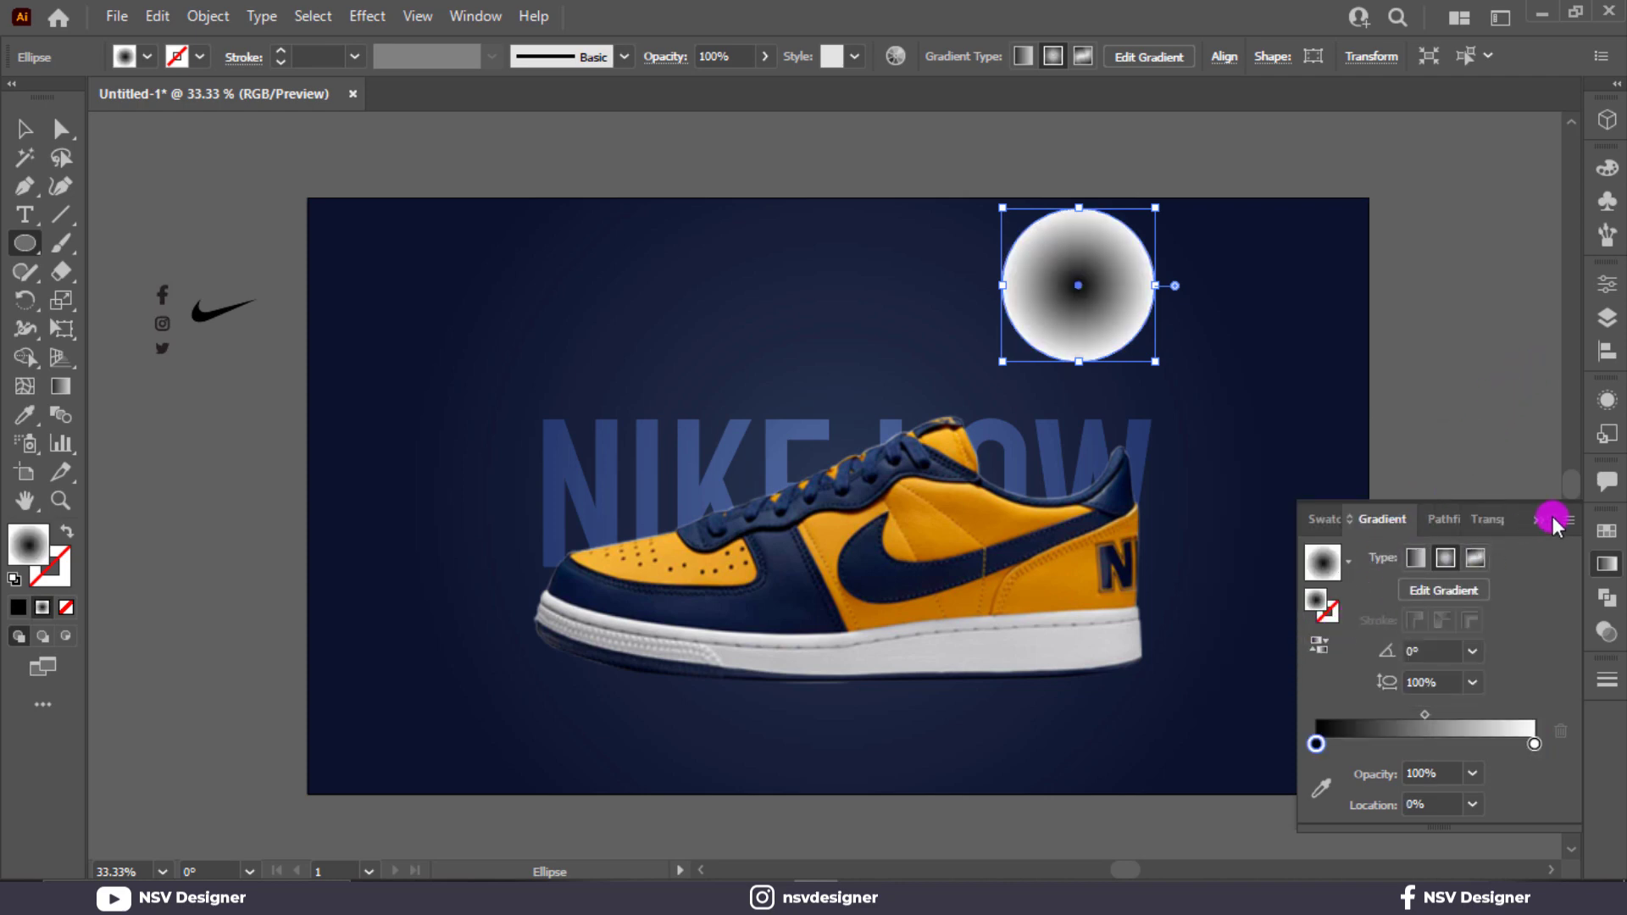
click(1554, 520)
Step: Flatten the circle into a thin ellipse and place it at the sneaker's toe along the sole
click(26, 128)
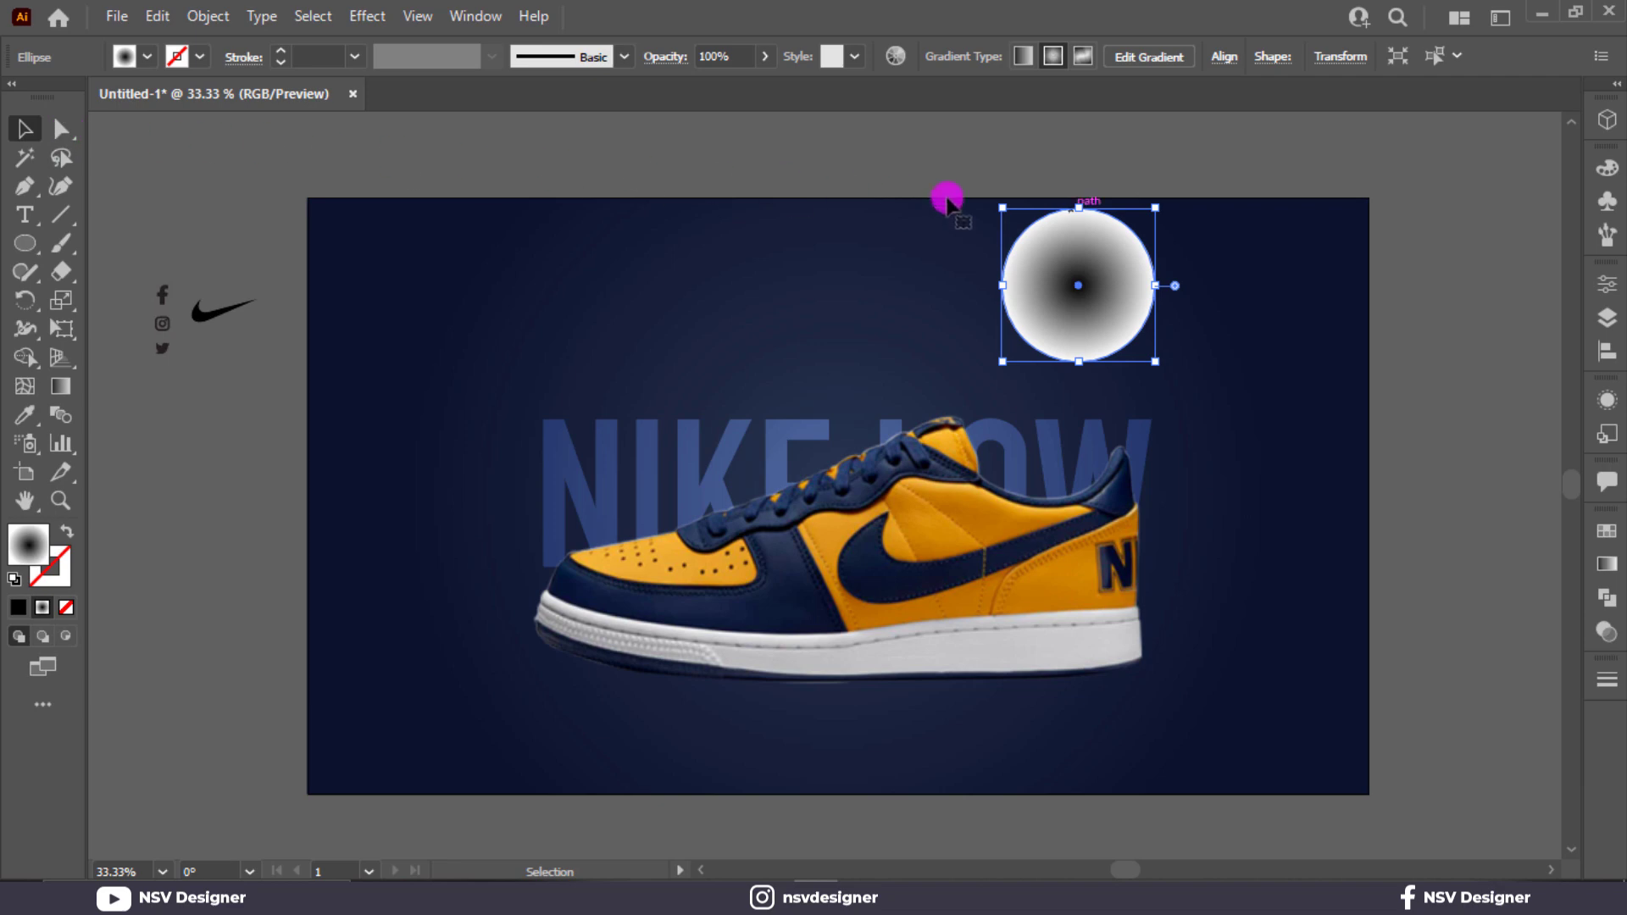
drag(1079, 218, 633, 659)
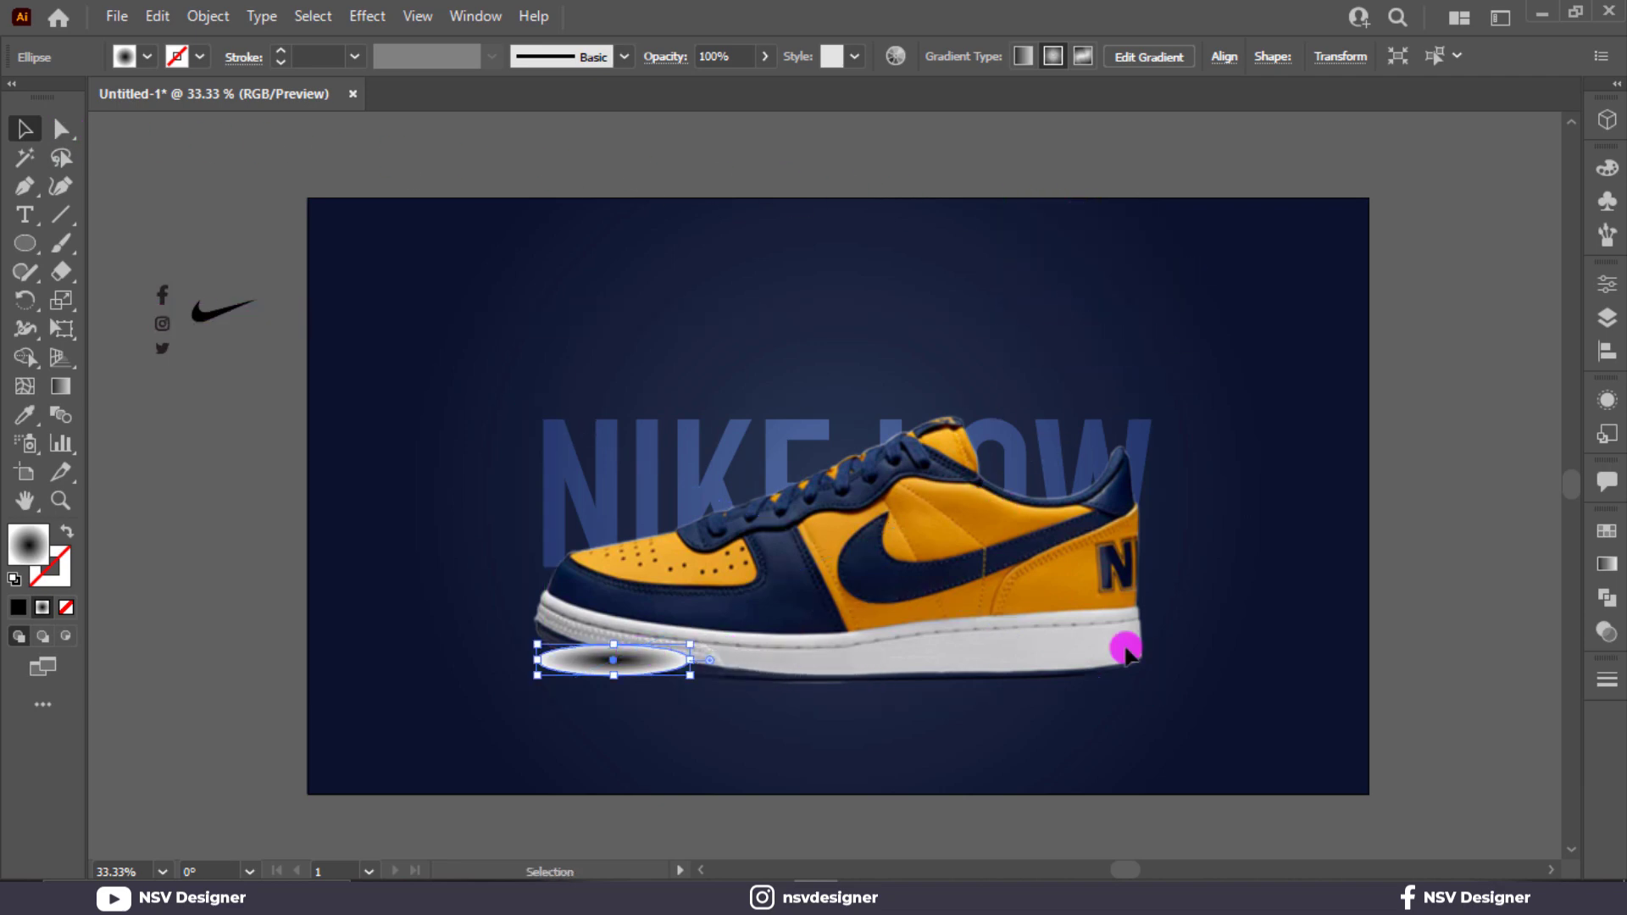
Step: Set the ellipse's blending mode to Multiply and stretch it along the full length of the sneaker's sole as a shadow
click(1607, 634)
click(1355, 557)
click(1347, 167)
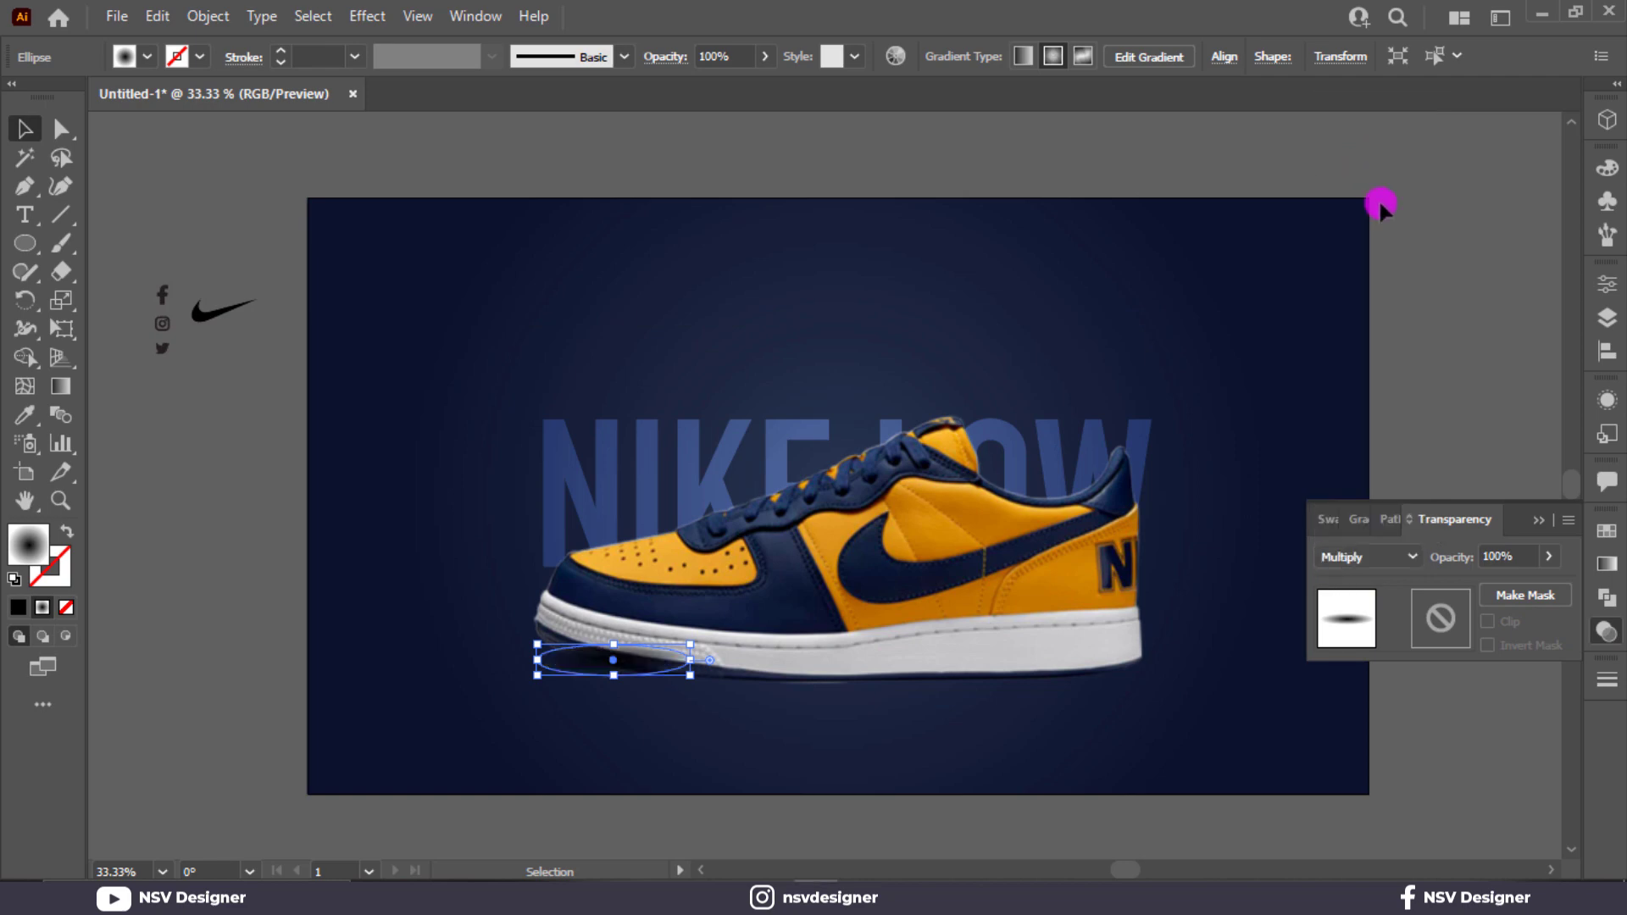
click(1537, 525)
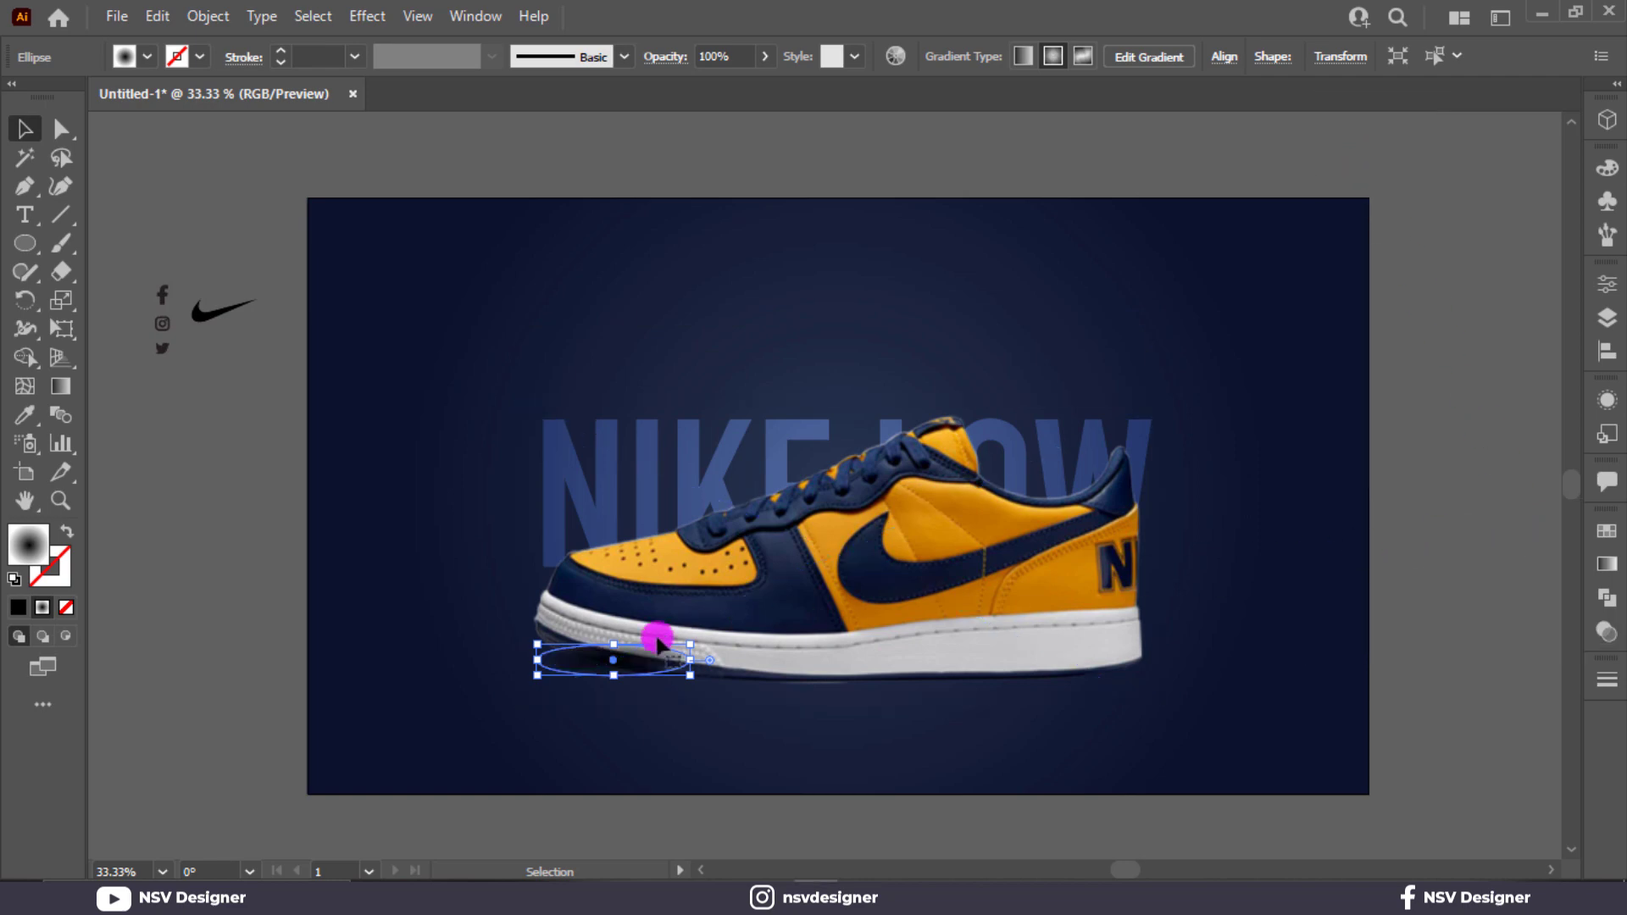
drag(613, 649, 1175, 686)
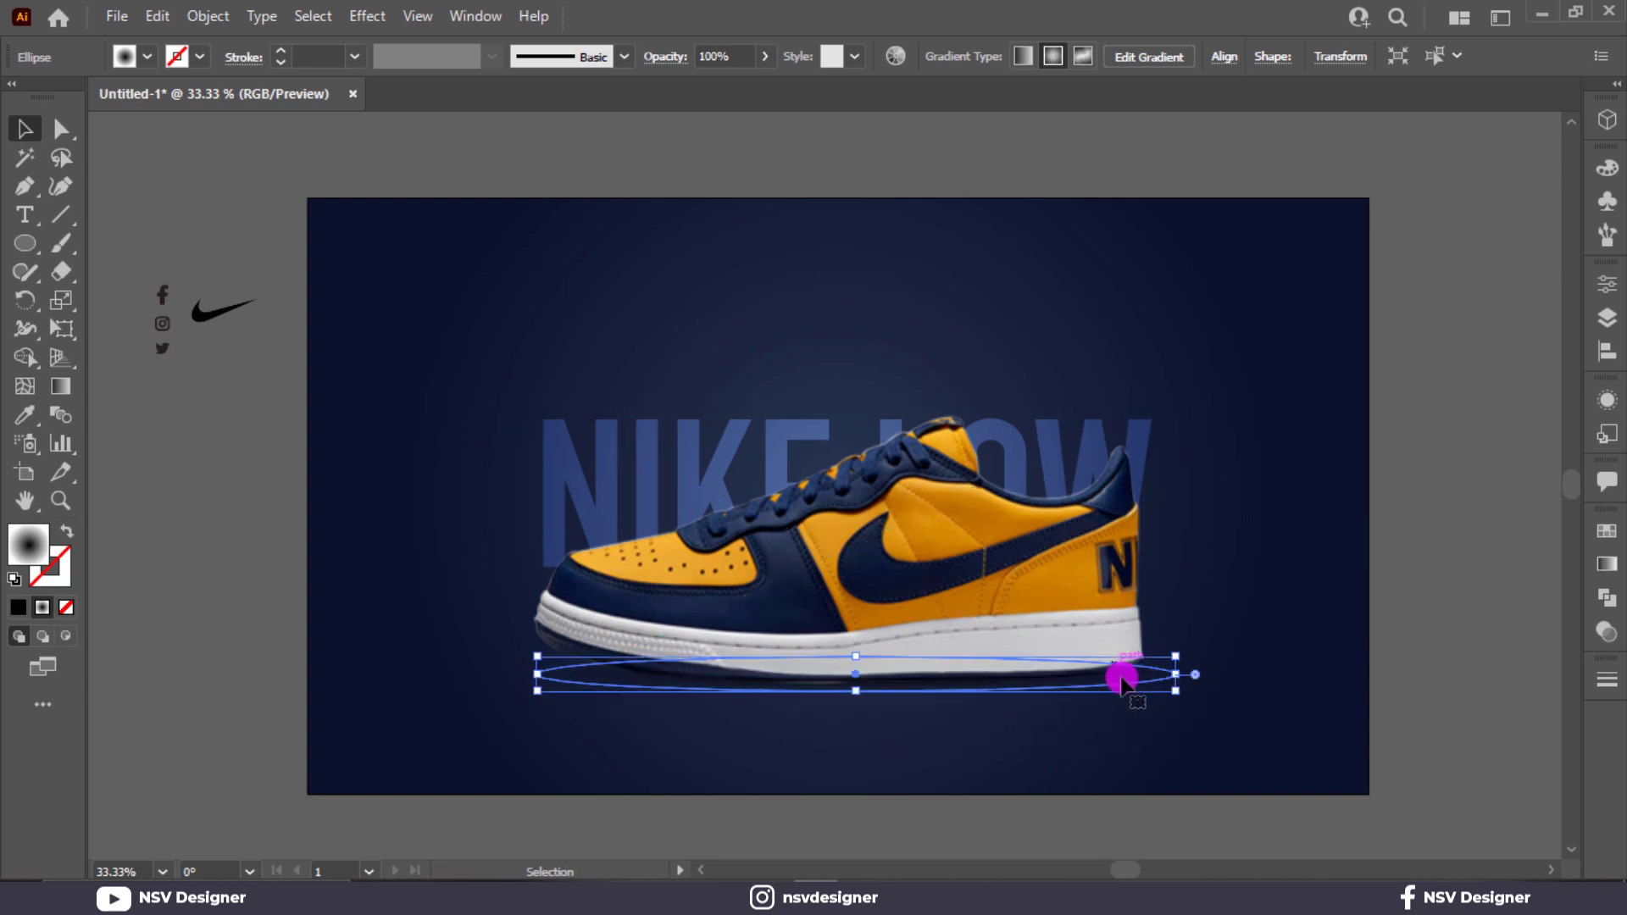
Step: Widen the shadow ellipse under the sole so it extends past both the toe and the heel of the sneaker
click(1268, 599)
click(943, 697)
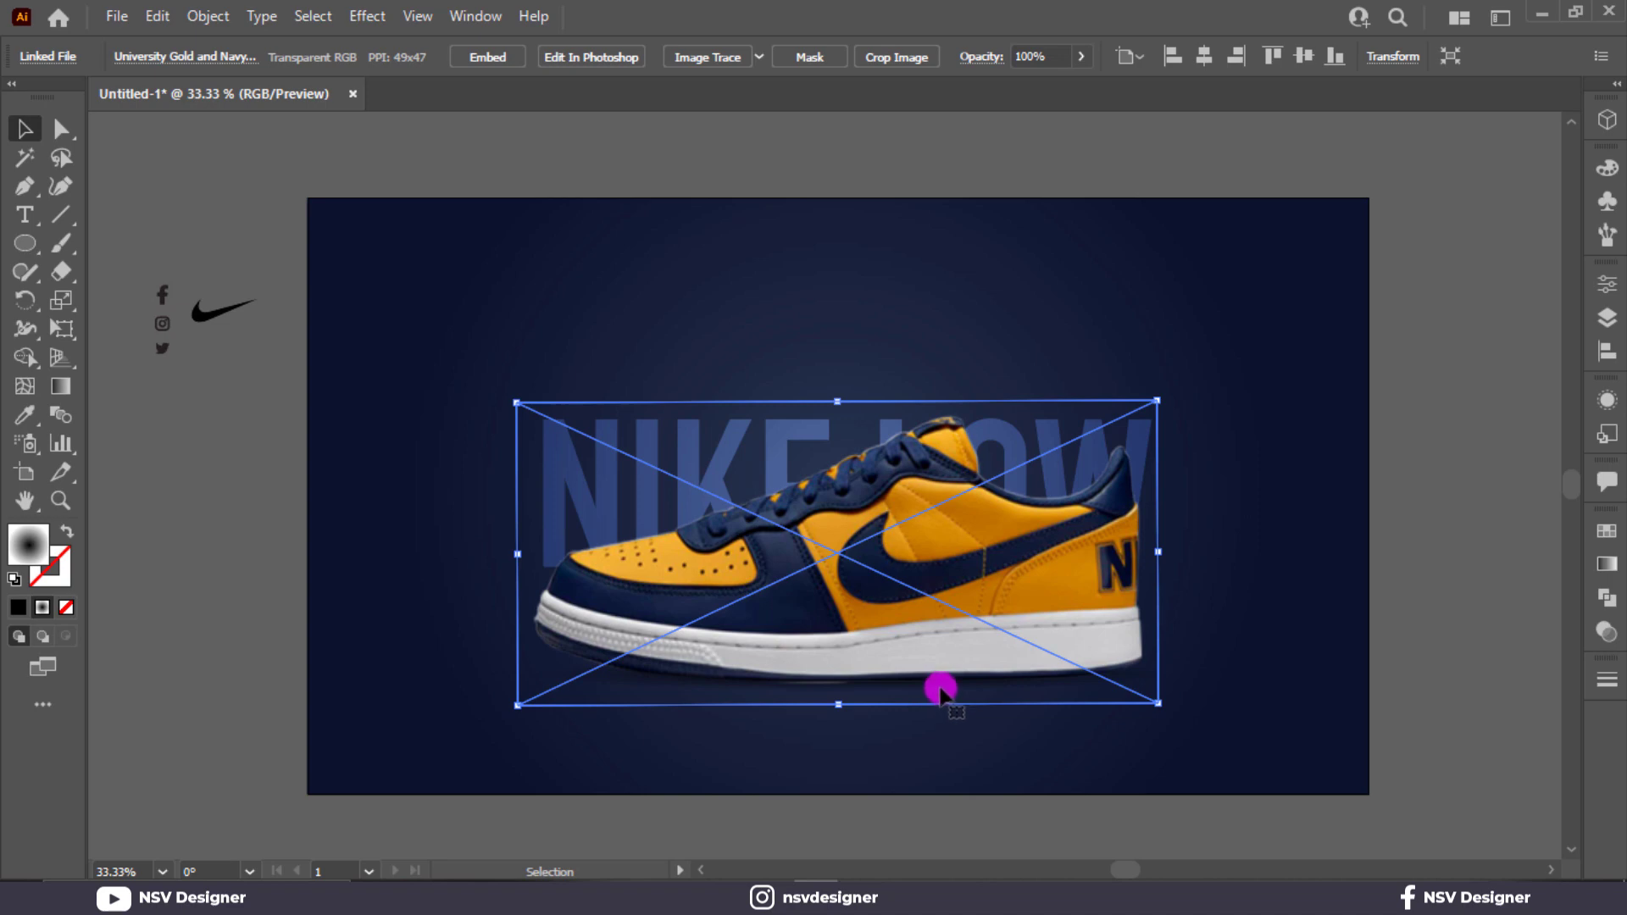
click(935, 678)
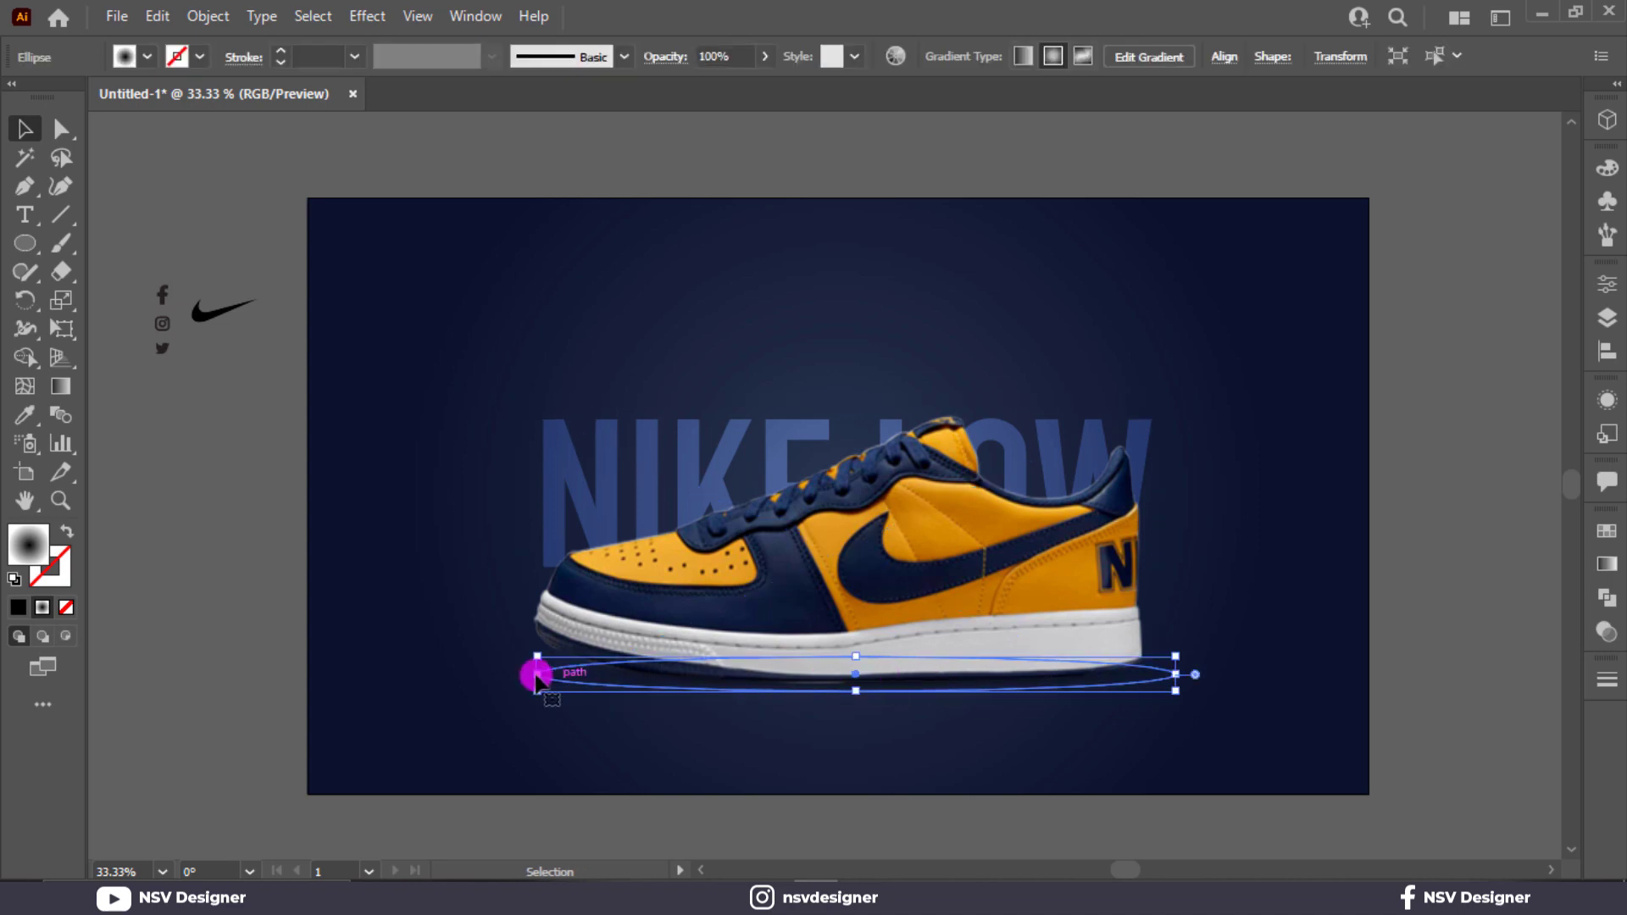
drag(537, 676, 456, 675)
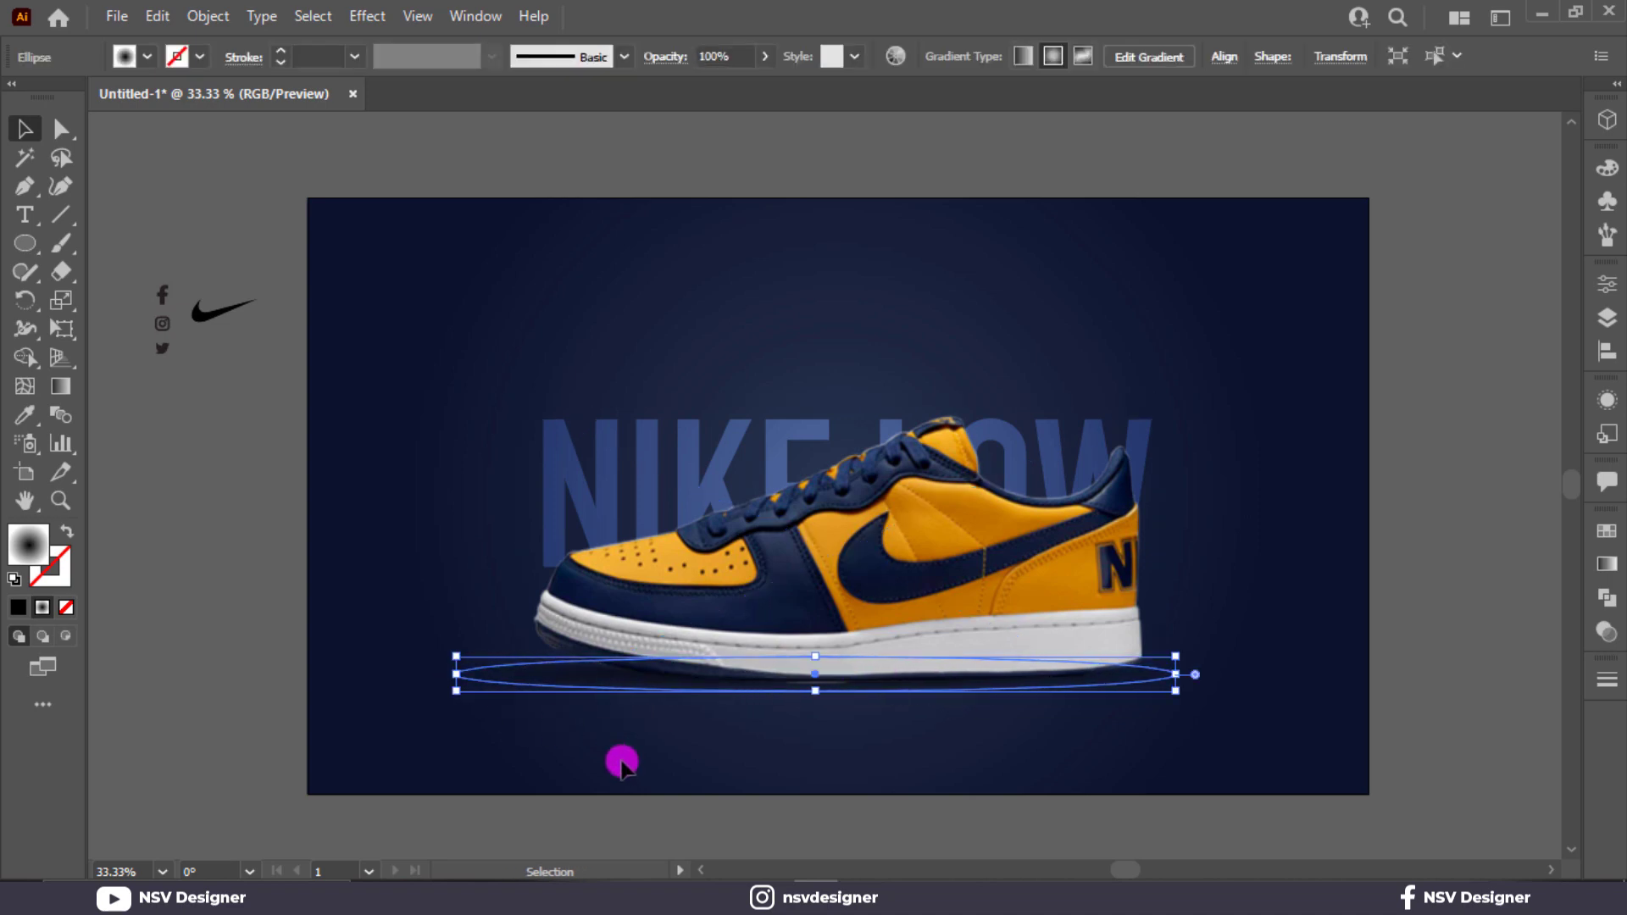
click(622, 763)
drag(675, 683, 705, 675)
drag(1216, 675, 1231, 675)
click(1201, 657)
click(1129, 675)
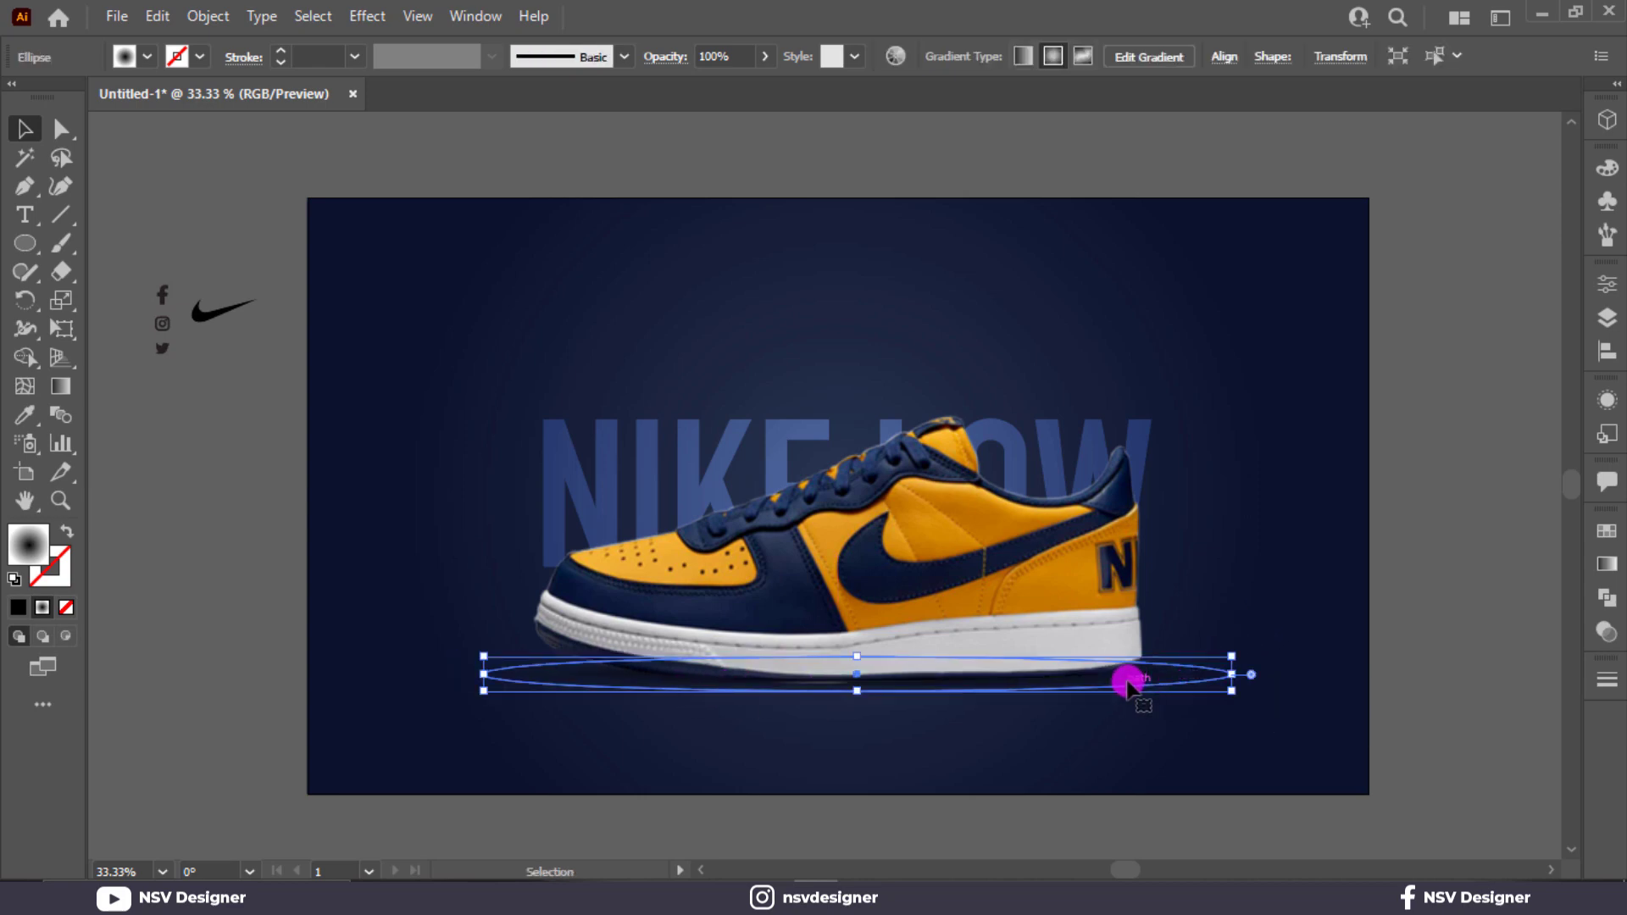
click(1246, 582)
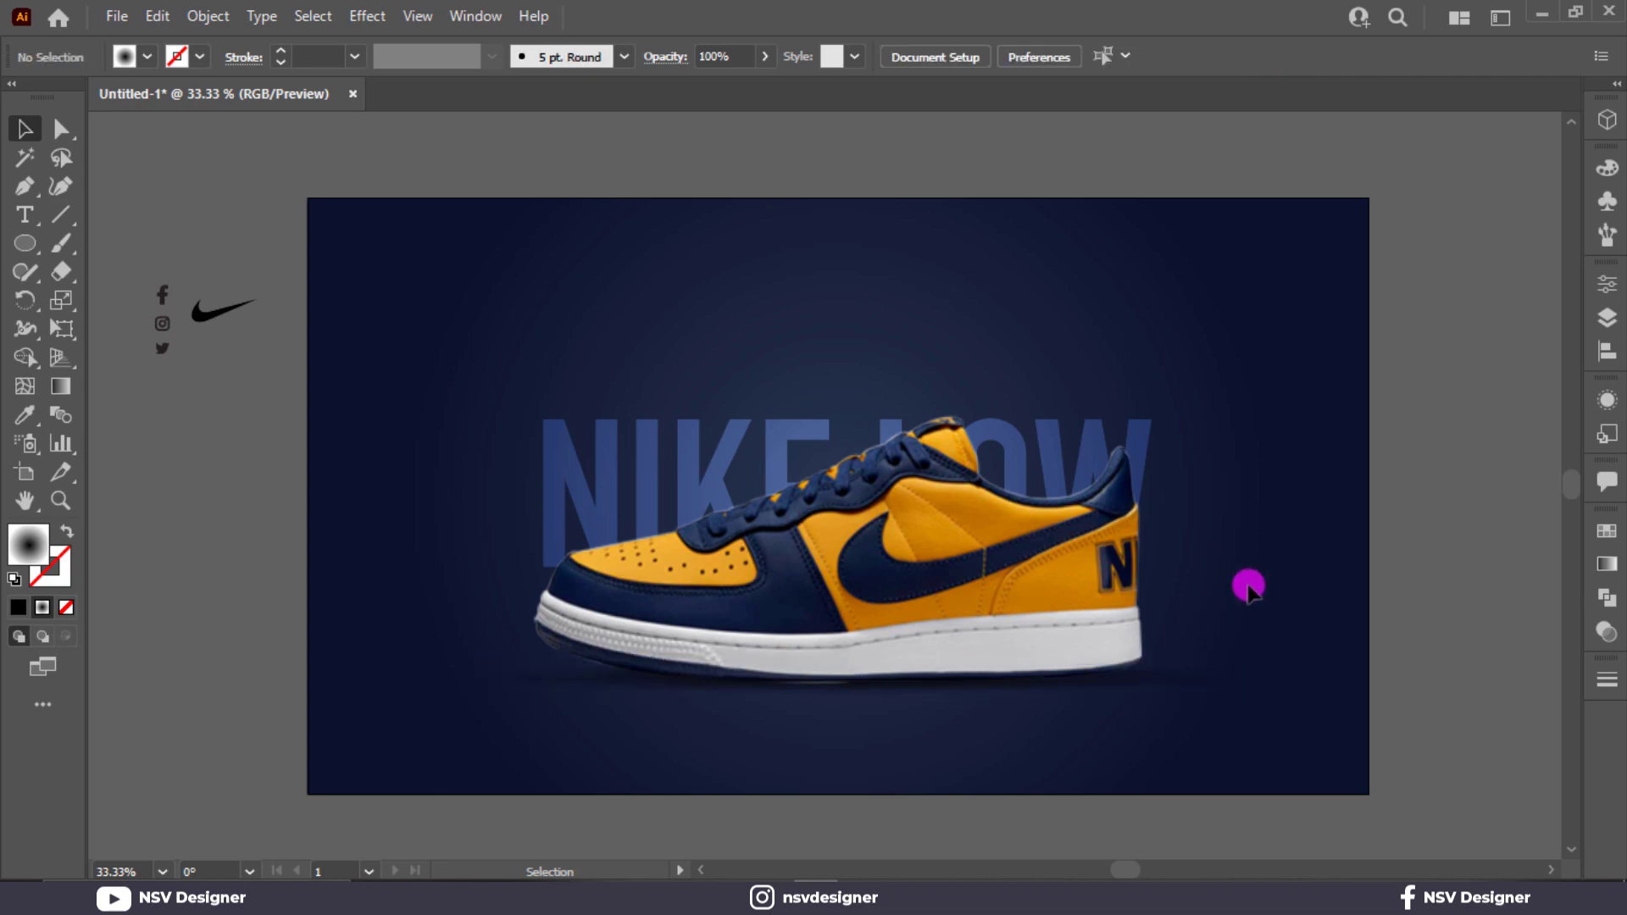
Step: Apply a Gaussian Blur with a radius of about 8.3 pixels to the shadow ellipse under the sneaker
click(1213, 671)
click(367, 15)
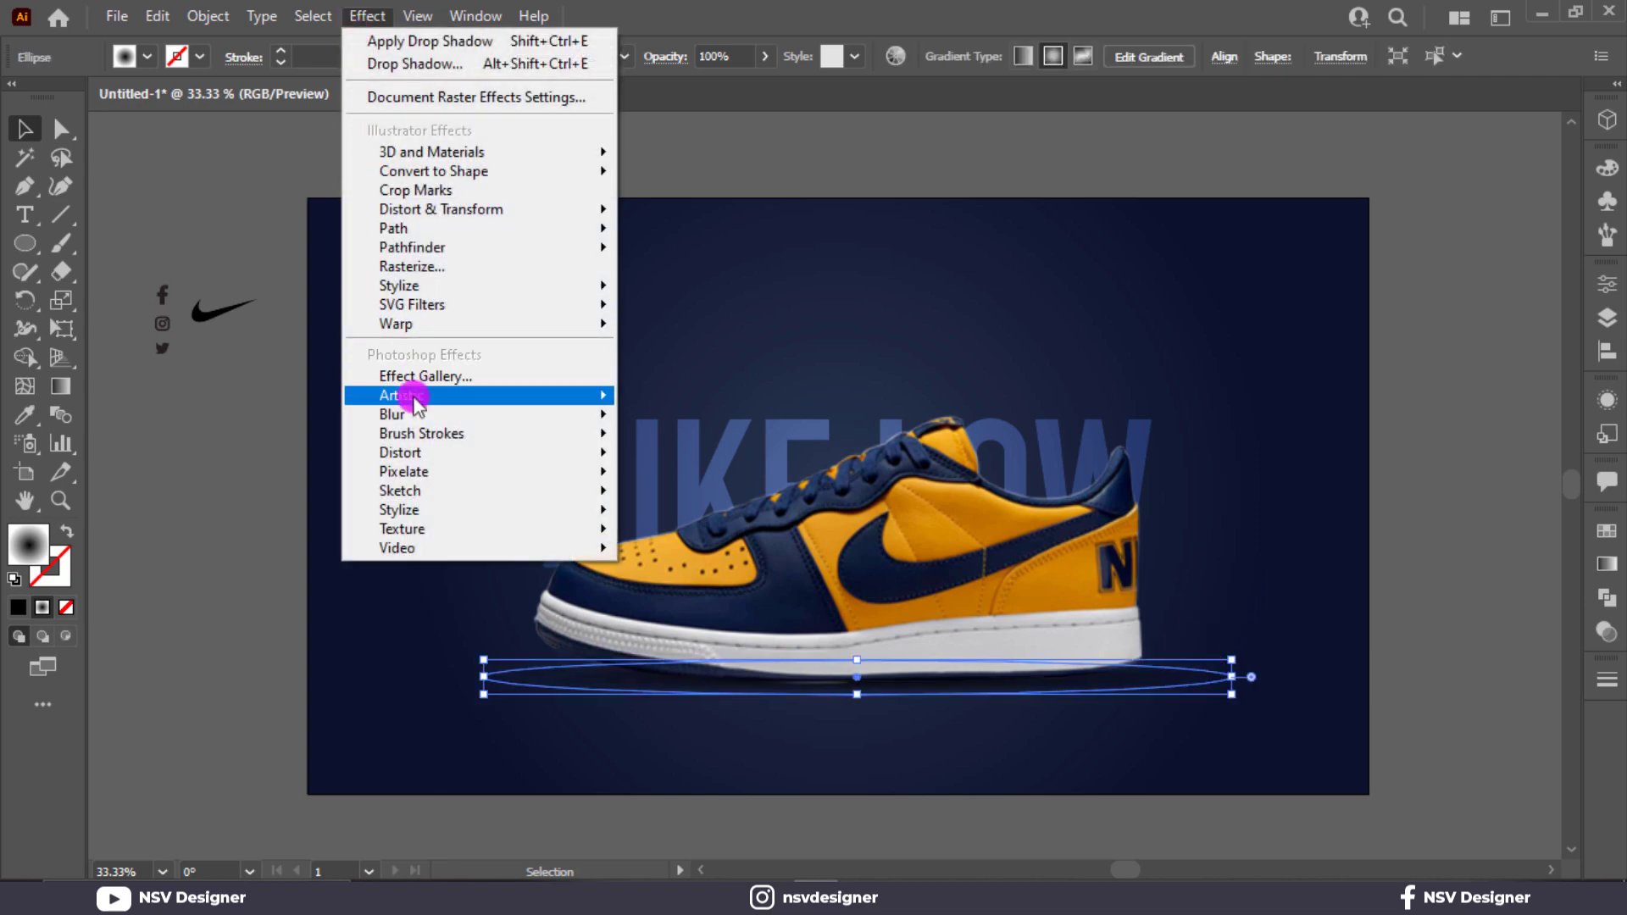
mouse_move(606, 415)
click(690, 416)
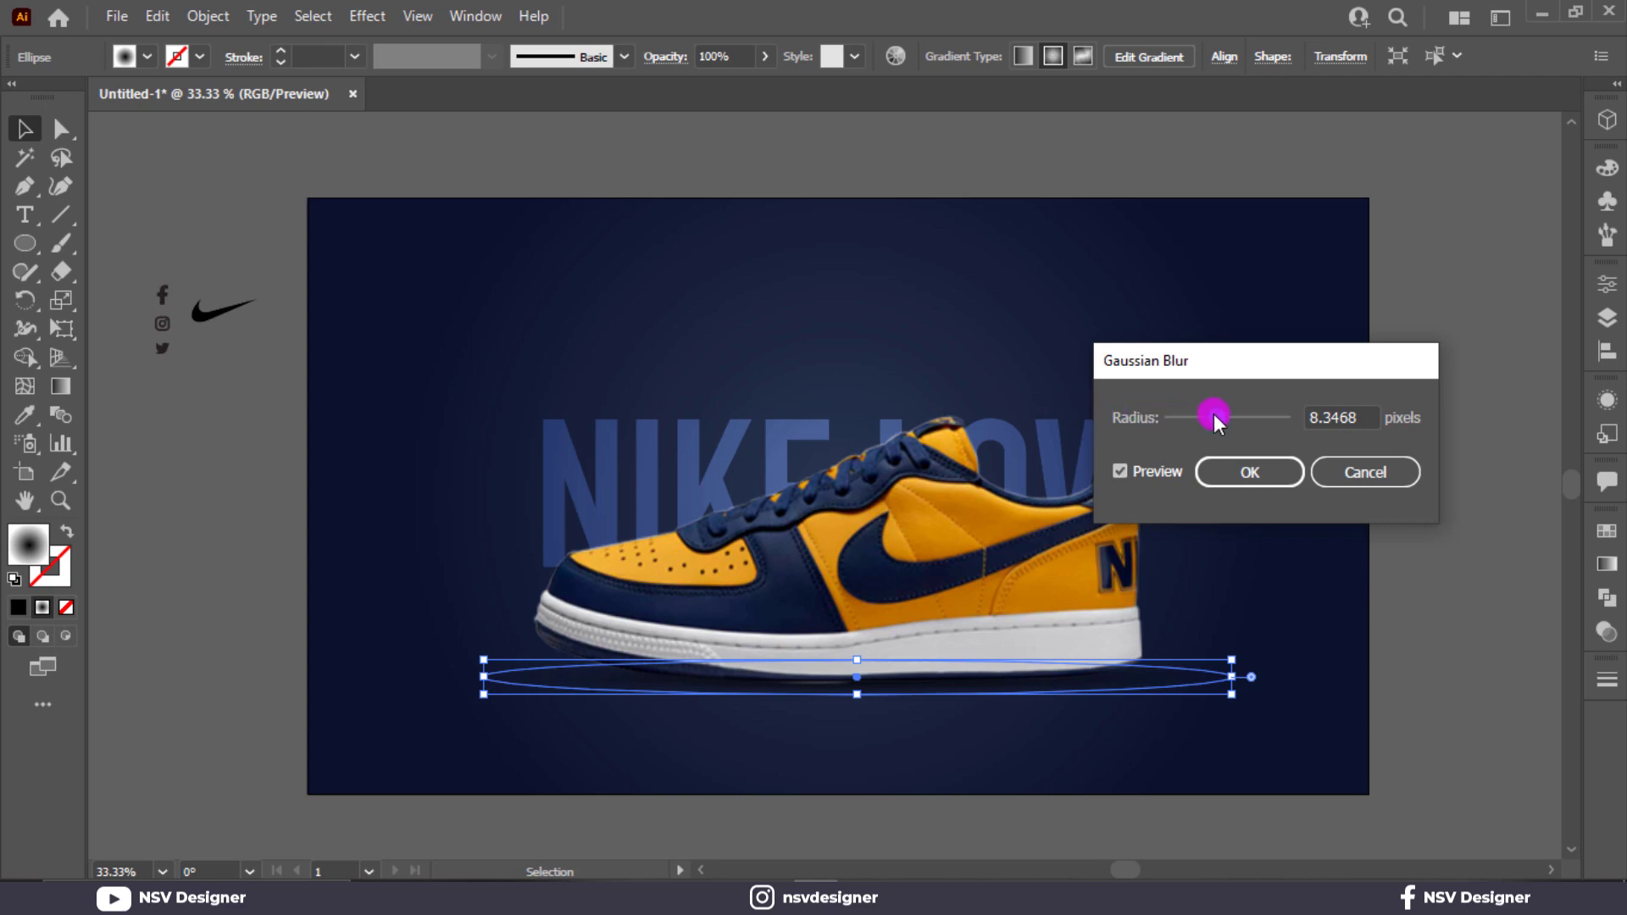
click(1218, 466)
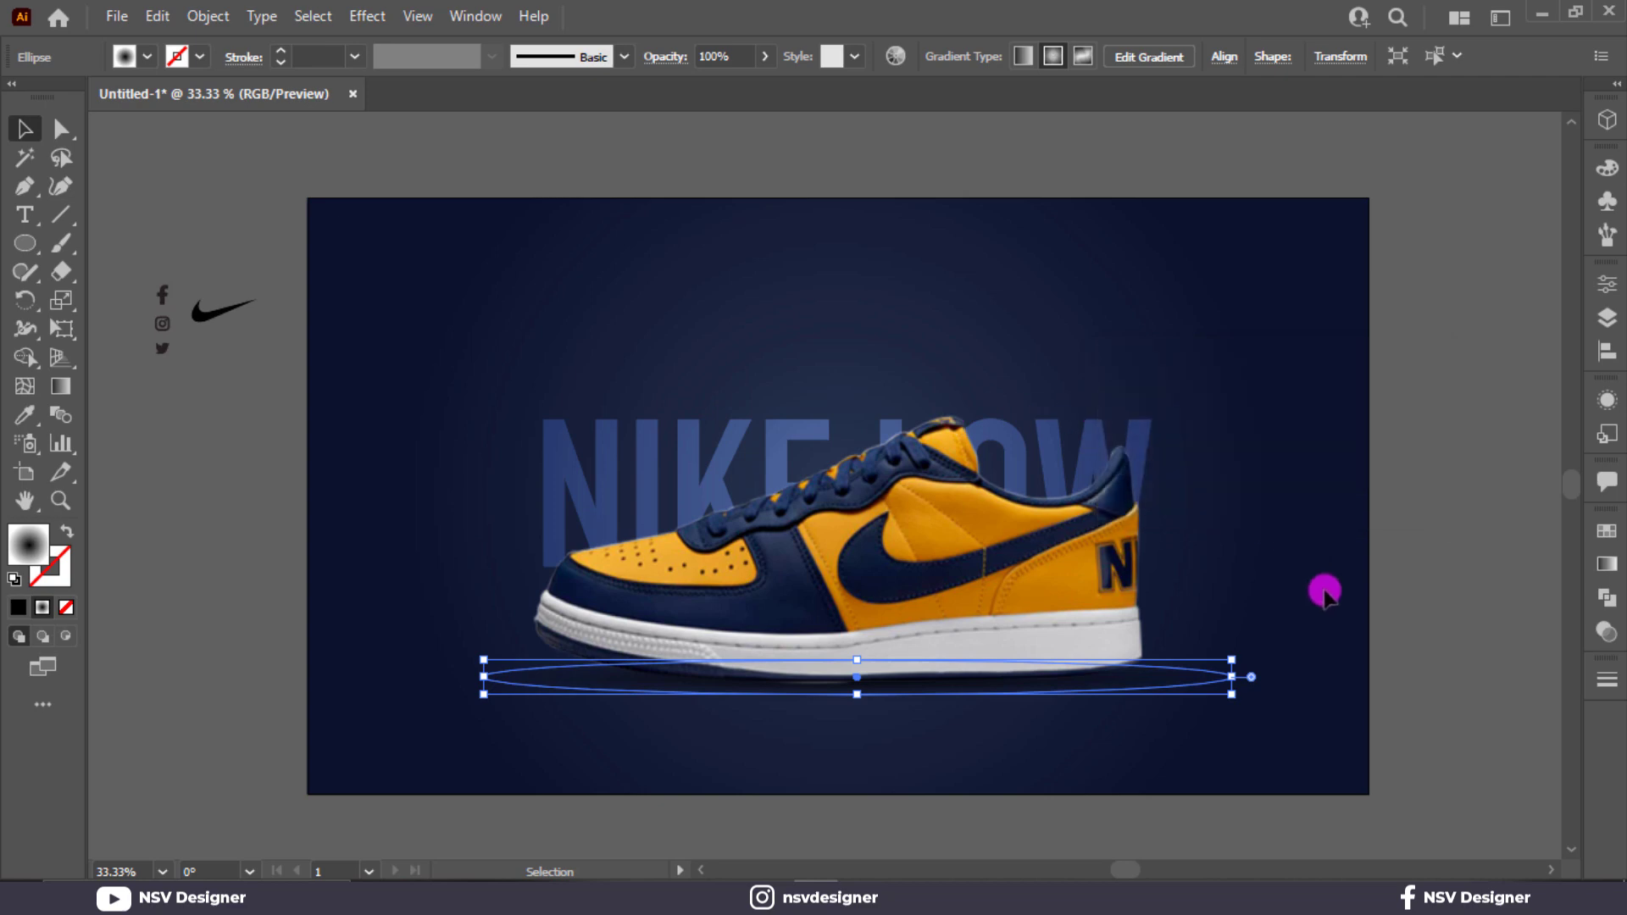
click(1331, 609)
key(a)
click(1210, 673)
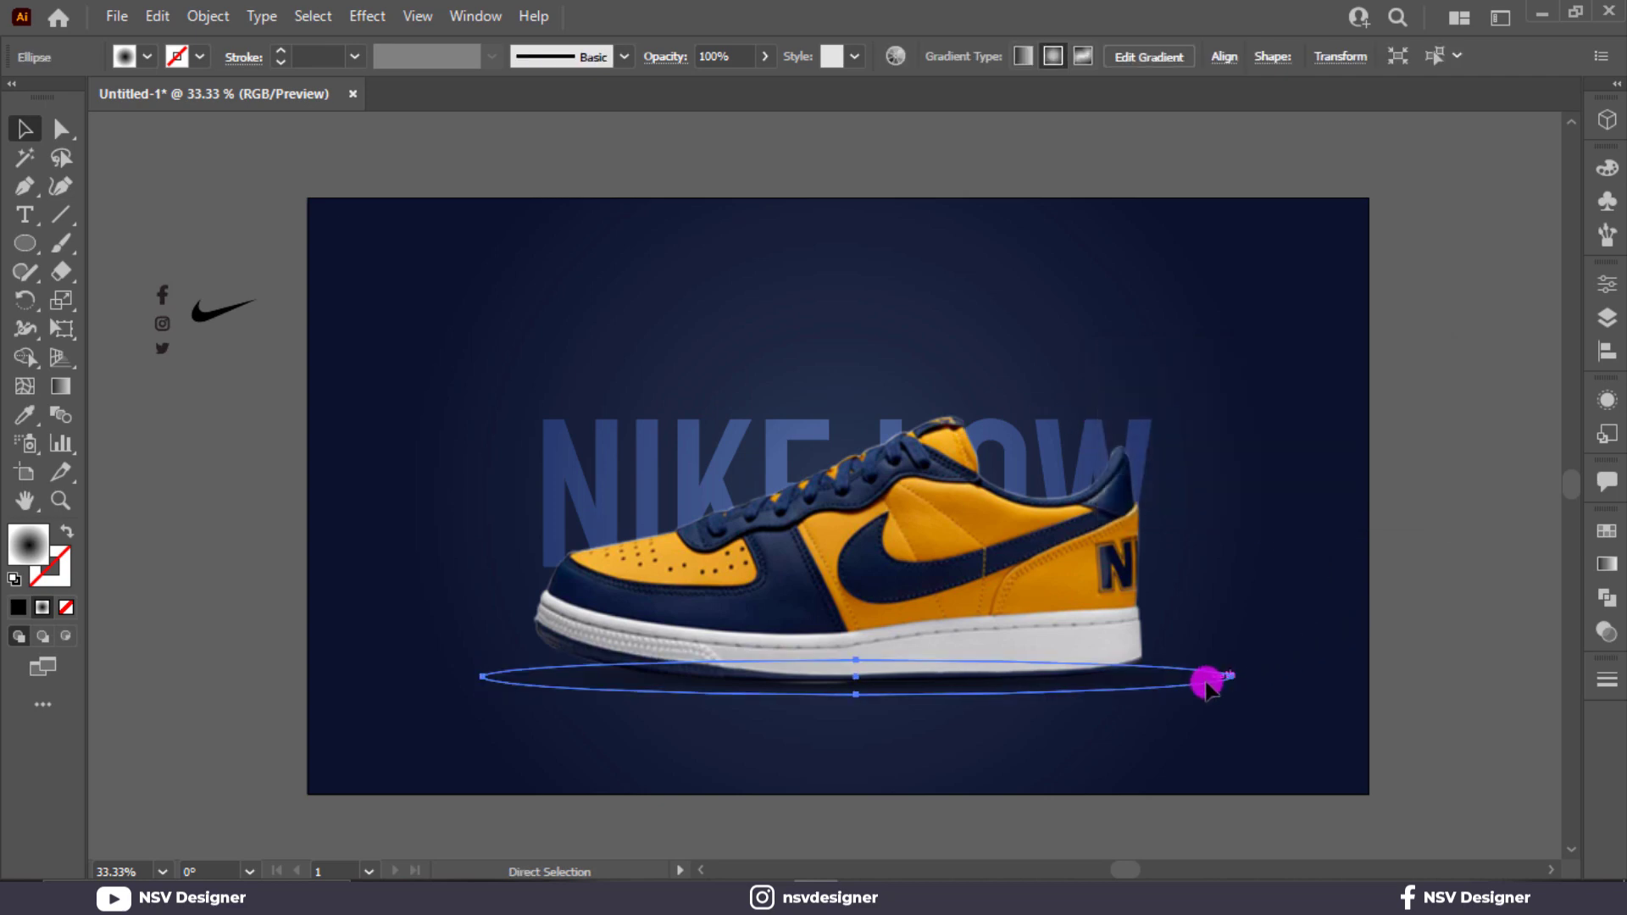
key(v)
click(1278, 621)
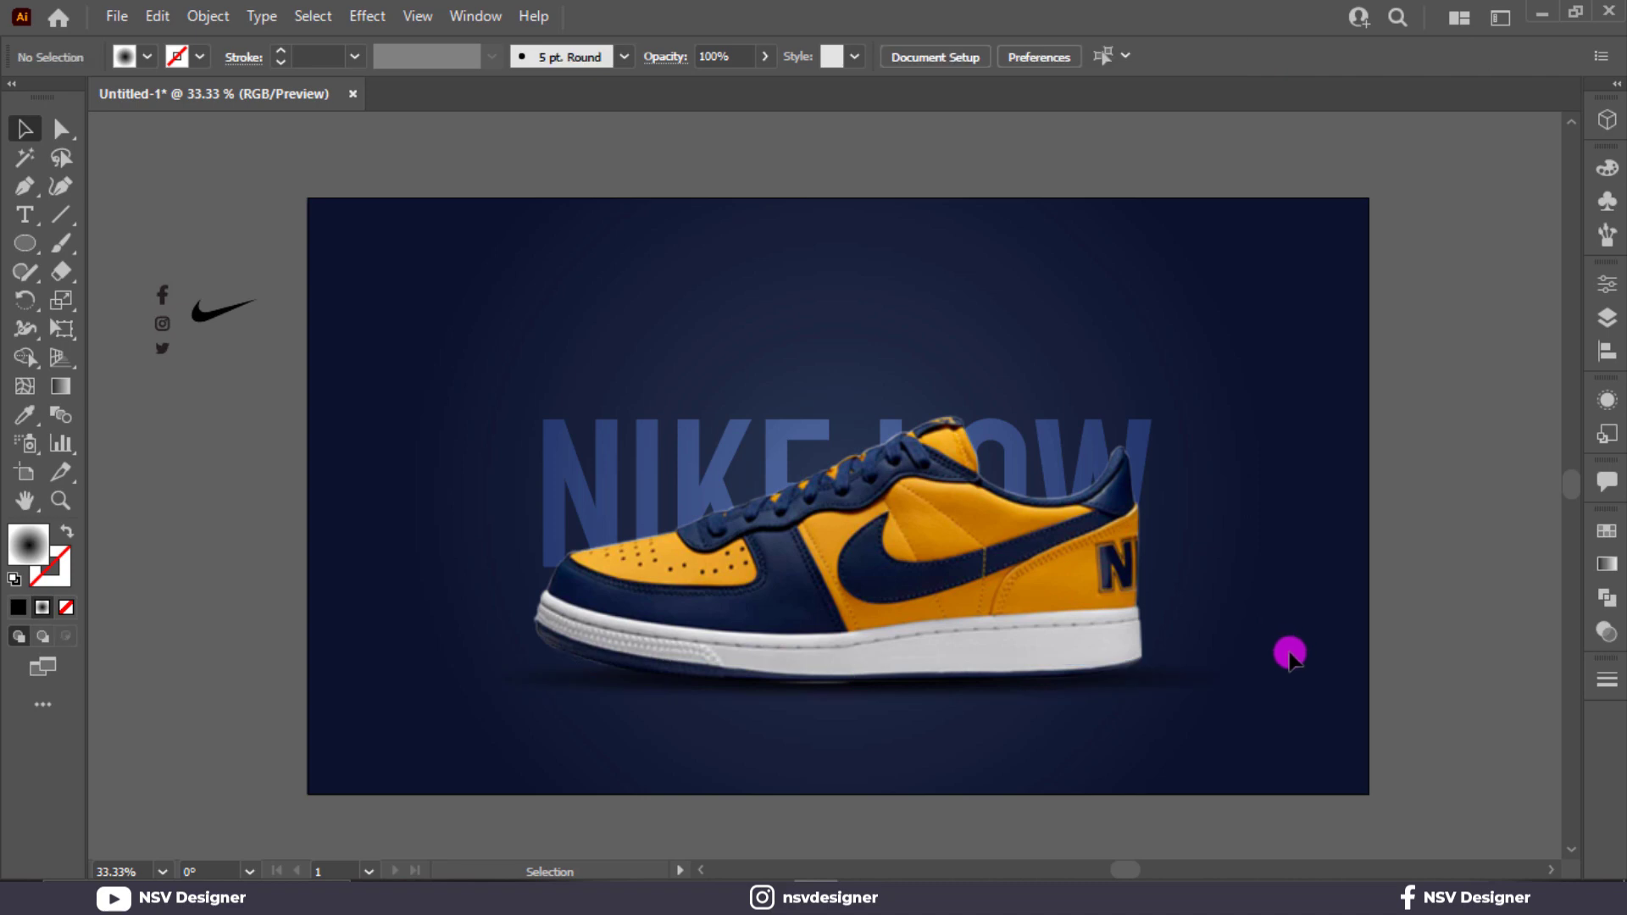
Step: Add the text HOME near the top edge of the artboard
key(ctrl+0)
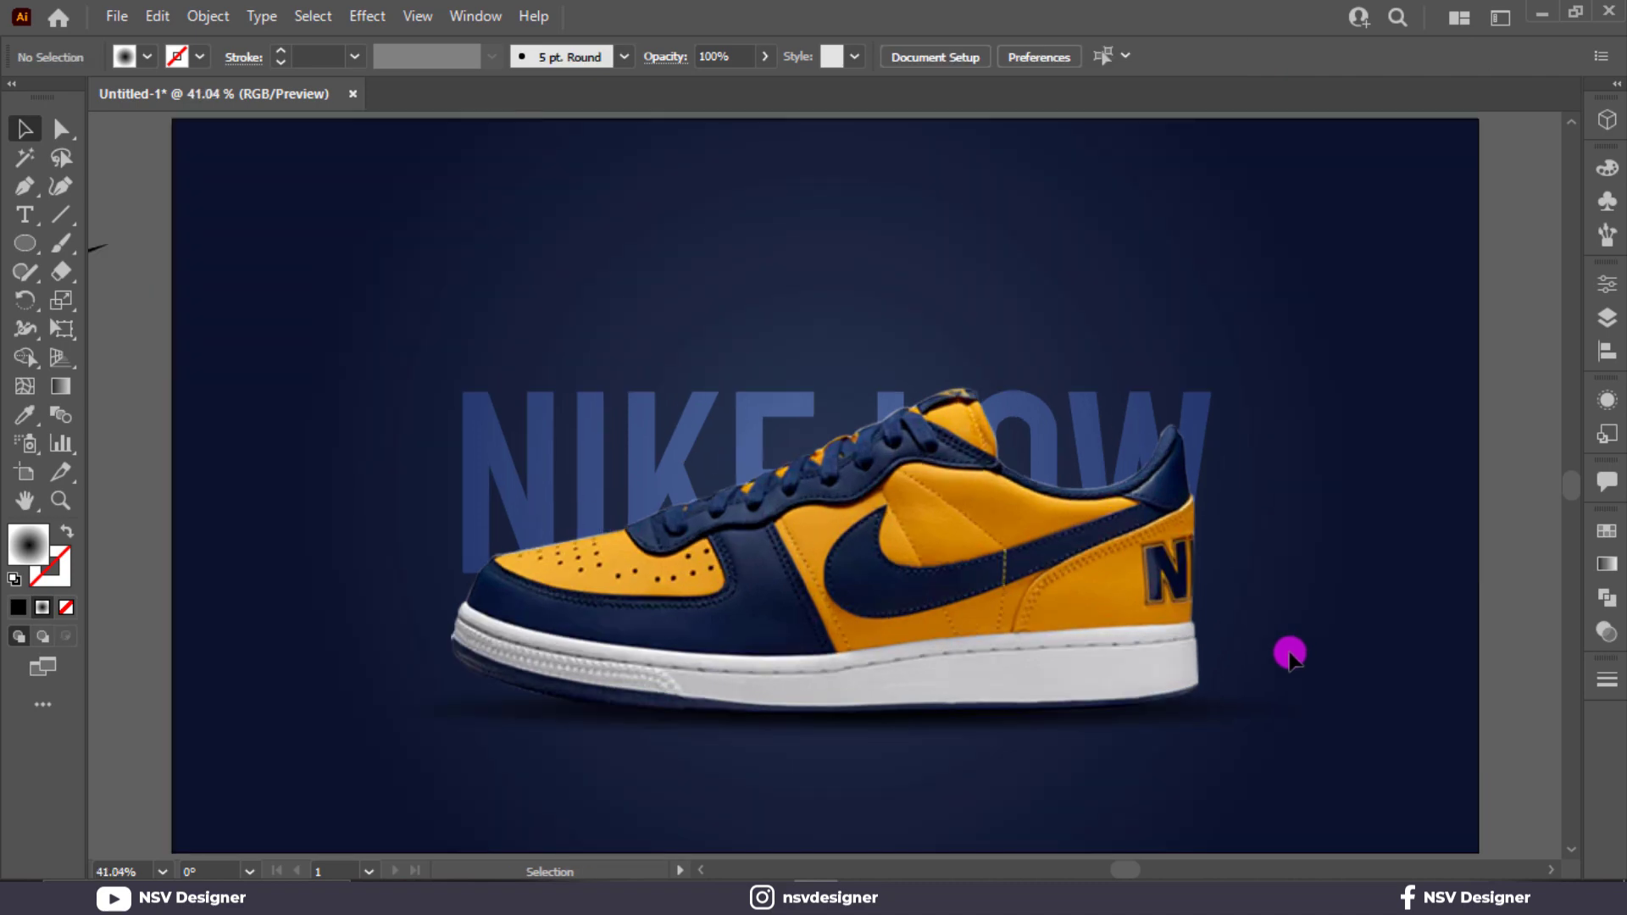
click(25, 215)
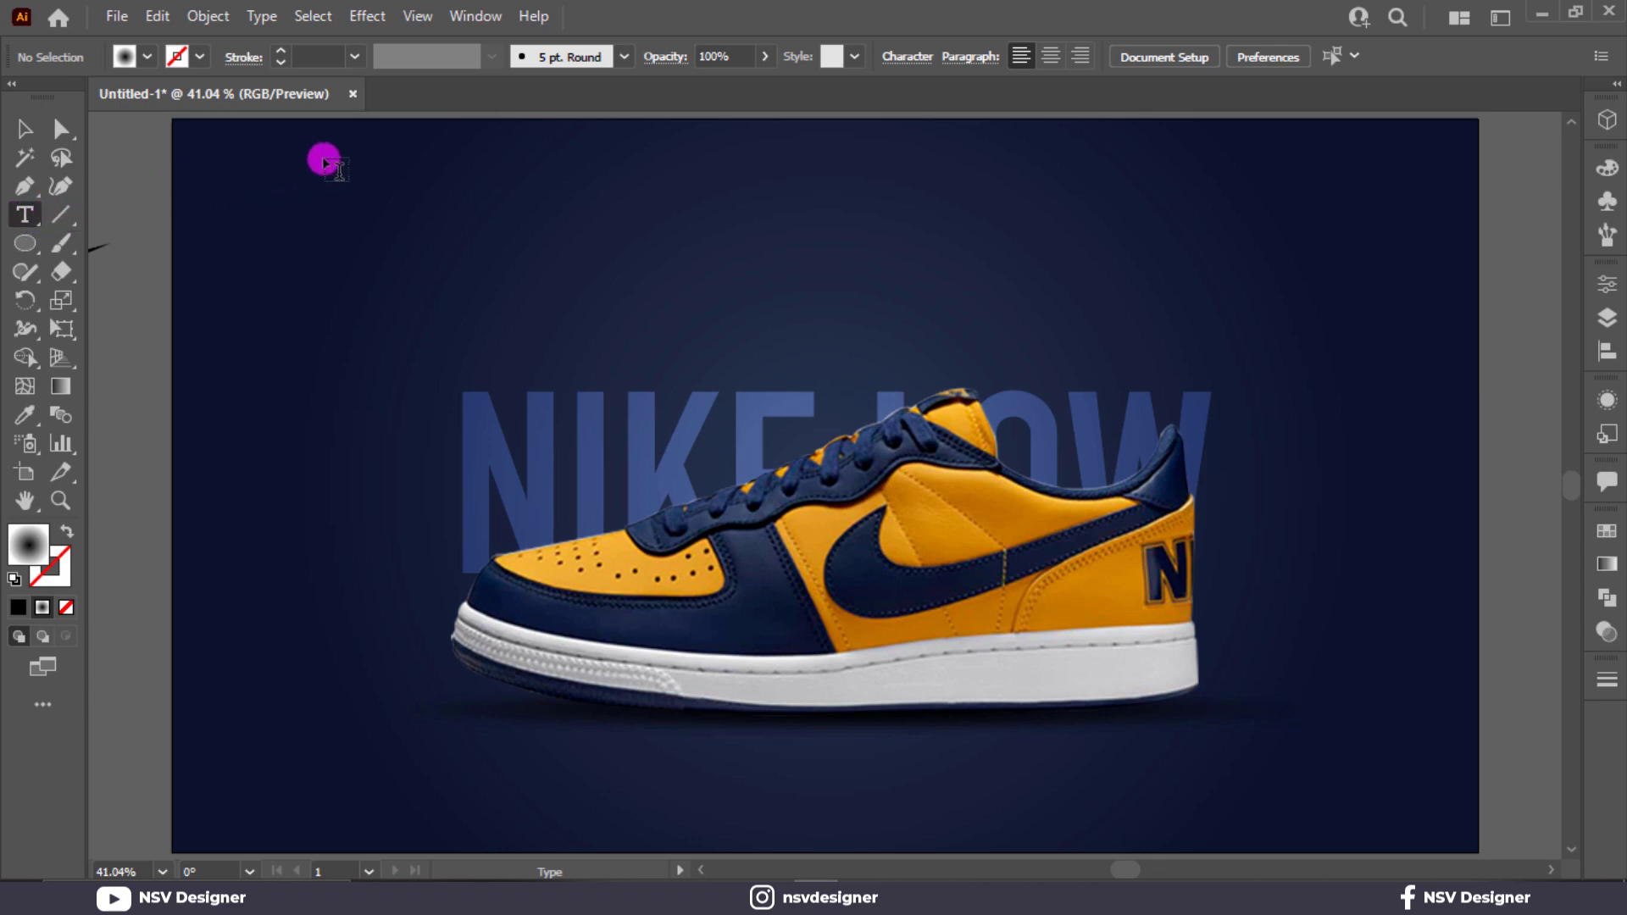
click(325, 162)
click(23, 129)
double_click(446, 145)
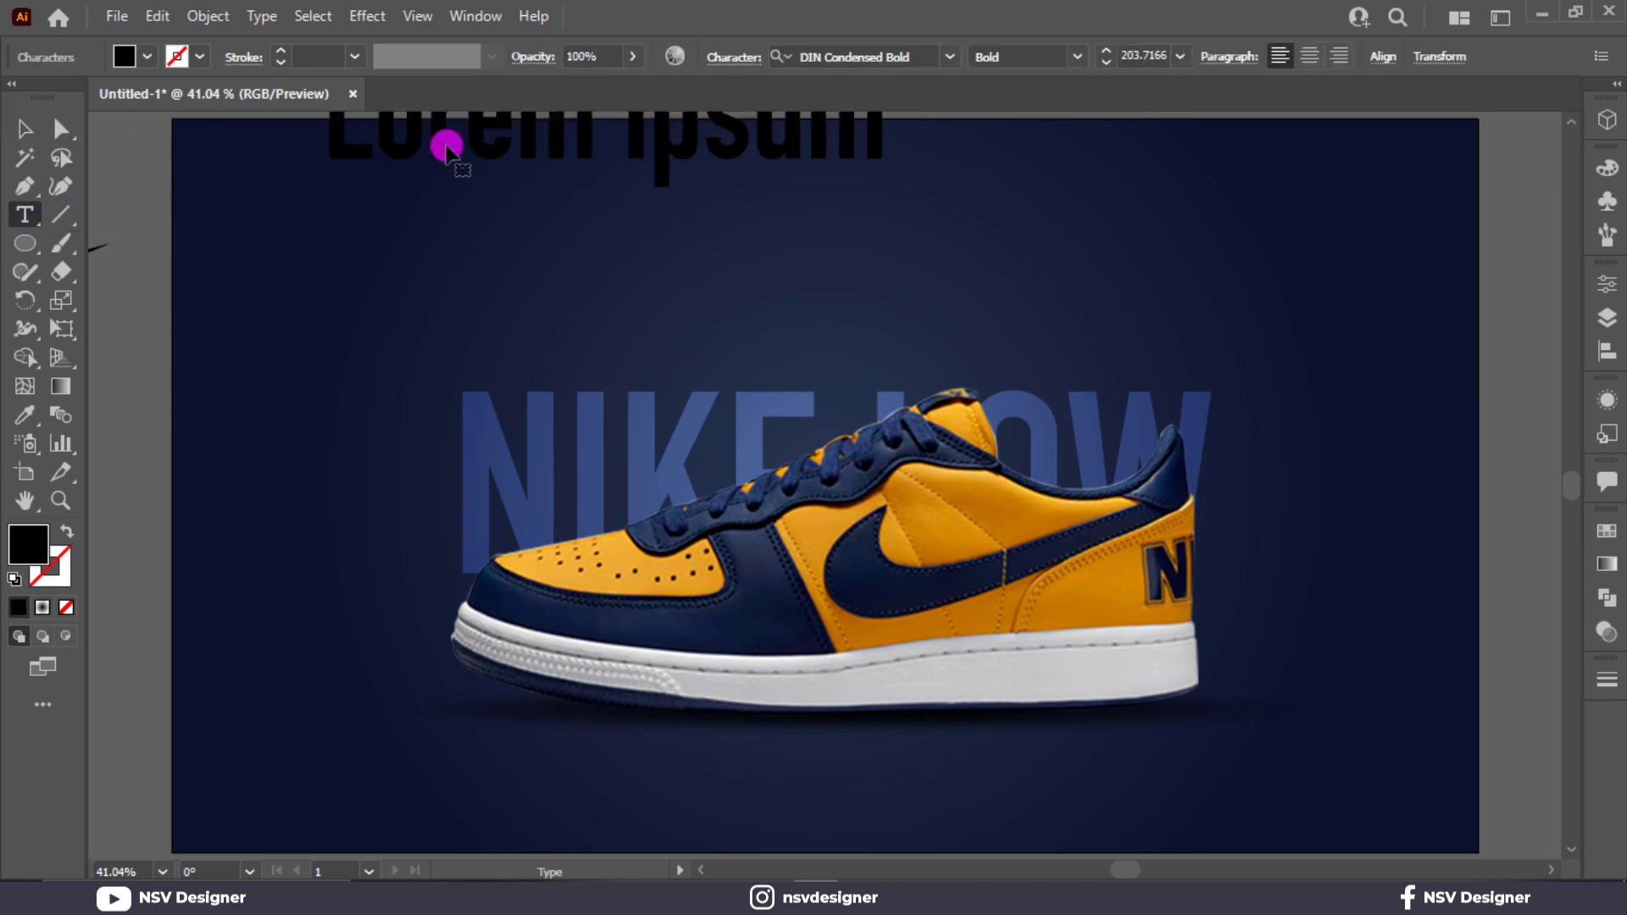
key(ctrl+a)
text(HOME)
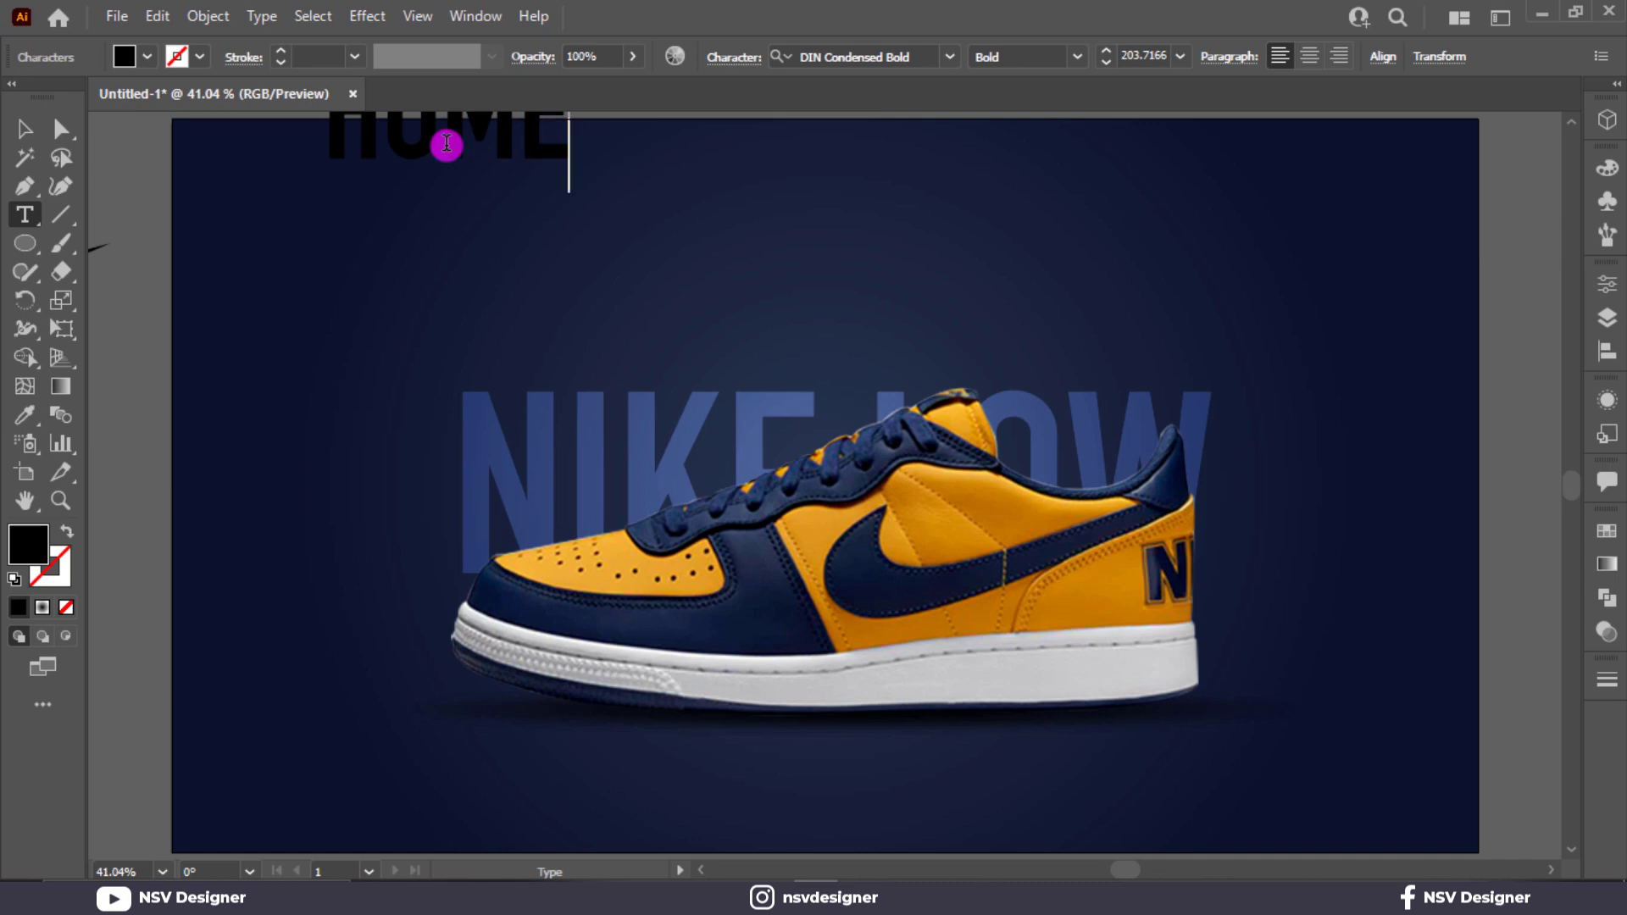
click(20, 127)
Step: Move the HOME text fully onto the artboard and shrink it to about 89 pt
click(1077, 56)
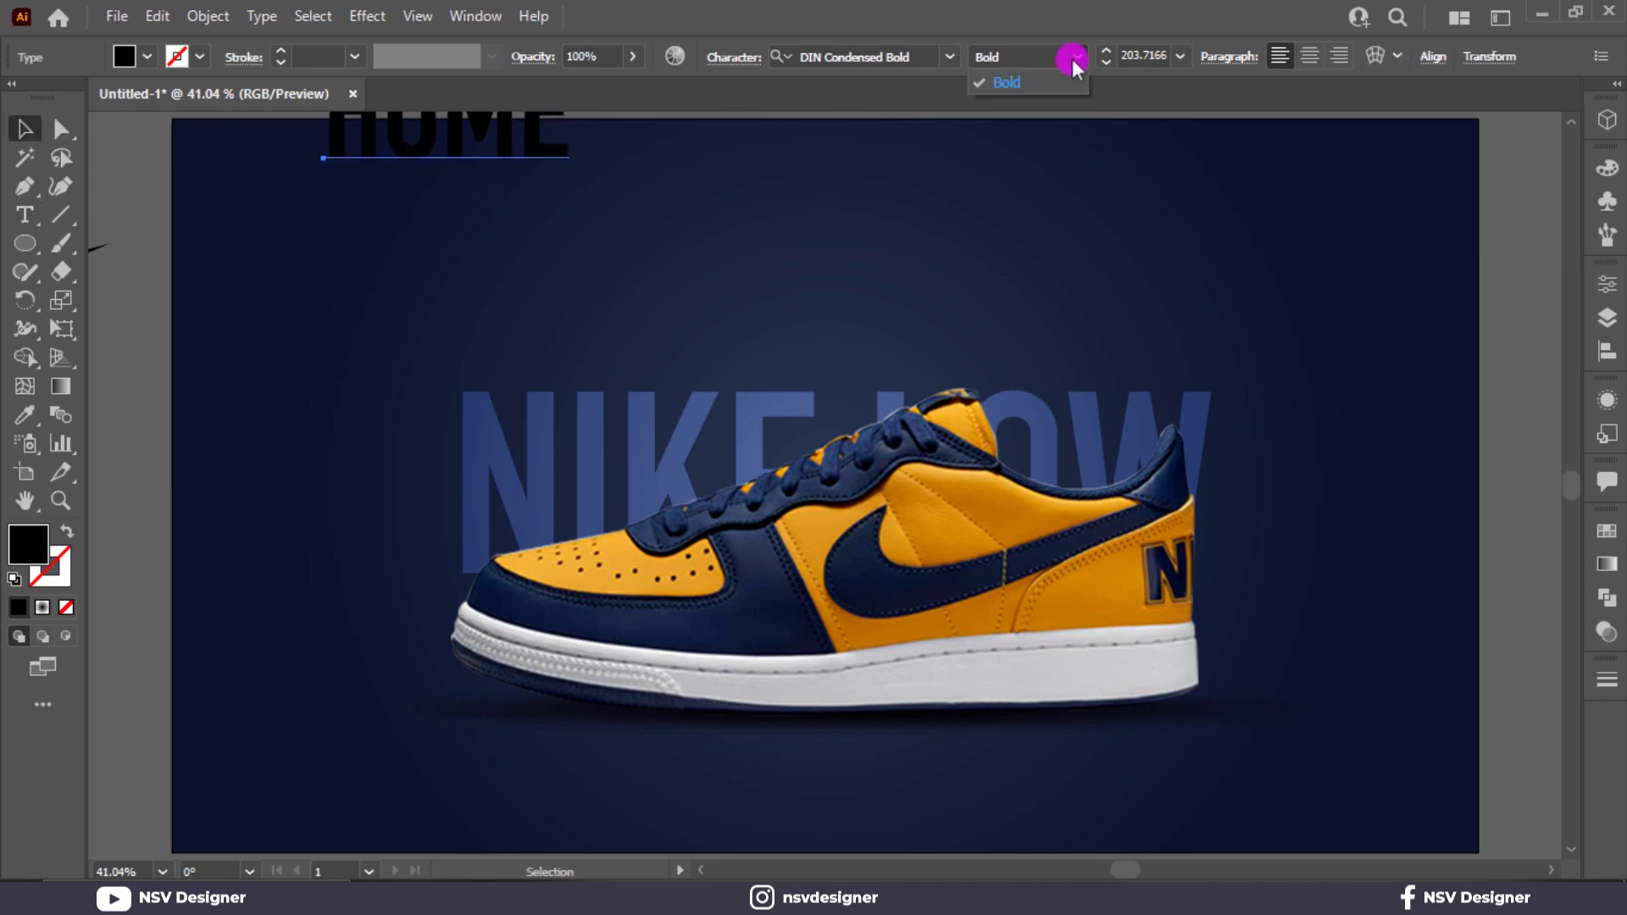
click(999, 80)
drag(480, 167, 479, 254)
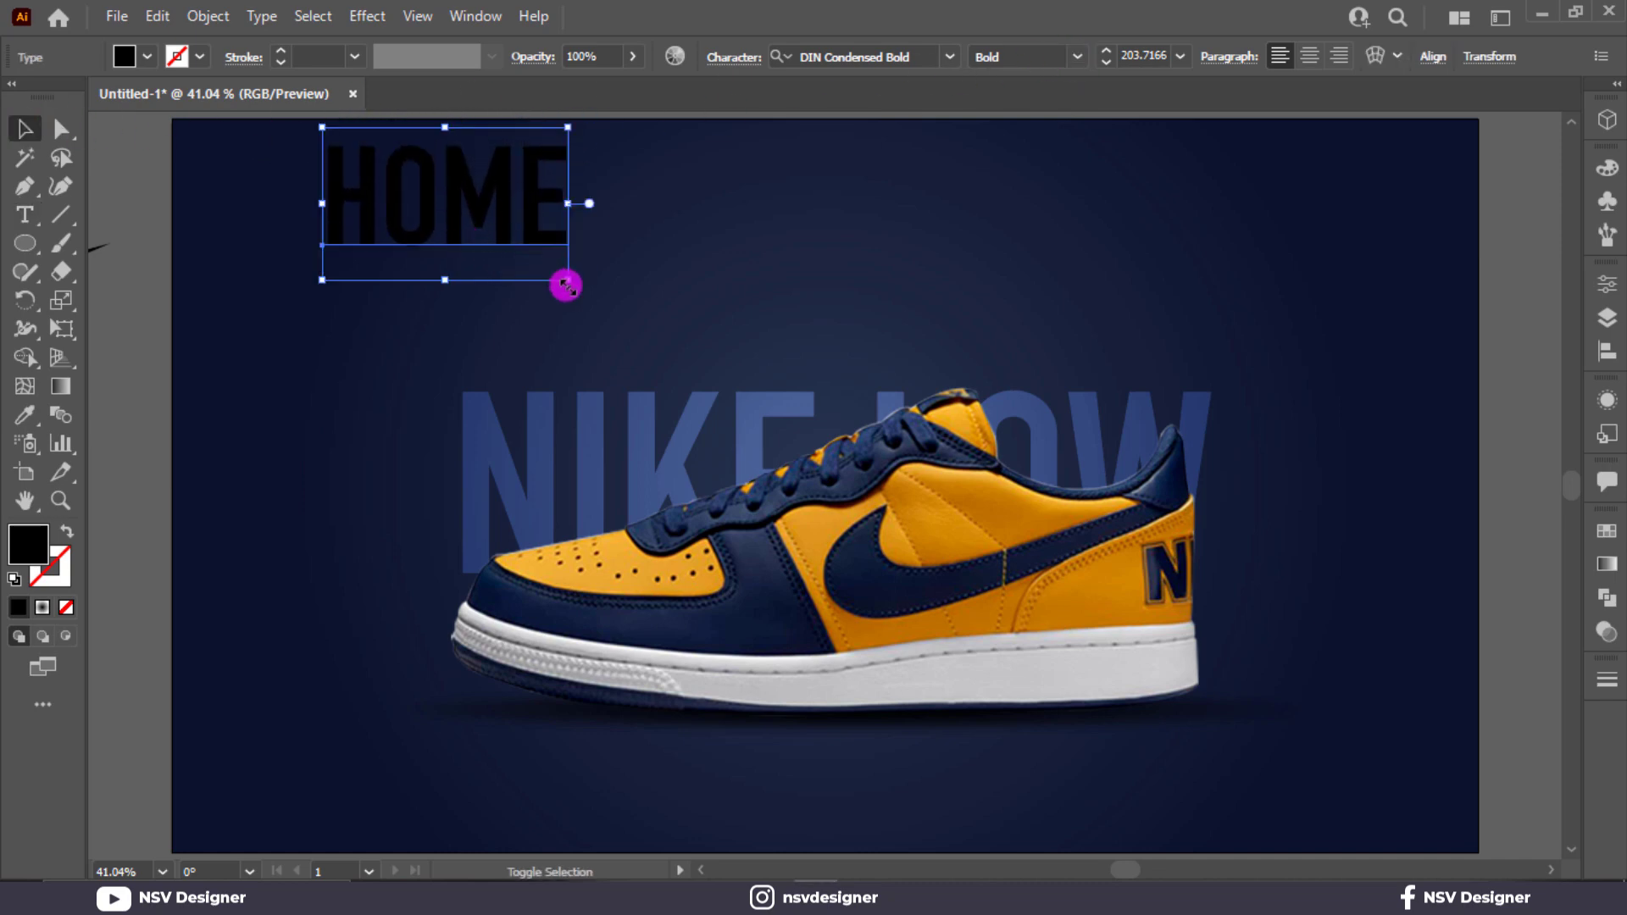
drag(564, 281, 429, 194)
Step: Set the HOME text in Montserrat Medium and shrink it to about 48 pt
click(883, 47)
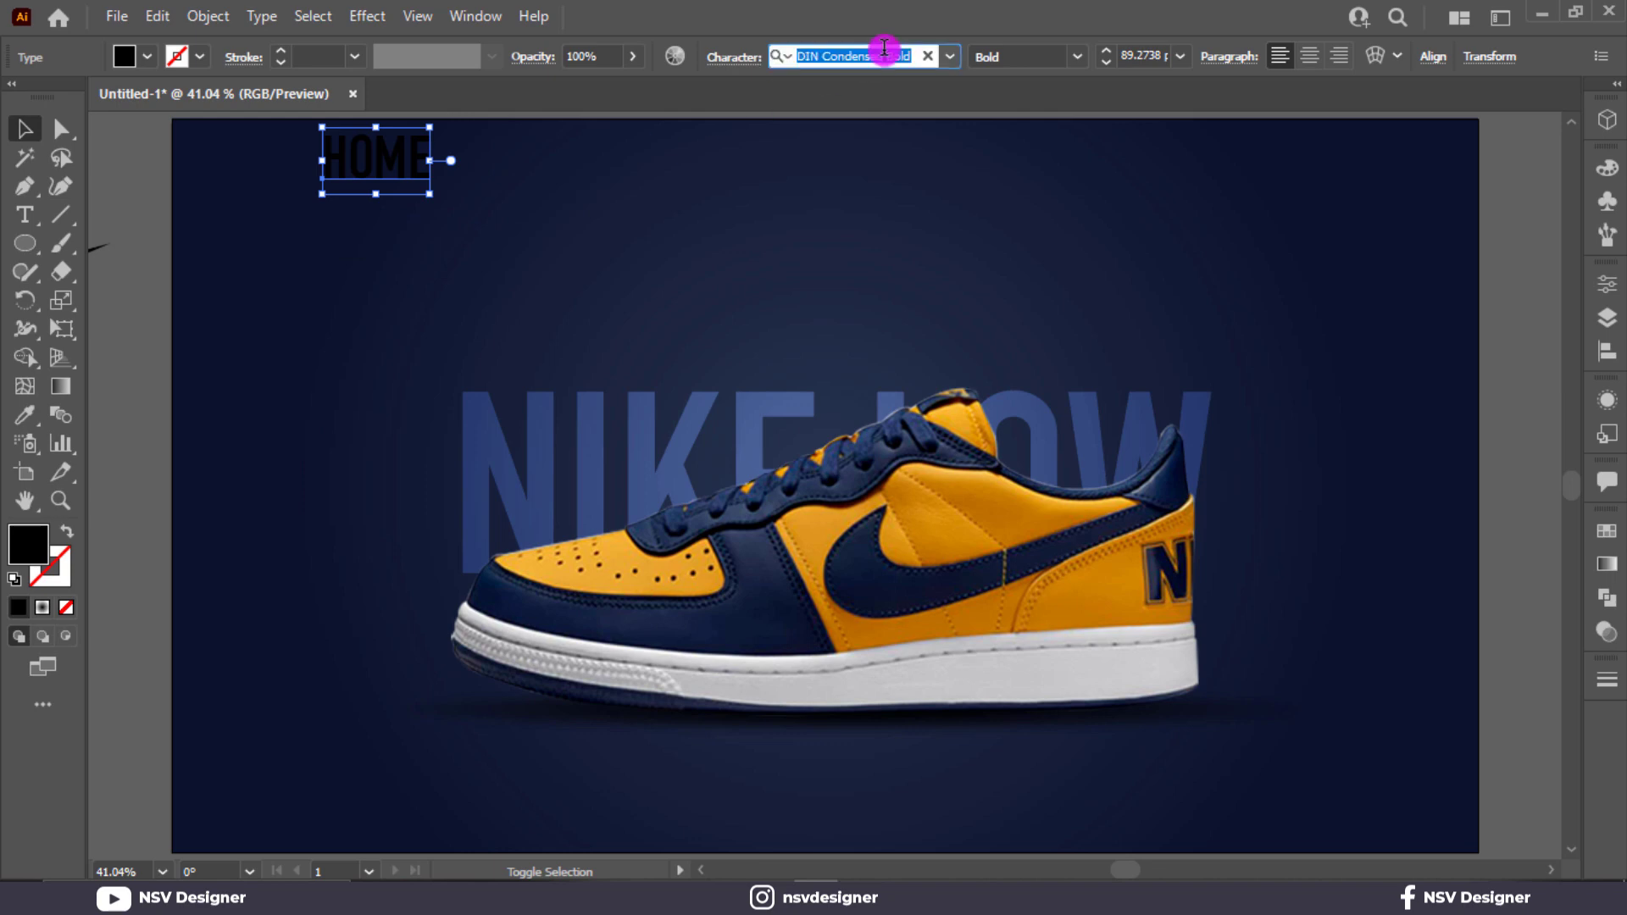
text(MO)
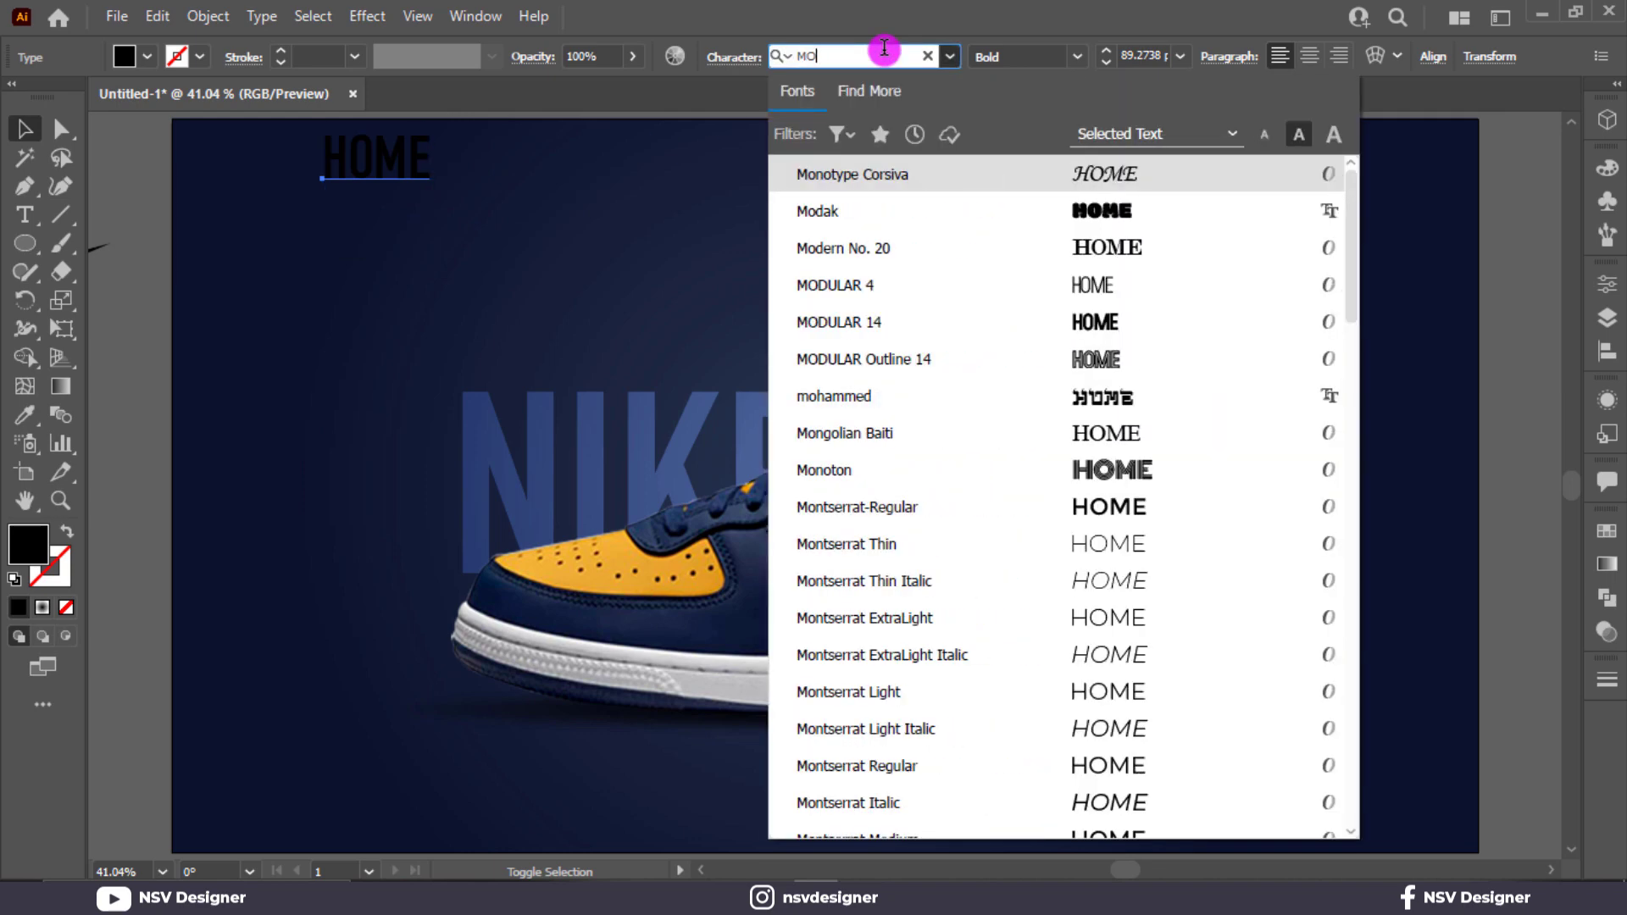
text(nt)
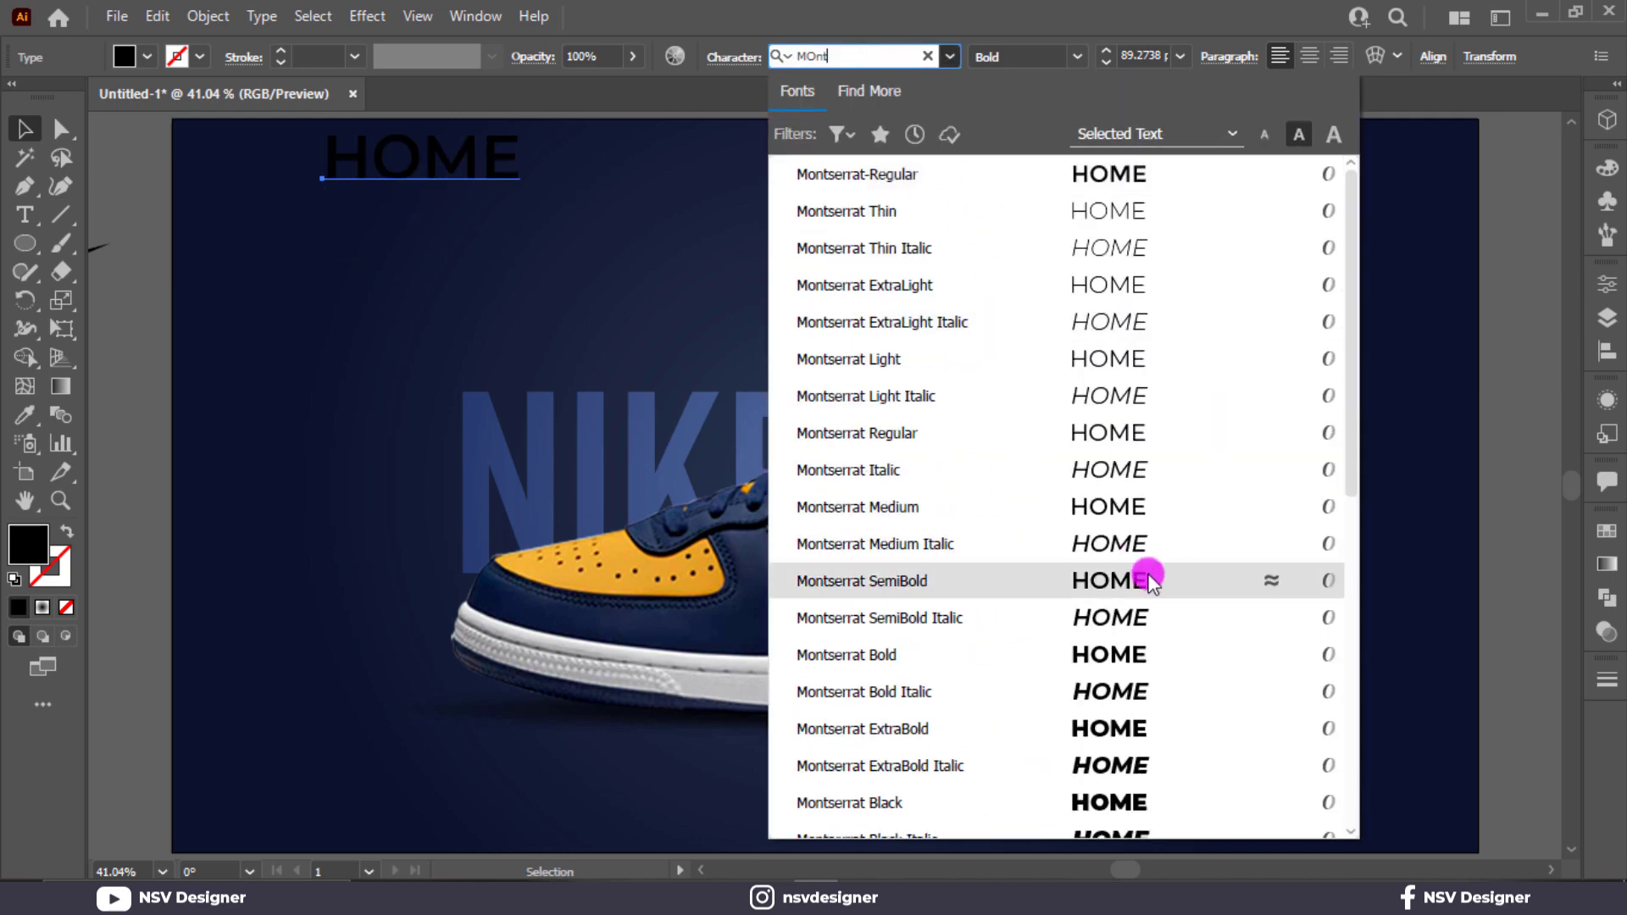
click(1152, 581)
drag(527, 189, 508, 145)
click(1076, 56)
click(1048, 293)
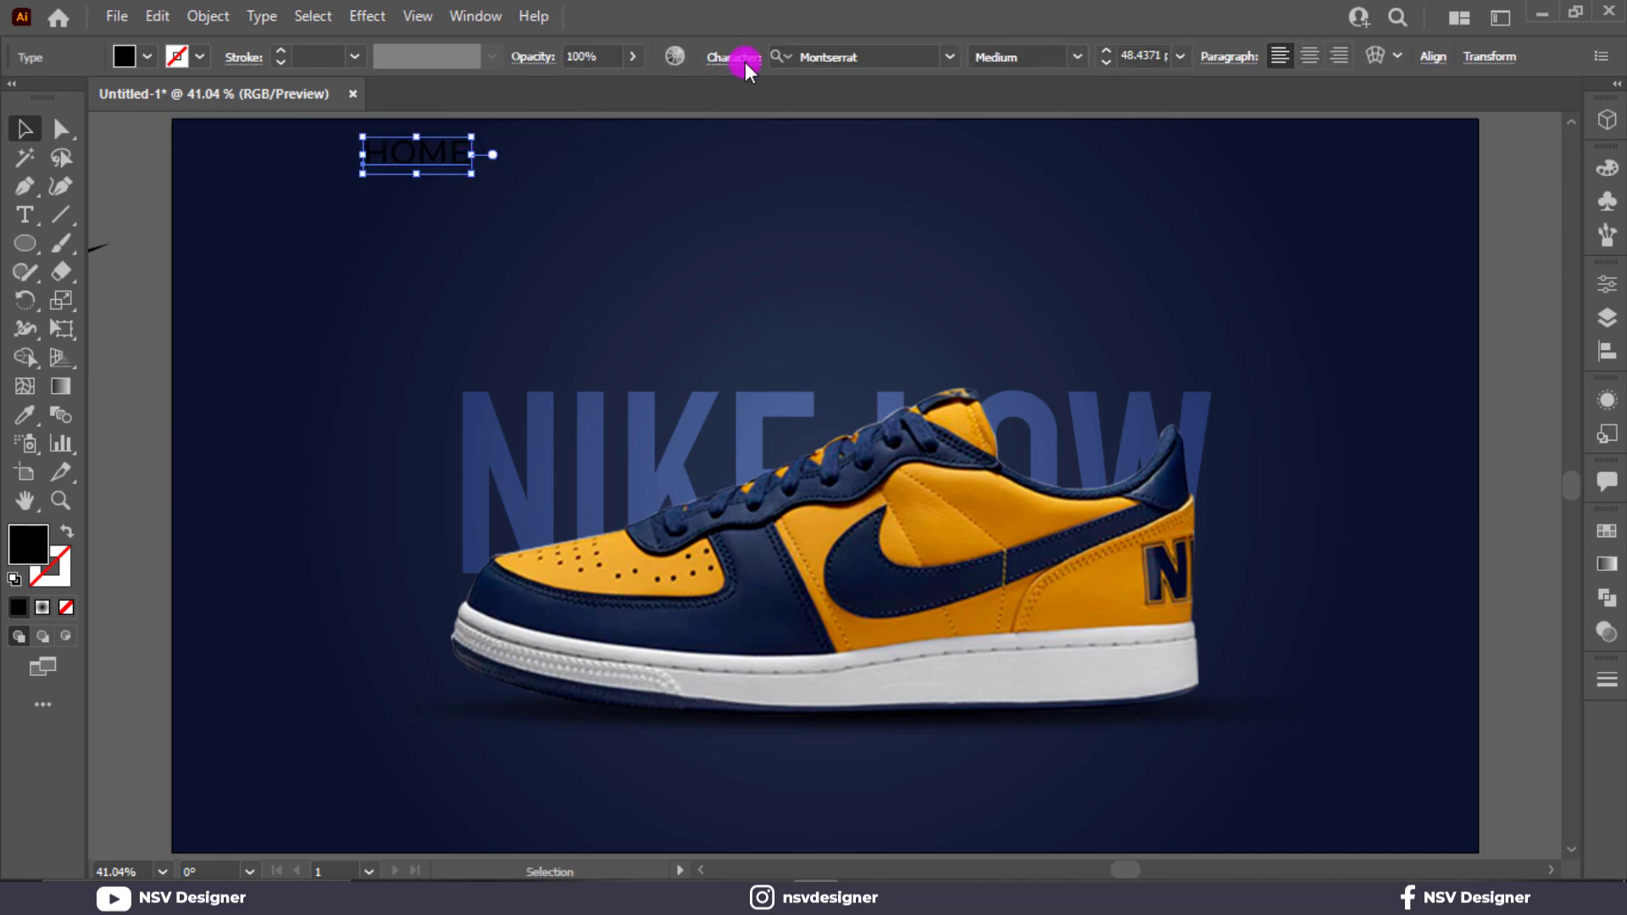
click(745, 63)
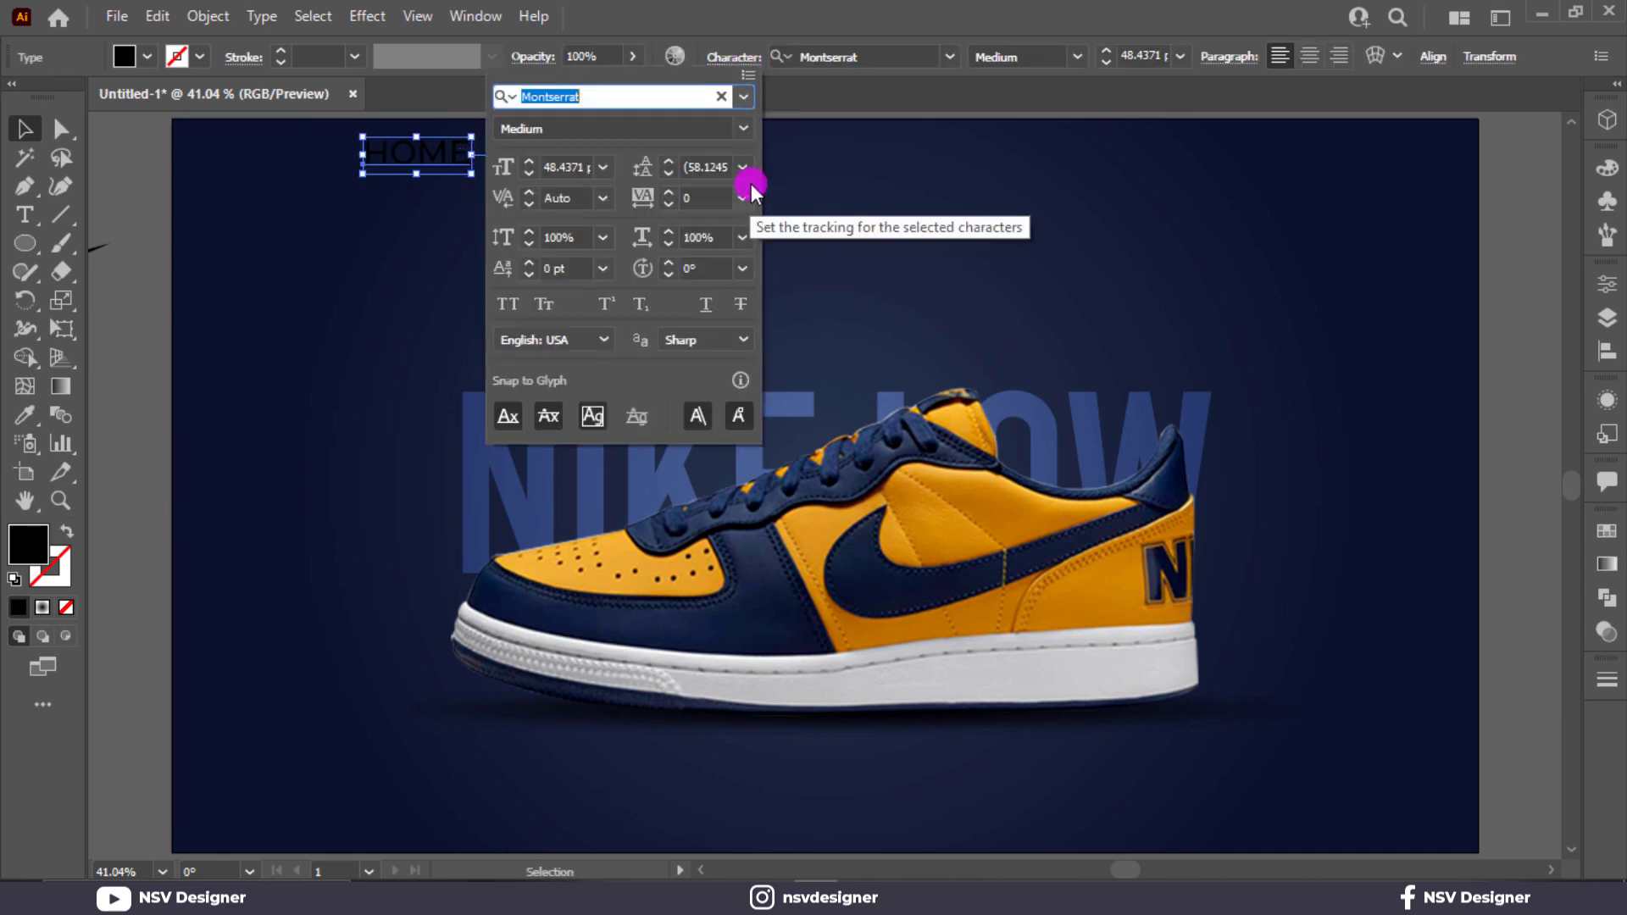
click(842, 241)
Step: Make the HOME text white at about 36 pt and duplicate it into an evenly spaced horizontal row of four
drag(473, 174, 591, 174)
click(511, 163)
click(148, 57)
click(53, 98)
click(531, 241)
key(ctrl+d)
key(ctrl+d)
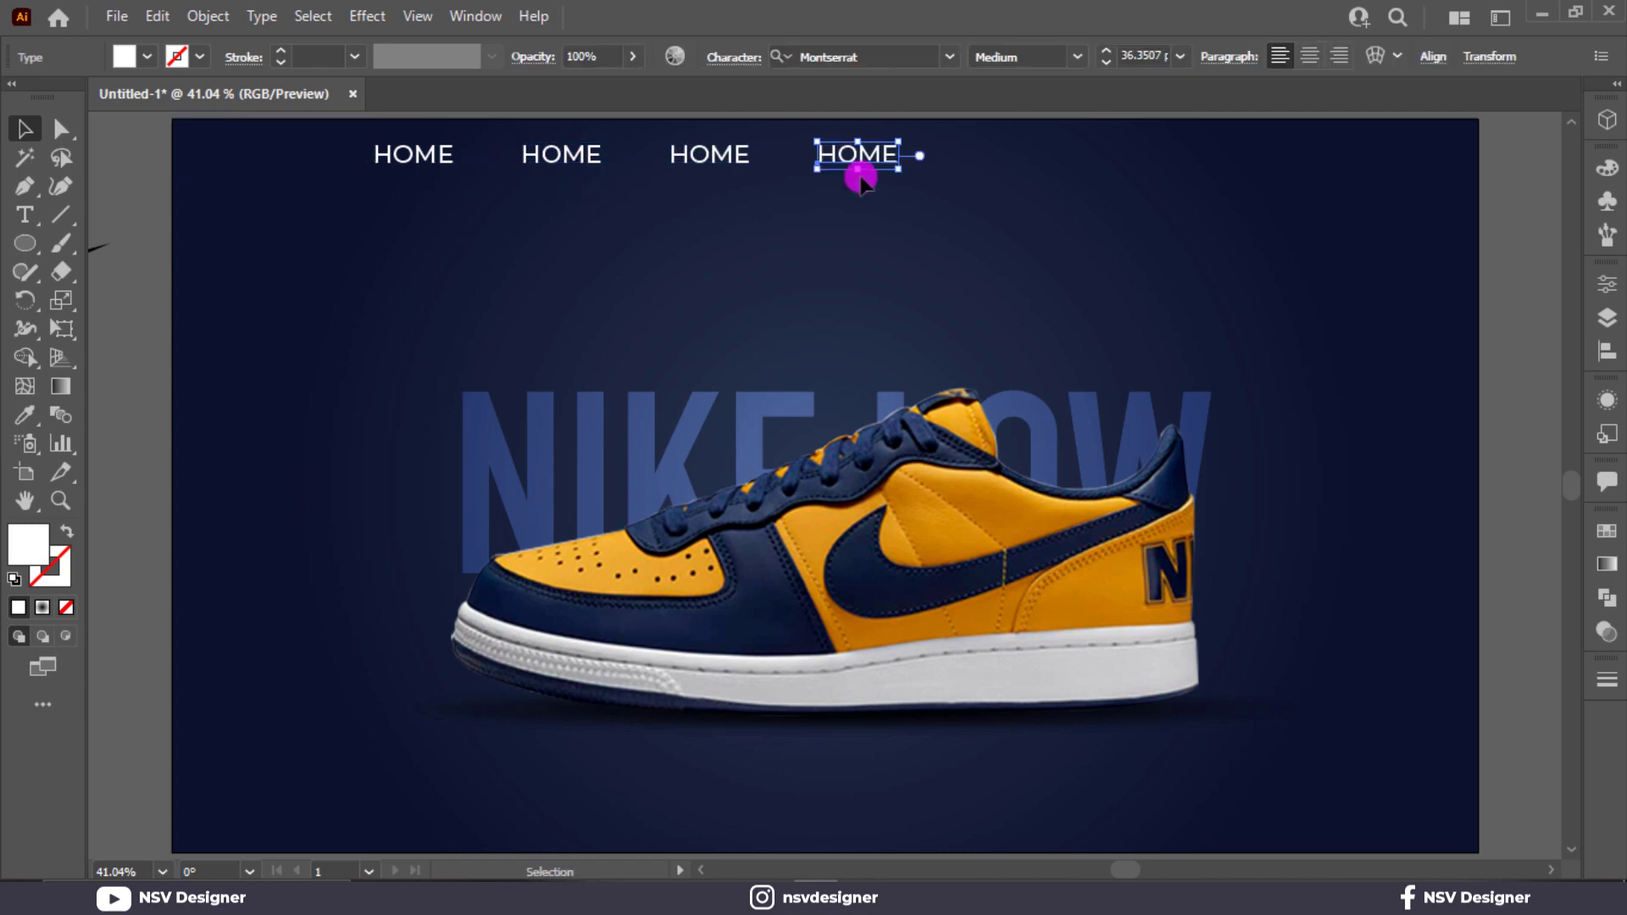
Step: Shift the row of four HOME labels slightly to the right
click(949, 146)
key(ctrl+a)
drag(878, 170, 898, 169)
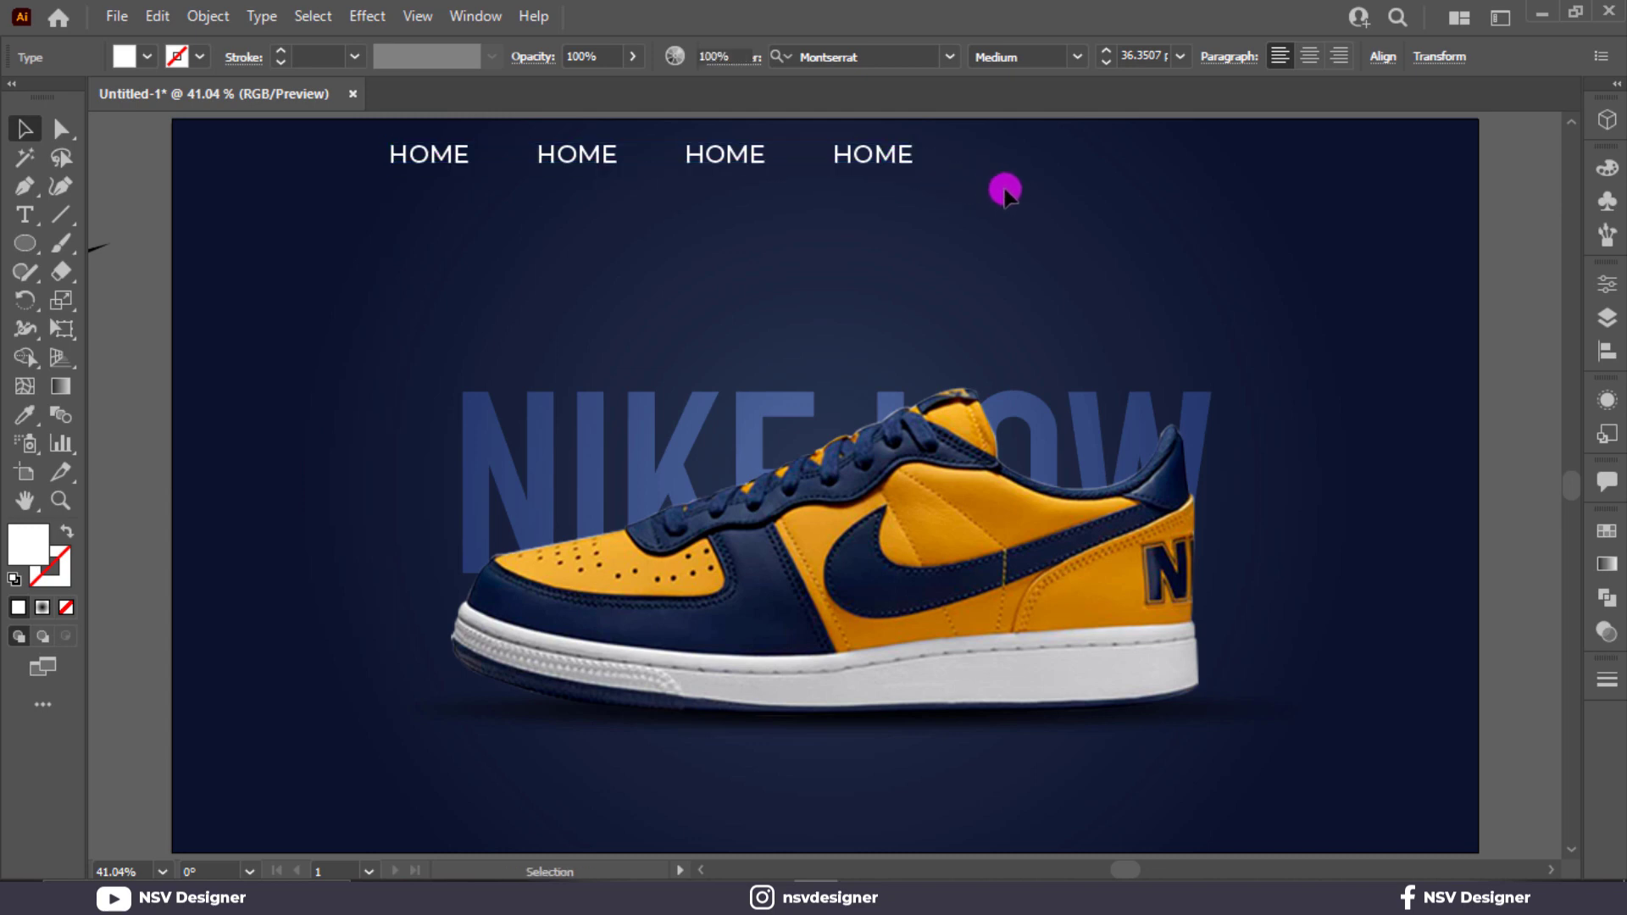
click(1002, 189)
Step: Replace the text of the second, third and fourth HOME labels with MEN, WOMEN and KIDS
key(t)
double_click(586, 155)
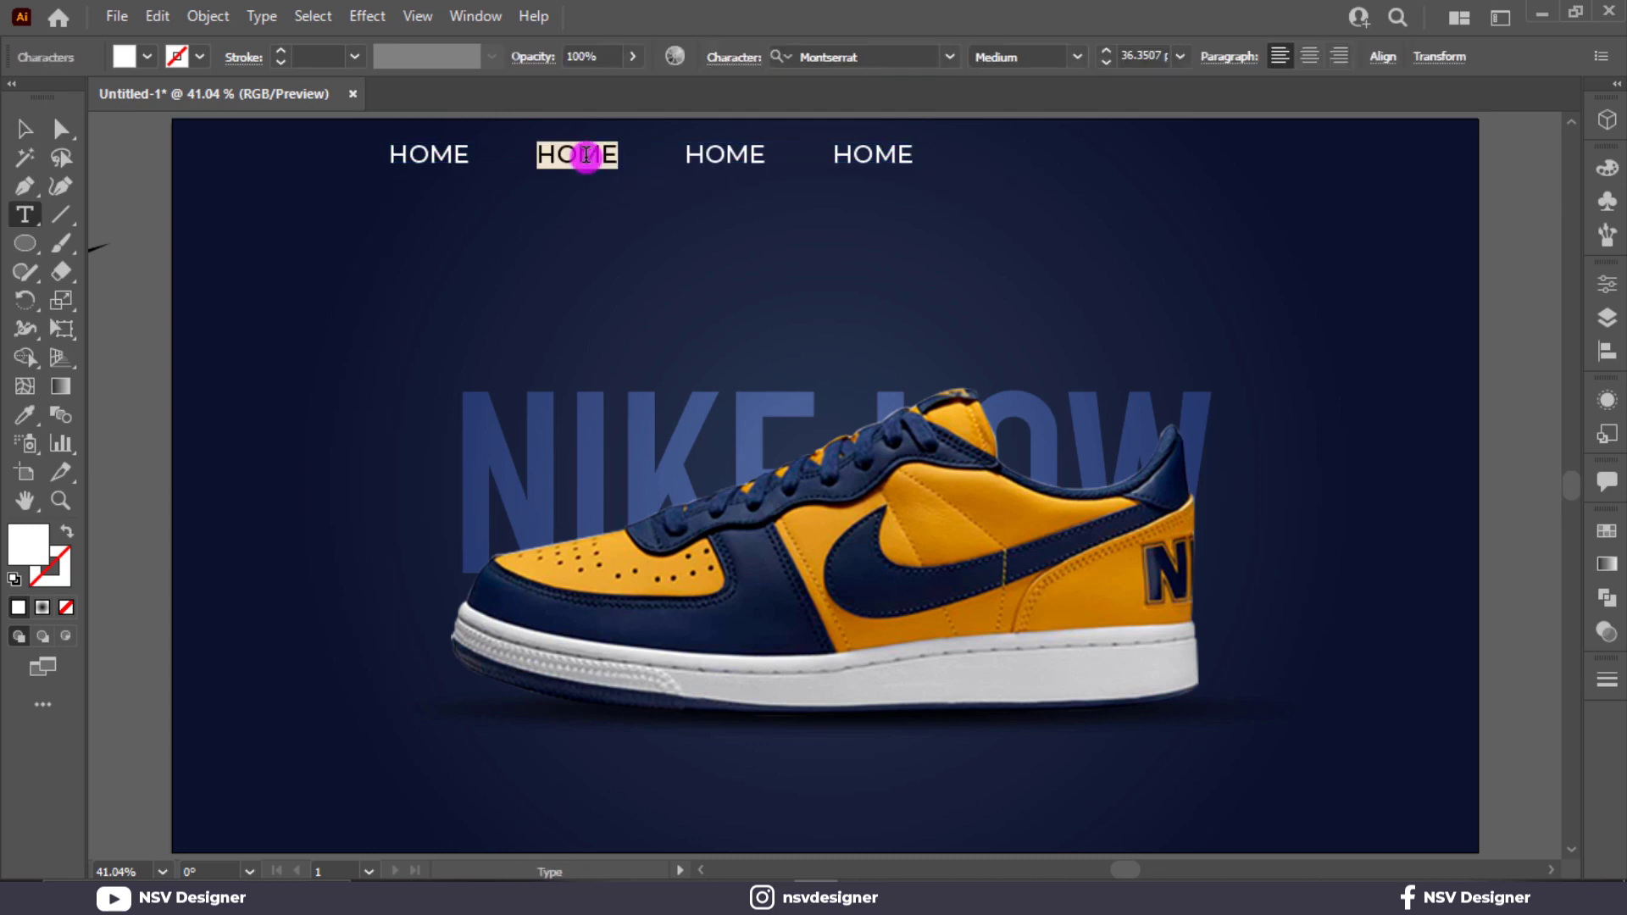
text(N)
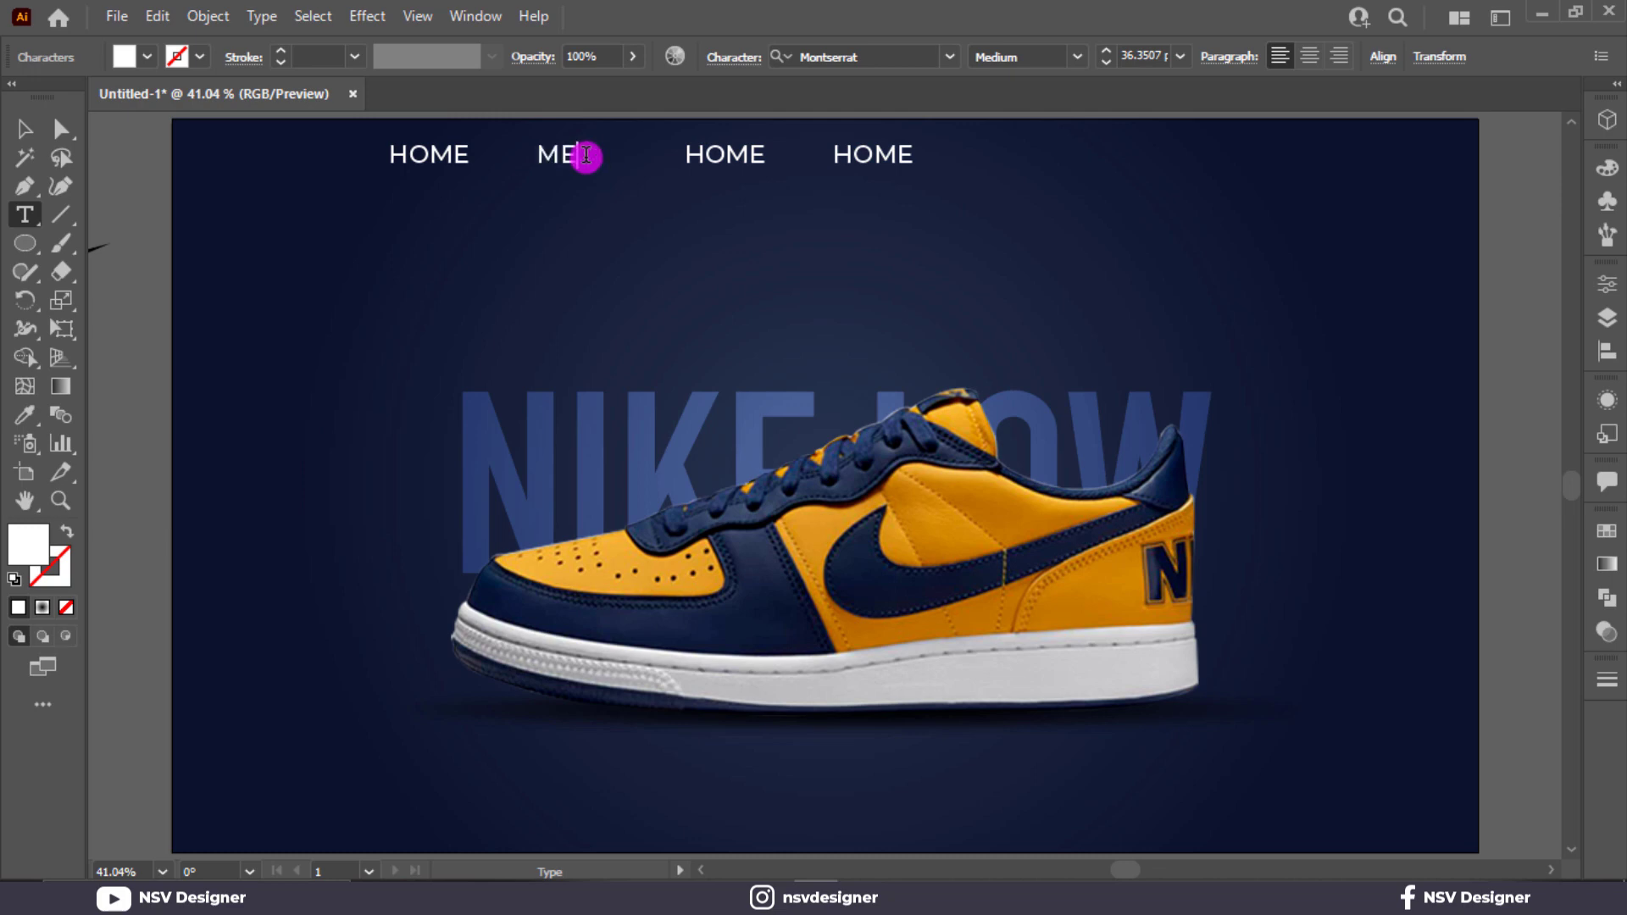
click(13, 131)
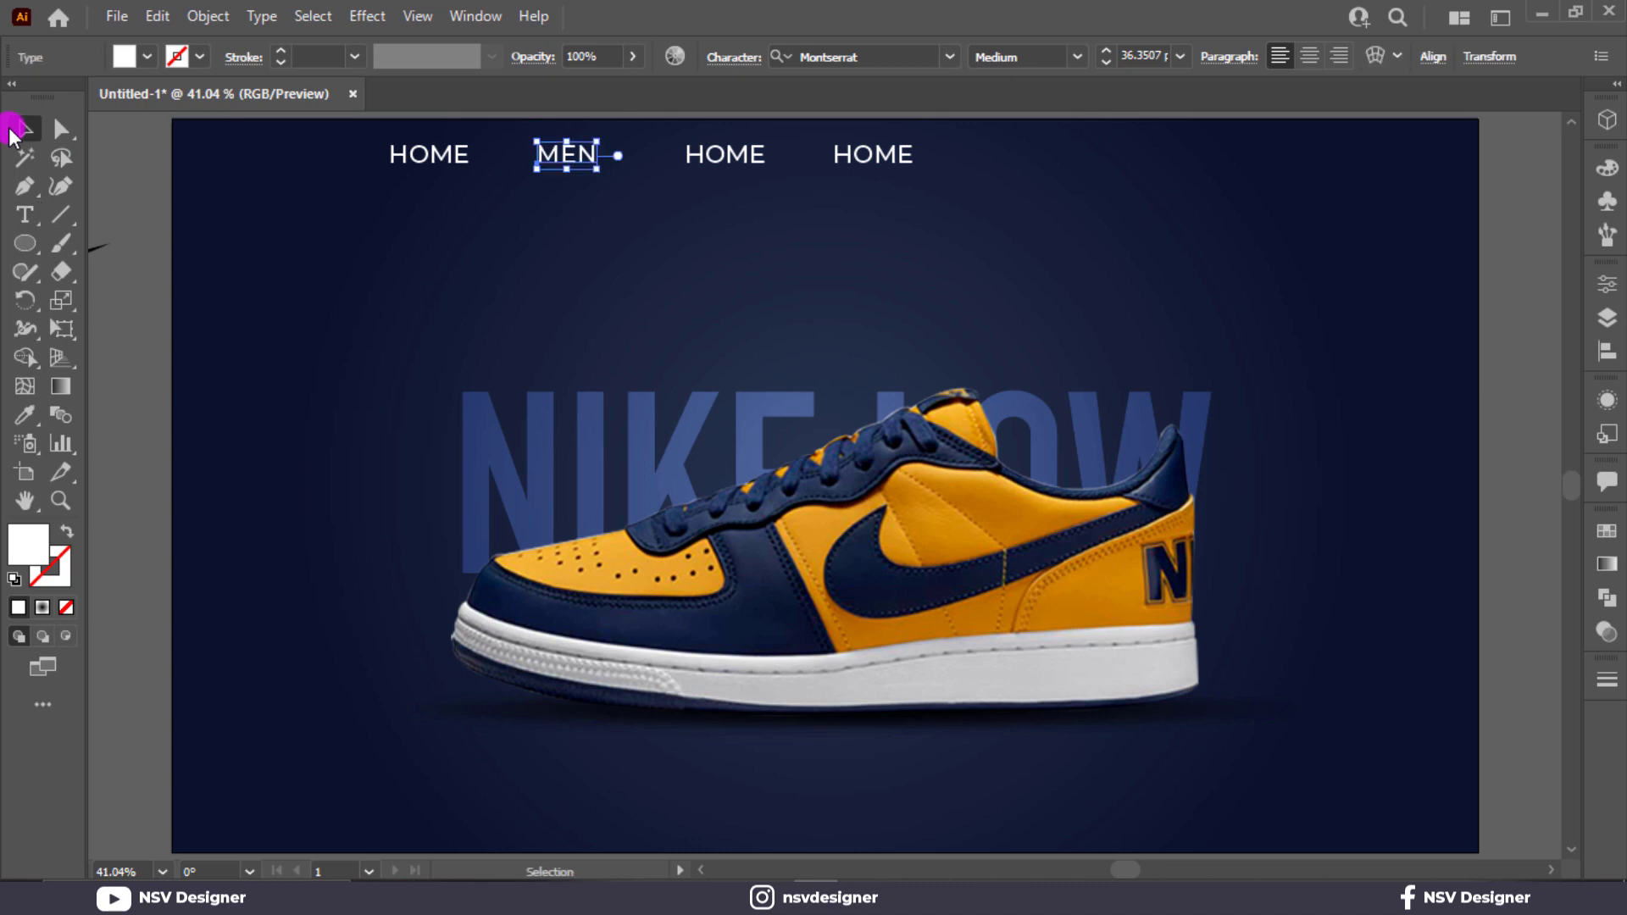
double_click(708, 153)
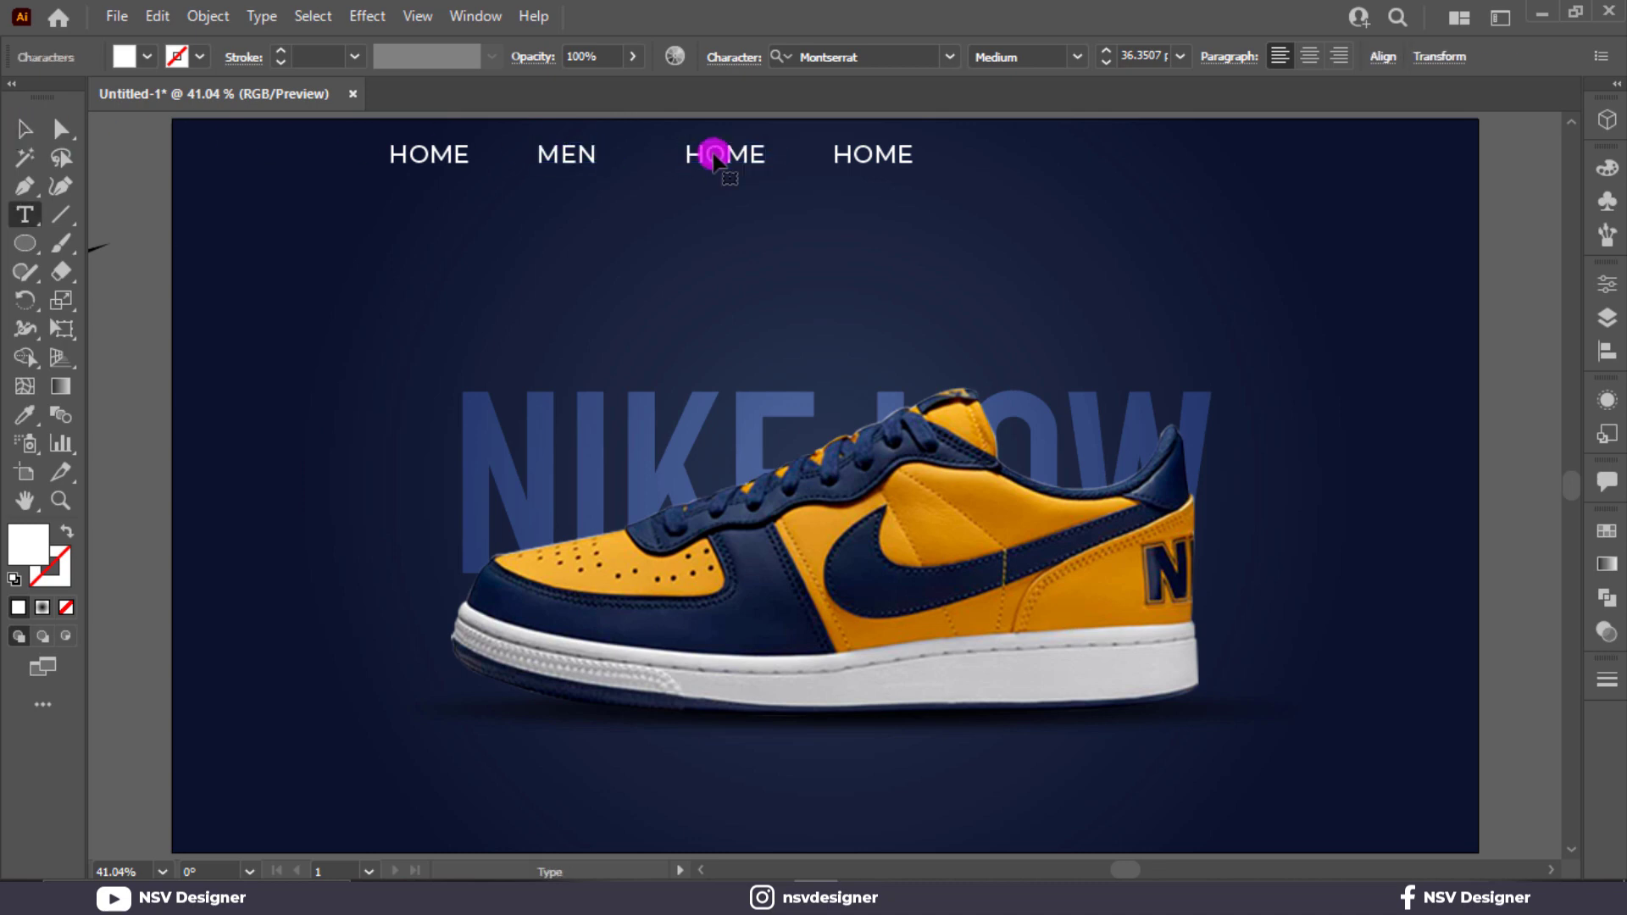
double_click(714, 153)
text(WO)
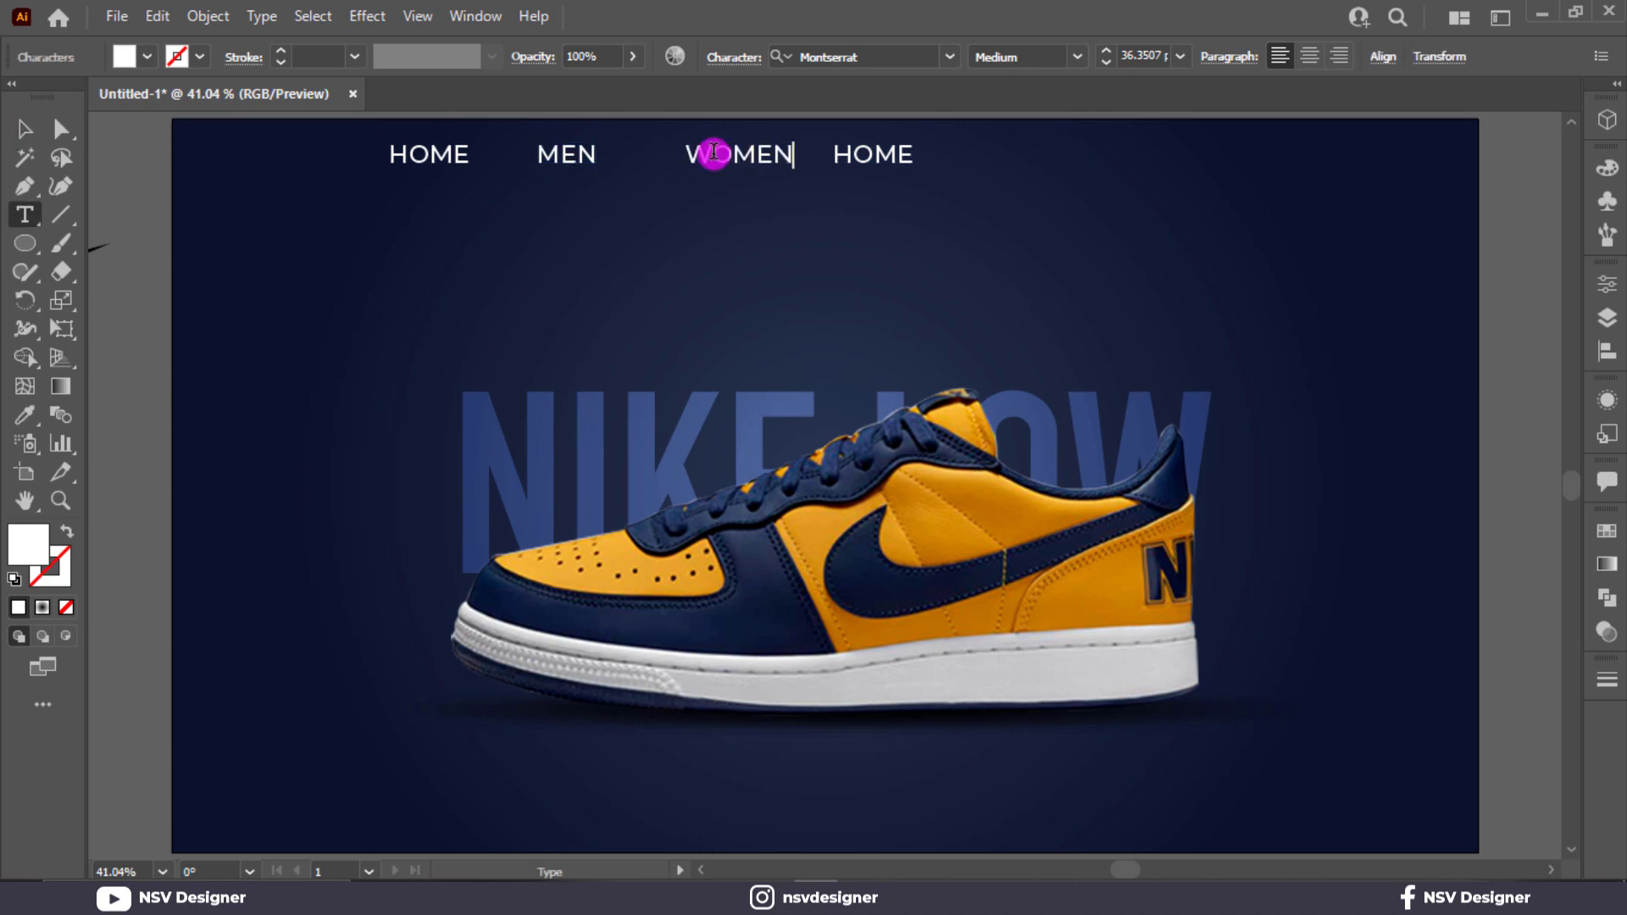
double_click(892, 155)
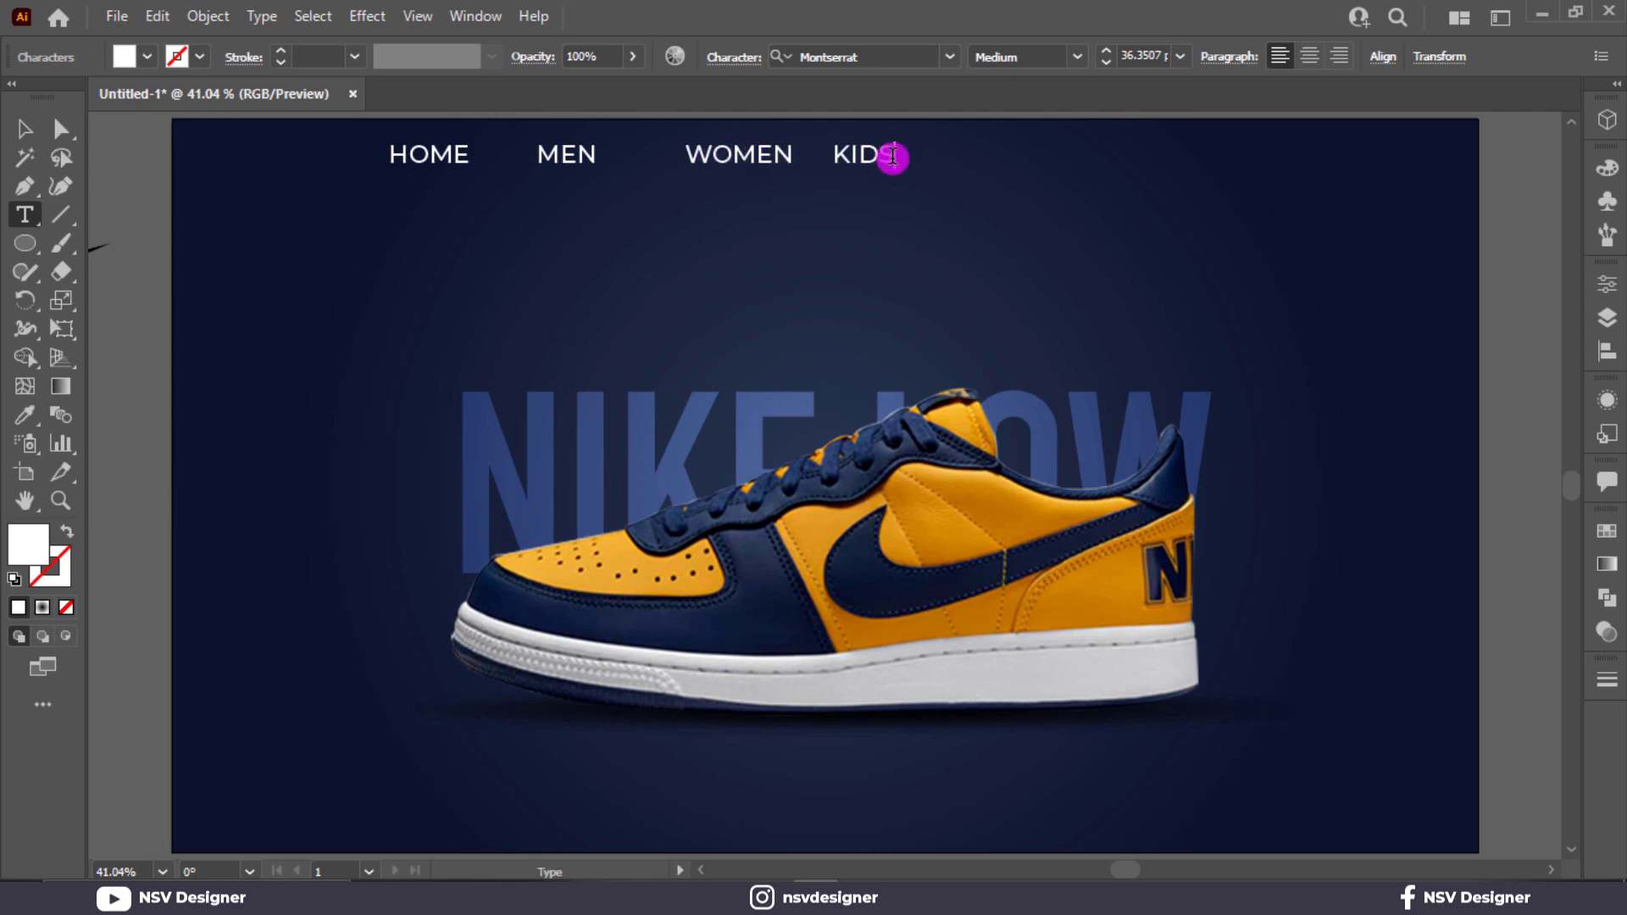
click(24, 127)
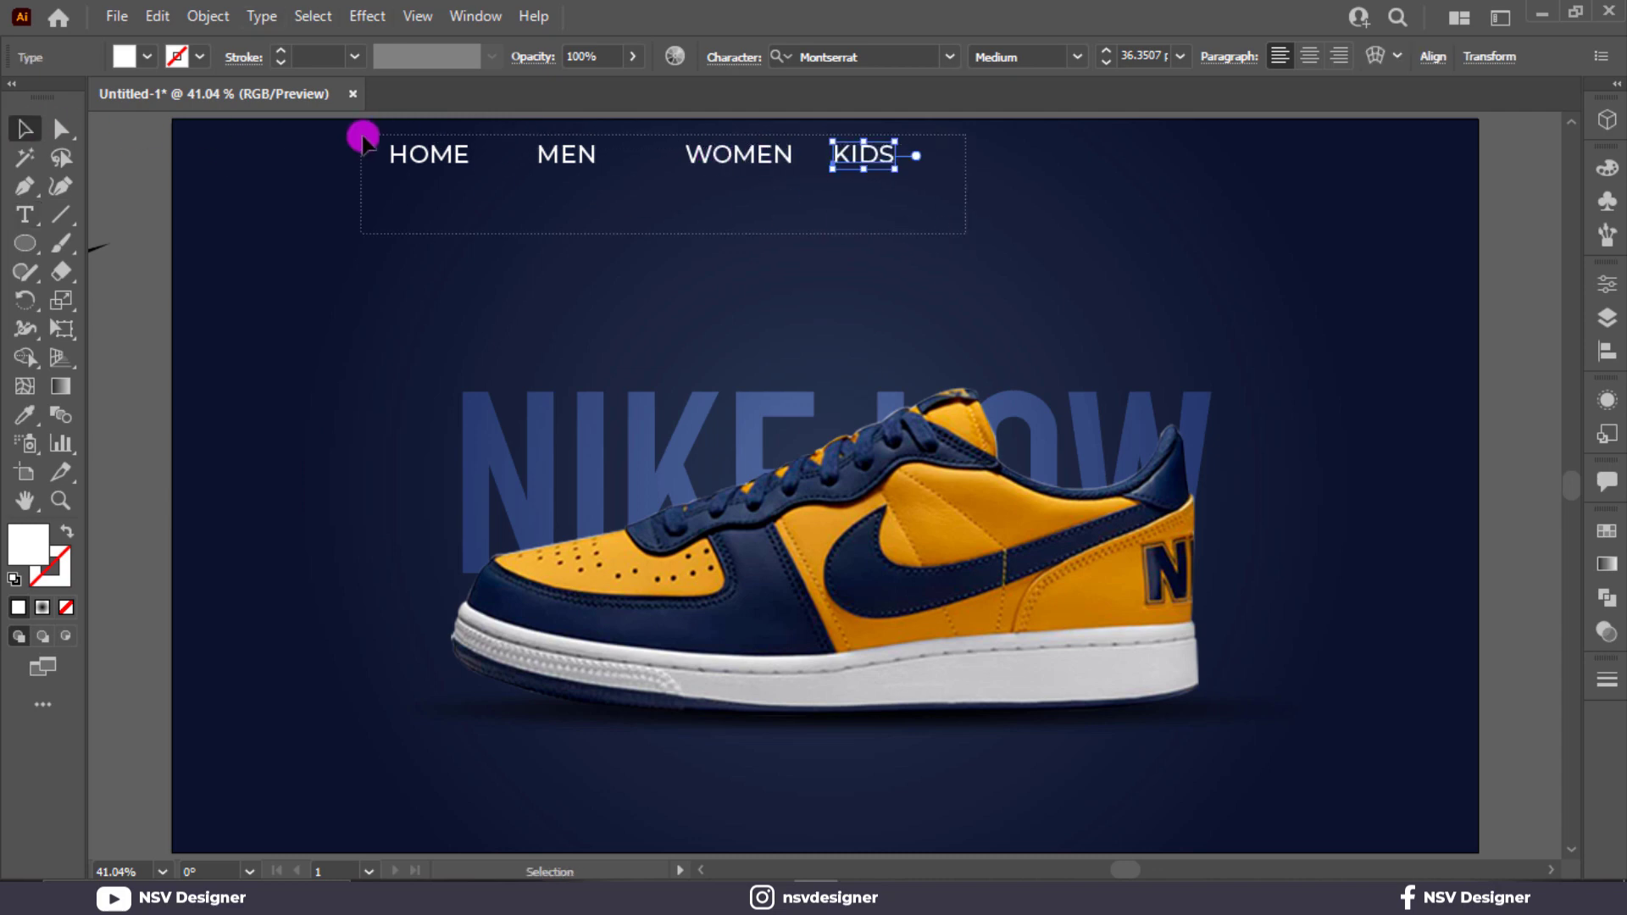
Step: Reduce the font size of all four menu labels to 28 pt
drag(365, 144, 364, 144)
scroll(1146, 63, down, 8)
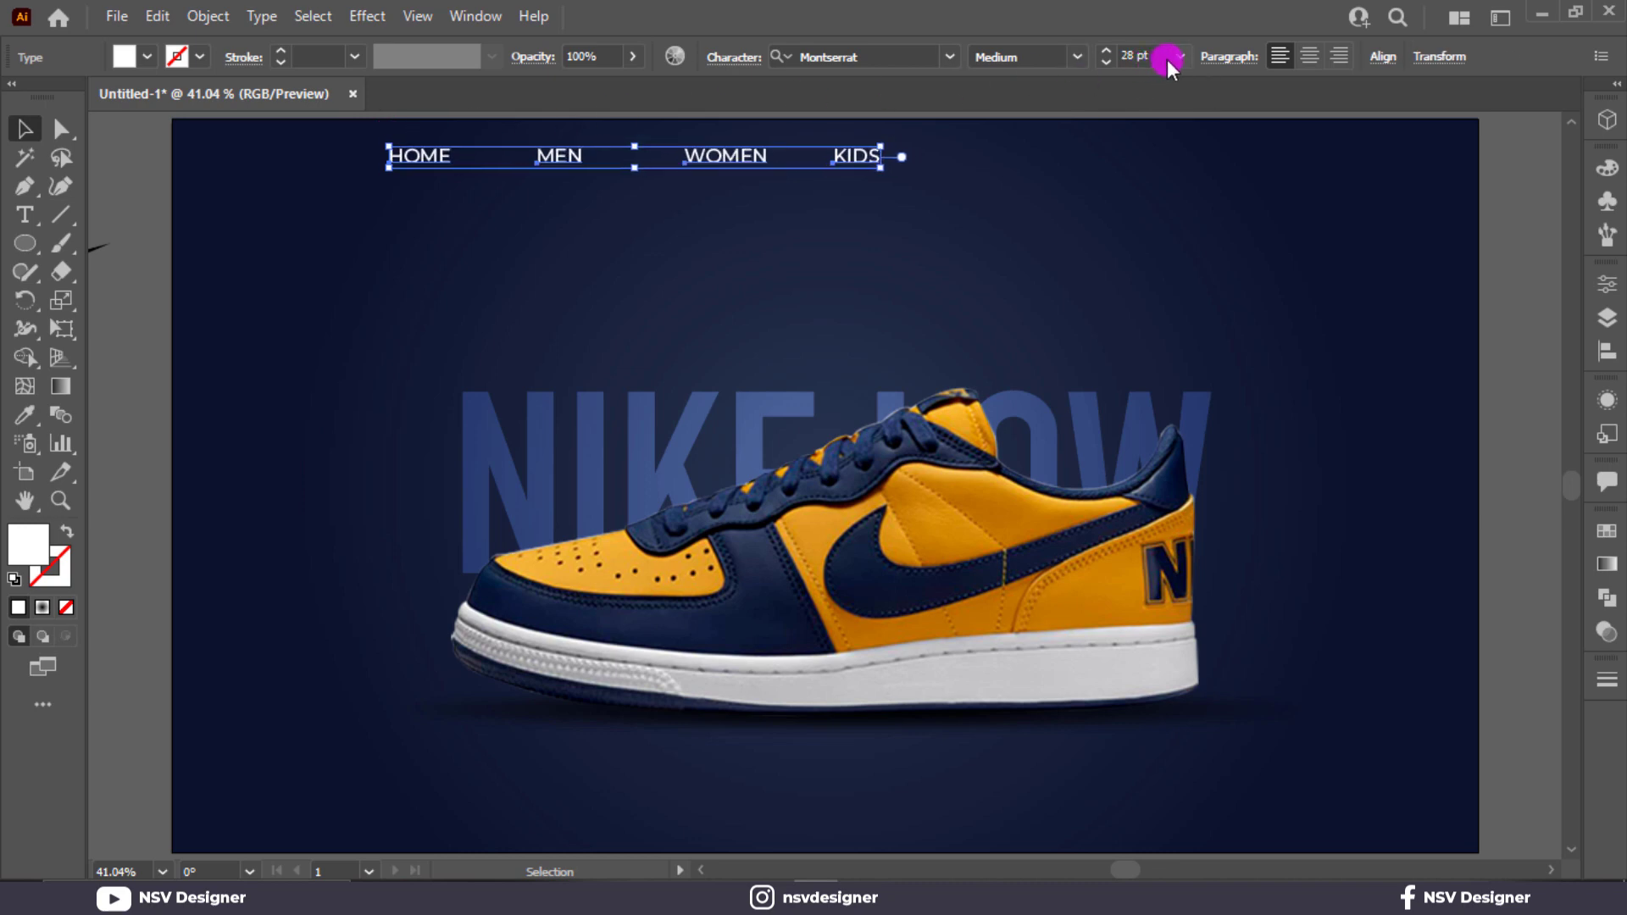
scroll(1166, 59, down, 1)
click(1071, 243)
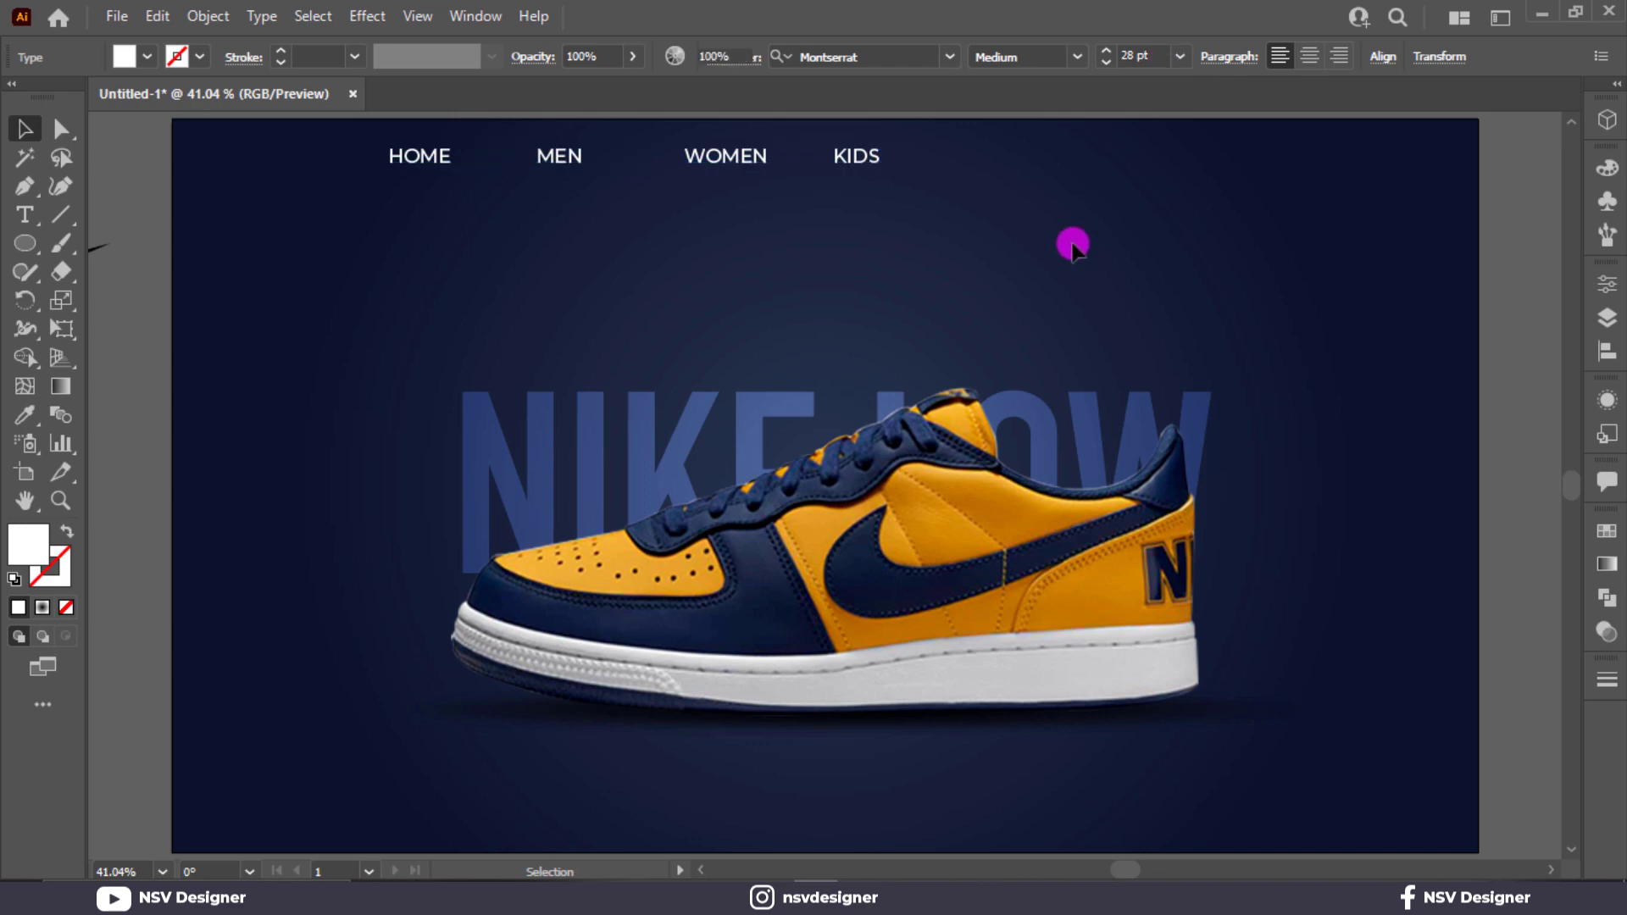
Step: Even out the gaps between HOME, MEN, WOMEN and KIDS and move the whole row slightly down and to the right
click(553, 161)
drag(855, 159, 872, 159)
click(958, 178)
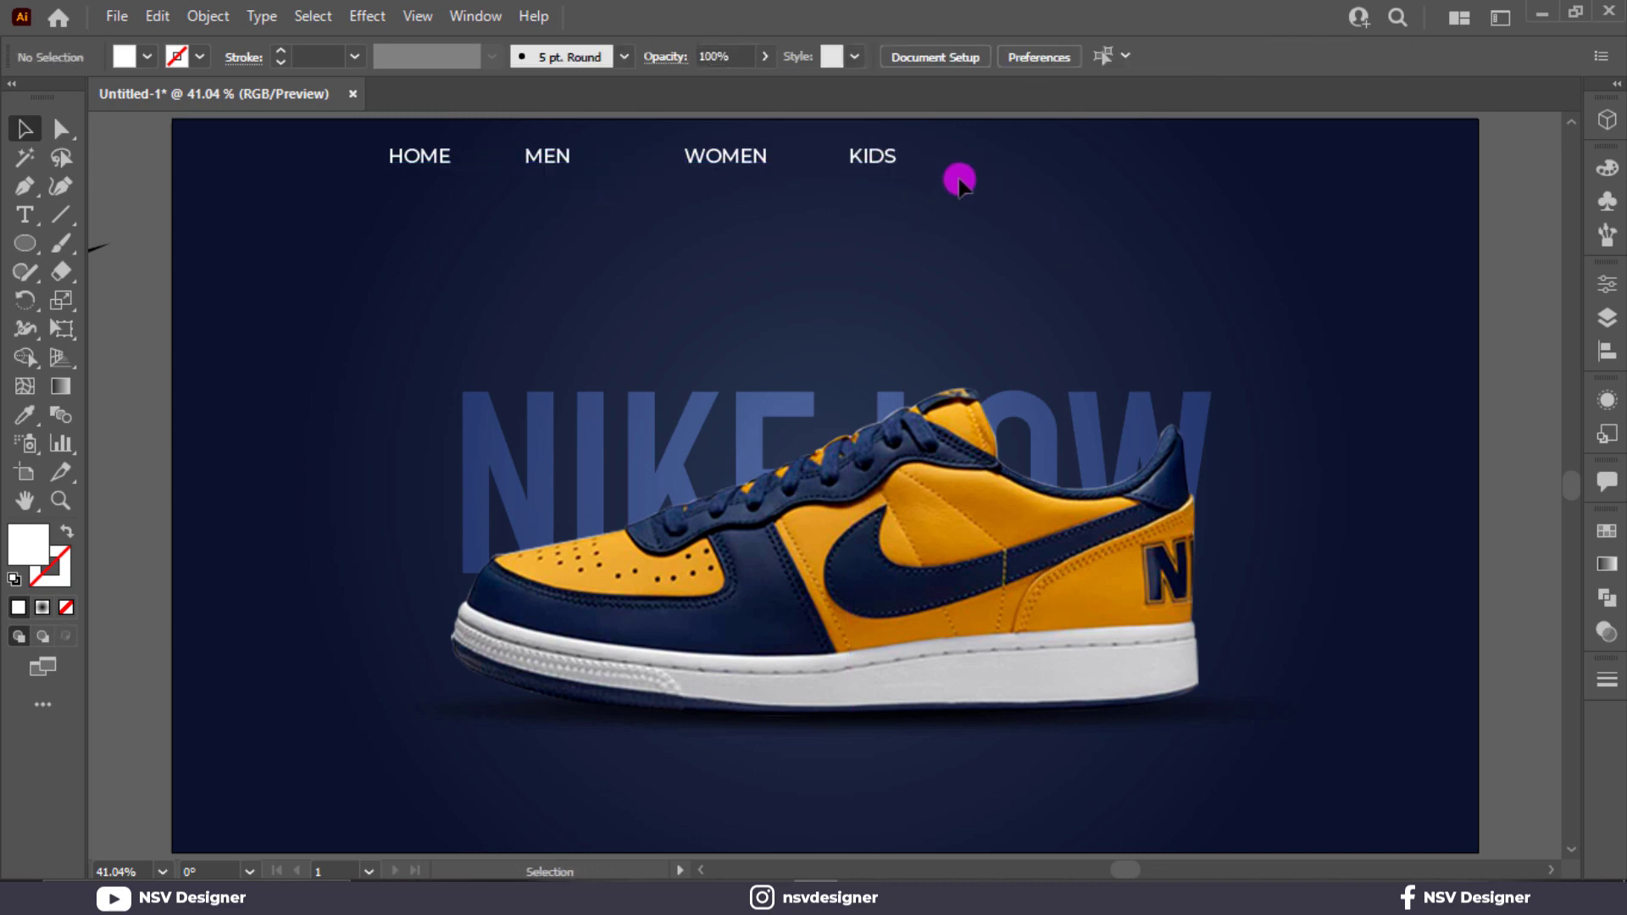
key(ctrl+z)
click(923, 207)
key(ctrl+z)
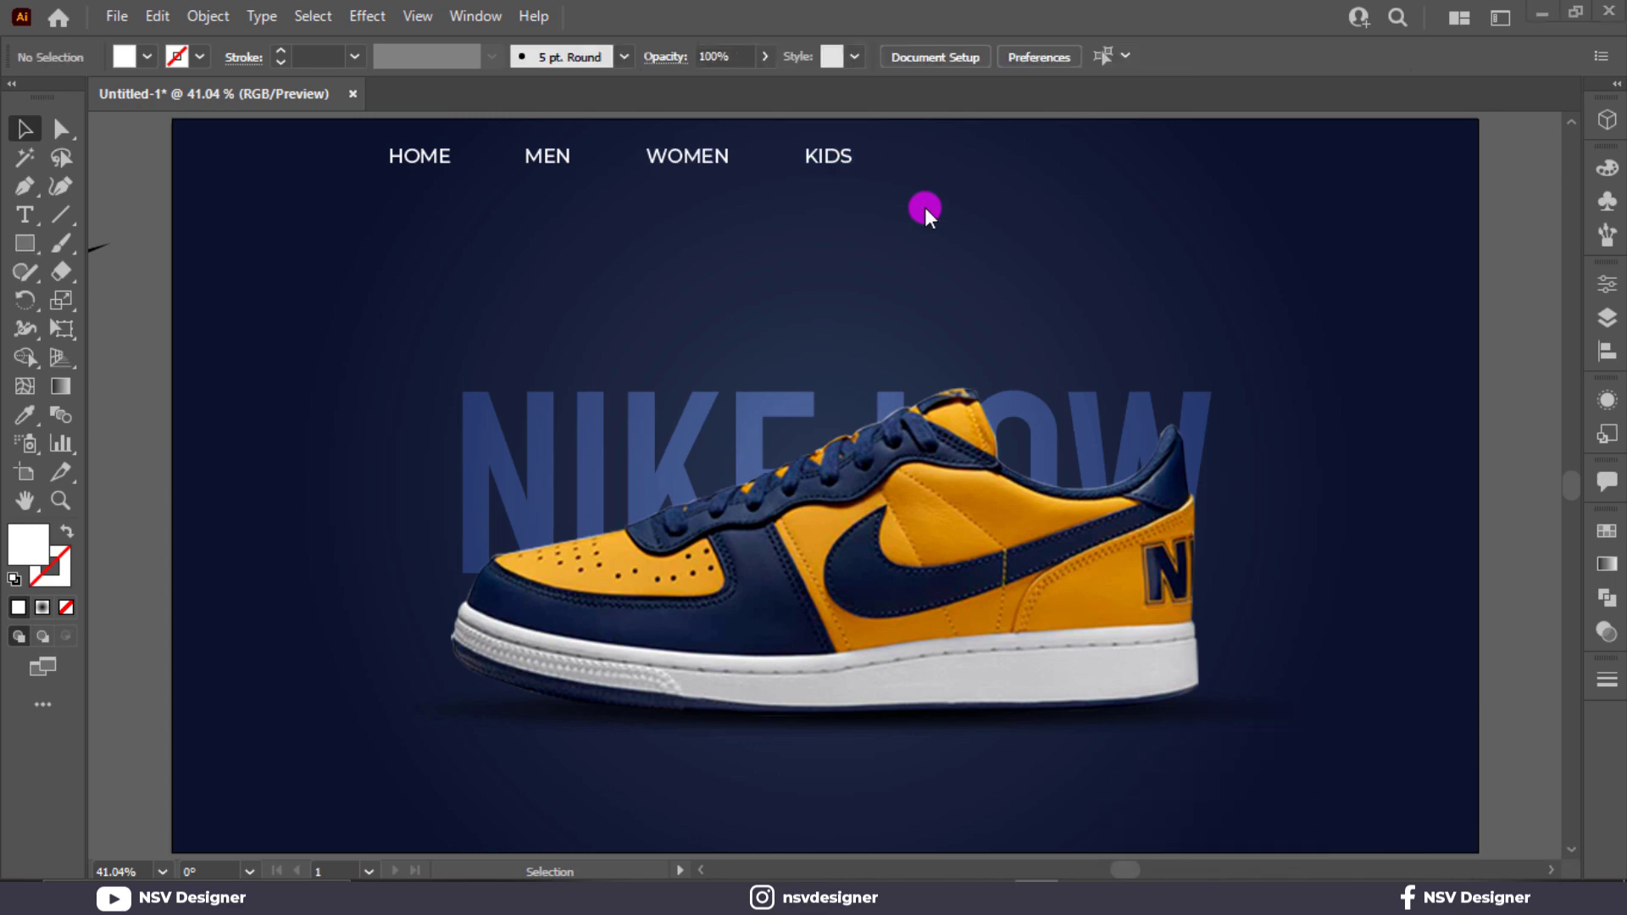
drag(848, 161, 832, 179)
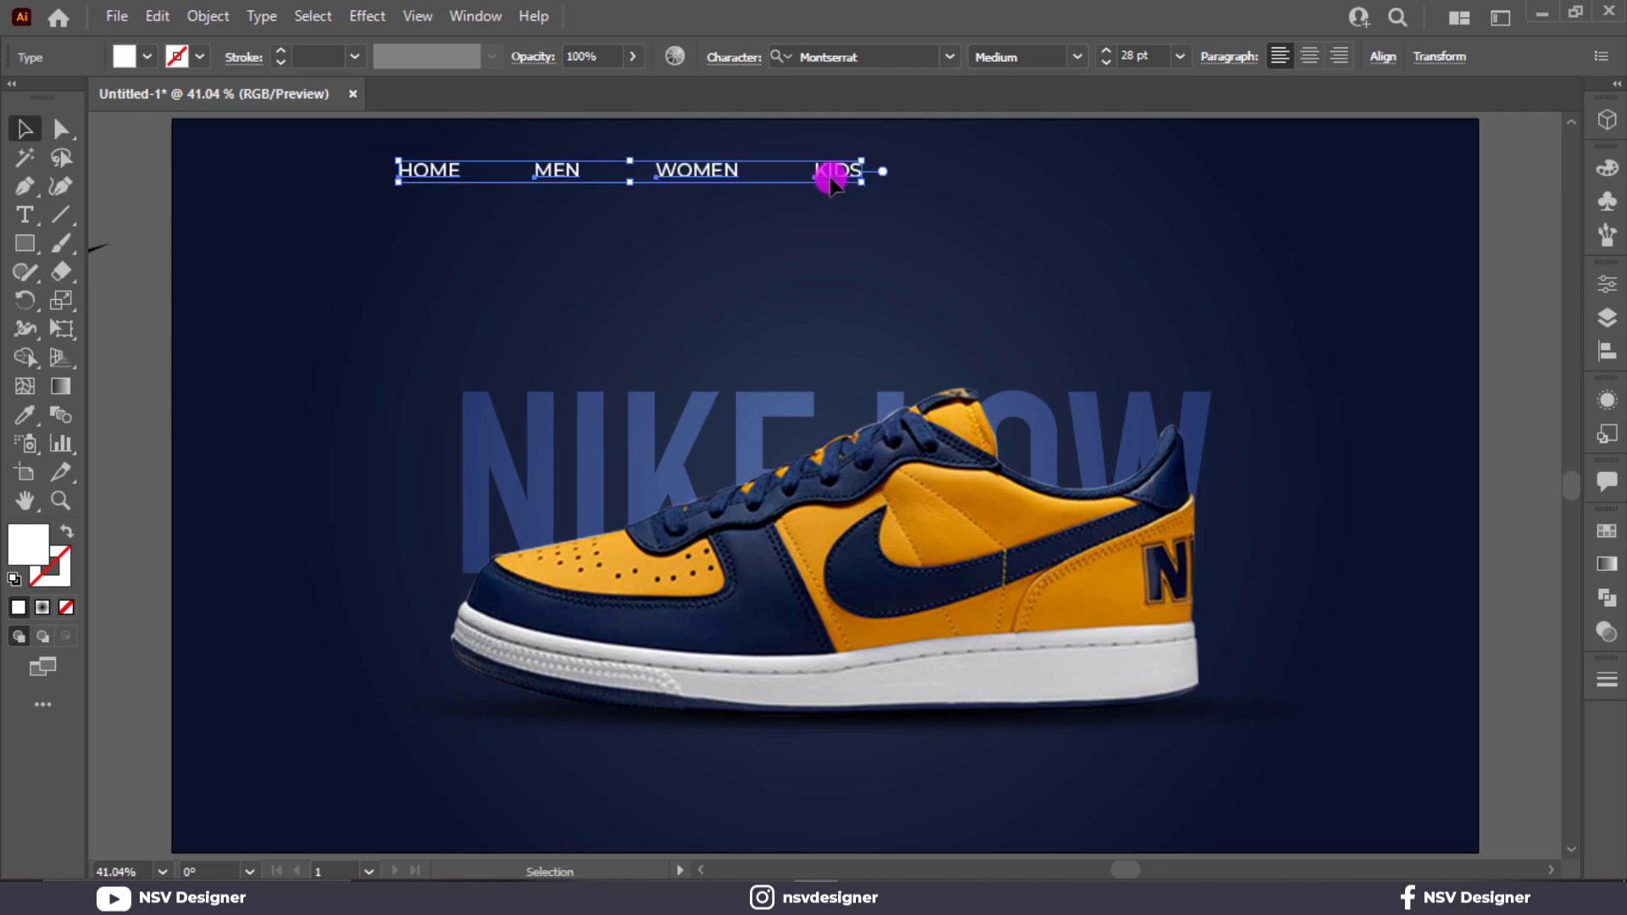
Step: Recolour the HOME, MEN, WOMEN and KIDS labels with the orange-yellow sampled from the shoe, and deselect them
key(i)
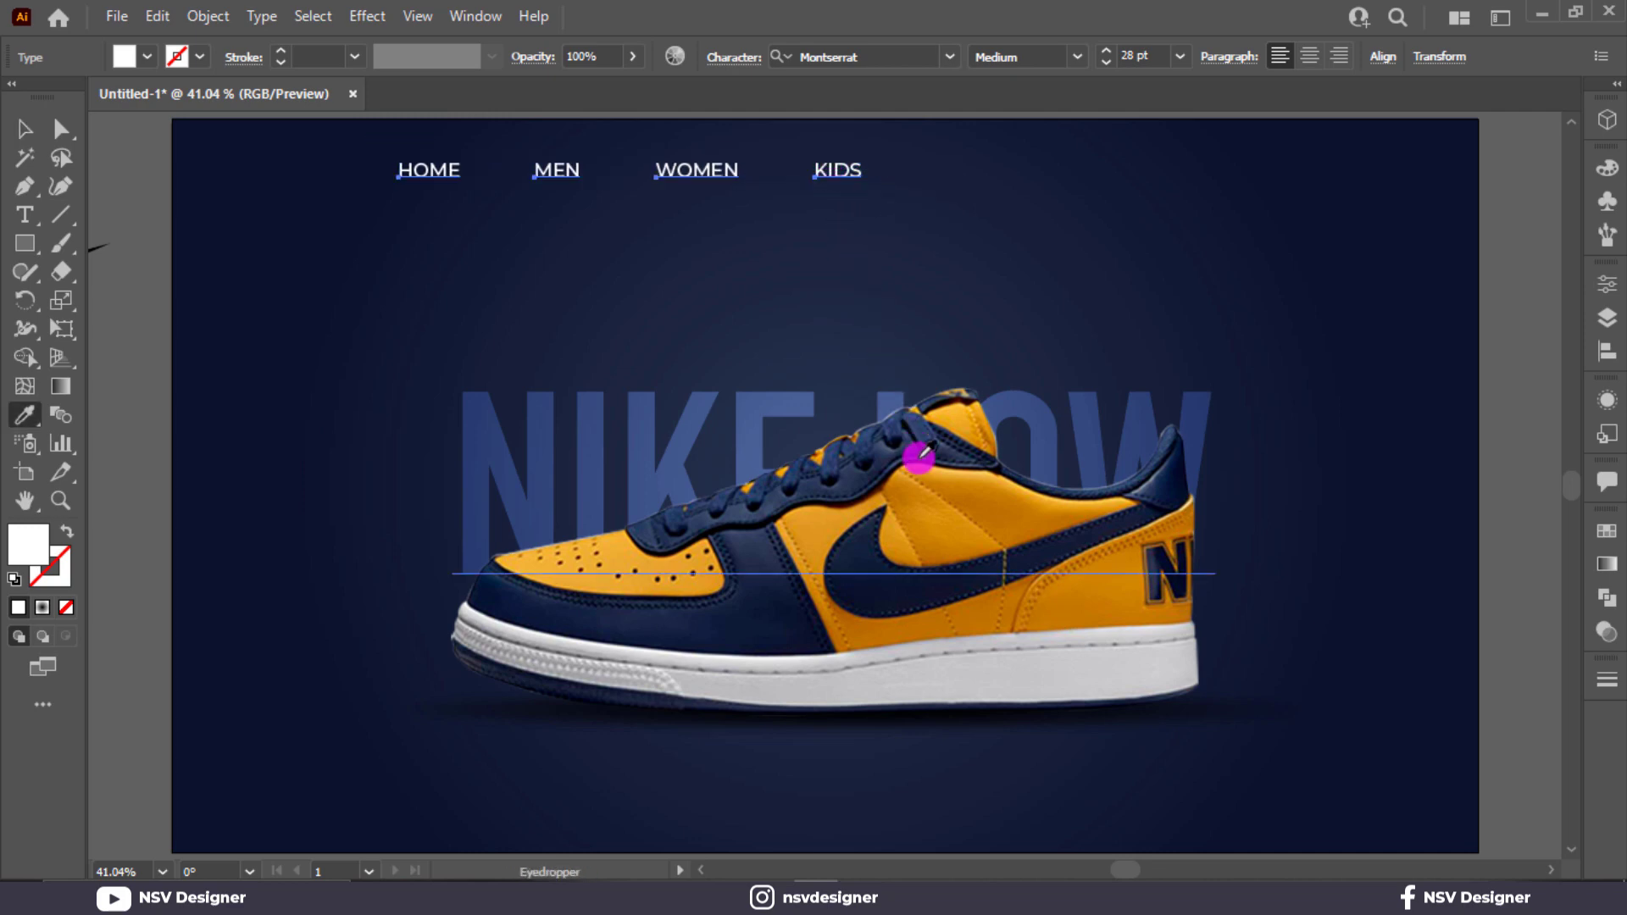
click(934, 503)
click(600, 560)
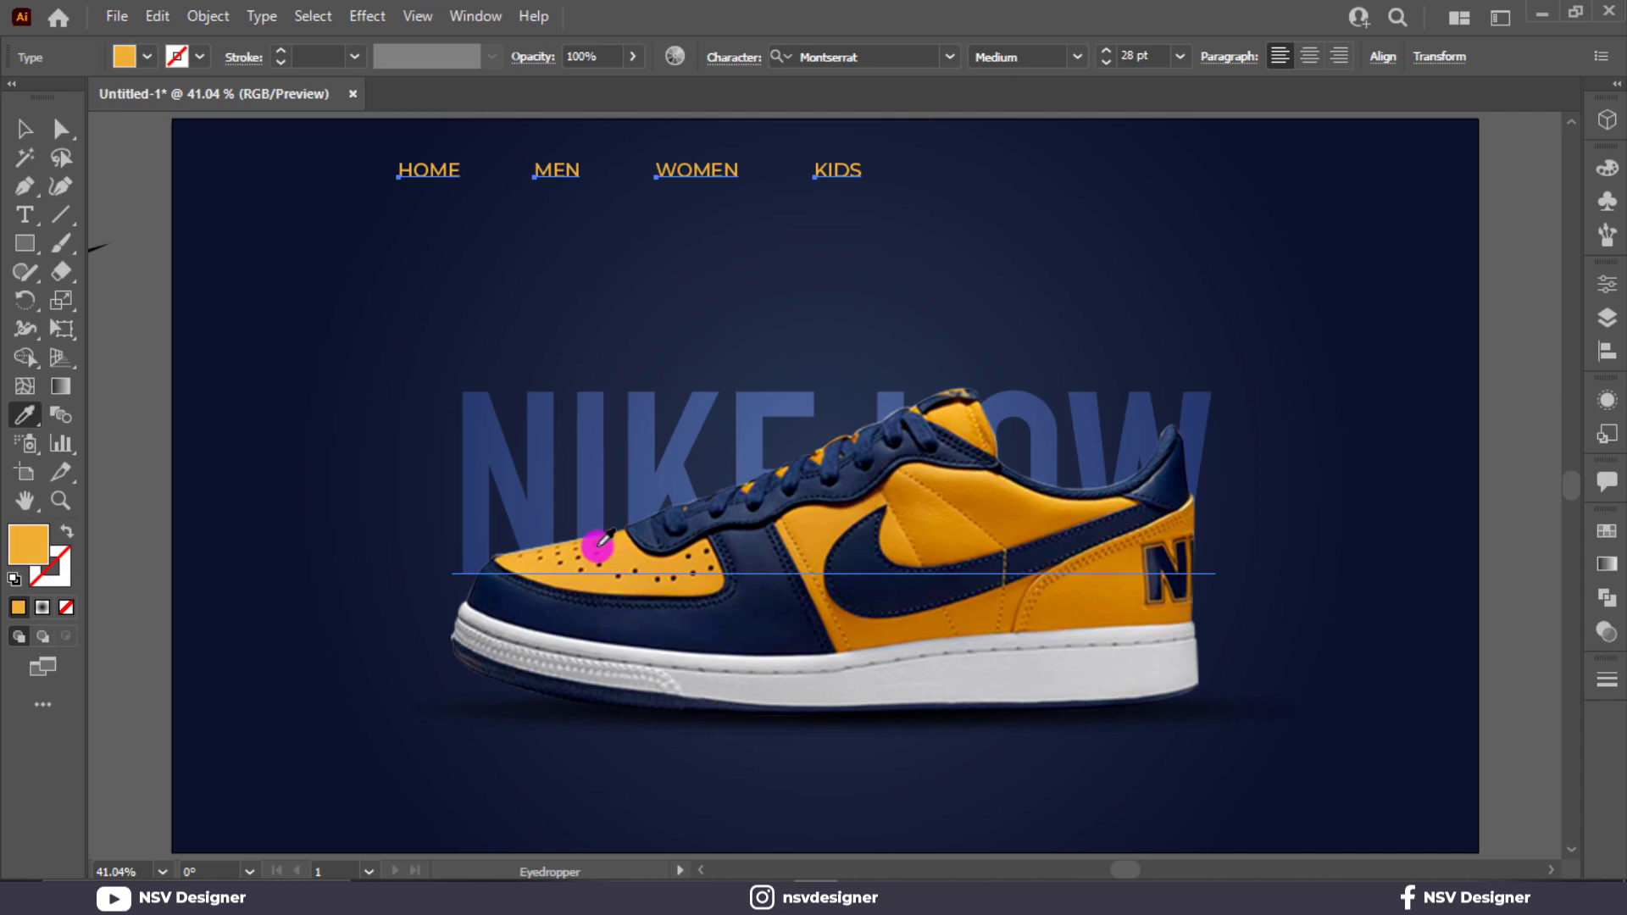
click(26, 128)
click(290, 246)
drag(332, 169, 911, 246)
click(900, 243)
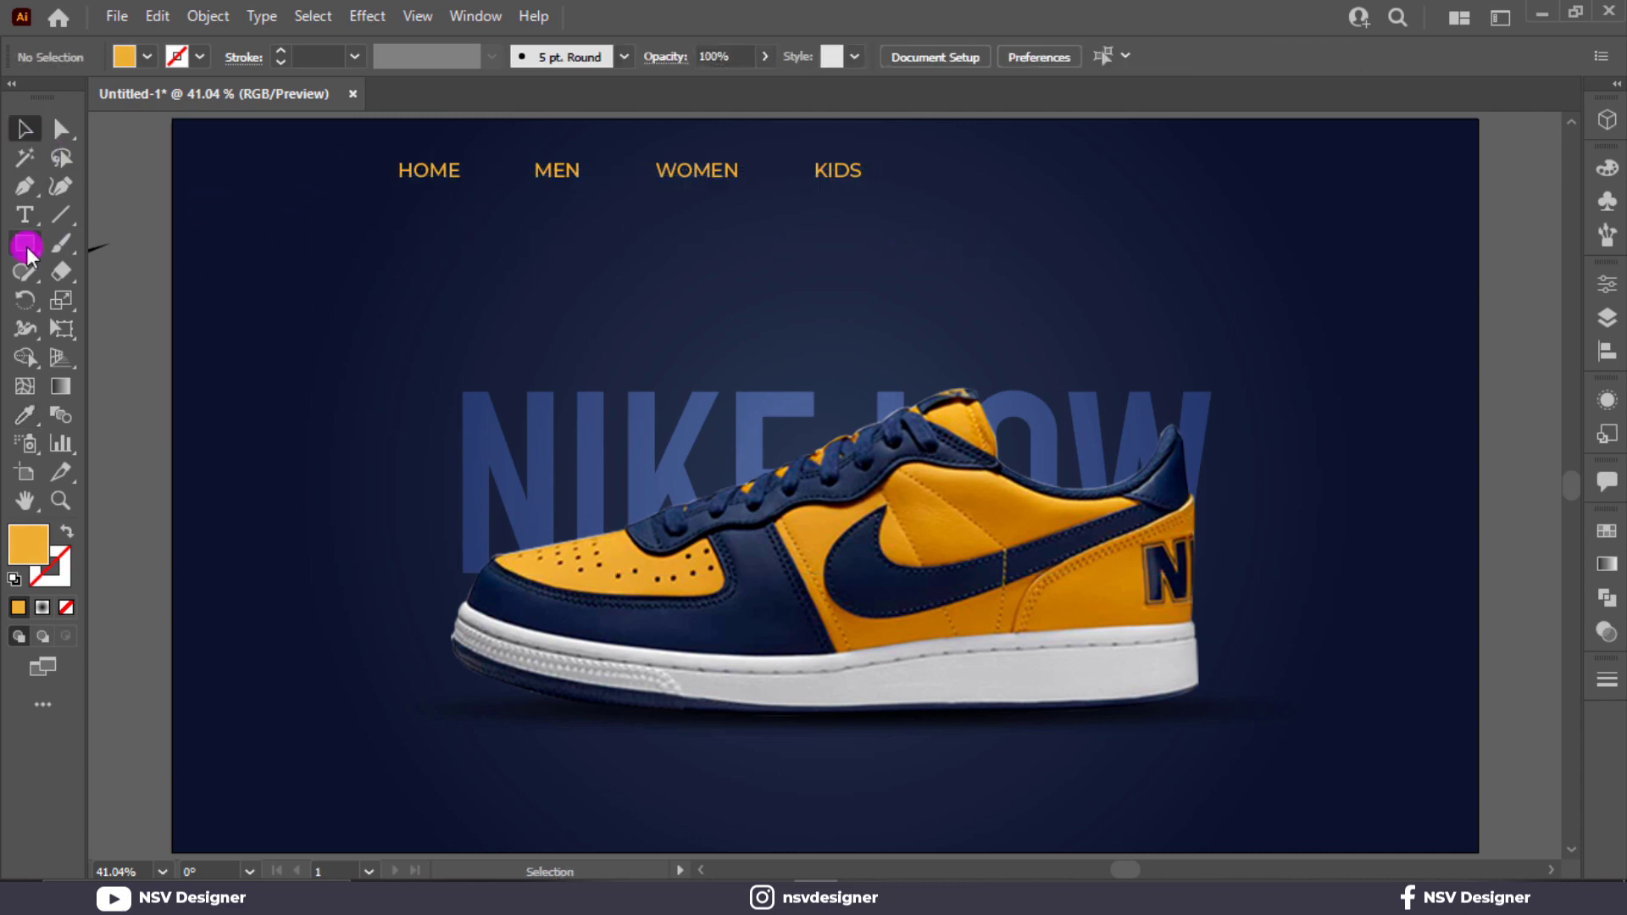
Step: Draw a small orange-yellow rectangle level with the menu near the banner's upper-right corner and round its corners
drag(919, 163, 1359, 174)
key(v)
click(915, 189)
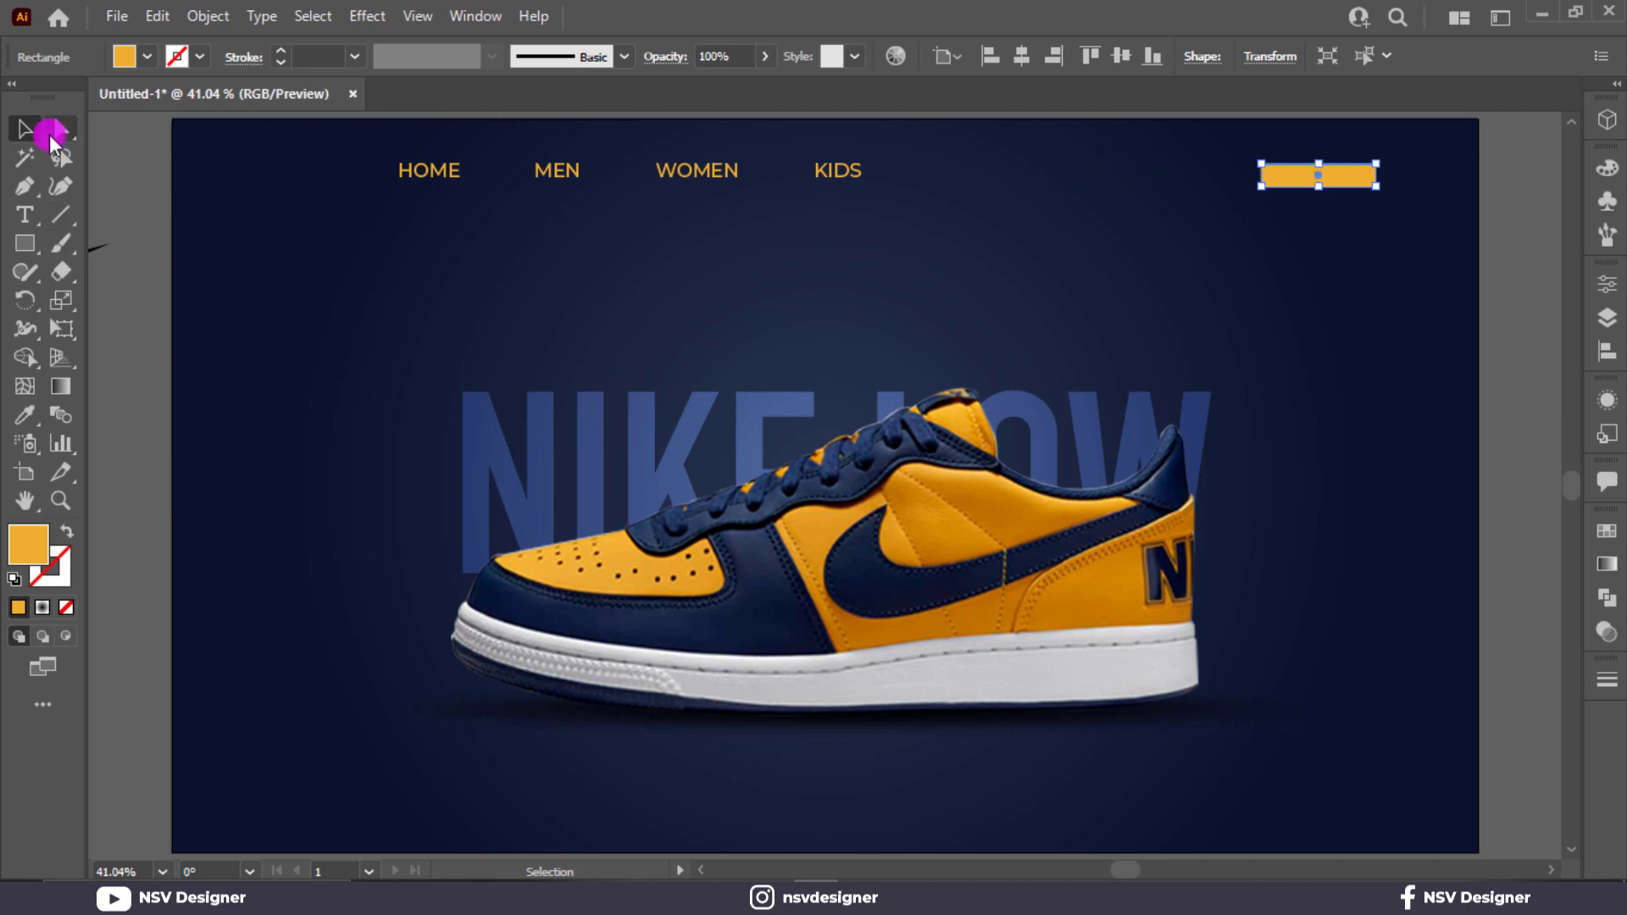
click(51, 134)
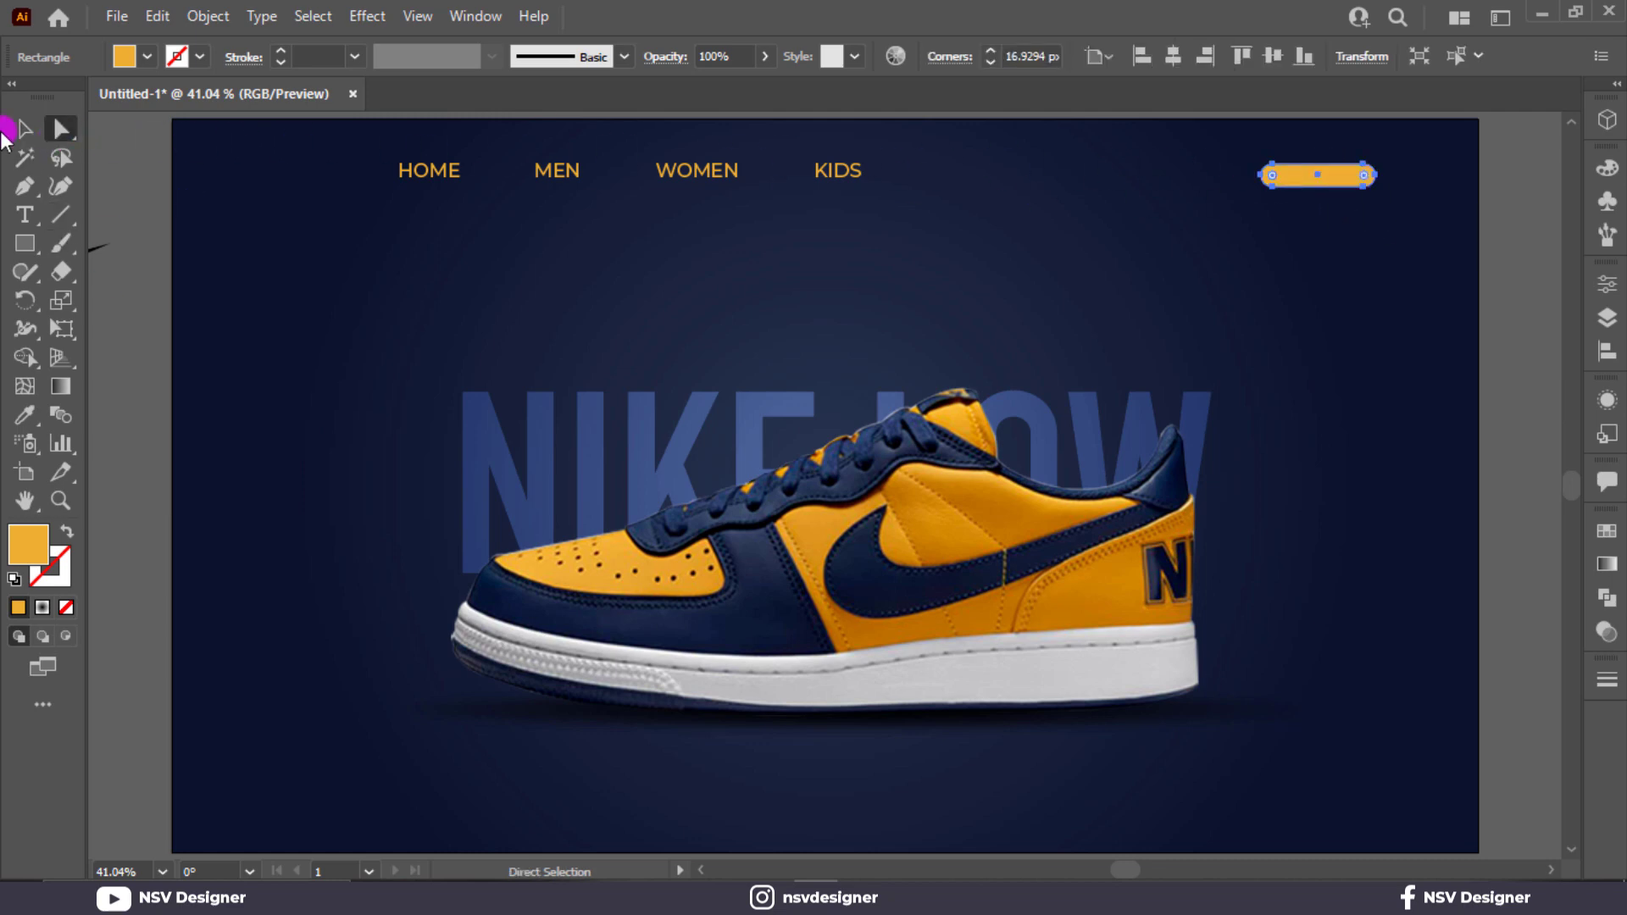
click(25, 129)
click(1188, 267)
click(1330, 177)
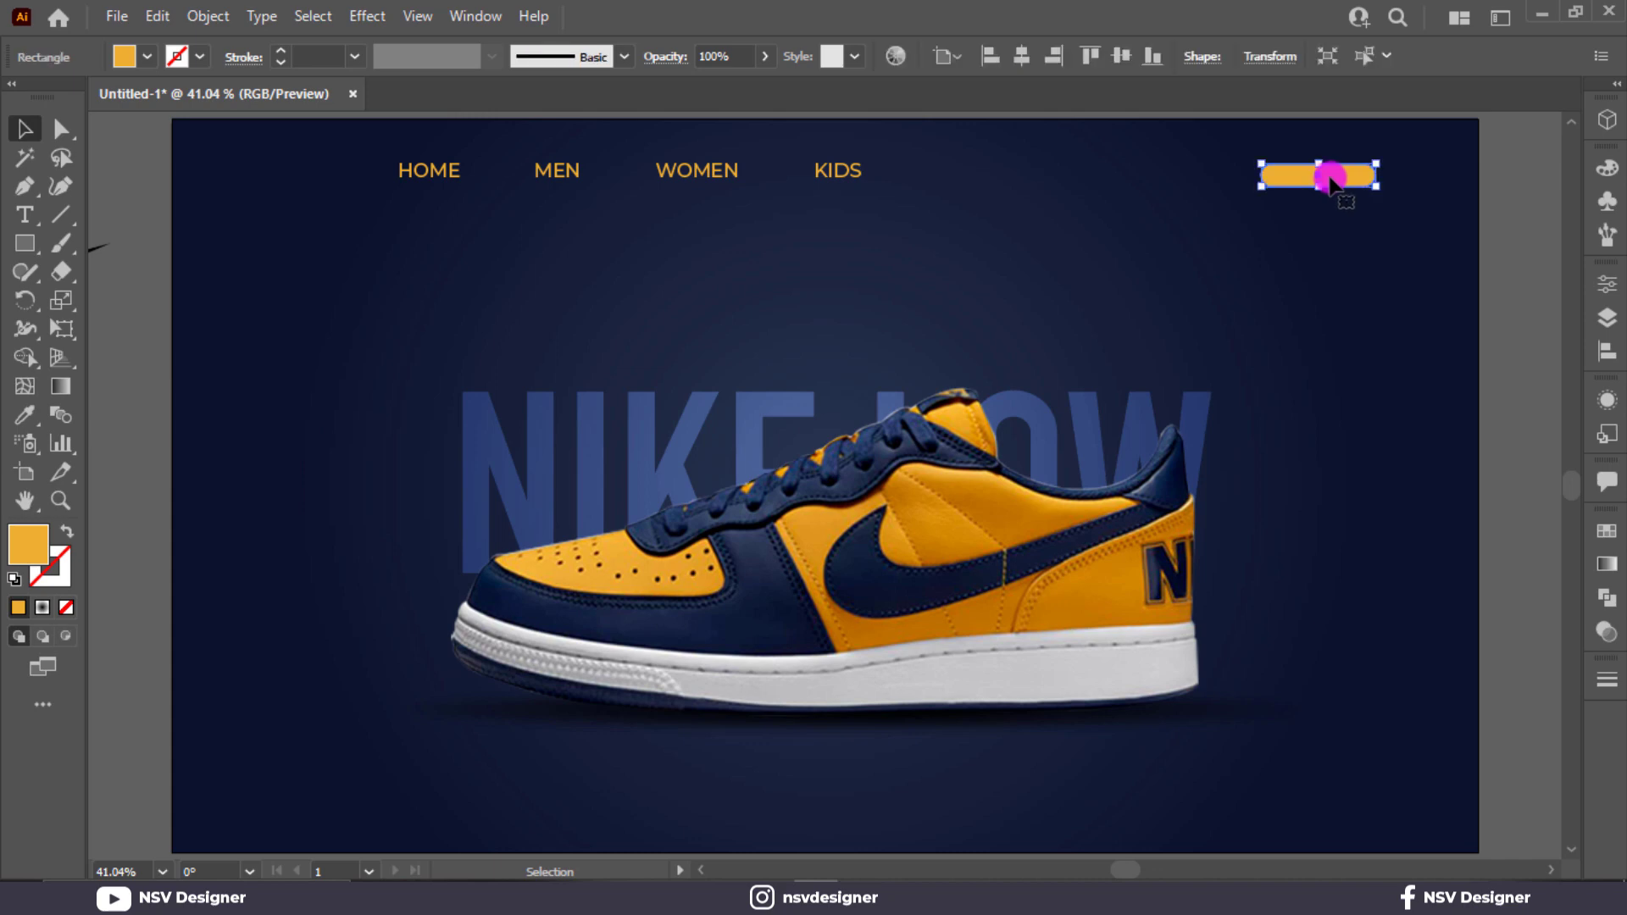
Step: Make the orange-yellow rectangle taller and round its ends fully into a pill shape
scroll(1326, 173, up, 2)
drag(1314, 154, 1311, 140)
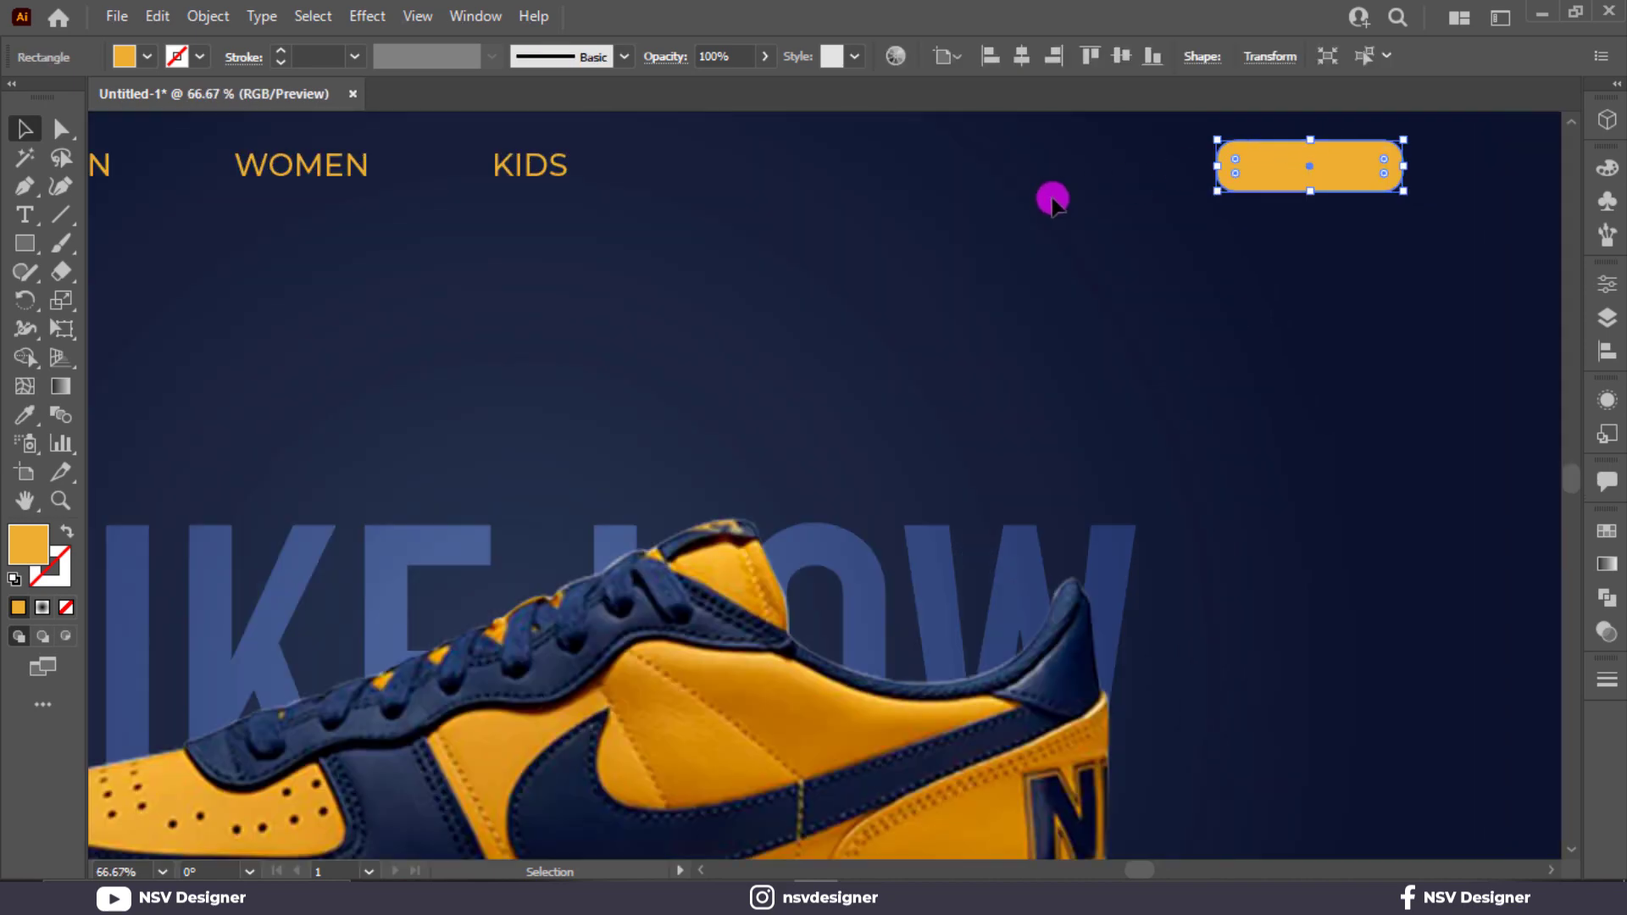
click(1053, 200)
click(1291, 170)
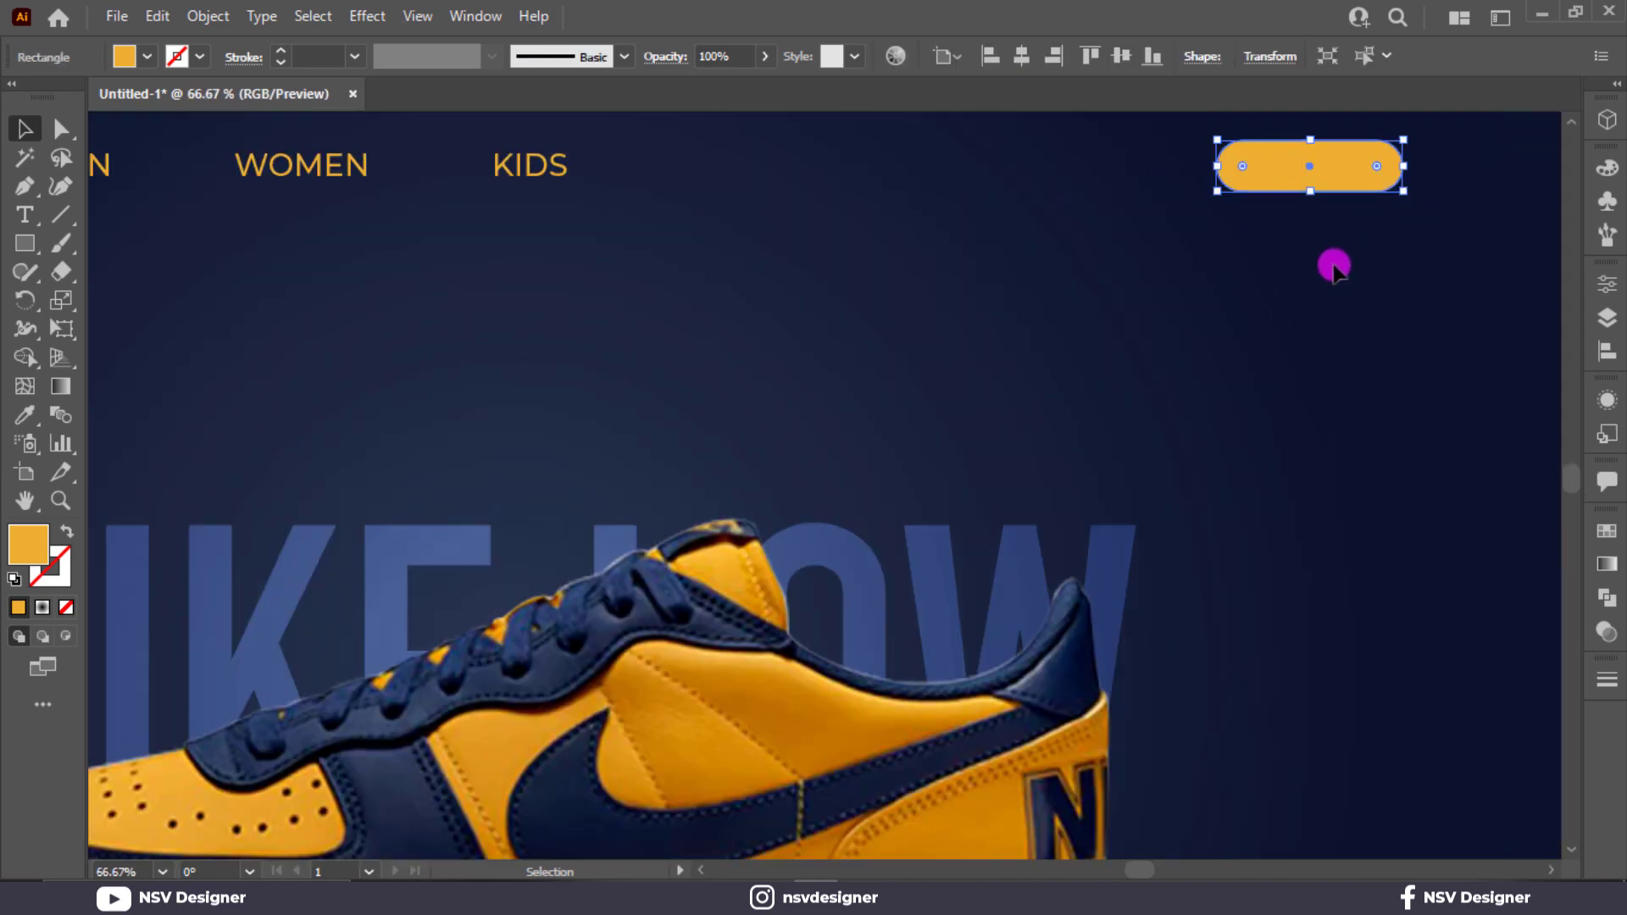
click(1333, 262)
Step: Copy the KIDS label onto the pill, fill the copy with white and bring it in front of the pill
drag(519, 167, 1265, 170)
click(150, 57)
click(60, 85)
right_click(1265, 170)
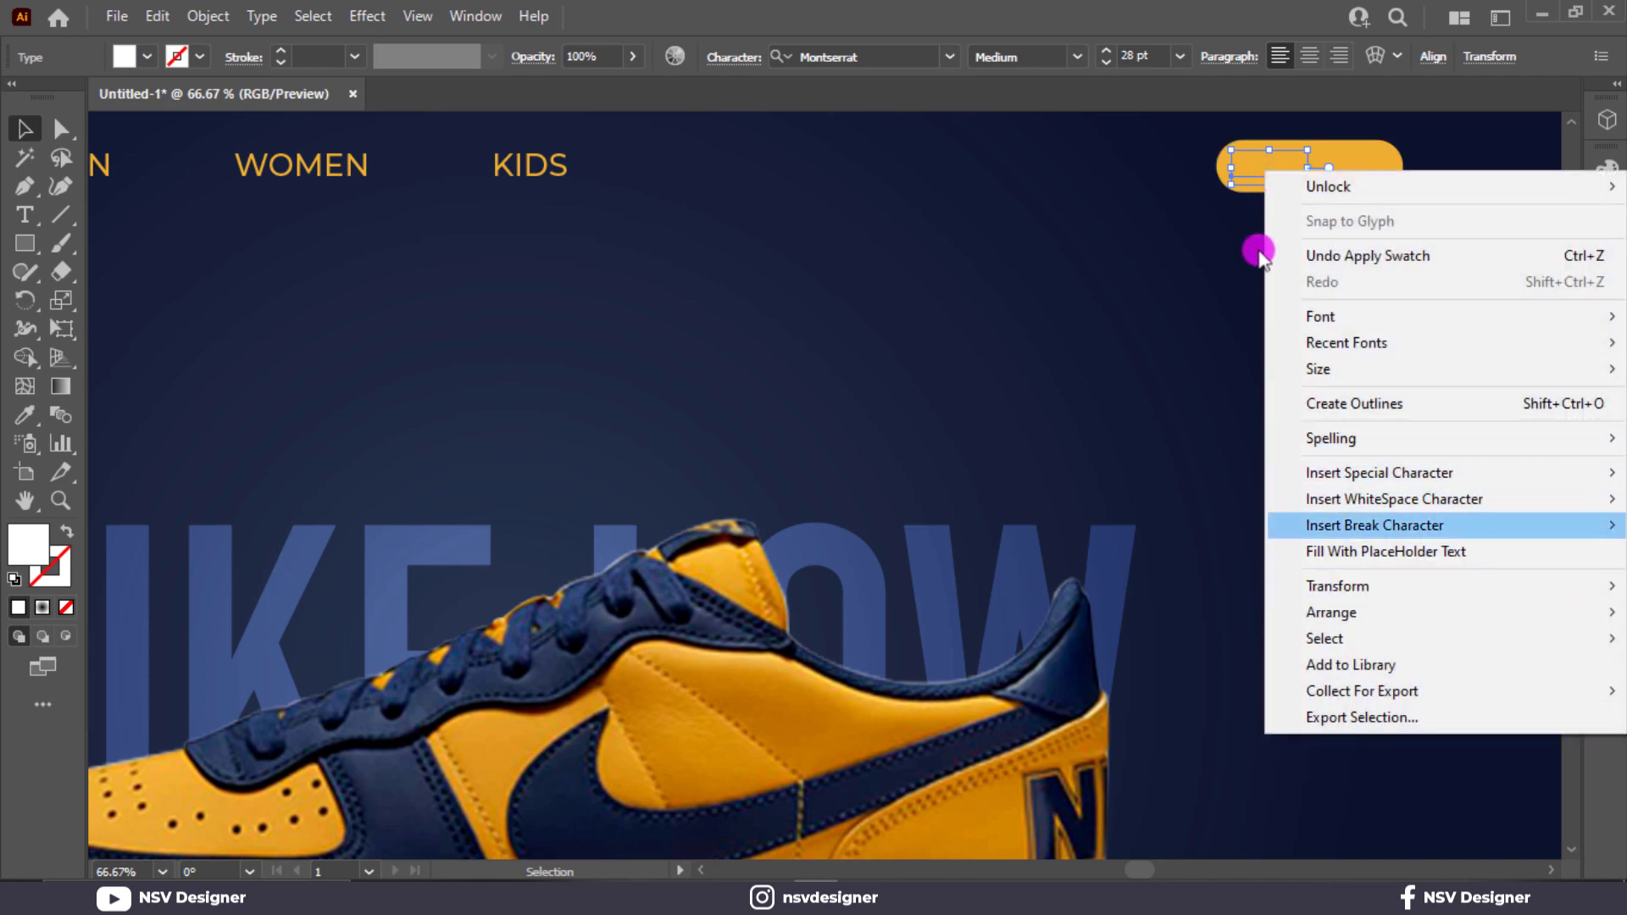
mouse_move(1322, 612)
click(1198, 610)
click(1155, 319)
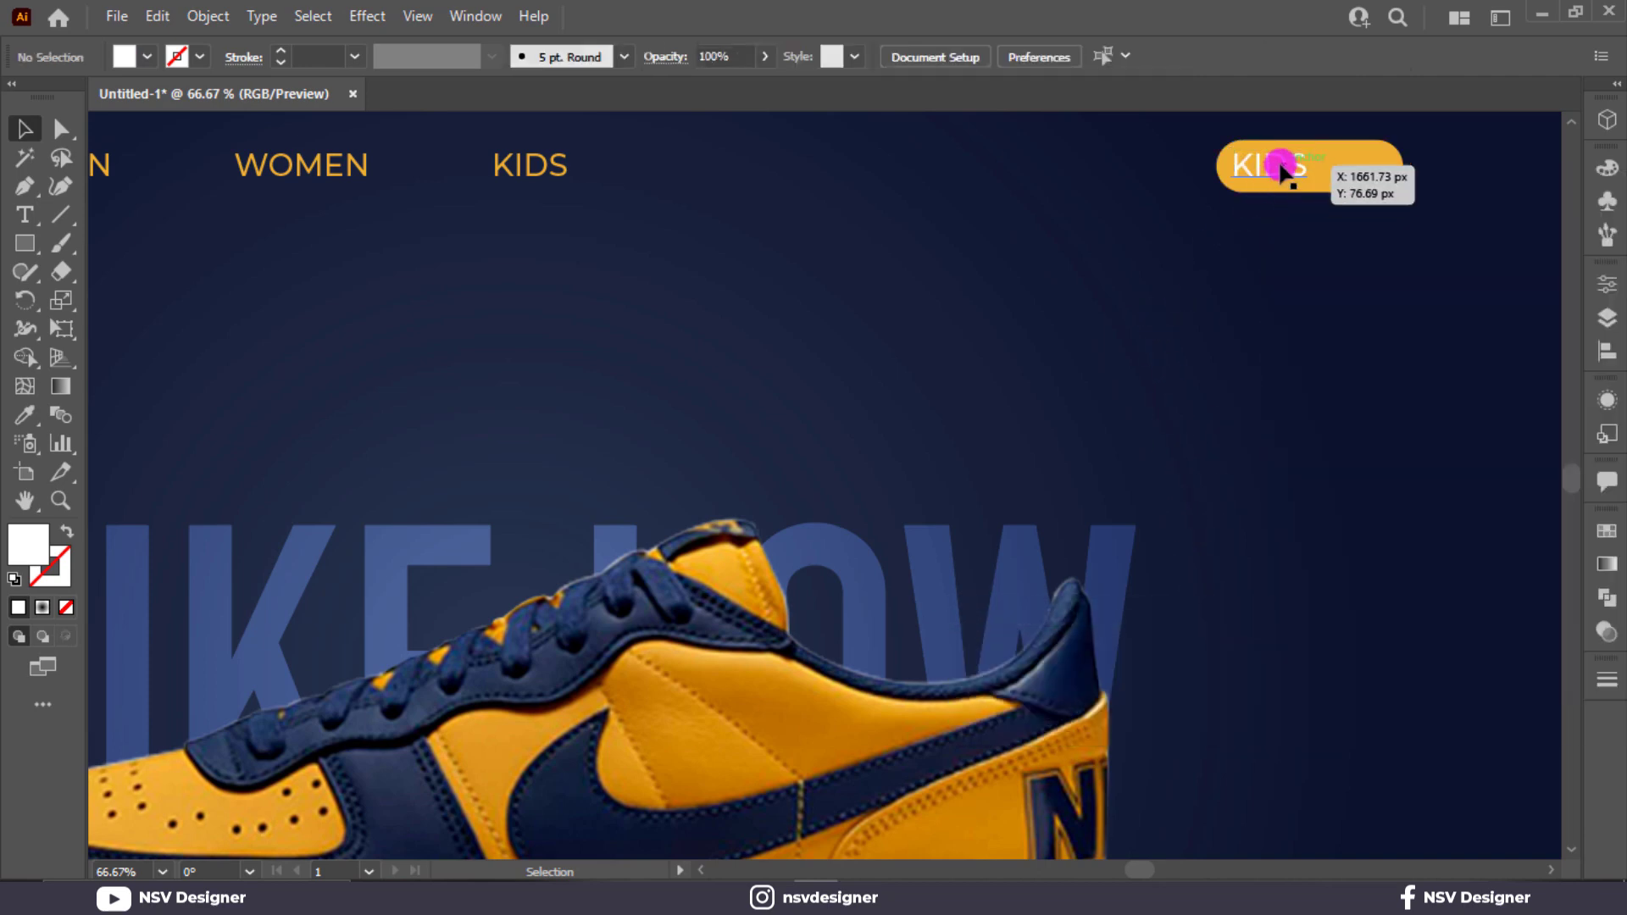
Step: Replace the text of the white KIDS copy on the pill with Search
double_click(1280, 170)
double_click(1280, 170)
text(Search)
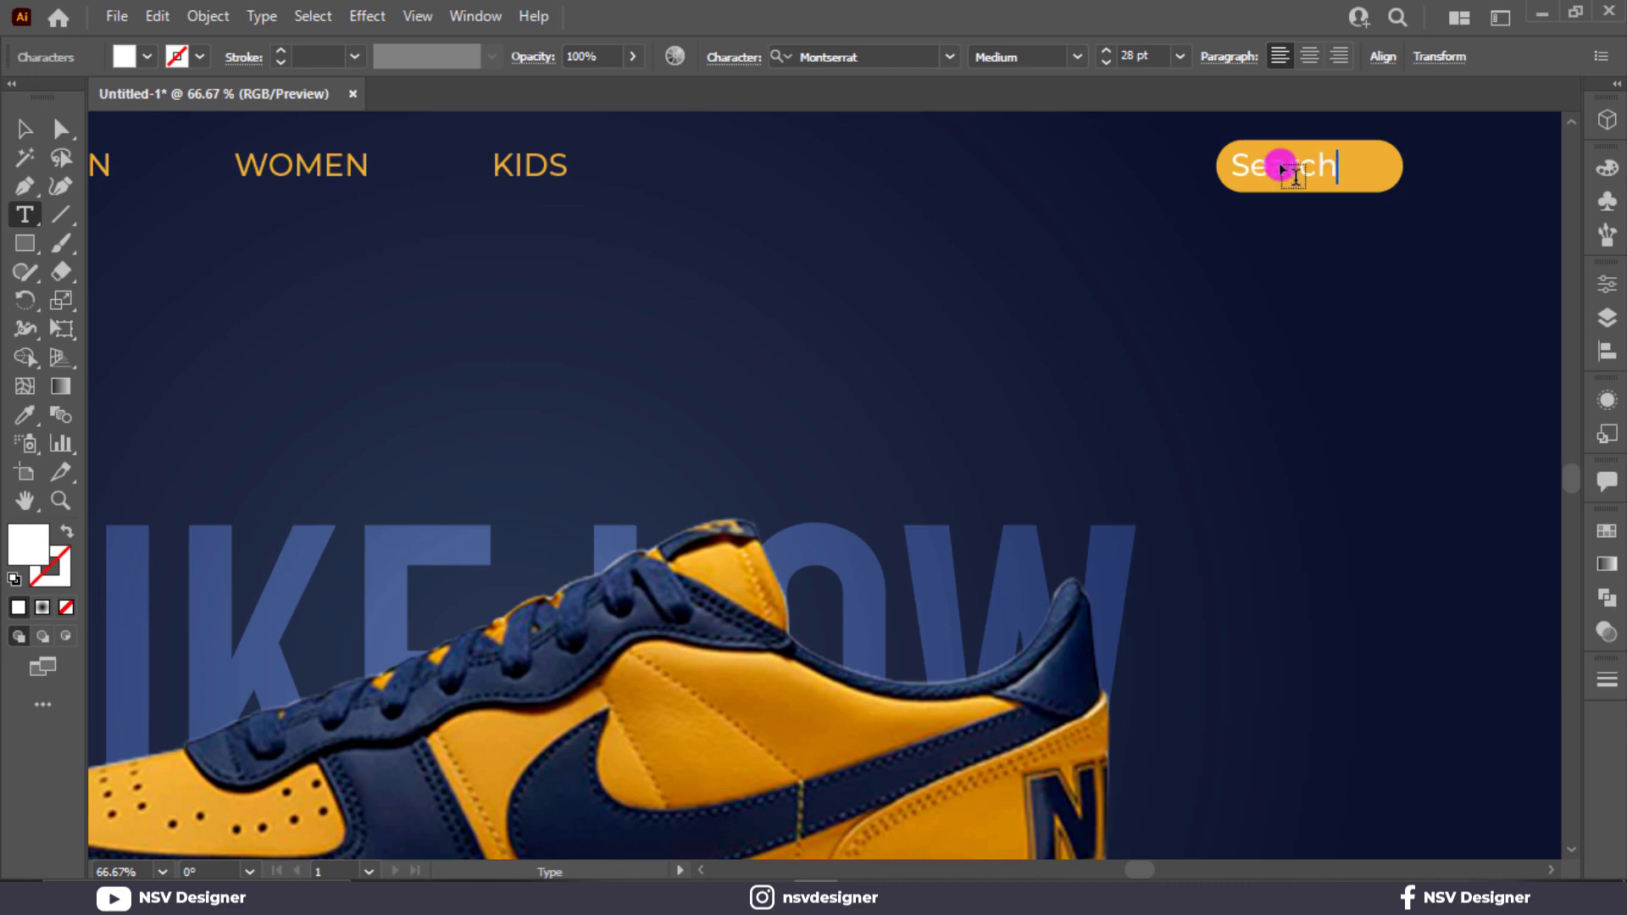
click(51, 129)
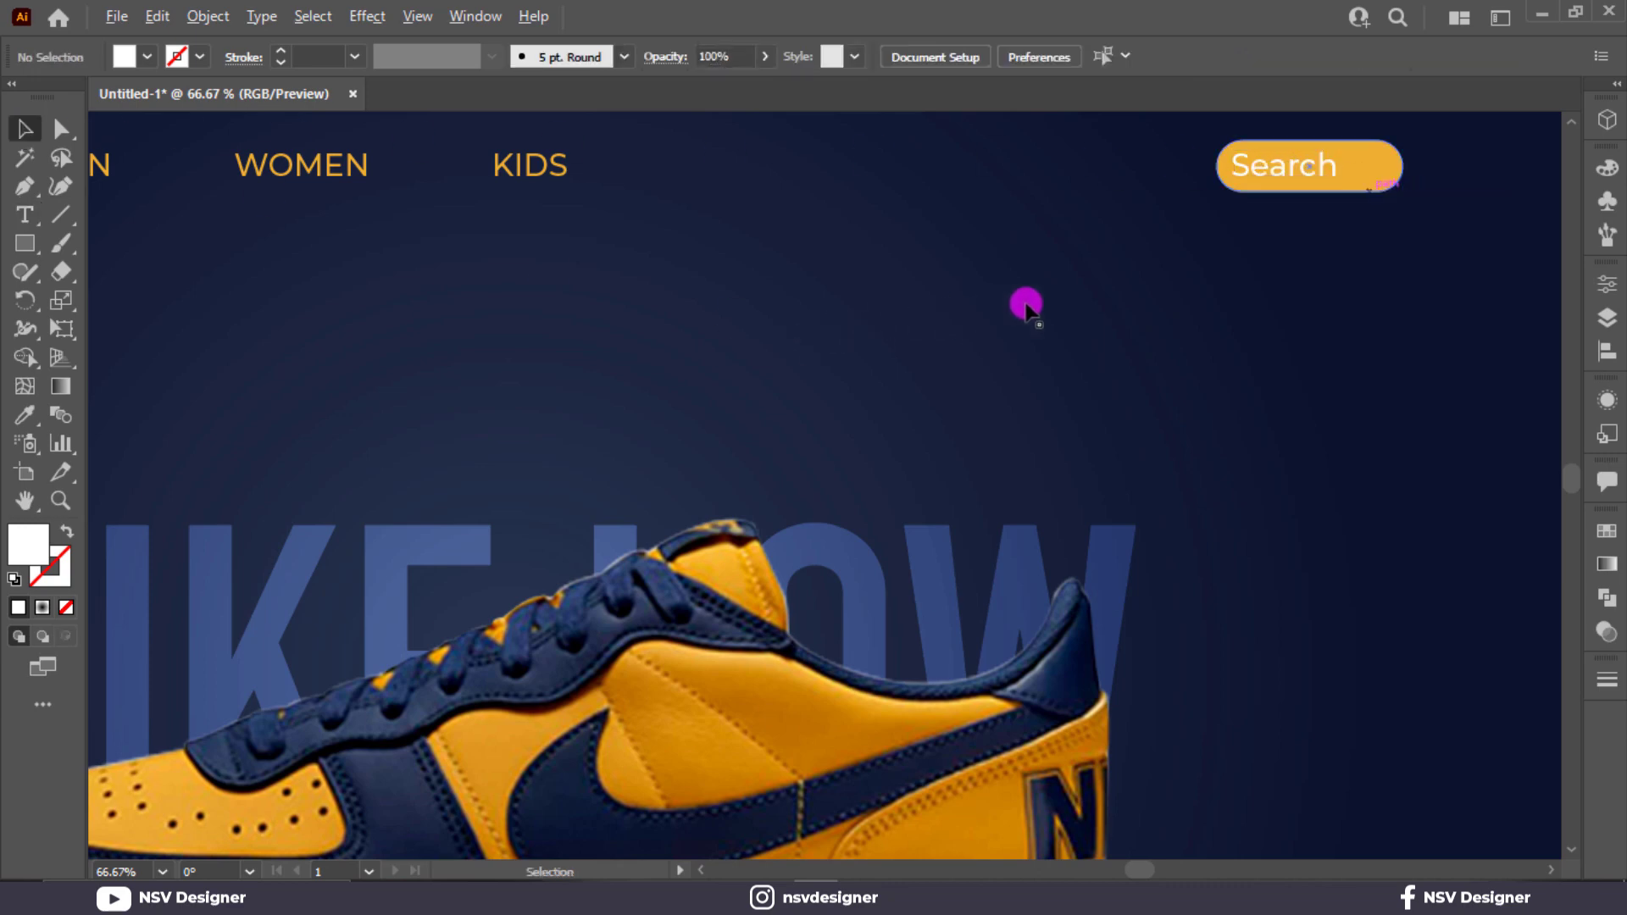
Step: Widen the pill towards the right and centre the Search text inside it
key(ctrl+plus)
drag(1202, 276, 959, 298)
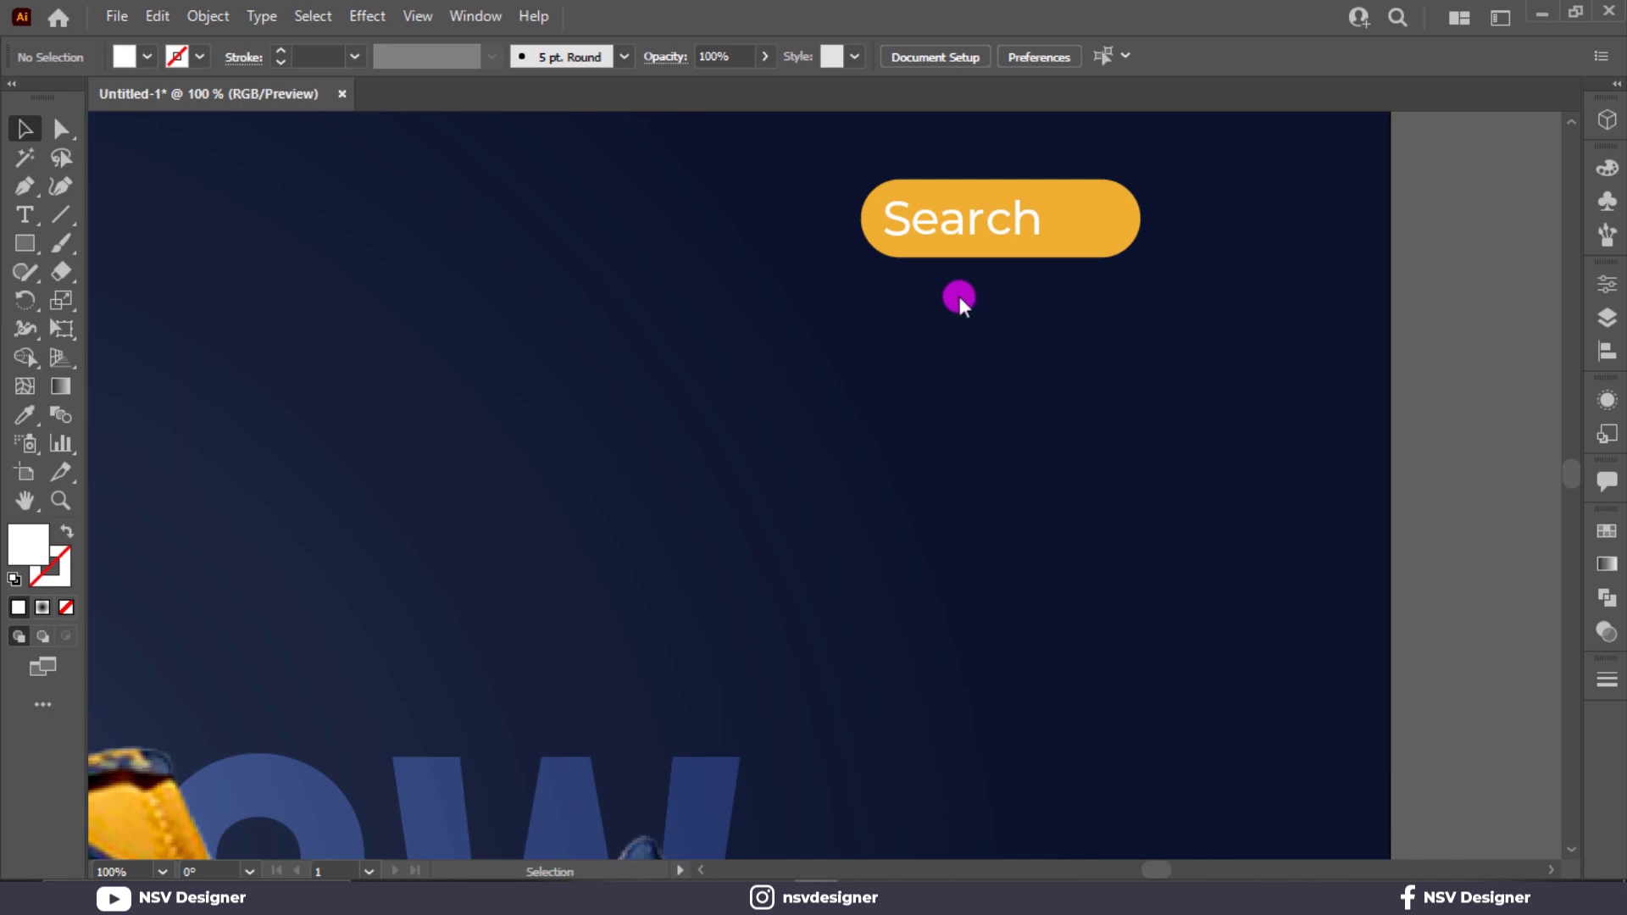
drag(933, 219, 1184, 218)
click(1129, 219)
drag(1013, 237, 1017, 226)
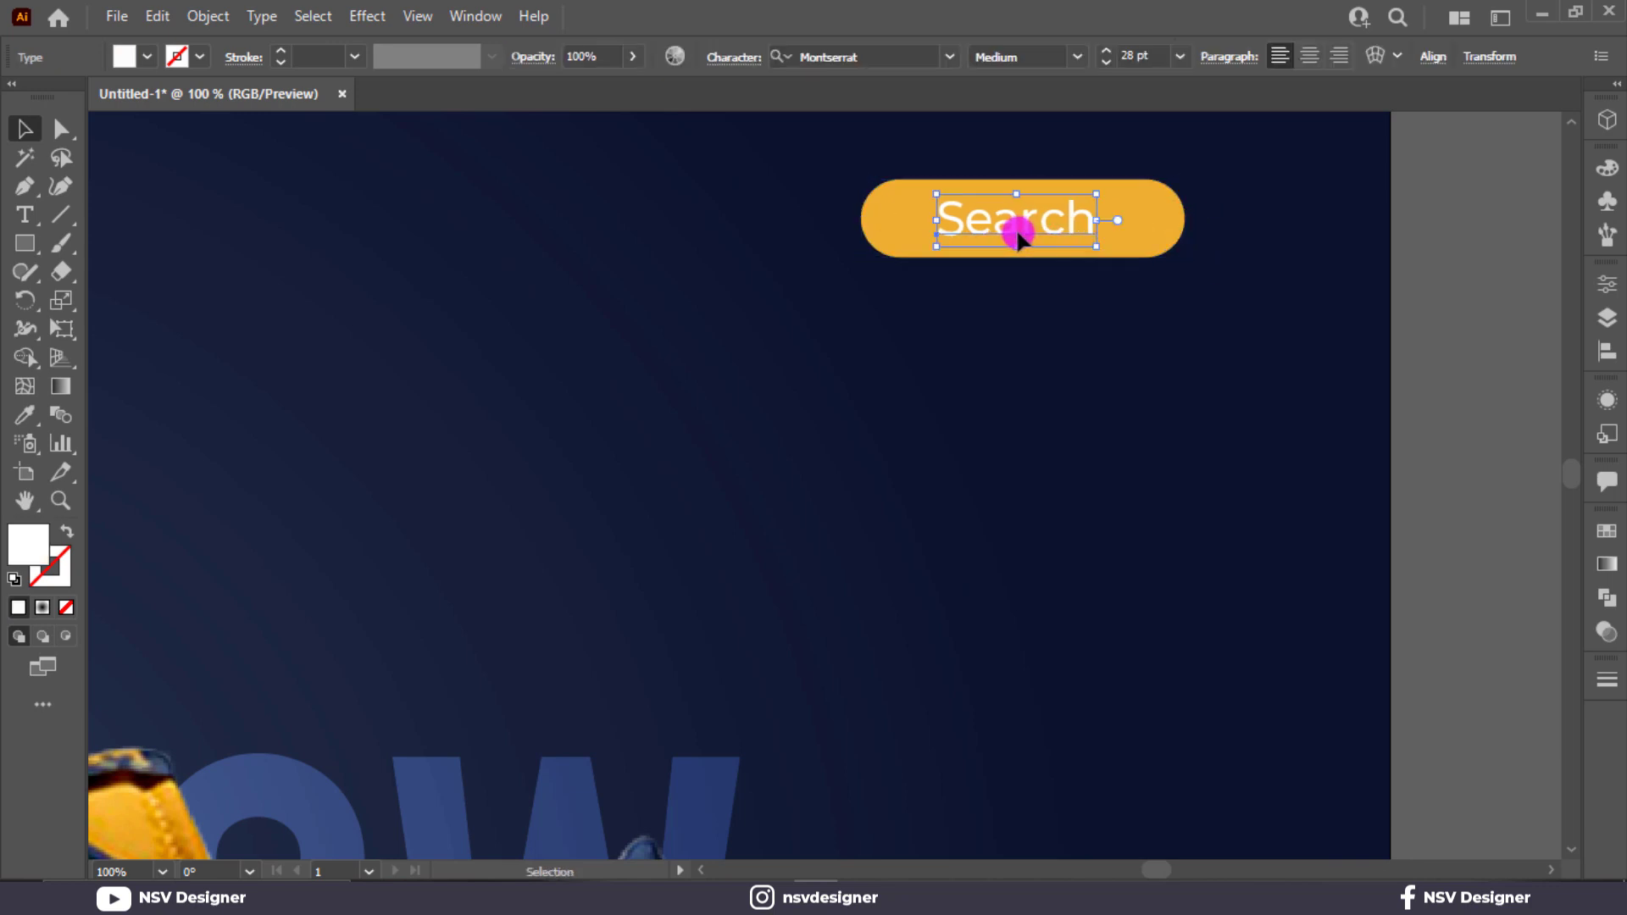
Step: Change the fill of the pill behind the Search text to white
click(1176, 237)
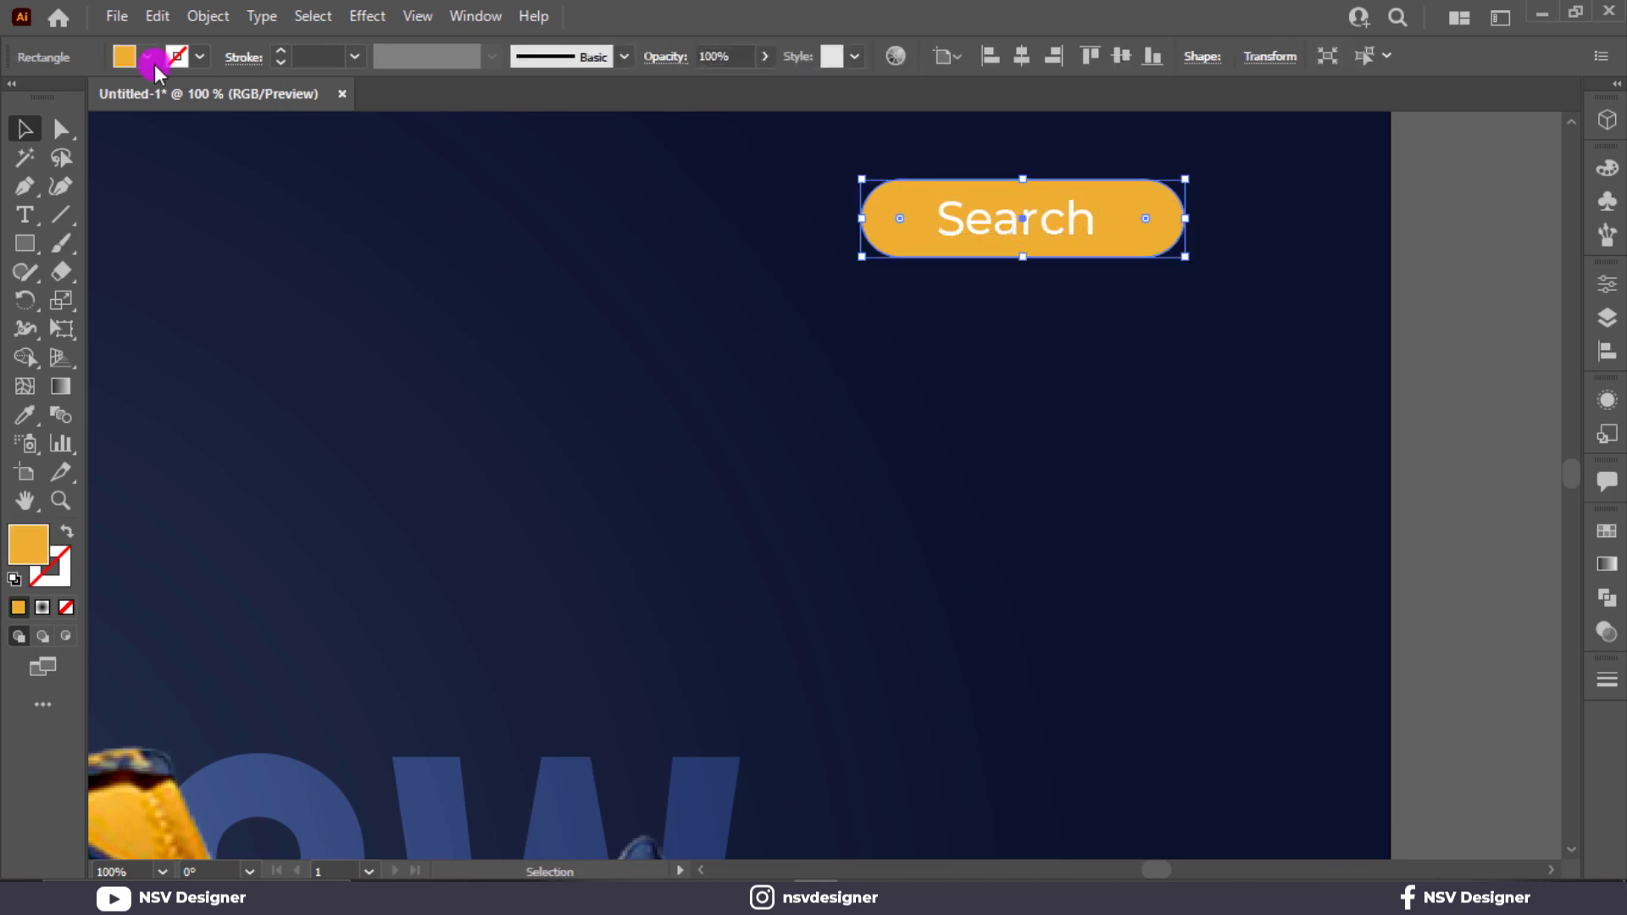
click(151, 60)
click(49, 96)
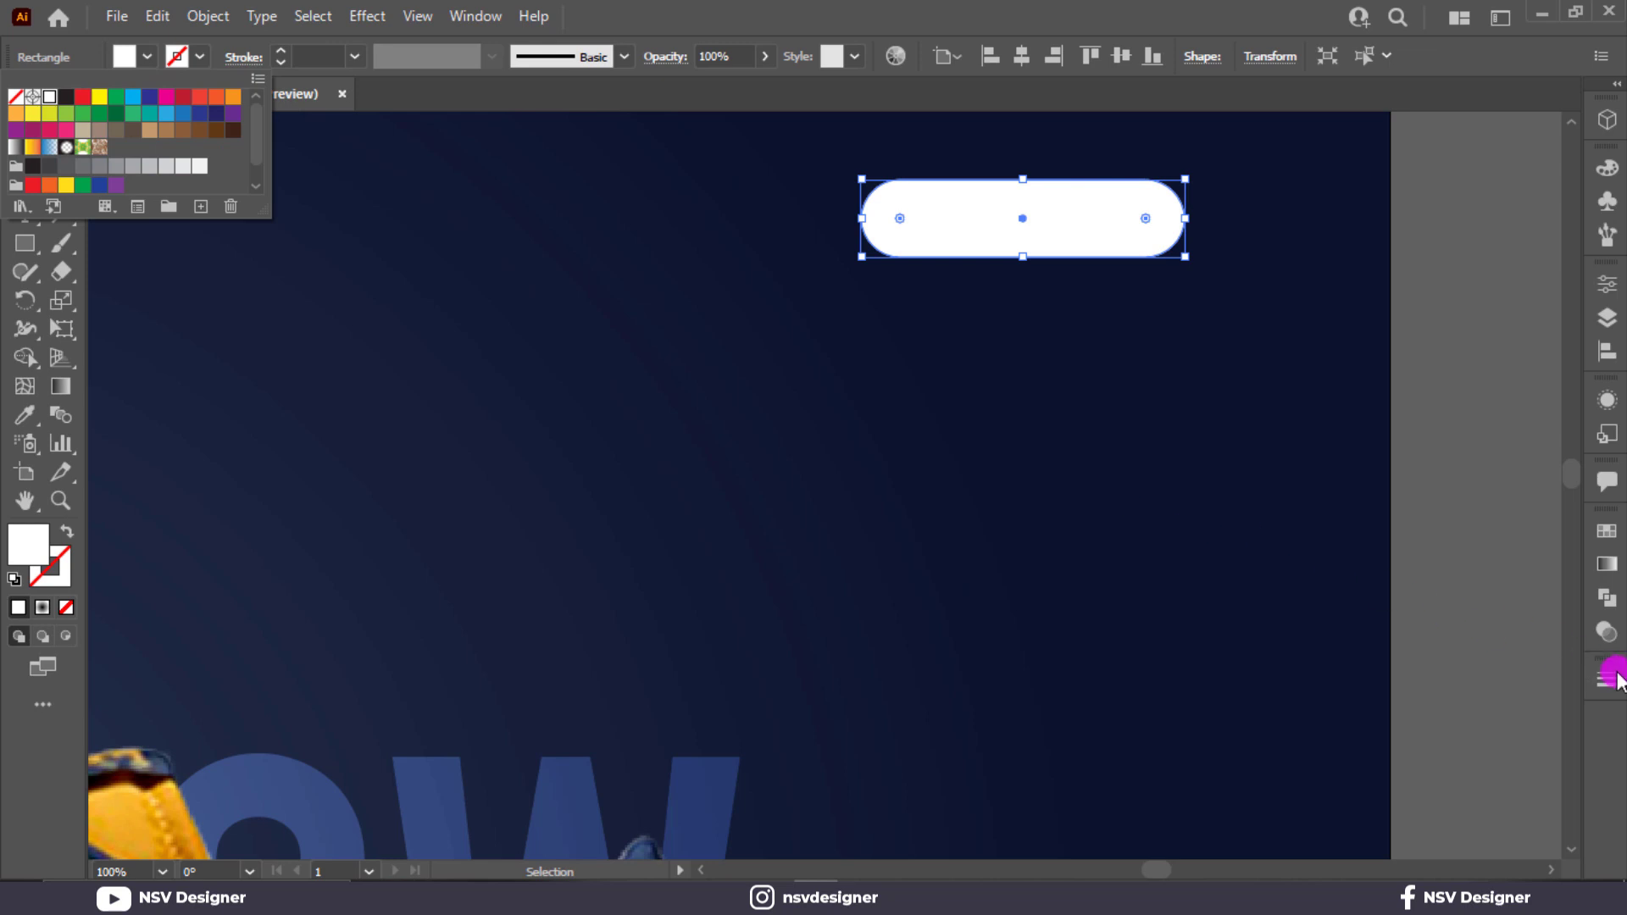
Step: Try the Overlay blending mode on the white pill
click(1607, 631)
click(1412, 557)
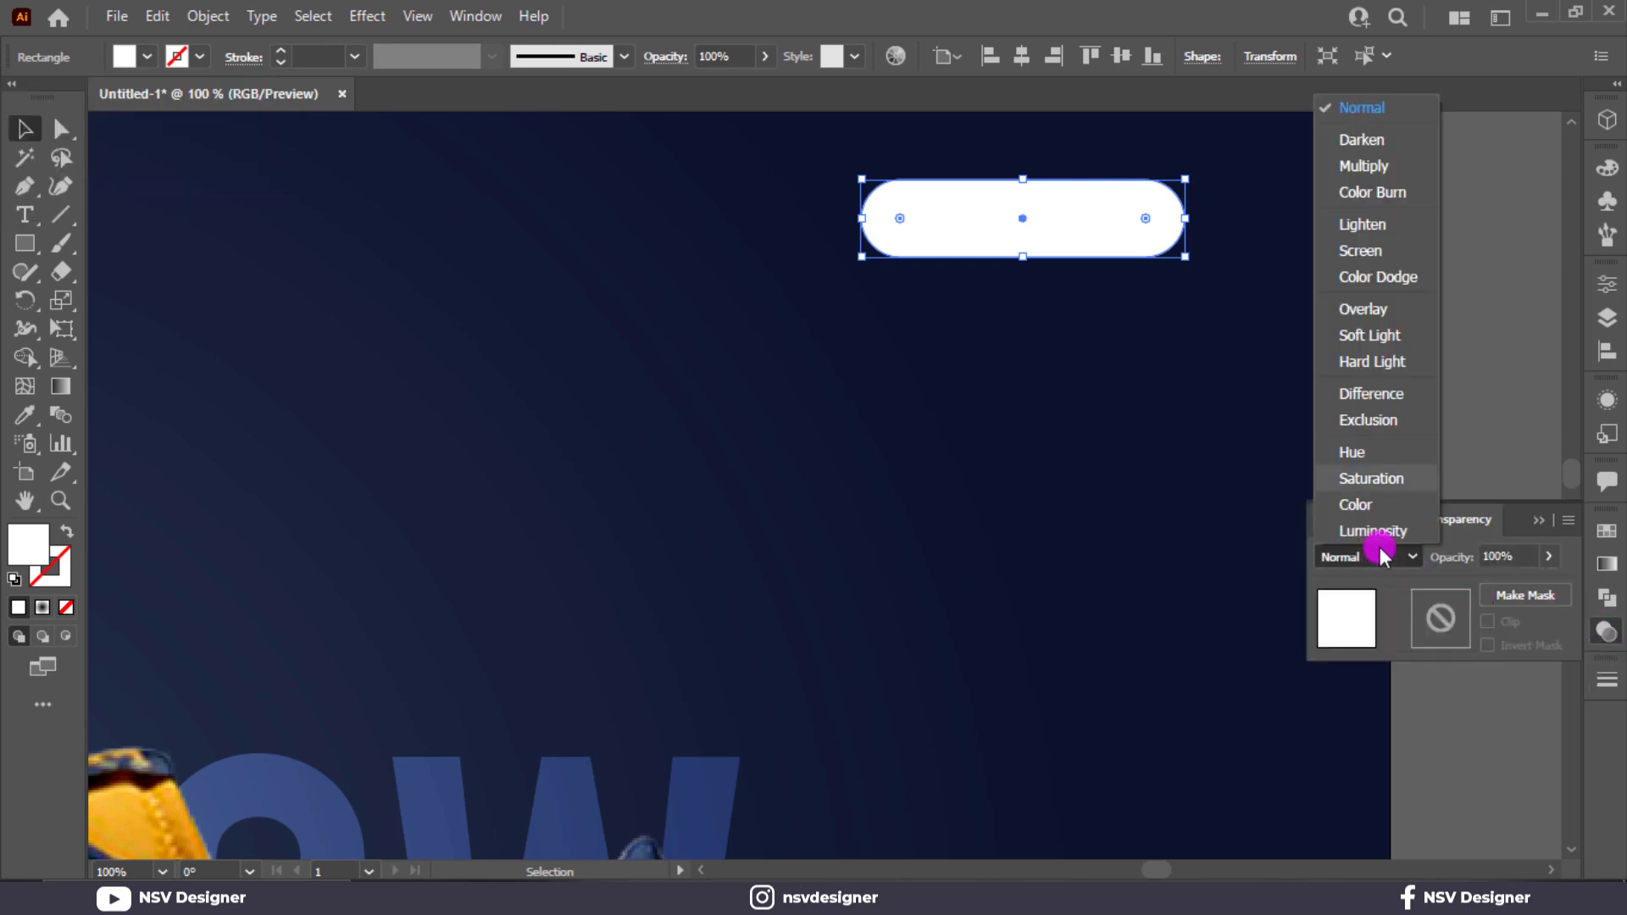
click(1383, 322)
click(1537, 516)
click(1246, 272)
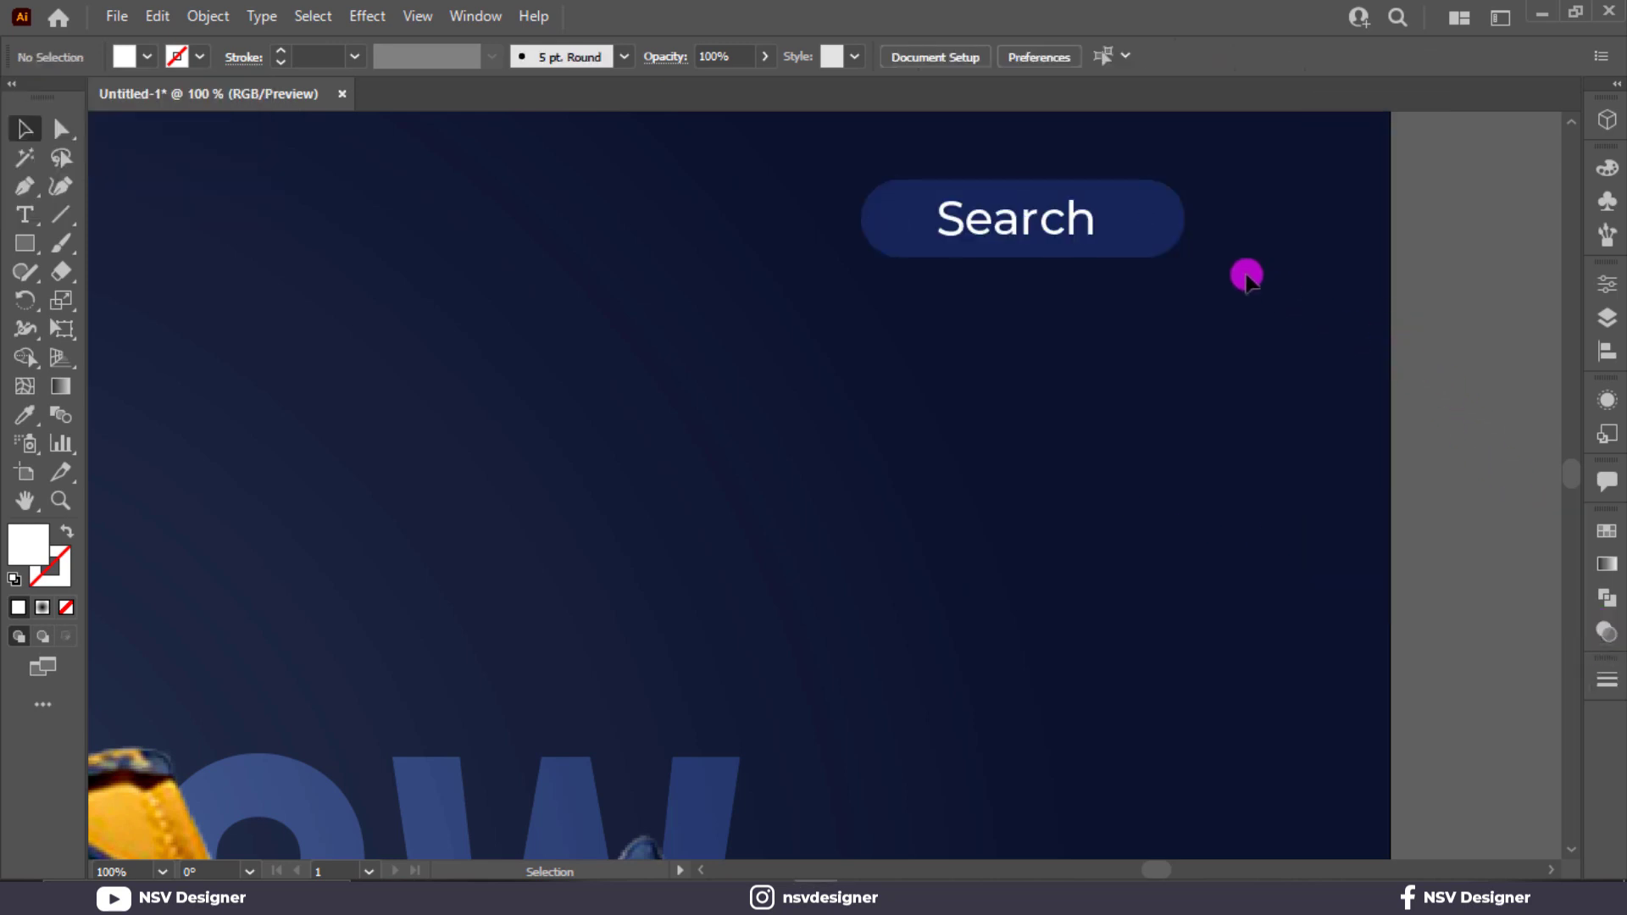
Step: Set the pill's blending mode to Normal and its opacity to 20%
click(1167, 230)
click(1607, 632)
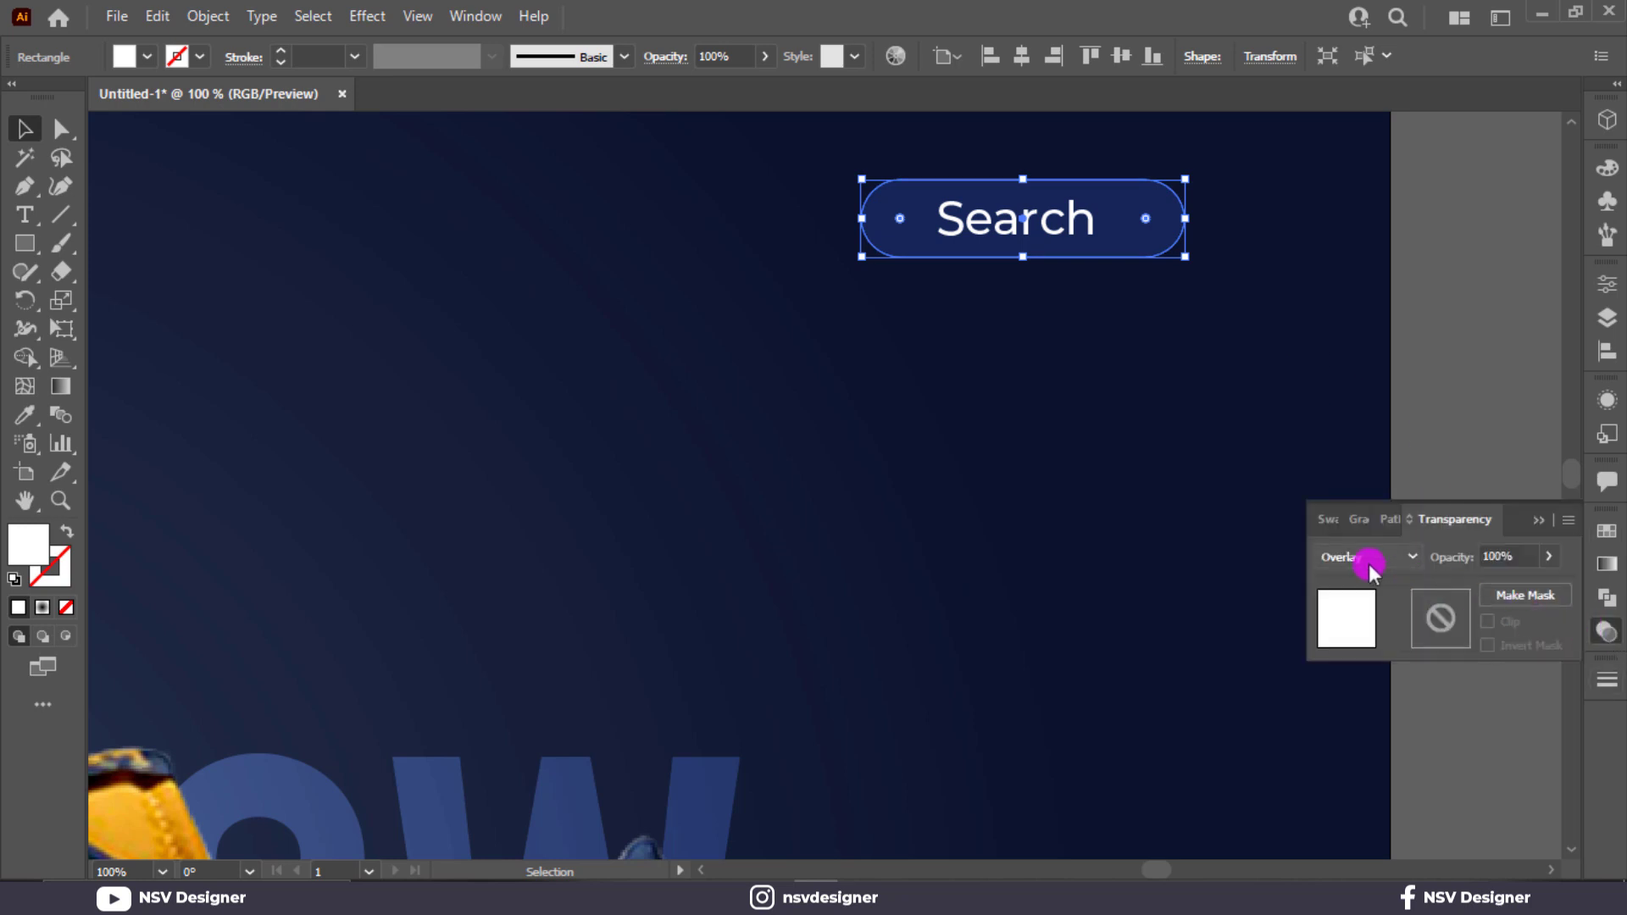
click(1365, 557)
click(1379, 109)
click(1485, 556)
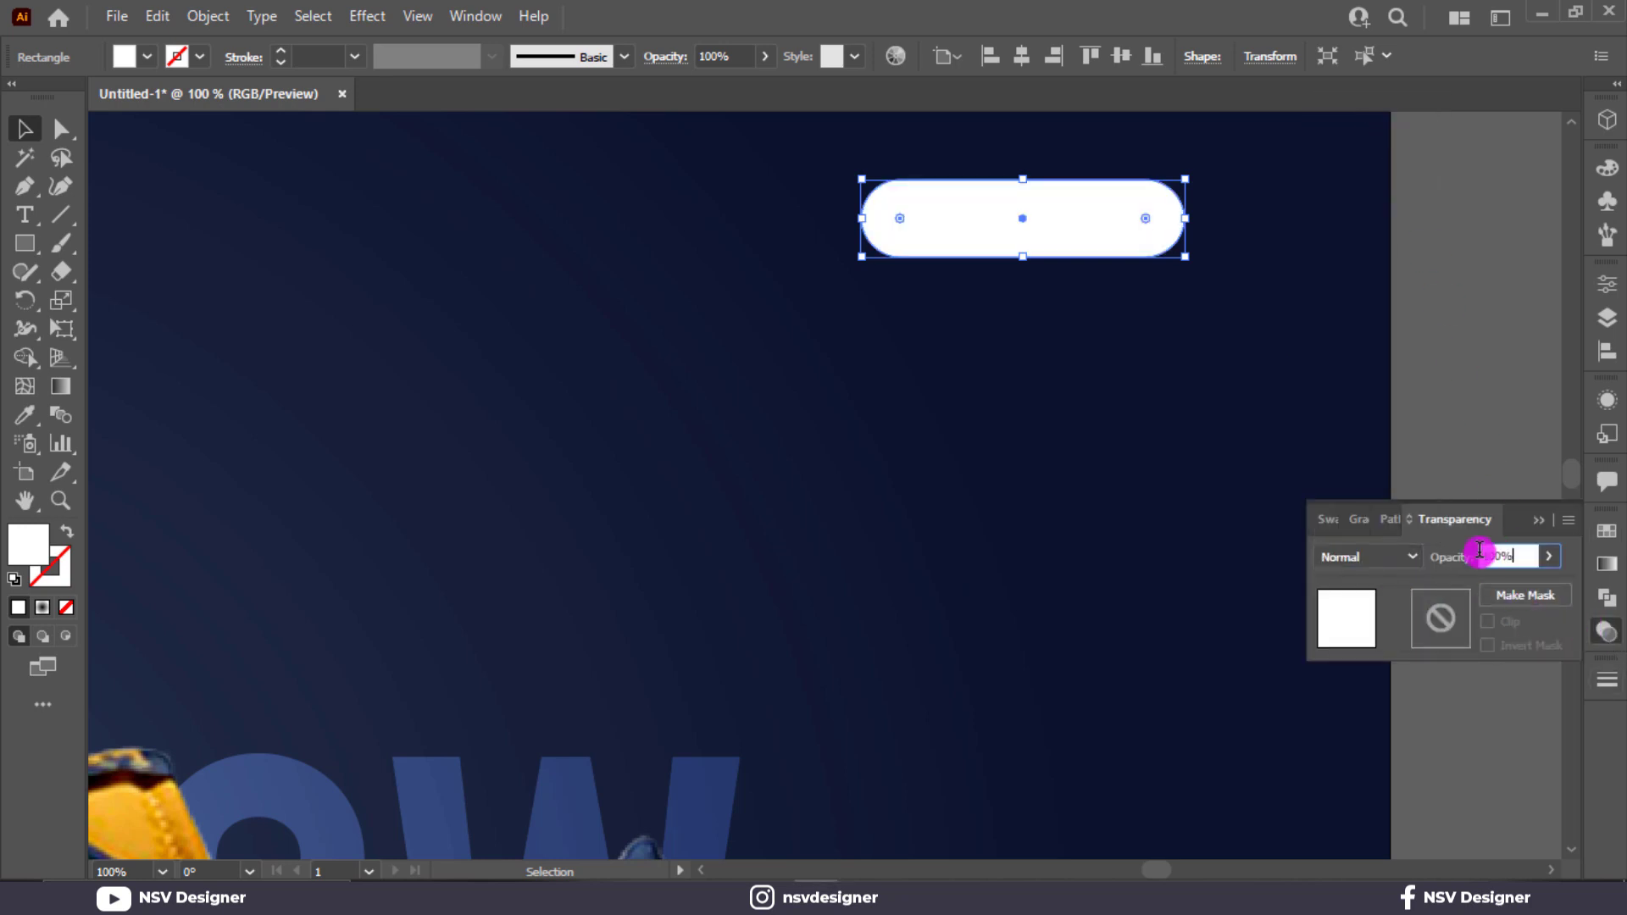
key(Return)
click(1354, 432)
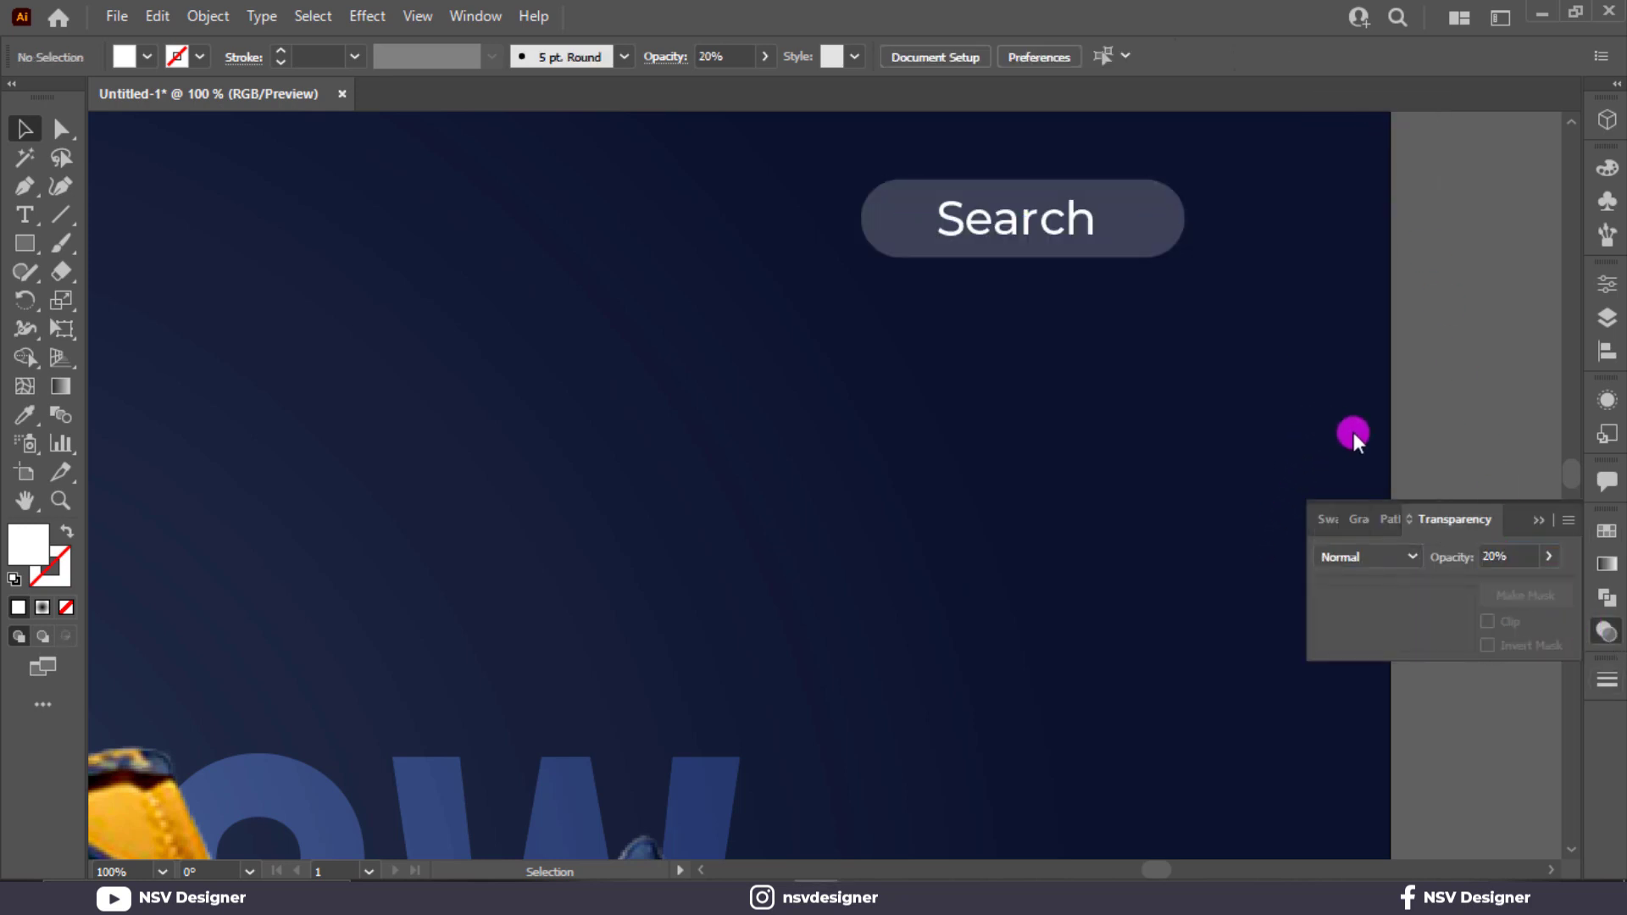
click(1533, 522)
Step: Draw a small unfilled circle with a 1 pt white stroke below the Search pill
click(25, 244)
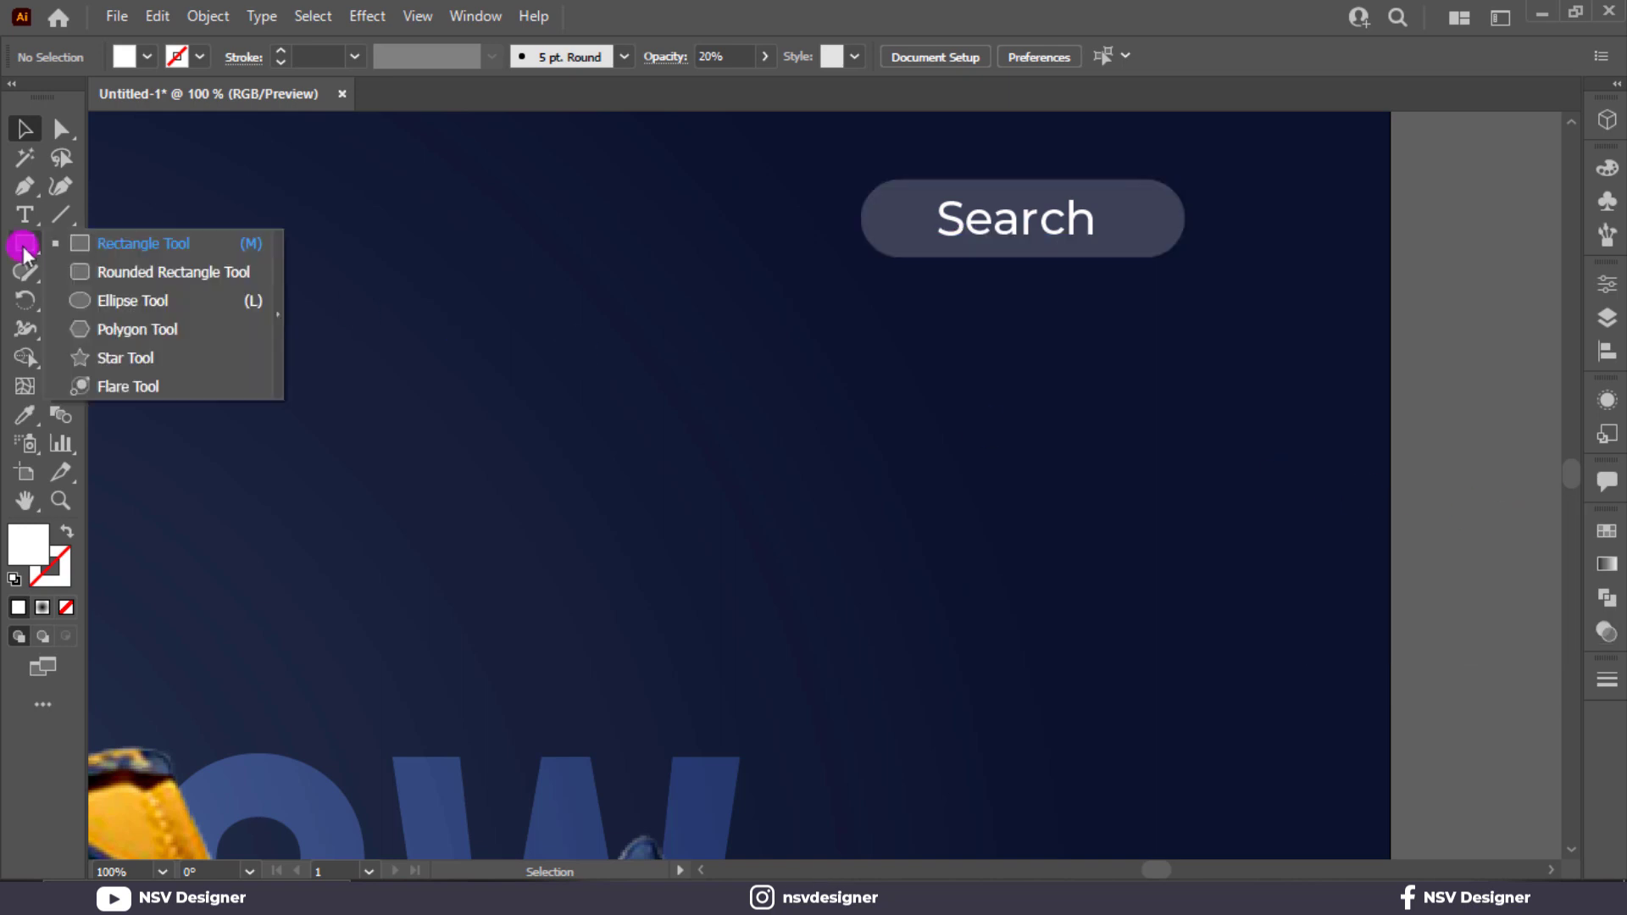
click(104, 303)
drag(916, 395, 934, 425)
click(21, 131)
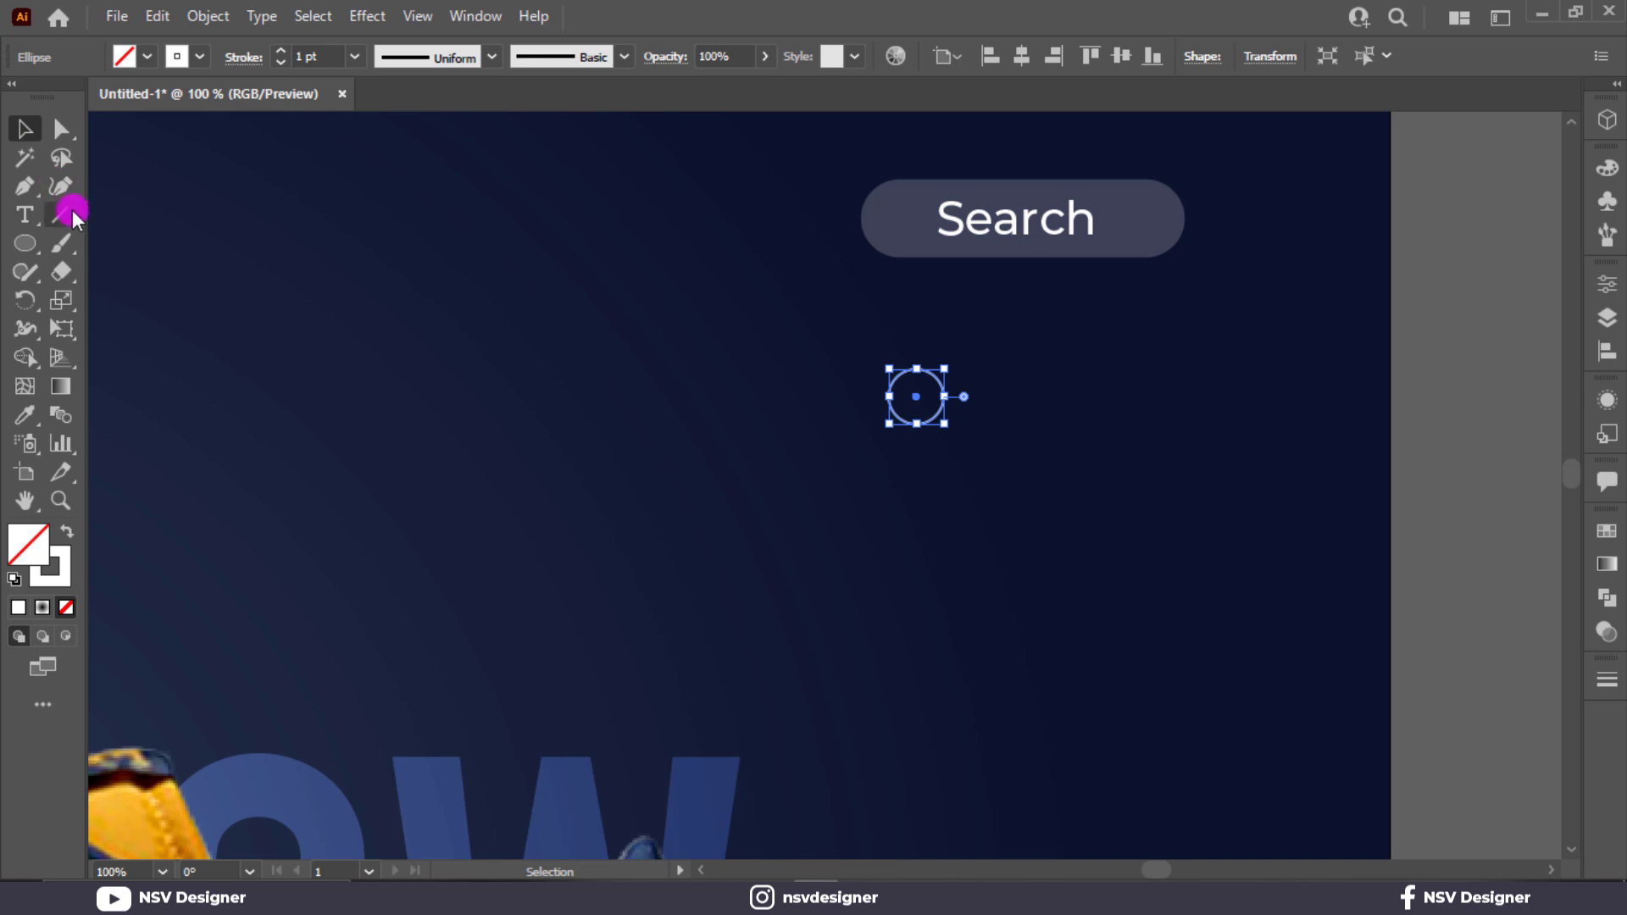
Step: Draw a short diagonal line down and right from the circle's lower-right edge as a magnifier handle
click(71, 214)
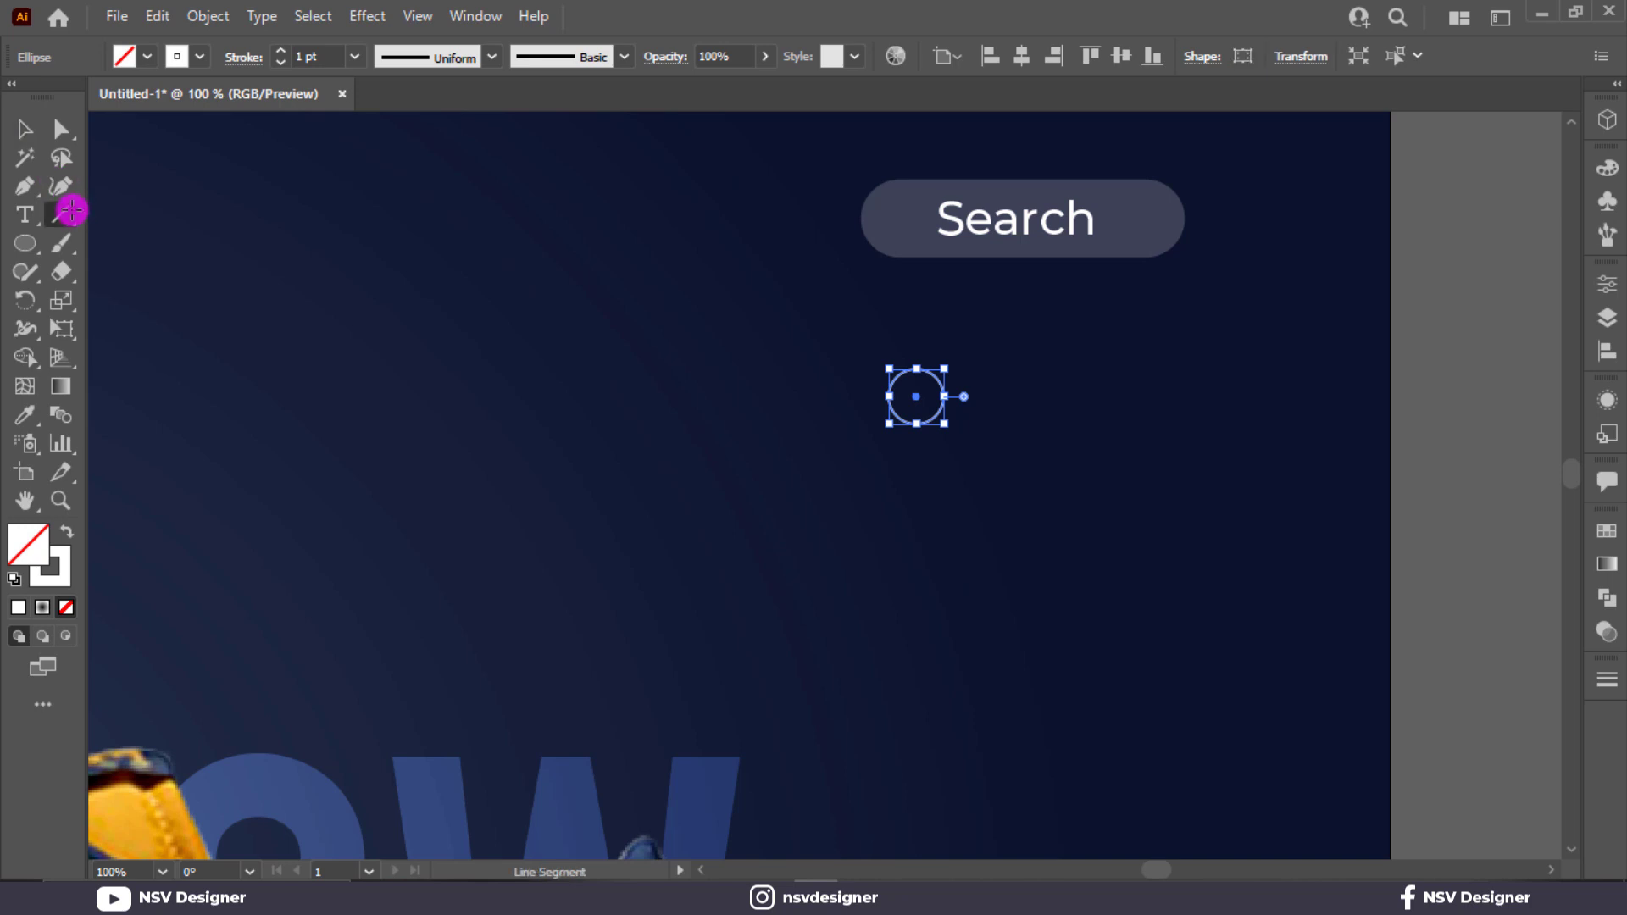
key(v)
click(996, 432)
click(61, 222)
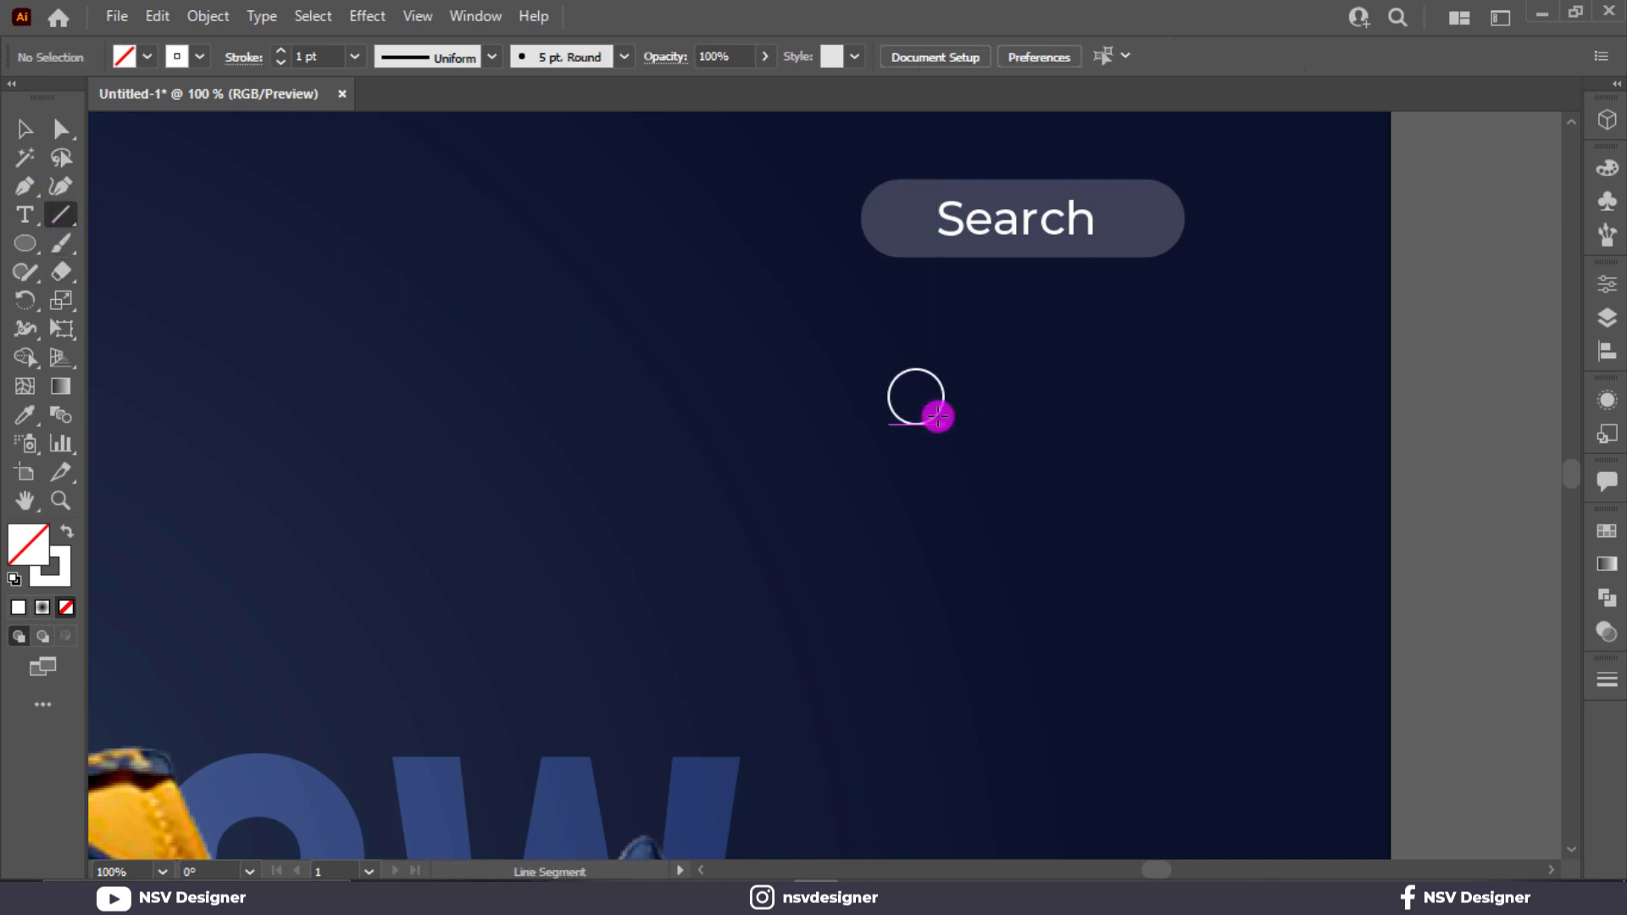
drag(938, 416, 963, 439)
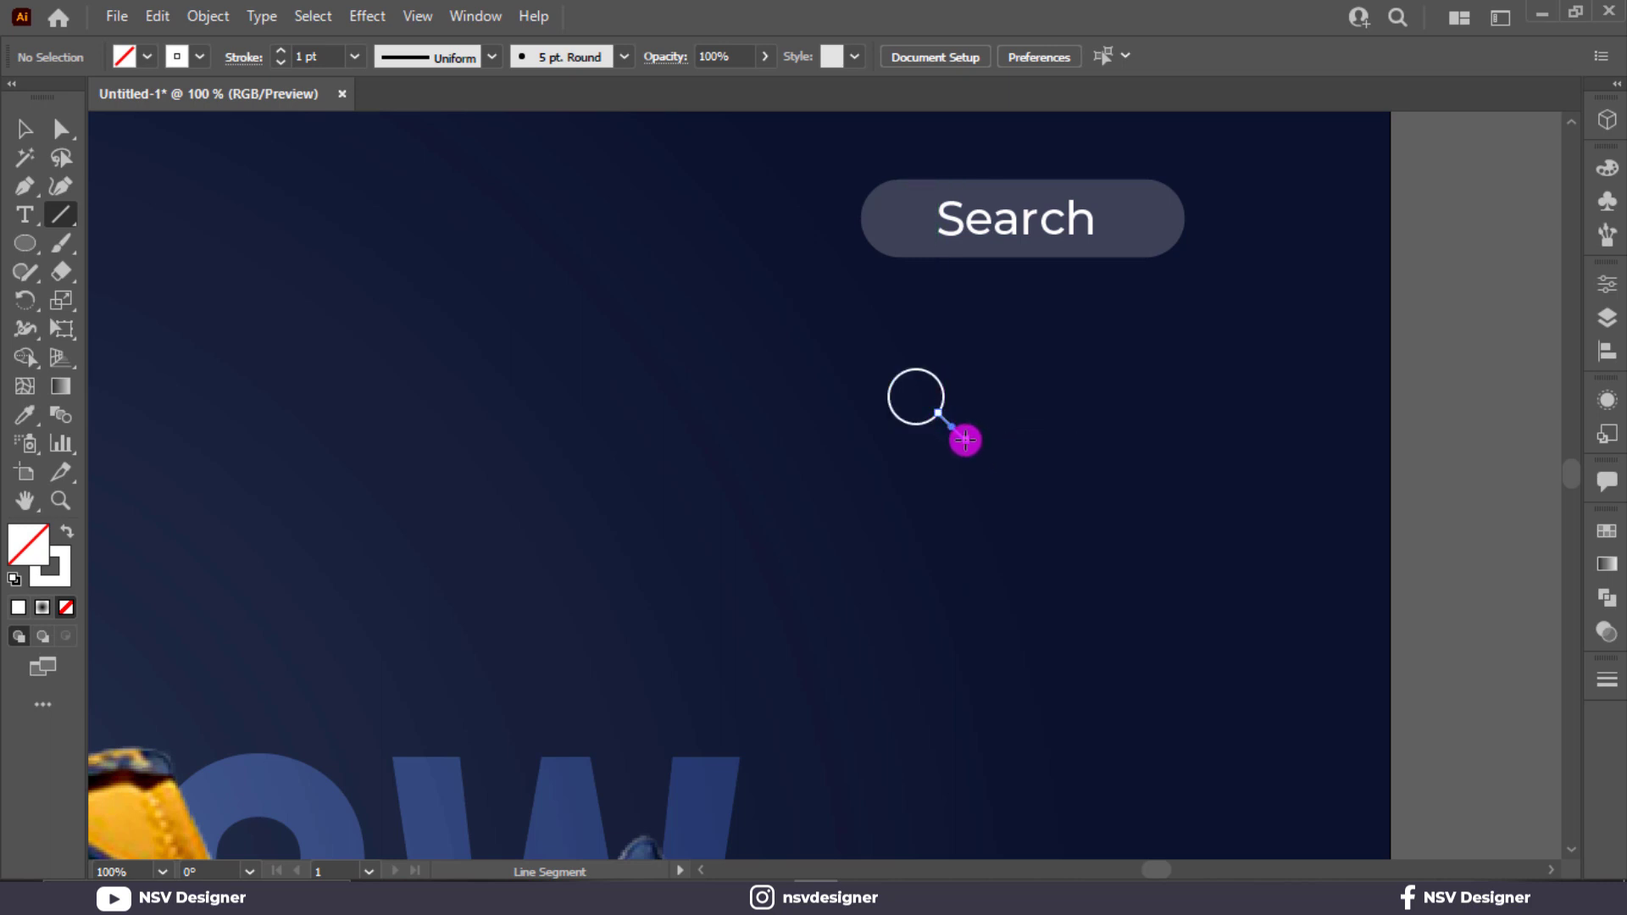
Step: Shorten the magnifier's handle to roughly half its length from its outer end
scroll(964, 440, up, 2)
key(v)
click(1012, 407)
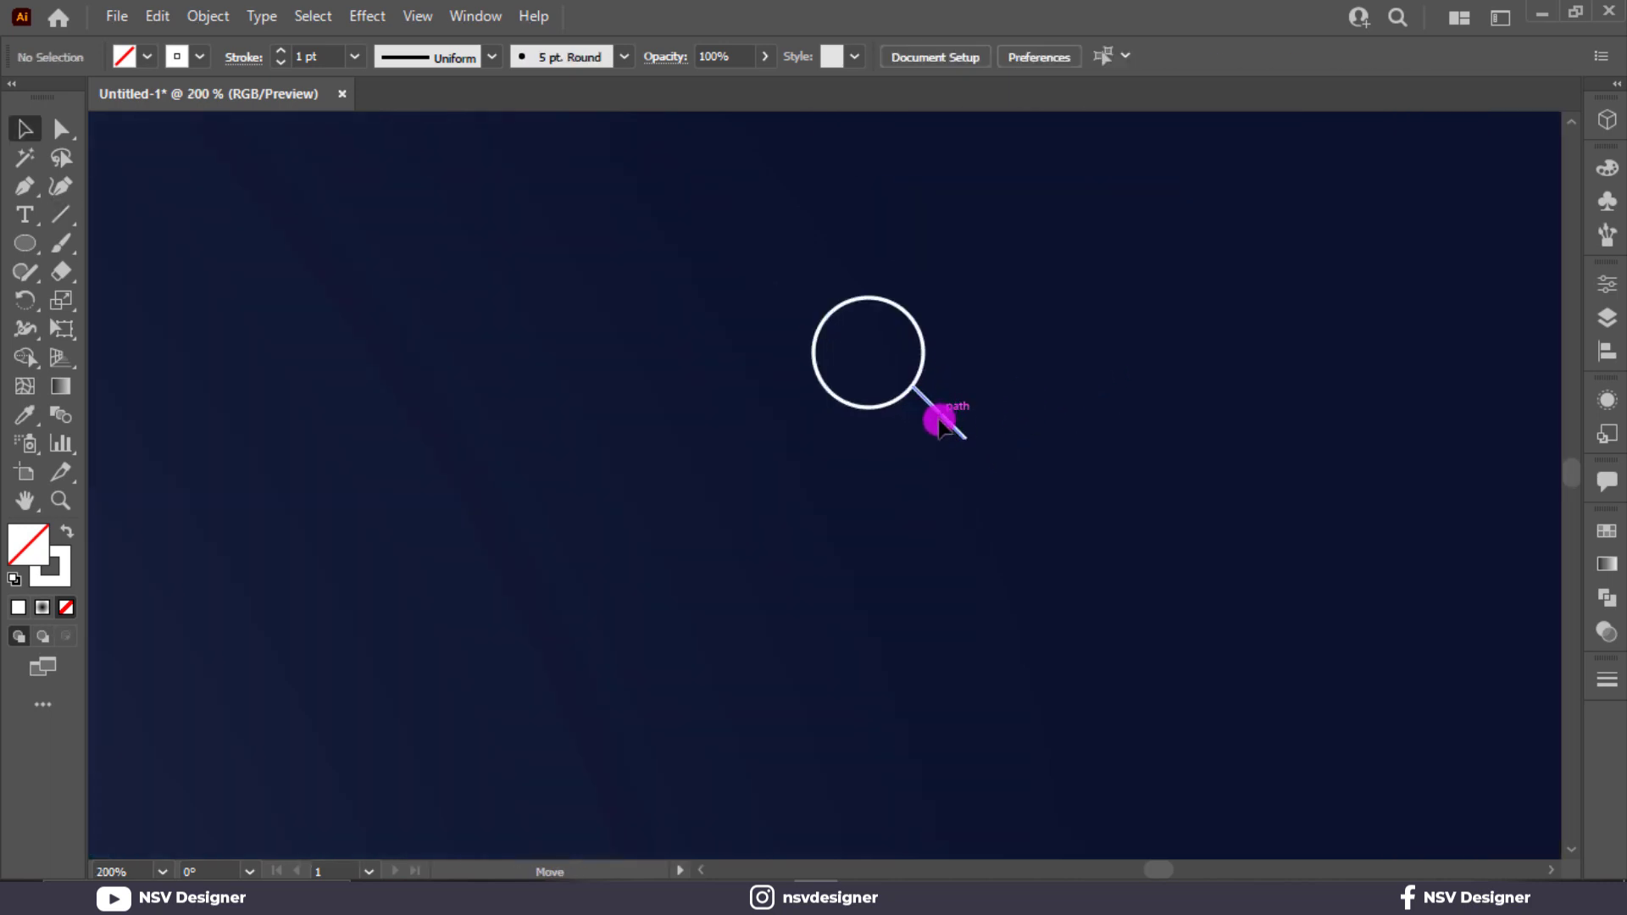
click(964, 437)
drag(966, 440, 944, 416)
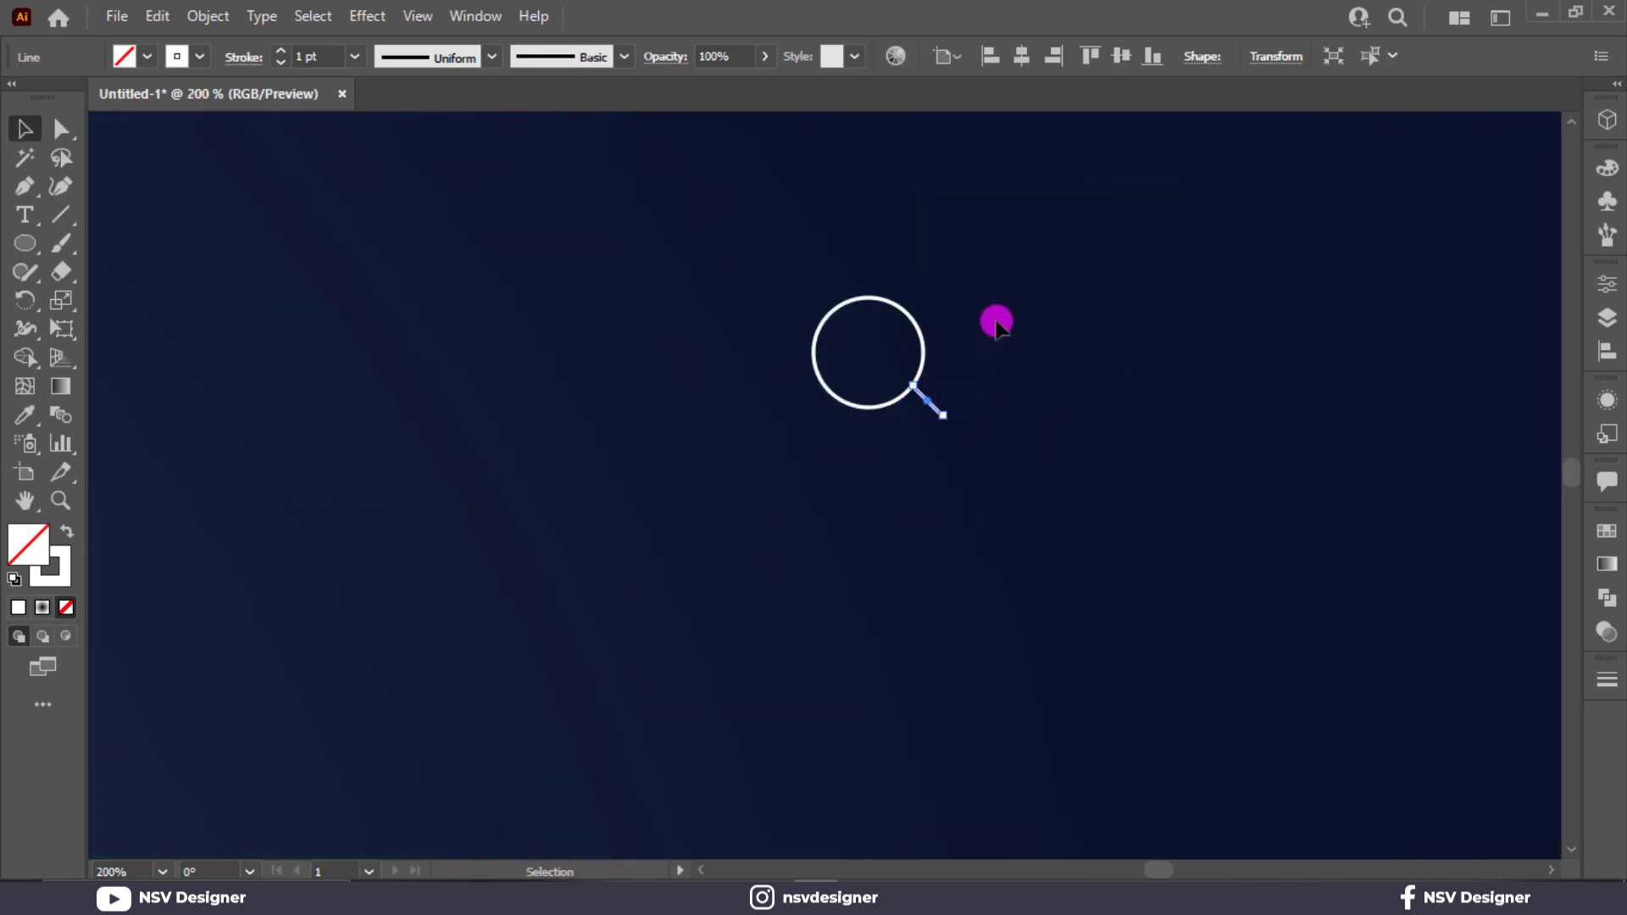
Step: Set the stroke of the magnifier's circle and handle to 2 pt and scale both down
drag(995, 321, 899, 396)
click(1043, 359)
mouse_move(1009, 333)
mouse_down()
mouse_move(895, 407)
mouse_move(878, 392)
mouse_move(927, 377)
mouse_move(919, 365)
mouse_up()
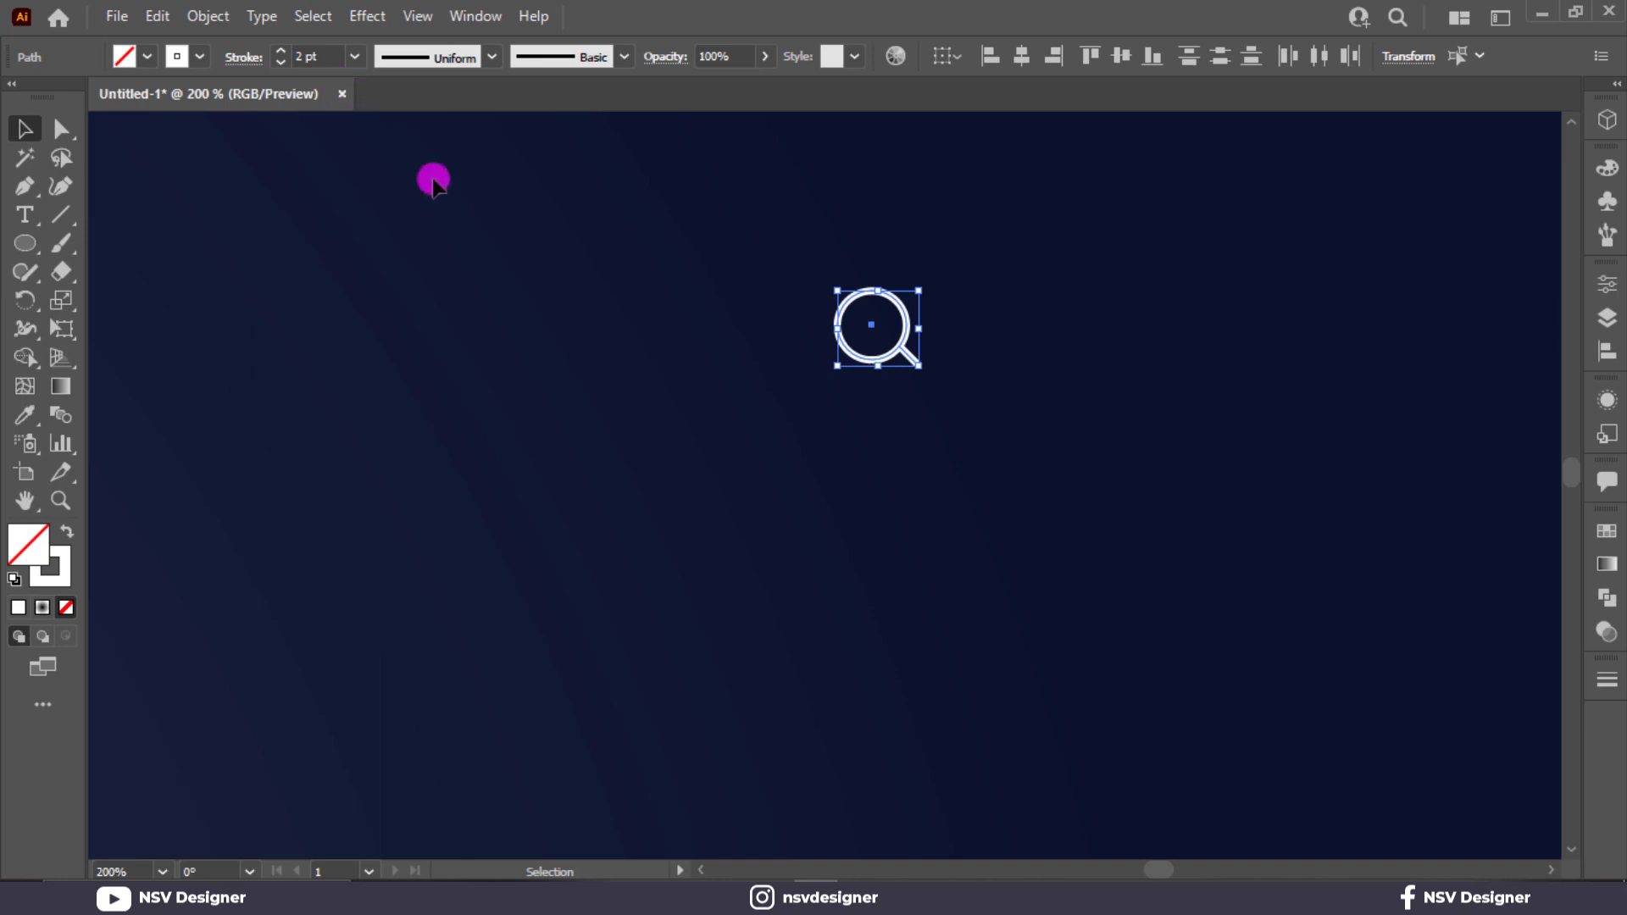
Step: Lengthen the magnifier's handle slightly by extending its outer end diagonally
click(592, 340)
click(920, 362)
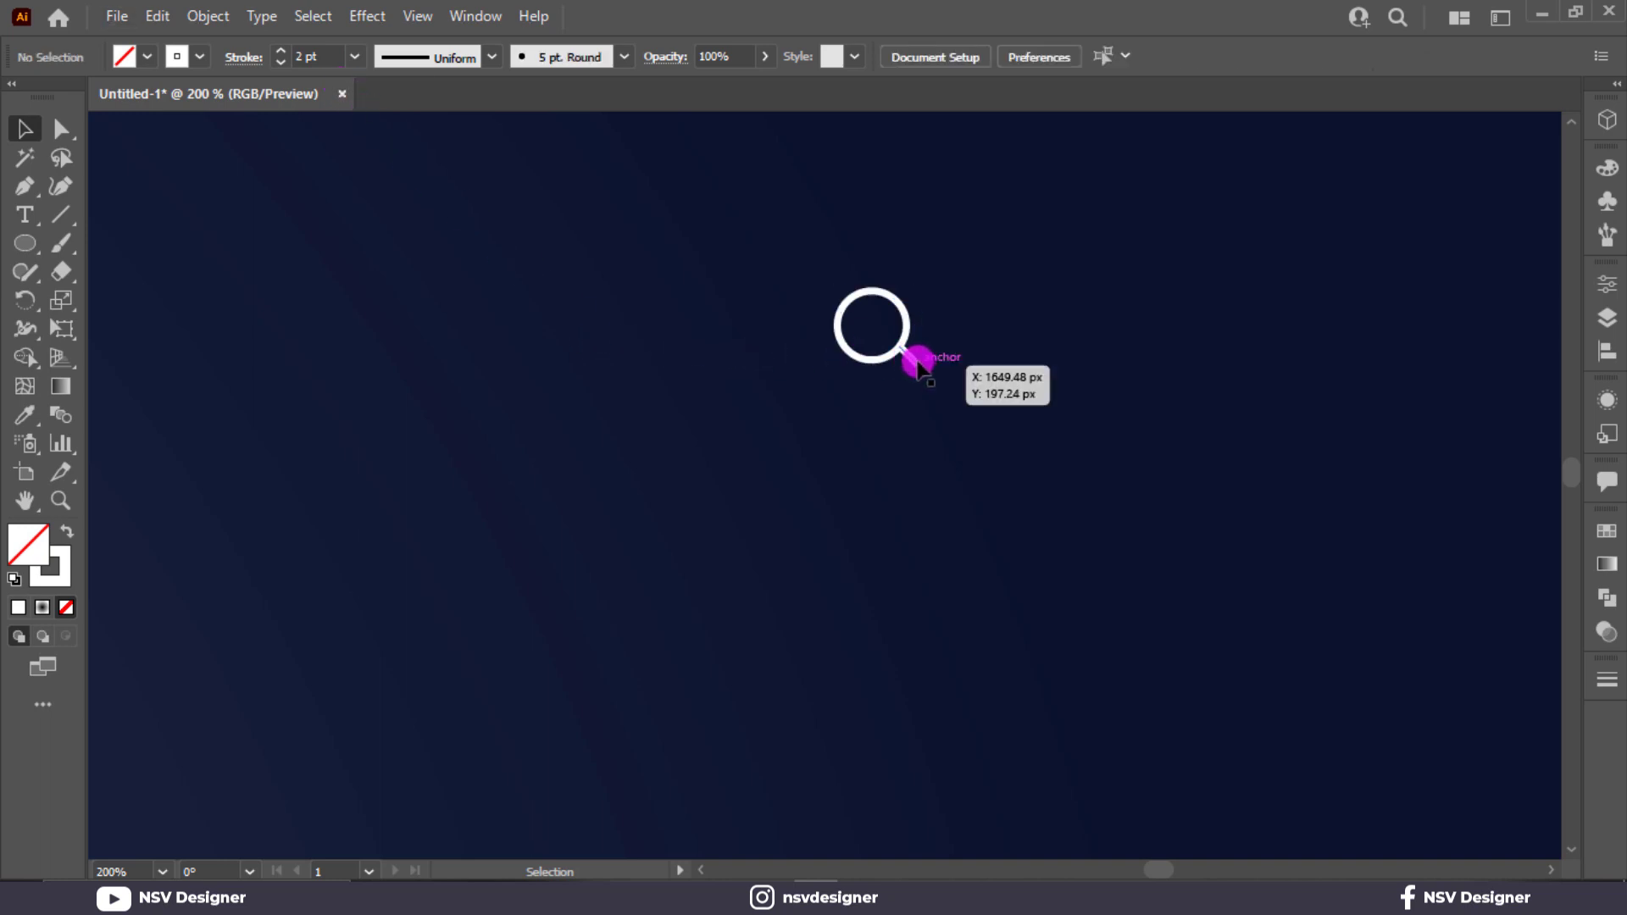
drag(920, 362, 927, 373)
click(955, 291)
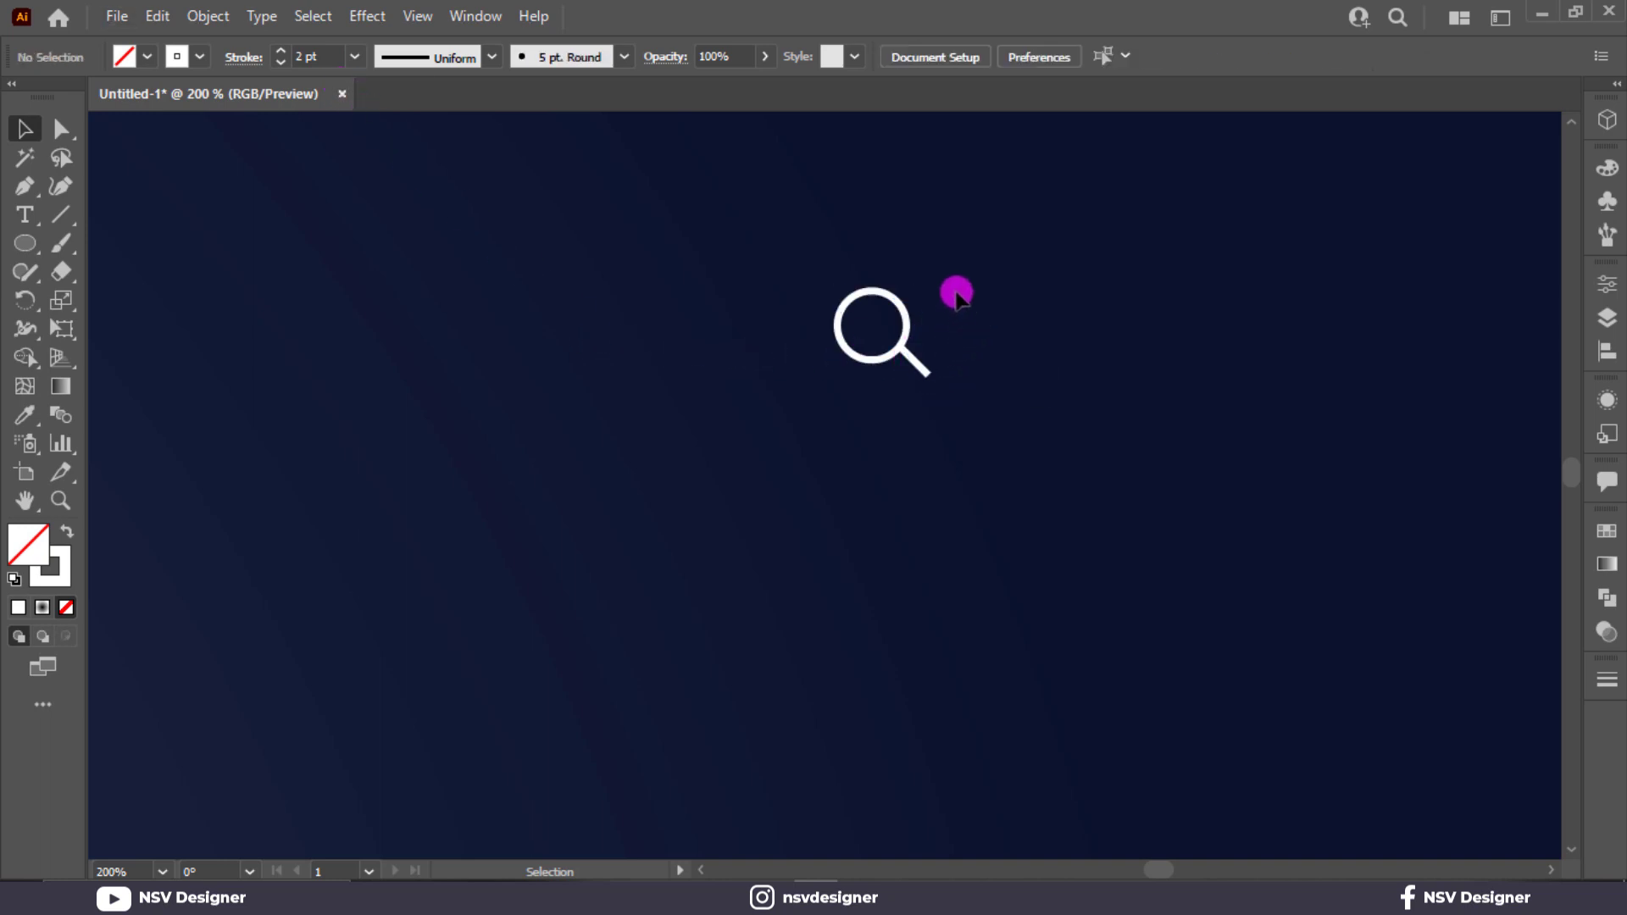
Step: Group the circle with its slightly shortened handle and place the magnifier inside the pill, left of the Search text
drag(955, 291, 850, 407)
key(ctrl+minus)
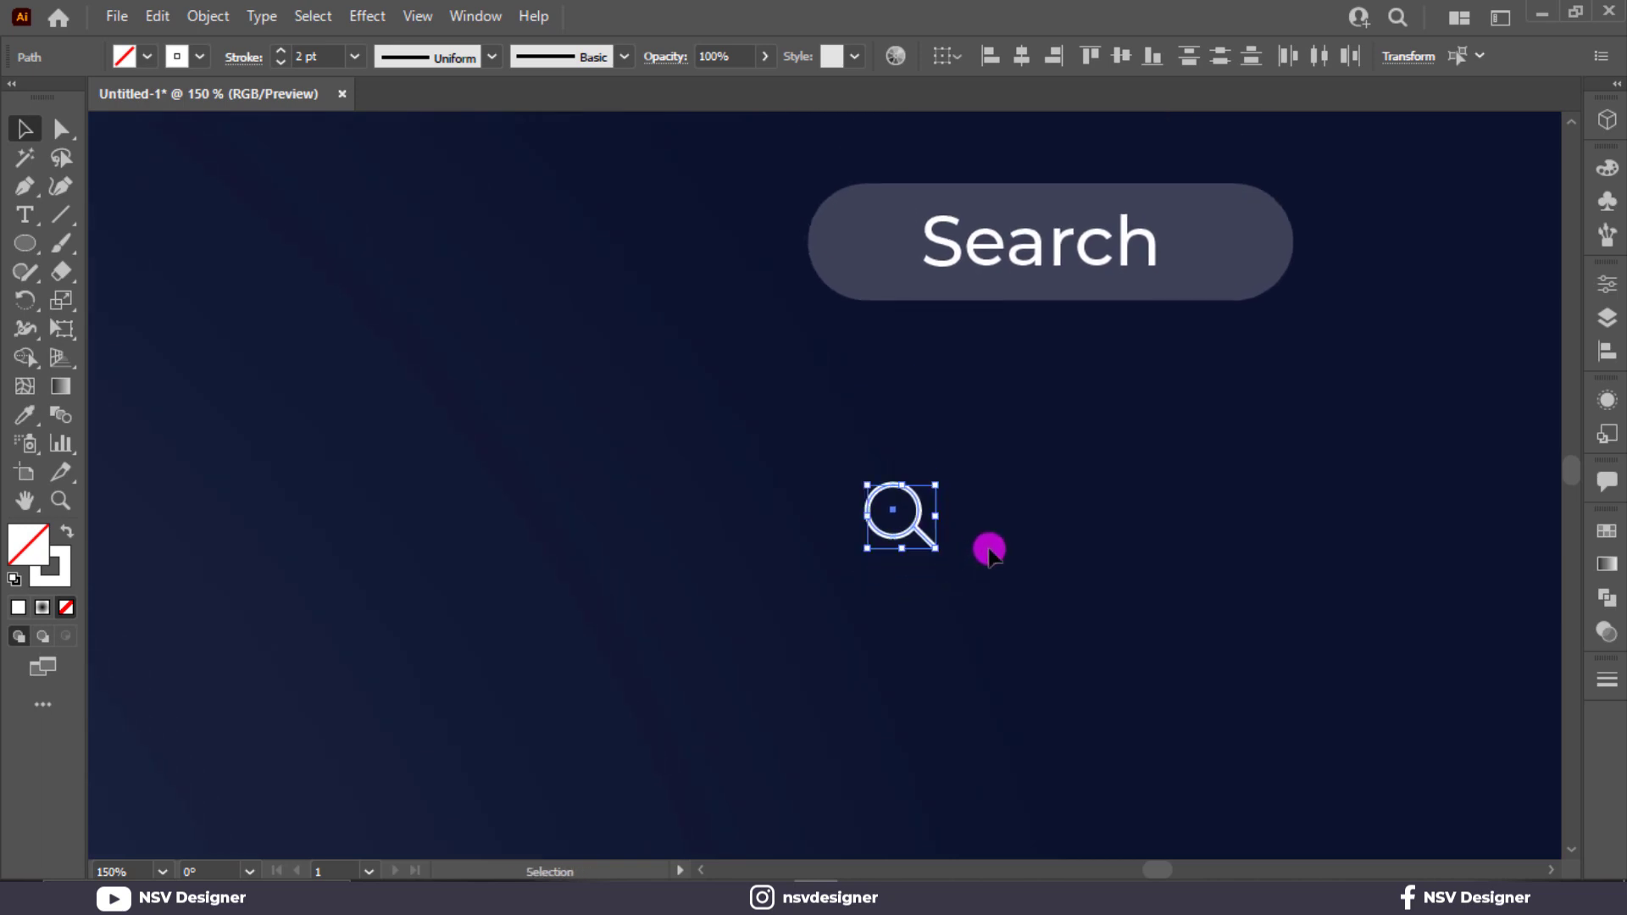
click(988, 546)
drag(984, 486, 835, 566)
click(1016, 486)
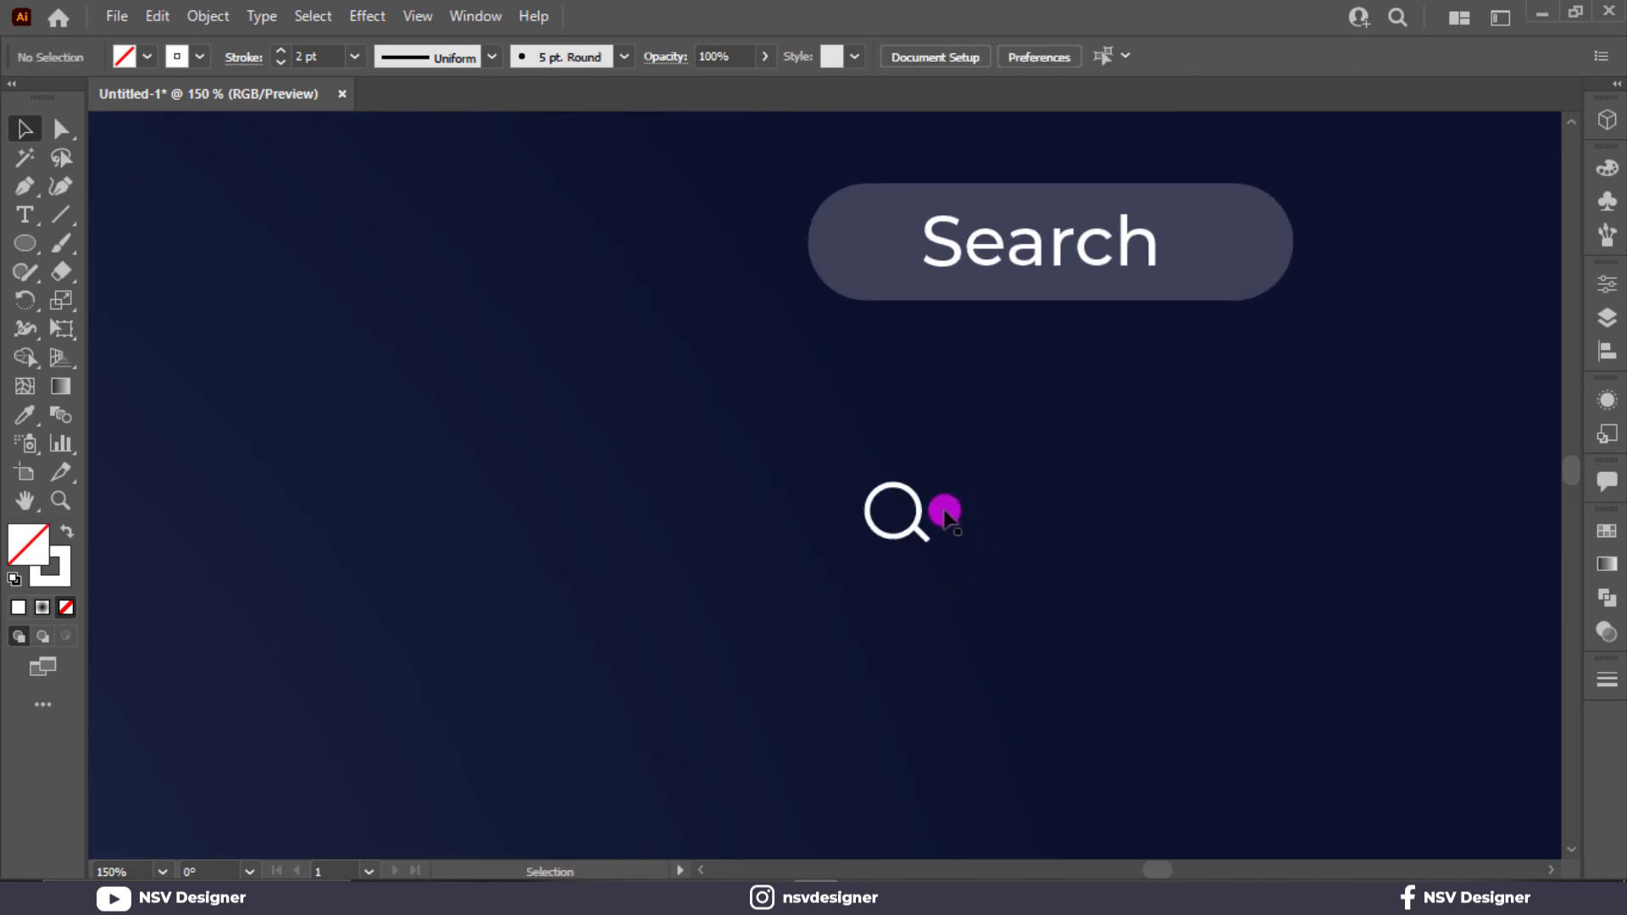
drag(916, 519, 886, 243)
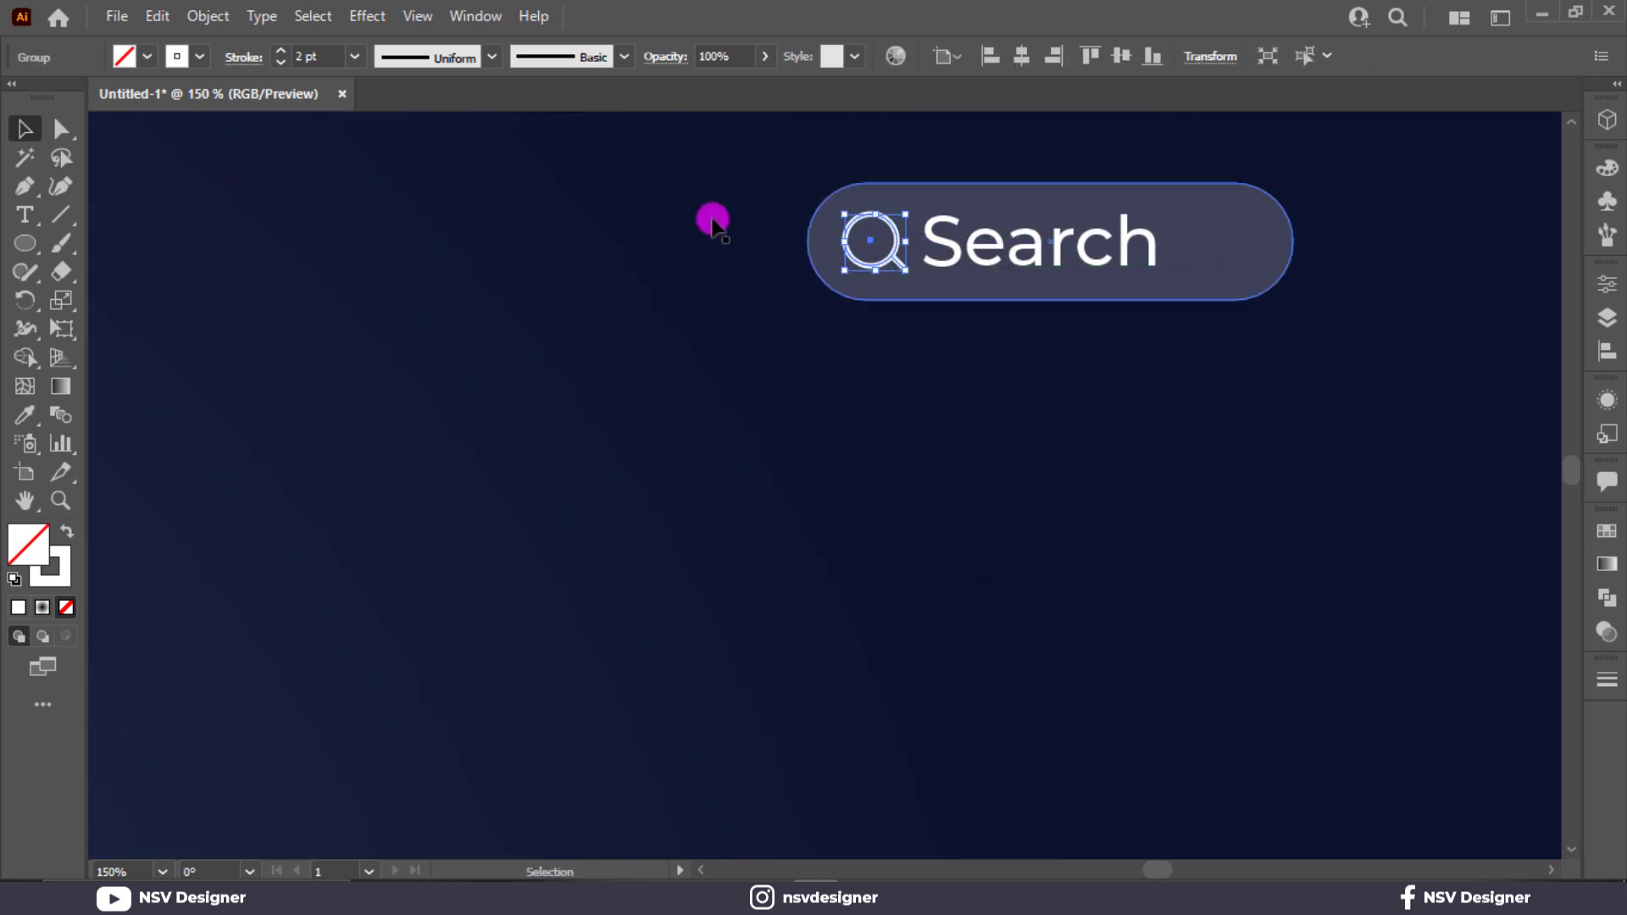
Step: Align the magnifier, the Search text and the pill to a common vertical centre
drag(625, 200, 1107, 315)
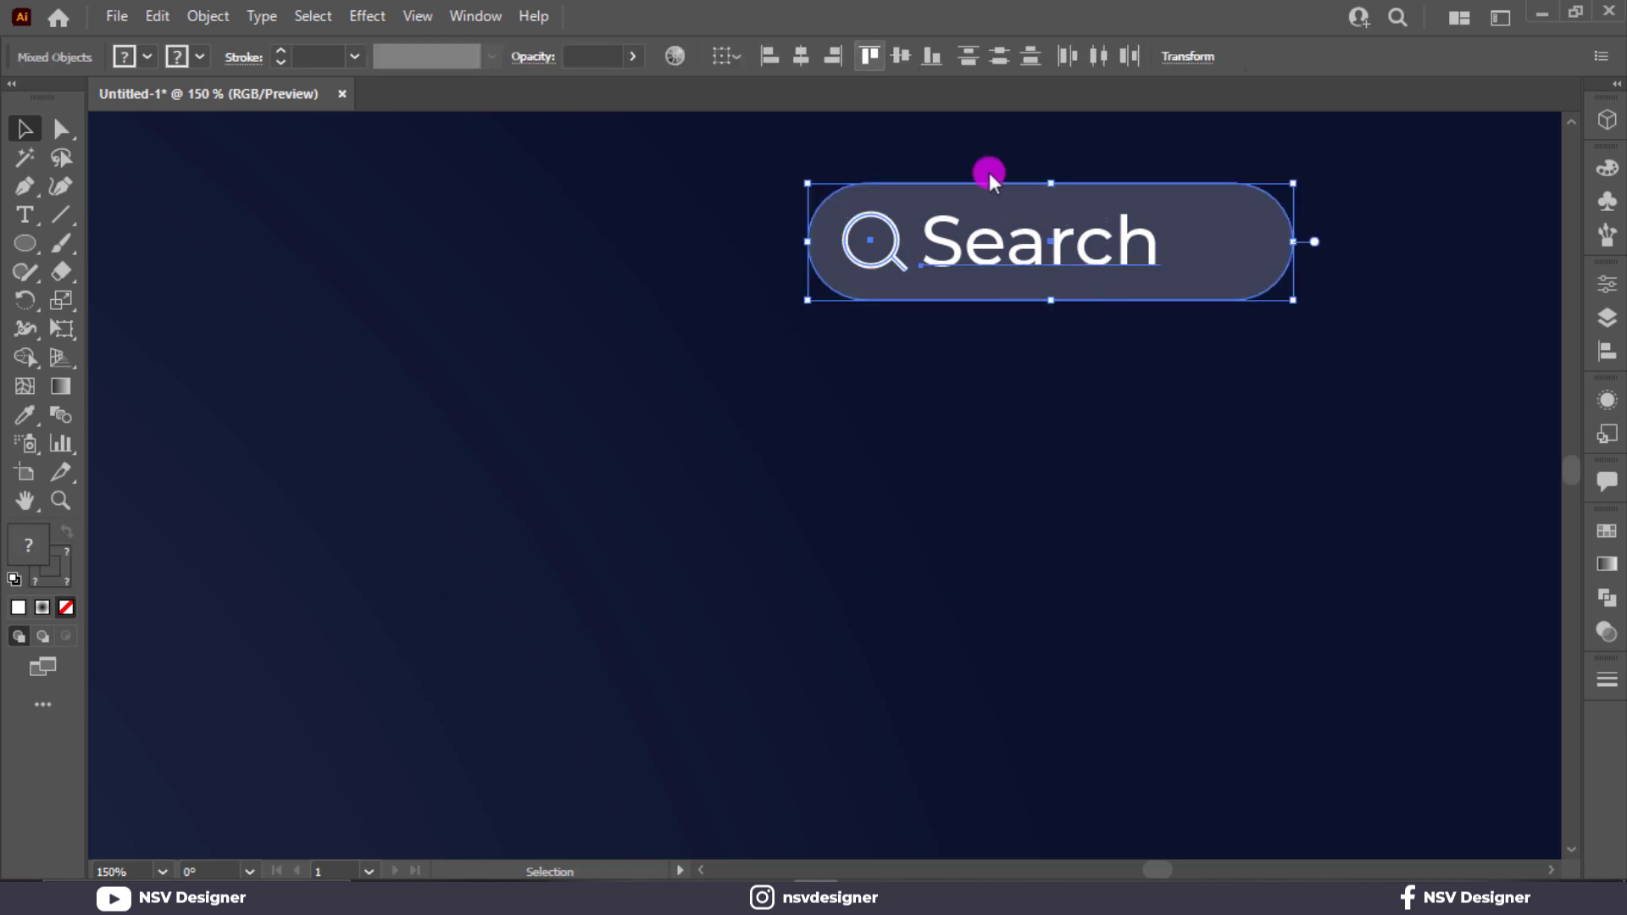
click(899, 67)
click(746, 144)
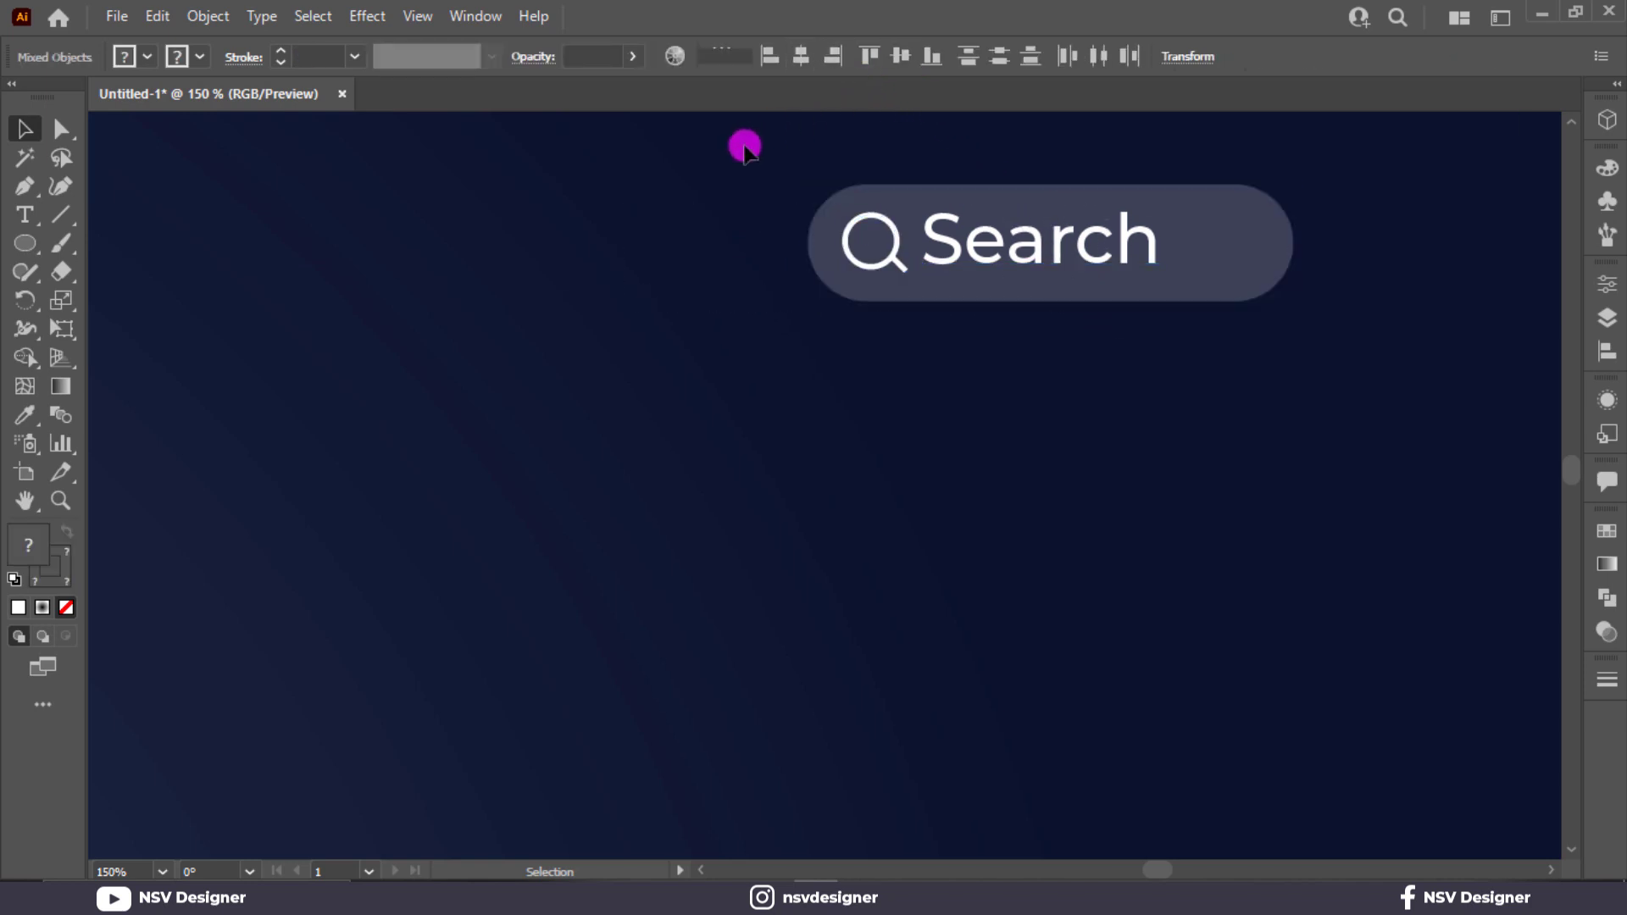
Step: Try scaling the magnifier down to about 18.75 × 17.19 px, and undo the scaling
click(882, 254)
drag(903, 272, 897, 266)
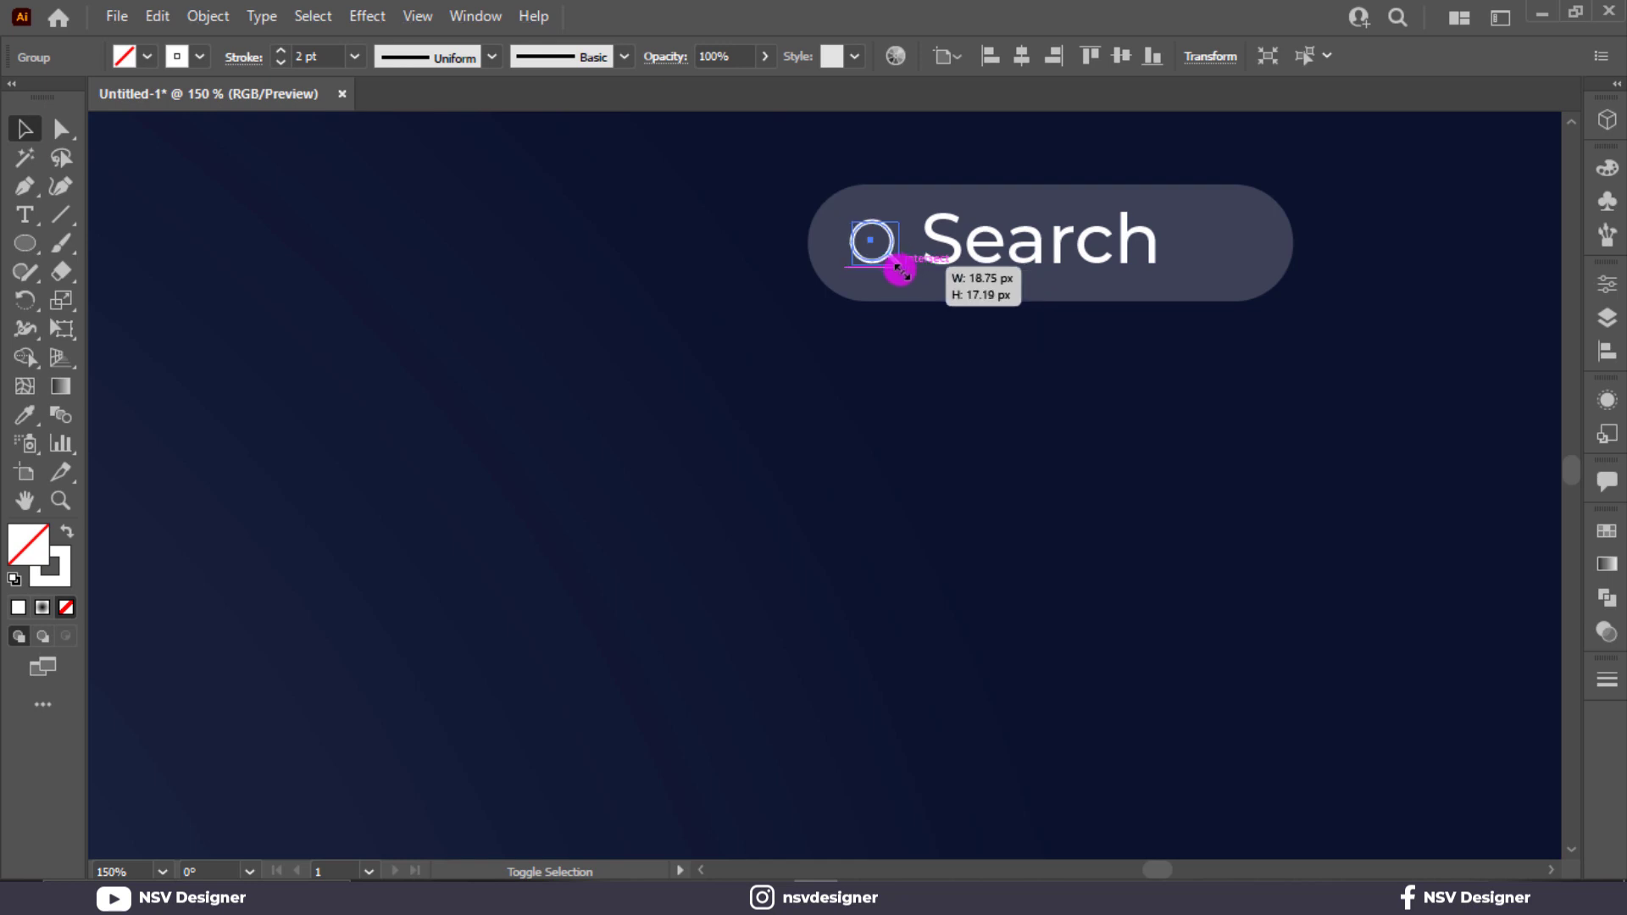
click(762, 294)
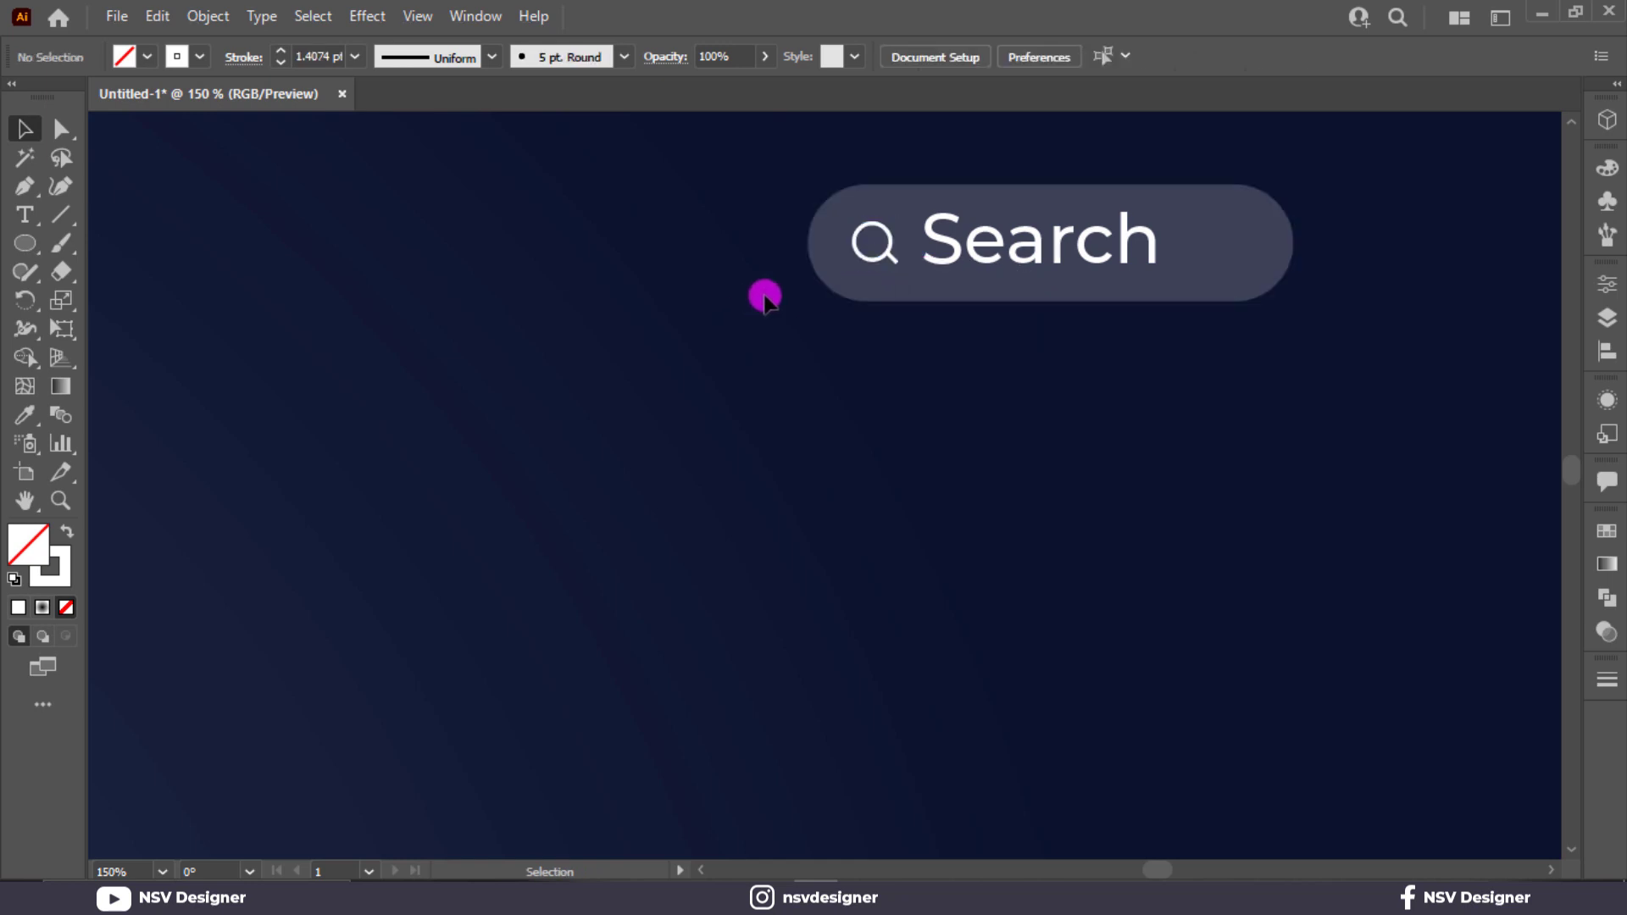
click(887, 253)
key(ctrl+z)
Step: Reduce the Search text to 22 pt and shift it slightly away from the magnifier inside the pill
click(712, 222)
click(1040, 287)
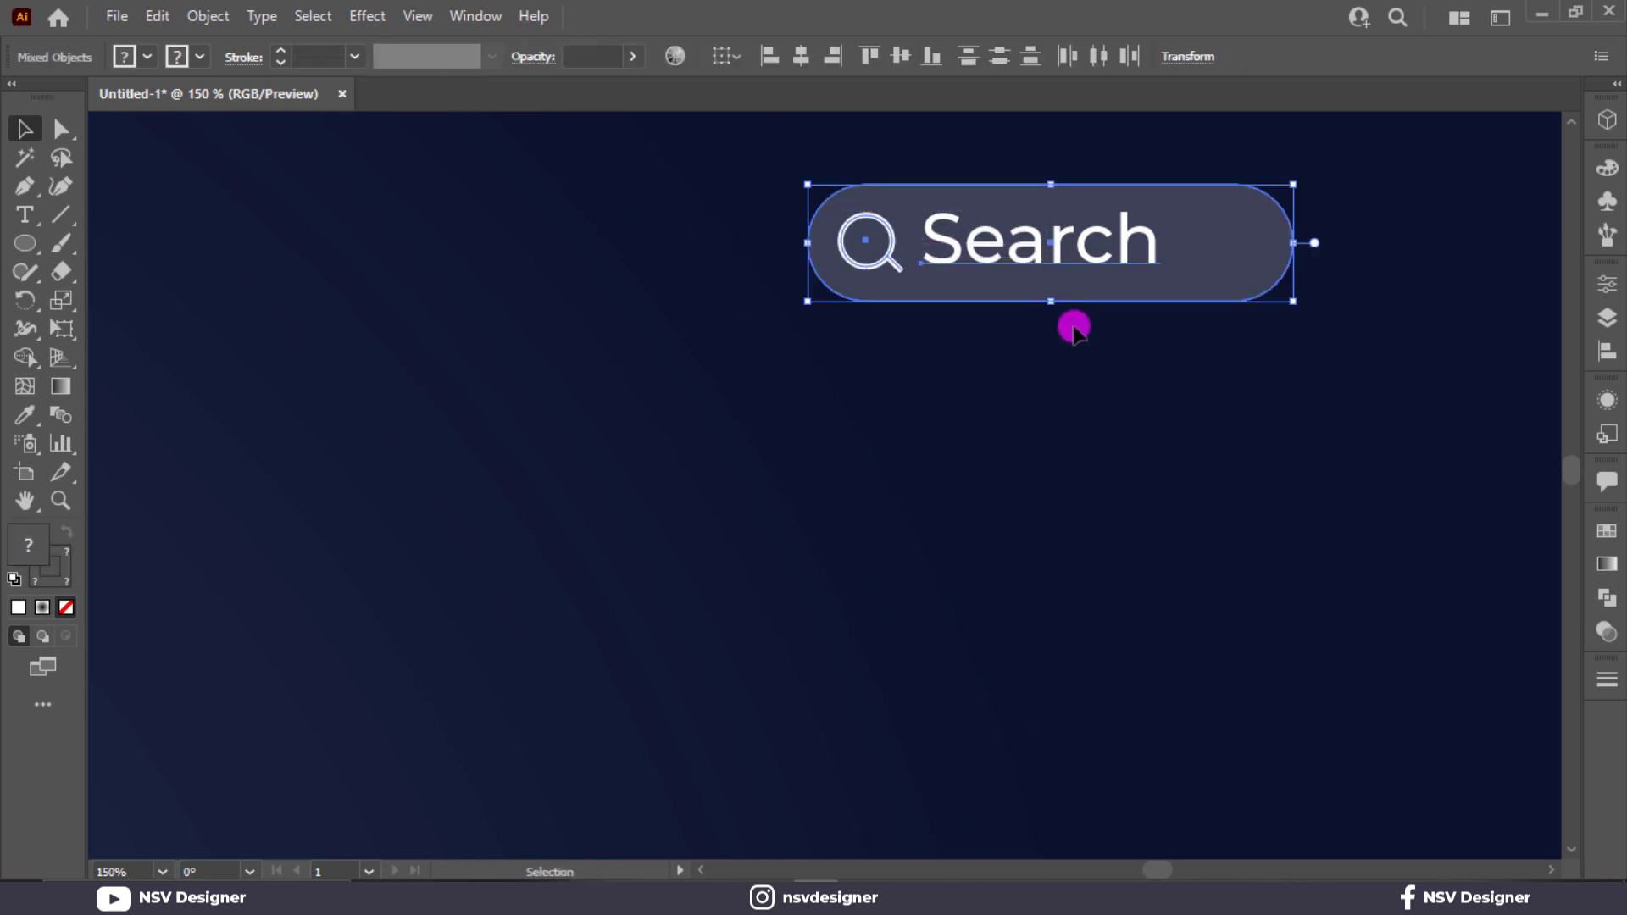
click(1071, 323)
click(1082, 239)
scroll(1146, 73, down, 5)
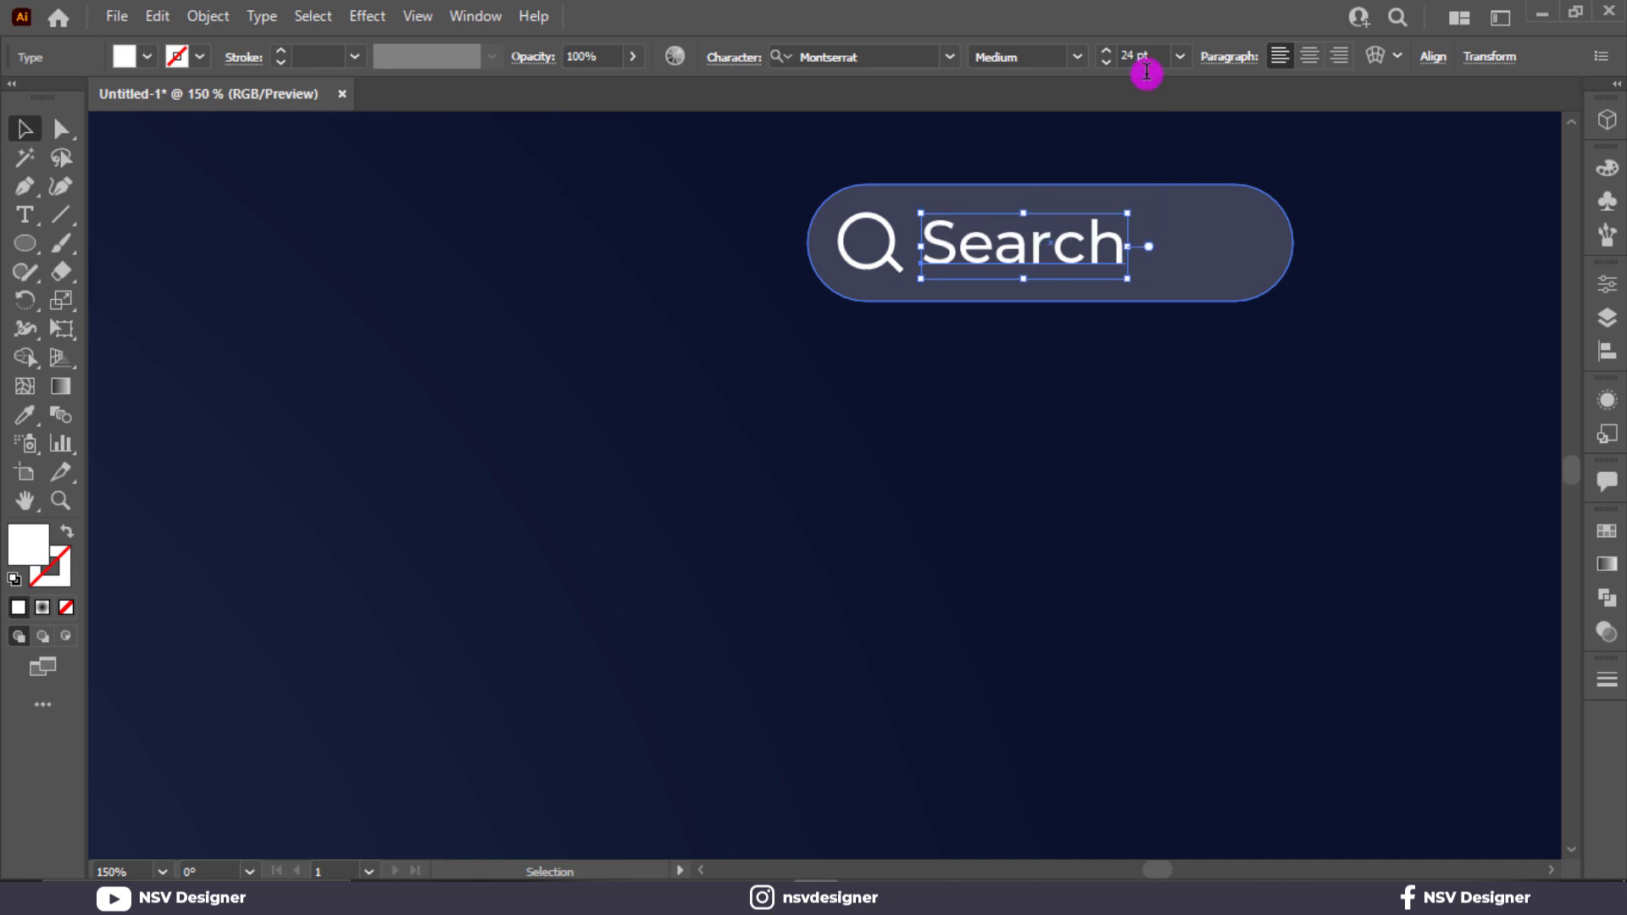
drag(1049, 258, 1055, 265)
Step: Fill the Search text with the lightest grey swatch
click(148, 57)
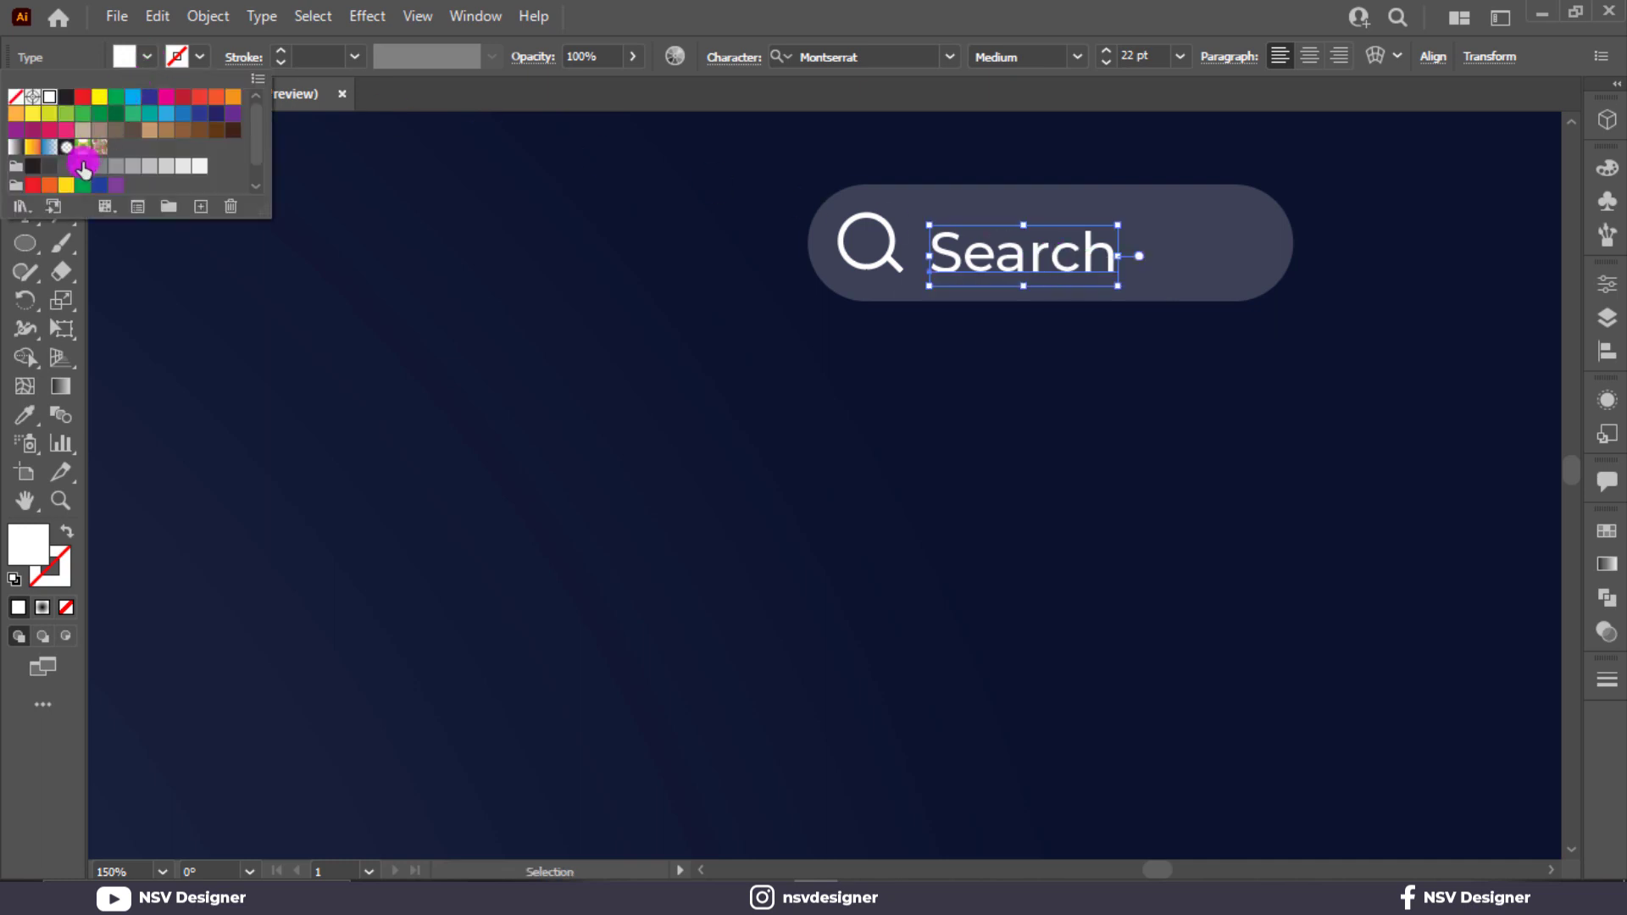
click(82, 165)
click(32, 166)
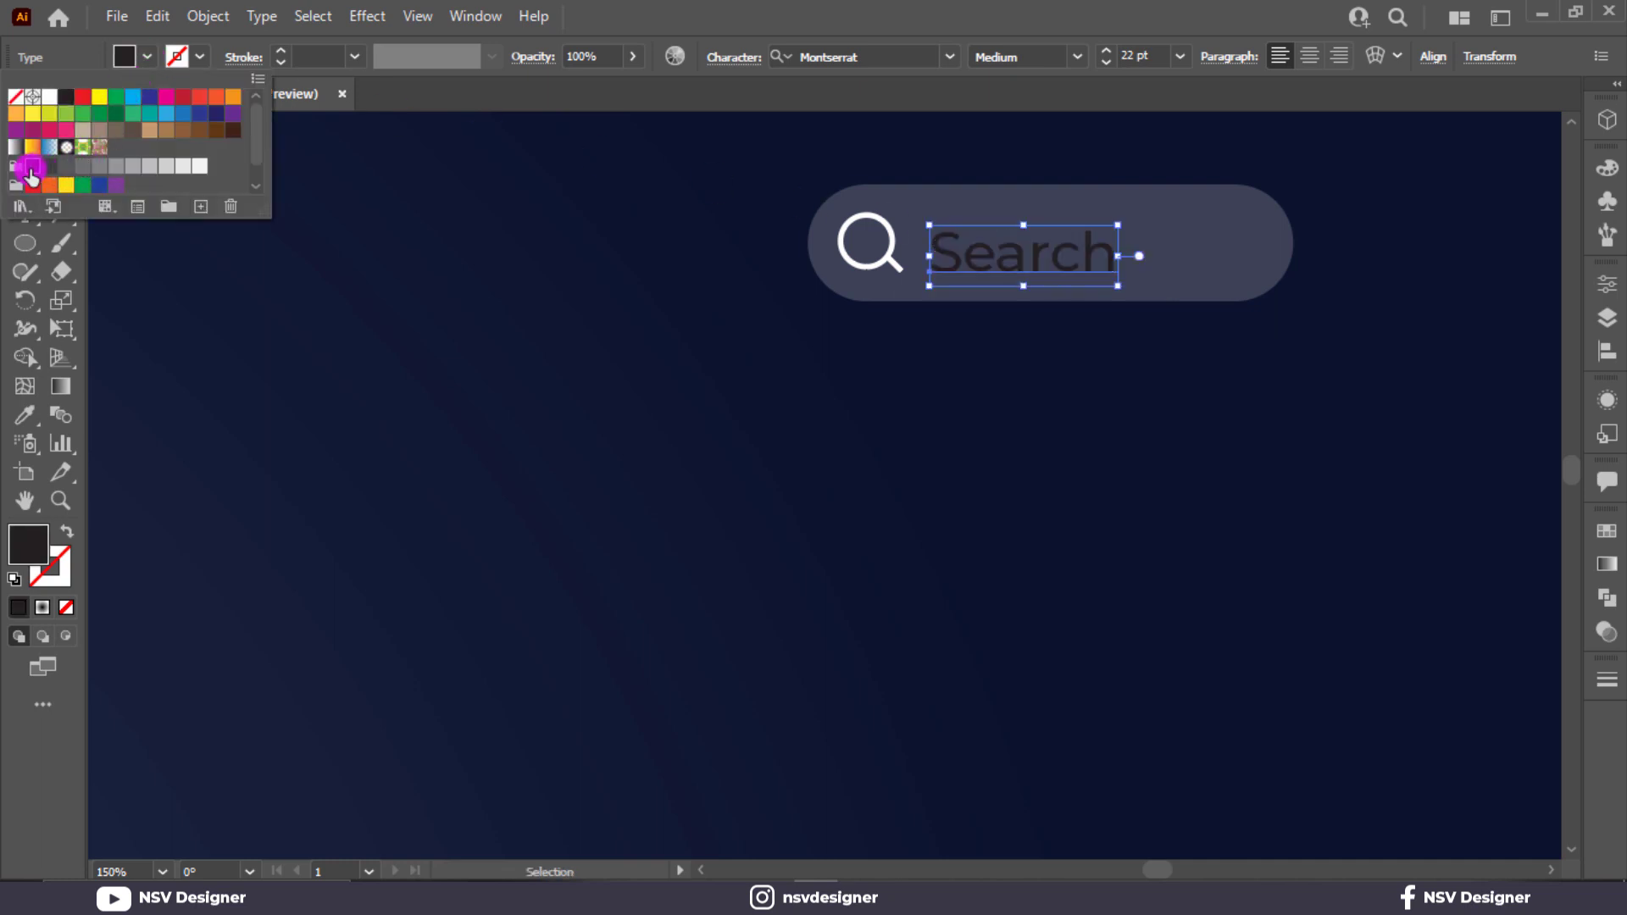
click(200, 165)
click(530, 302)
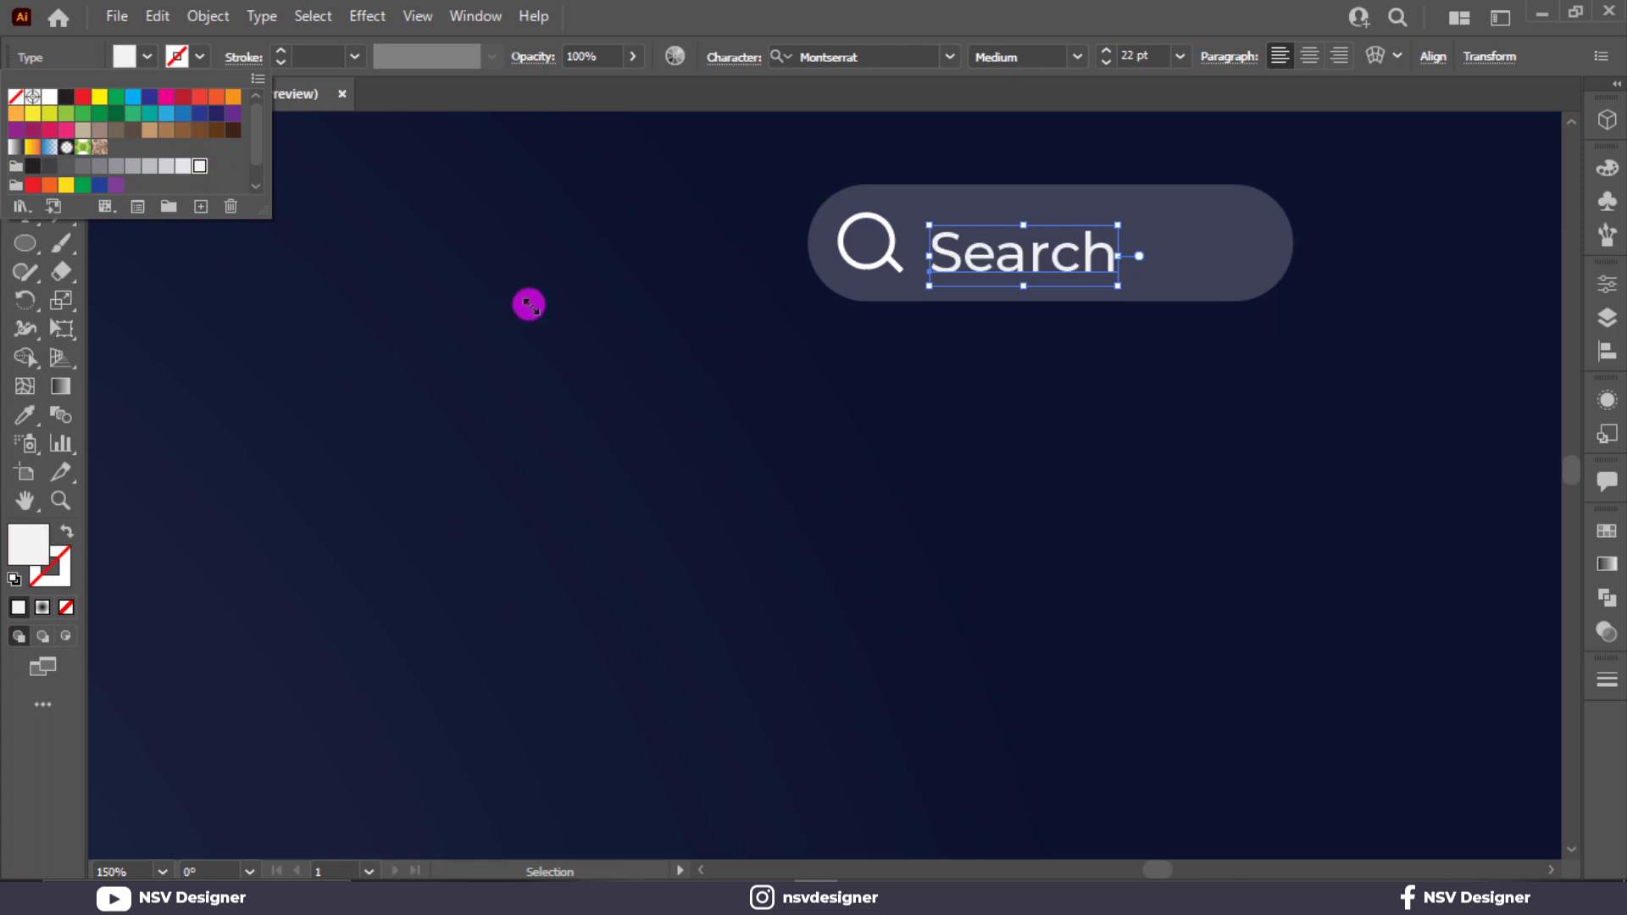
Step: Nudge the Search text up in the pill and vertically centre the magnifier, text and pill with each other
drag(1001, 271, 1040, 257)
drag(650, 222, 1117, 317)
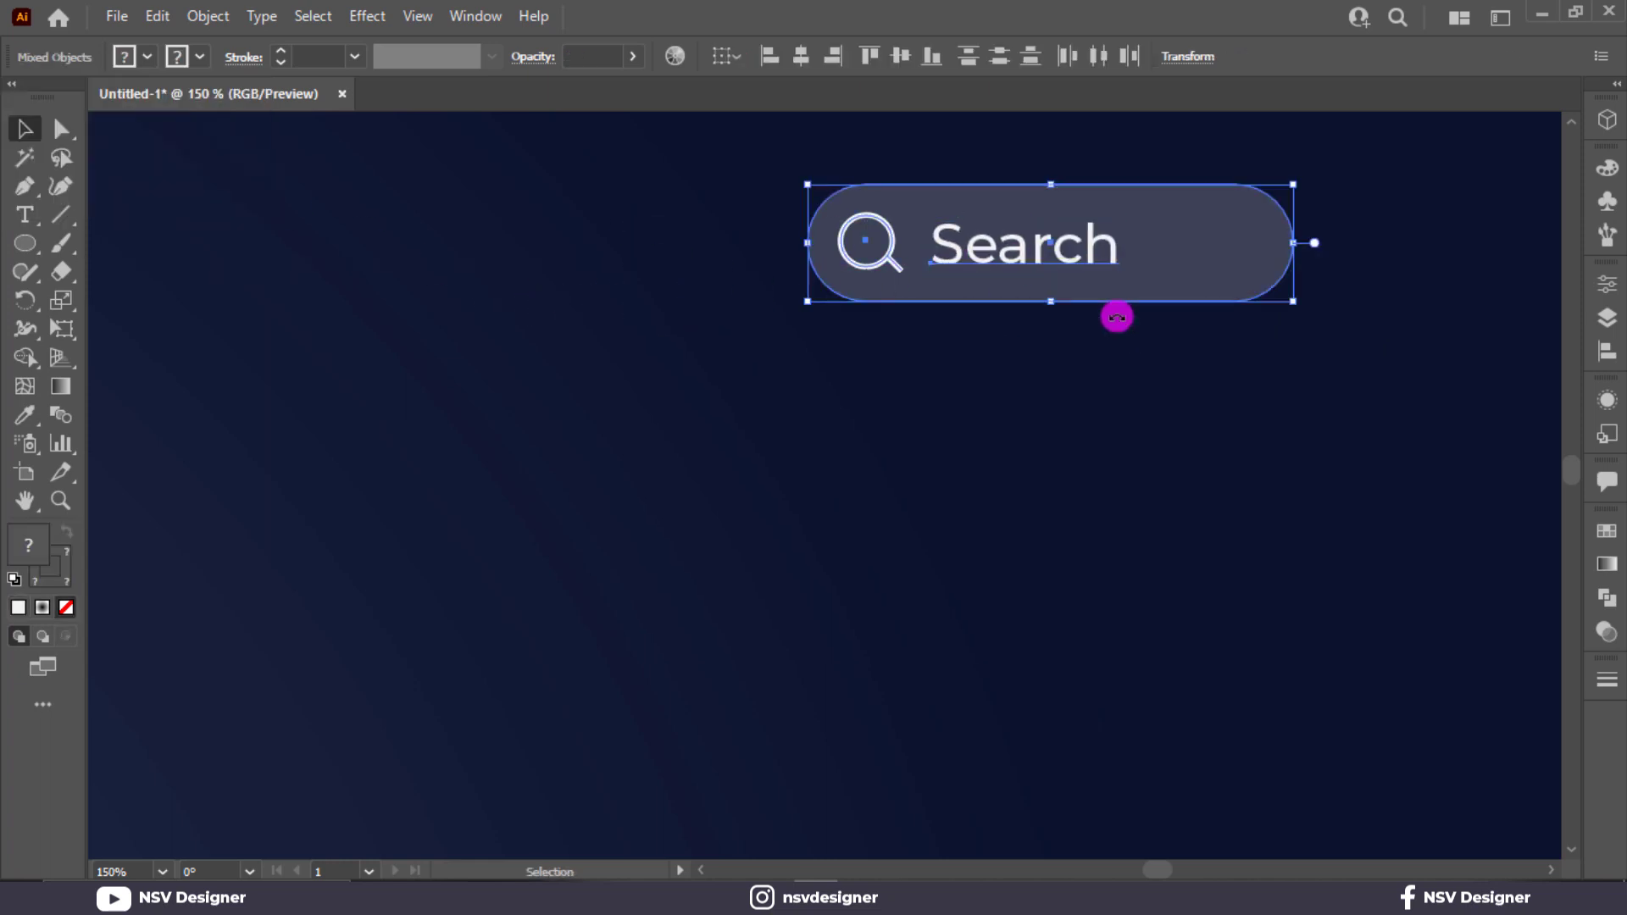
click(897, 56)
click(600, 298)
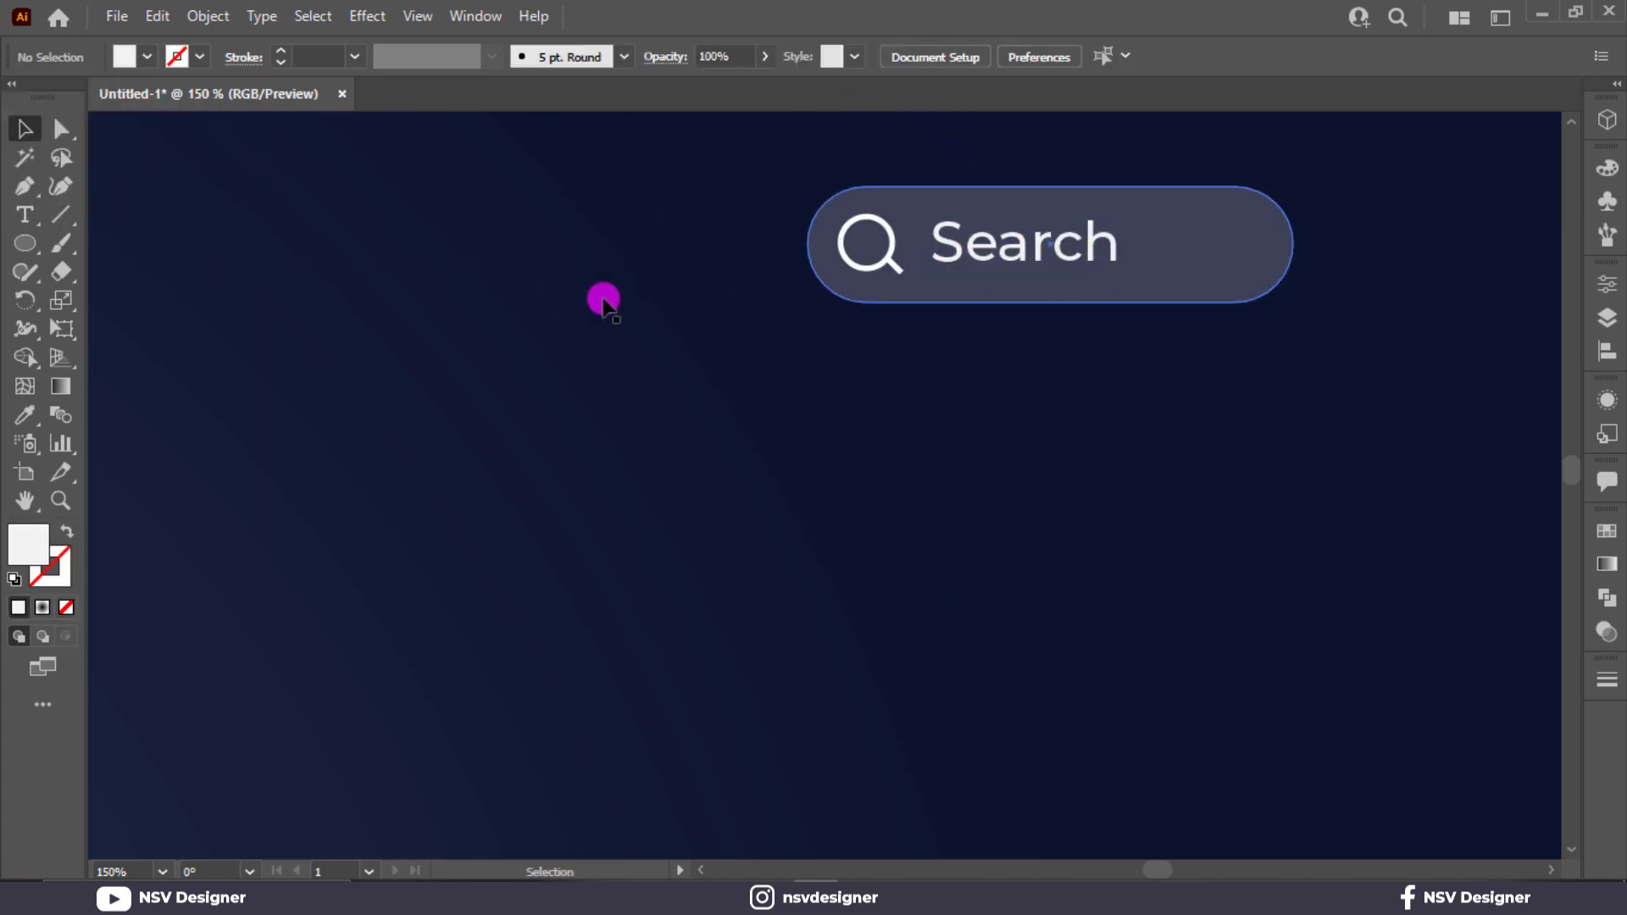
Step: Group the pill, magnifier and Search text, and move the group slightly left to leave room before the artboard's right edge
drag(1081, 423, 795, 410)
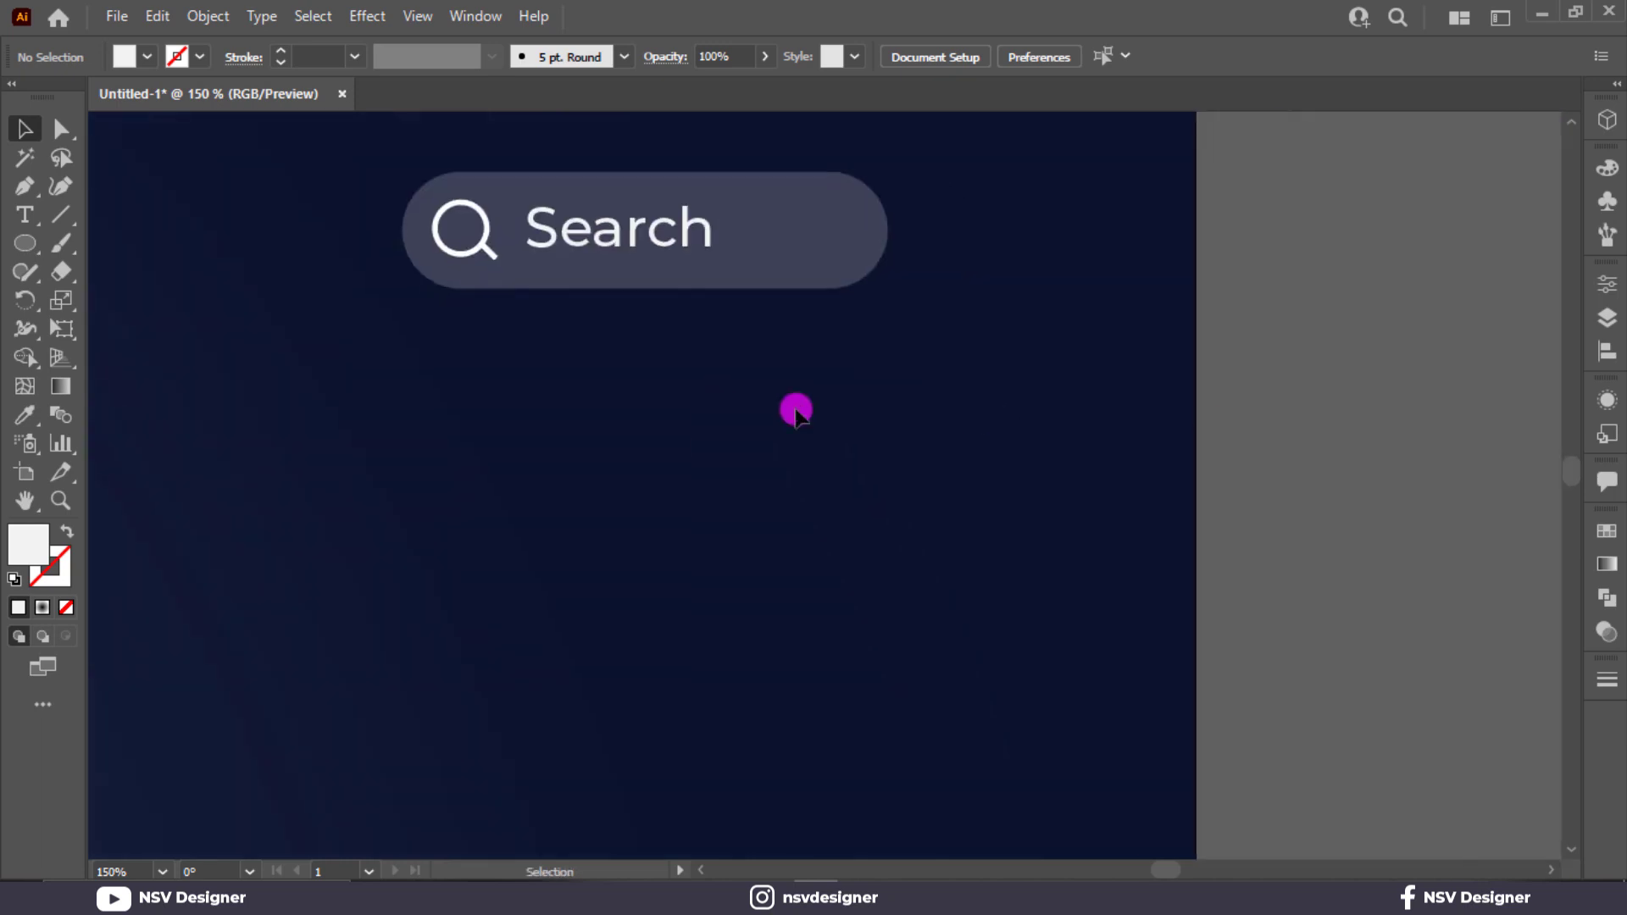
key(ctrl+0)
drag(1313, 243, 1313, 244)
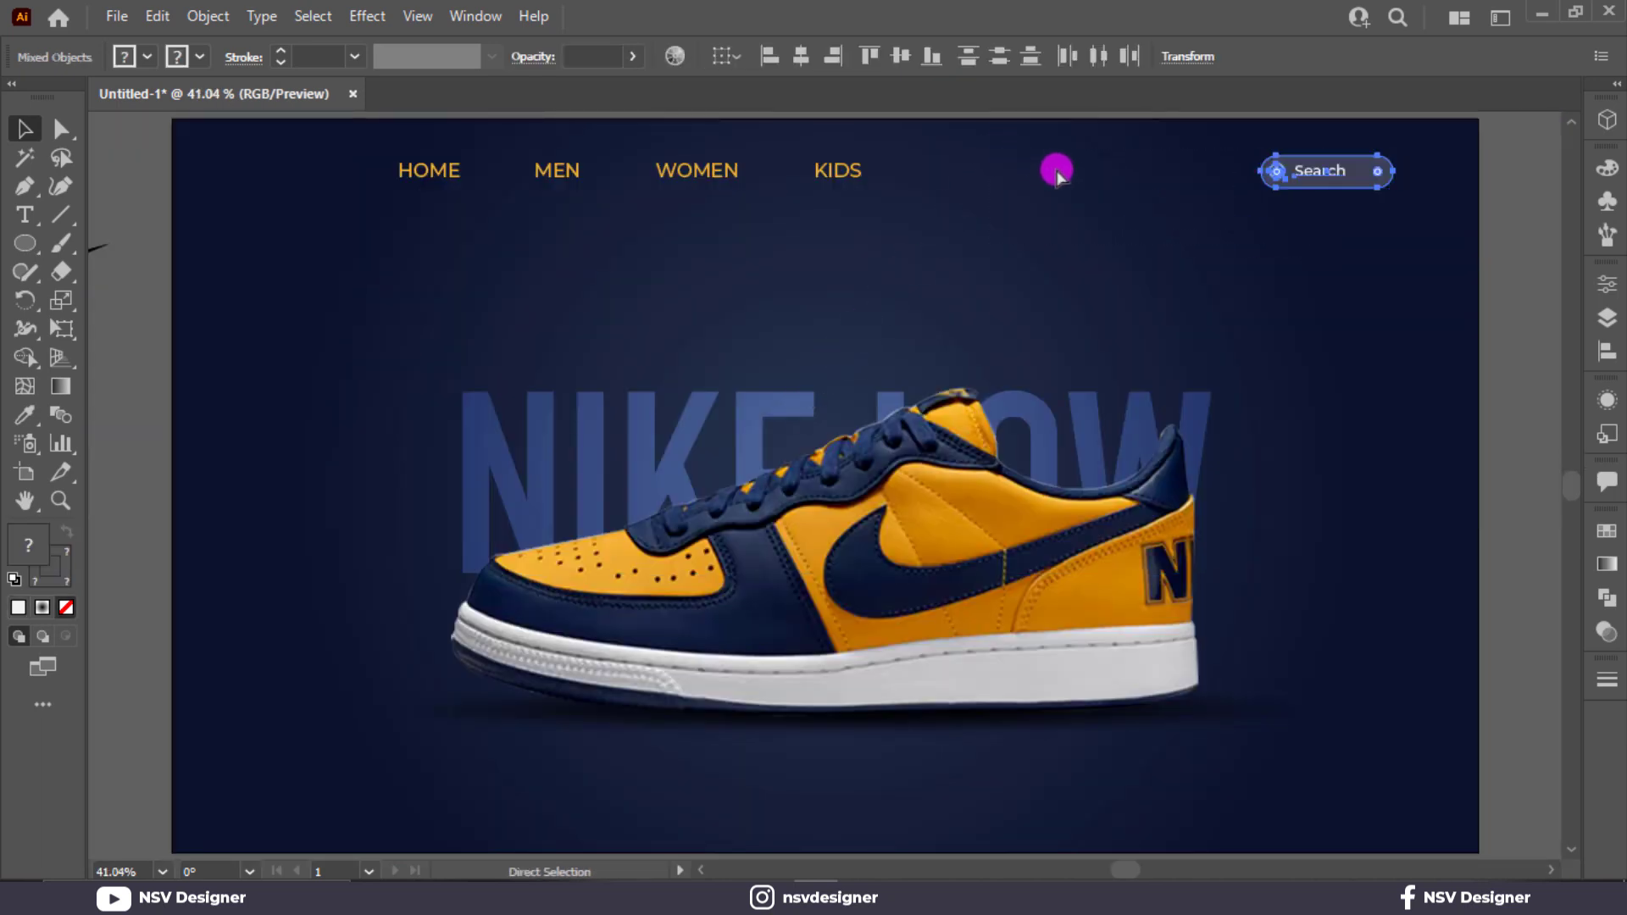
click(1335, 254)
click(1361, 163)
double_click(1366, 171)
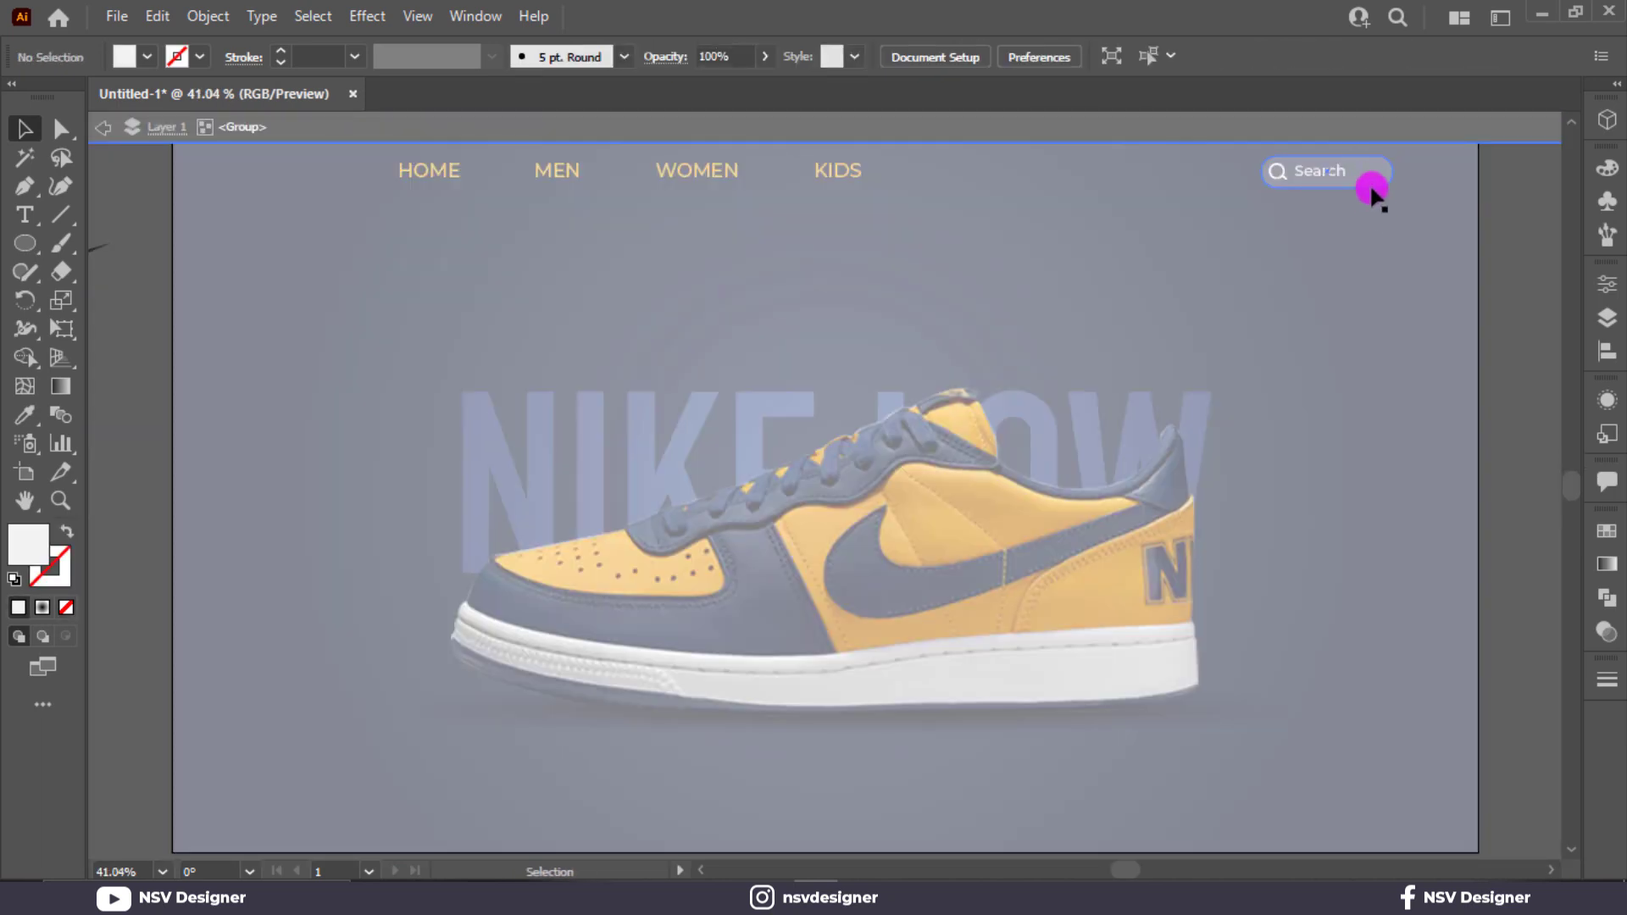
double_click(1378, 216)
drag(1373, 176, 1335, 181)
click(1305, 254)
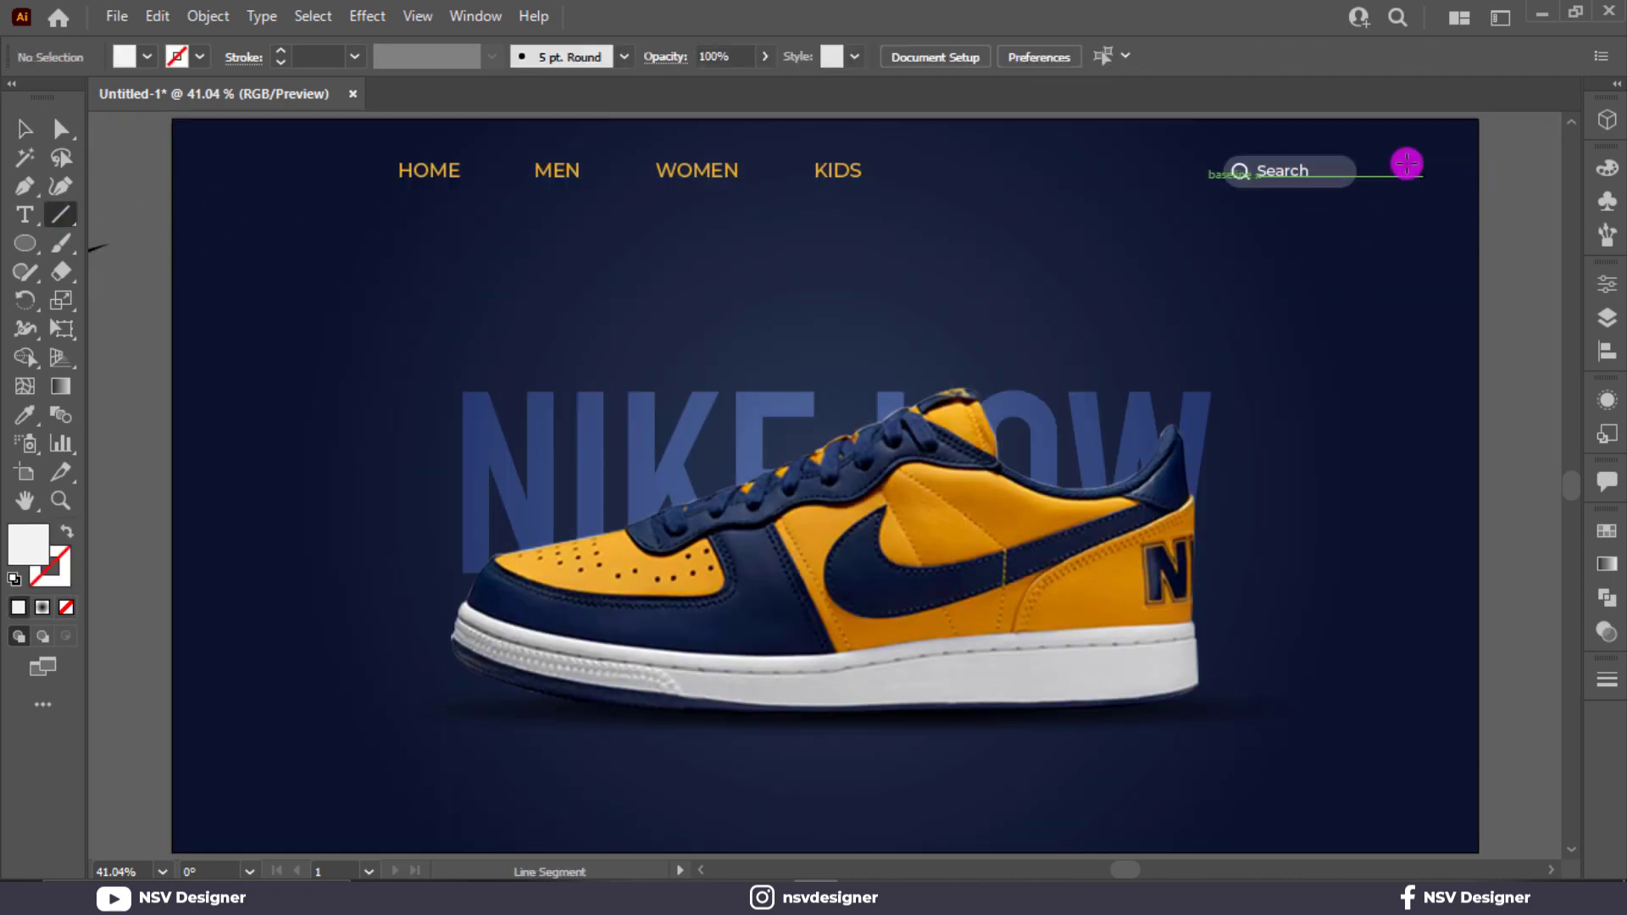
Step: Draw a short horizontal line between the Search pill and the artboard's right edge
drag(1407, 163, 1443, 163)
click(26, 129)
click(1233, 288)
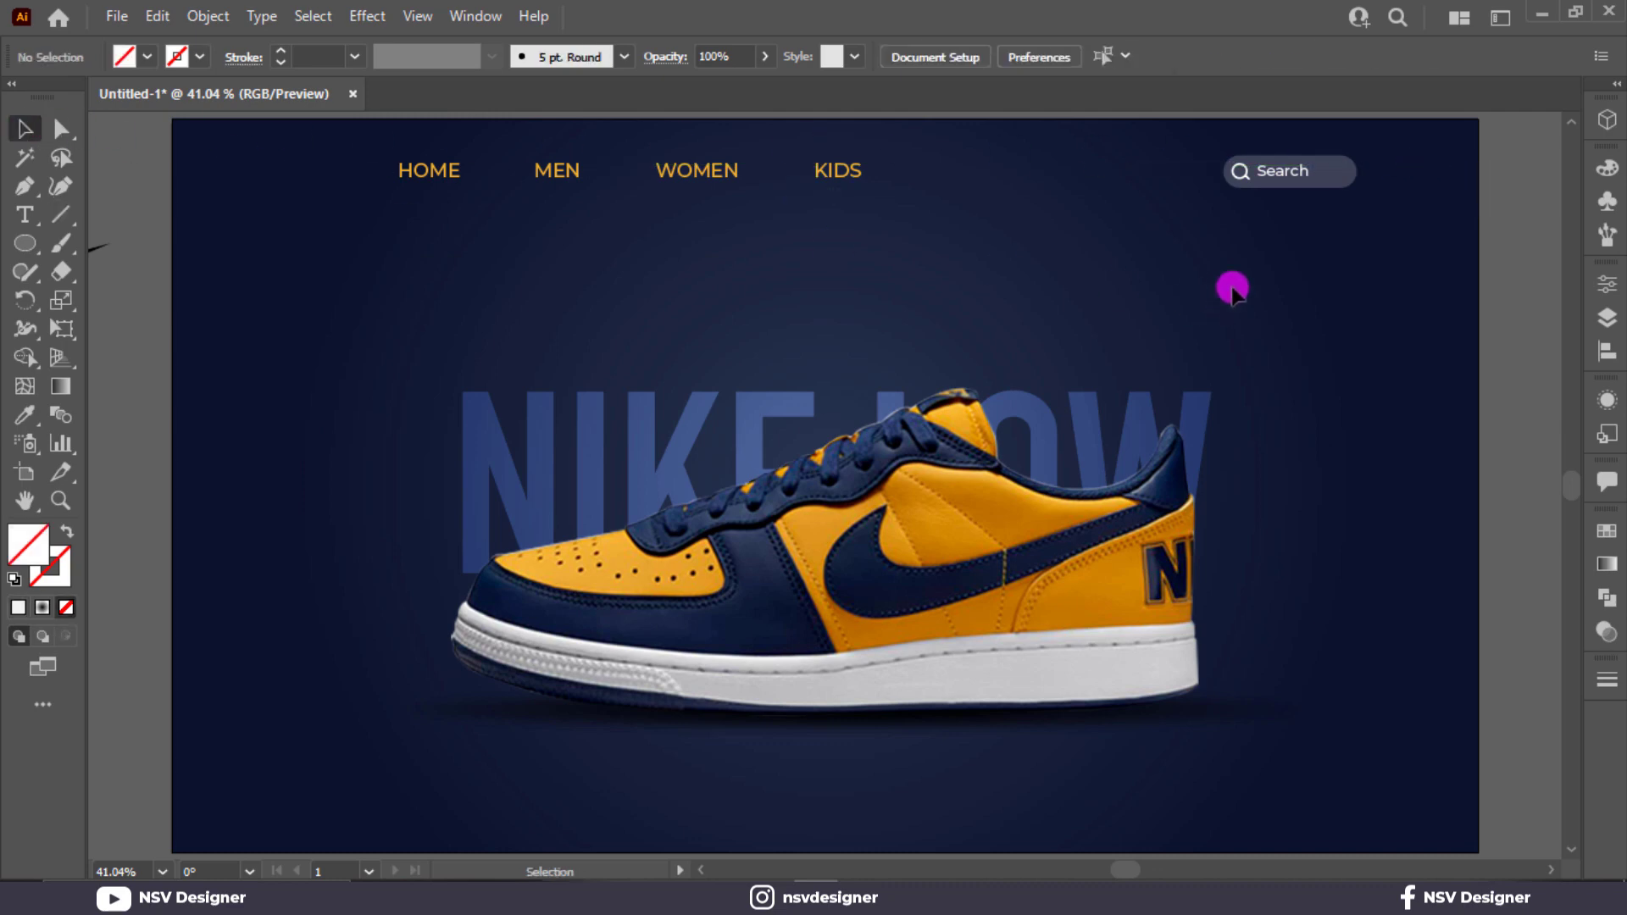
Step: Apply the yellow of the HOME menu text to the short line with the Eyedropper
click(1423, 163)
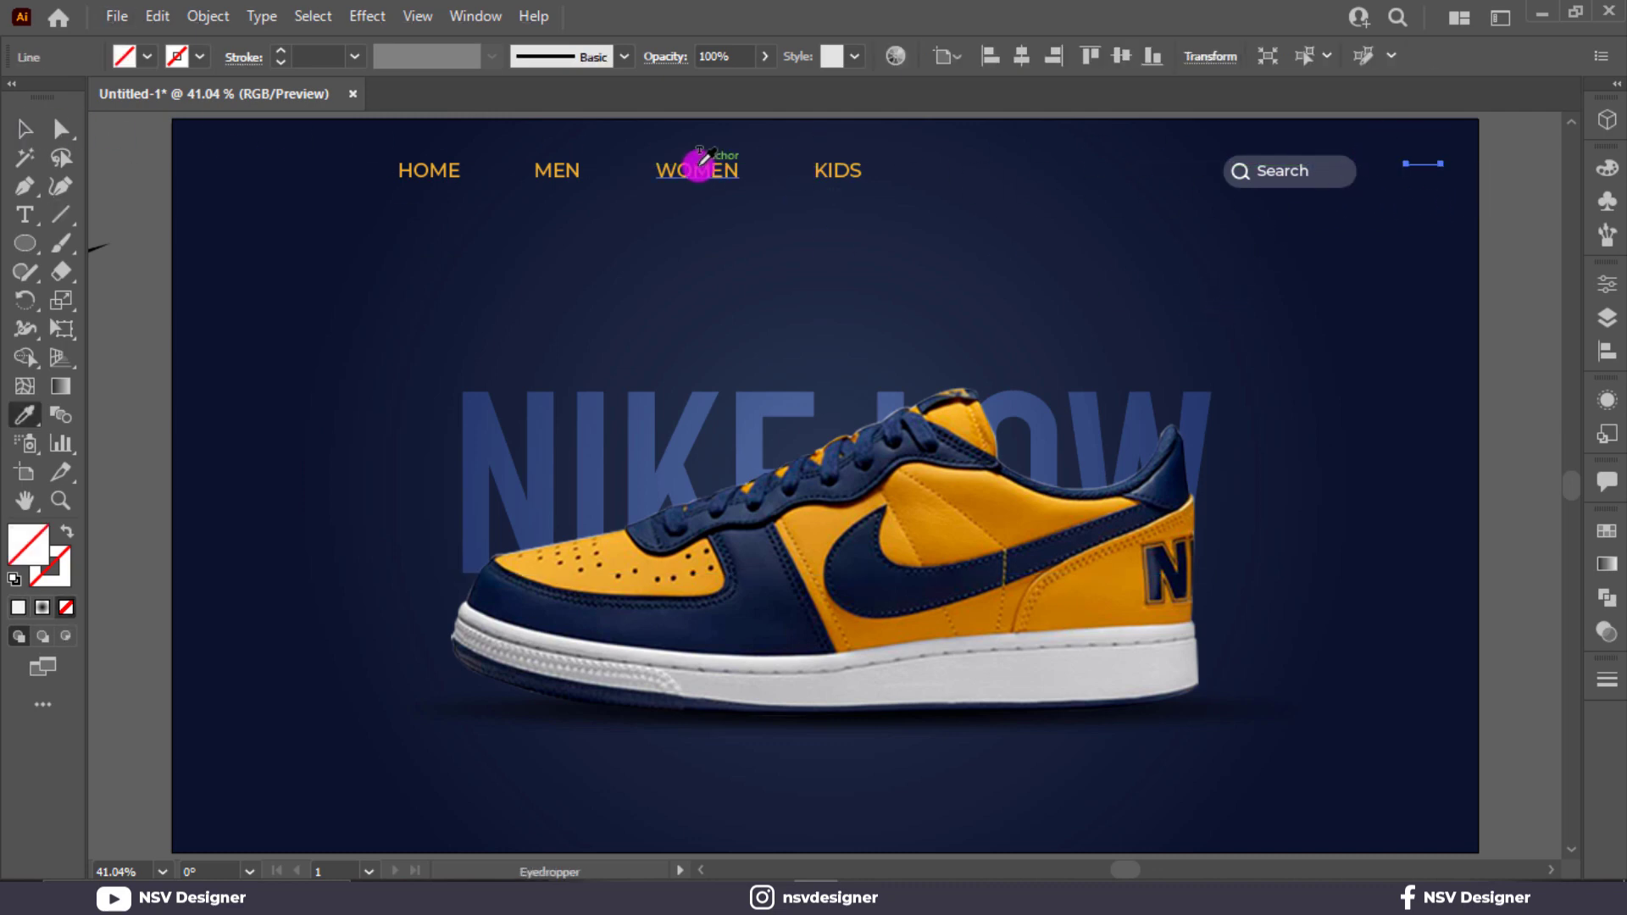
key(i)
click(449, 161)
click(30, 134)
click(1452, 195)
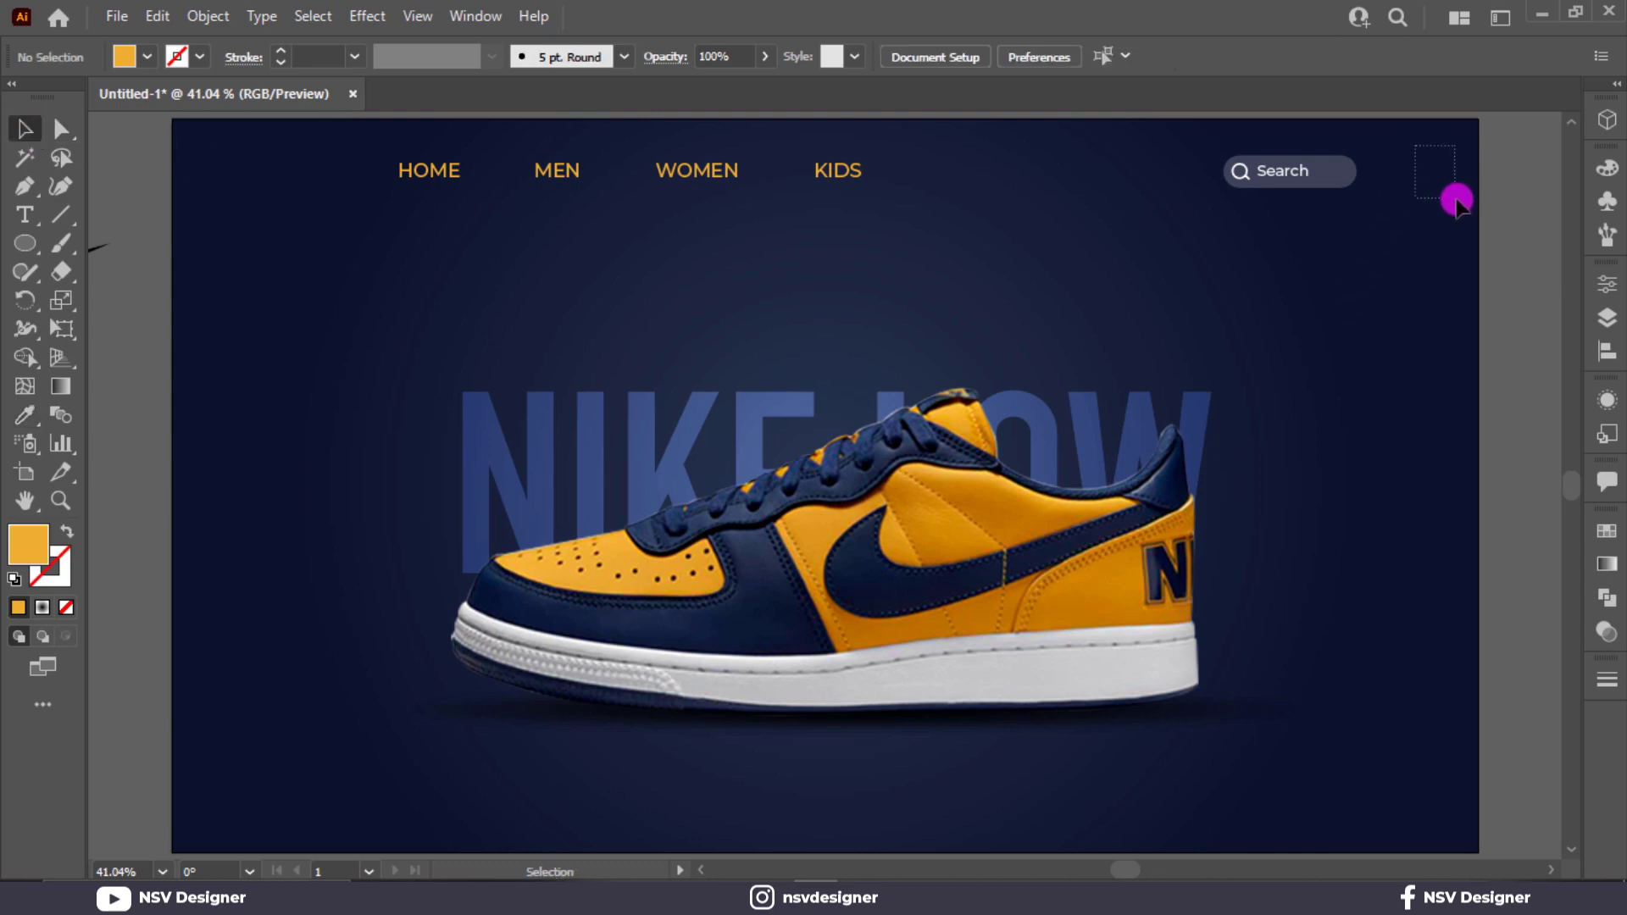
Step: Give the short line a white 1 pt stroke
click(1424, 164)
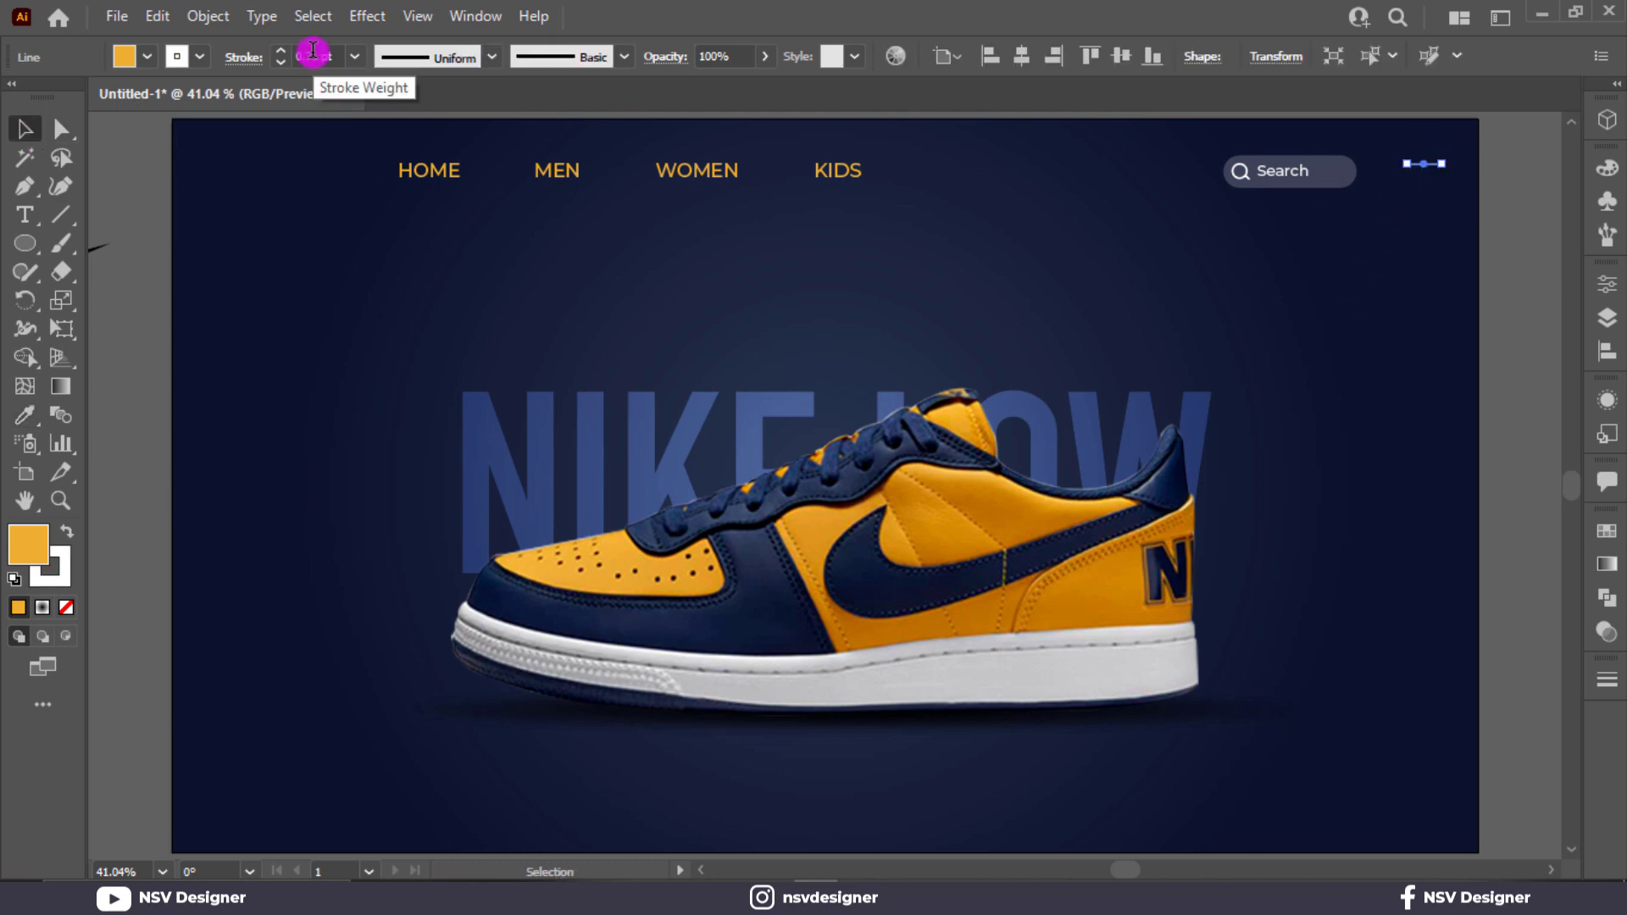
click(354, 56)
click(373, 152)
click(1362, 315)
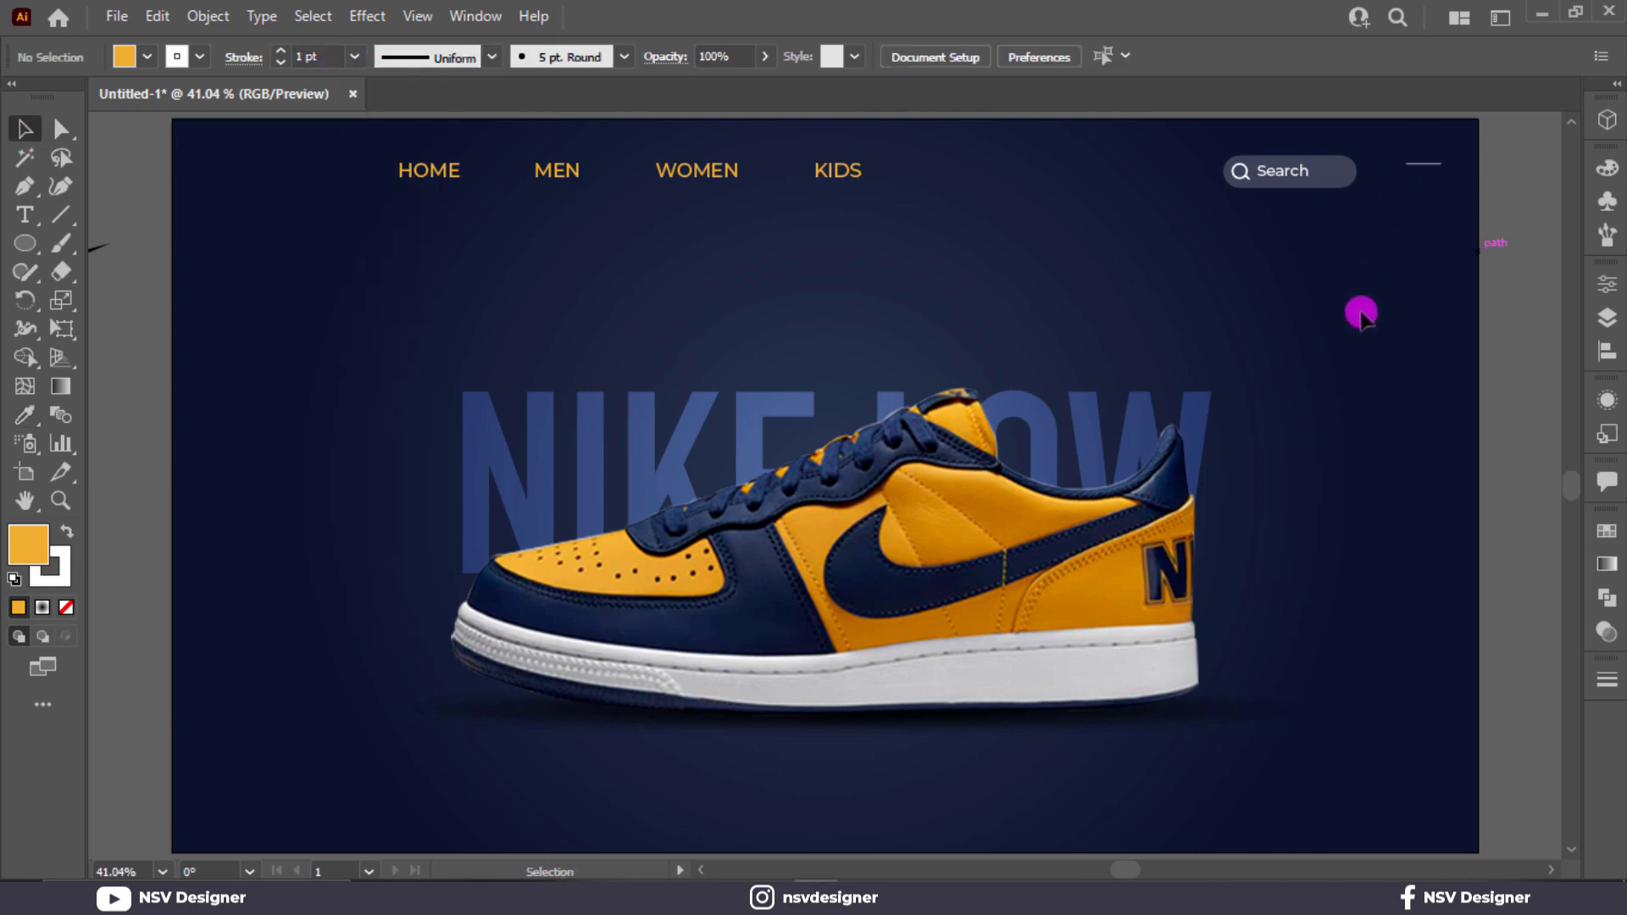
Step: Swap the line's fill and stroke colours to make its stroke yellow, with a weight of 3 pt and no fill
click(1435, 166)
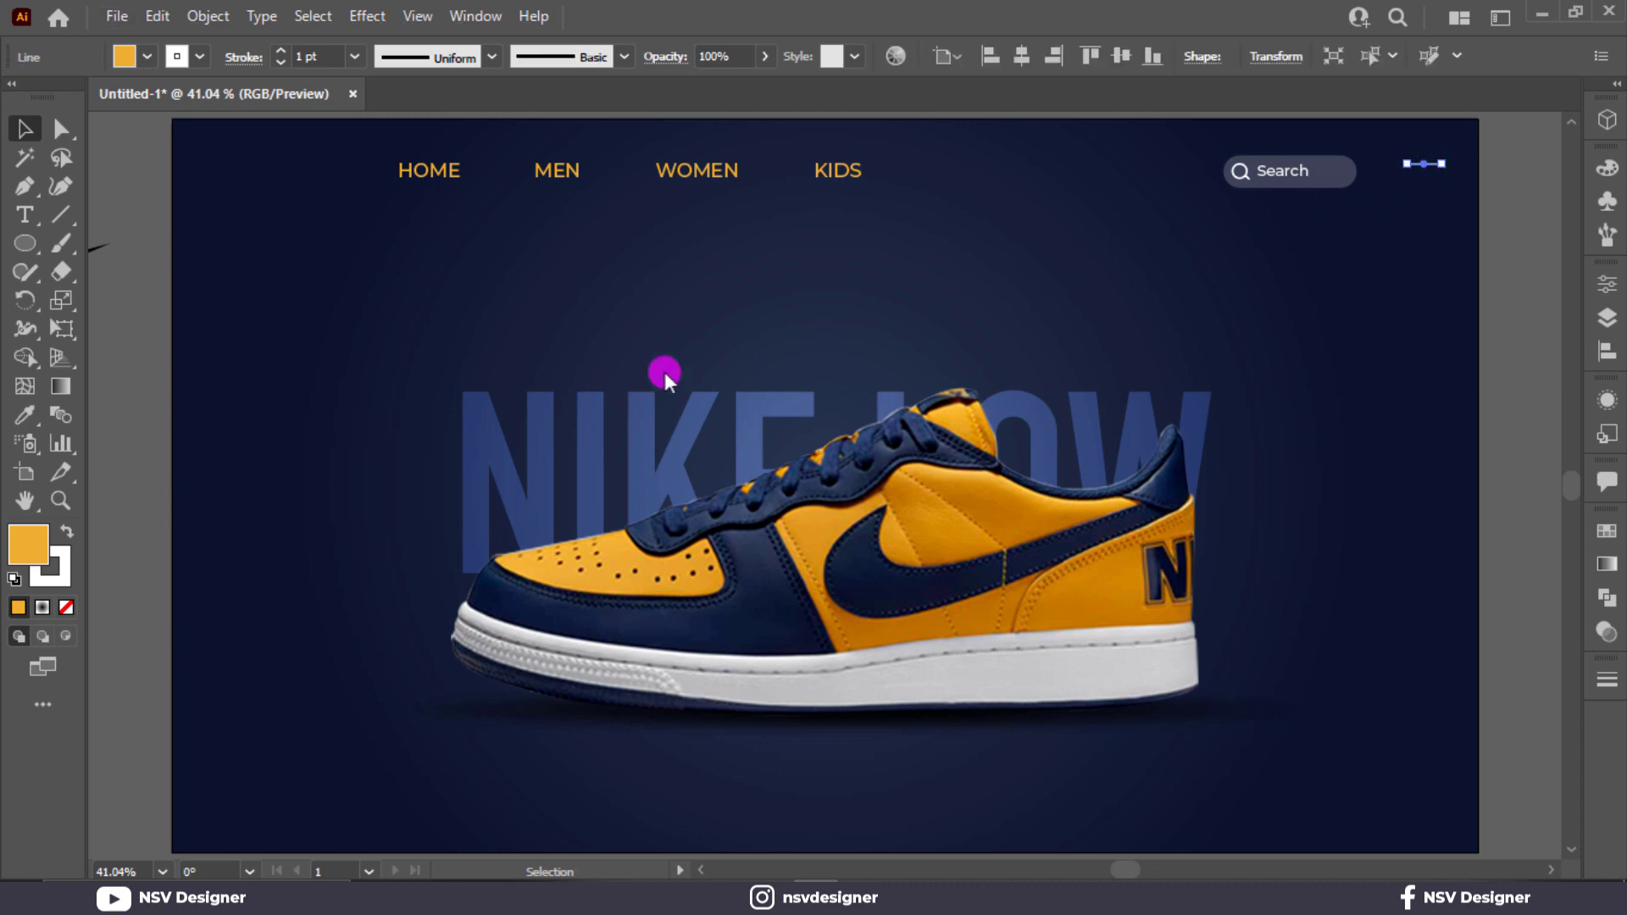
click(68, 536)
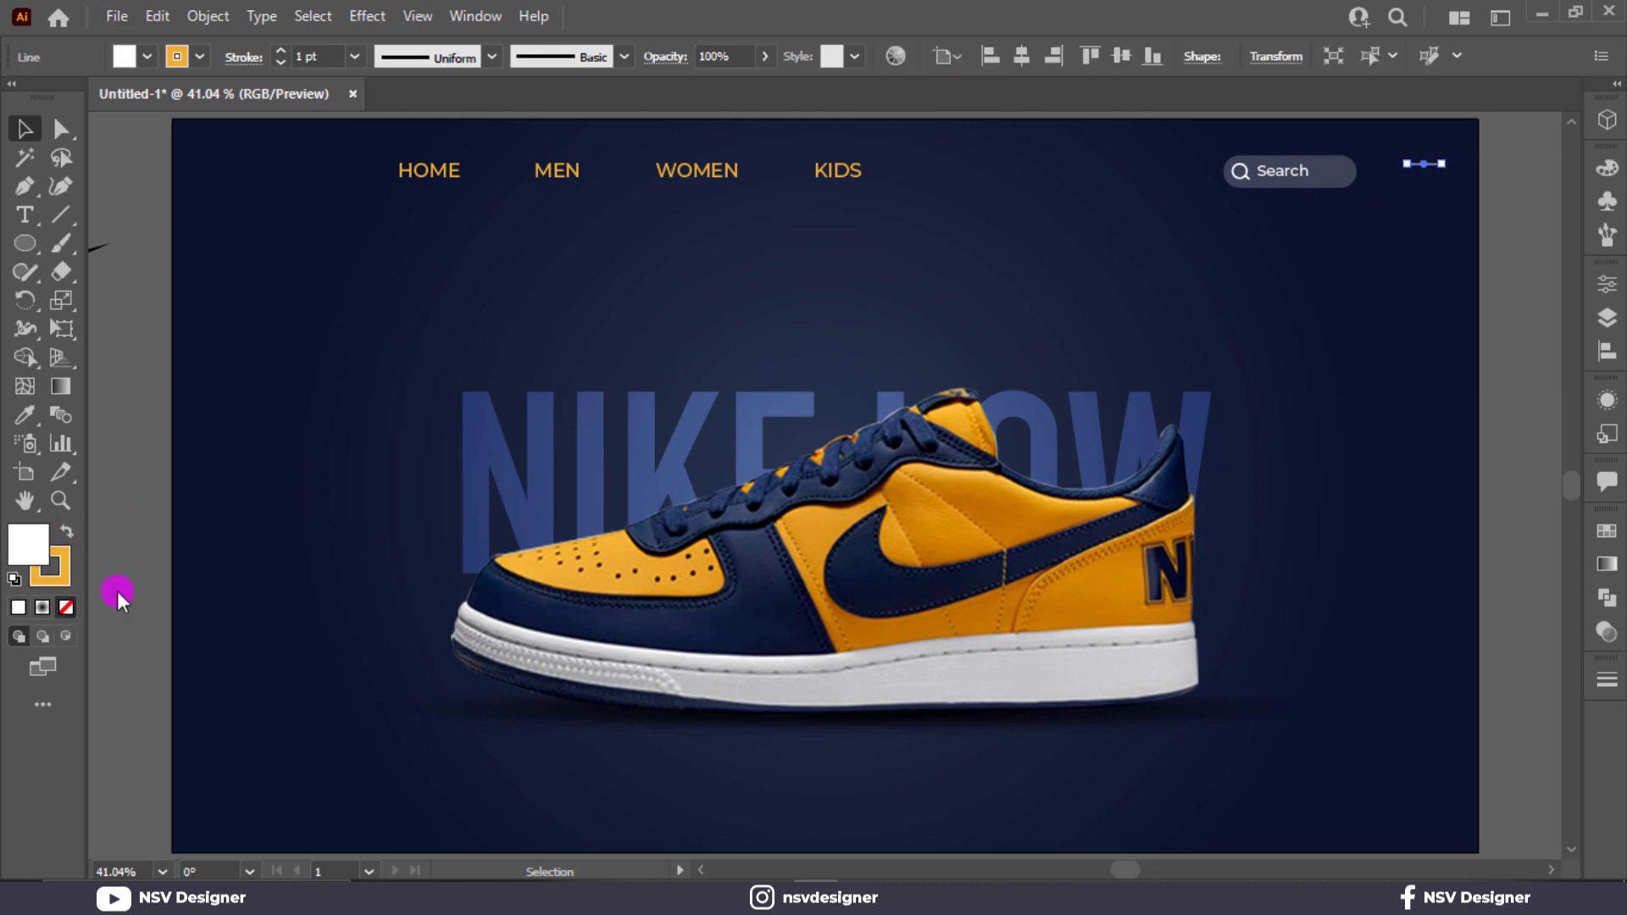
click(1082, 357)
click(1387, 227)
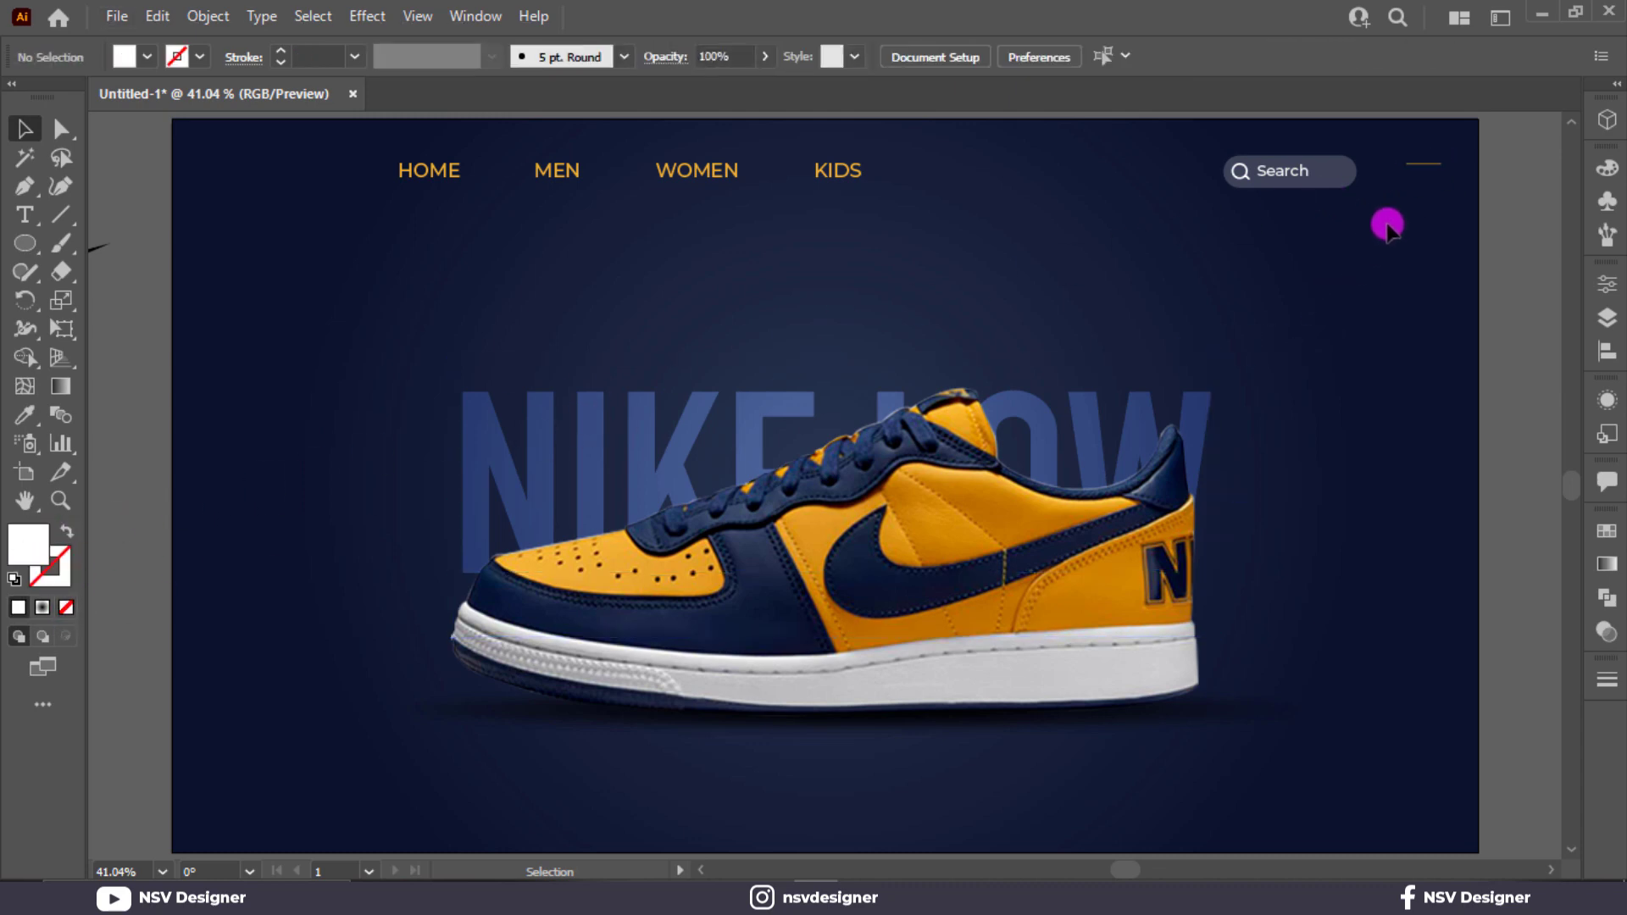
click(1421, 167)
click(1398, 308)
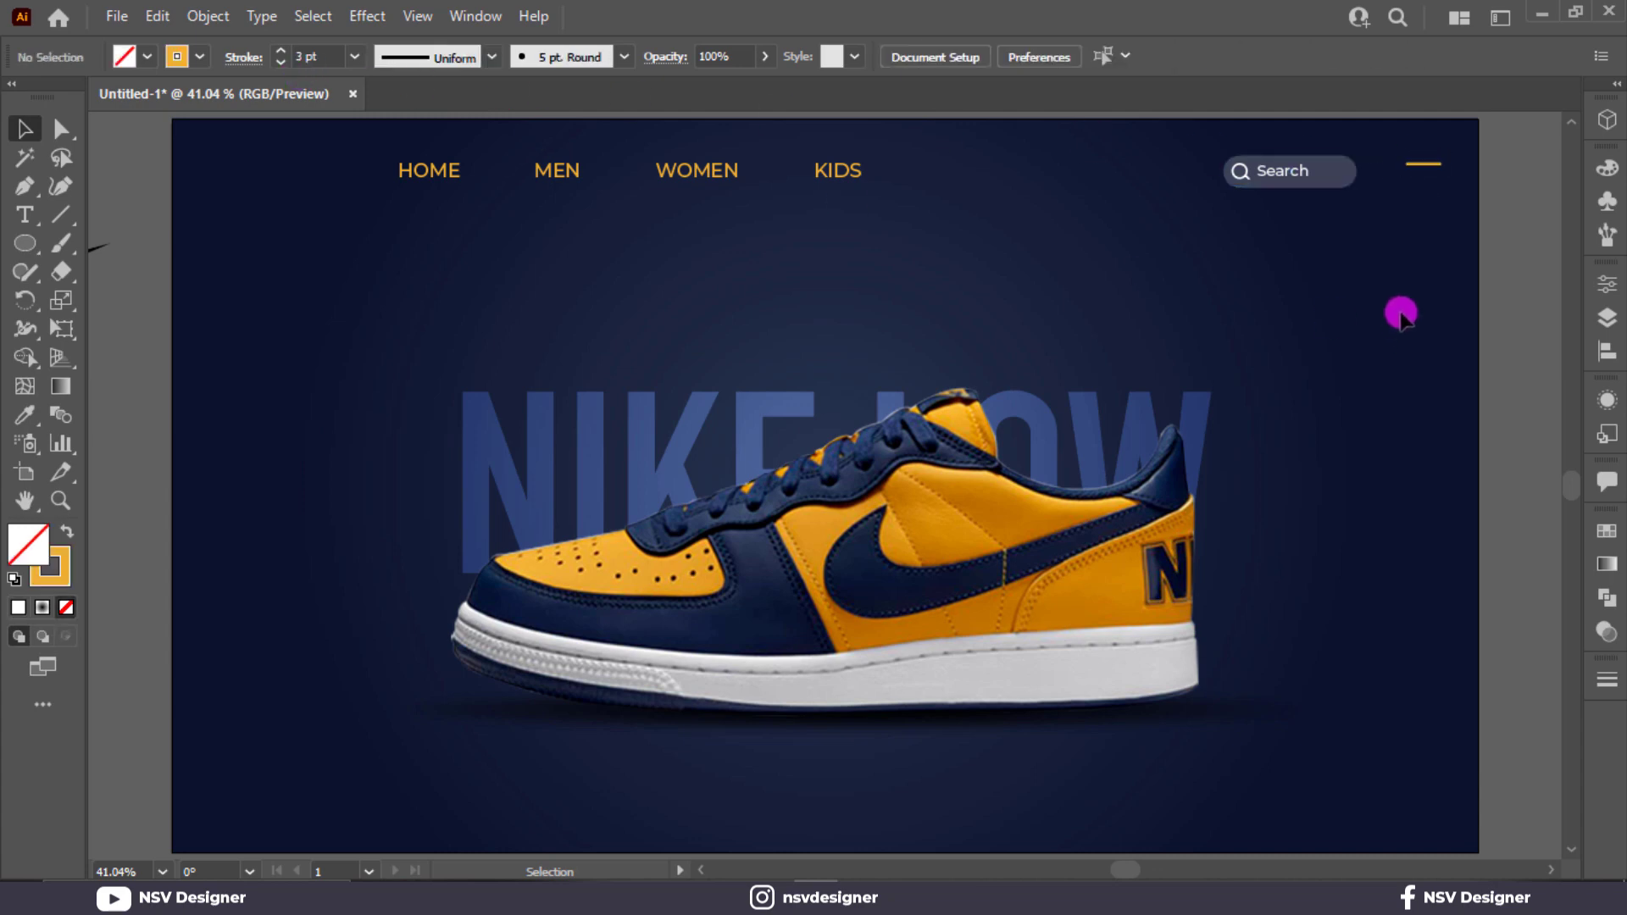
Step: Duplicate the yellow line downward twice at equal spacing to form a three-line menu icon
alt+scroll(1381, 296, up, 1)
drag(1369, 283, 1117, 367)
alt+scroll(1118, 367, up, 1)
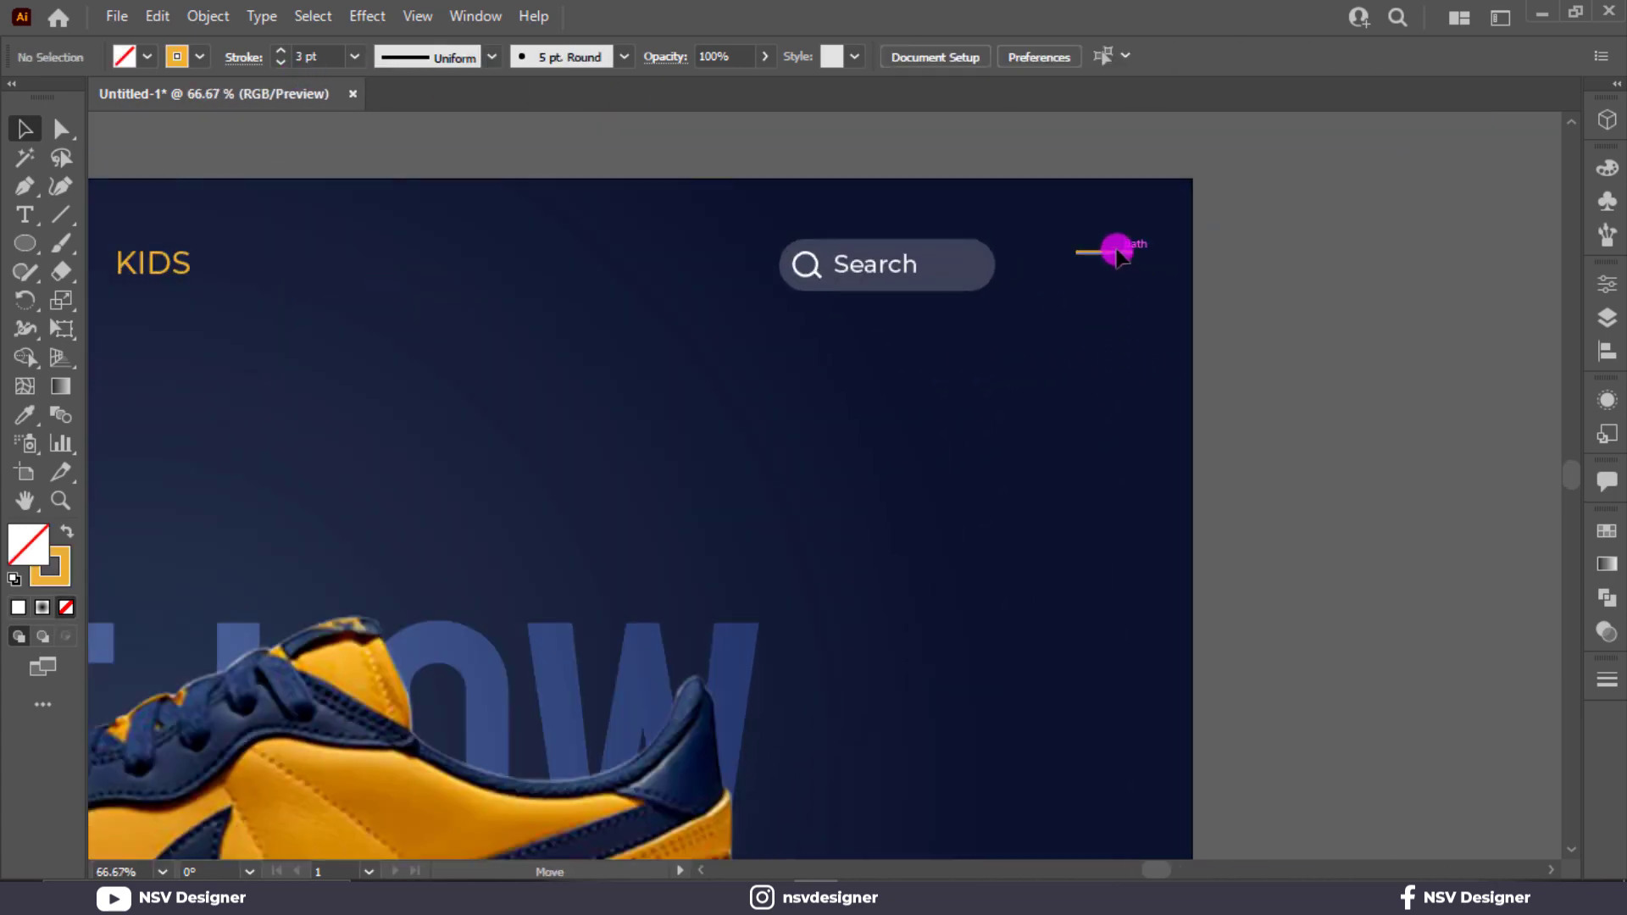
click(1116, 251)
alt+shift+drag(1111, 247, 1067, 307)
key(ctrl+d)
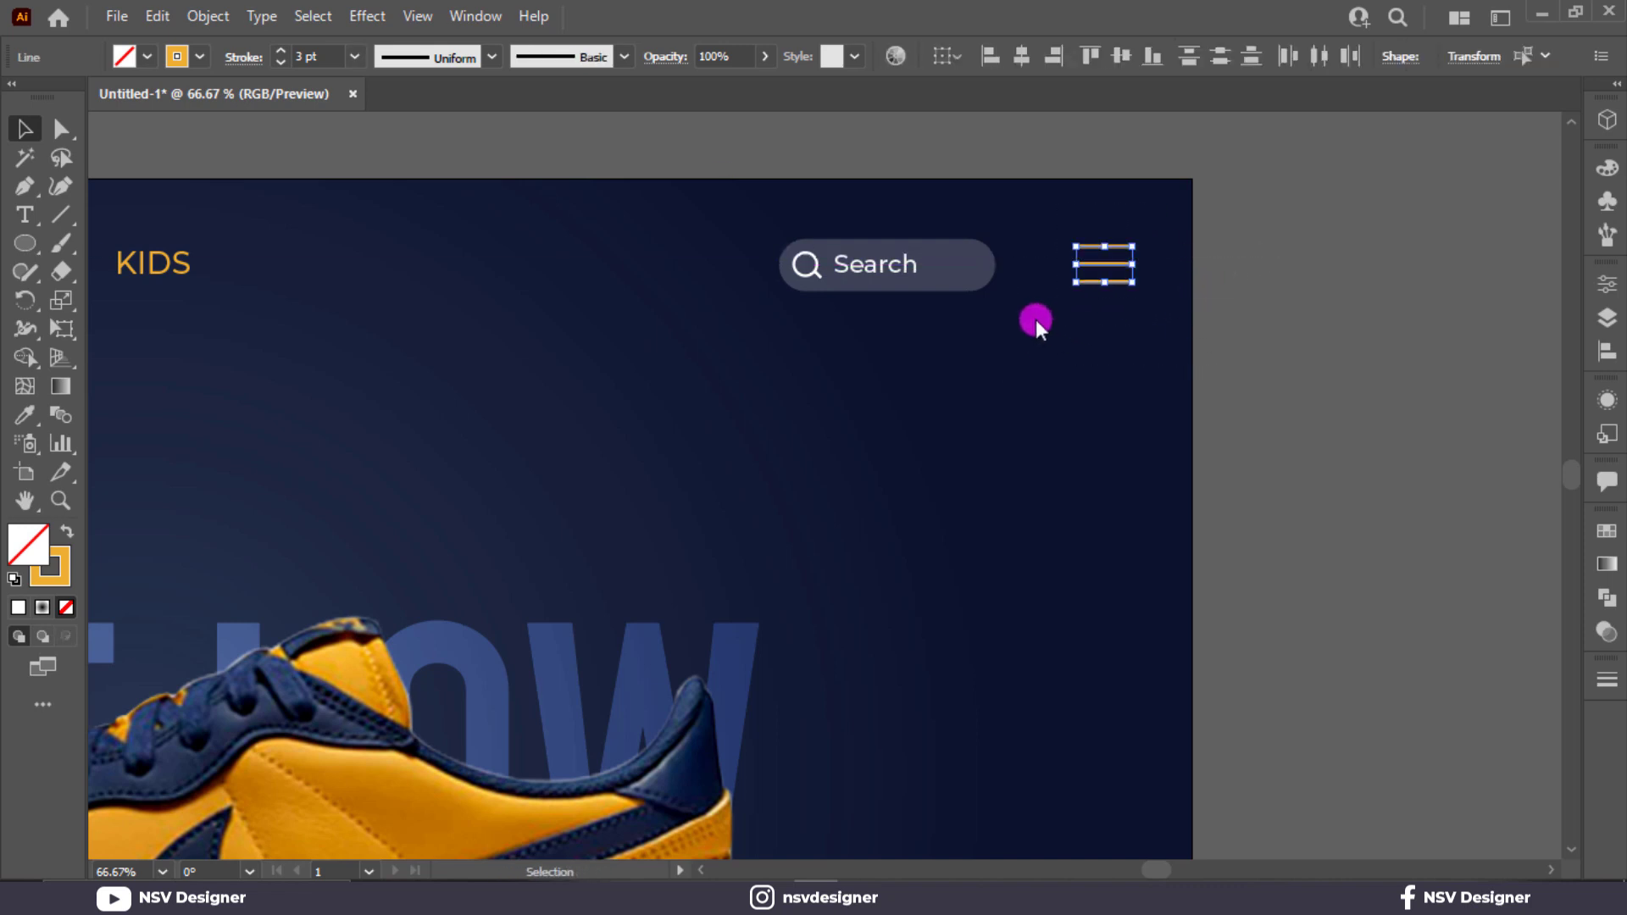
Step: Give the three lines of the menu icon round caps and group them
click(251, 61)
click(121, 112)
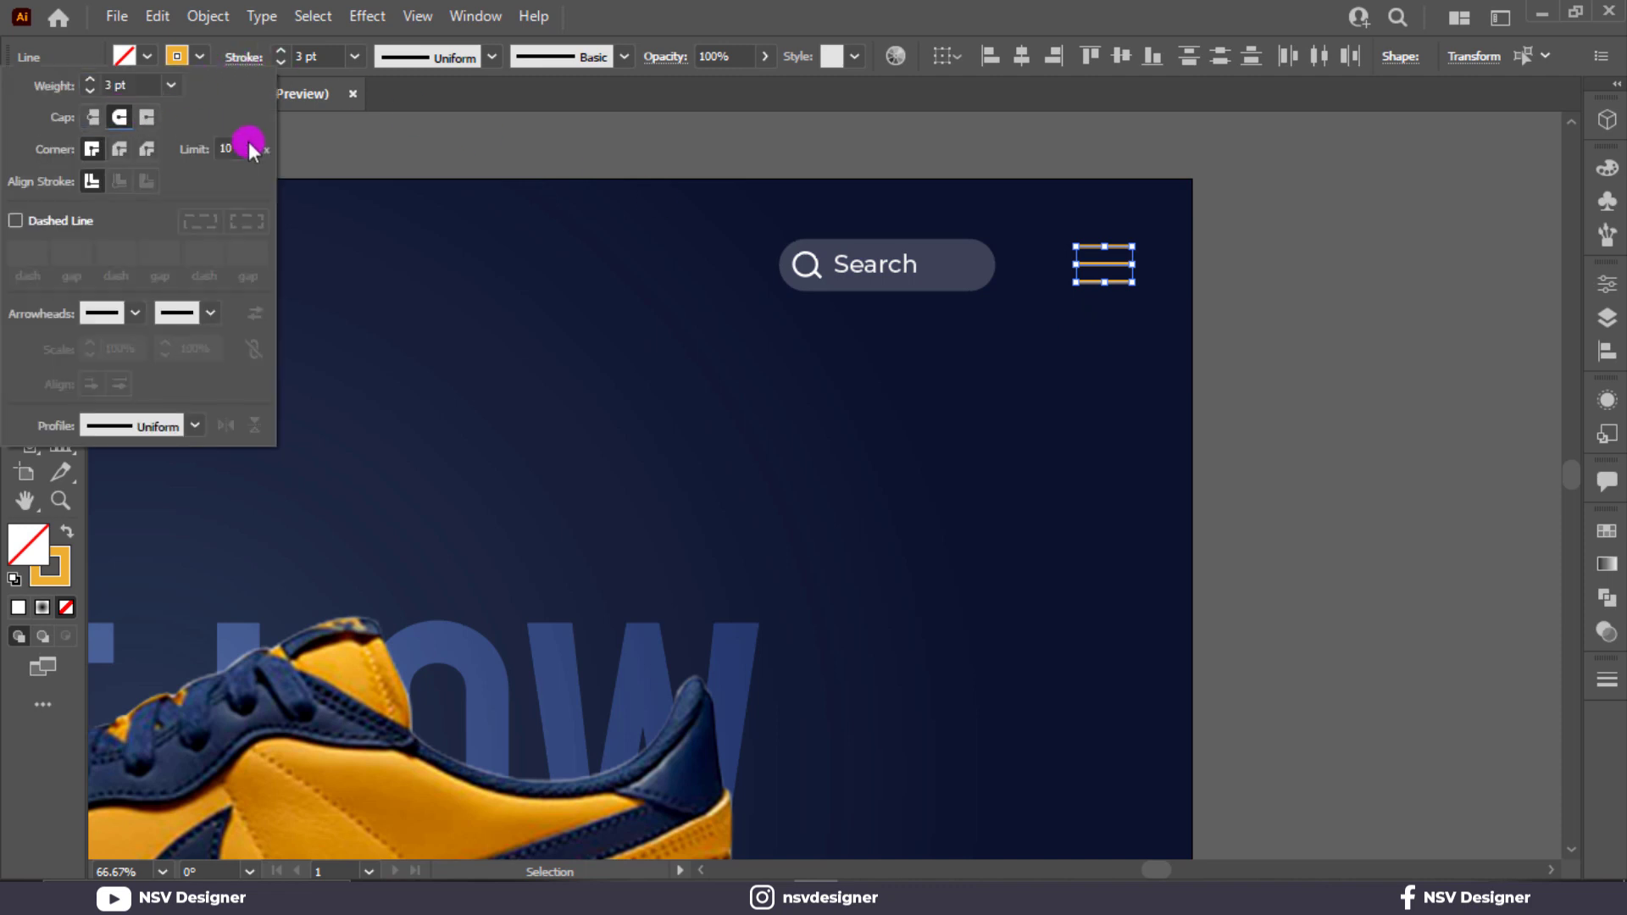
key(ctrl+g)
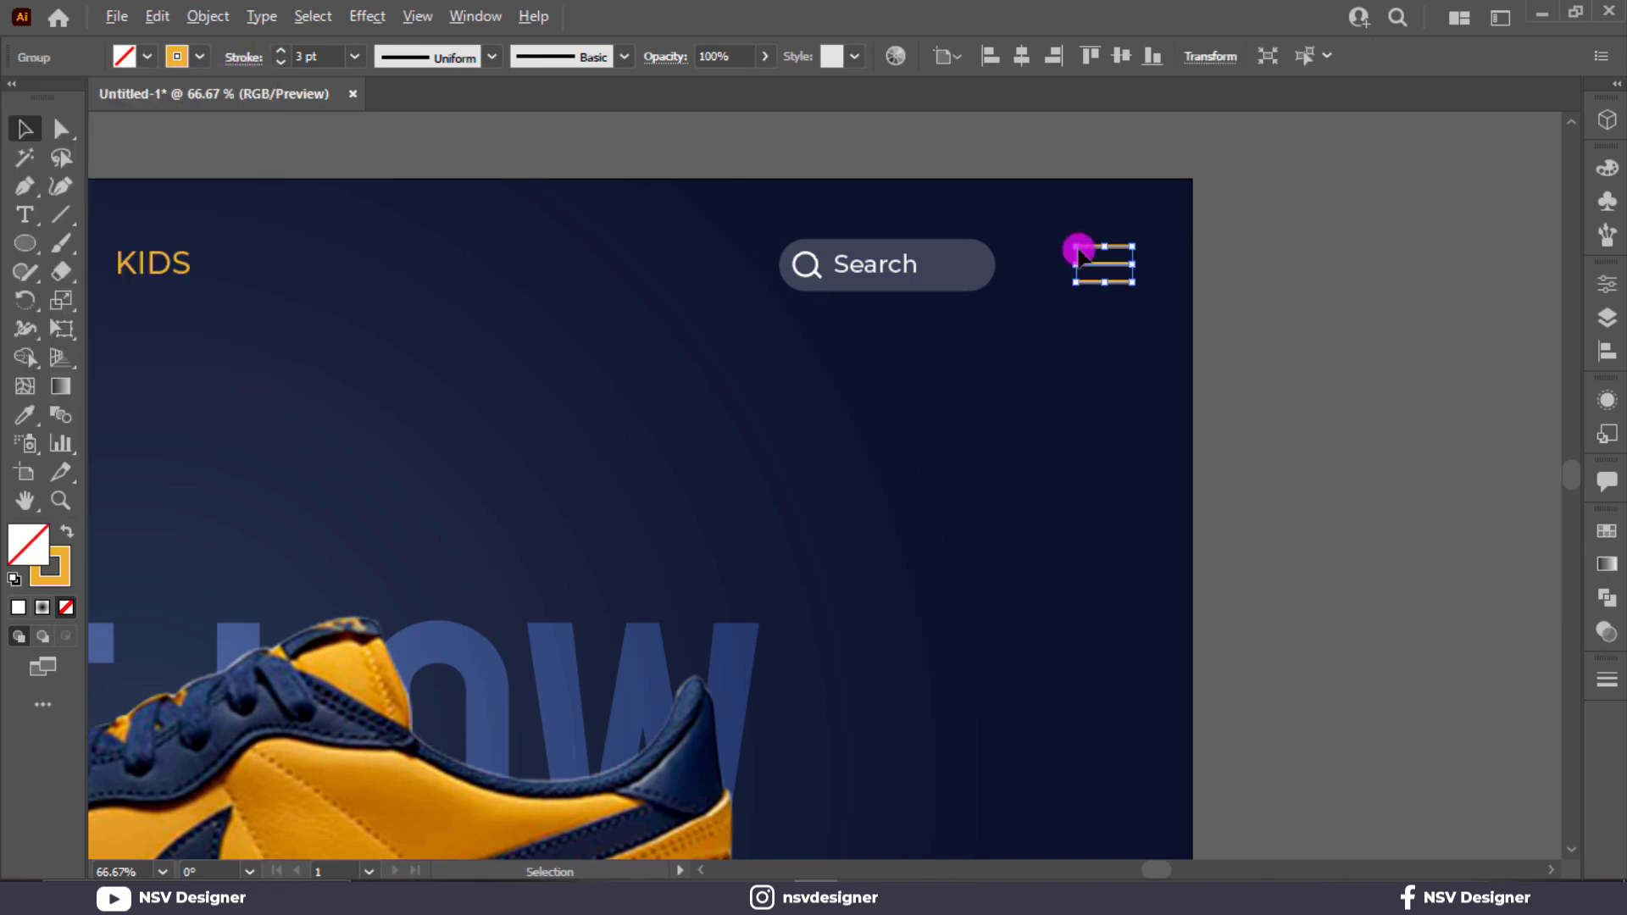
Step: Align the menu words, the search group and the three-line icon to a common vertical centre
scroll(1070, 258, down, 2)
drag(811, 380, 1030, 401)
drag(320, 303, 1447, 398)
click(888, 58)
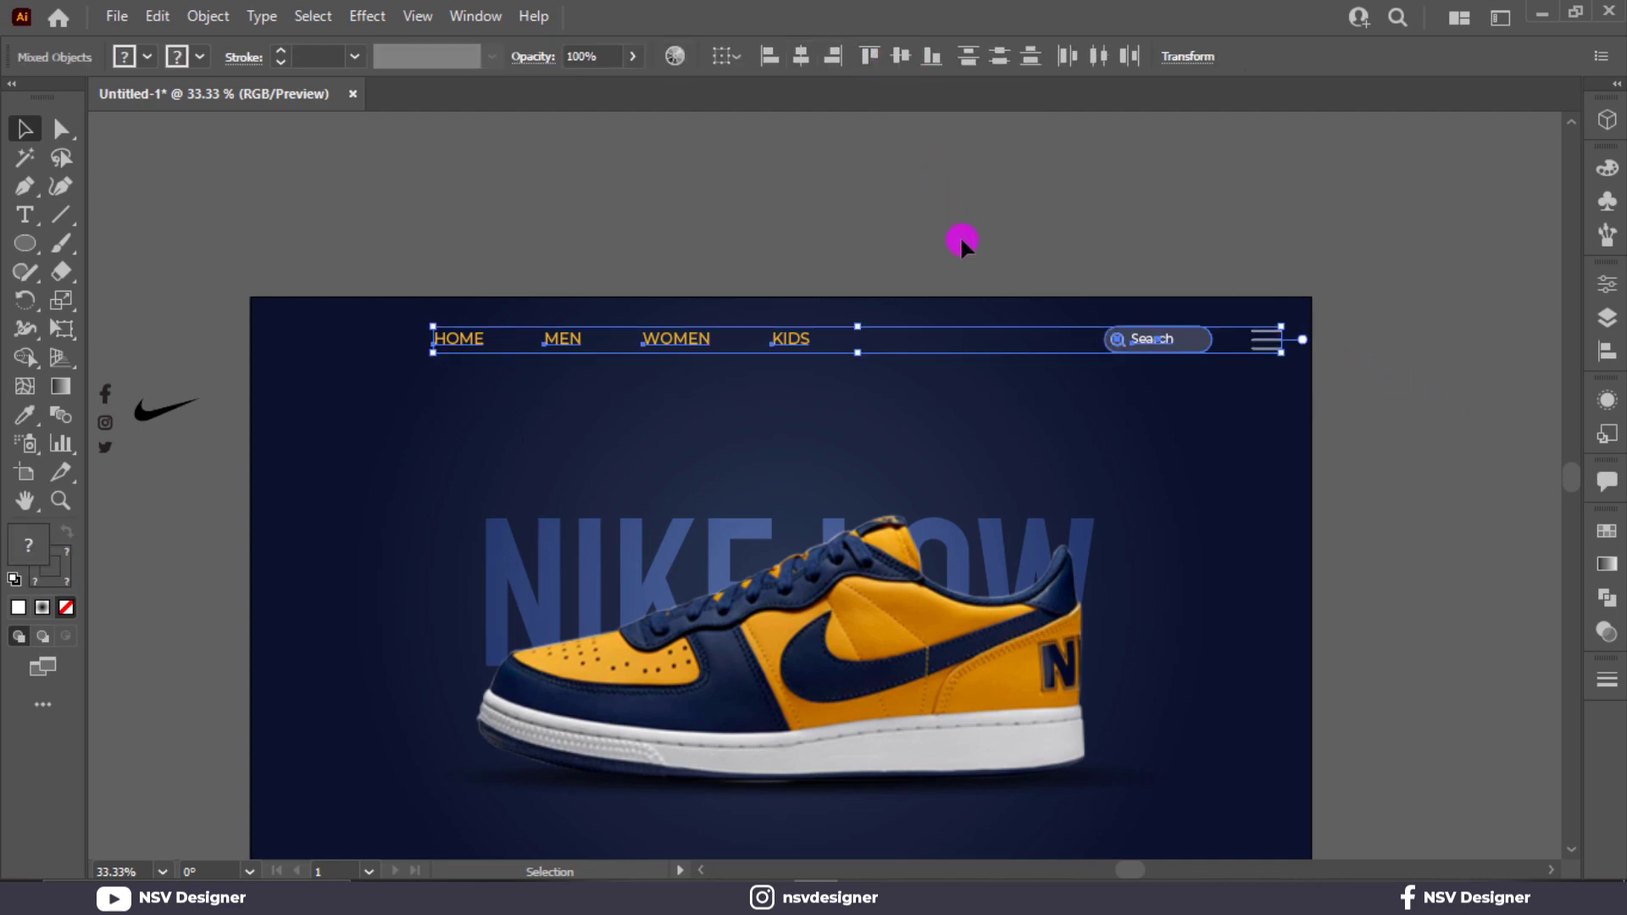
click(960, 236)
scroll(946, 343, up, 1)
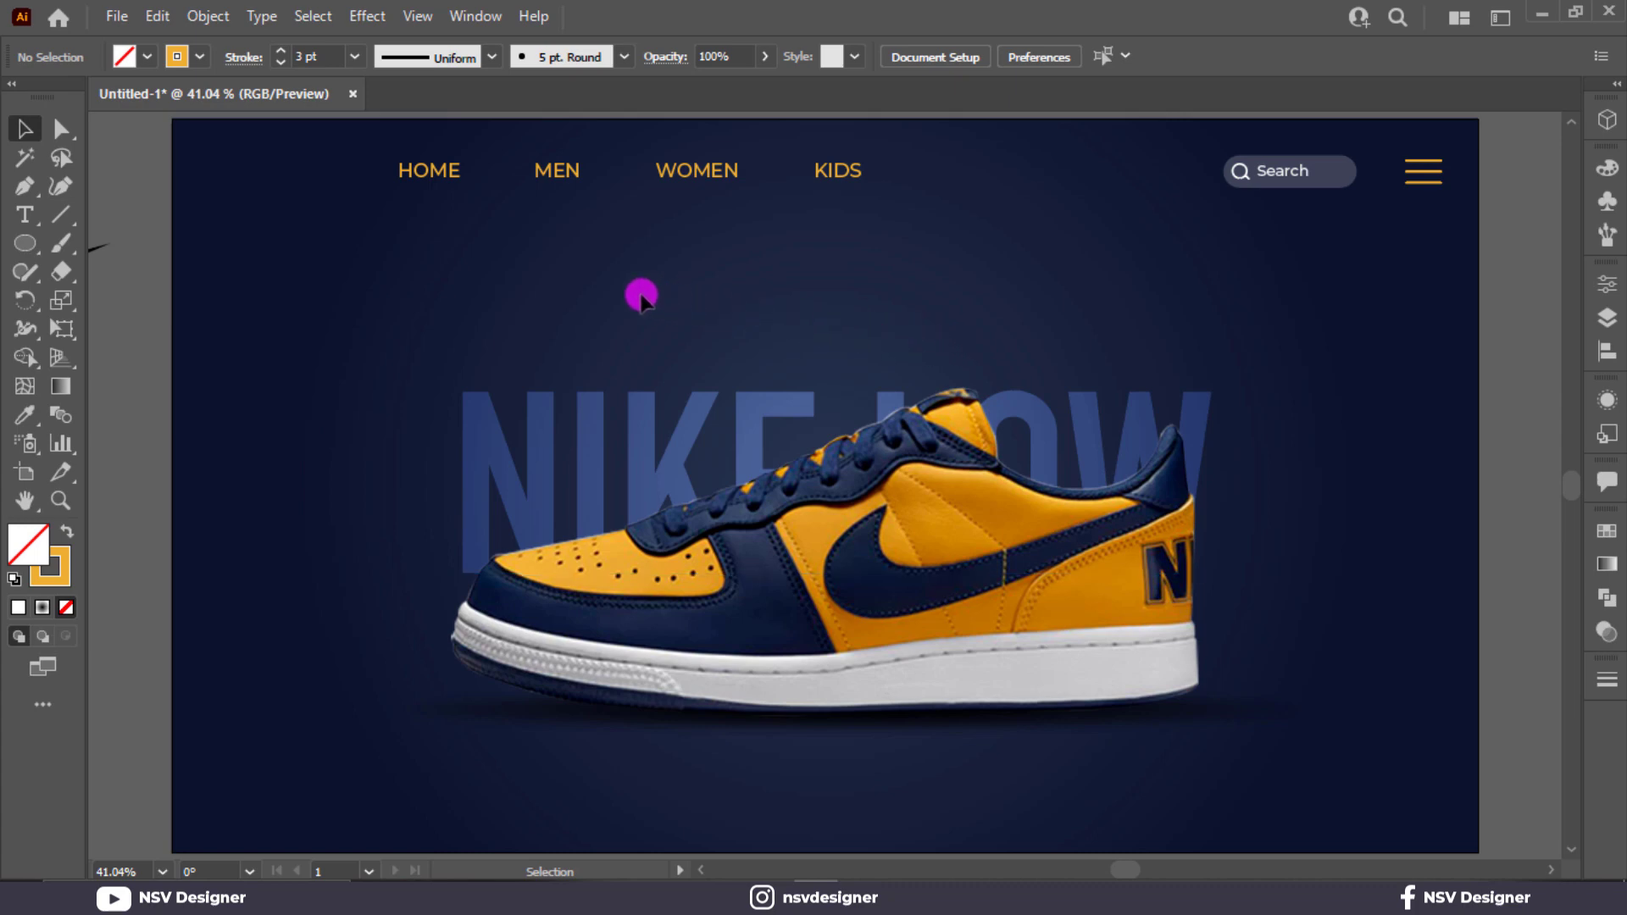
click(1147, 641)
click(1551, 634)
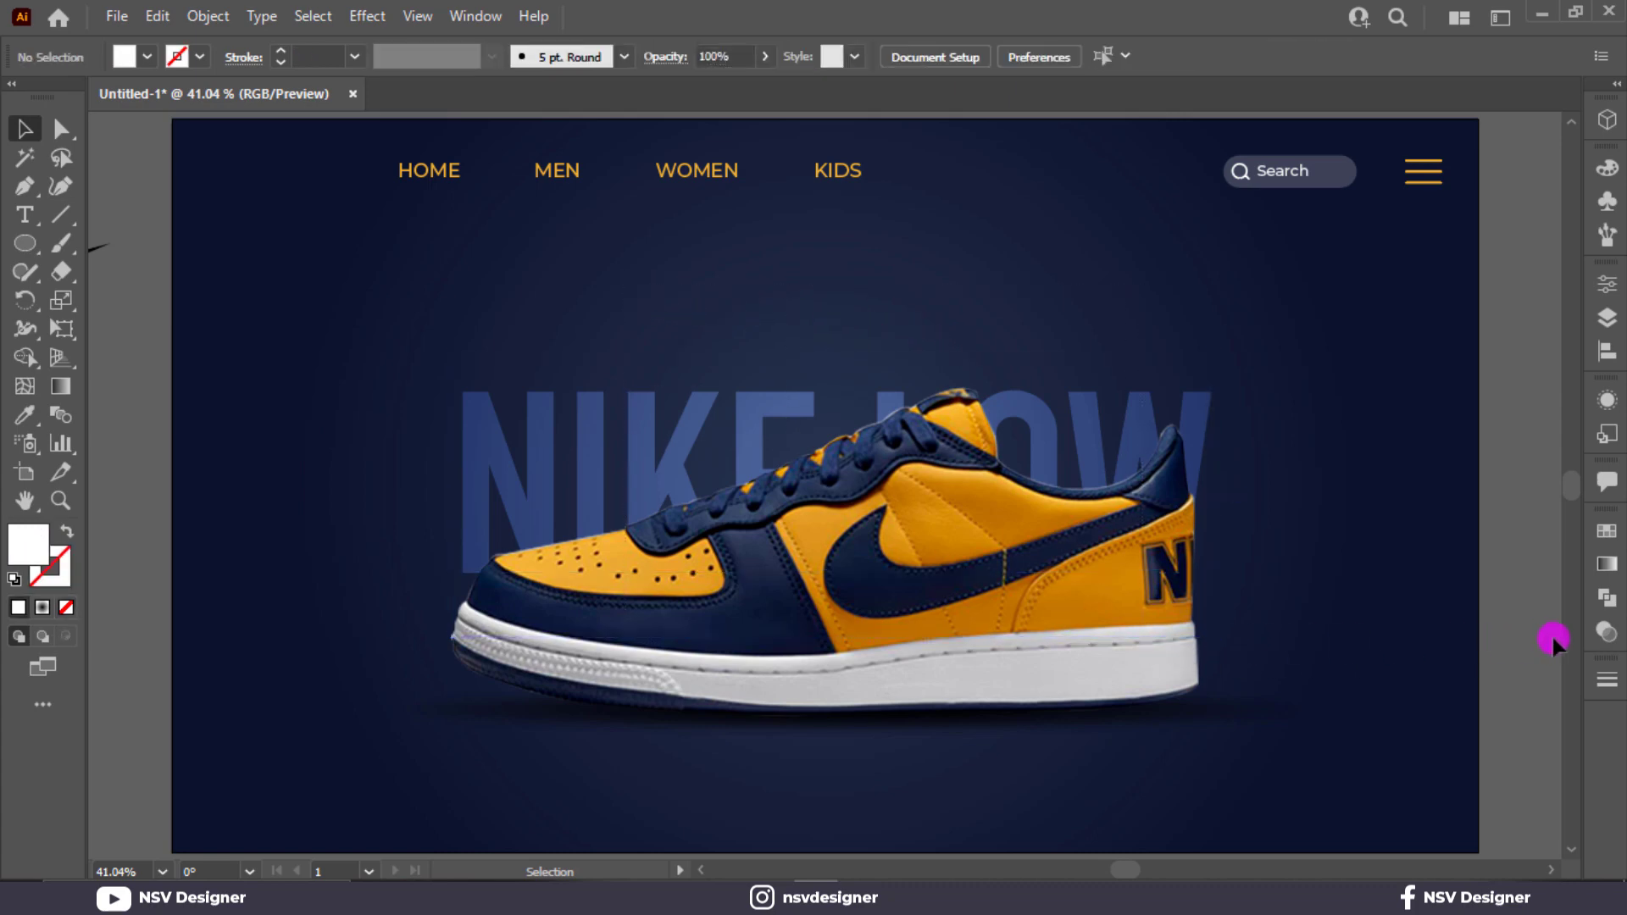
drag(1477, 645, 1416, 711)
key(ctrl+shift+a)
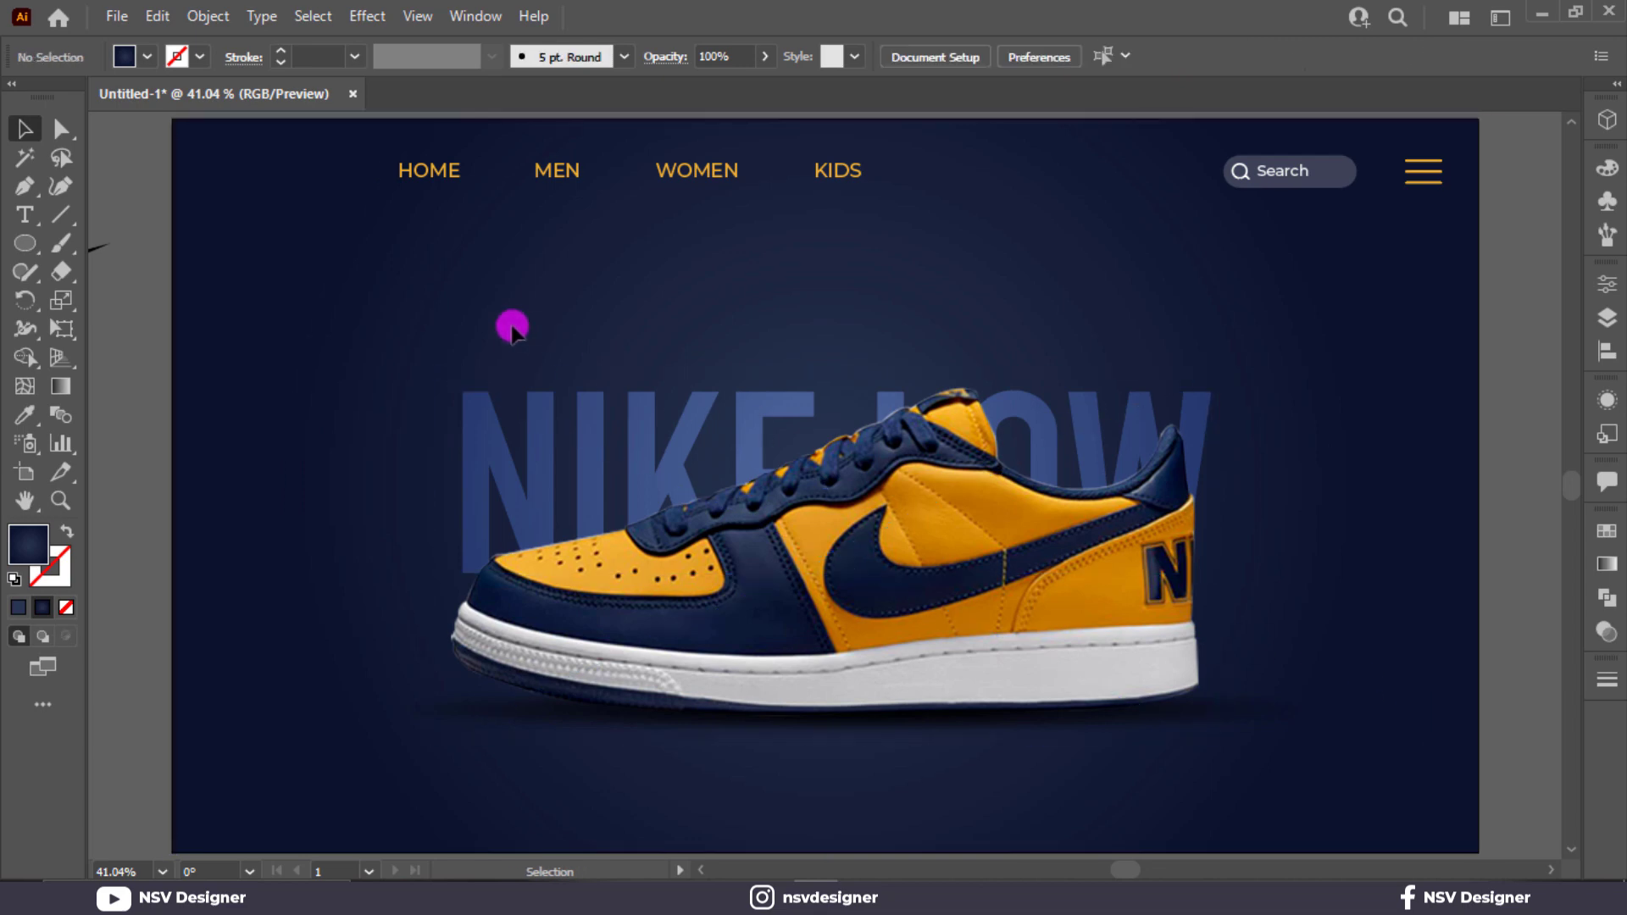
Step: Group the NIKE LOW text, the shoe and its shadow, and centre the group horizontally on the artboard
drag(512, 323, 1242, 698)
key(ctrl+g)
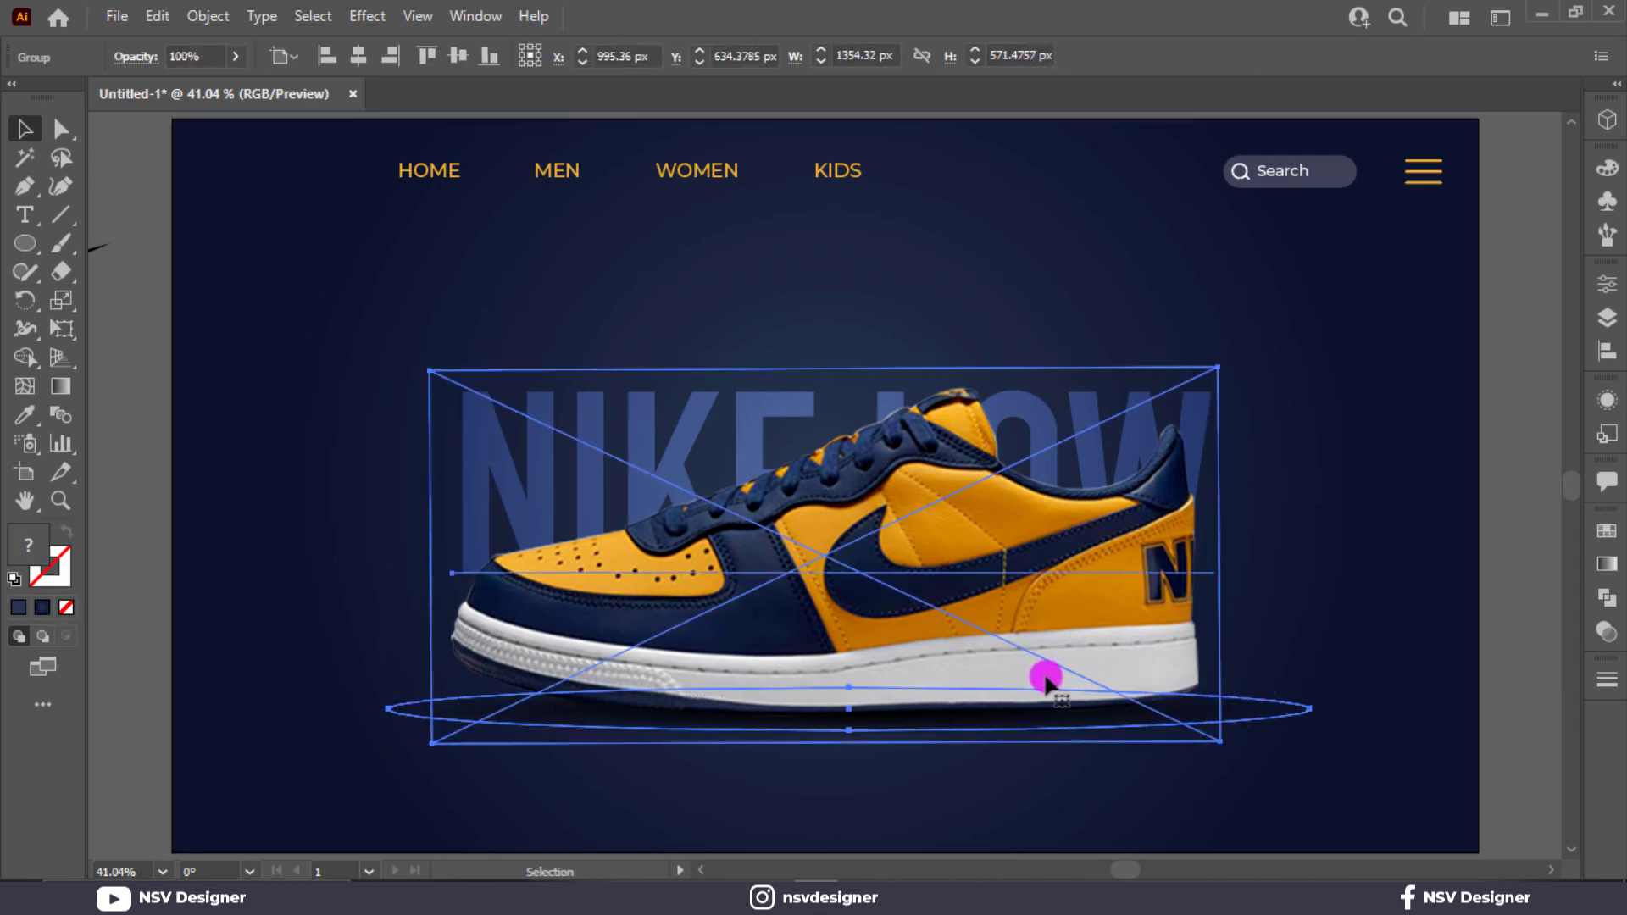
drag(1045, 675, 1065, 680)
drag(1074, 682, 1079, 671)
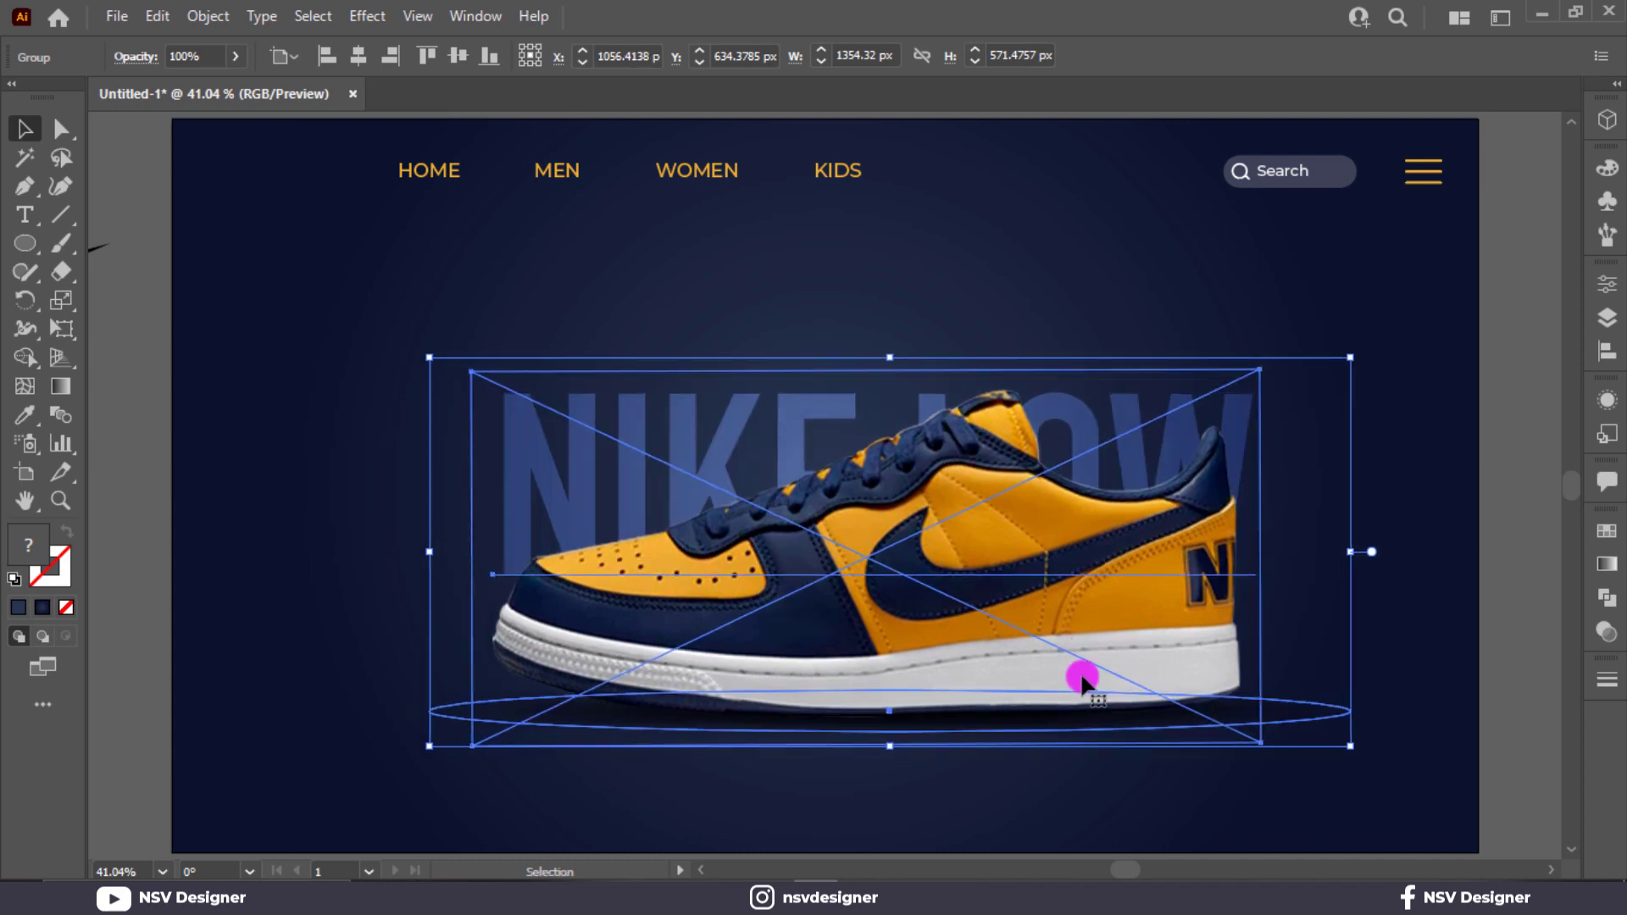
click(364, 57)
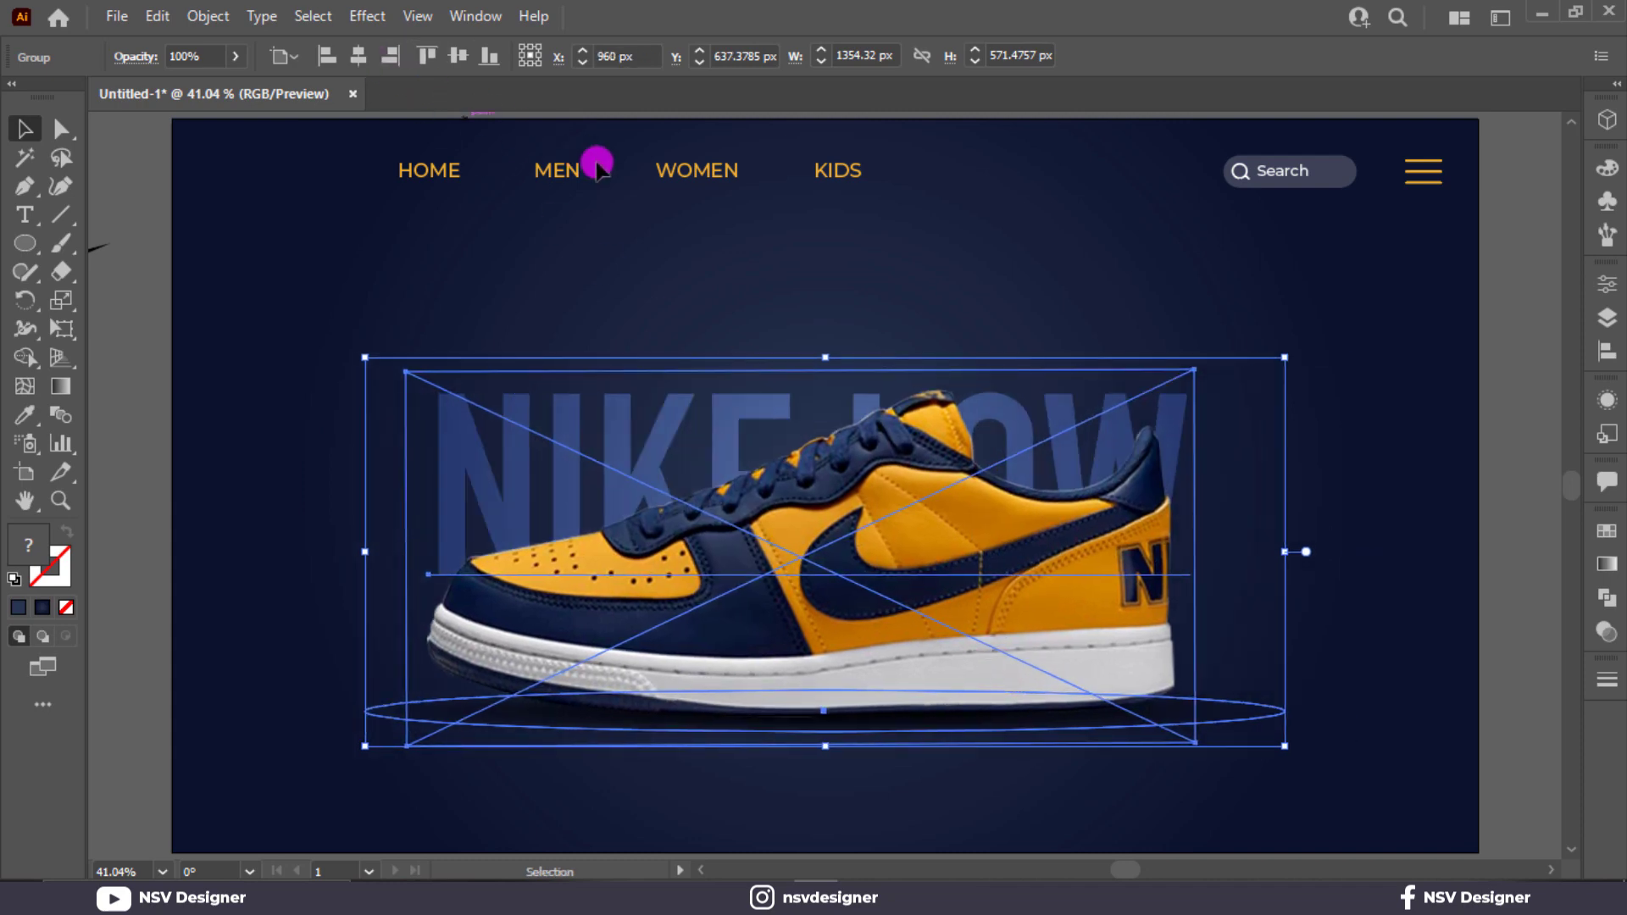
Step: Nudge the group of NIKE LOW text, shoe and shadow down the artboard to a Y position of 676.3785 px
key(Down)
key(Down)
key(Down)
key(Down)
key(Down)
key(Down)
key(Down)
key(Down)
key(Down)
key(Down)
key(Down)
key(Down)
key(Down)
key(Down)
key(Down)
key(Down)
key(Down)
key(Down)
key(Down)
key(Down)
key(Down)
key(Down)
key(Down)
key(Down)
key(Down)
key(Down)
key(Down)
key(Down)
key(Down)
key(Down)
key(Down)
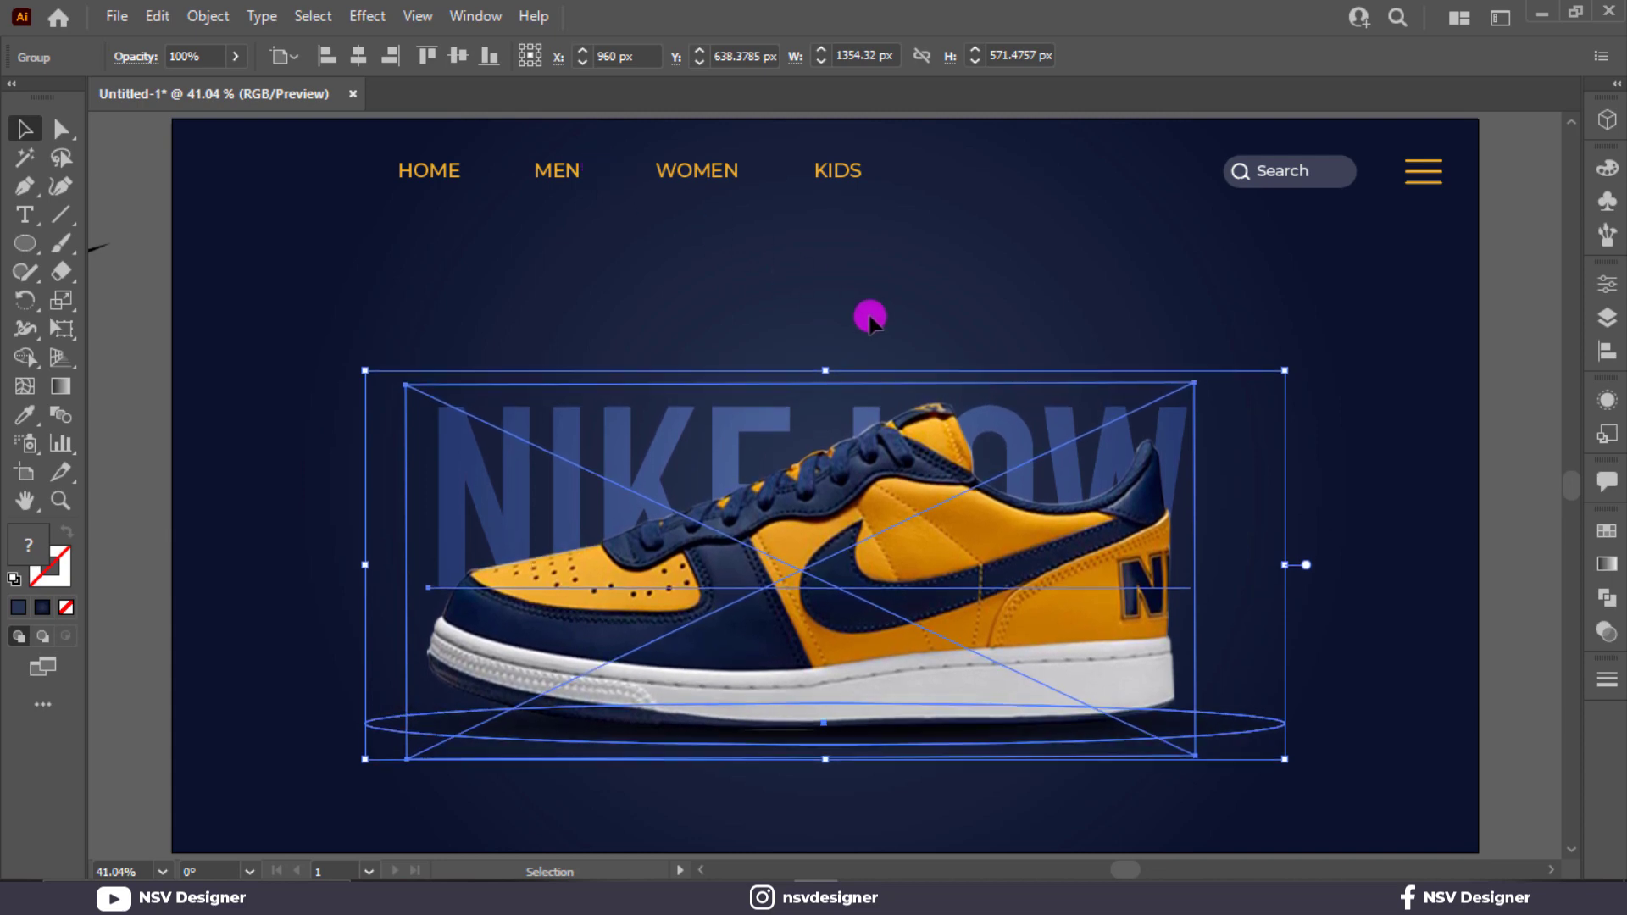
key(Down)
key(Down)
key(Down)
key(Down)
key(Down)
key(Down)
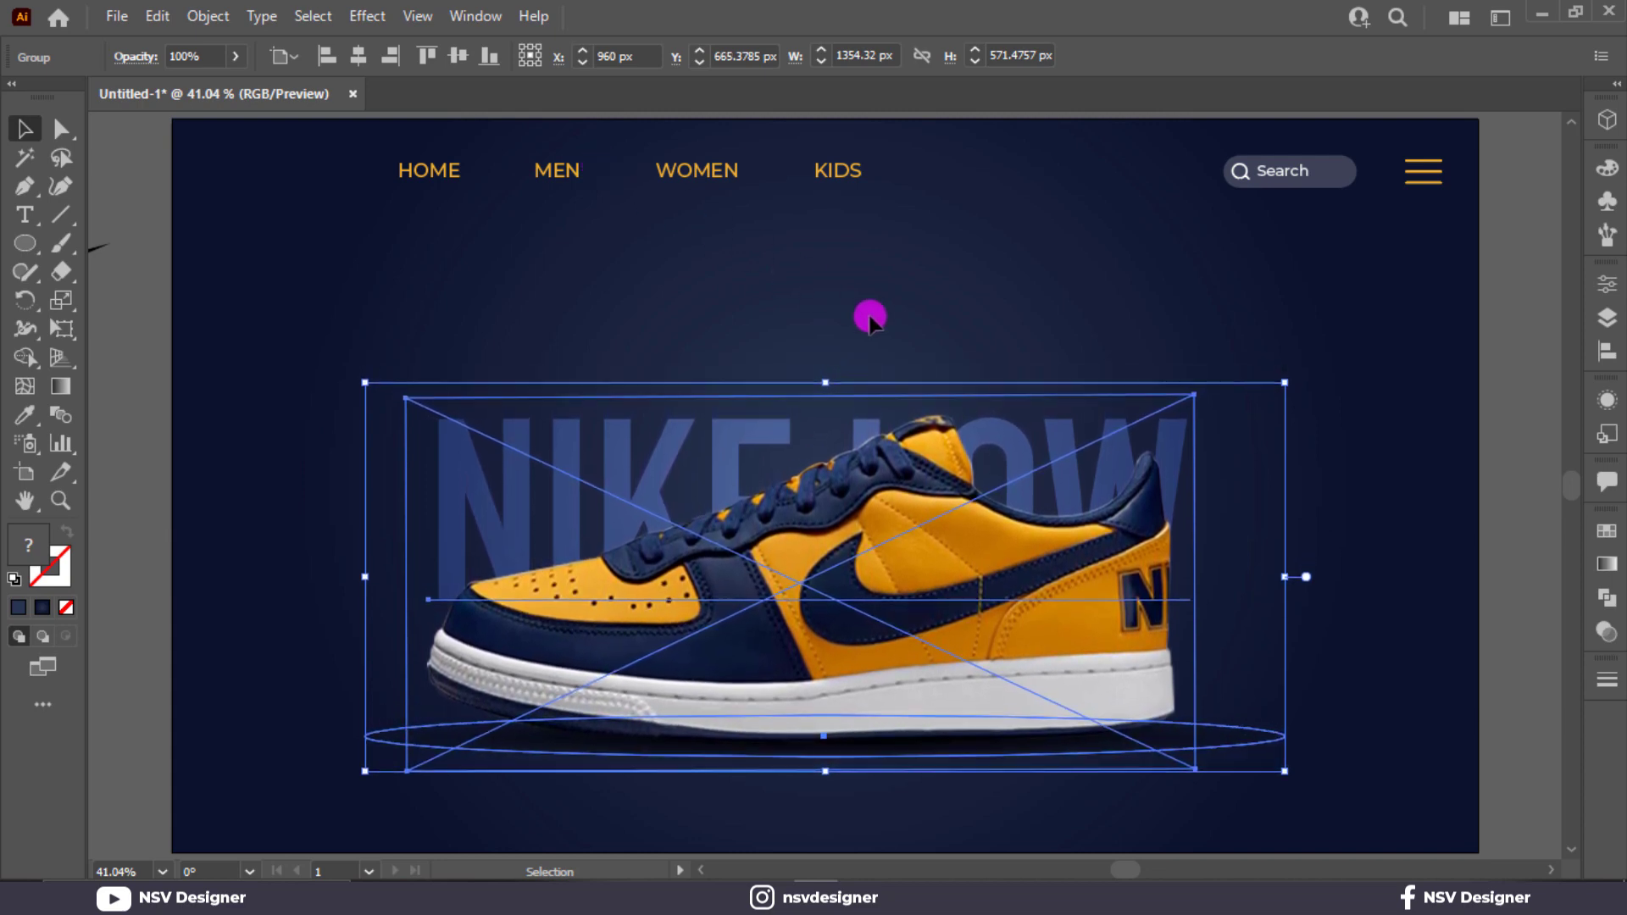
click(870, 321)
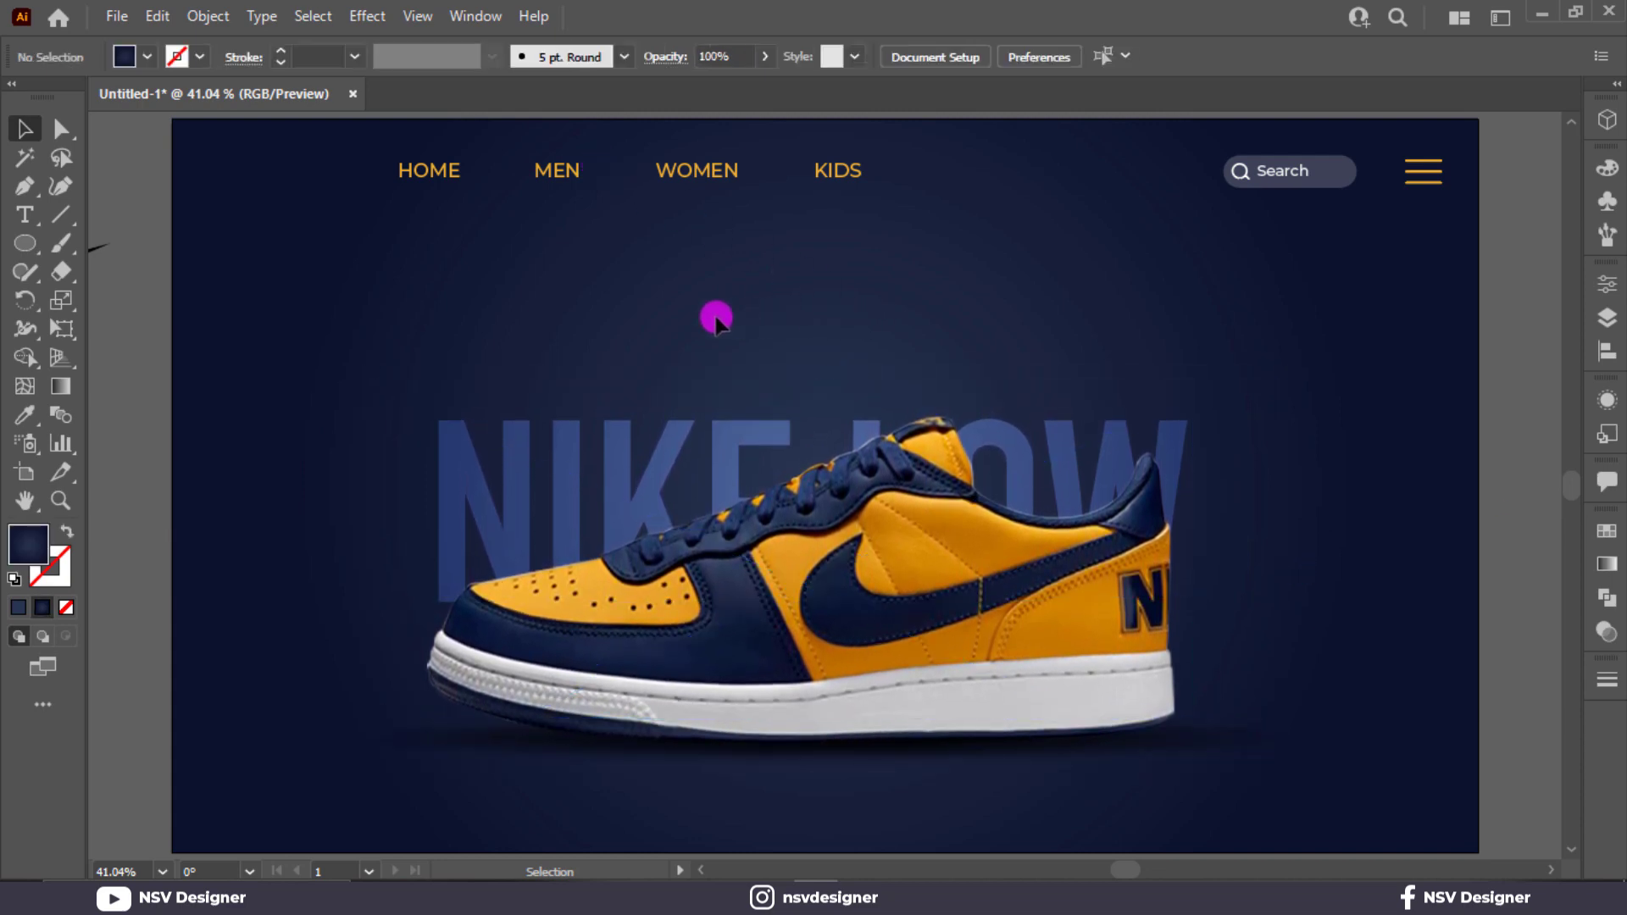
Step: Bring the linked Nike logo image beside the artboard to the front, then trace it with the default preset and expand the tracing
drag(399, 316, 635, 319)
right_click(328, 276)
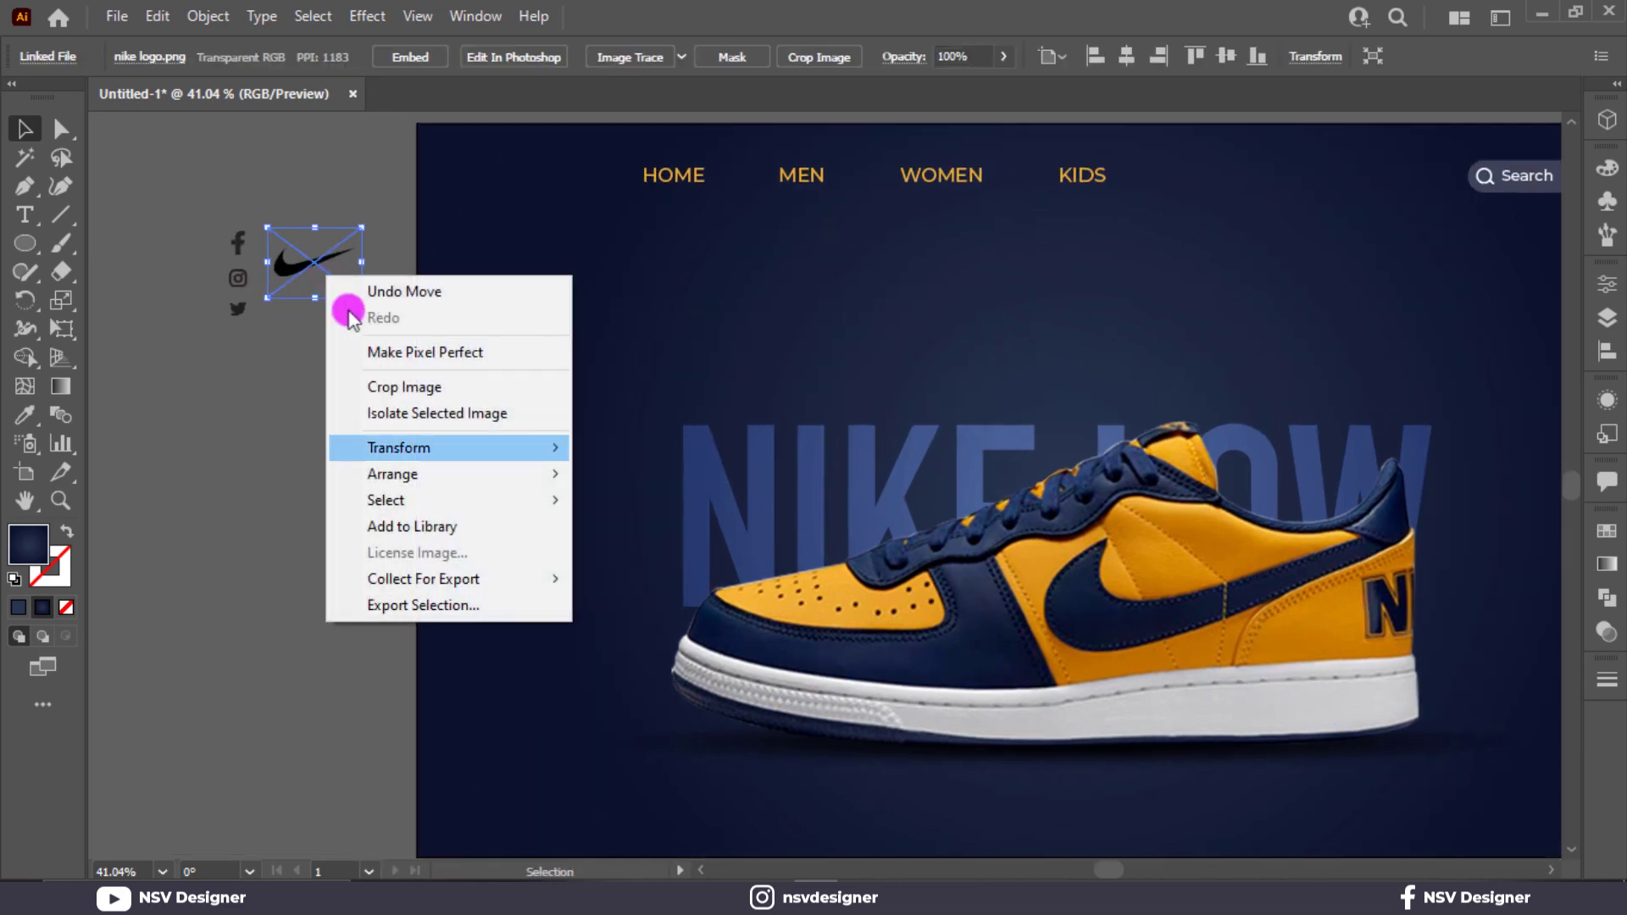
mouse_move(449, 473)
click(623, 466)
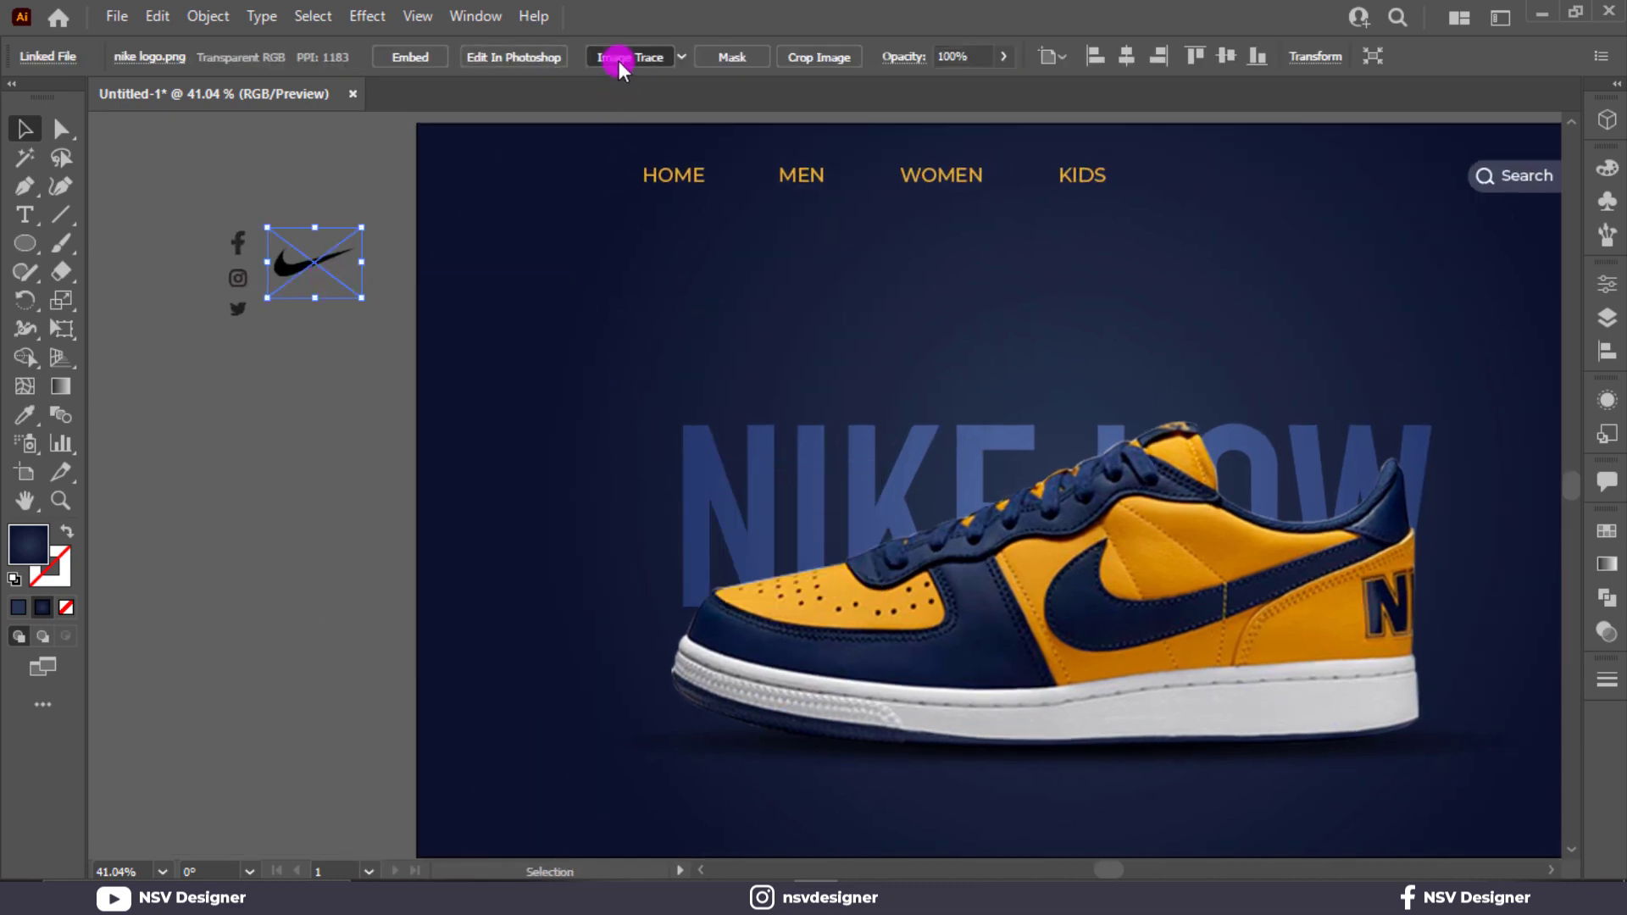
click(618, 66)
click(911, 480)
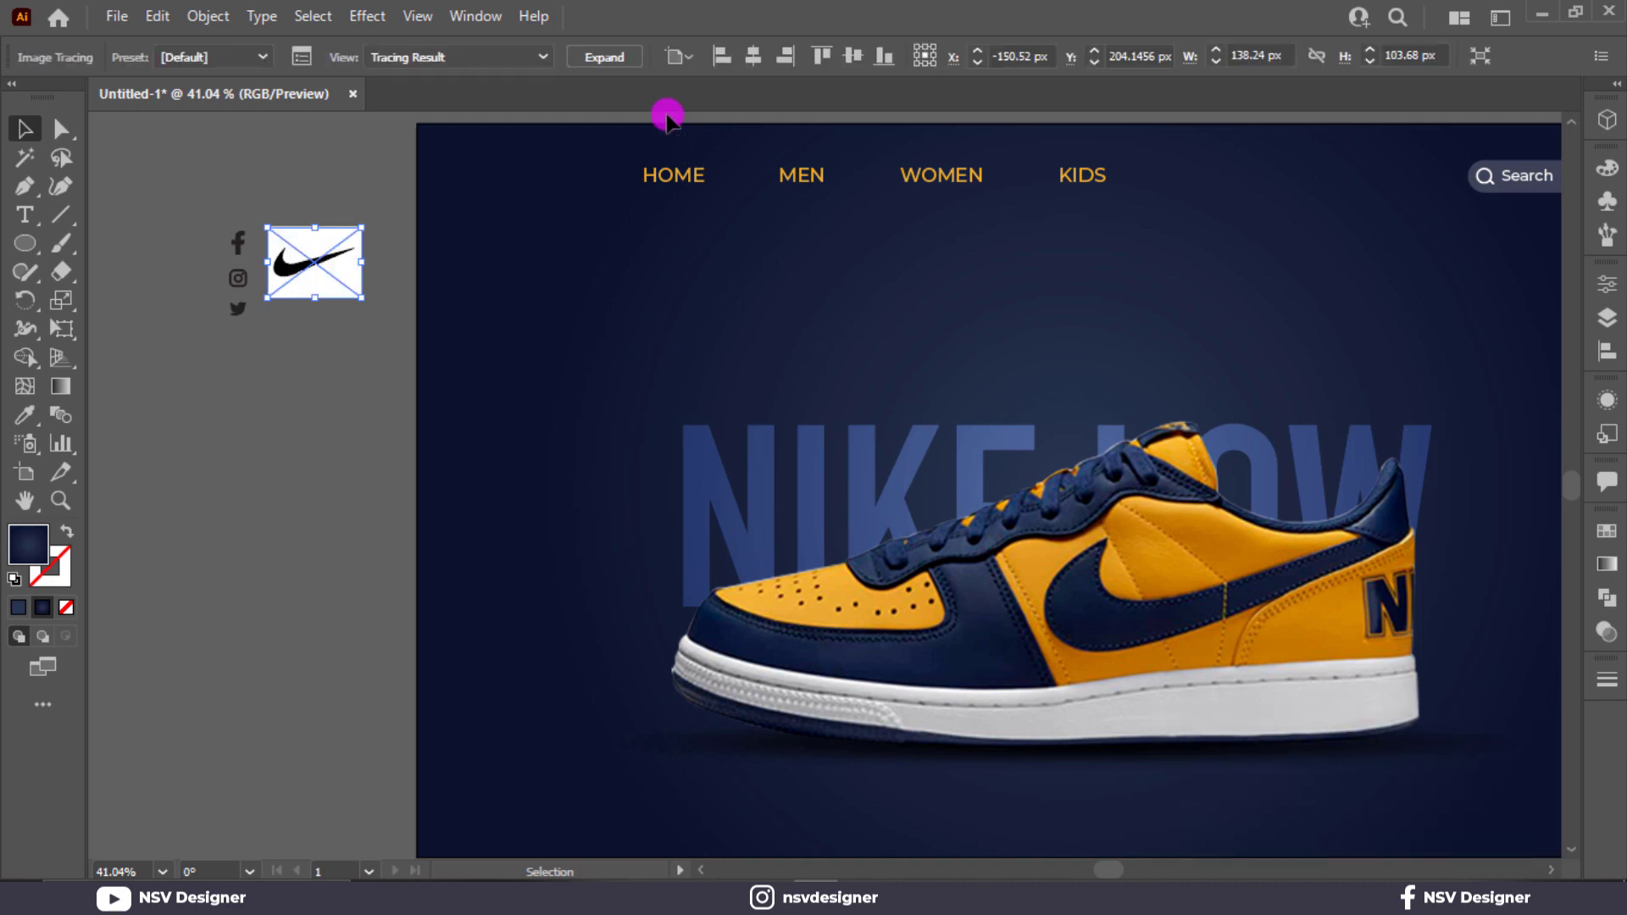
click(608, 56)
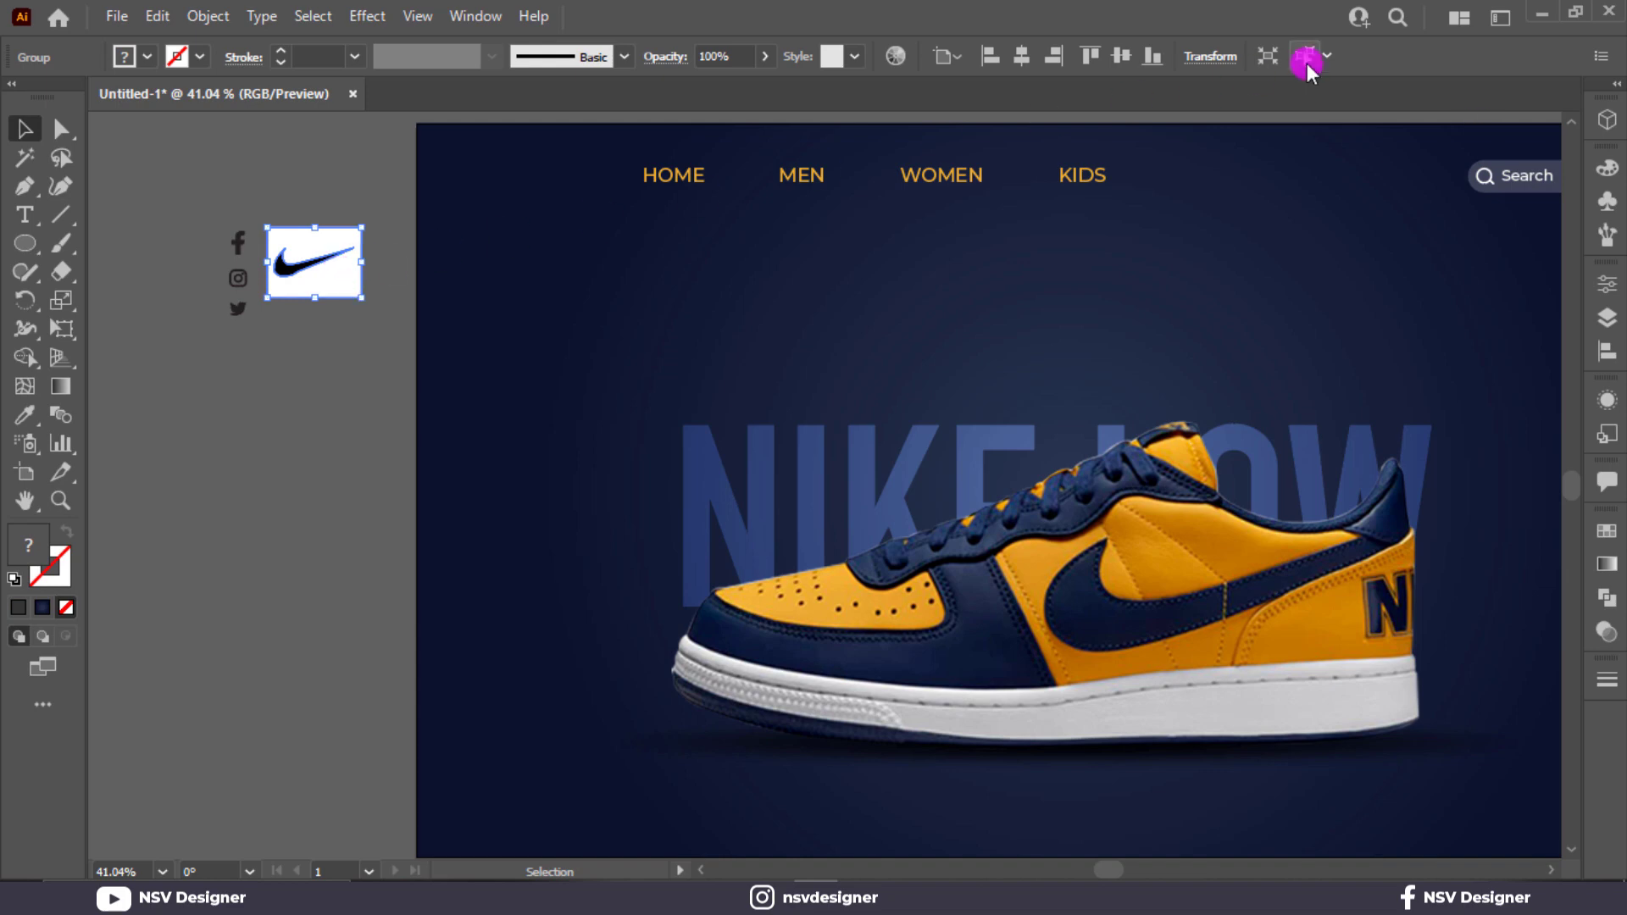
Step: Ungroup the expanded Nike logo and delete its white background shape
right_click(295, 256)
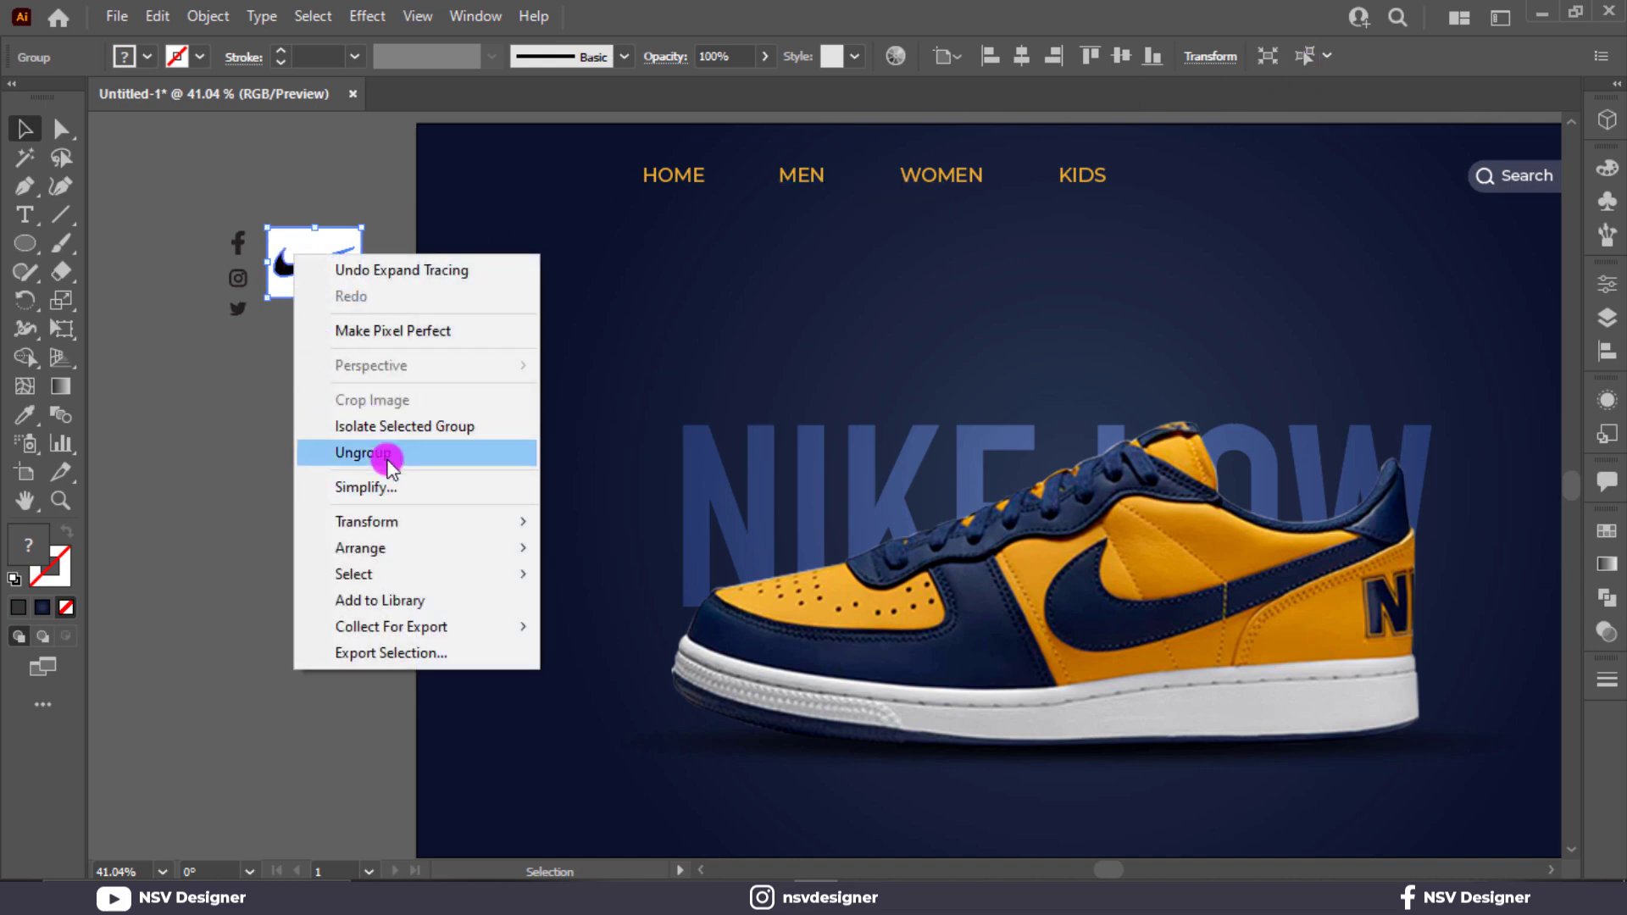
click(306, 450)
click(329, 234)
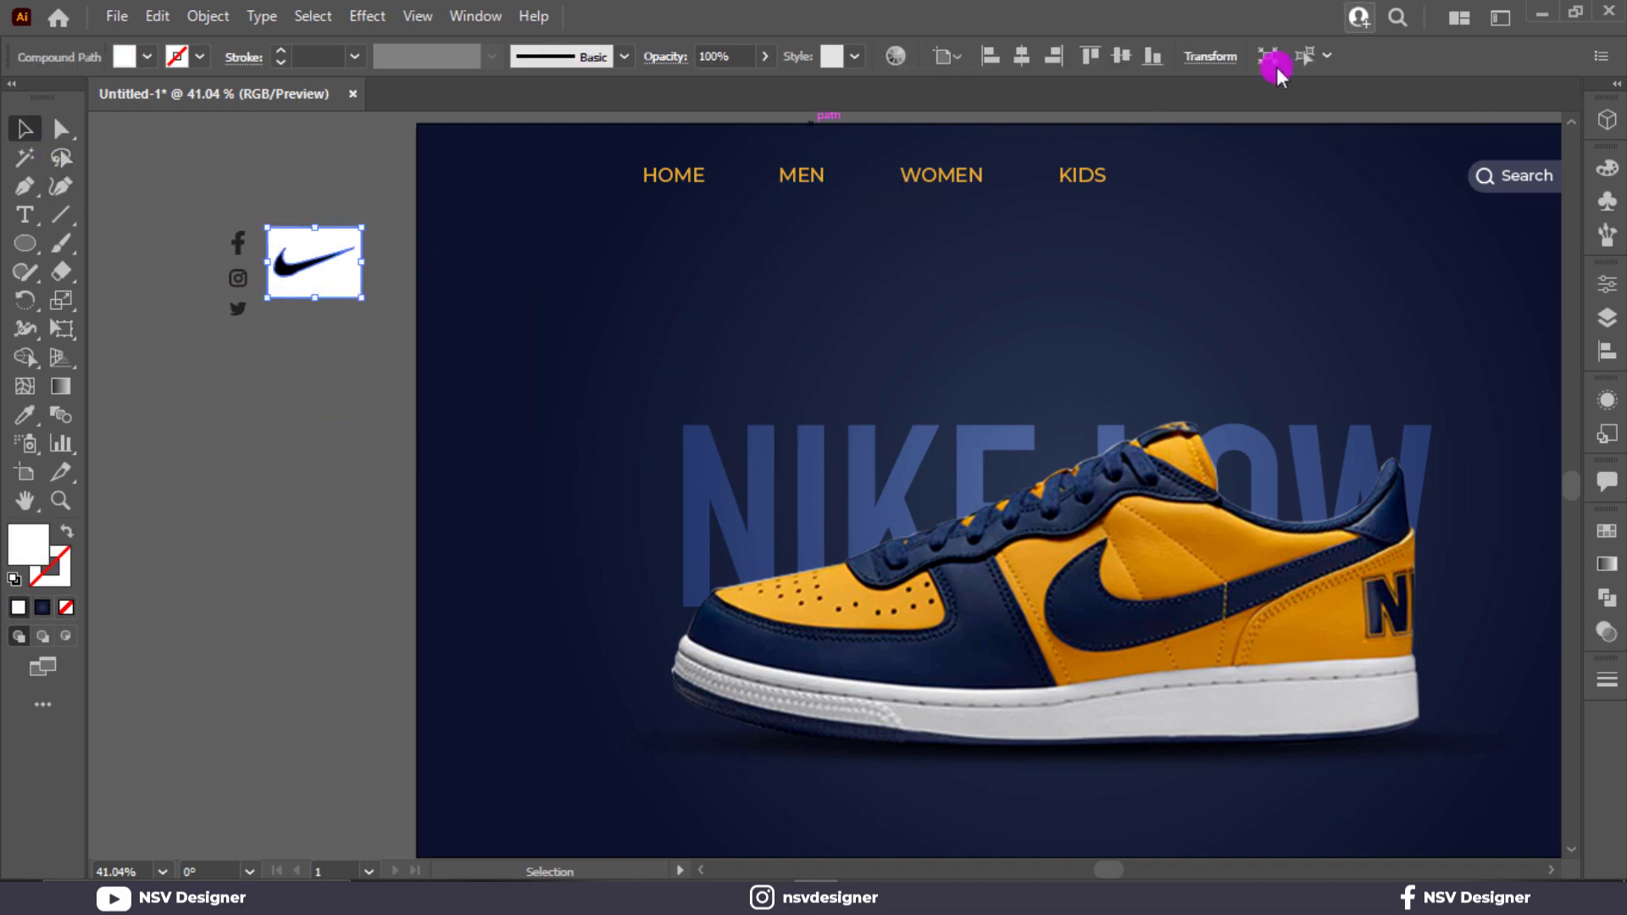
key(Delete)
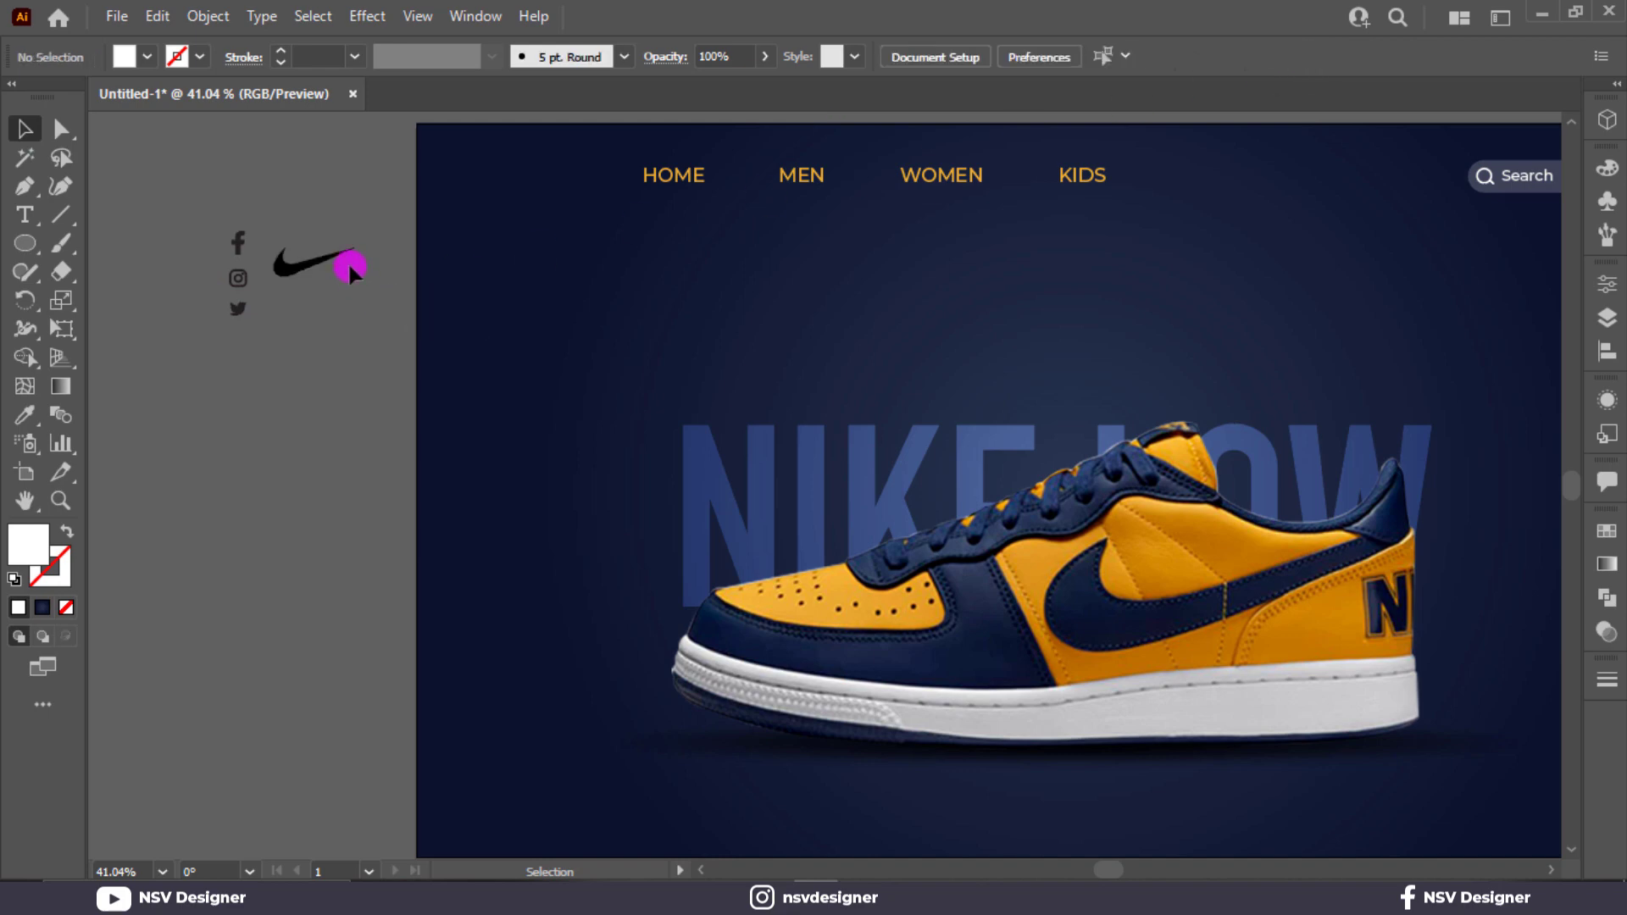
Step: Place the Nike swoosh on the banner before the HOME menu word and colour it with the menu's yellow
click(327, 256)
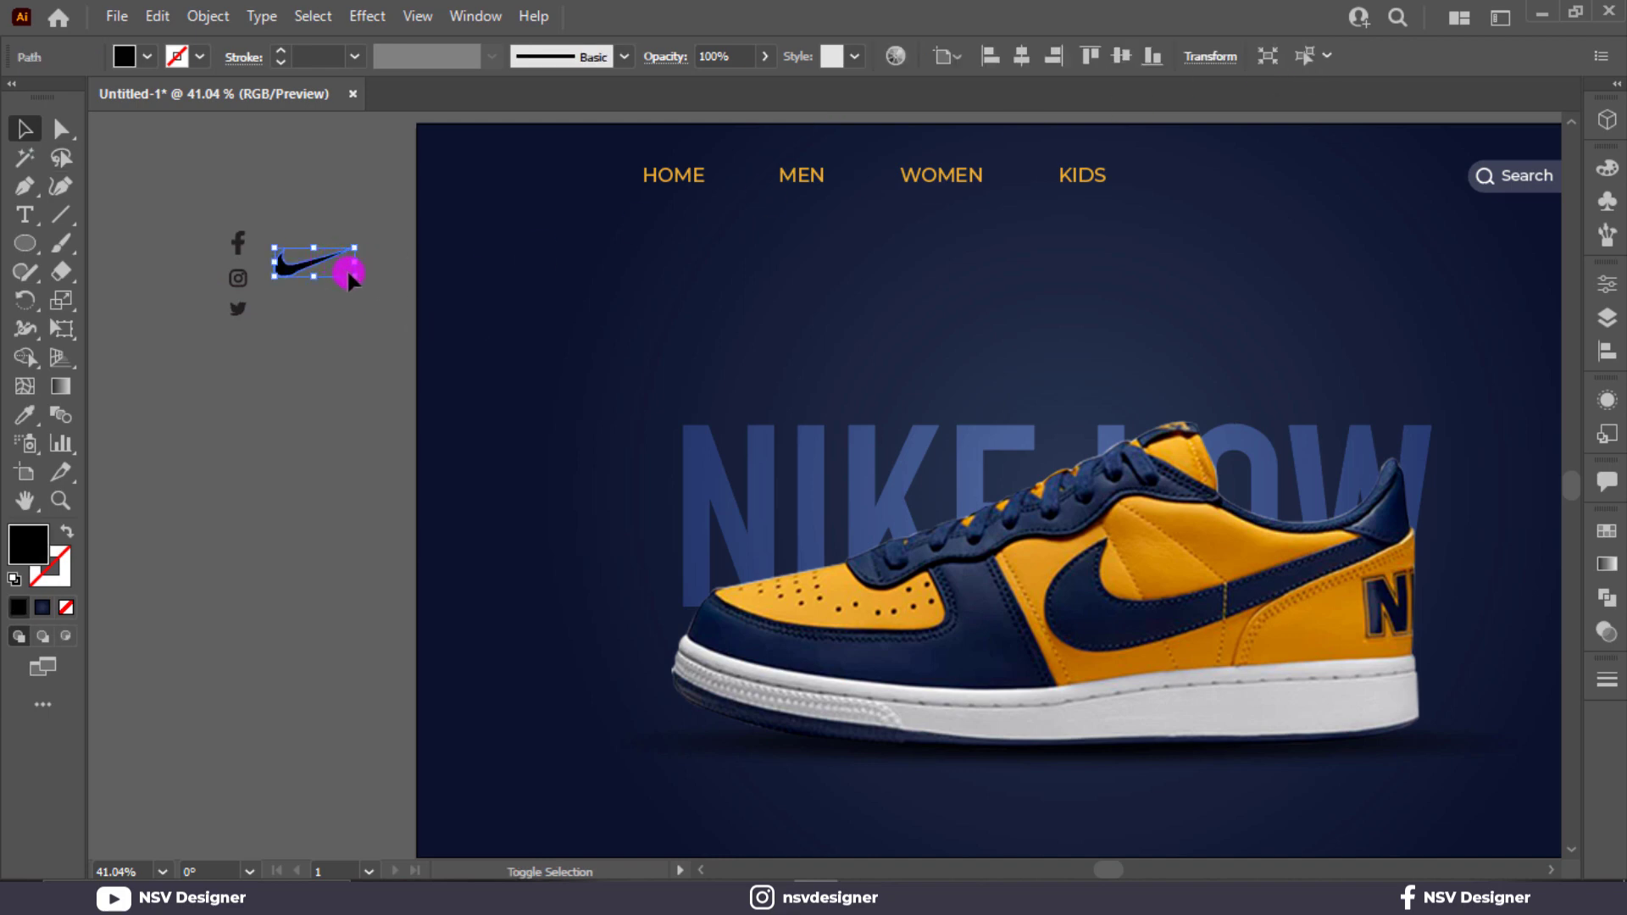
drag(354, 276, 485, 173)
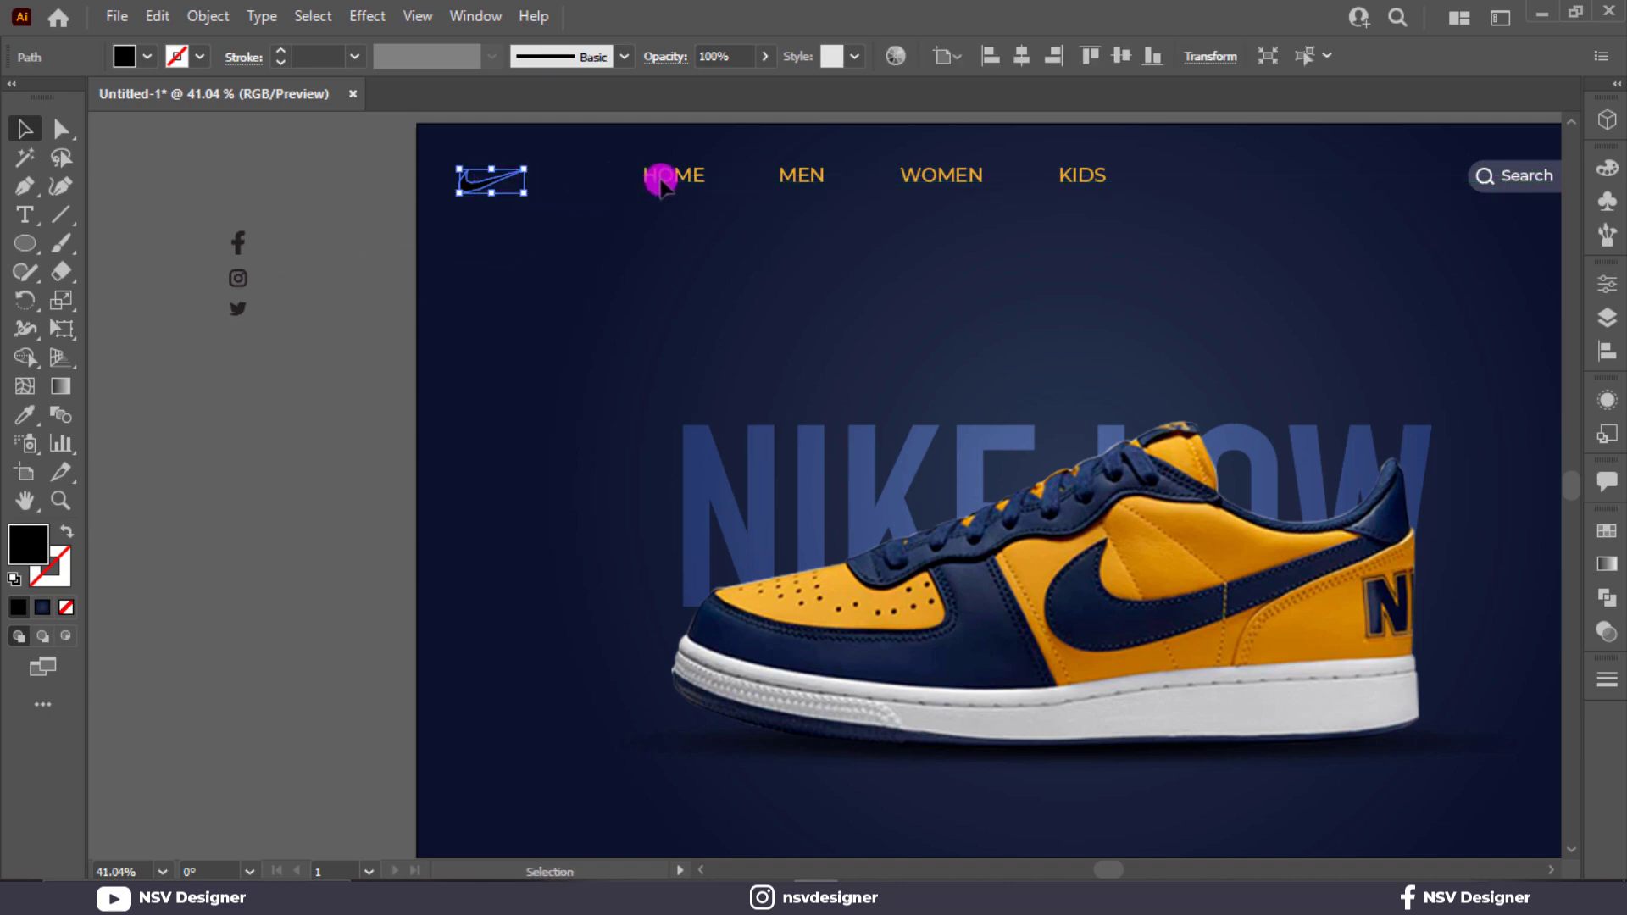
key(i)
click(787, 172)
click(36, 131)
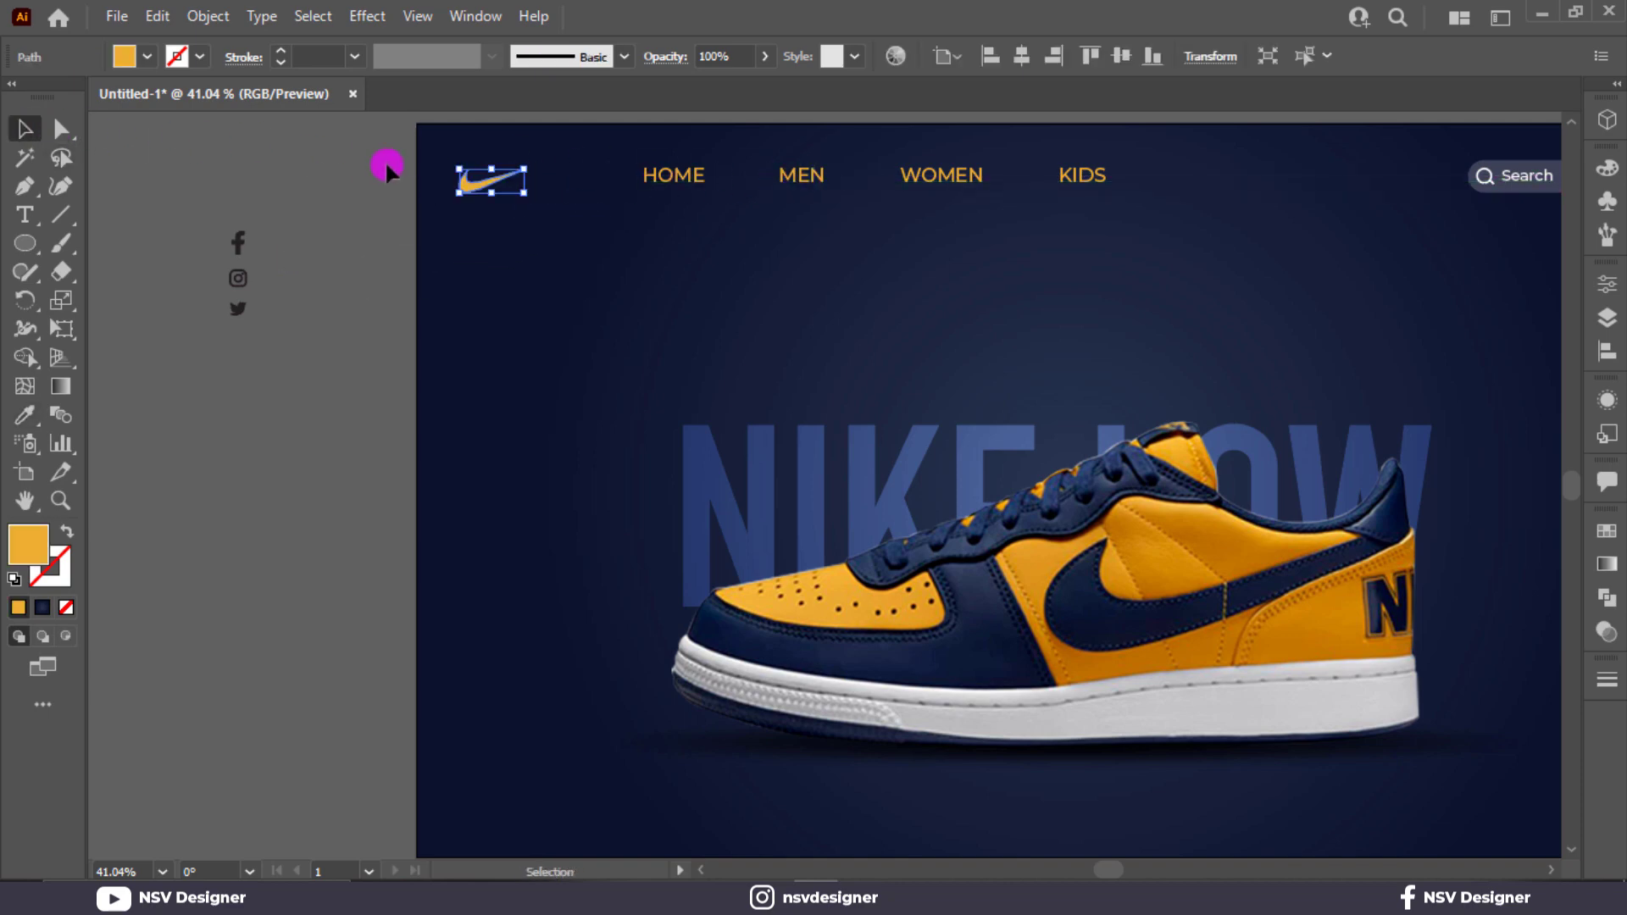
click(483, 206)
click(490, 190)
click(627, 245)
Step: Align the swoosh, menu words, search group and three-line icon to a common vertical centre, and shift the swoosh slightly towards HOME
key(ctrl+0)
drag(686, 238, 521, 256)
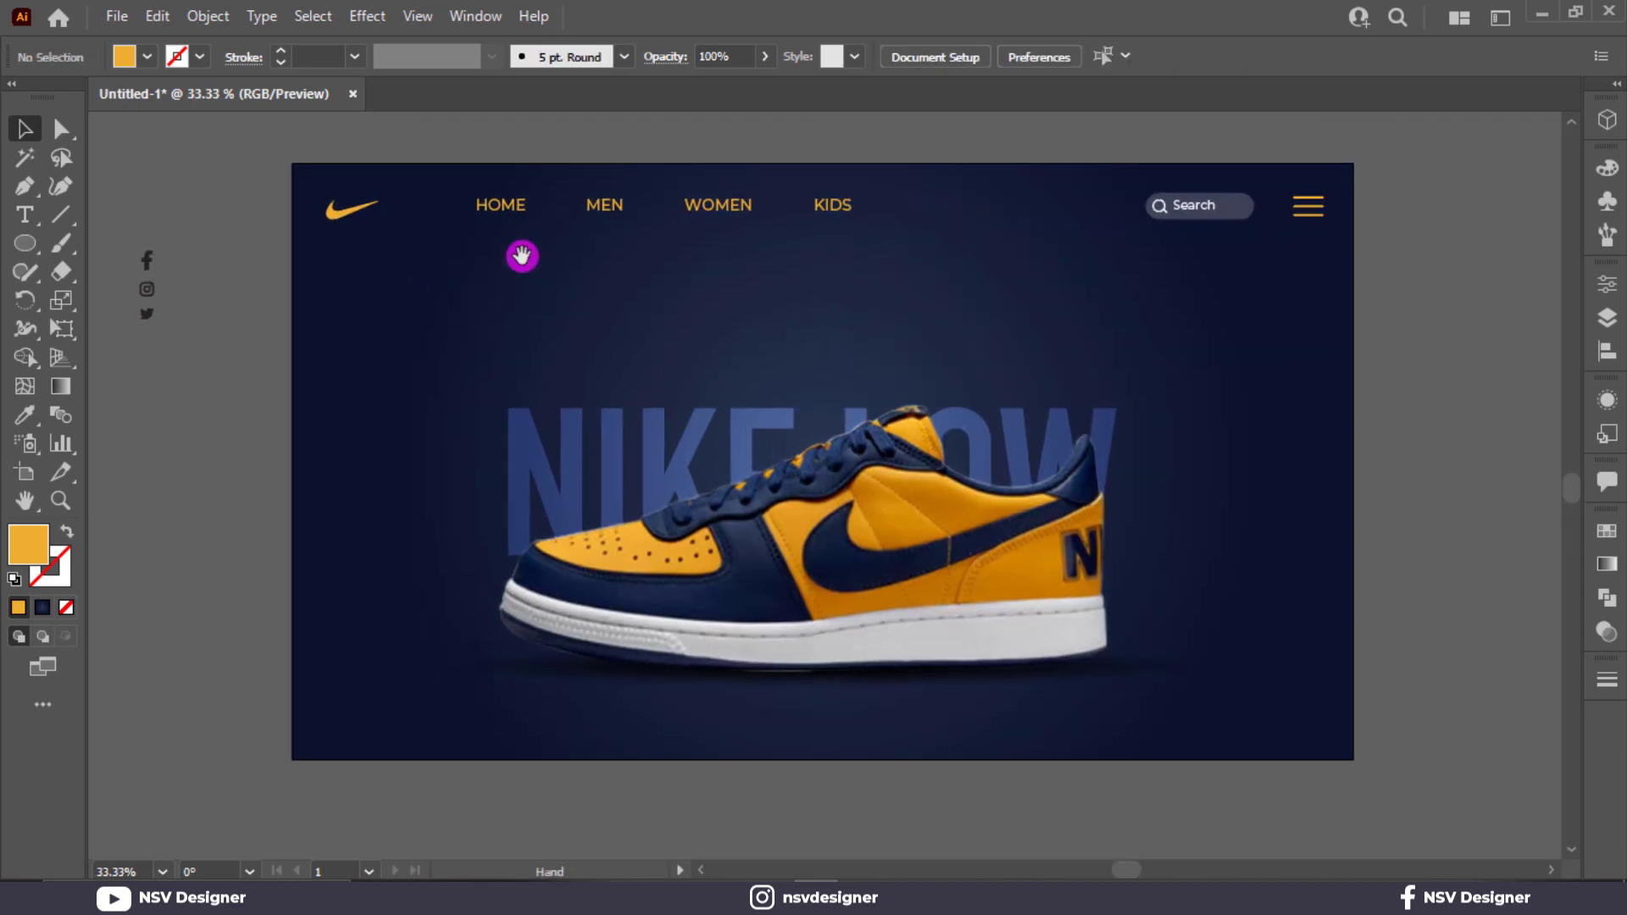
drag(1429, 263, 1392, 251)
click(896, 60)
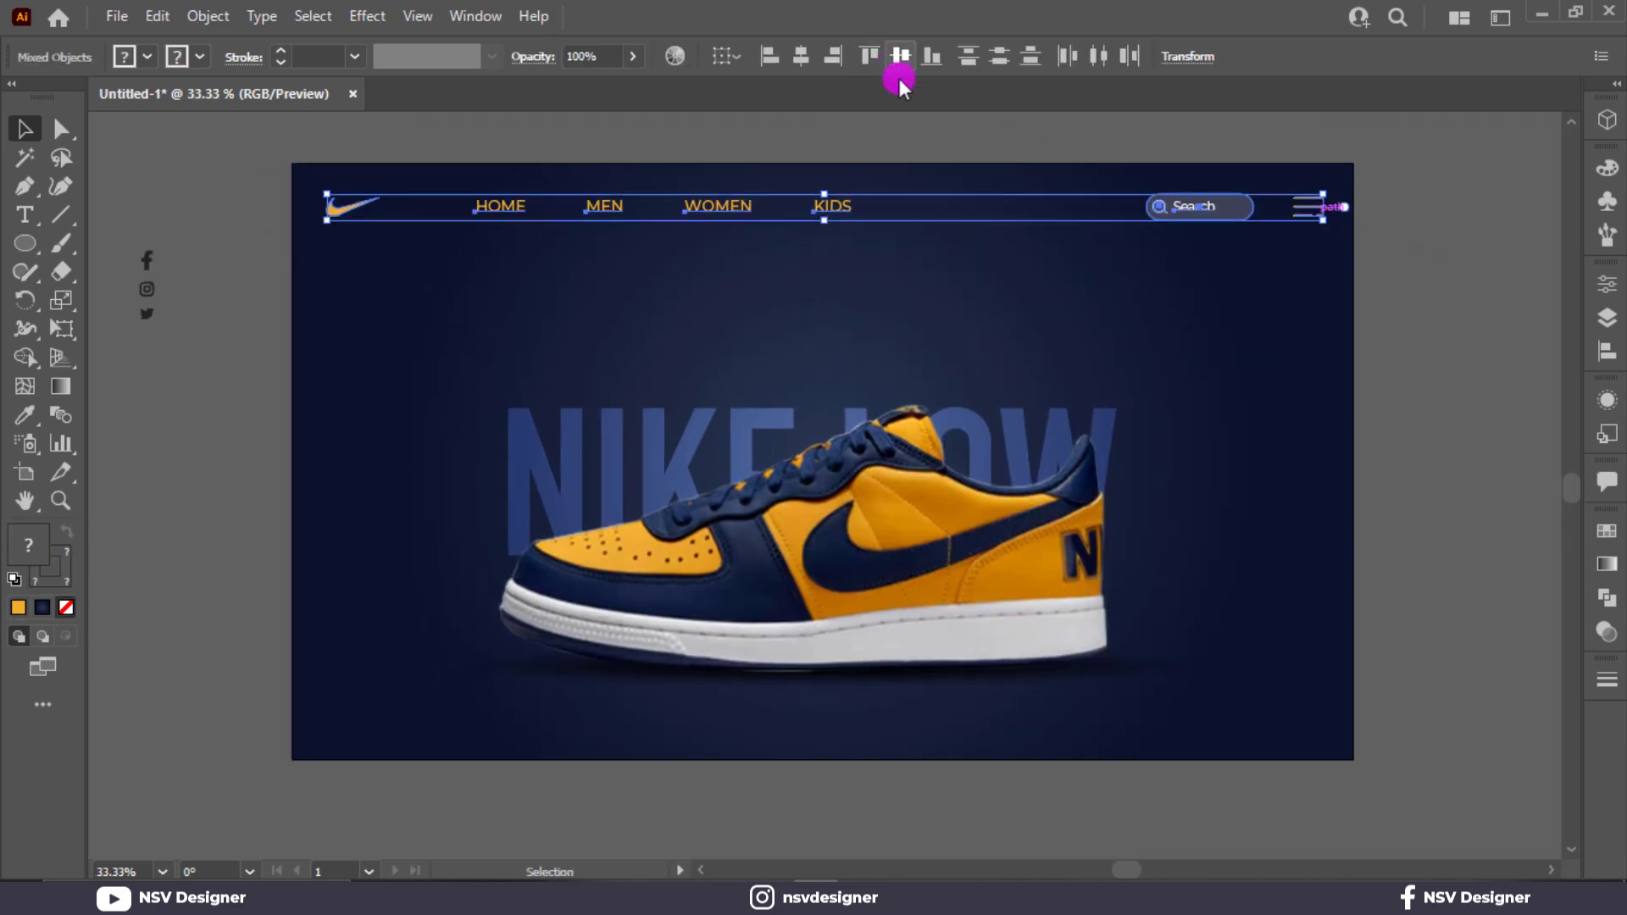
click(908, 128)
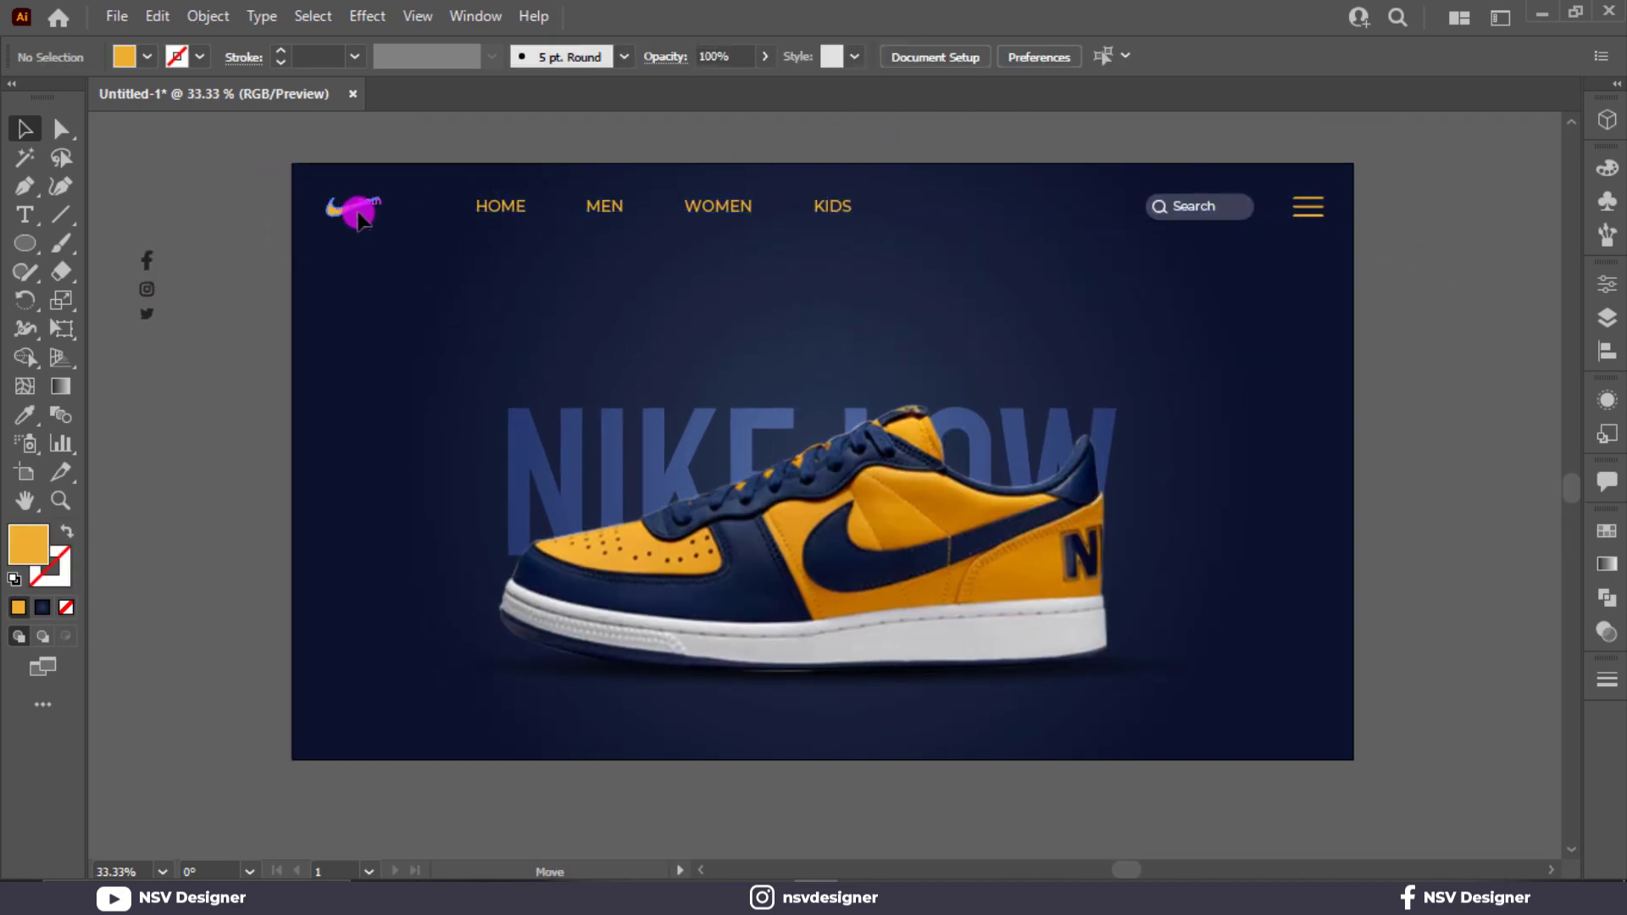
drag(359, 215, 360, 216)
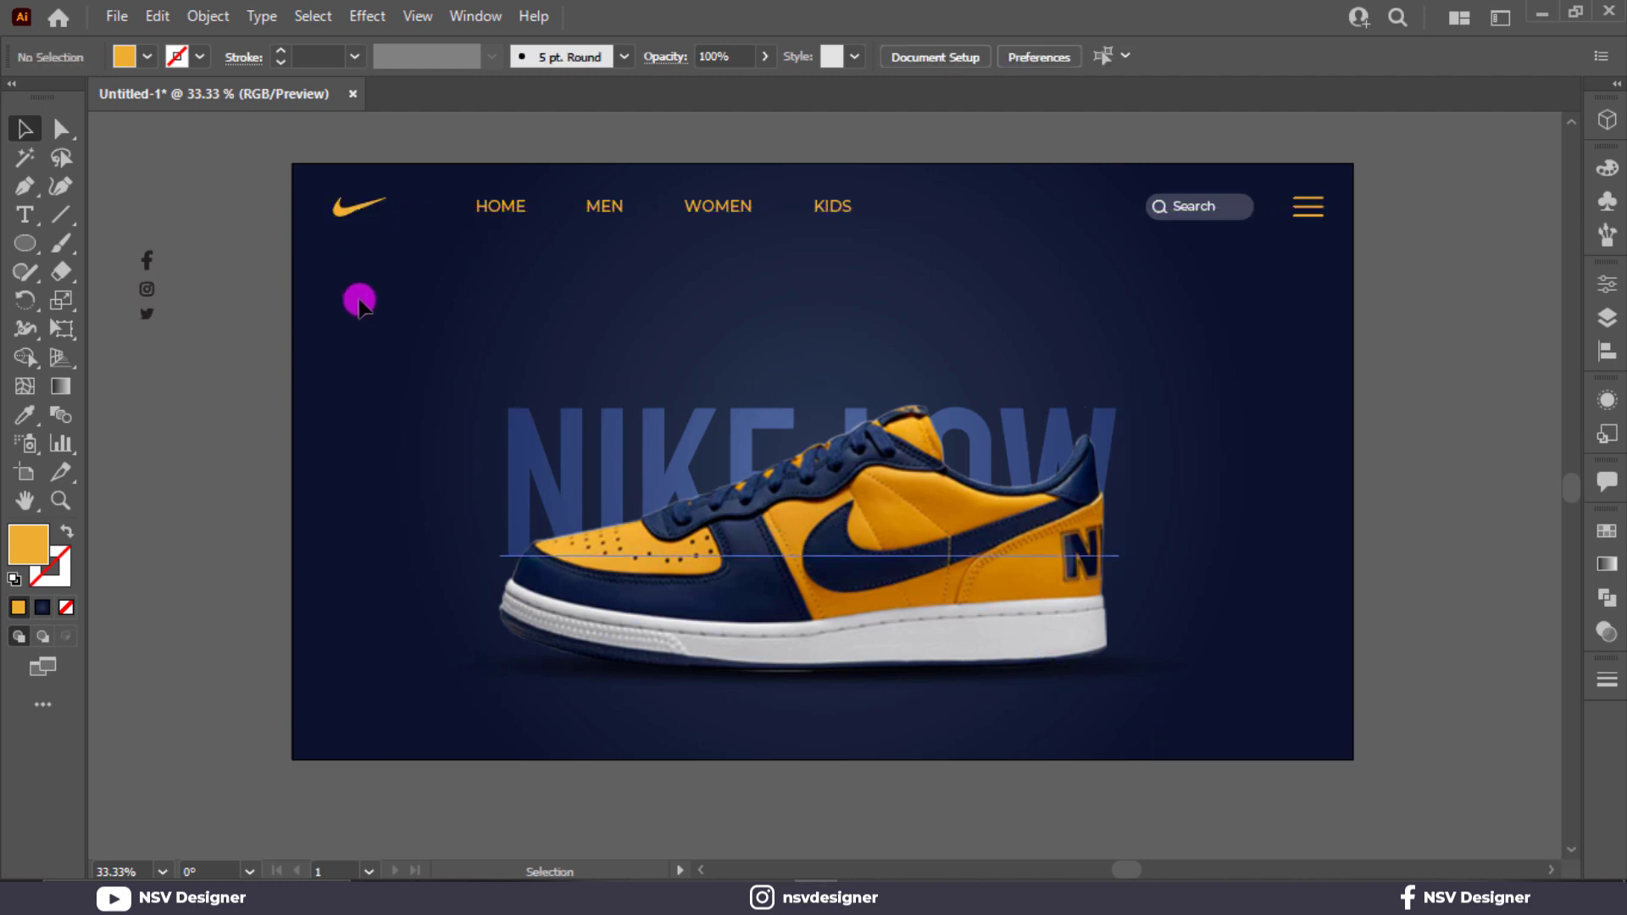
Step: Add the text TERMINATOR LOW below the swoosh and menu row
click(24, 218)
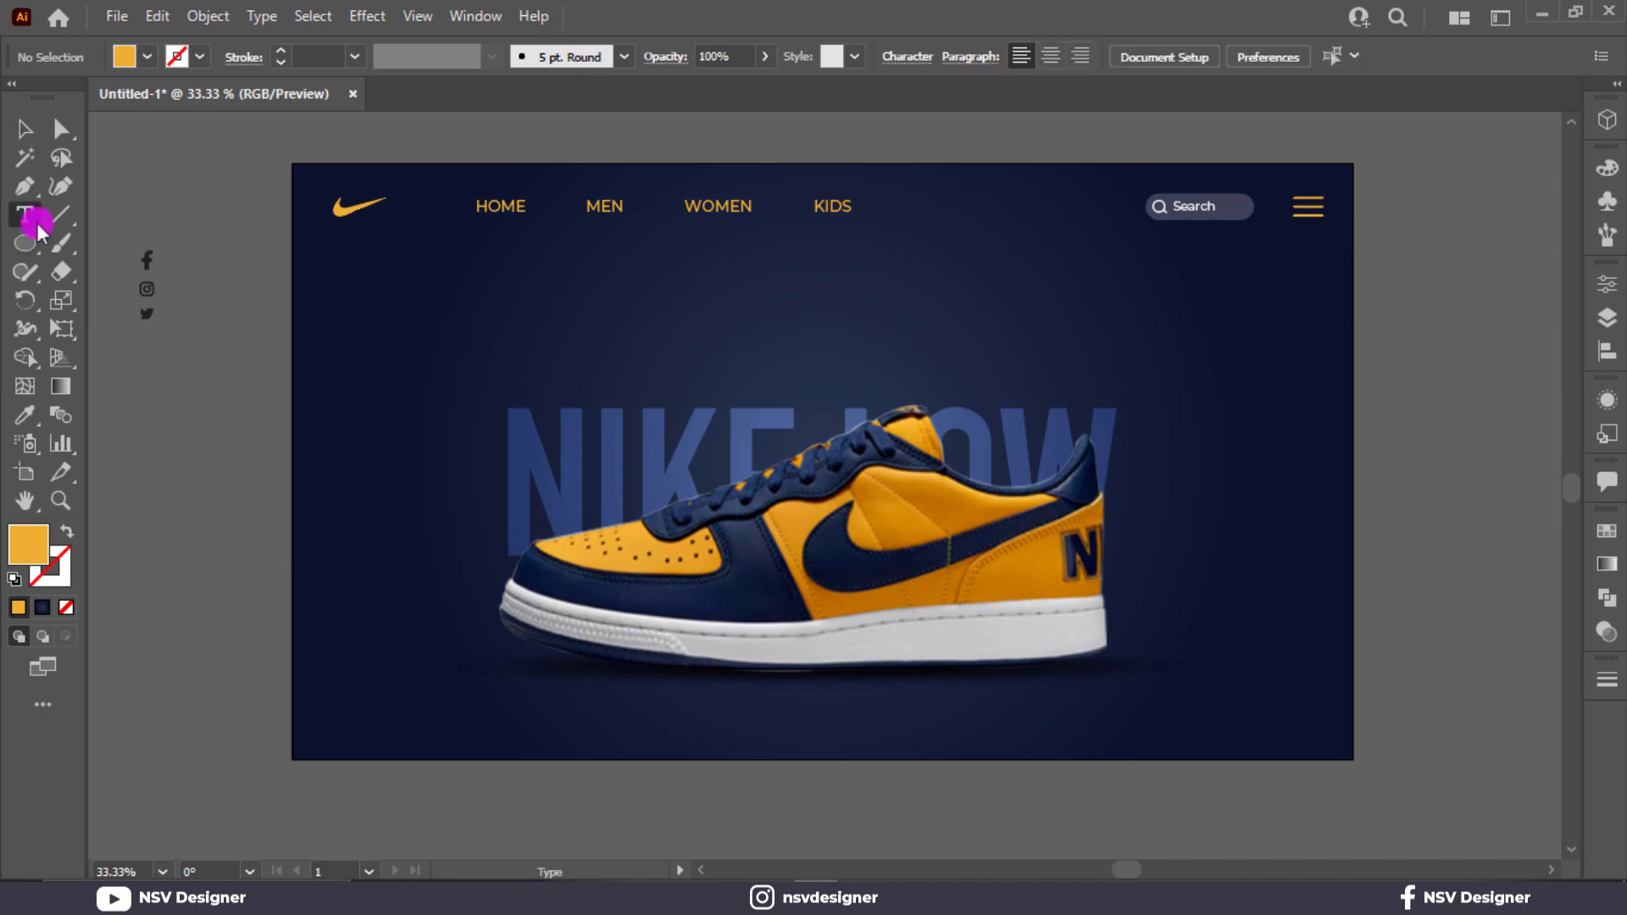
click(390, 309)
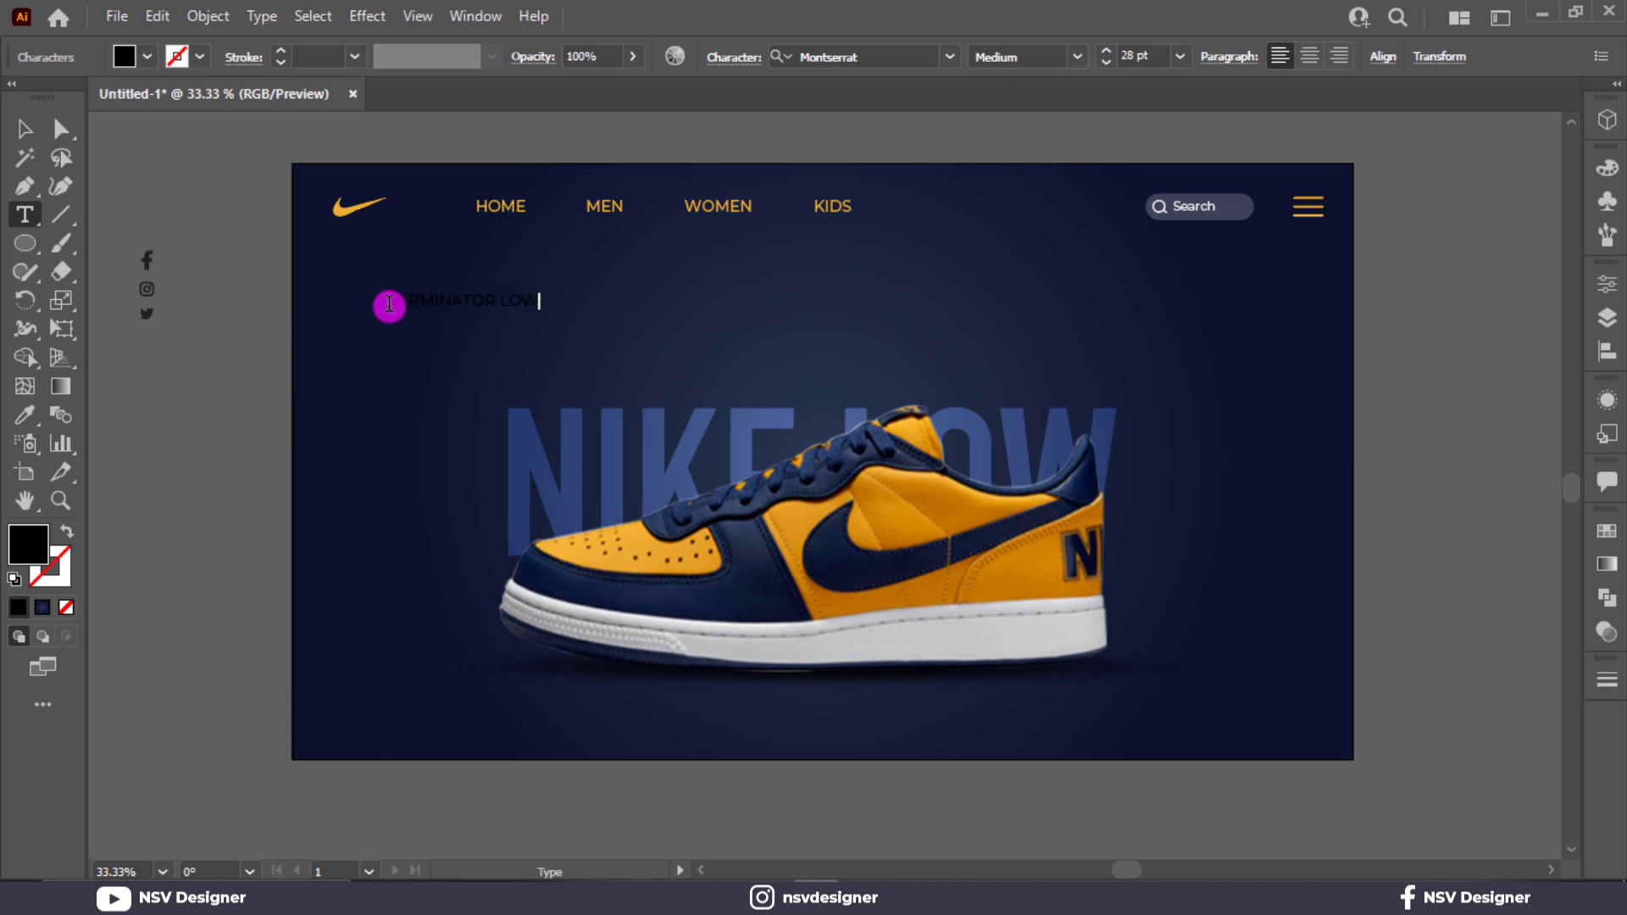
click(24, 129)
Step: Try colouring the TERMINATOR LOW text with a dark blue sampled from the shoe and NIKE LOW area
key(i)
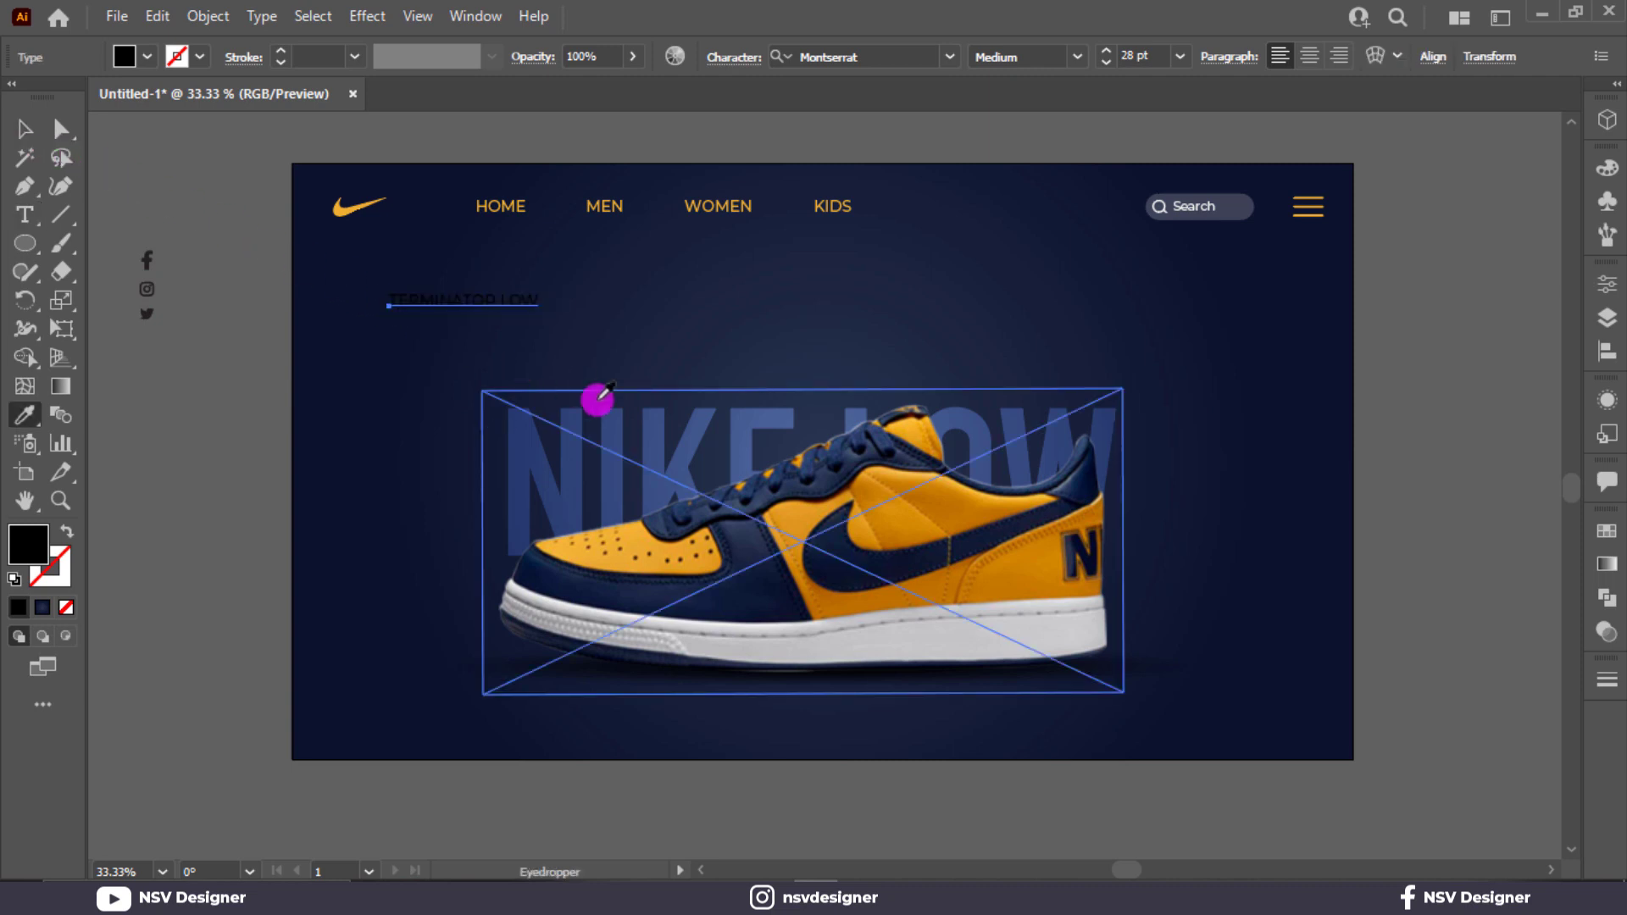
click(674, 426)
click(24, 129)
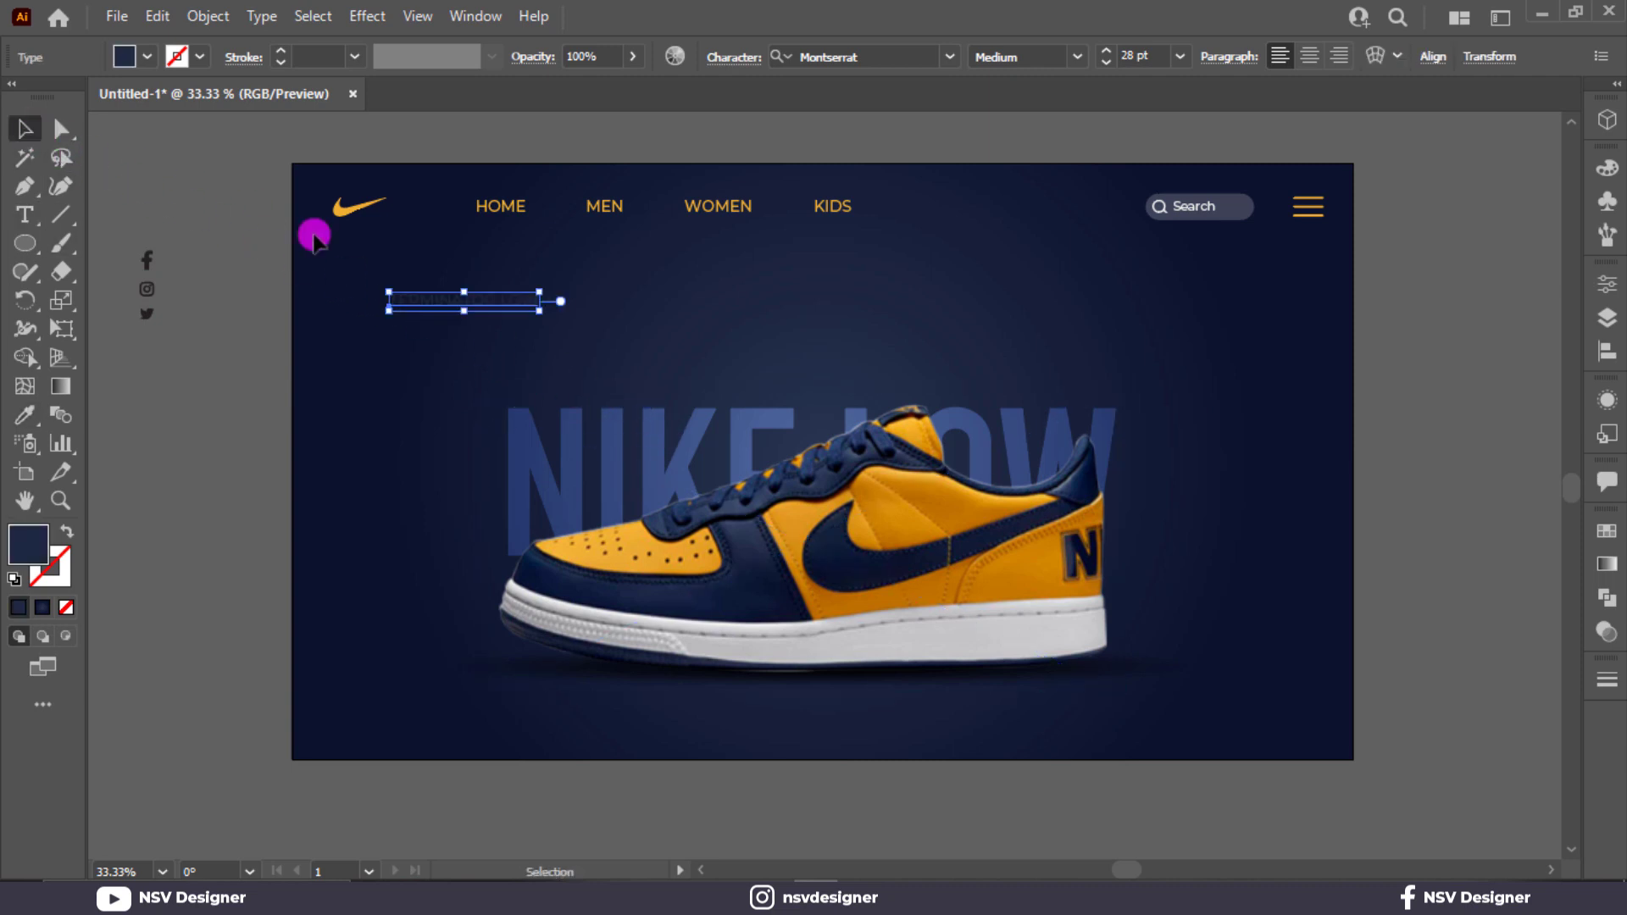
Step: Enlarge the TERMINATOR LOW text to about 47.67 pt and set its font to DIN Condensed Bold
drag(543, 314, 640, 340)
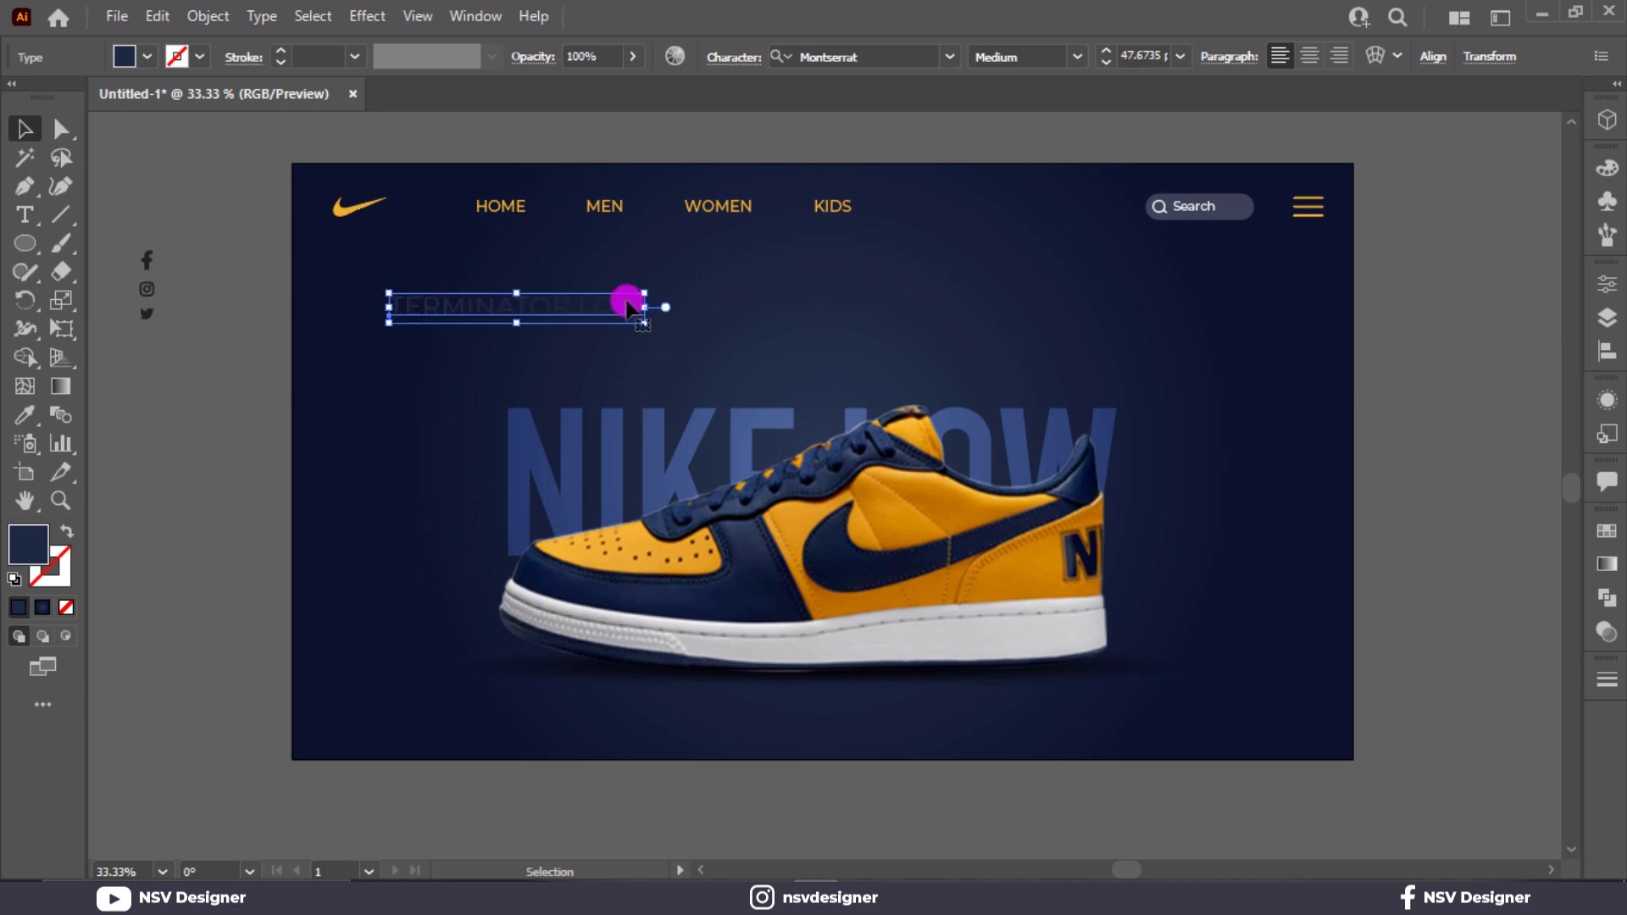
click(921, 55)
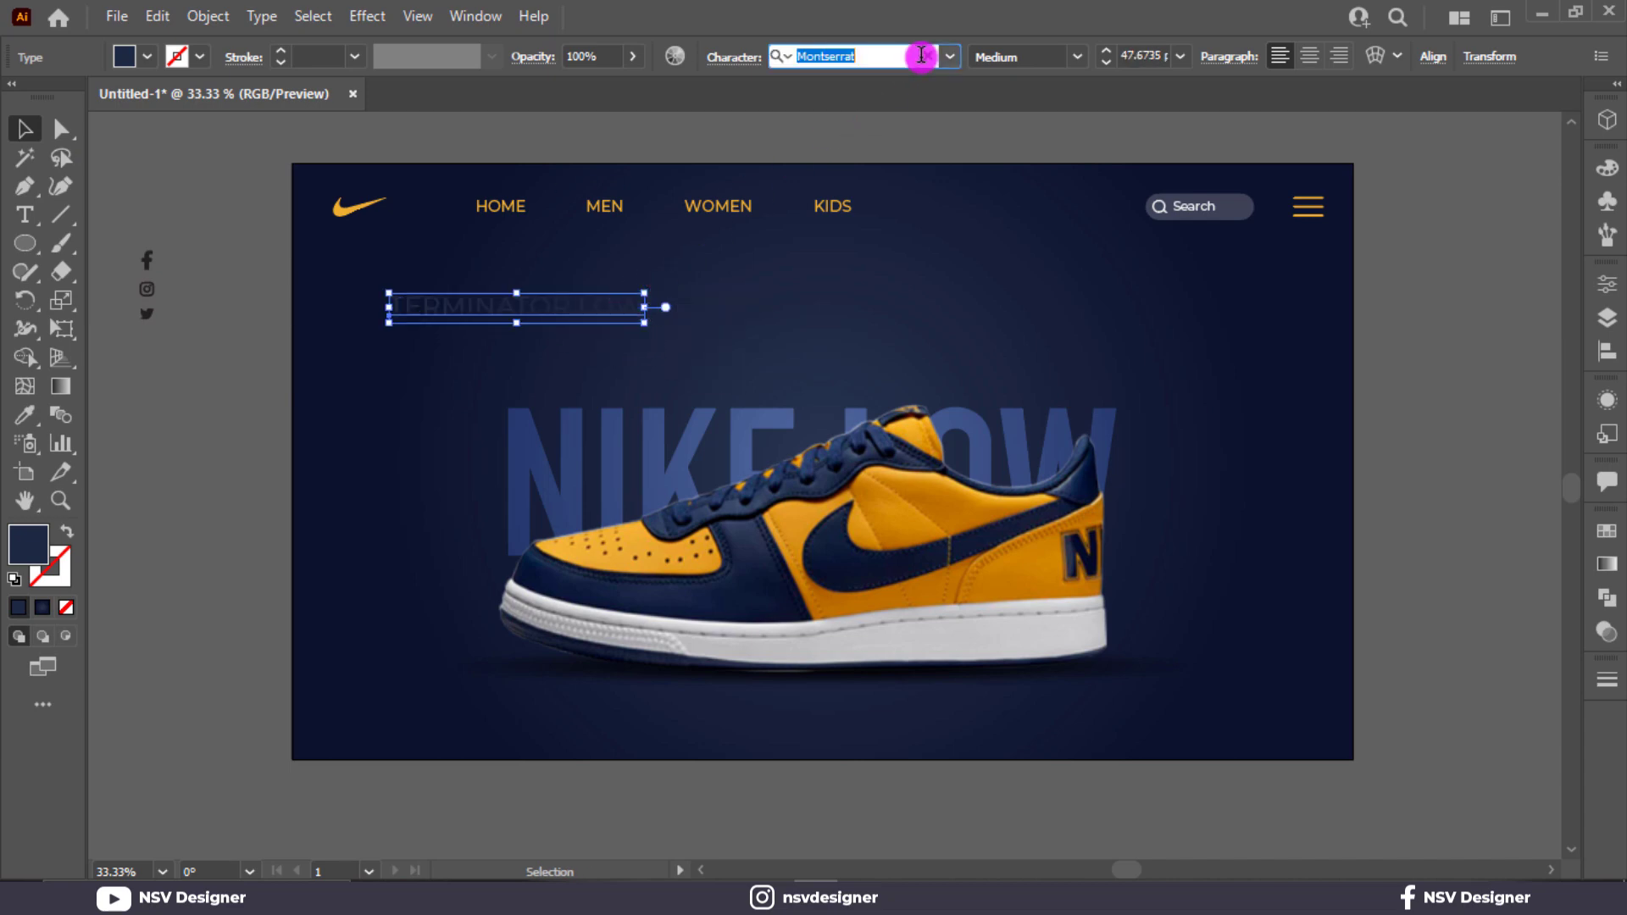
text(di)
click(1089, 172)
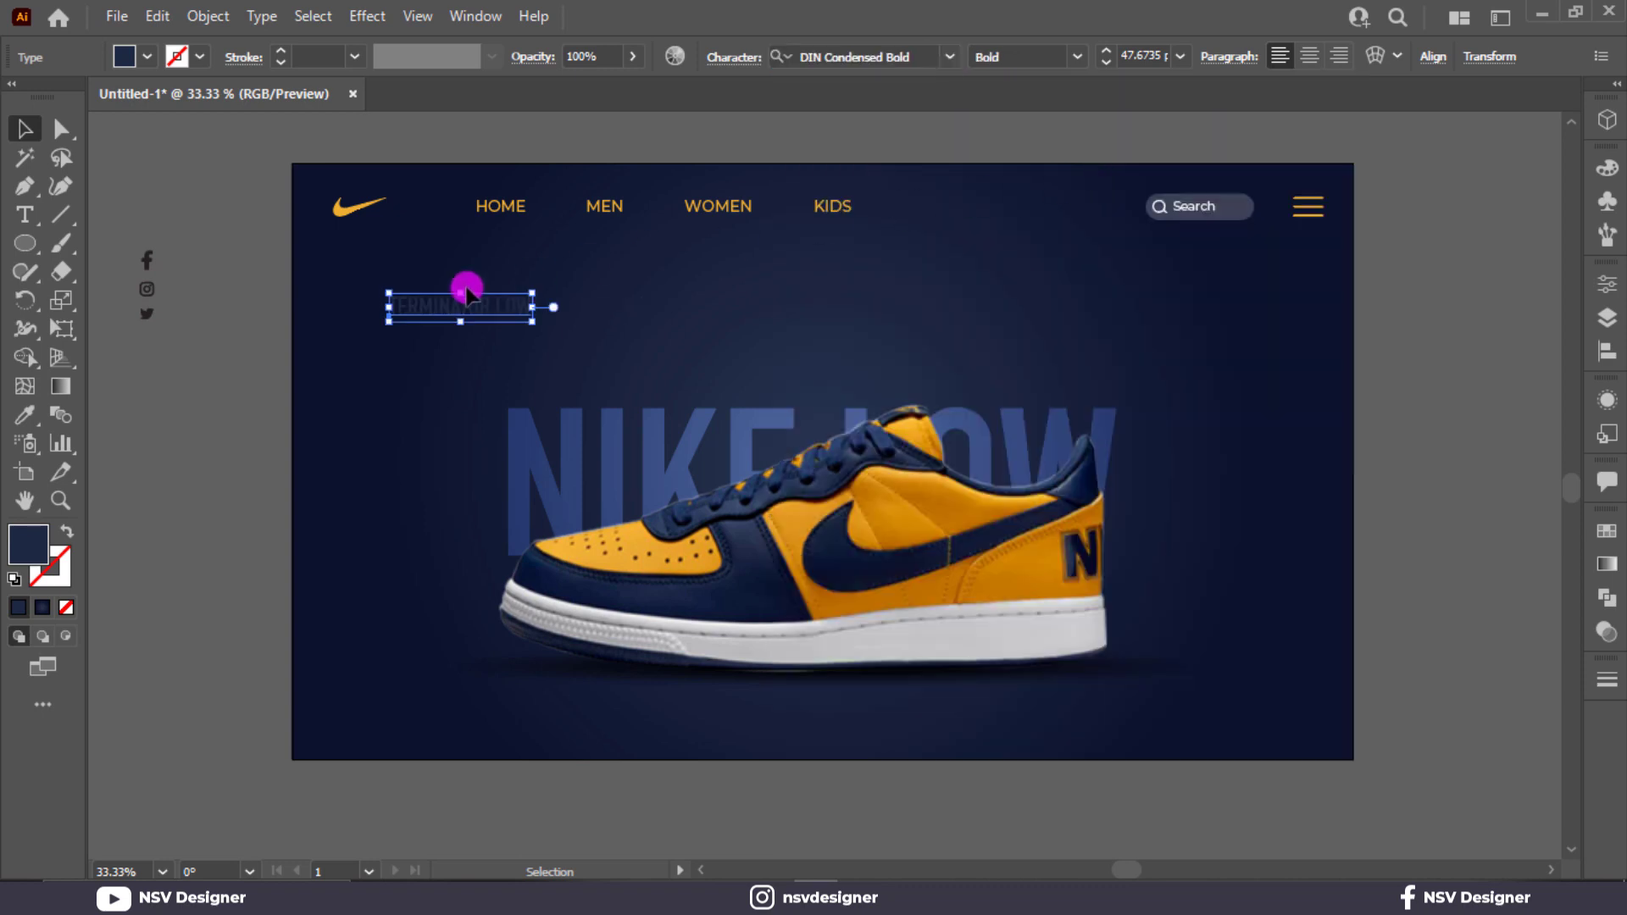
Step: Colour the TERMINATOR LOW text with the swoosh's yellow and move it up and closer to the banner's outer edge
key(i)
click(340, 208)
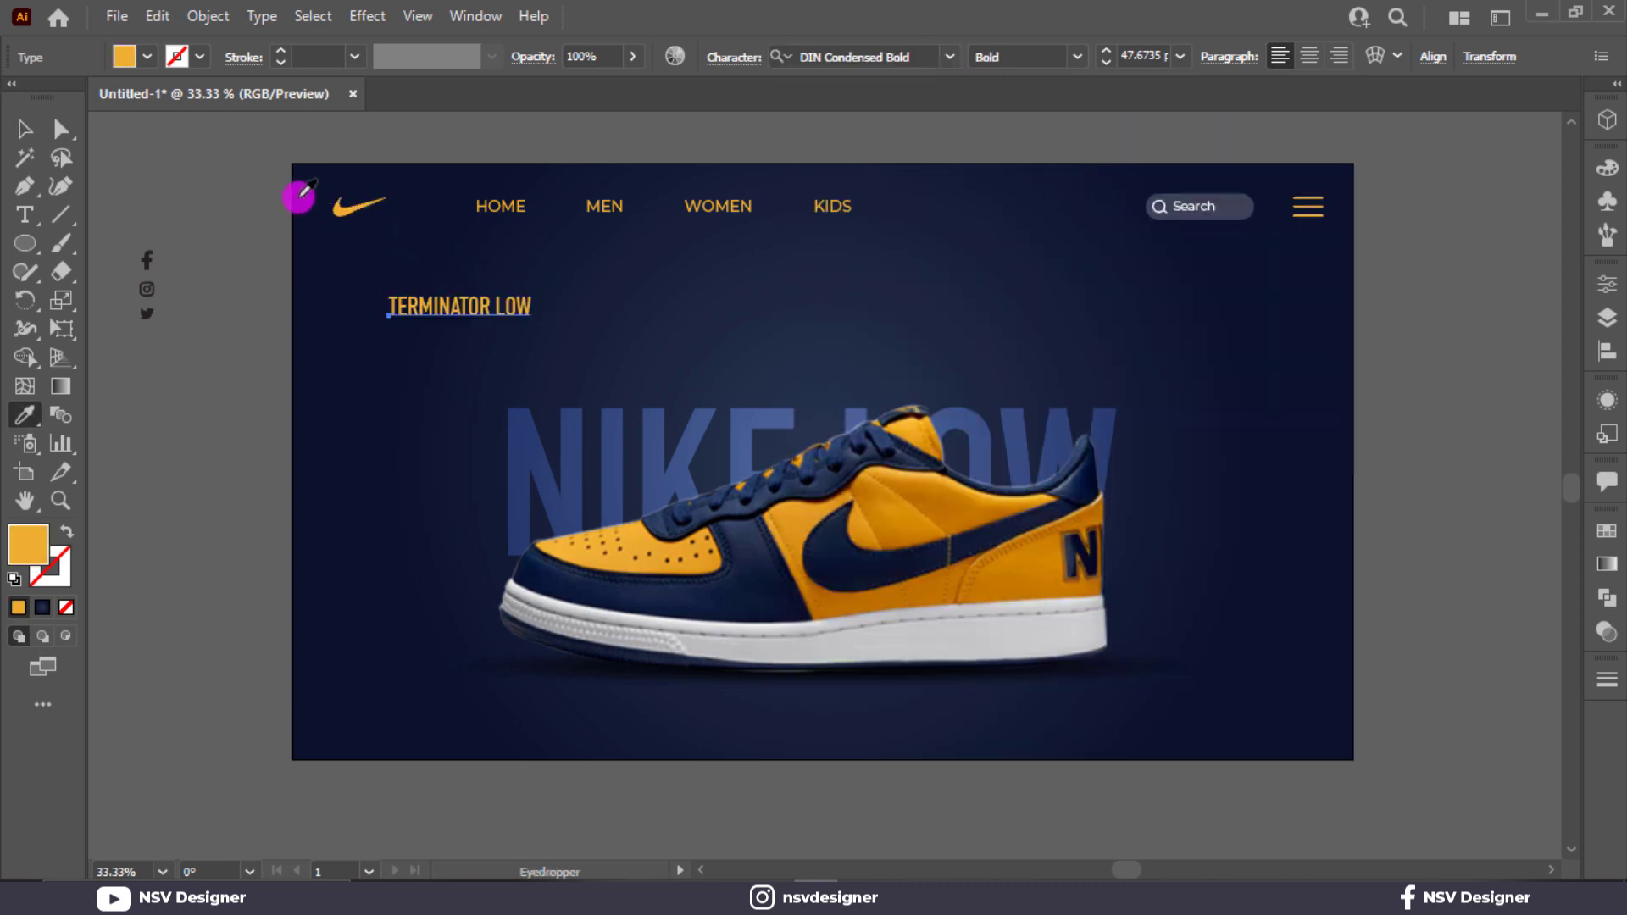
click(23, 130)
drag(492, 312, 464, 302)
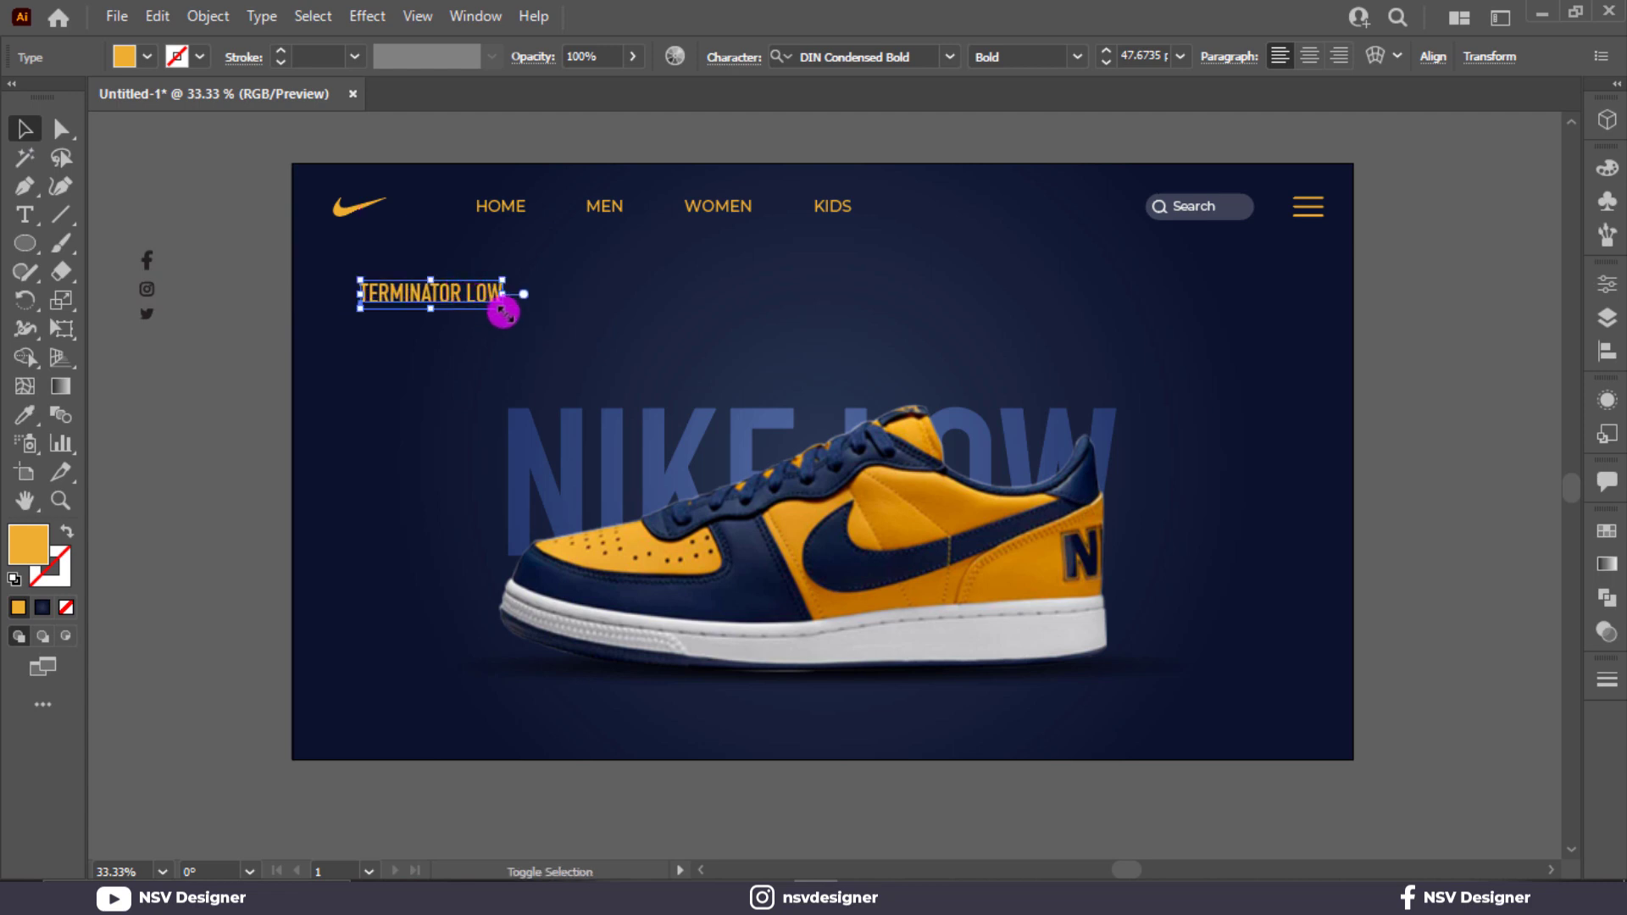
Step: Enlarge TERMINATOR LOW to about 71.09 pt and duplicate it directly below with the wording UNIVERSITY GOLD AND NAVY
drag(550, 328, 518, 347)
click(617, 313)
triple_click(519, 347)
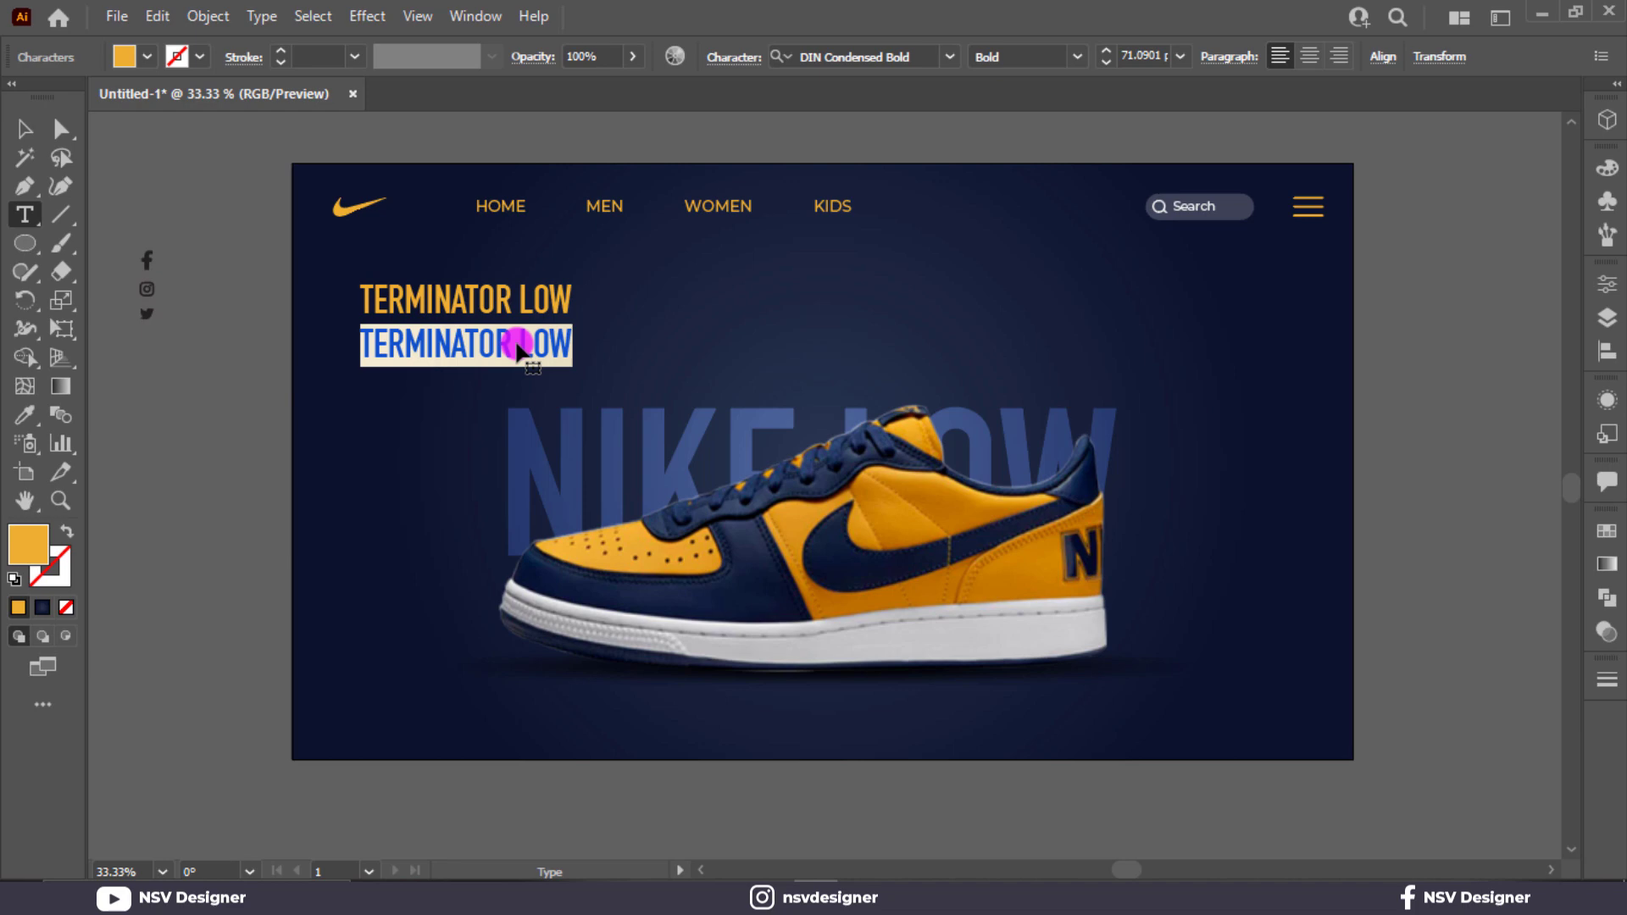
text(UNIVERSITY GOLD AND NAVY)
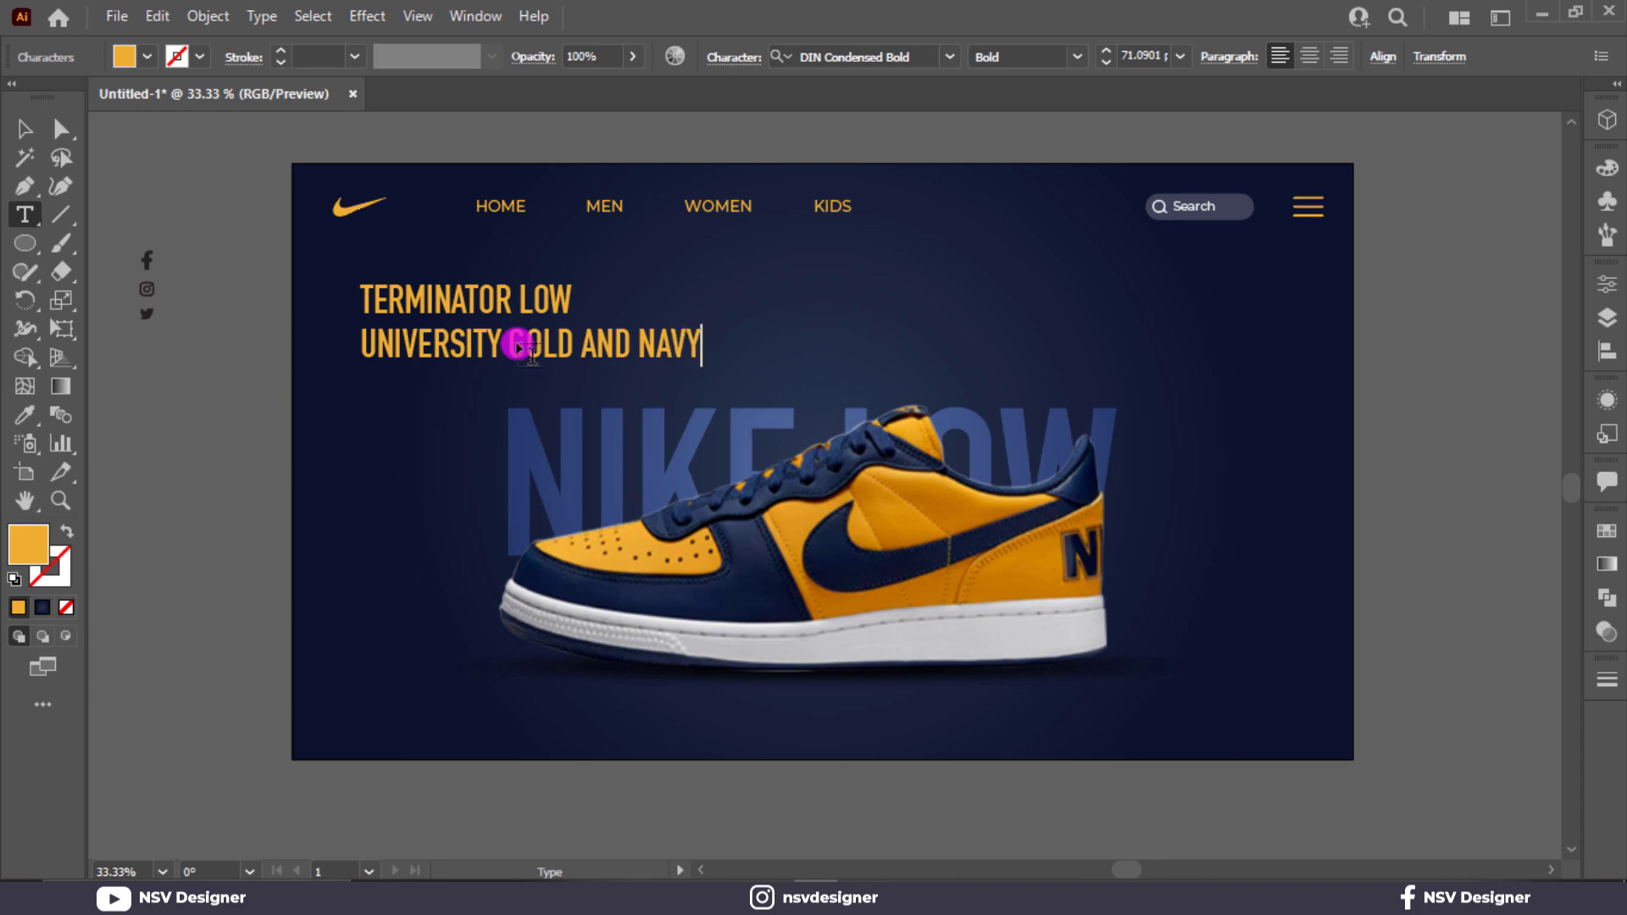
Step: Scale the UNIVERSITY GOLD AND NAVY line down to the same width as TERMINATOR LOW
click(22, 134)
drag(702, 367, 572, 354)
click(649, 336)
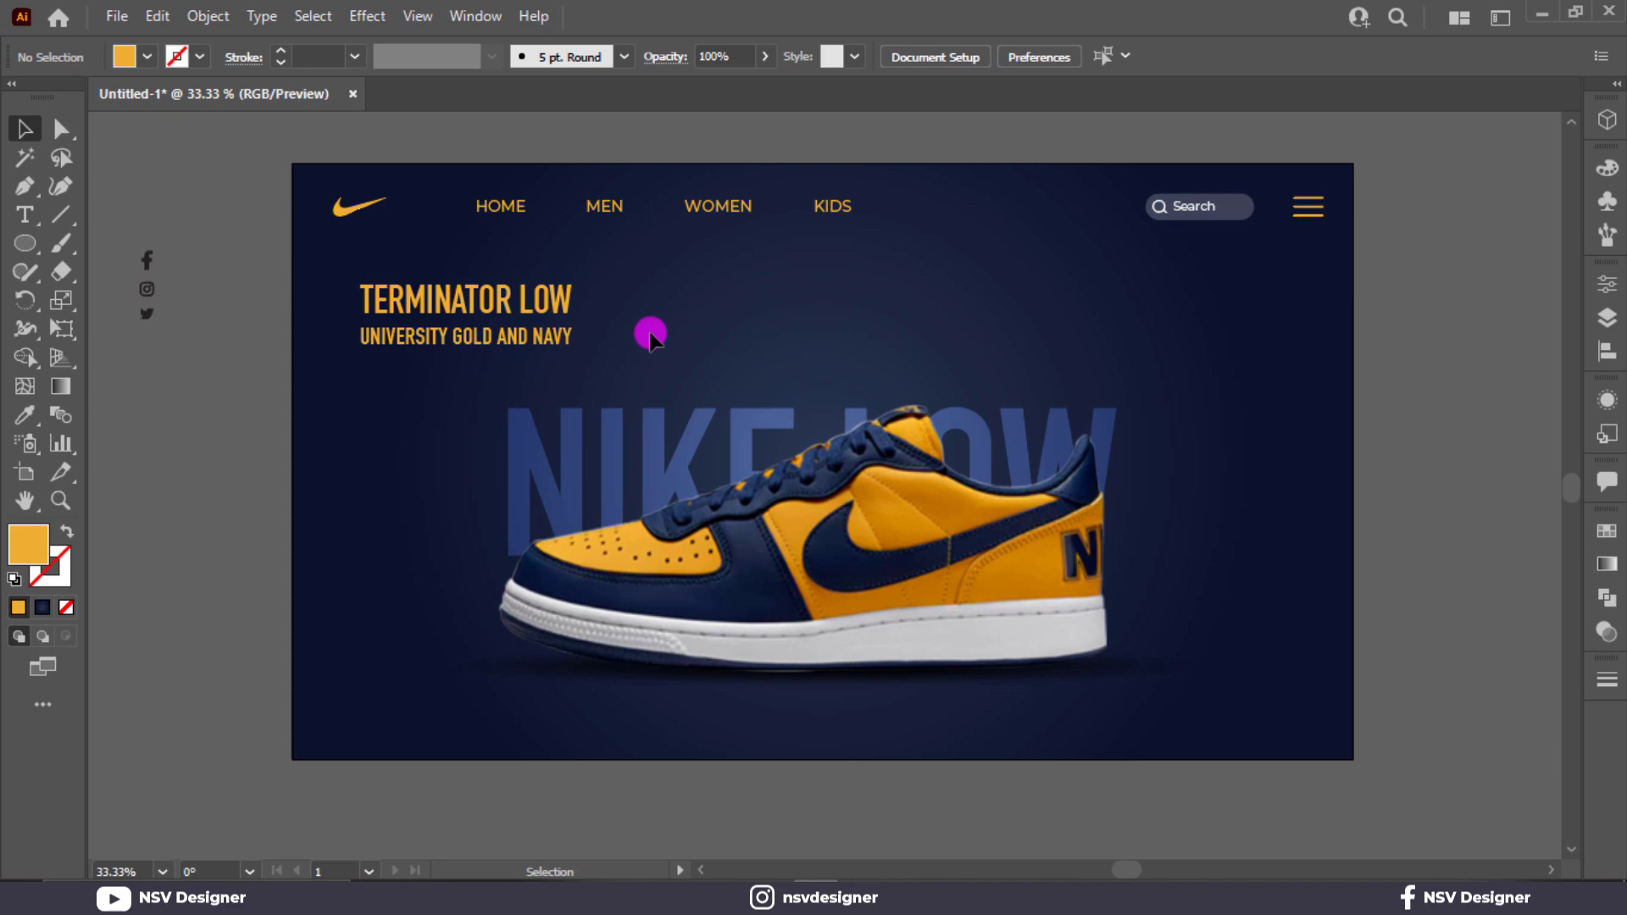
Step: Shift the shoe group horizontally away from the heading, and move the two heading lines so they start directly under the swoosh
click(1093, 663)
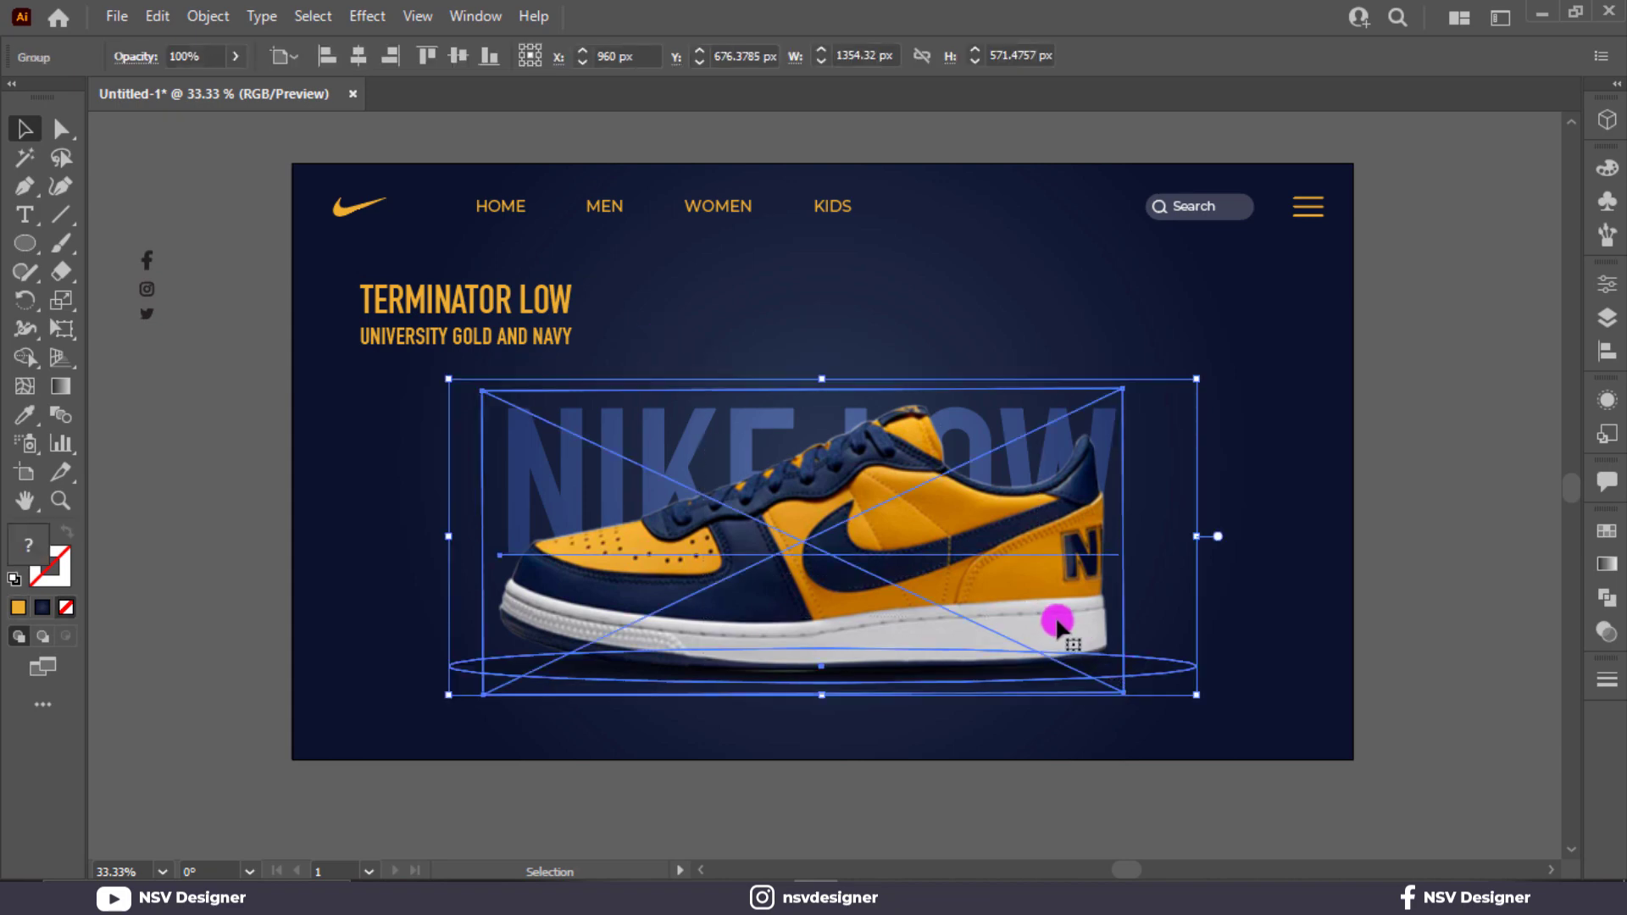
drag(1069, 624, 1108, 628)
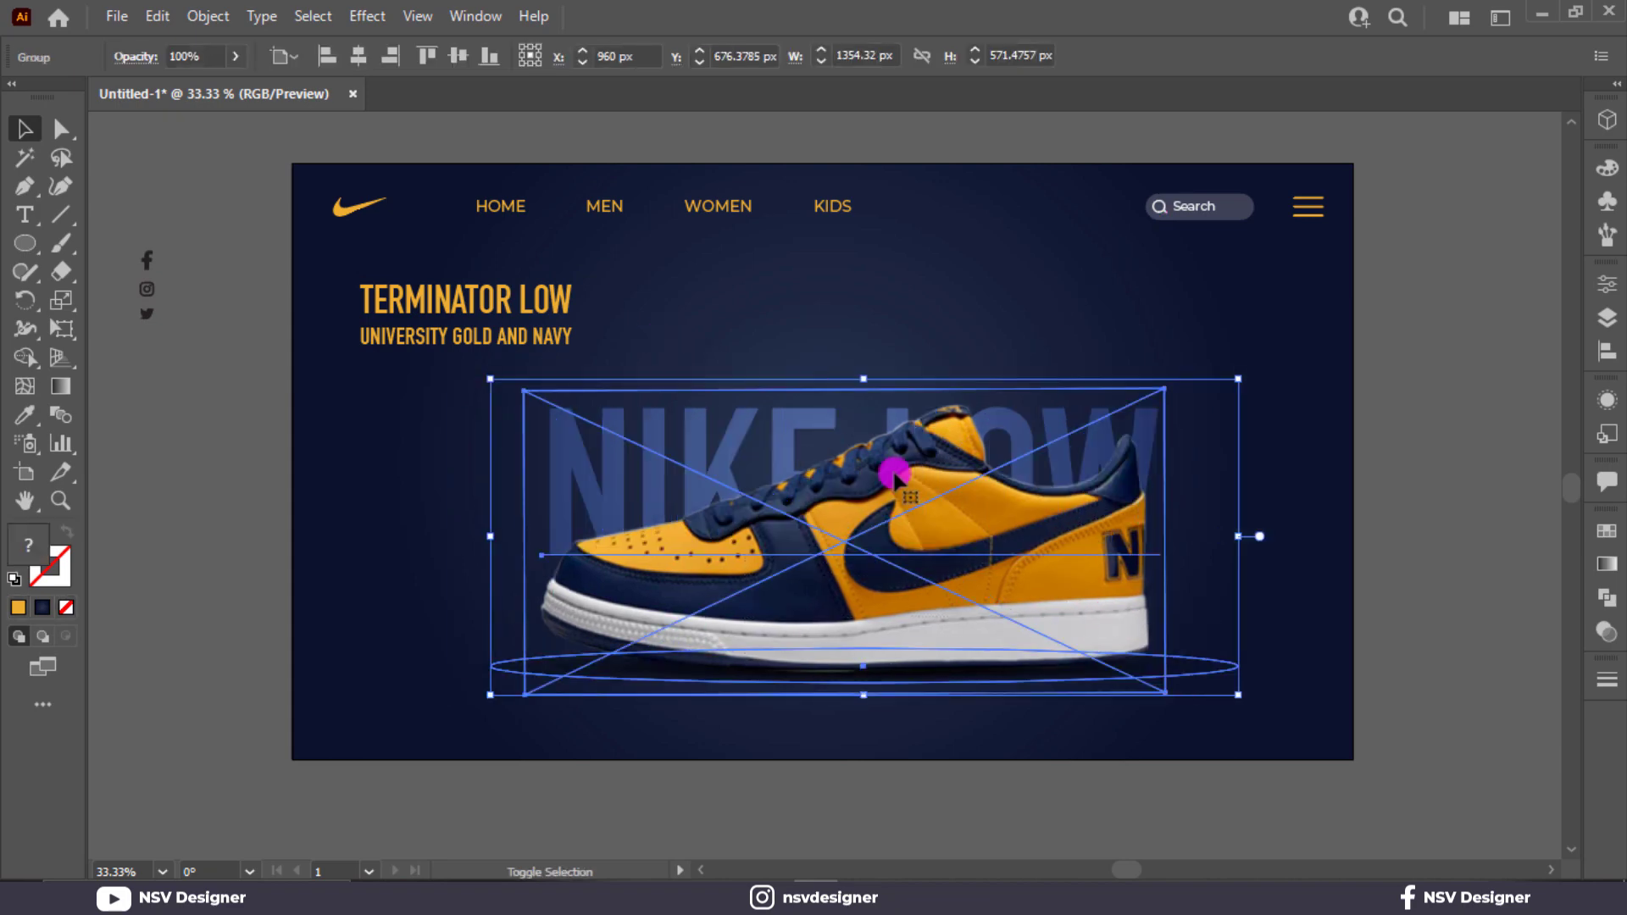
click(641, 274)
click(519, 337)
drag(480, 314, 446, 323)
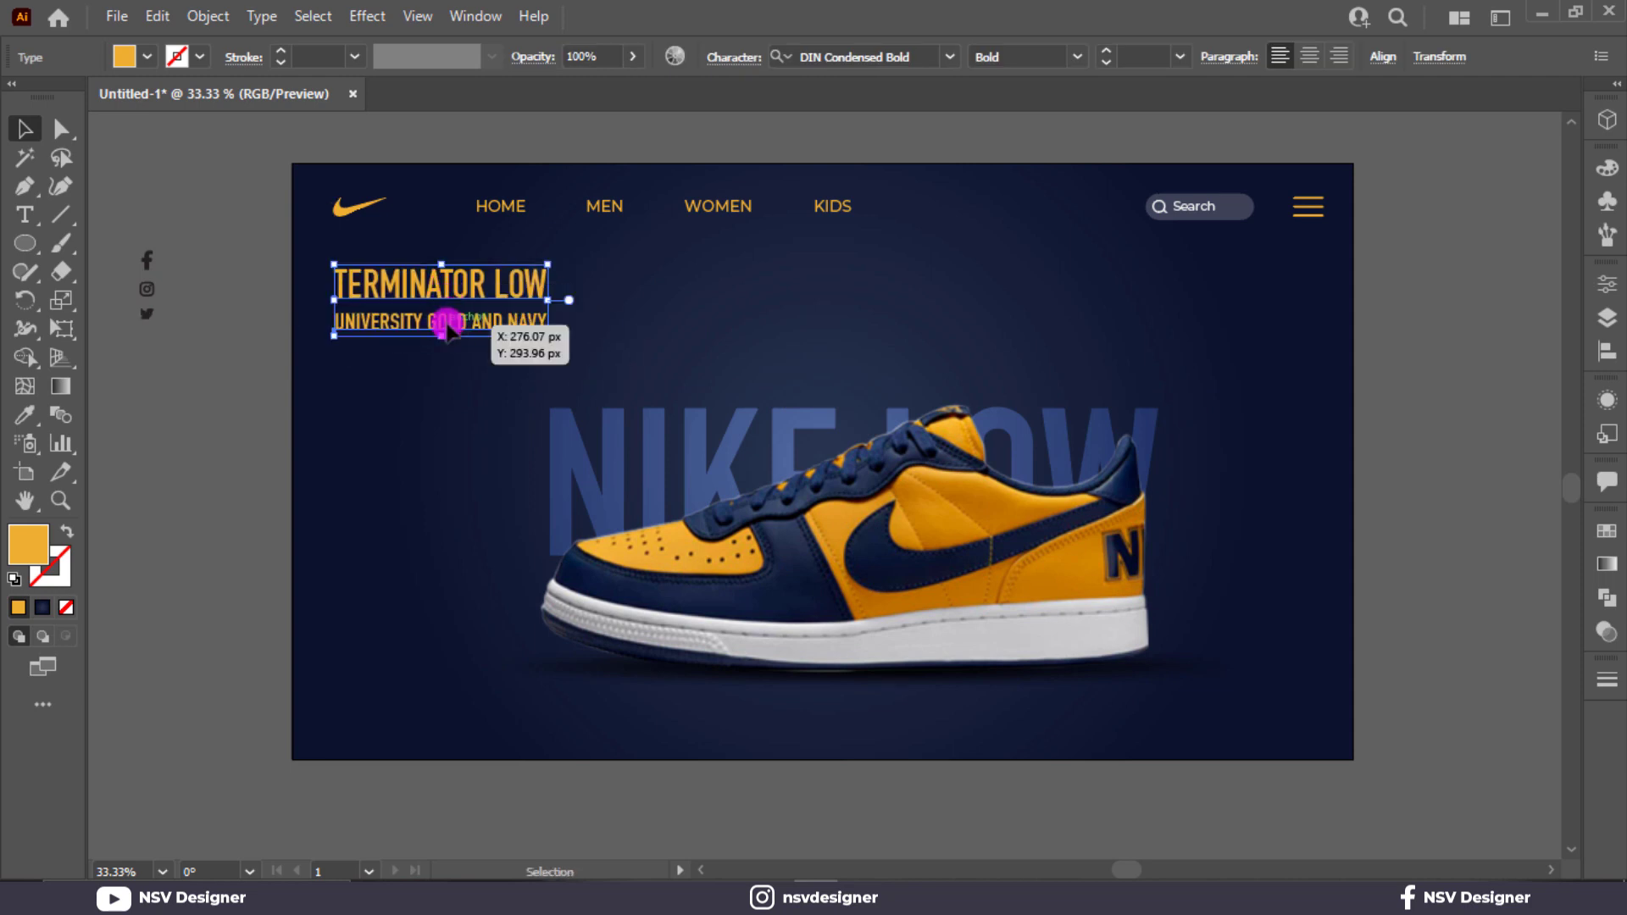
click(447, 378)
click(923, 534)
drag(988, 526, 1006, 495)
mouse_move(500, 339)
mouse_down()
mouse_move(545, 280)
mouse_move(495, 307)
mouse_up()
click(722, 359)
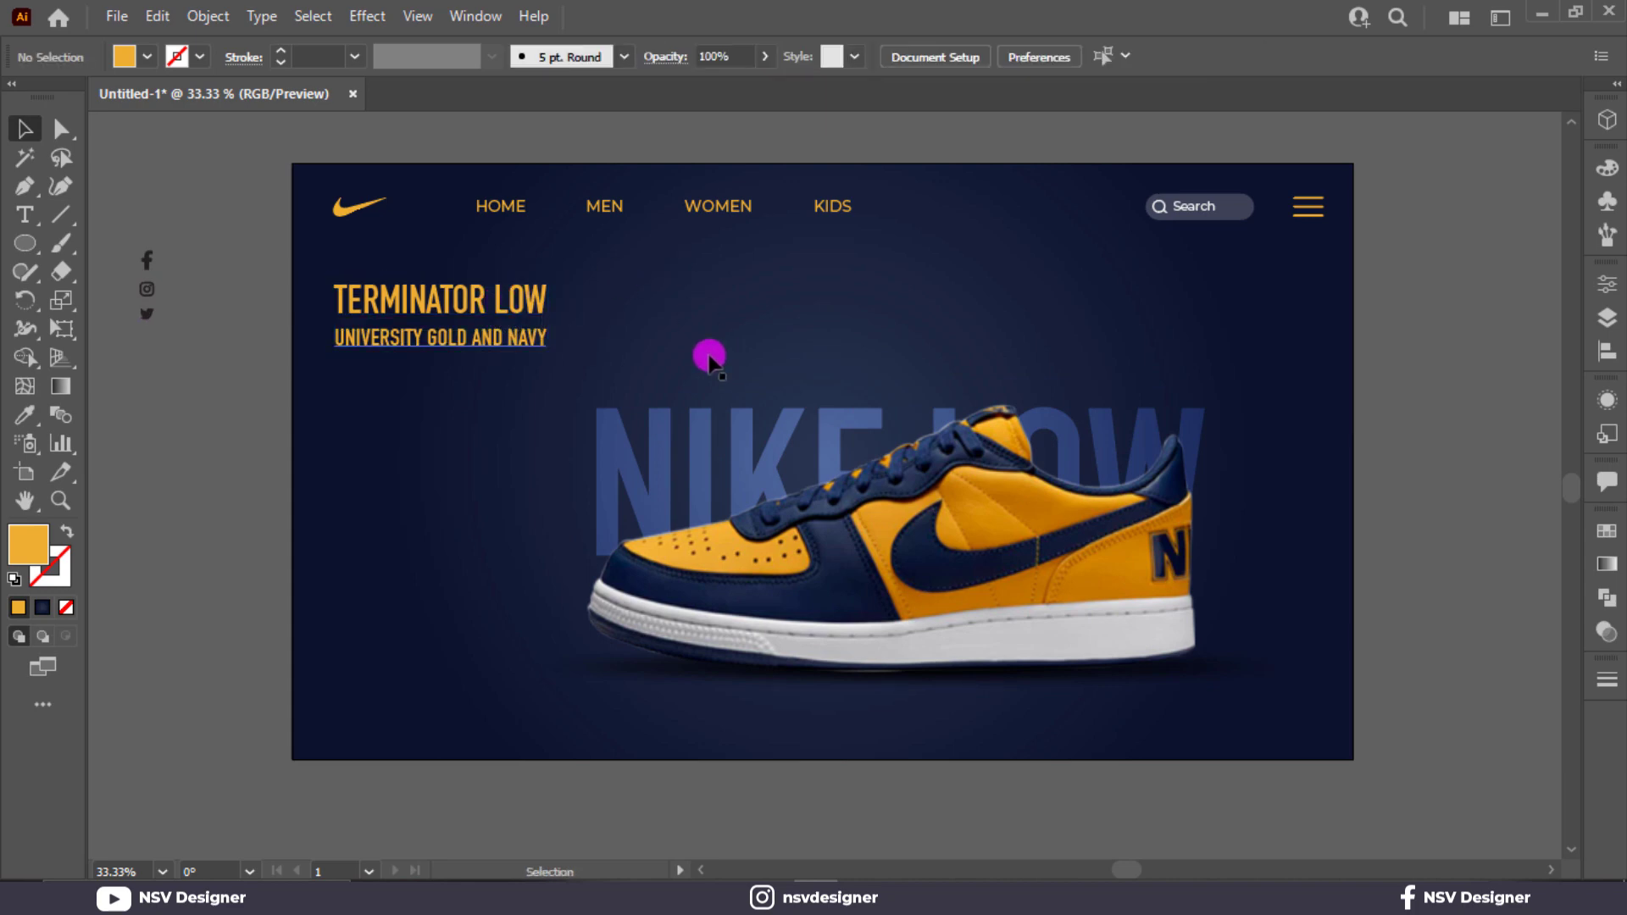
Step: Widen the letter tracking of the TERMINATOR LOW and UNIVERSITY GOLD AND NAVY heading lines
click(496, 309)
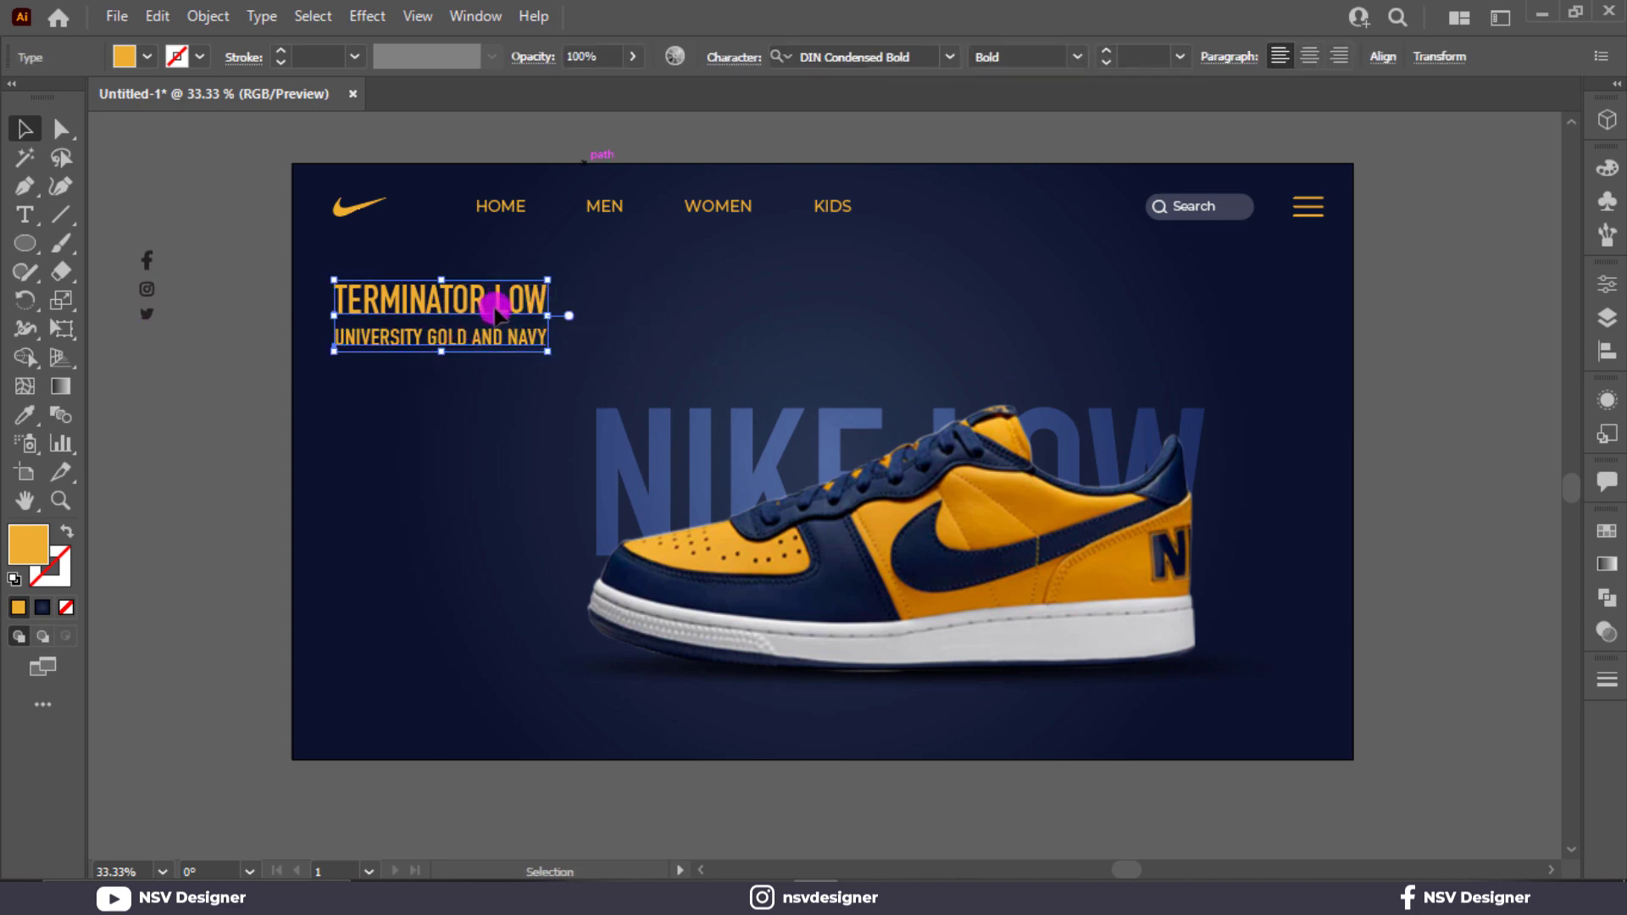
click(737, 54)
click(715, 197)
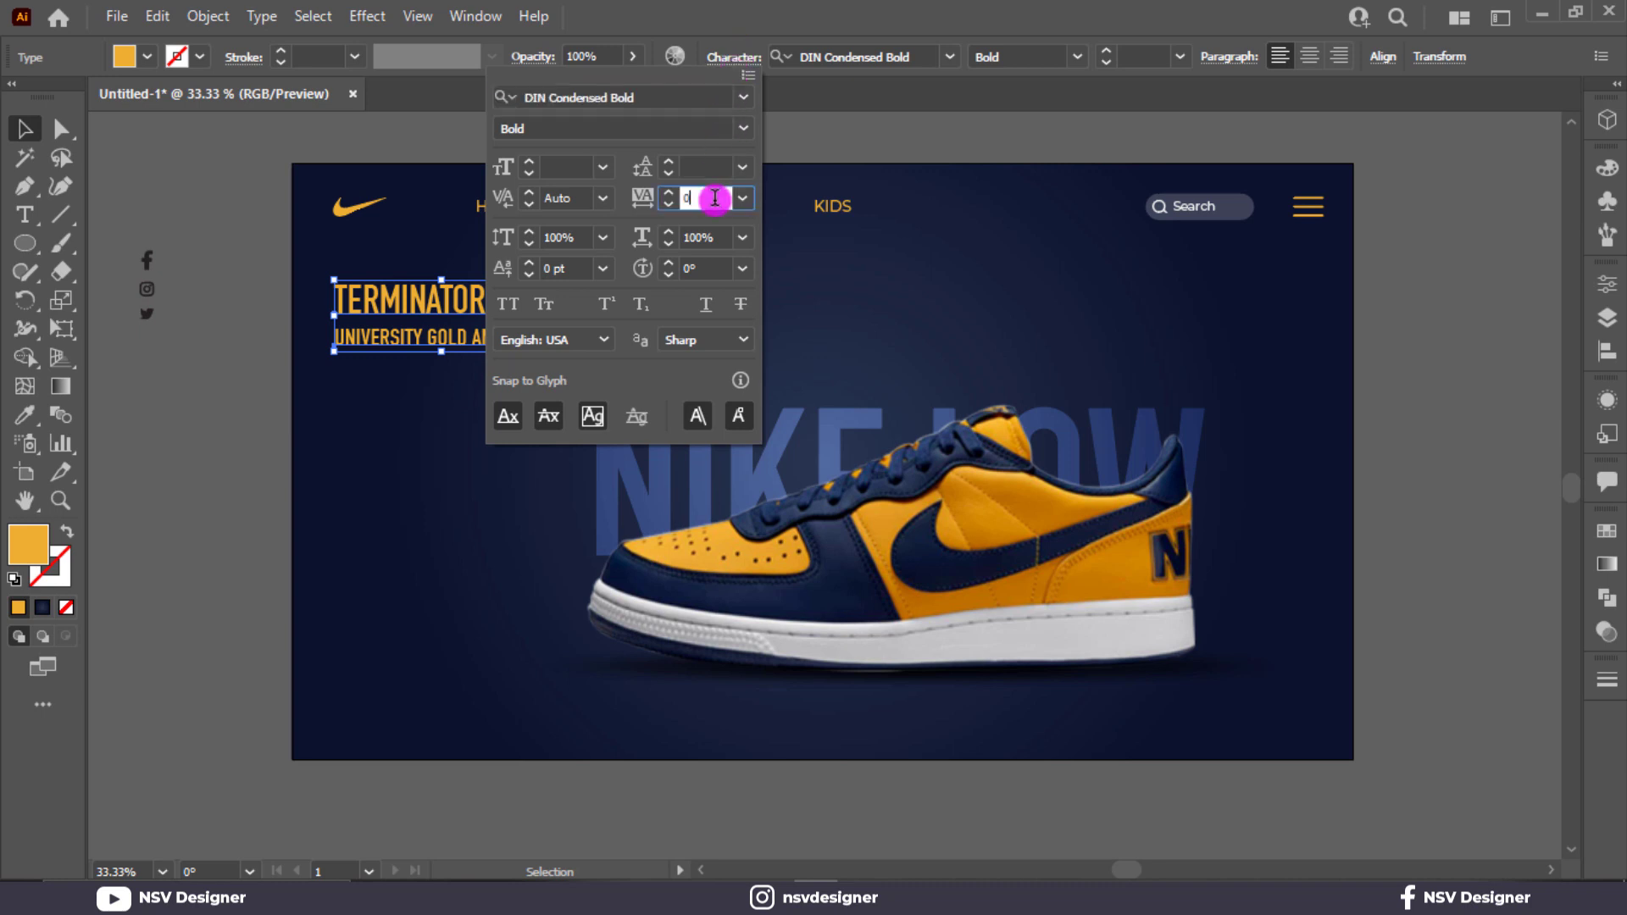
text(2)
key(Return)
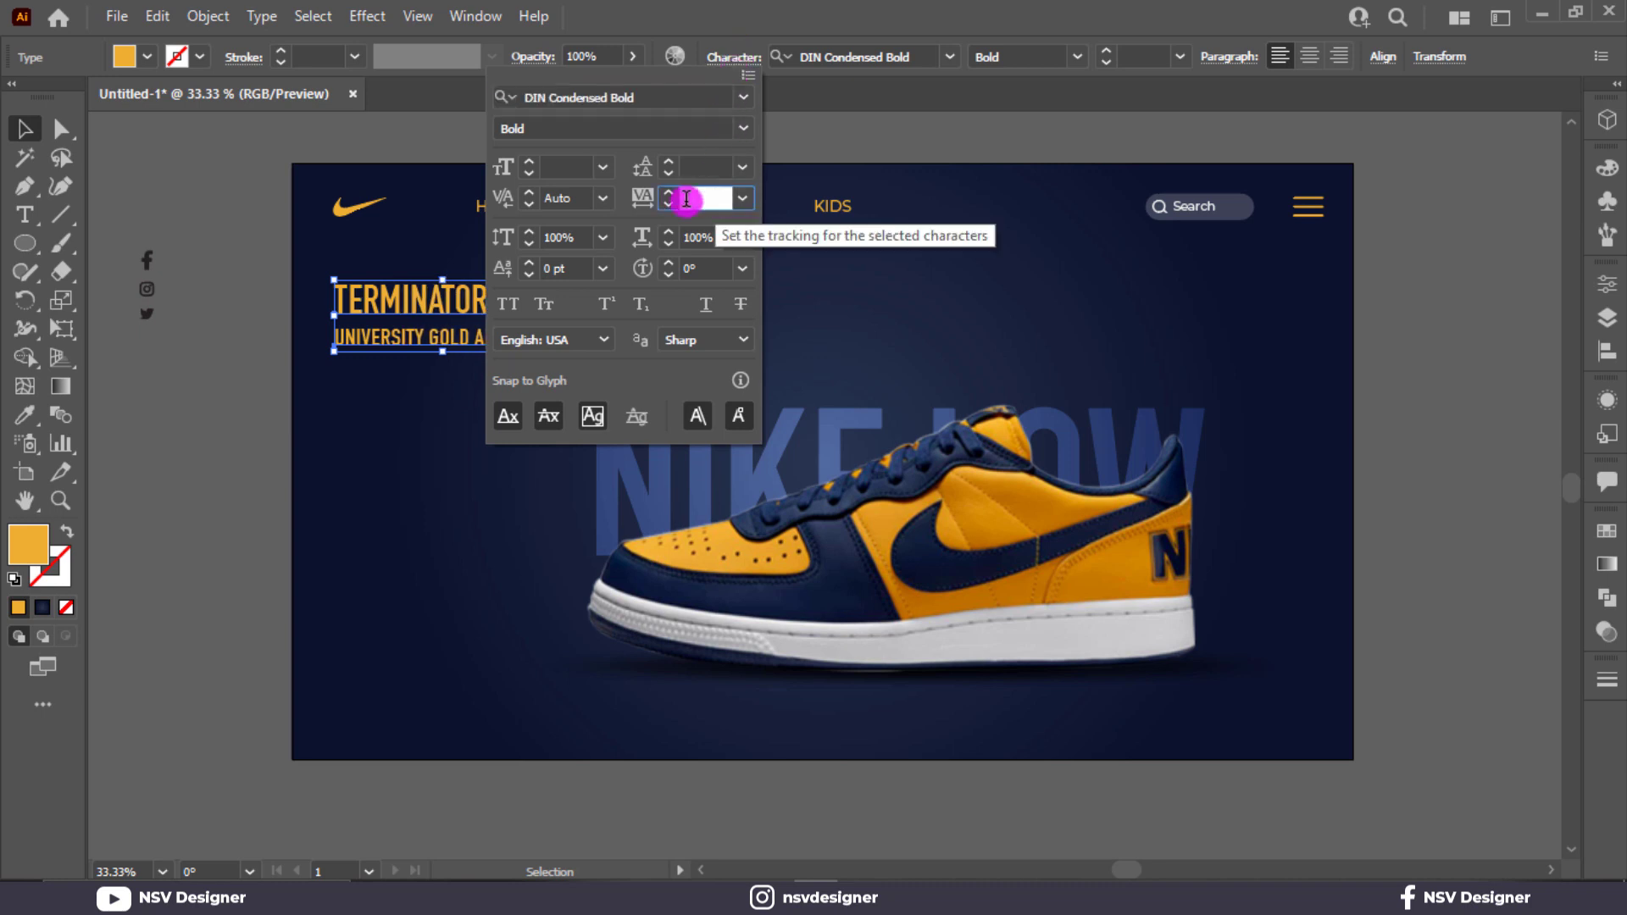
click(938, 281)
click(743, 312)
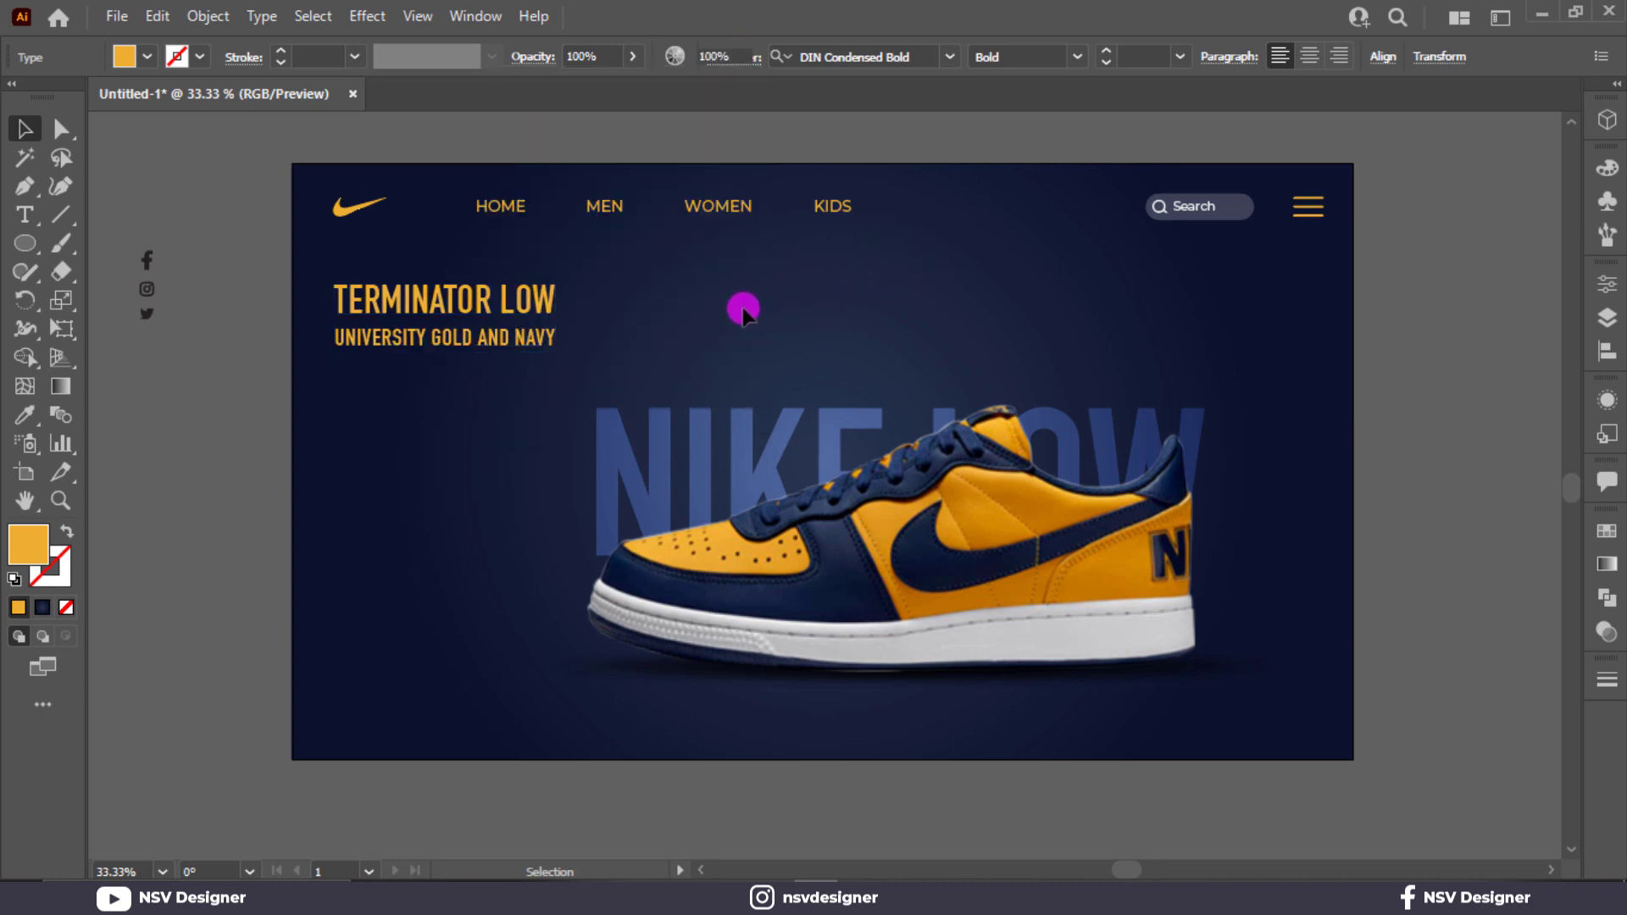
Step: Tighten the gap between the two heading lines by moving UNIVERSITY GOLD AND NAVY closer beneath TERMINATOR LOW
drag(546, 339, 490, 298)
key(ctrl+1)
click(891, 163)
drag(891, 163, 729, 340)
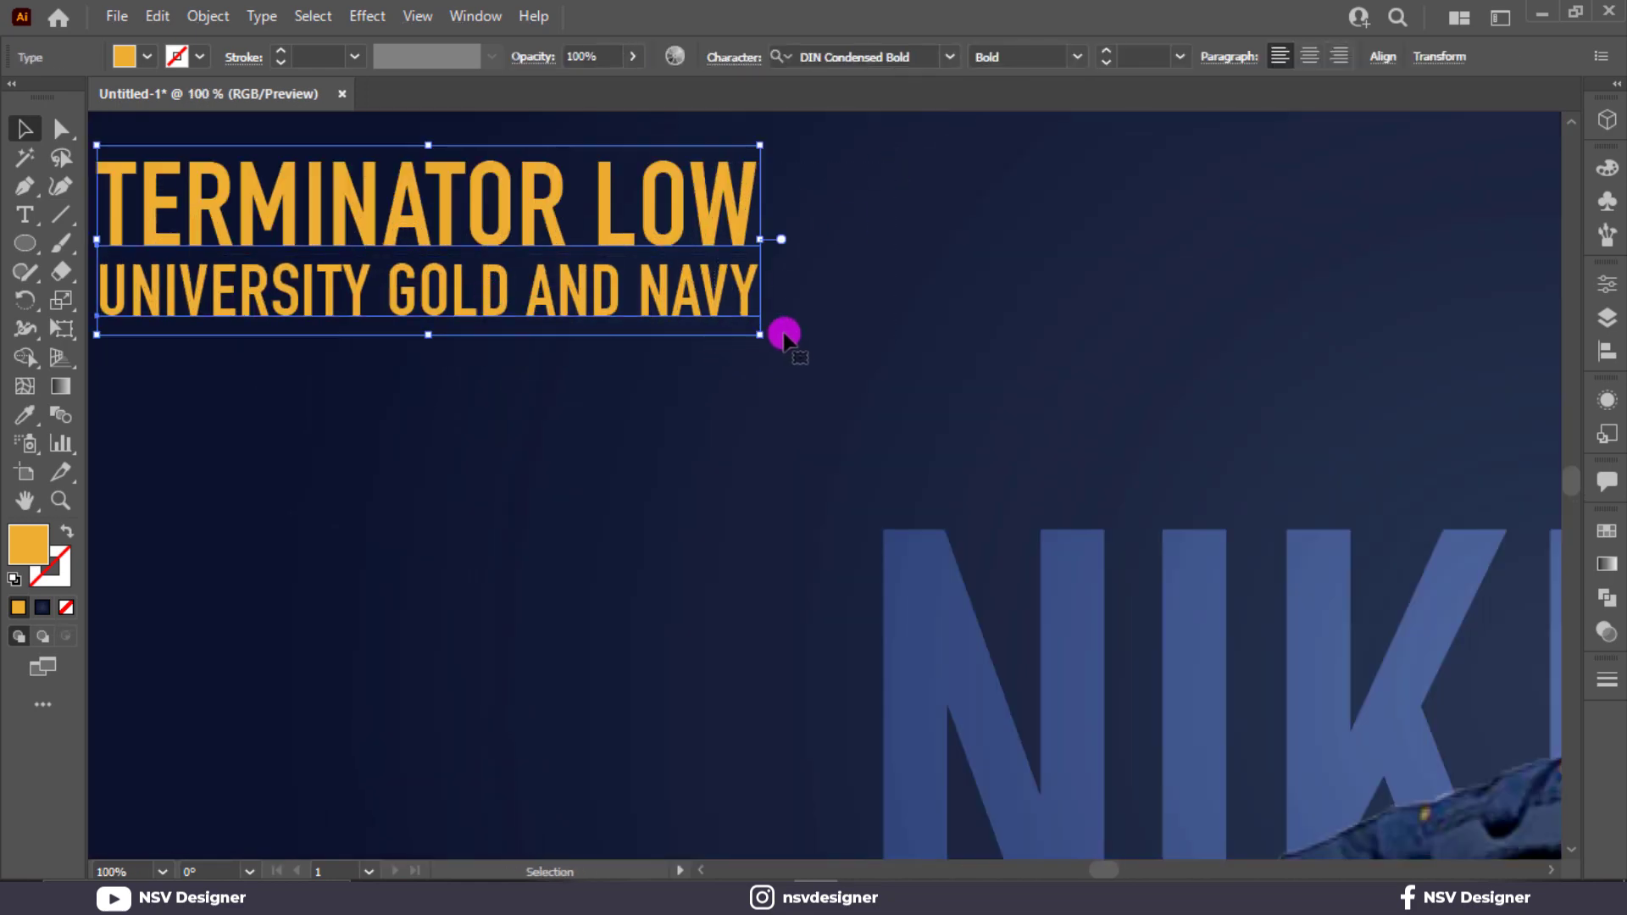
click(872, 253)
key(ctrl+0)
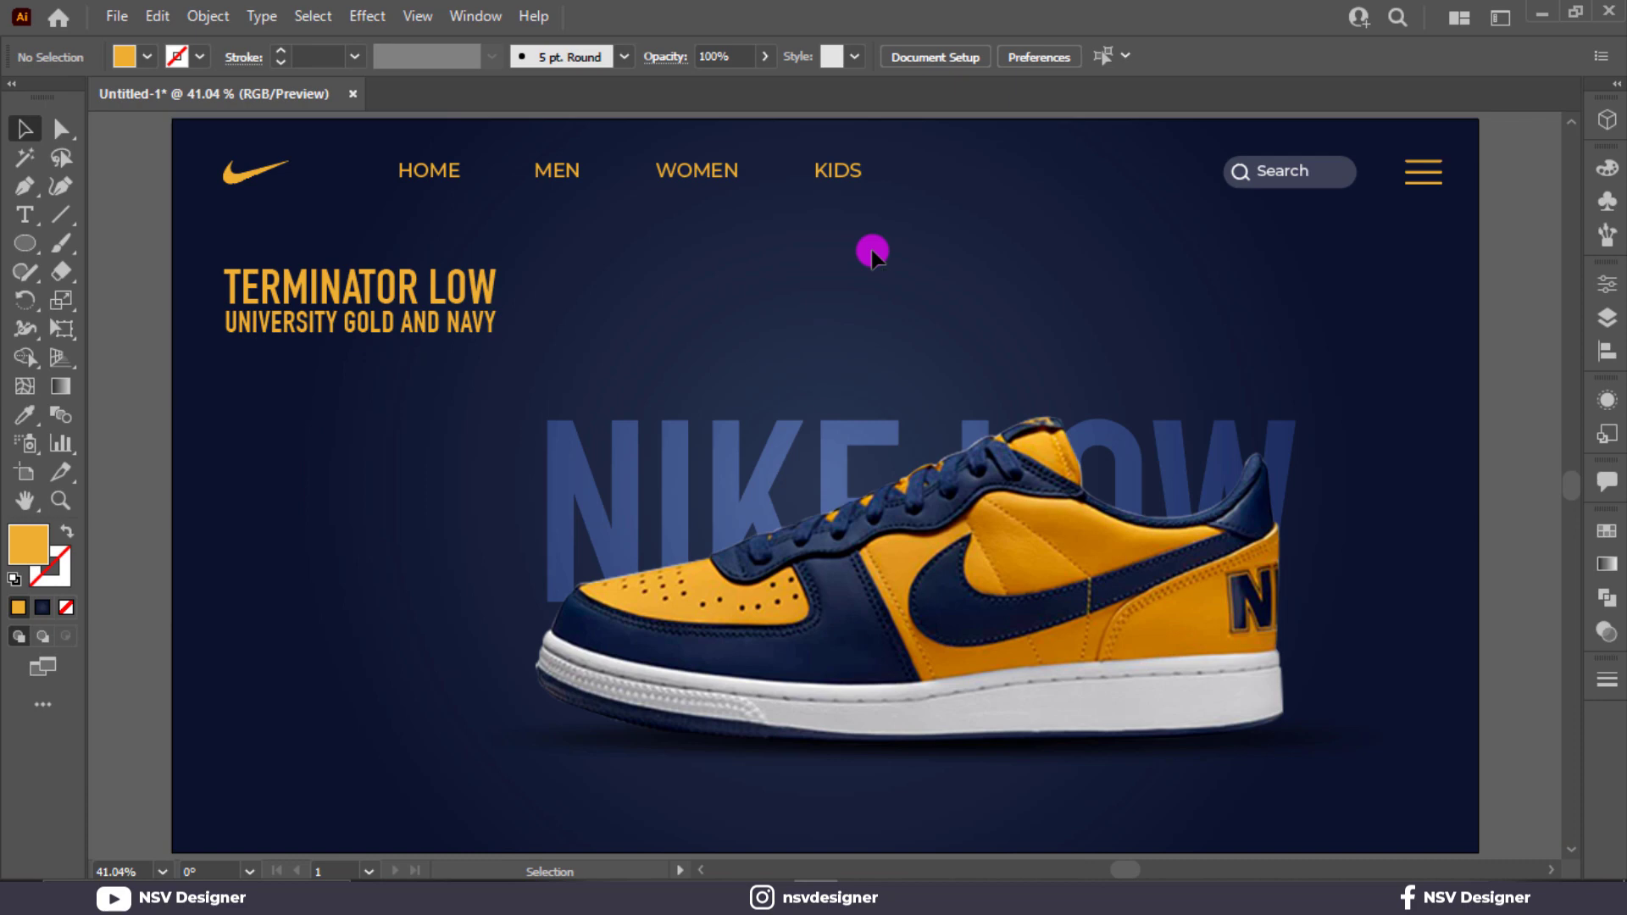
Step: Select the shoe image together with its shadow ellipse and group them
click(979, 478)
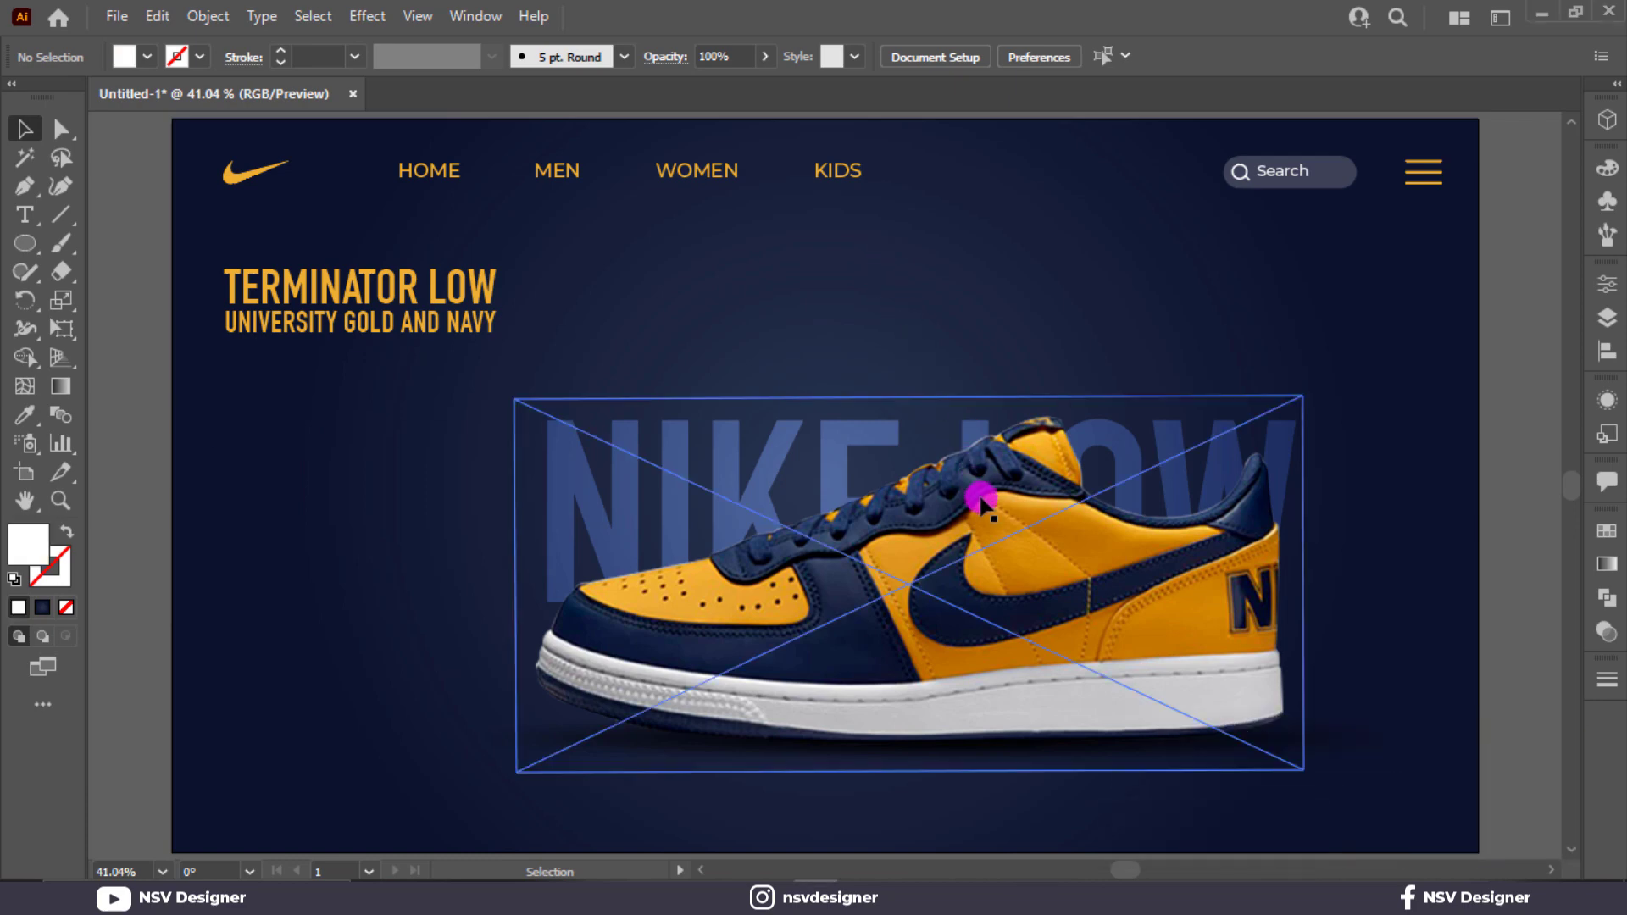
right_click(1167, 498)
click(1236, 280)
click(1316, 374)
click(771, 715)
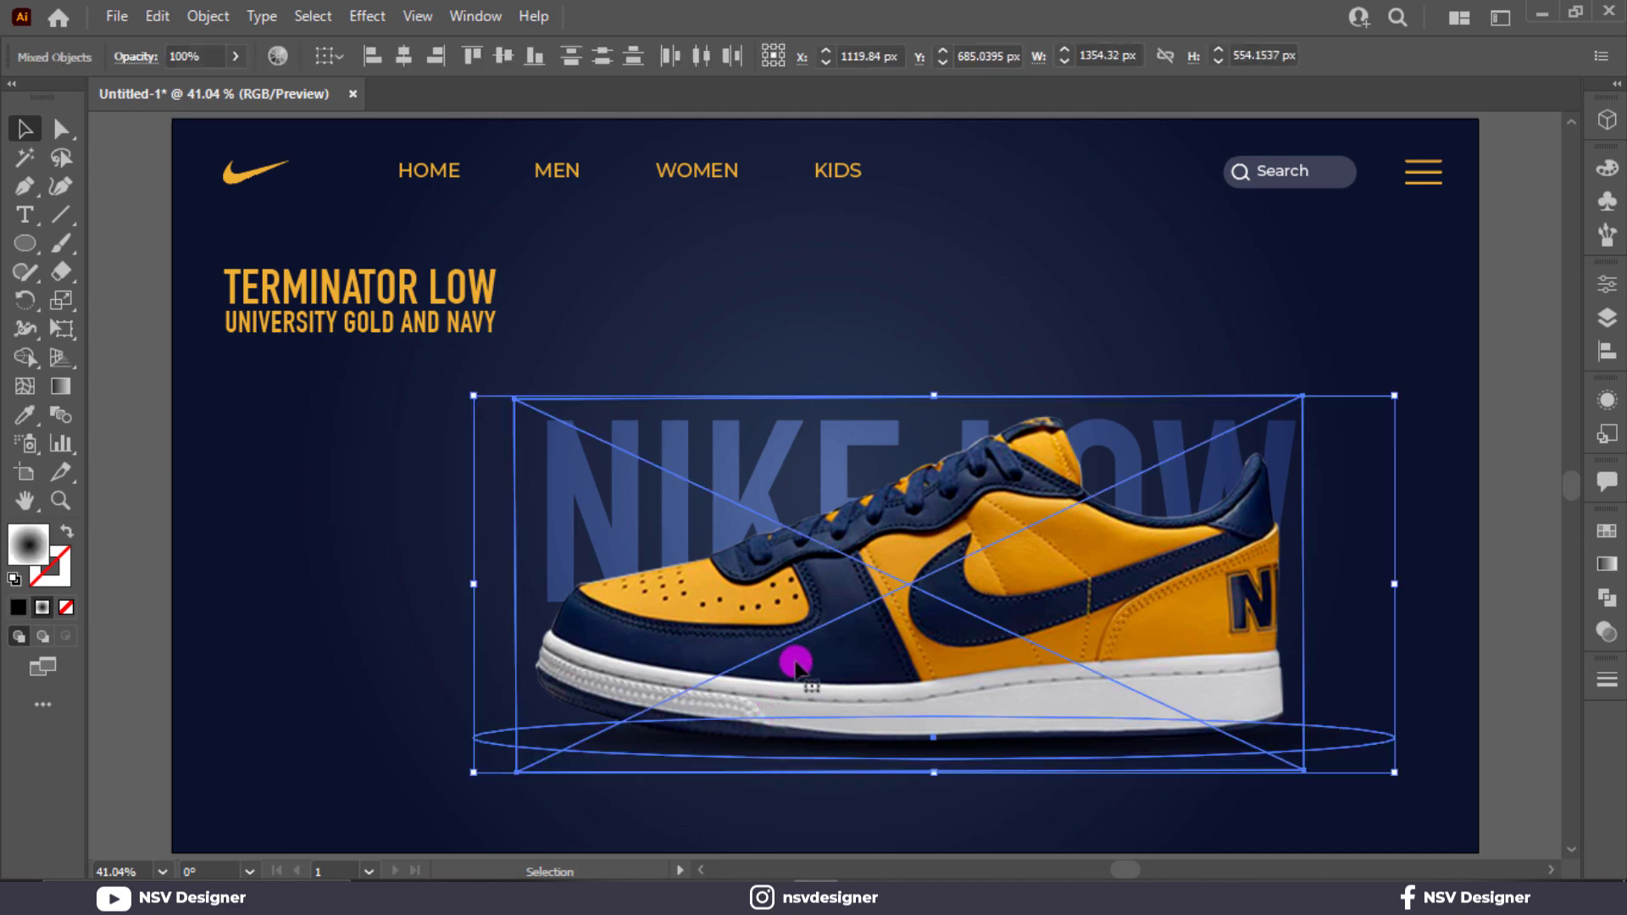
drag(848, 634, 848, 631)
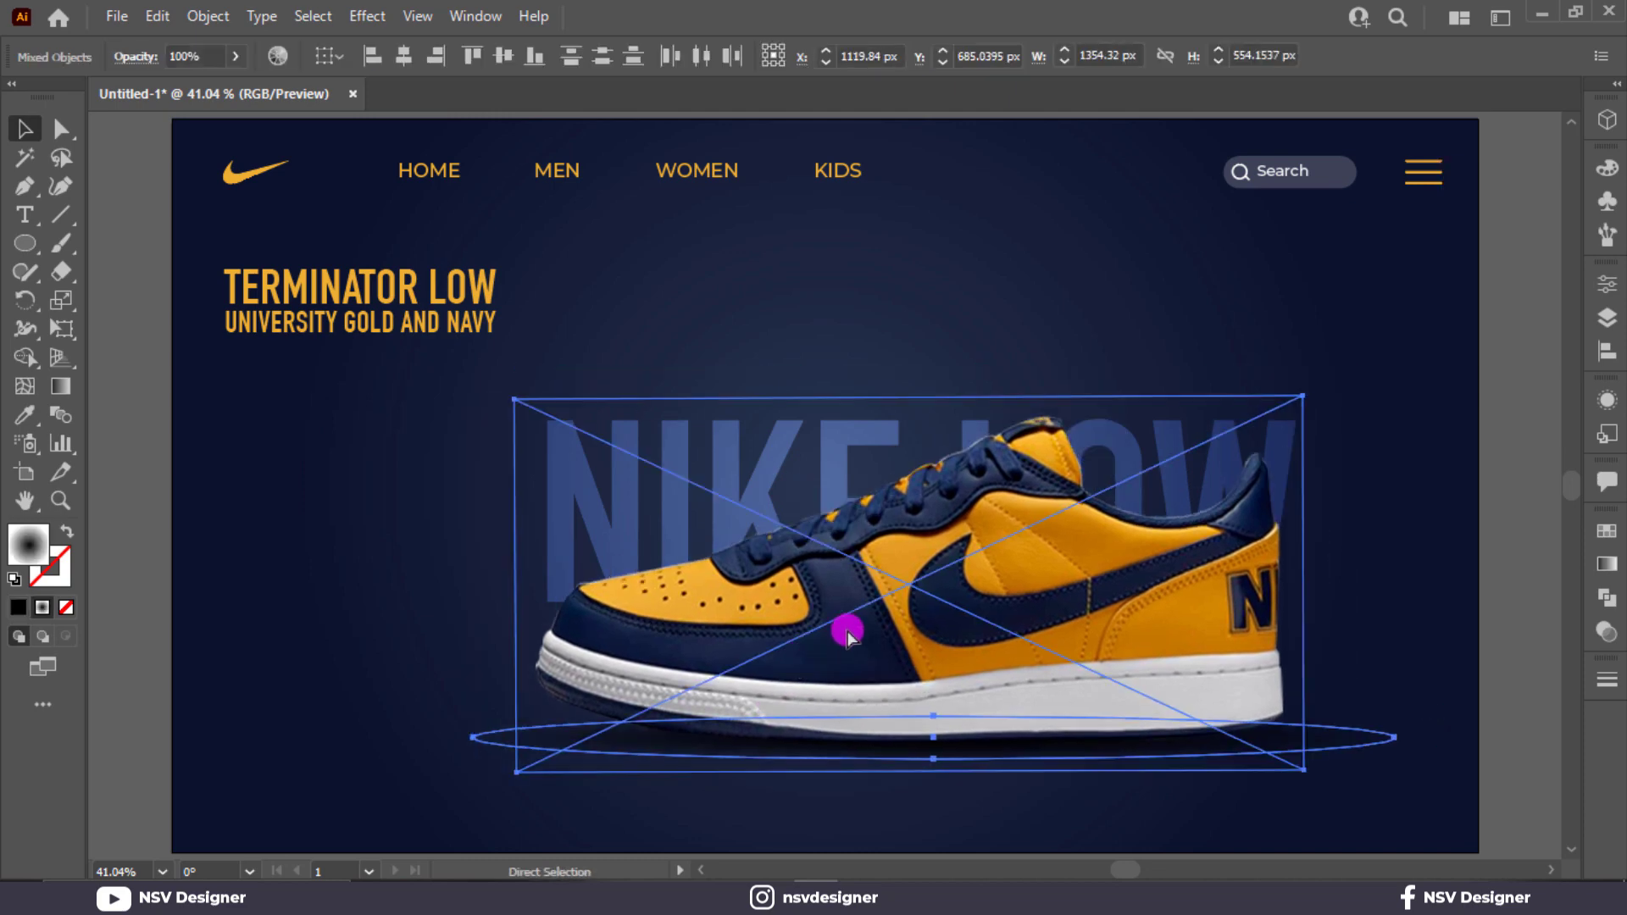
key(ctrl+g)
Step: Rotate the shoe group counterclockwise so the heel rises and the toe points down, and adjust its position over NIKE LOW
drag(1405, 387, 1238, 370)
drag(1154, 489, 1147, 473)
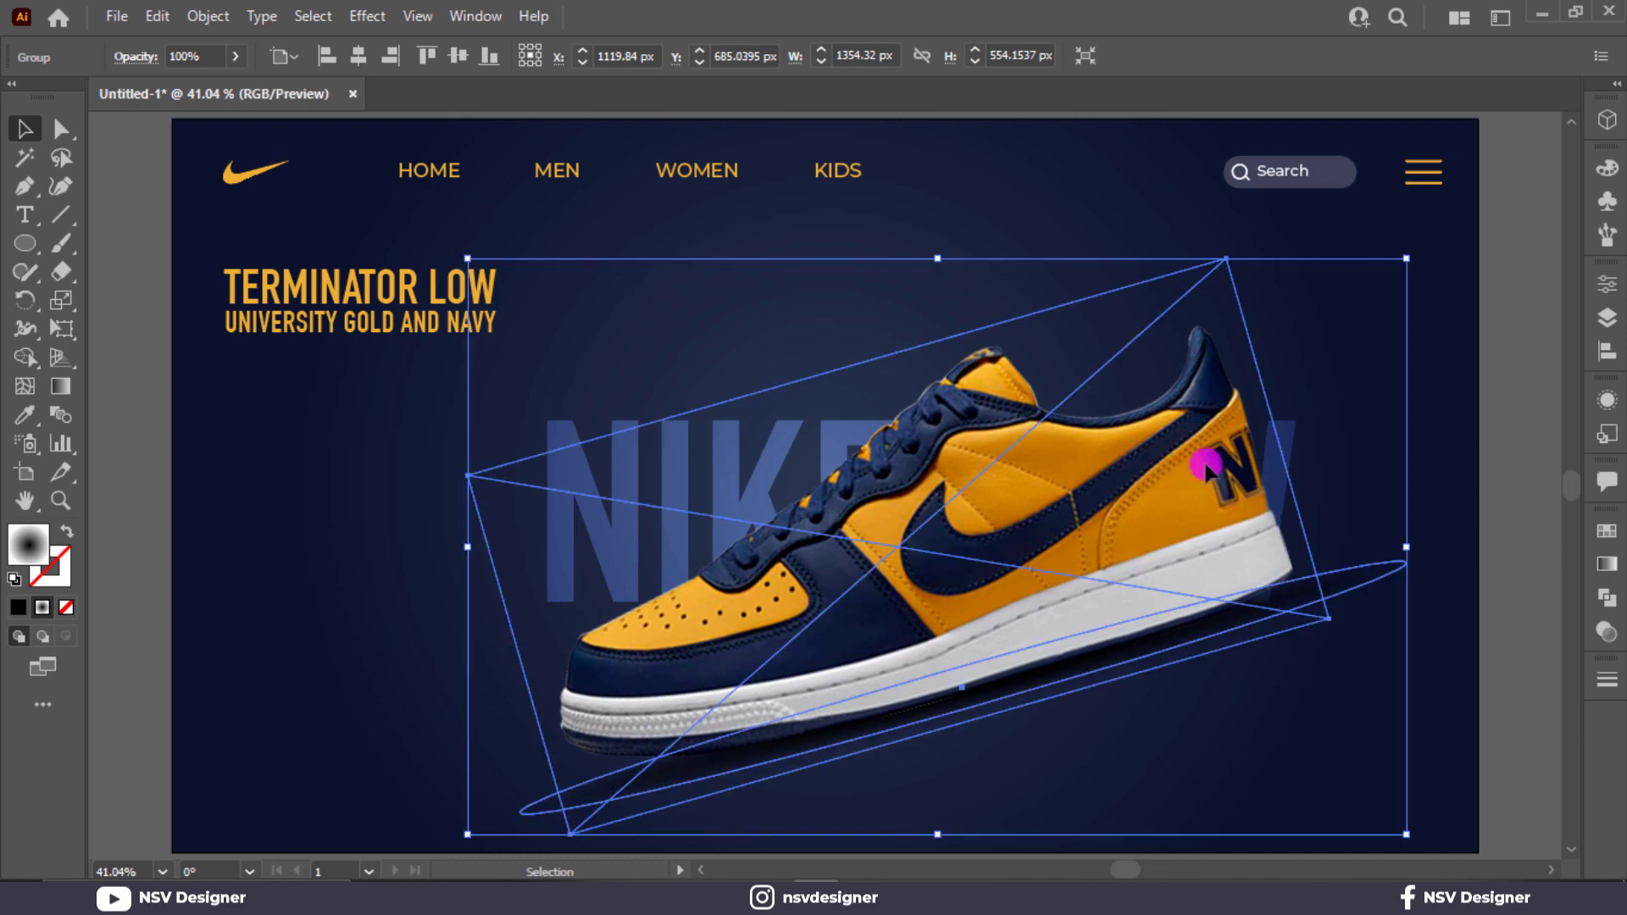
click(1351, 429)
drag(1094, 531, 1104, 518)
click(1343, 429)
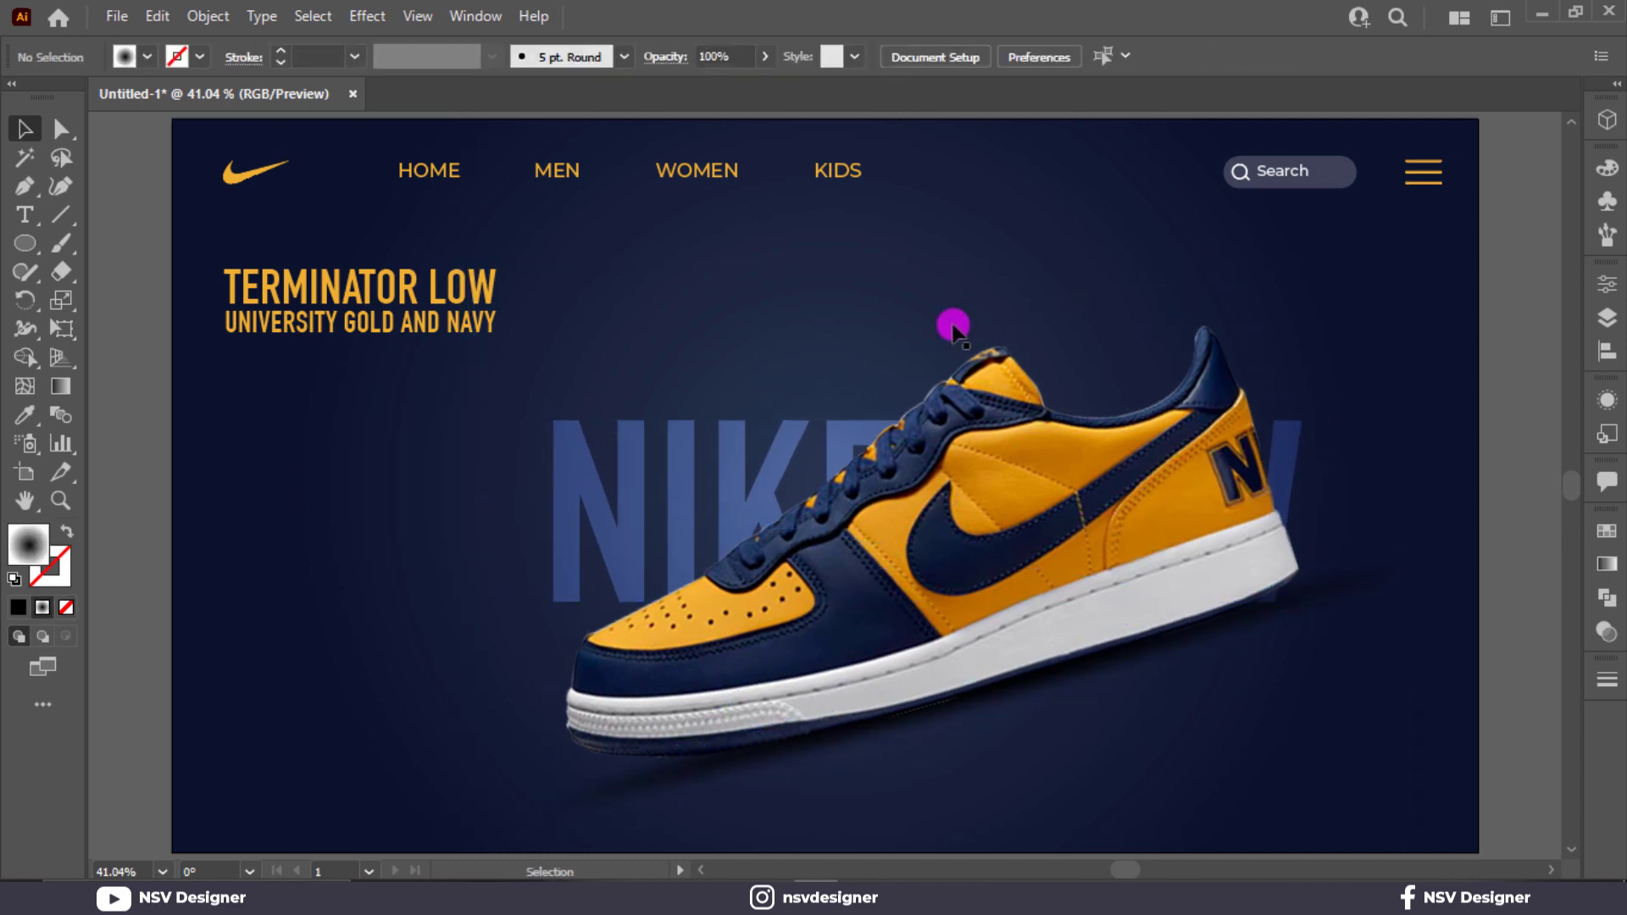
Step: Move the NIKE LOW text horizontally away from the heading, and shift the tilted shoe group slightly in the same direction
click(986, 508)
click(563, 437)
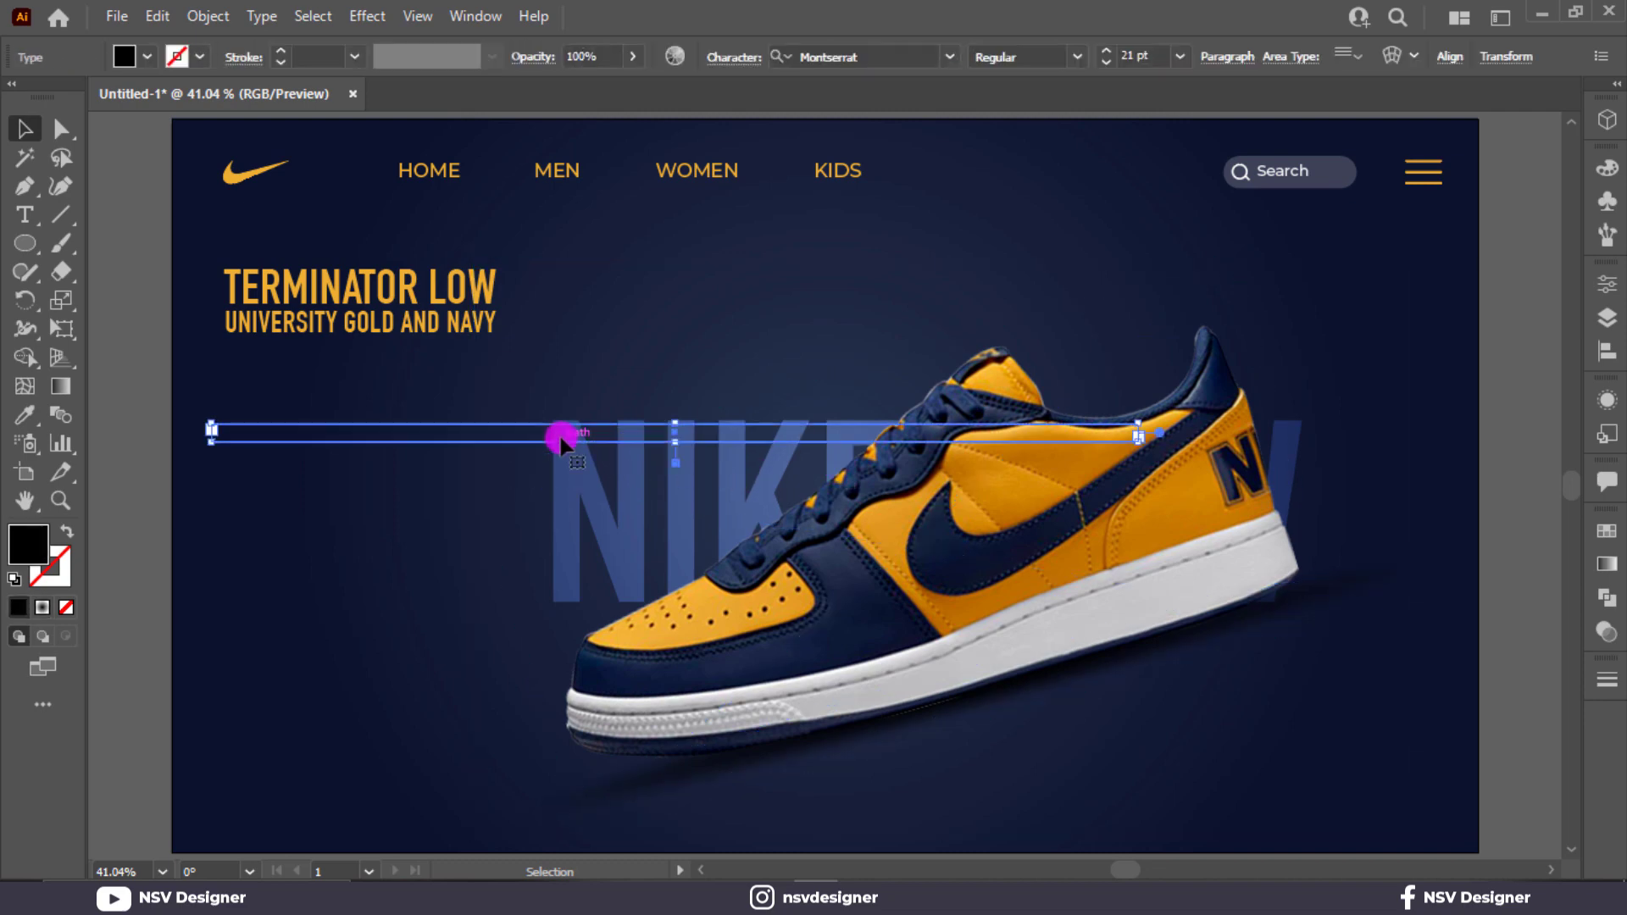
click(561, 439)
drag(563, 439, 623, 438)
click(746, 337)
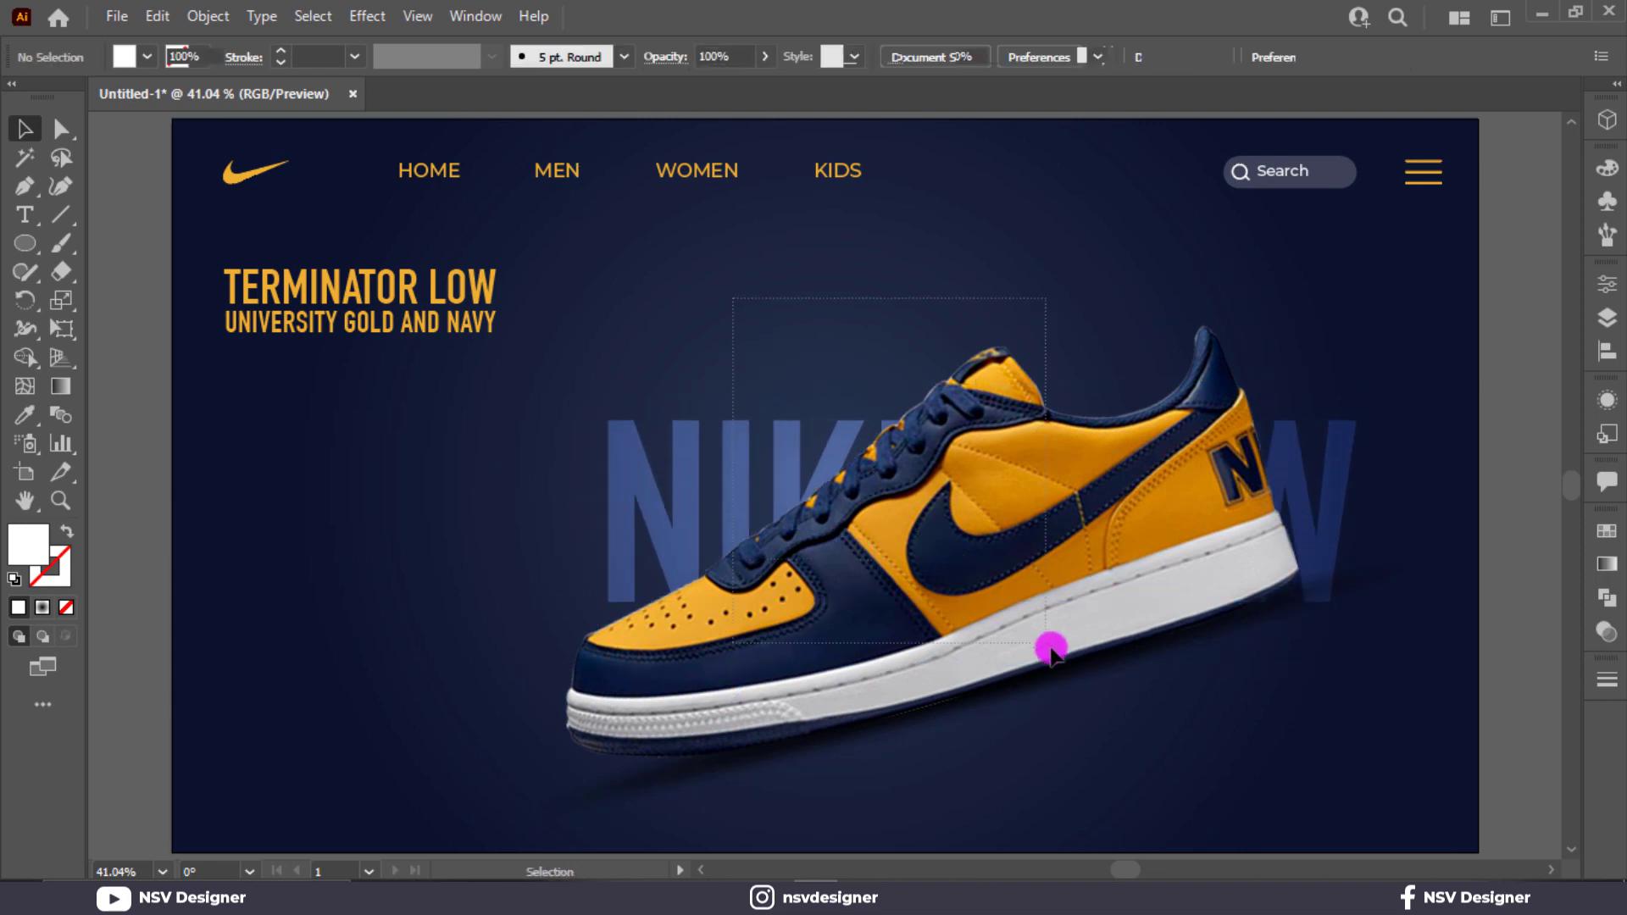
drag(1087, 699, 1075, 628)
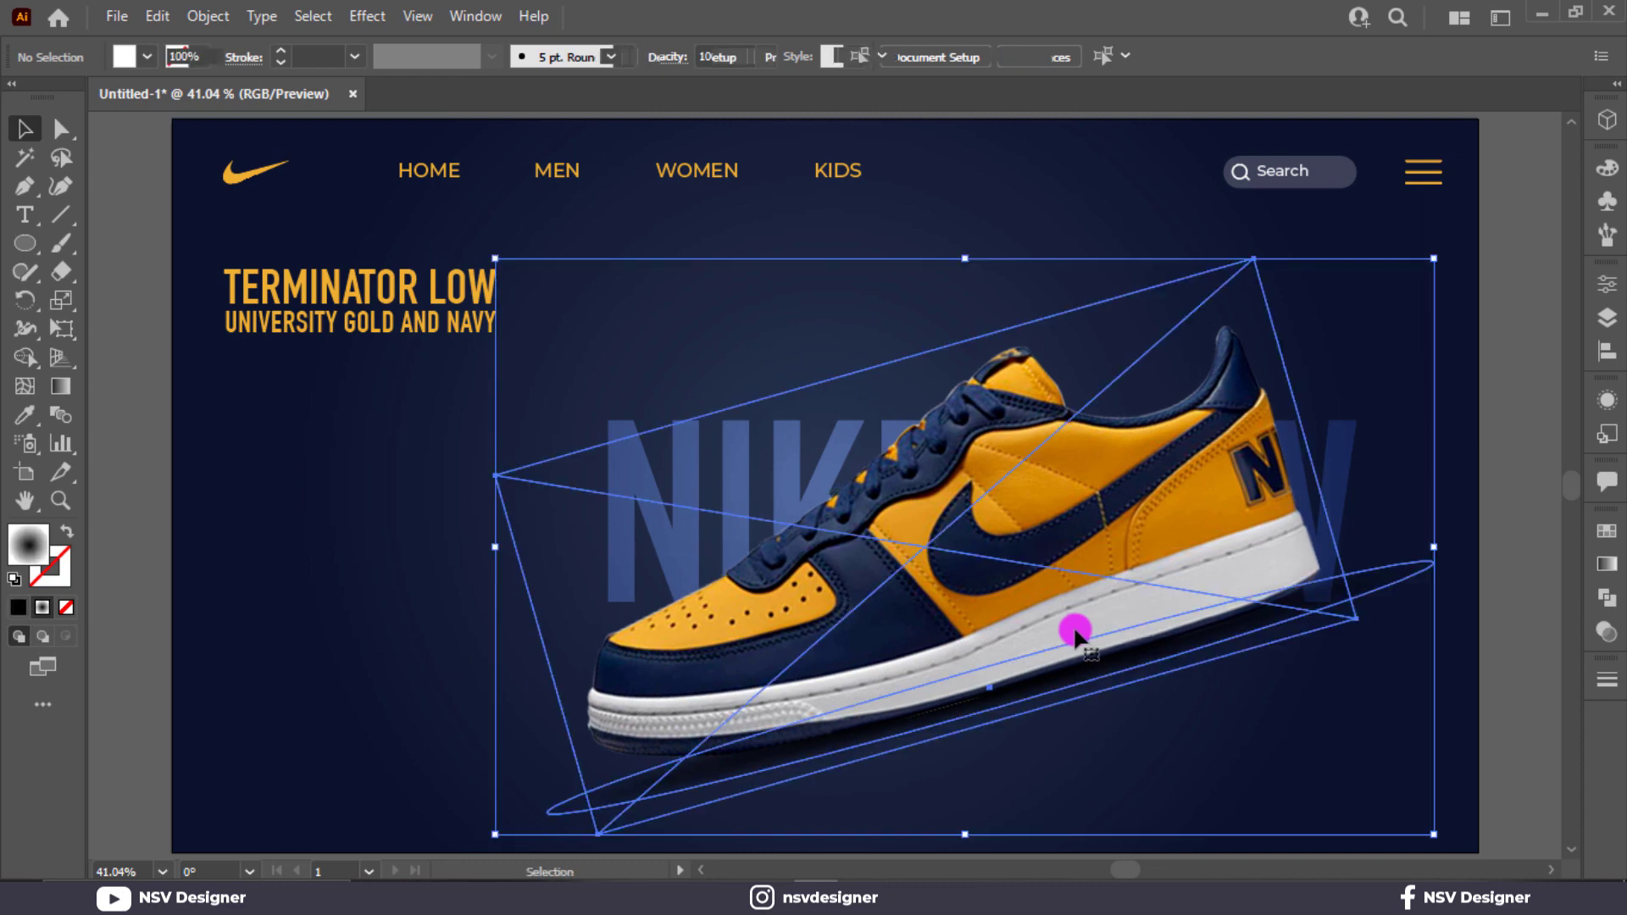
click(1376, 447)
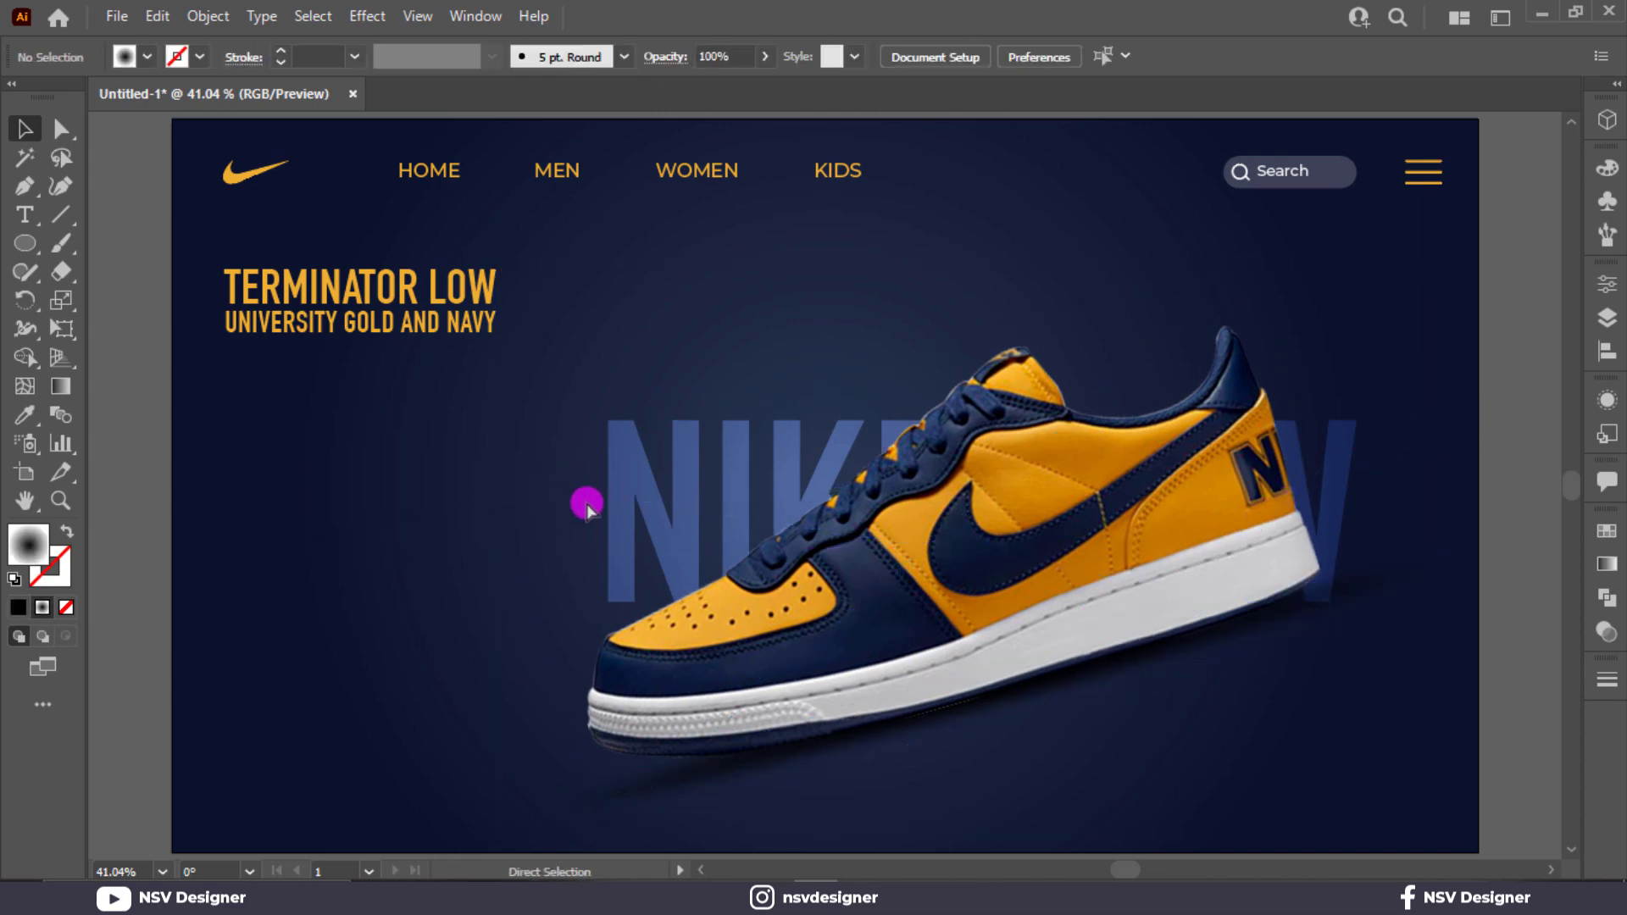
Step: Paste the white description paragraph beginning "Untouched, unaltered and straight from the" and place it below the two heading lines
key(ctrl+v)
drag(754, 476, 325, 423)
scroll(1161, 64, up, 1)
Step: Enlarge the two heading lines and the description paragraph together proportionally
click(526, 337)
drag(200, 254, 393, 429)
drag(596, 422, 639, 435)
click(157, 296)
Step: Fine-tune the description's alignment under the heading, and nudge the shoe group and NIKE LOW slightly away from it
click(316, 410)
drag(344, 389, 343, 390)
click(644, 297)
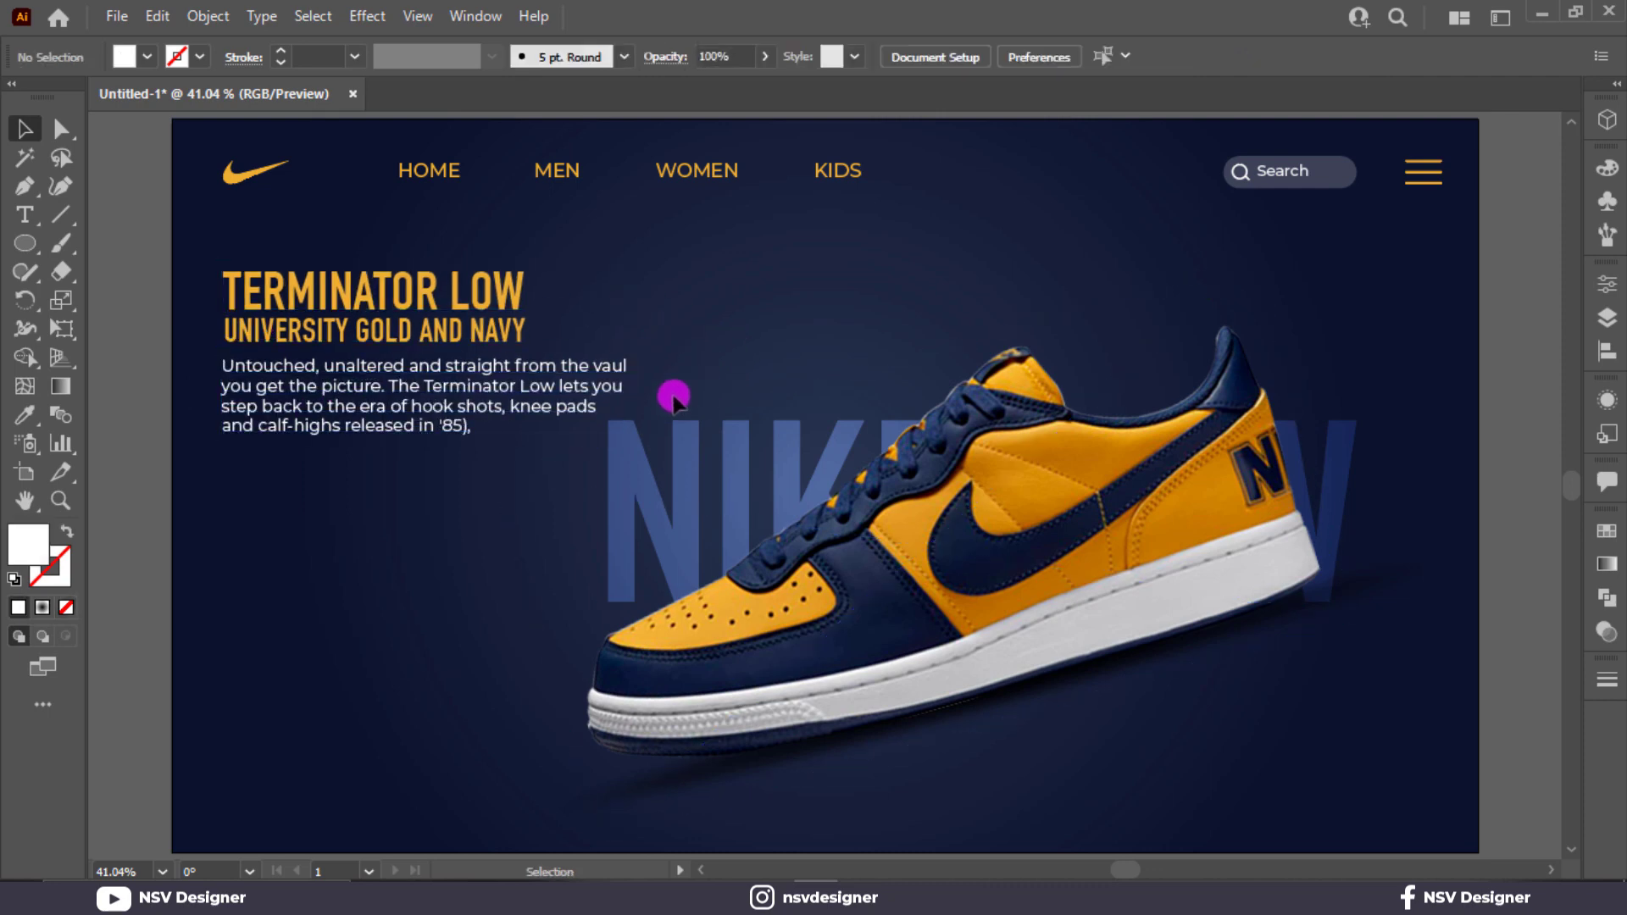
drag(818, 629, 823, 631)
click(432, 570)
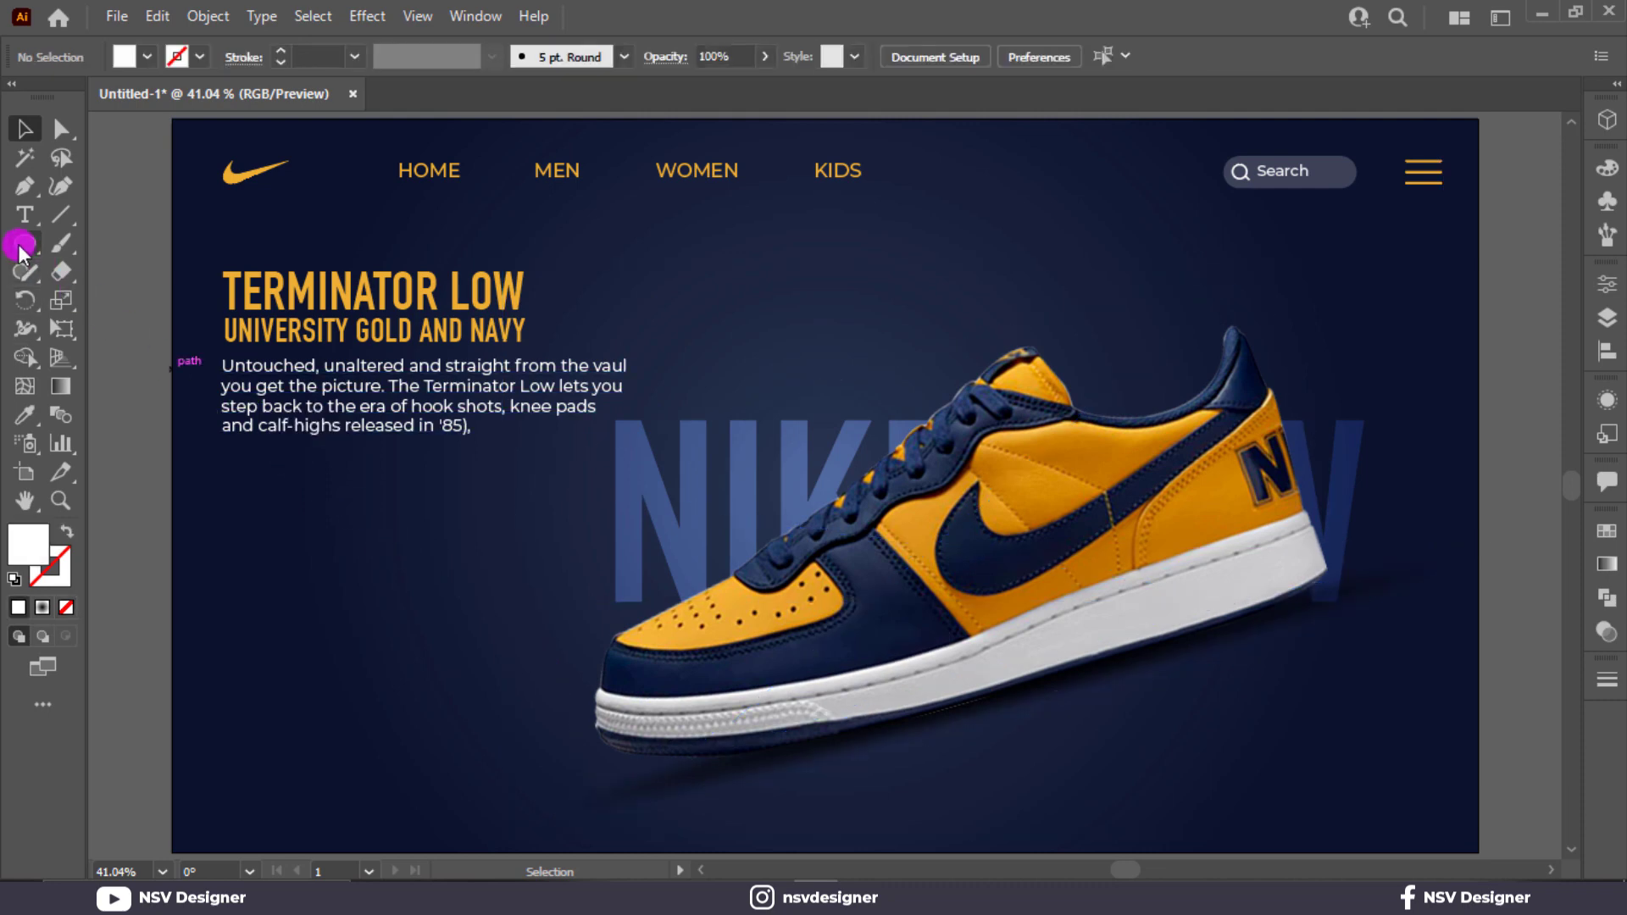
Step: Draw a small solid circle in the swoosh's yellow just below the start of the description's last line
scroll(189, 367, up, 2)
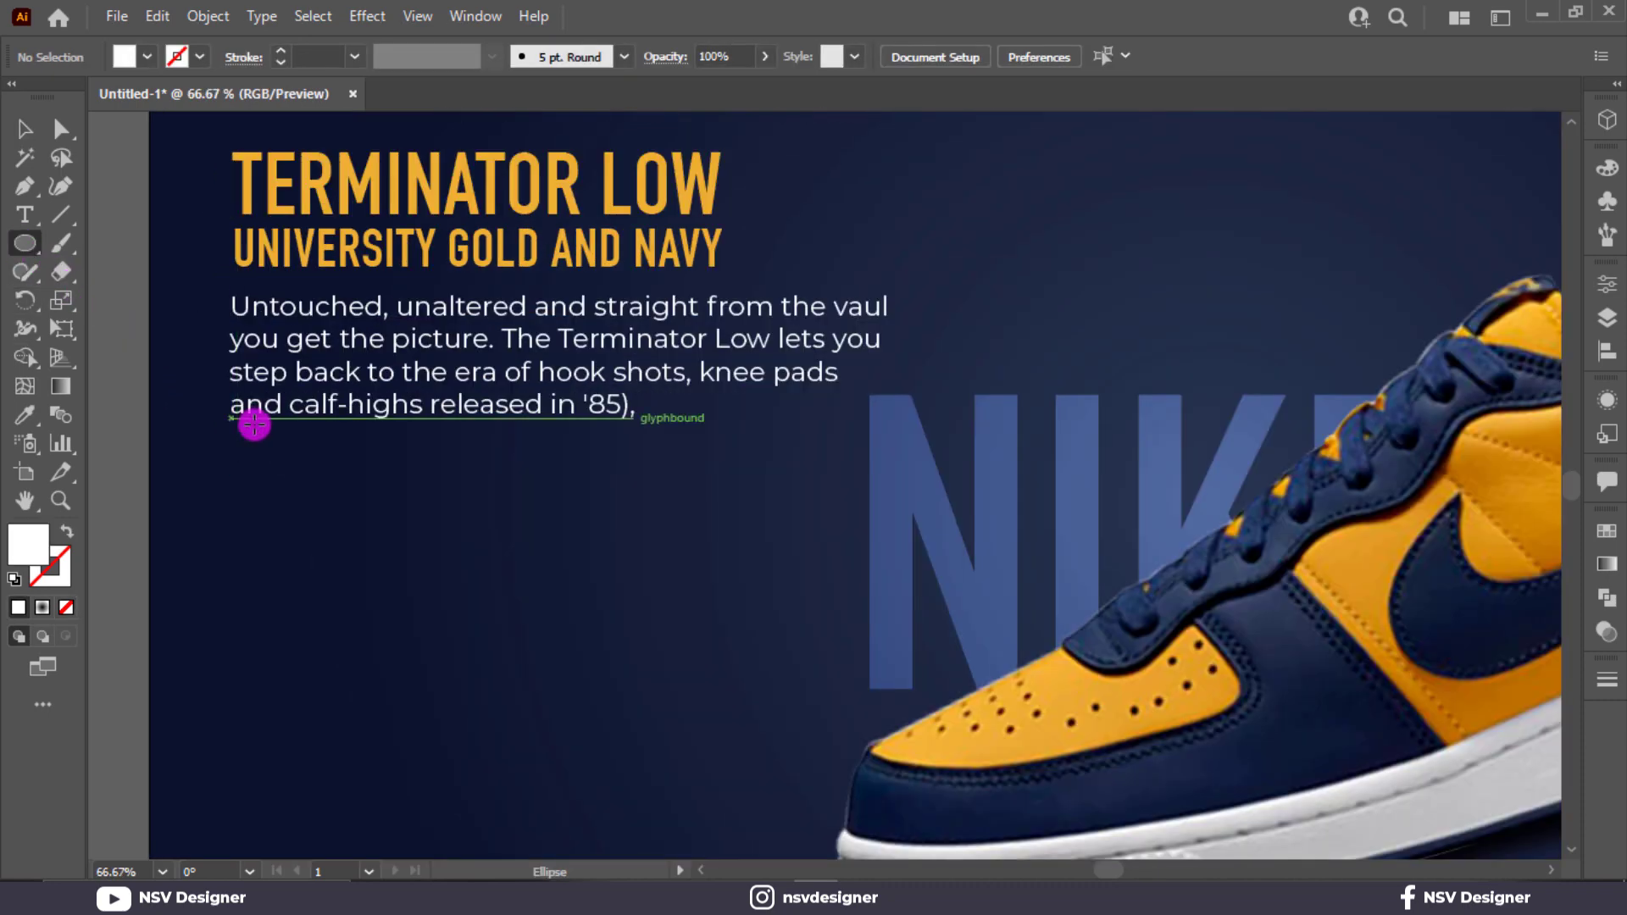
scroll(254, 421, up, 4)
key(i)
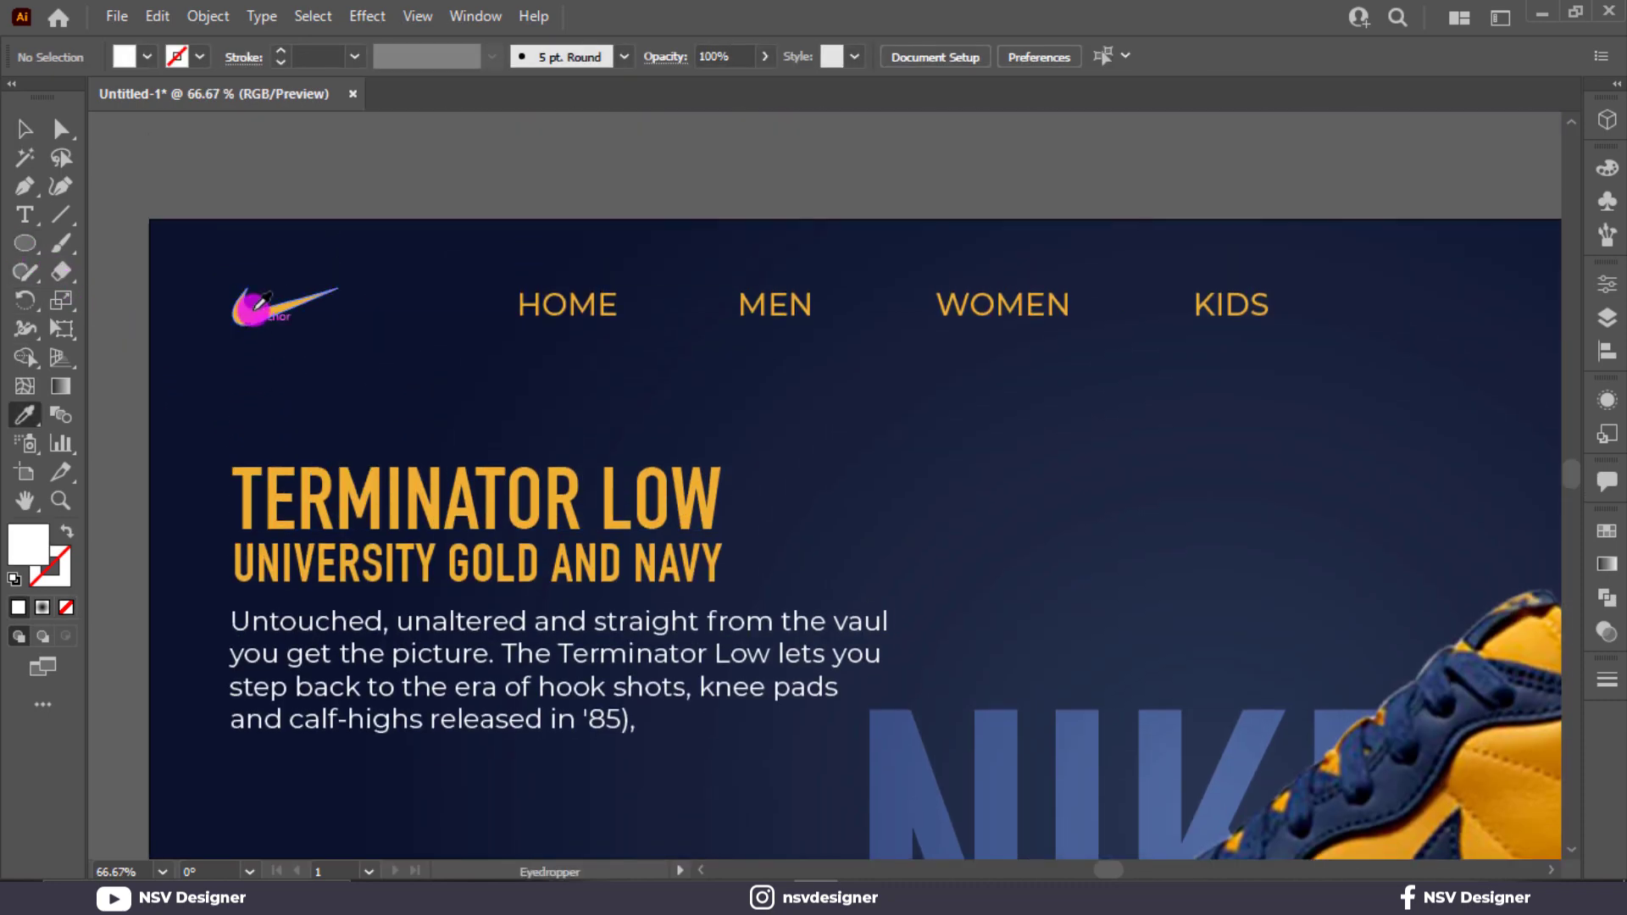
click(254, 305)
click(24, 243)
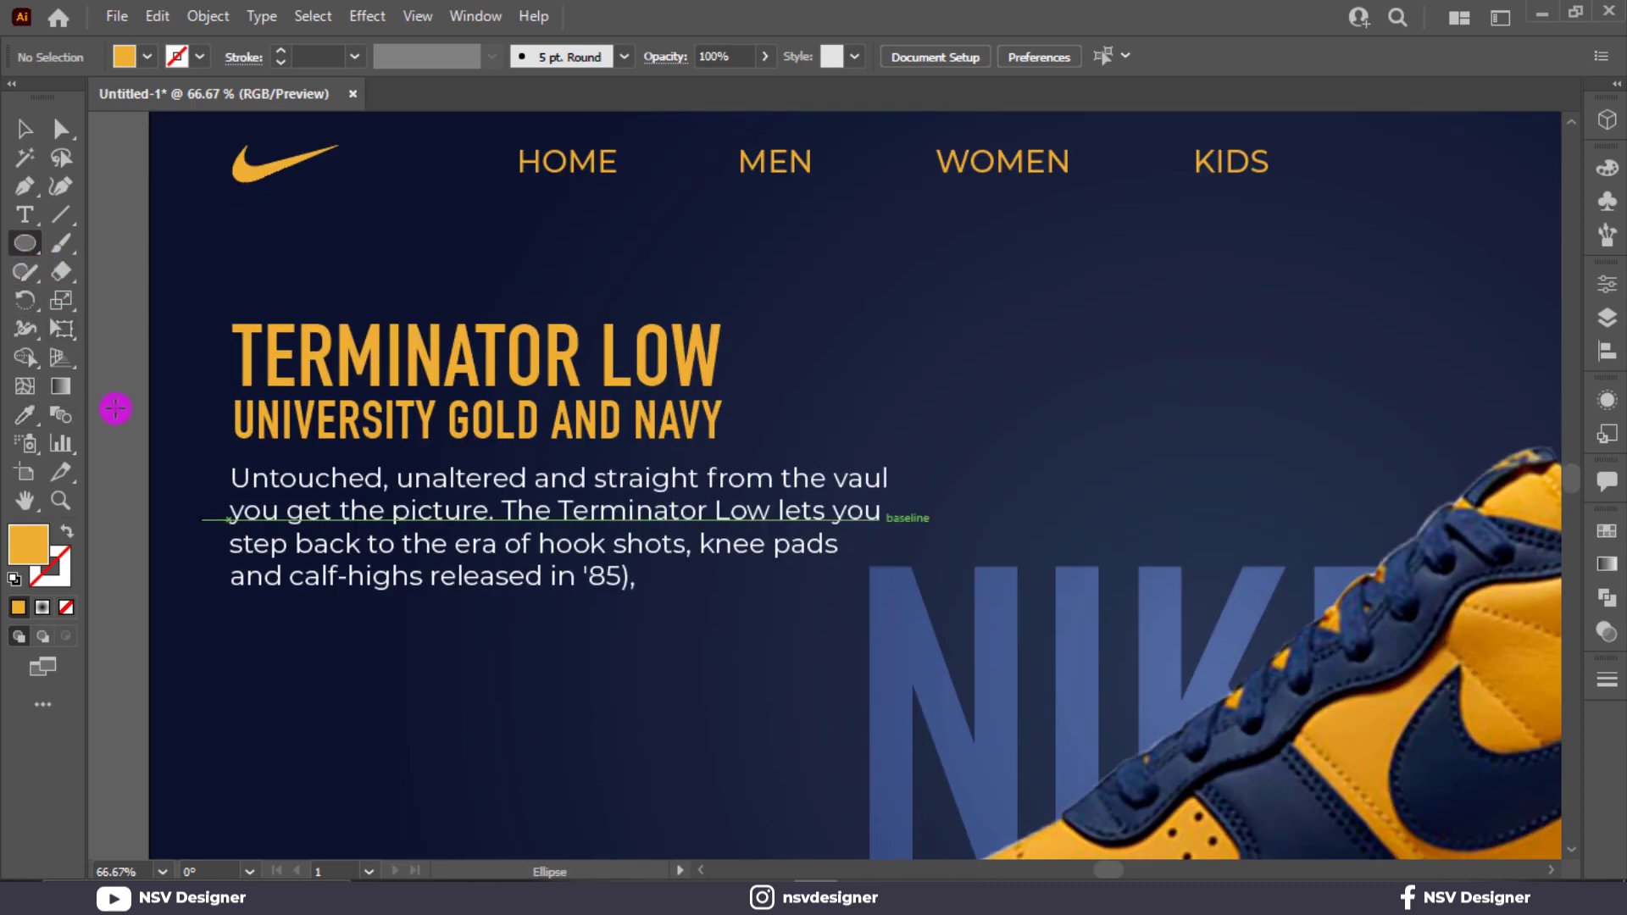
scroll(231, 629, up, 1)
mouse_move(231, 629)
mouse_down()
mouse_move(334, 641)
mouse_move(269, 645)
mouse_up()
Step: Duplicate the yellow dot into an evenly spaced row of five dots, and colour the last one white
key(v)
click(309, 655)
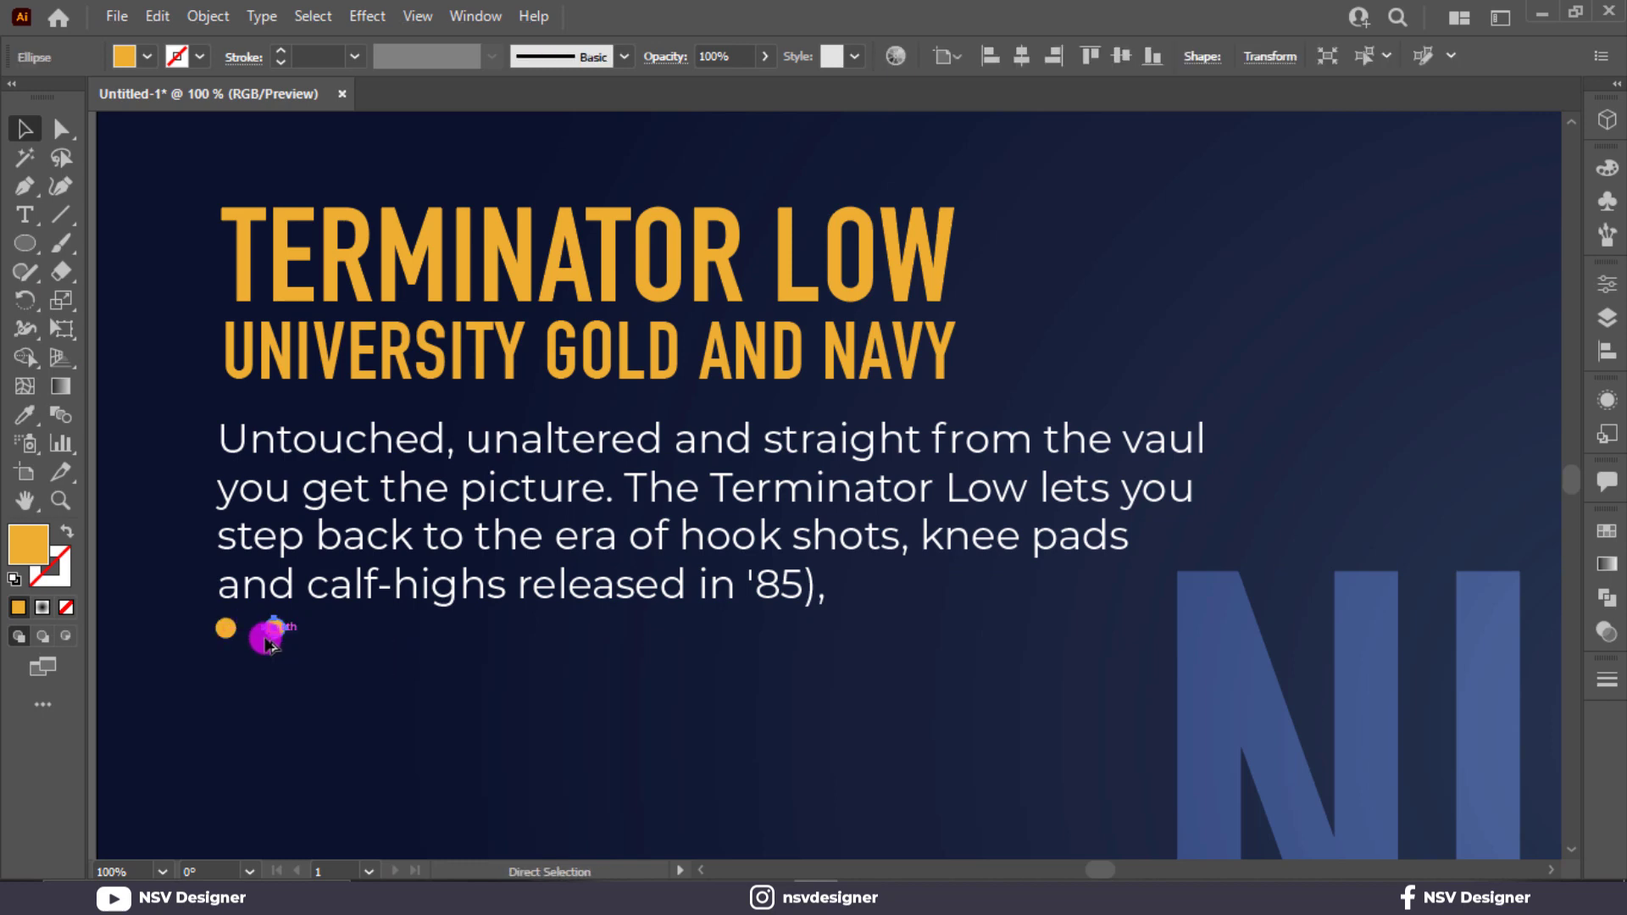
click(149, 60)
click(49, 97)
key(Escape)
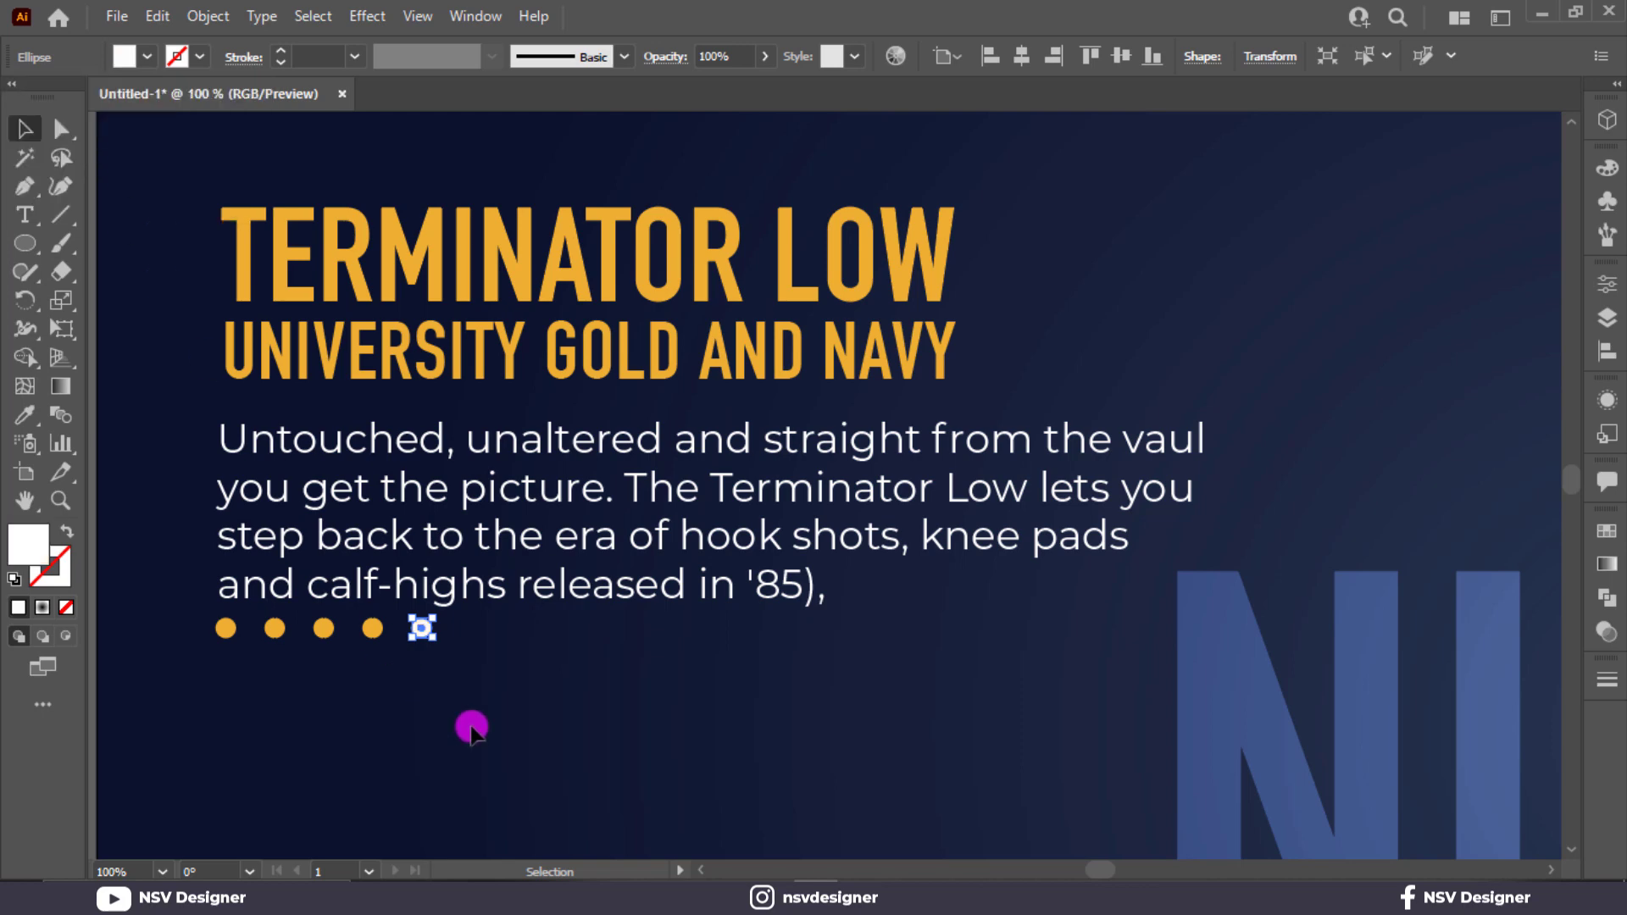
click(465, 726)
key(ctrl+0)
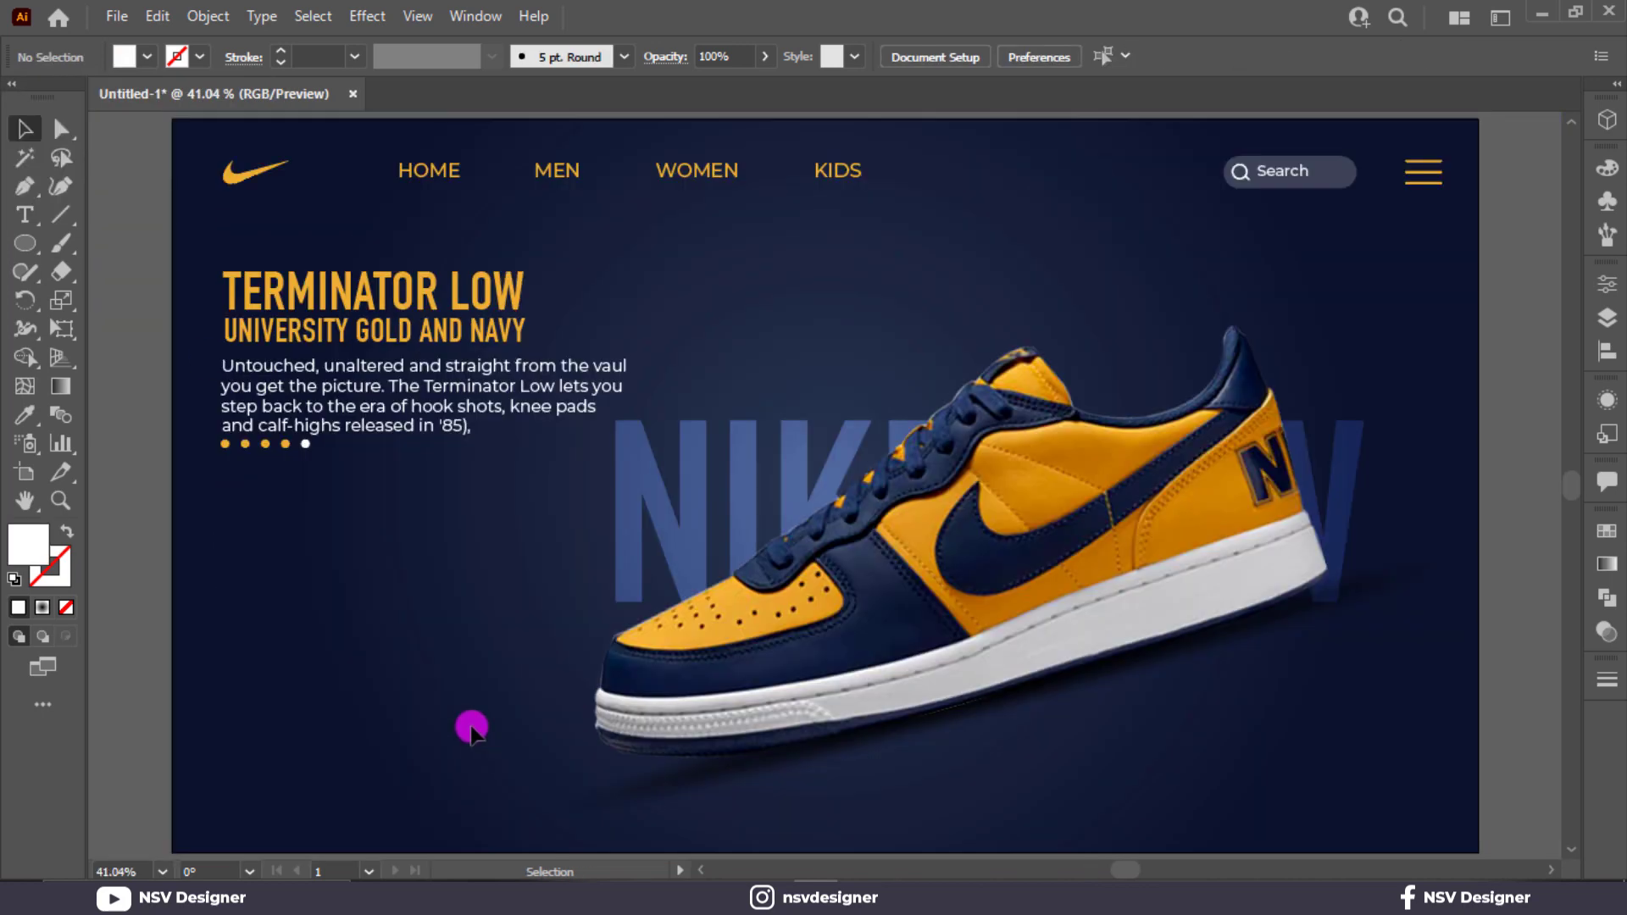
Step: Add the text BACK near the banner's lower corner under the heading, match TERMINATOR LOW's font and yellow, and reduce its size
click(25, 222)
click(212, 810)
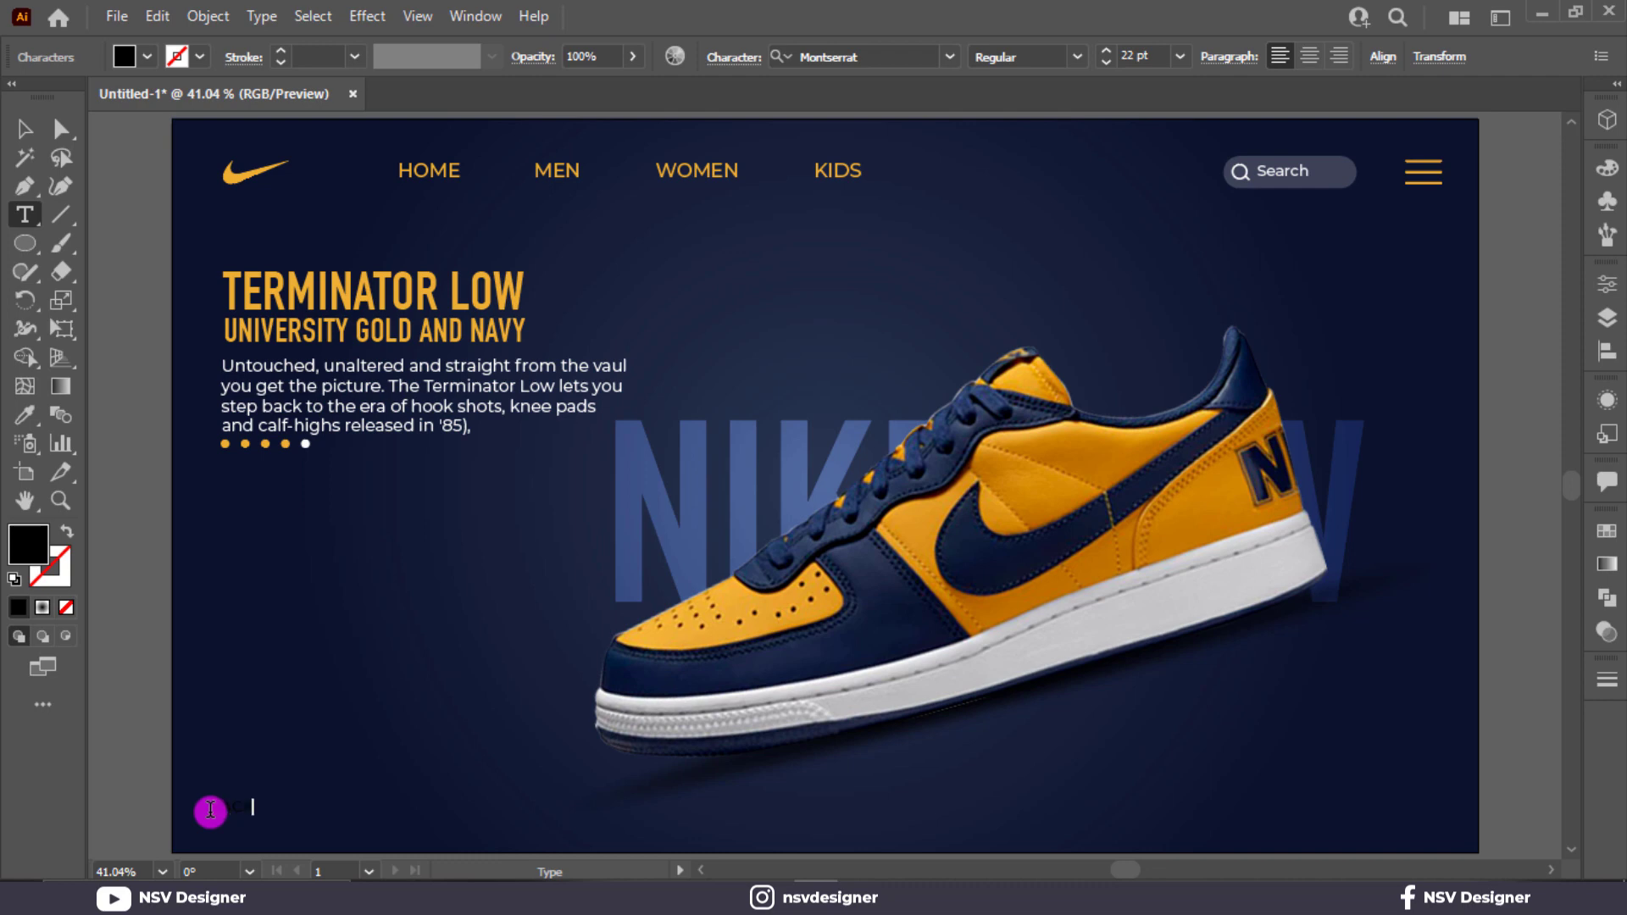
click(23, 128)
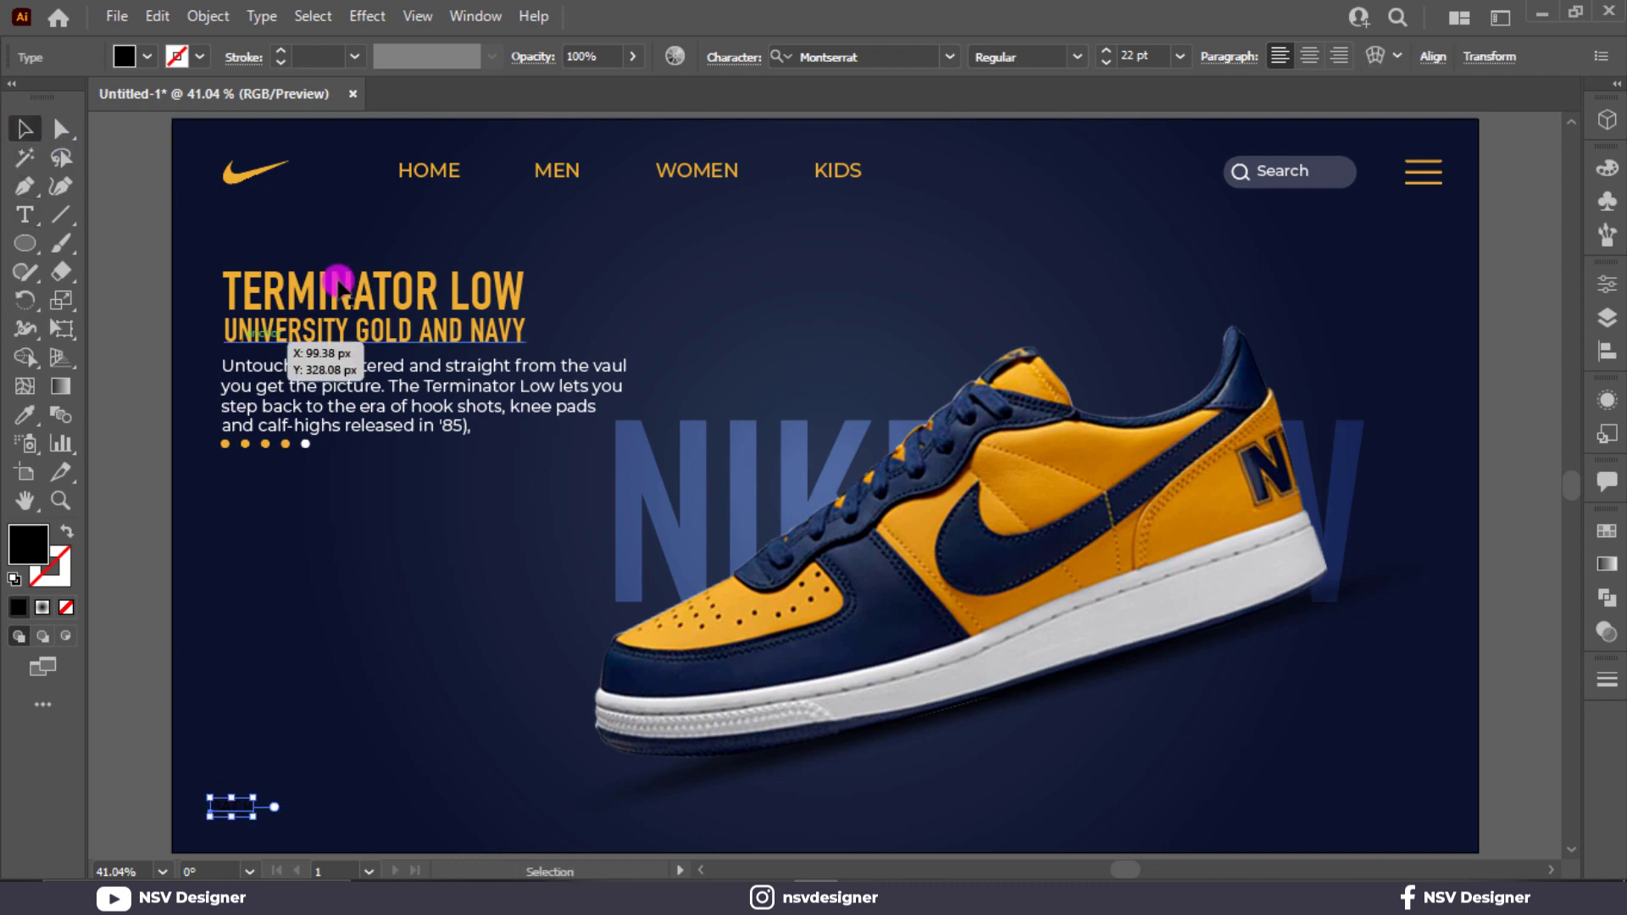
key(i)
click(338, 284)
click(26, 127)
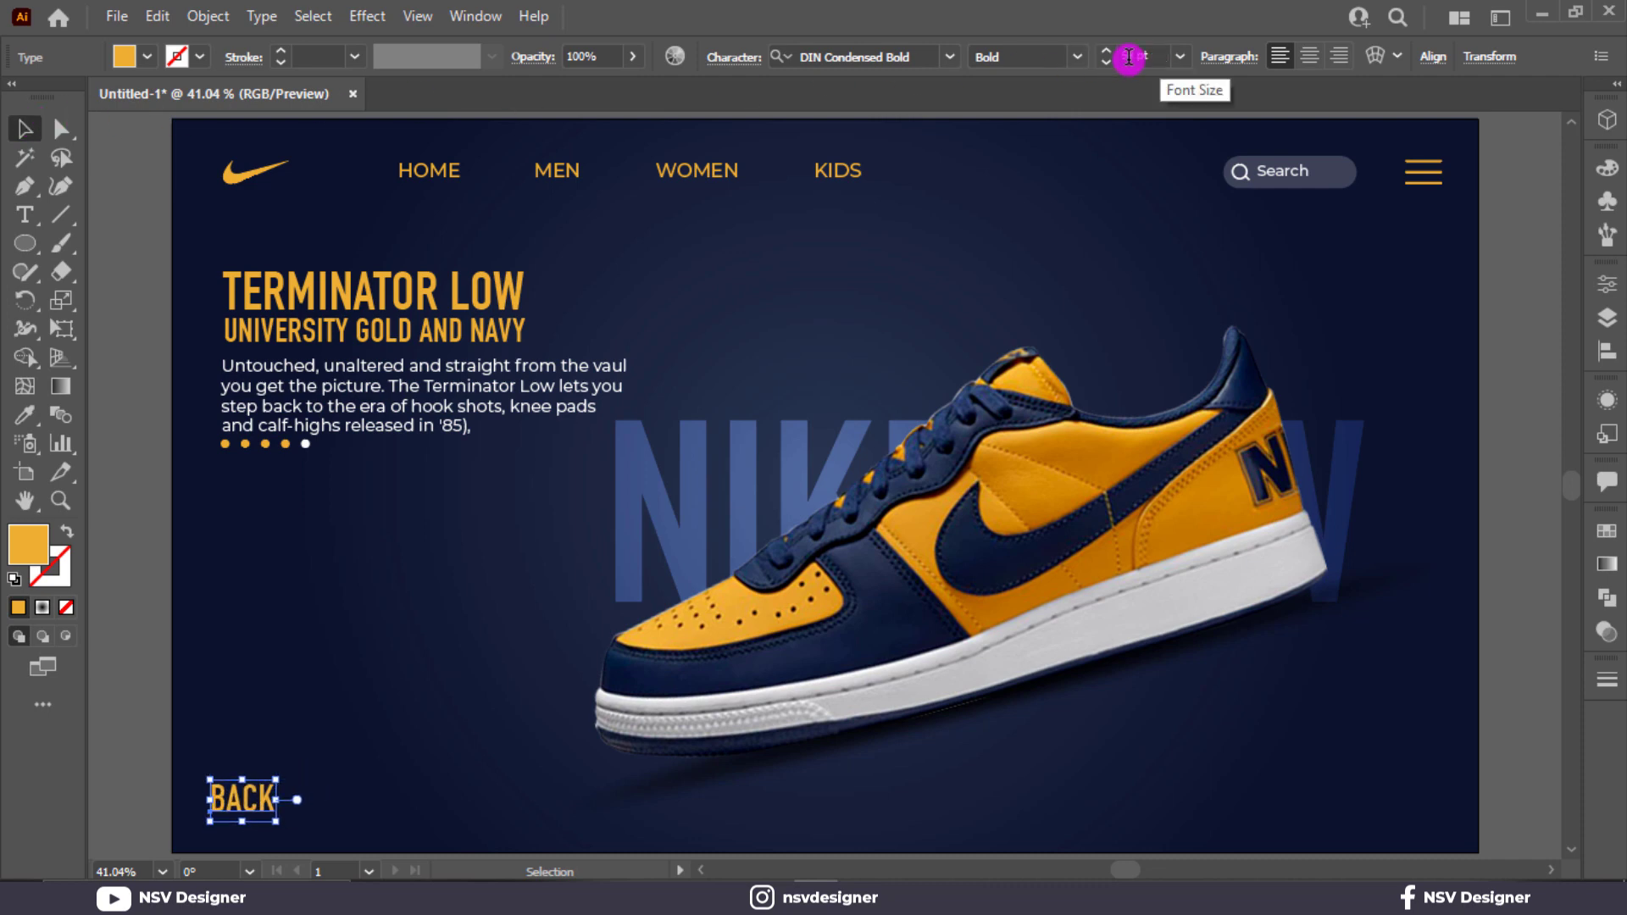
click(253, 763)
mouse_move(252, 809)
mouse_down()
mouse_move(343, 802)
mouse_move(341, 821)
mouse_move(183, 811)
mouse_move(223, 819)
mouse_up()
Step: Draw a short horizontal line beside BACK, starting under the heading's edge, with a yellow 1 pt stroke
click(60, 214)
click(20, 130)
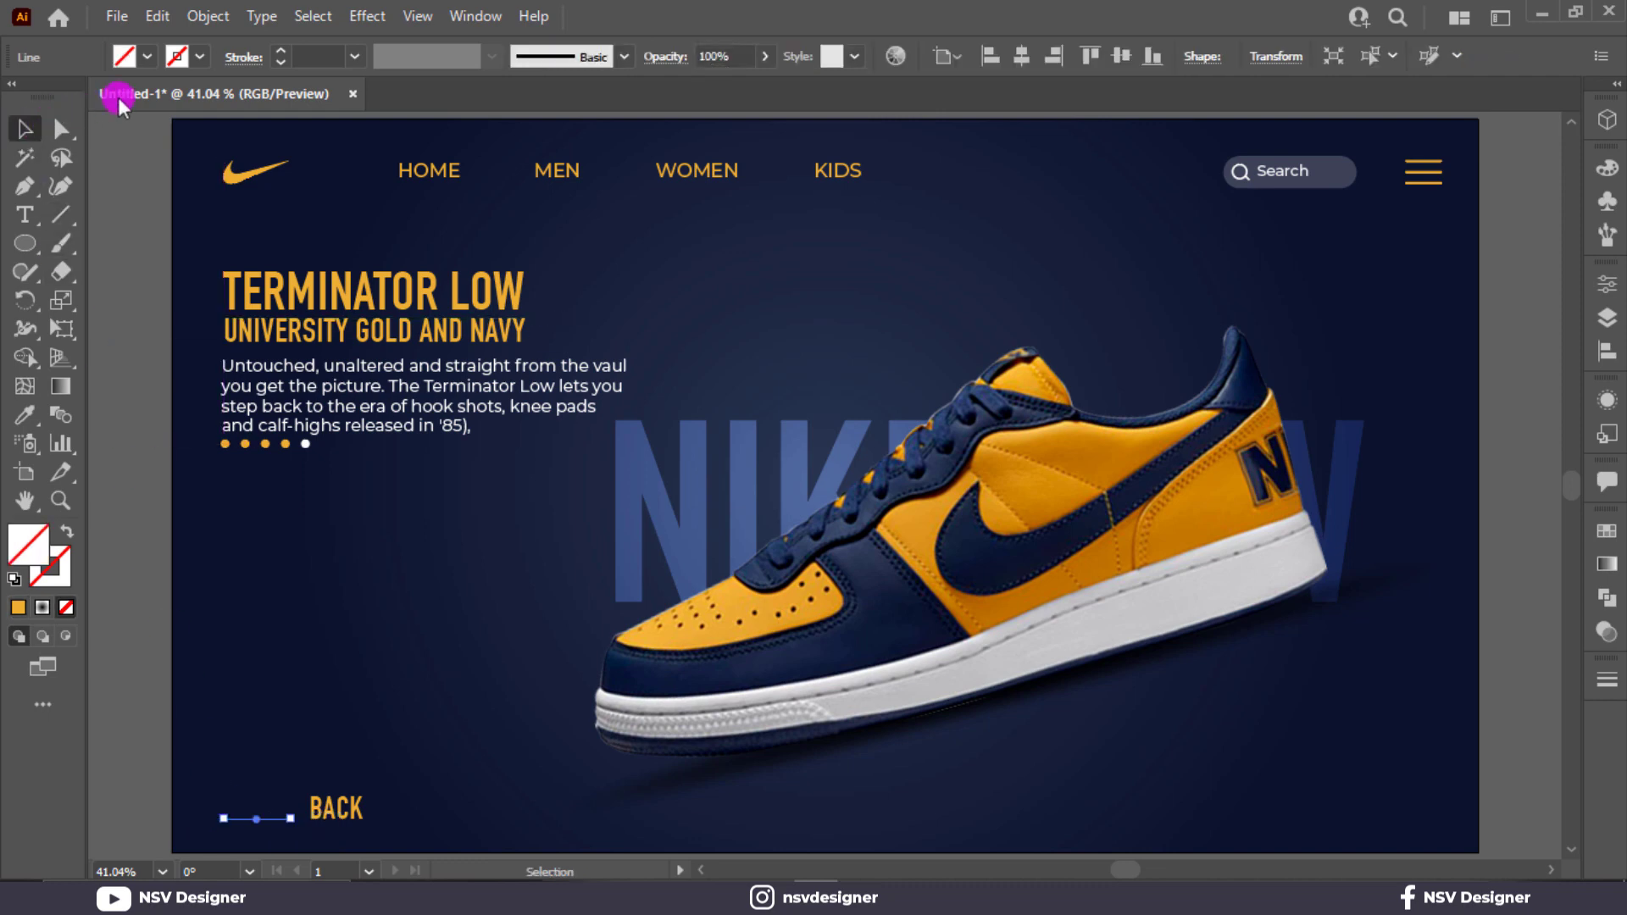
click(280, 53)
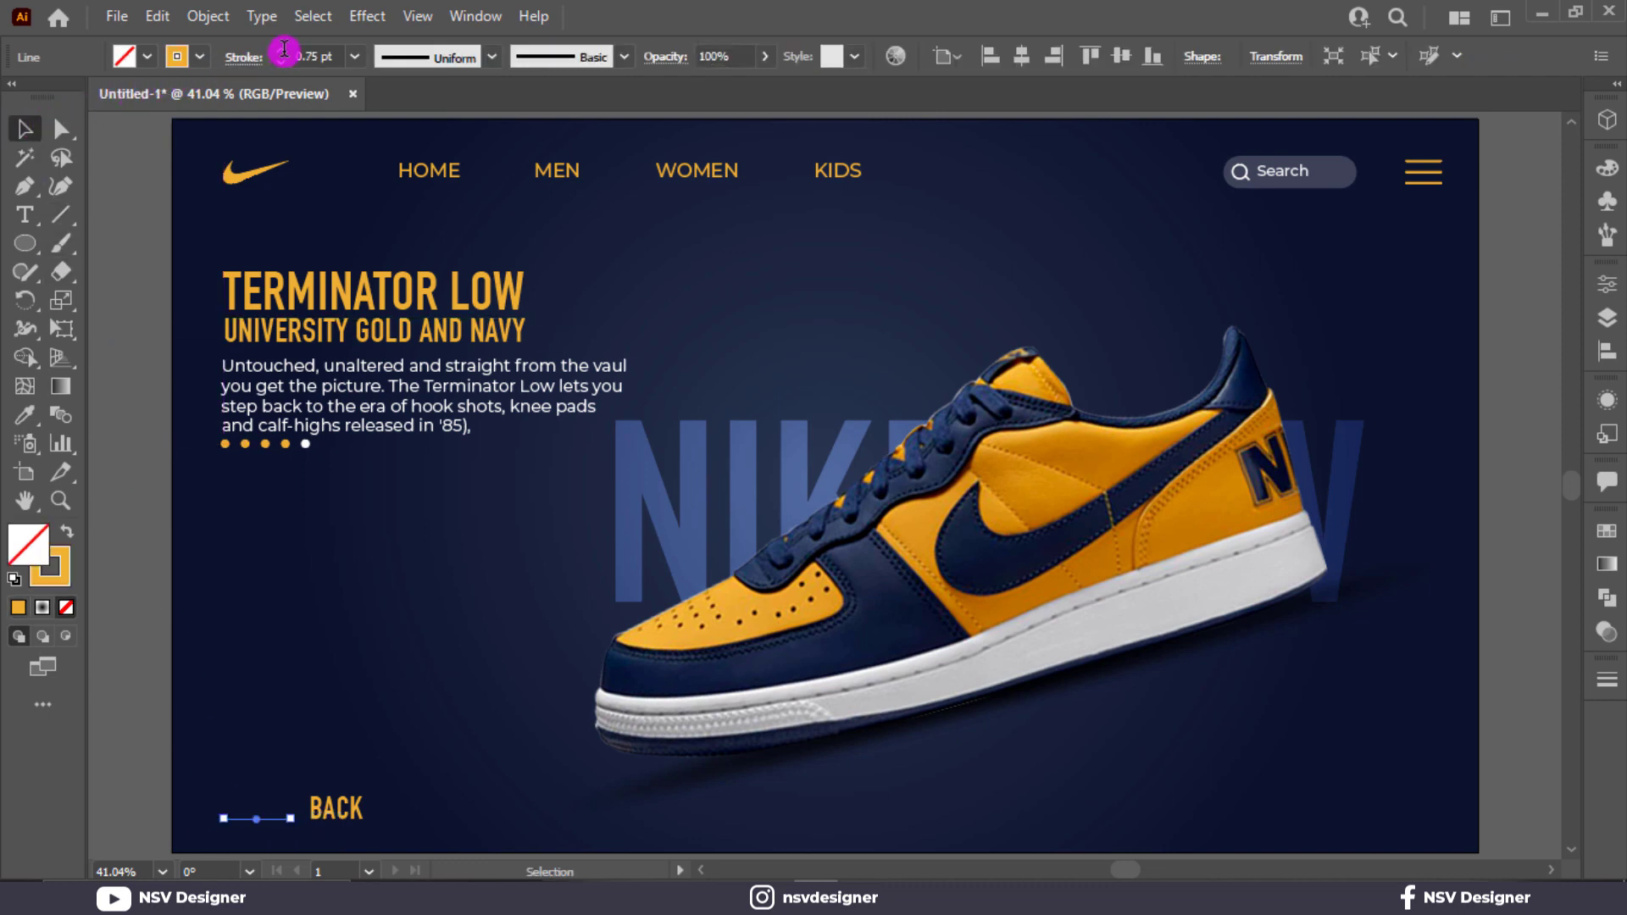
Step: Put the Arrow 2 arrowhead on the line and turn the arrow to point away from BACK
click(245, 59)
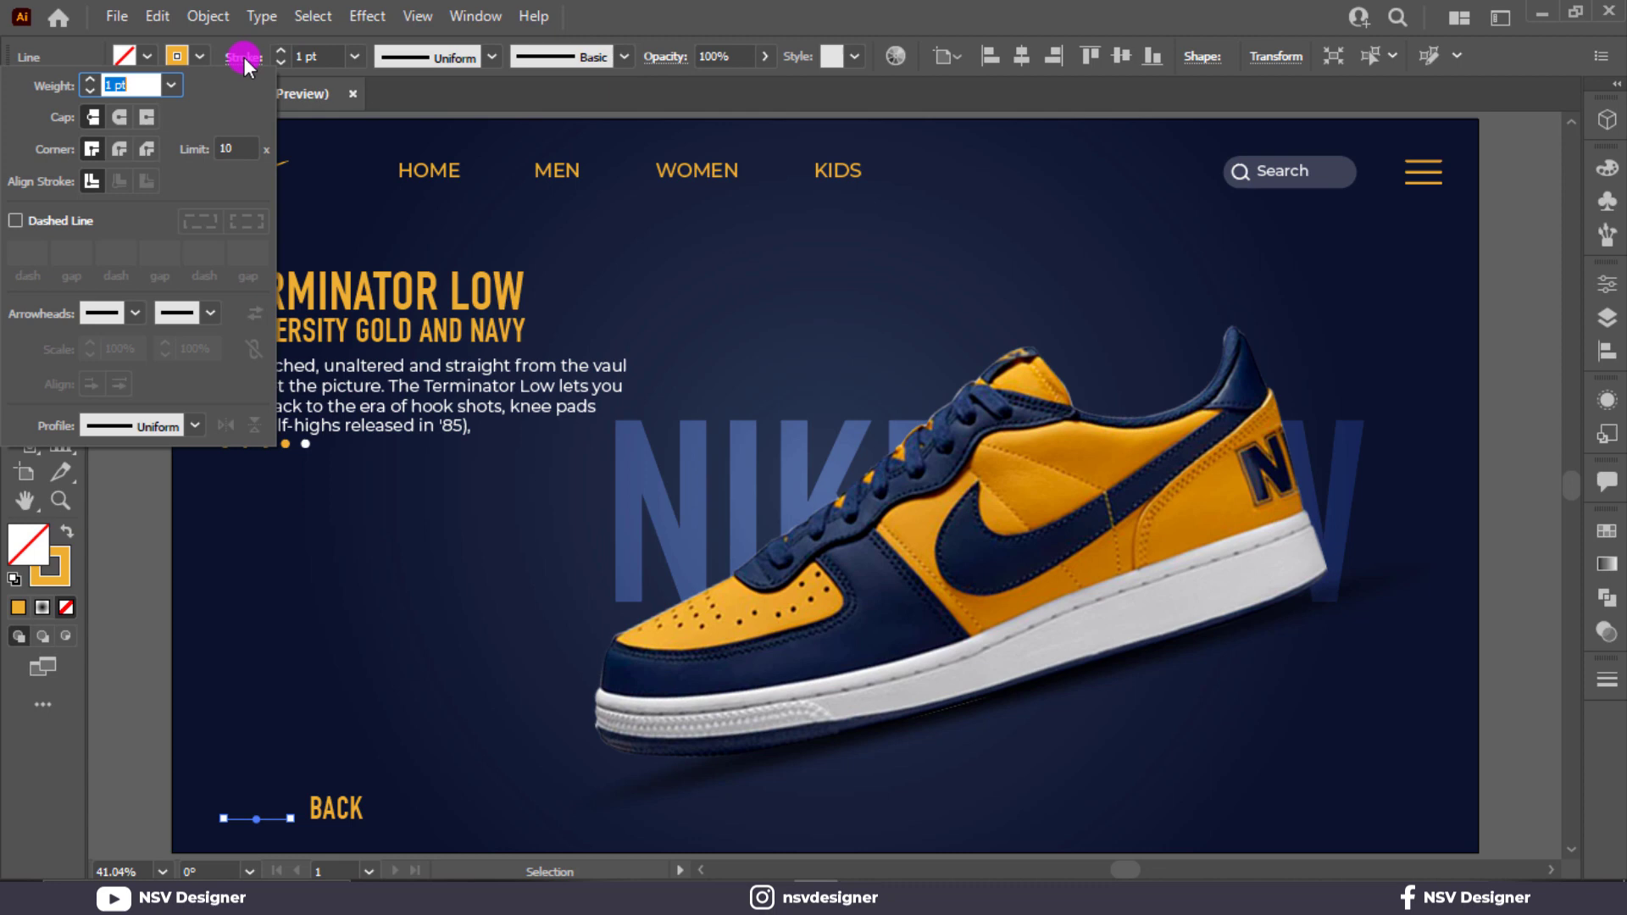
click(131, 315)
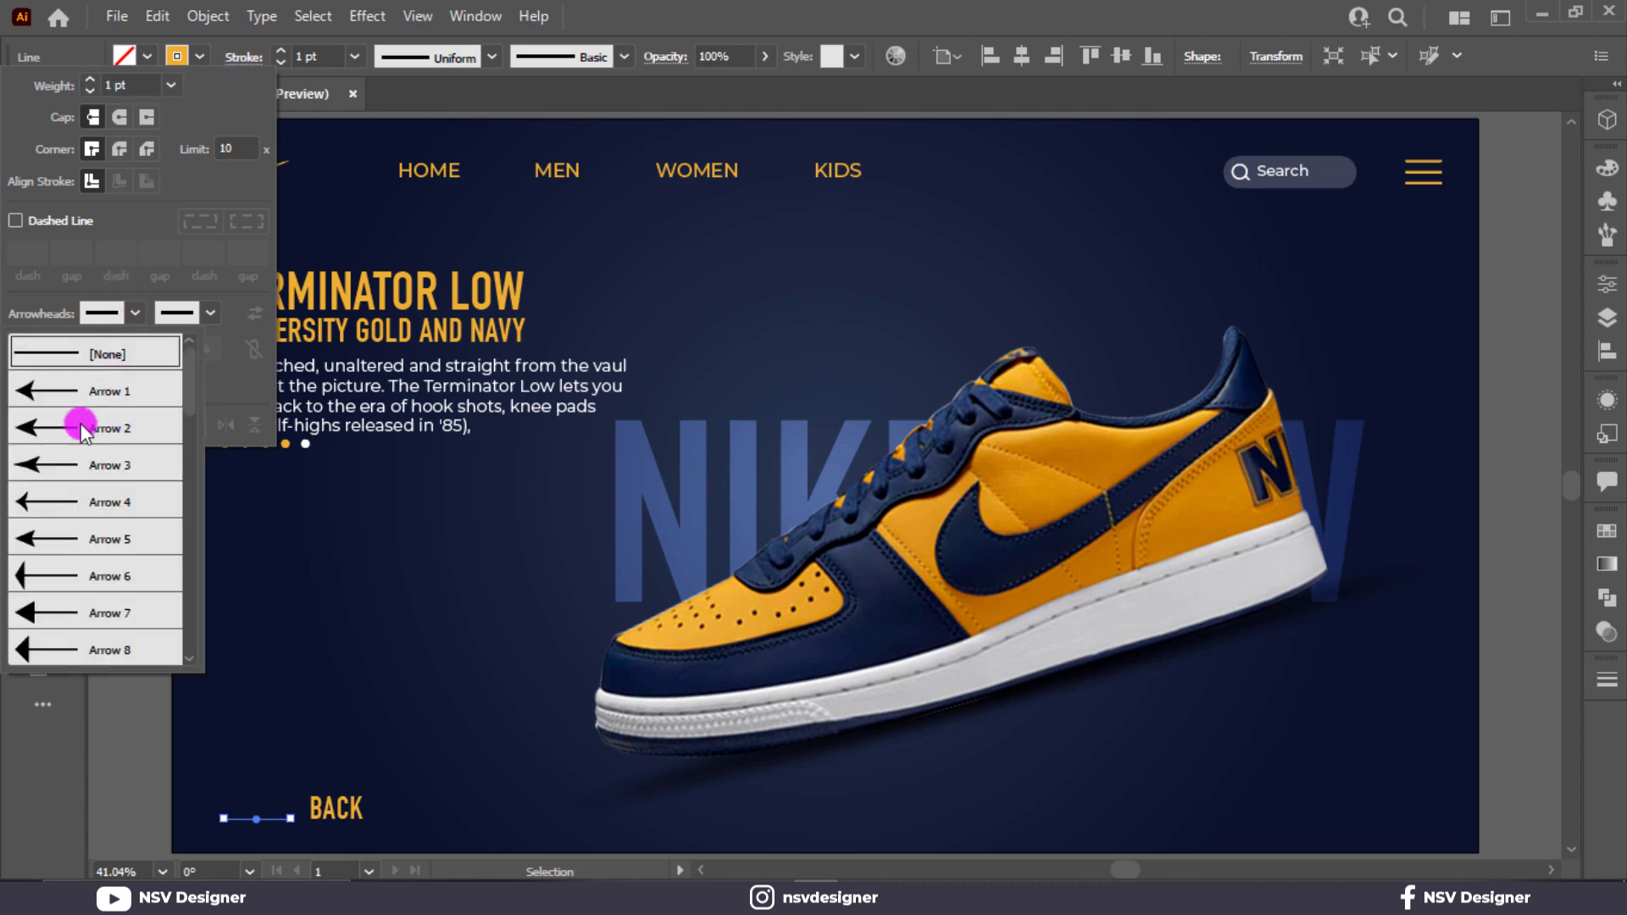
click(80, 425)
click(246, 788)
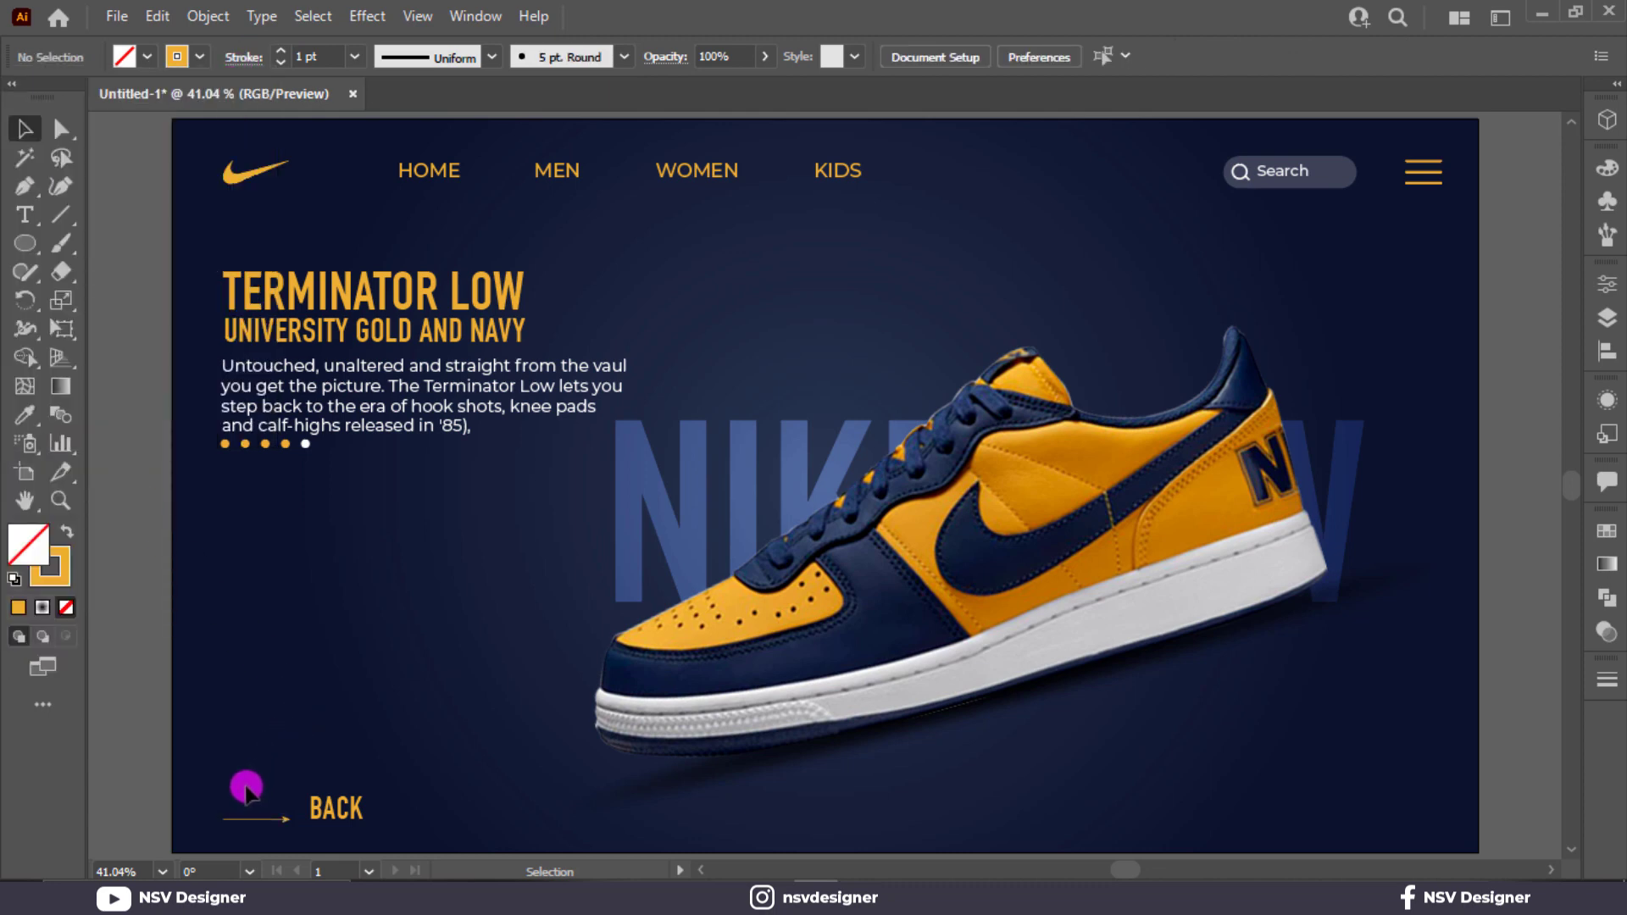
click(267, 820)
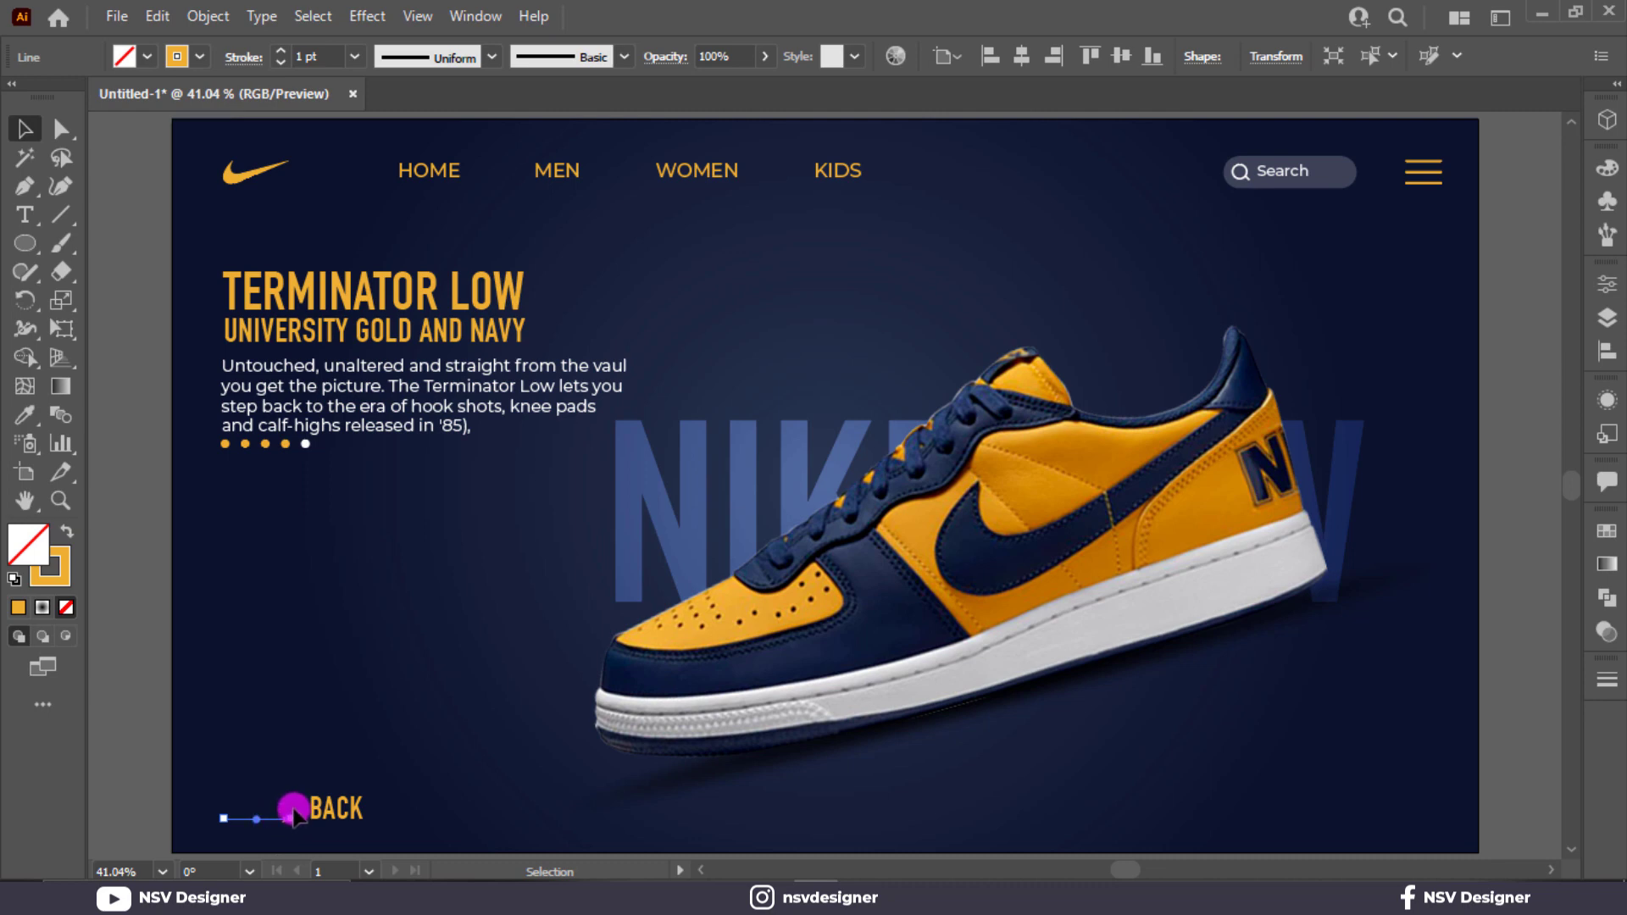
click(235, 746)
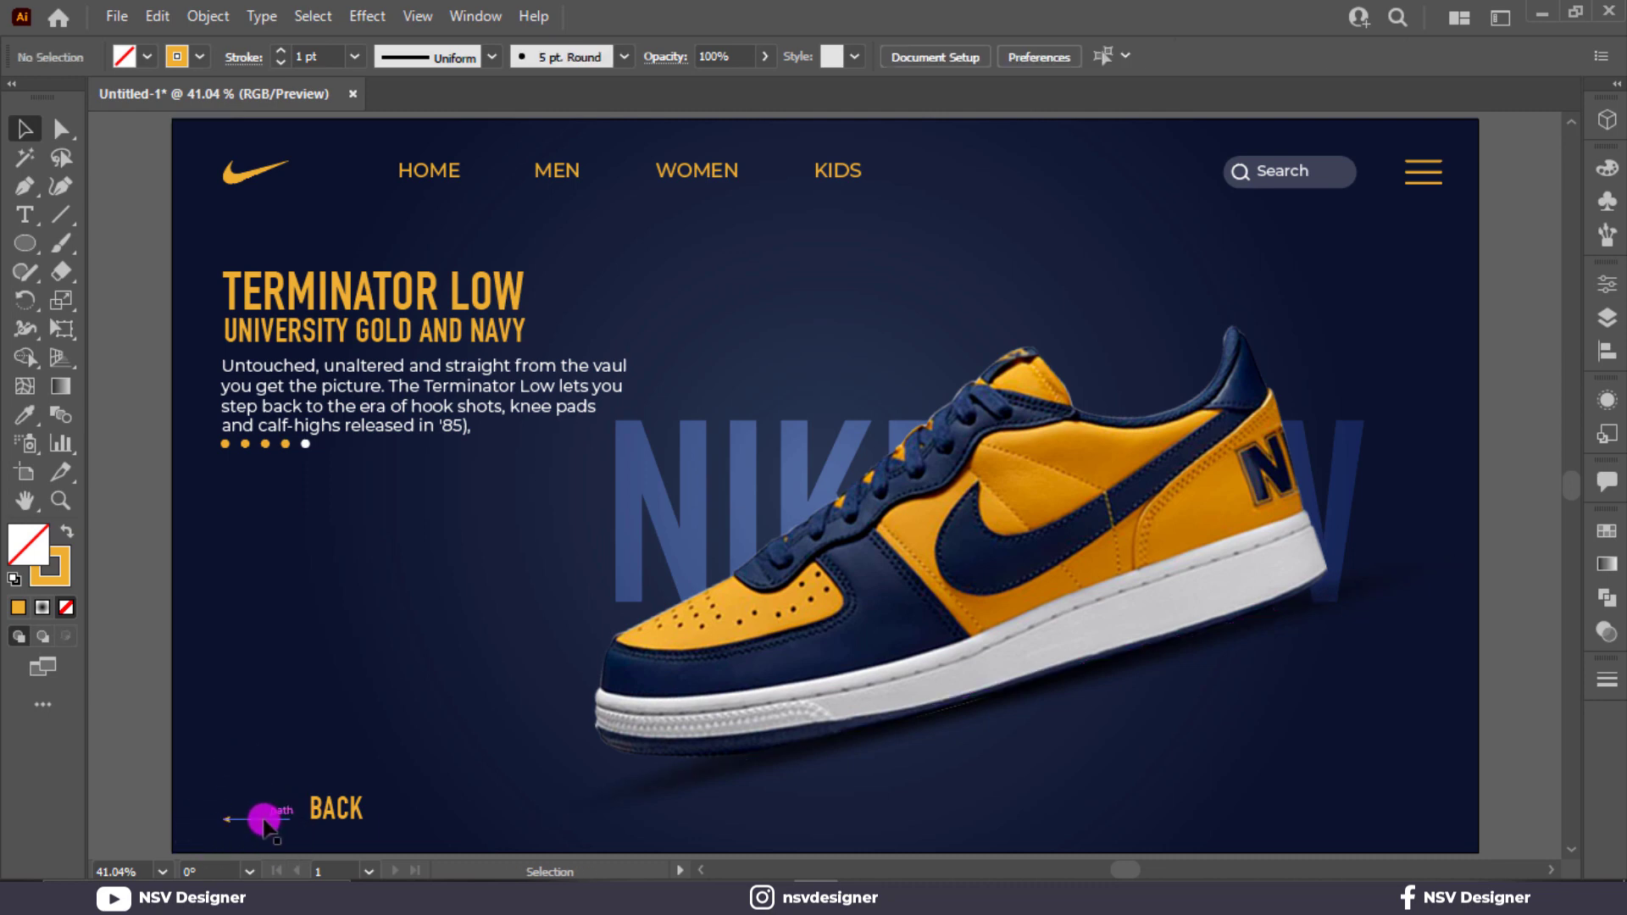
Step: Set the stroke weight of the arrow beside BACK to 3 pt
click(258, 818)
scroll(258, 818, up, 4)
drag(308, 726, 372, 668)
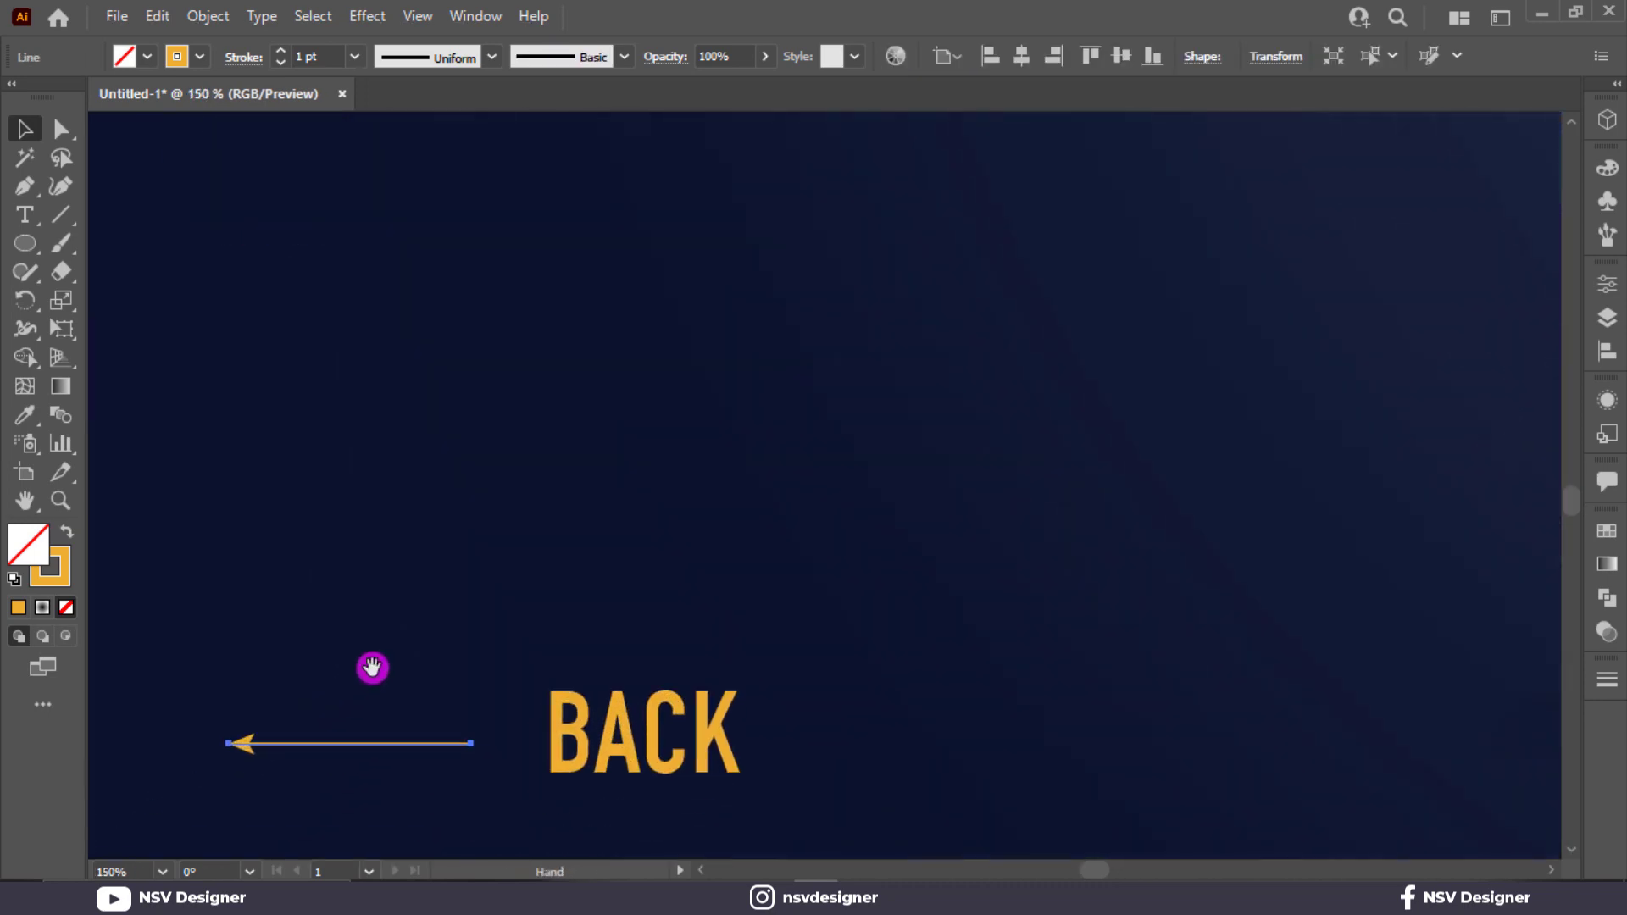
scroll(344, 63, up, 2)
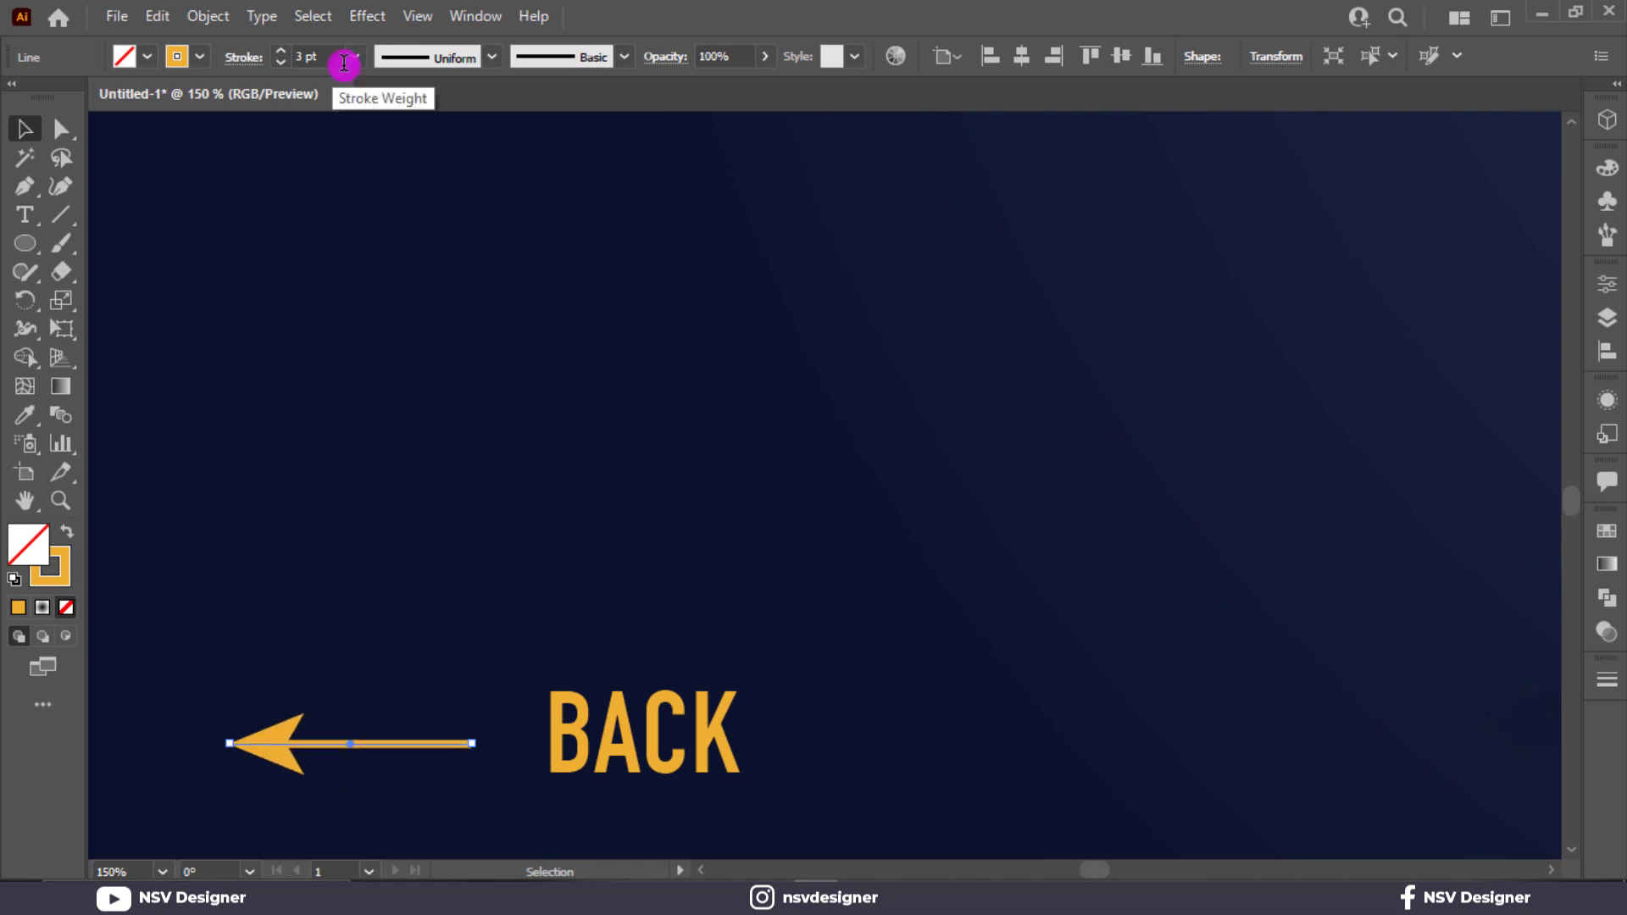
Step: Lengthen the arrow so its tail ends close to BACK, and align the arrow and BACK on their vertical centres
drag(471, 743, 524, 743)
drag(489, 686, 668, 790)
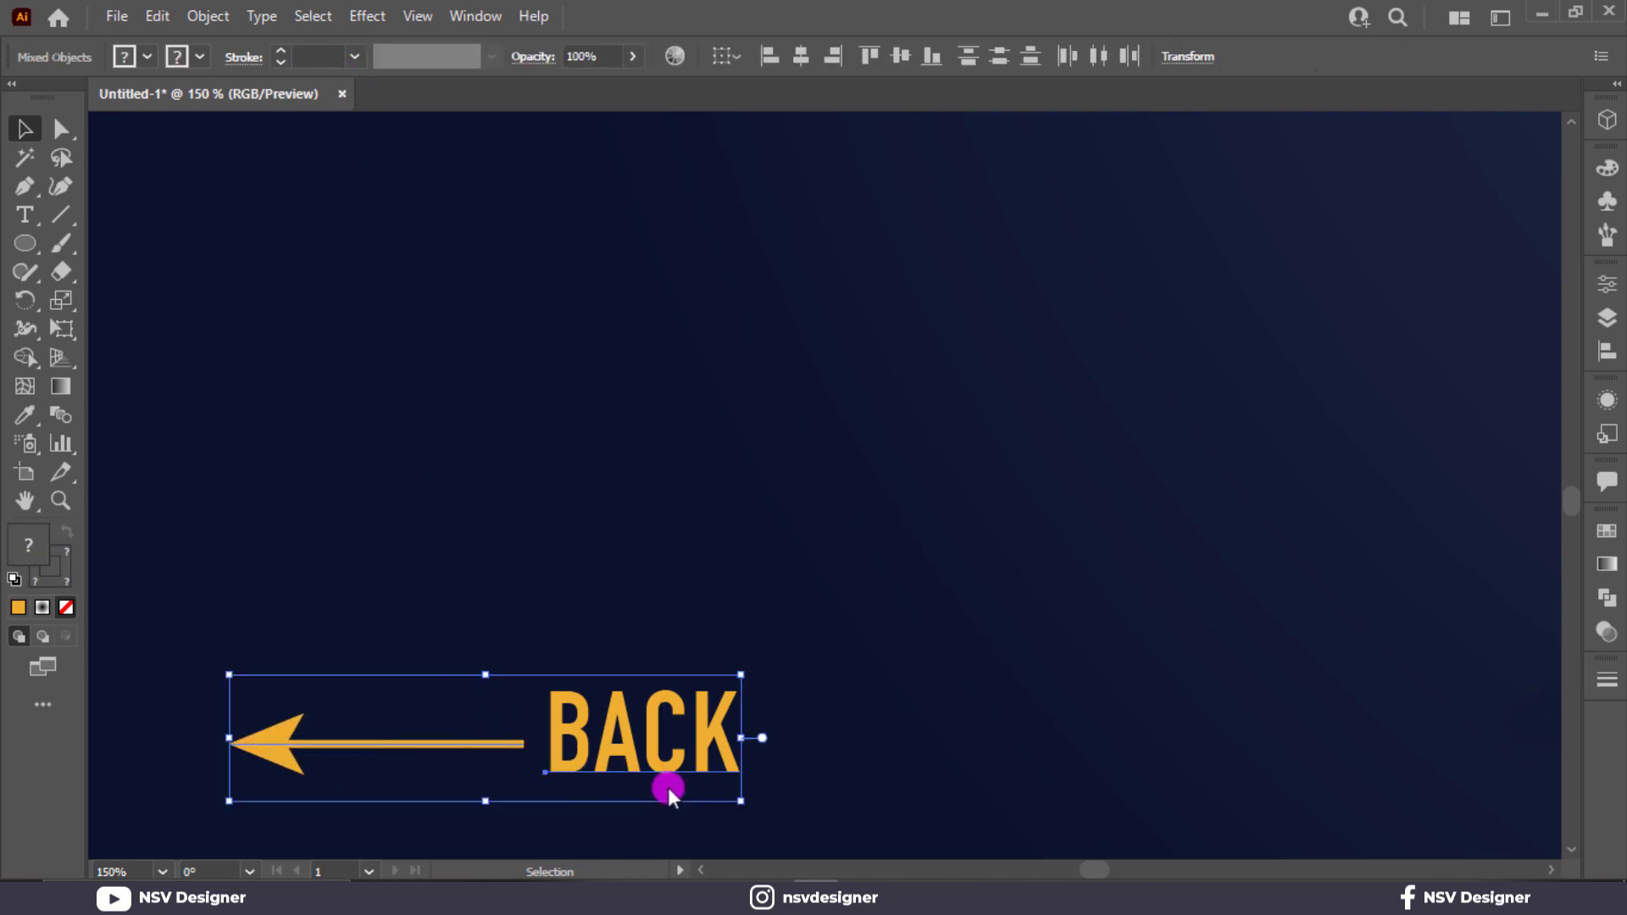
click(899, 55)
click(788, 520)
key(ctrl+0)
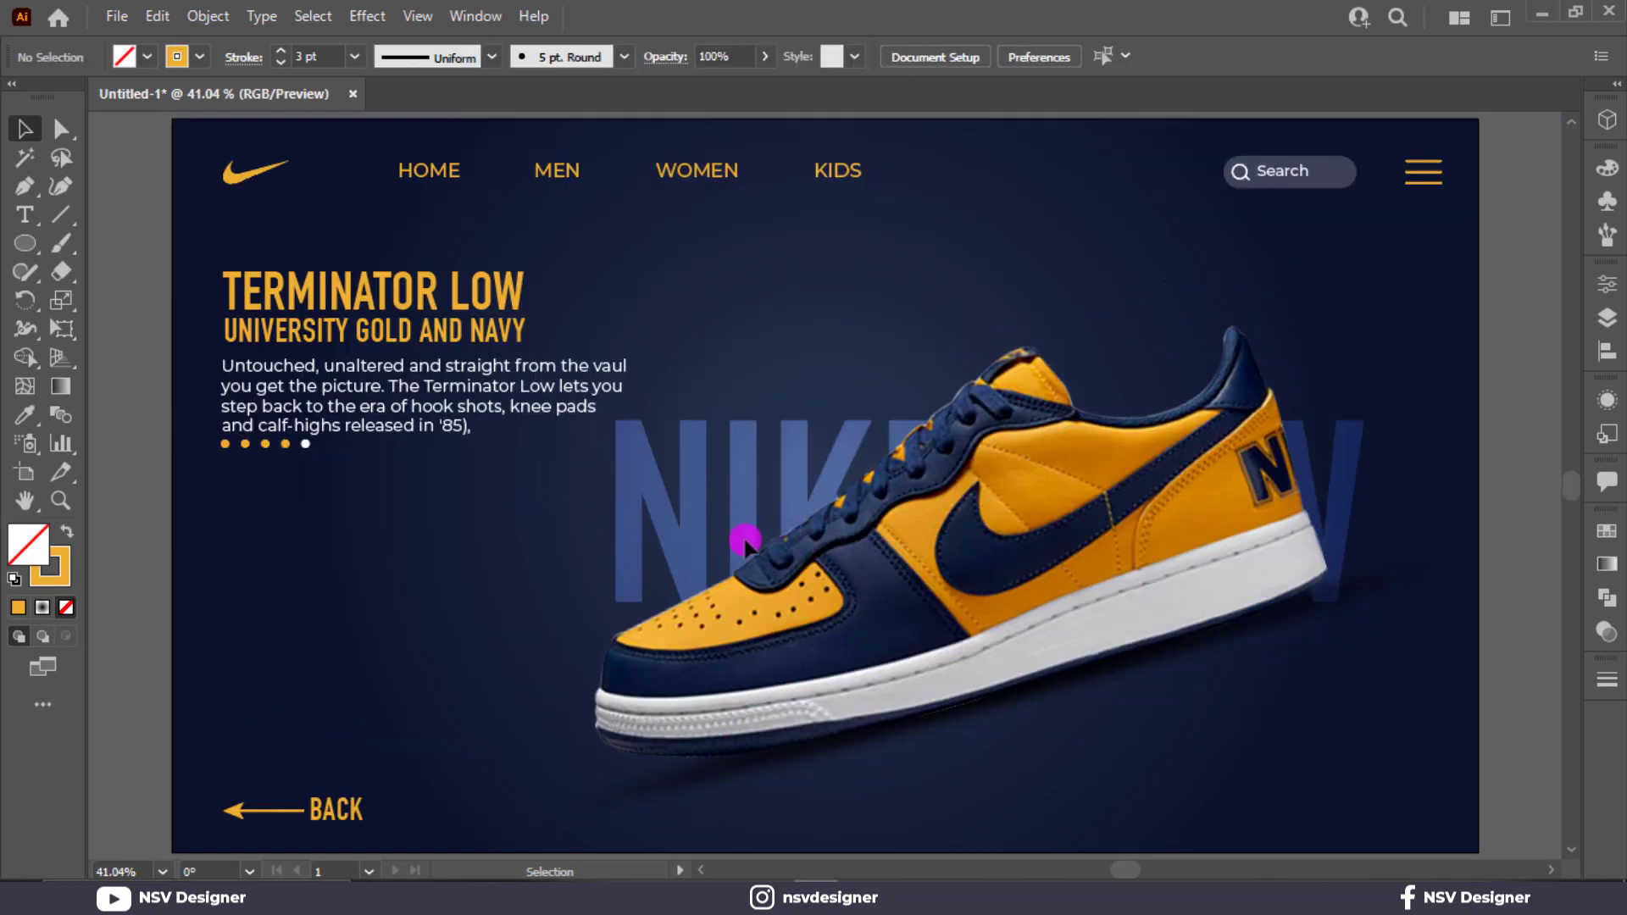
Step: Set the stroke weight of the arrow beside BACK to 2 pt
click(263, 811)
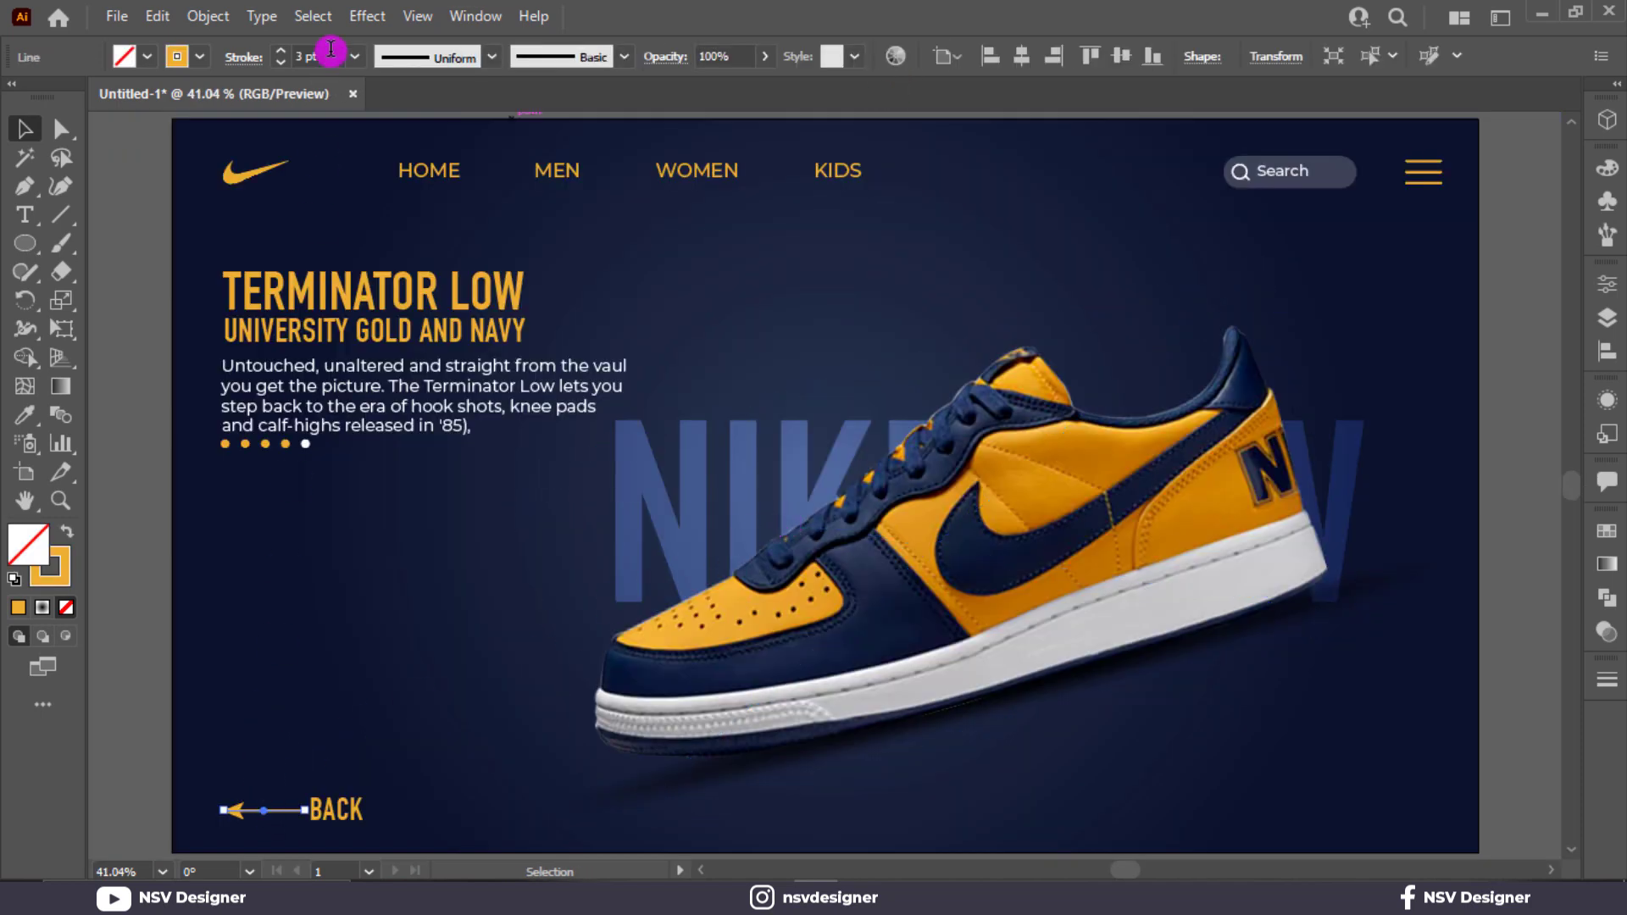
scroll(331, 49, up, 1)
click(249, 708)
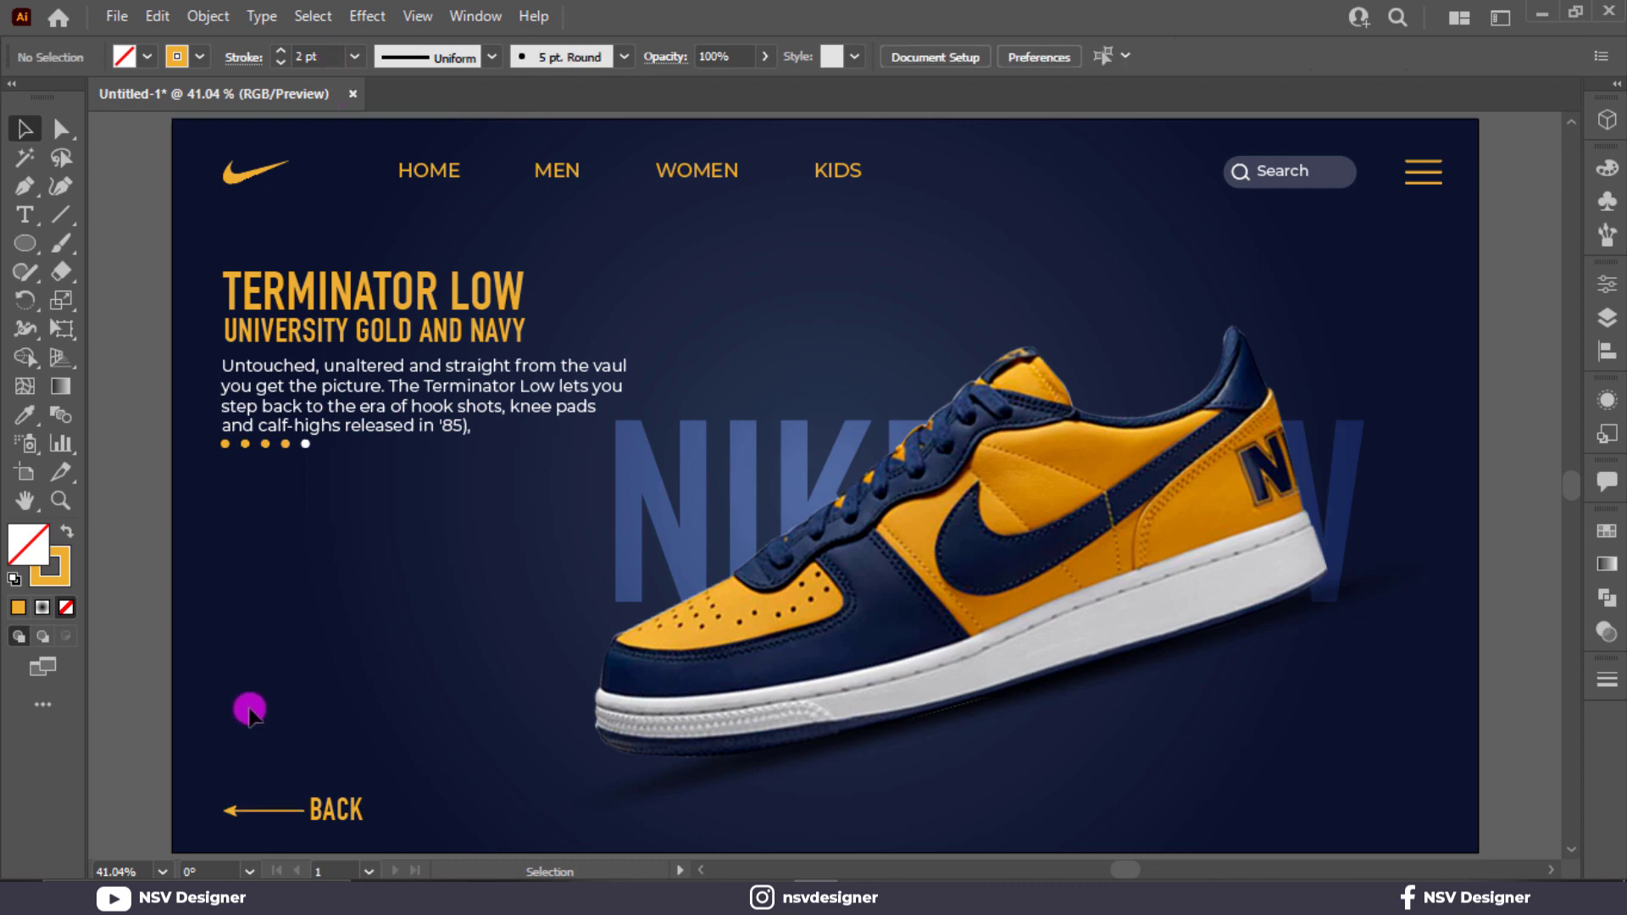
click(370, 826)
click(410, 813)
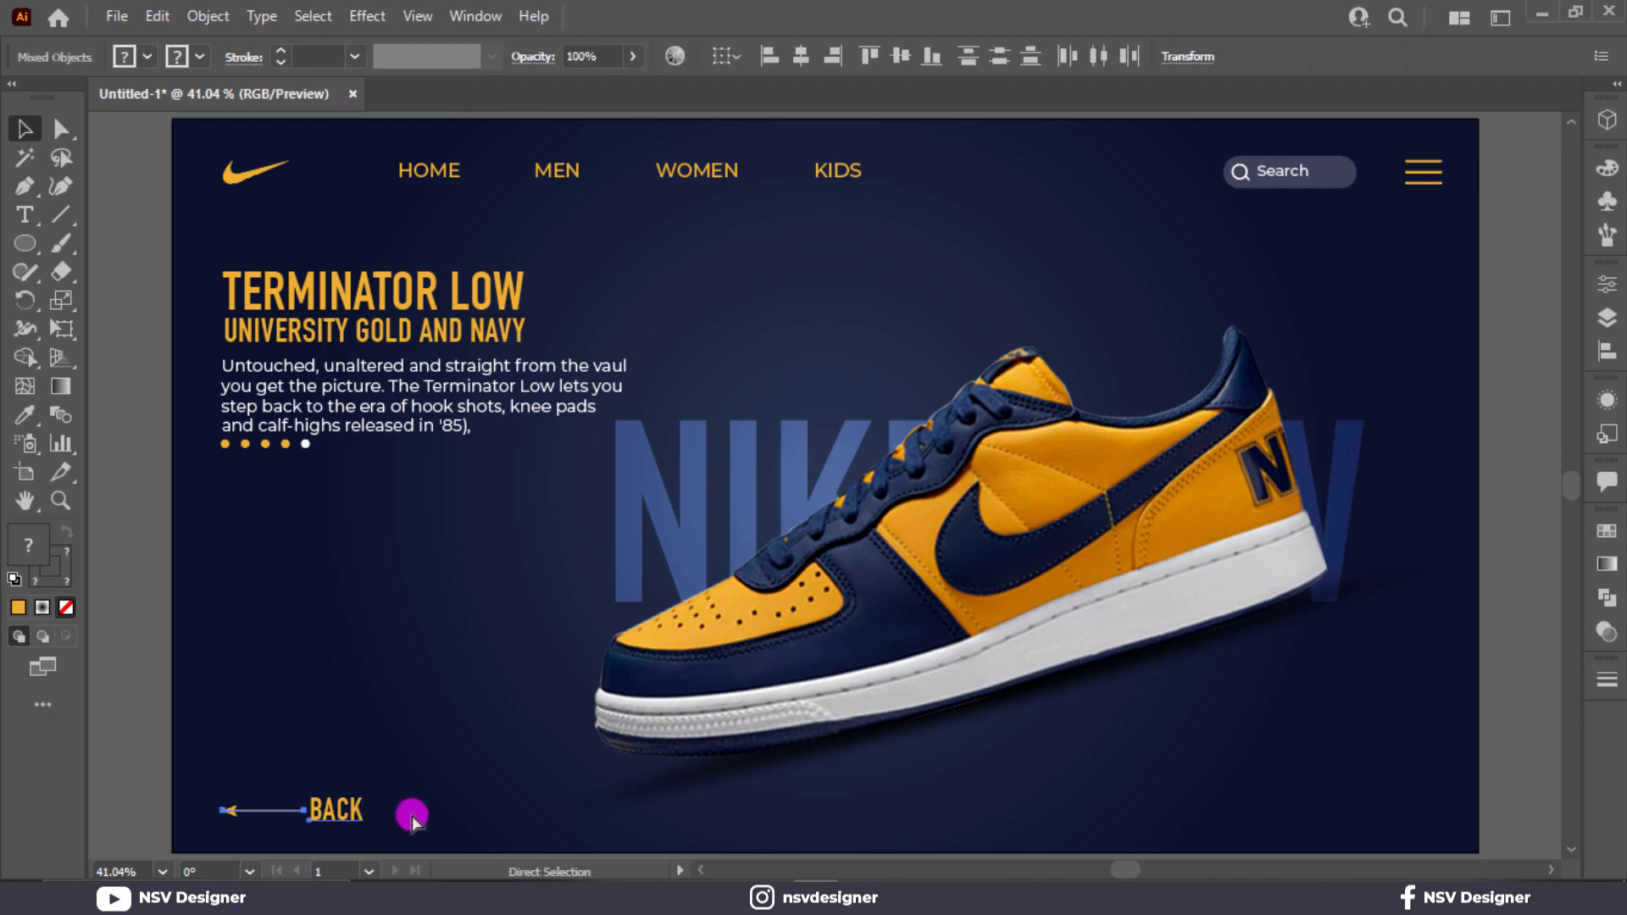
Step: Fill the Facebook, Instagram and Twitter icon group beside the artboard with white
scroll(147, 378, left, 3)
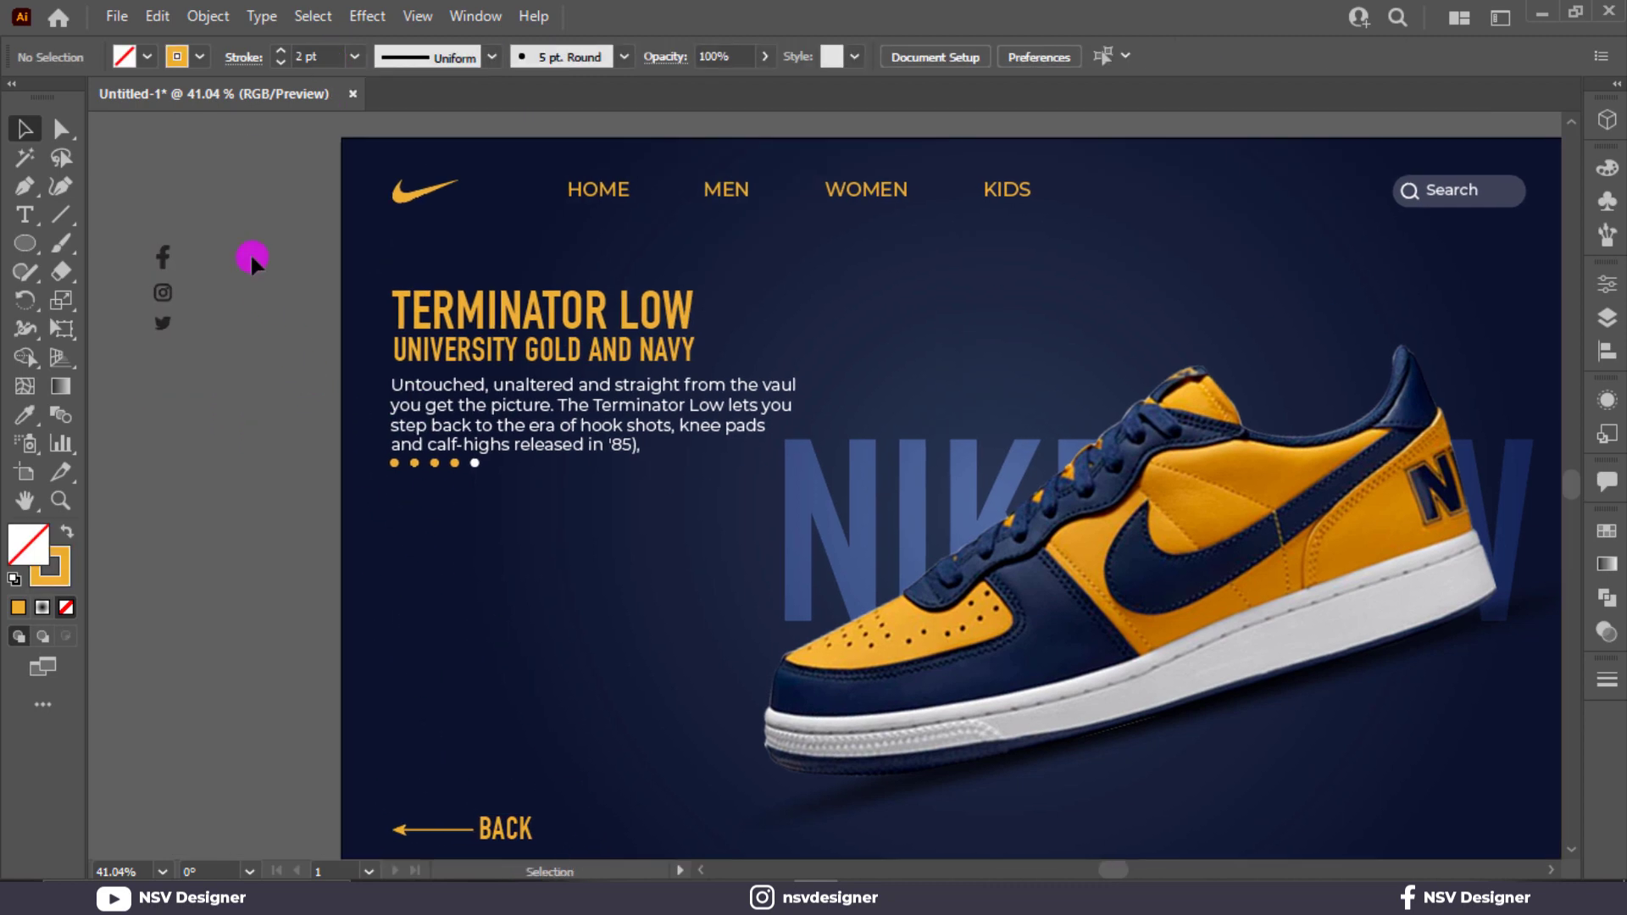
click(152, 303)
key(i)
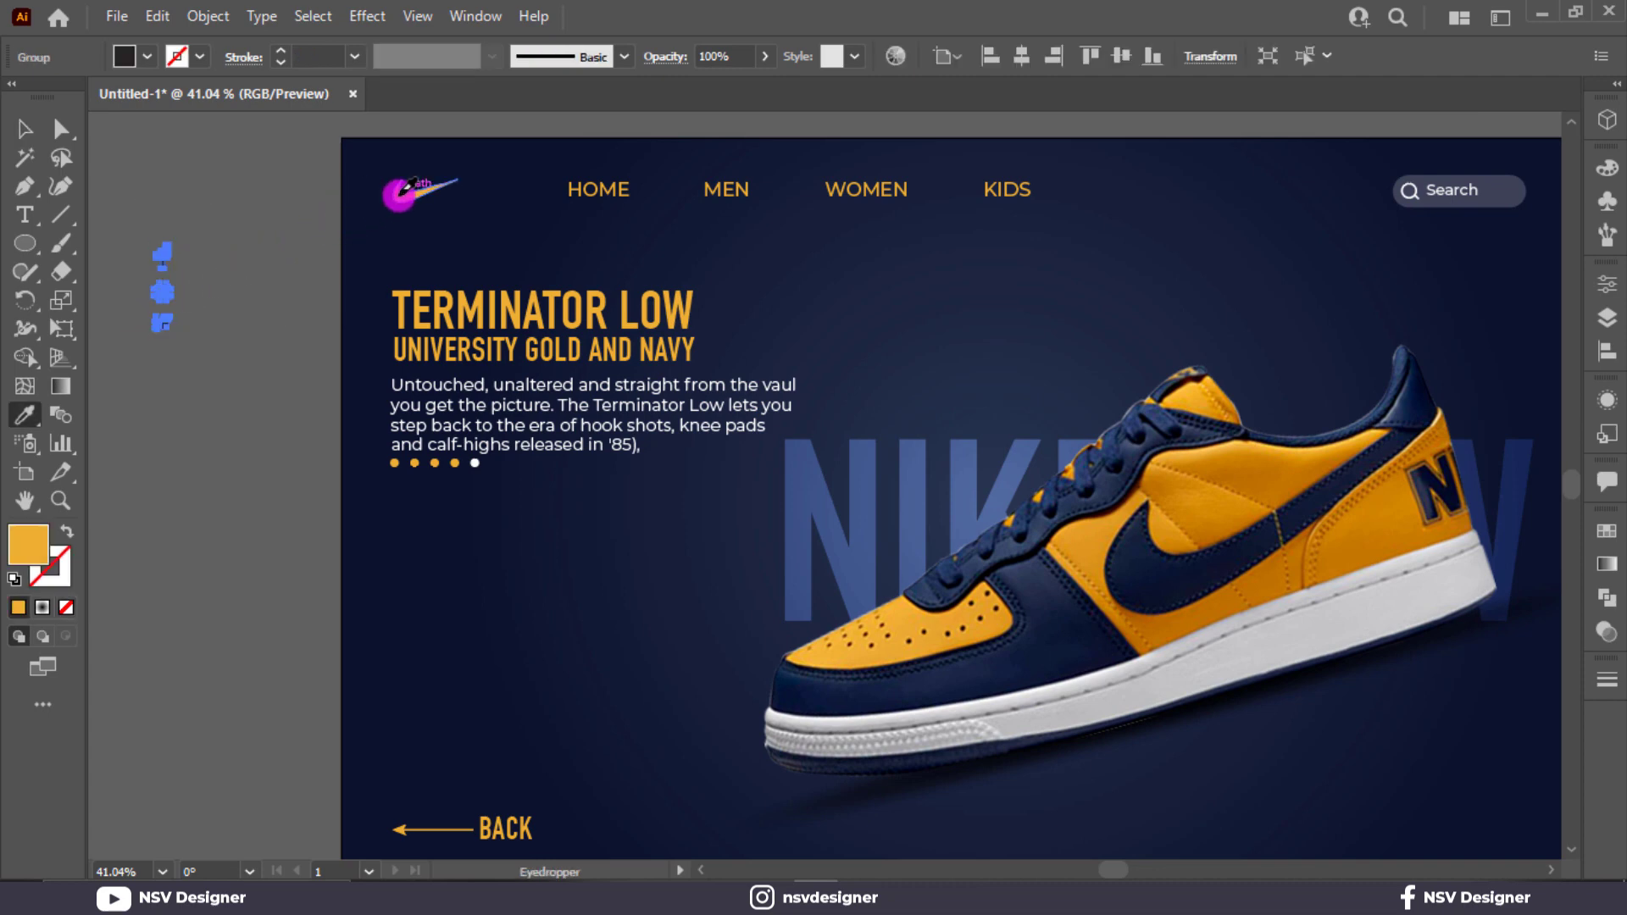
click(151, 57)
click(44, 103)
click(373, 79)
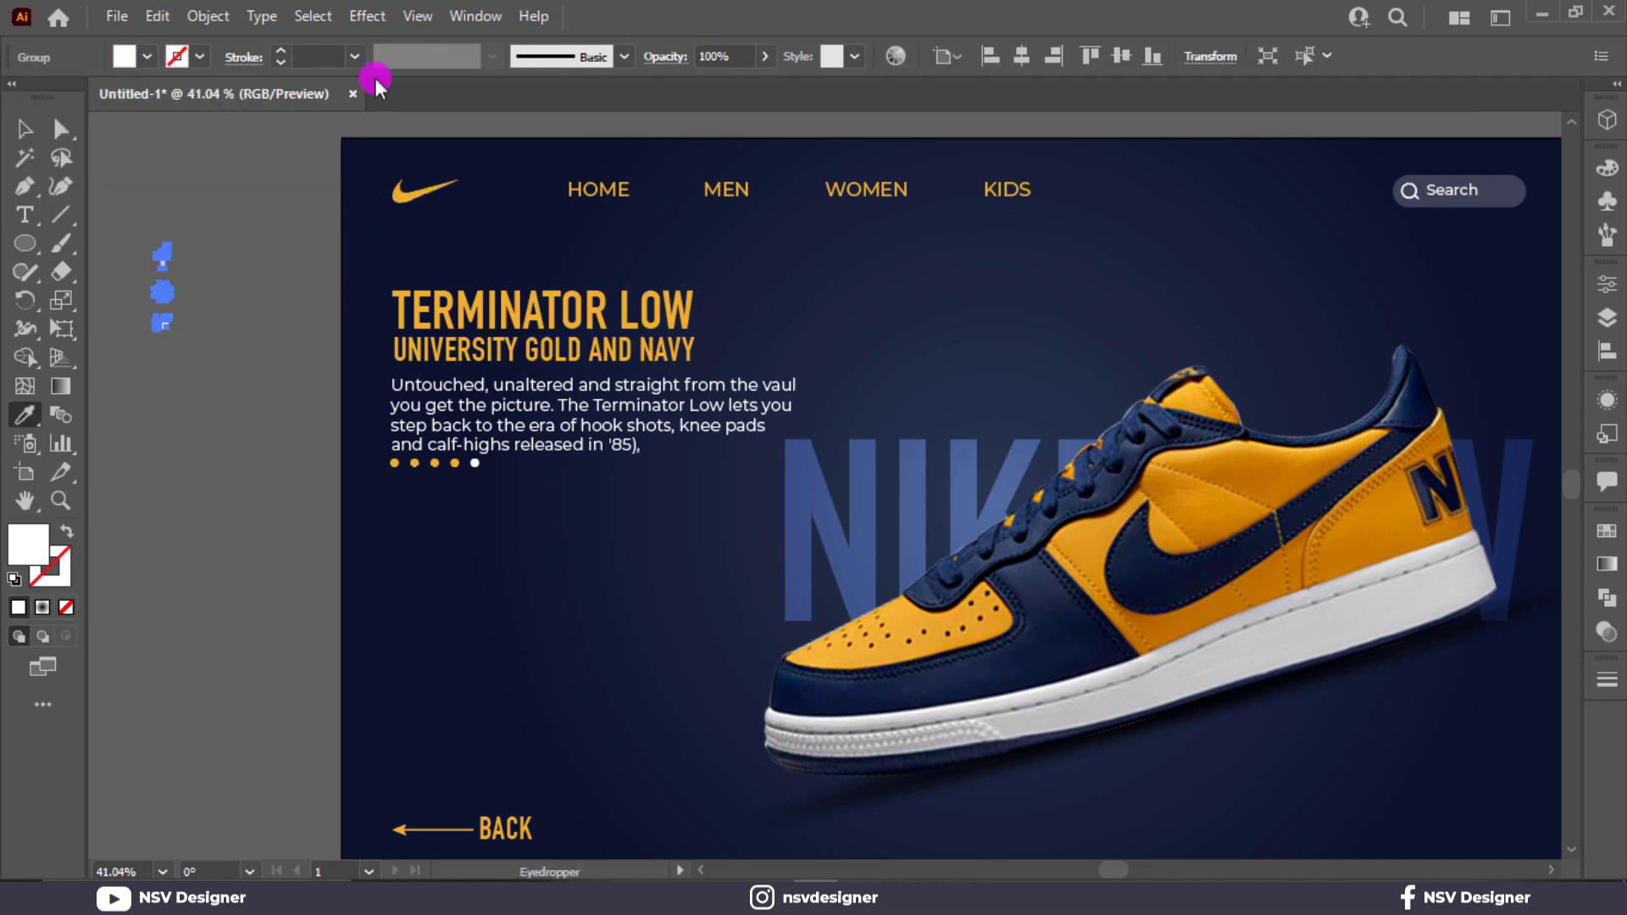
Step: Move the white social icons into the banner's lower corner opposite BACK and bring them to the front
key(v)
drag(163, 292, 1402, 800)
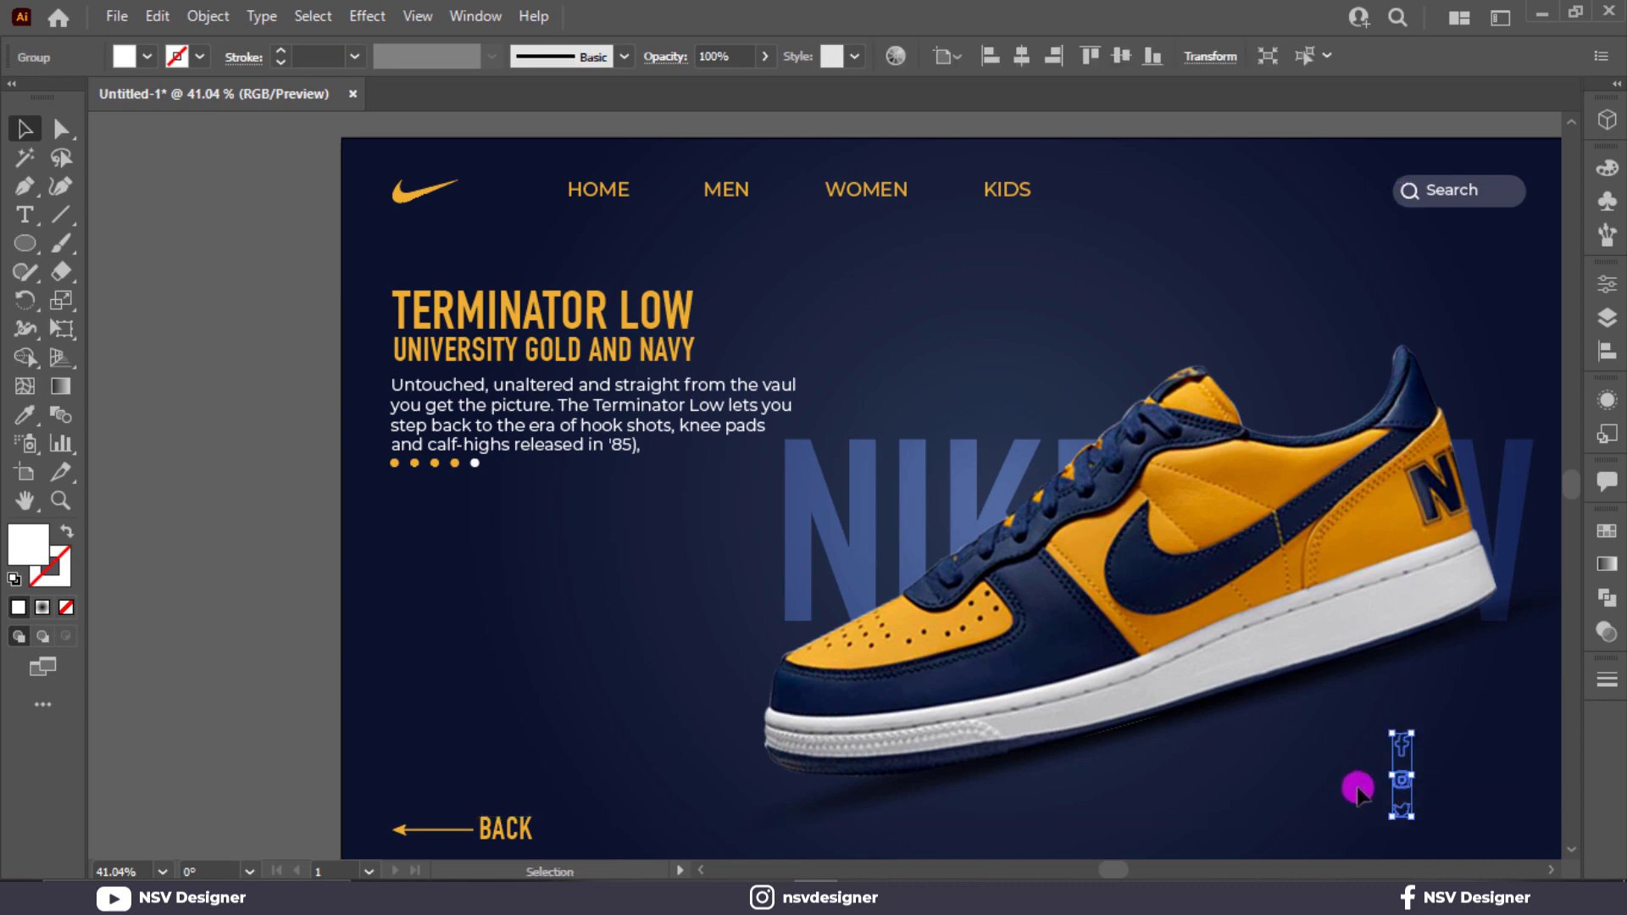
right_click(1401, 792)
mouse_move(1432, 664)
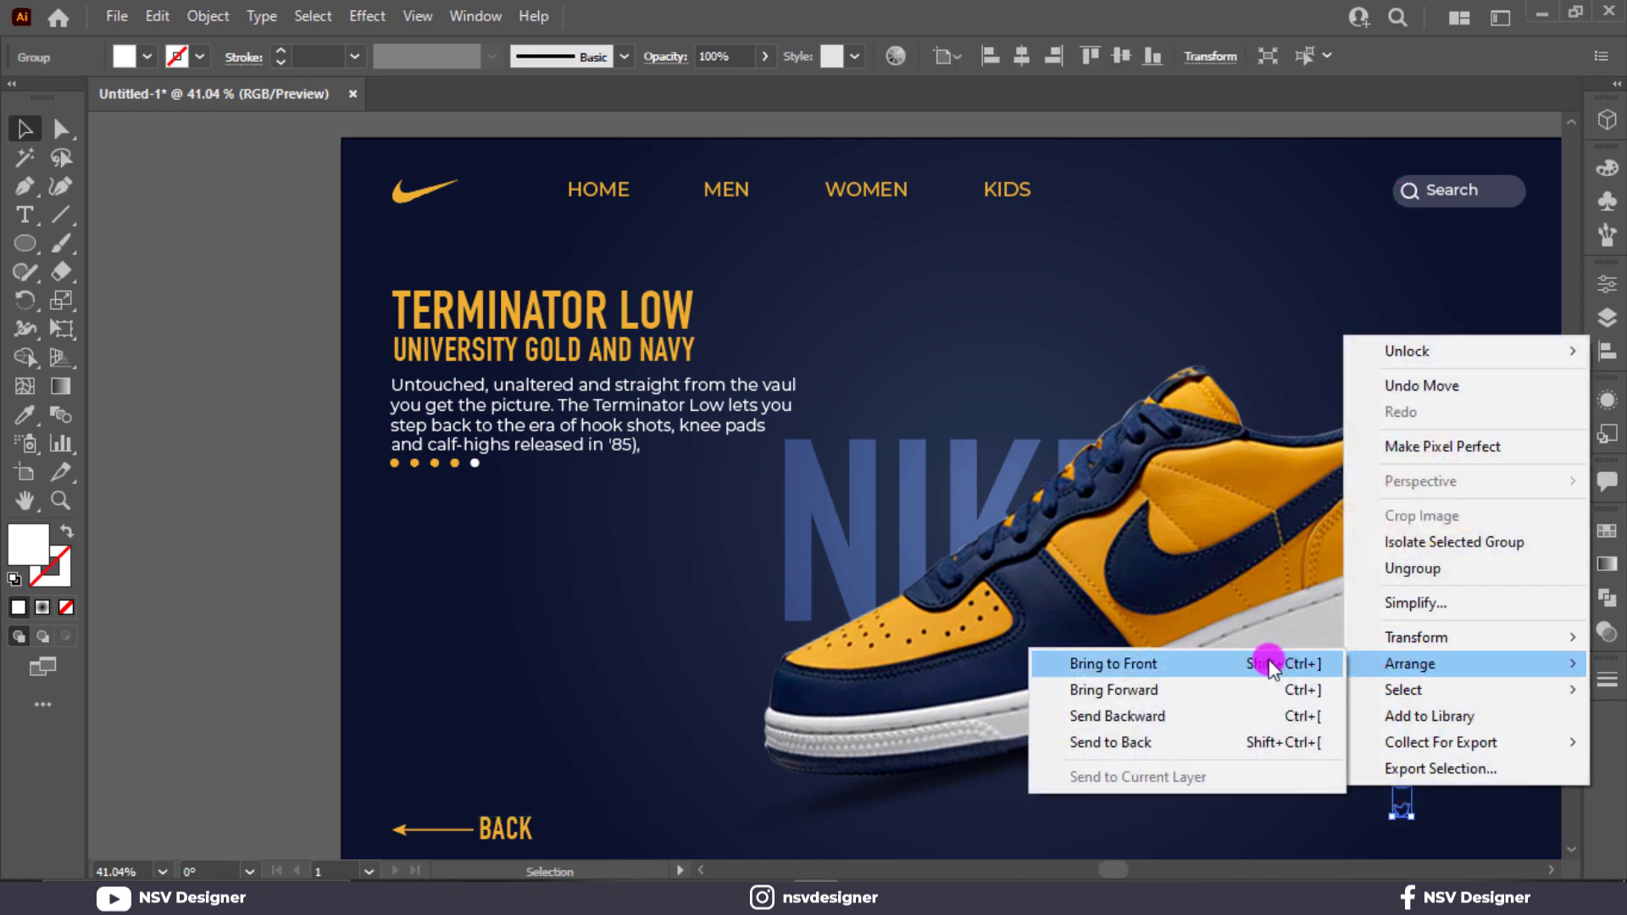
click(1258, 661)
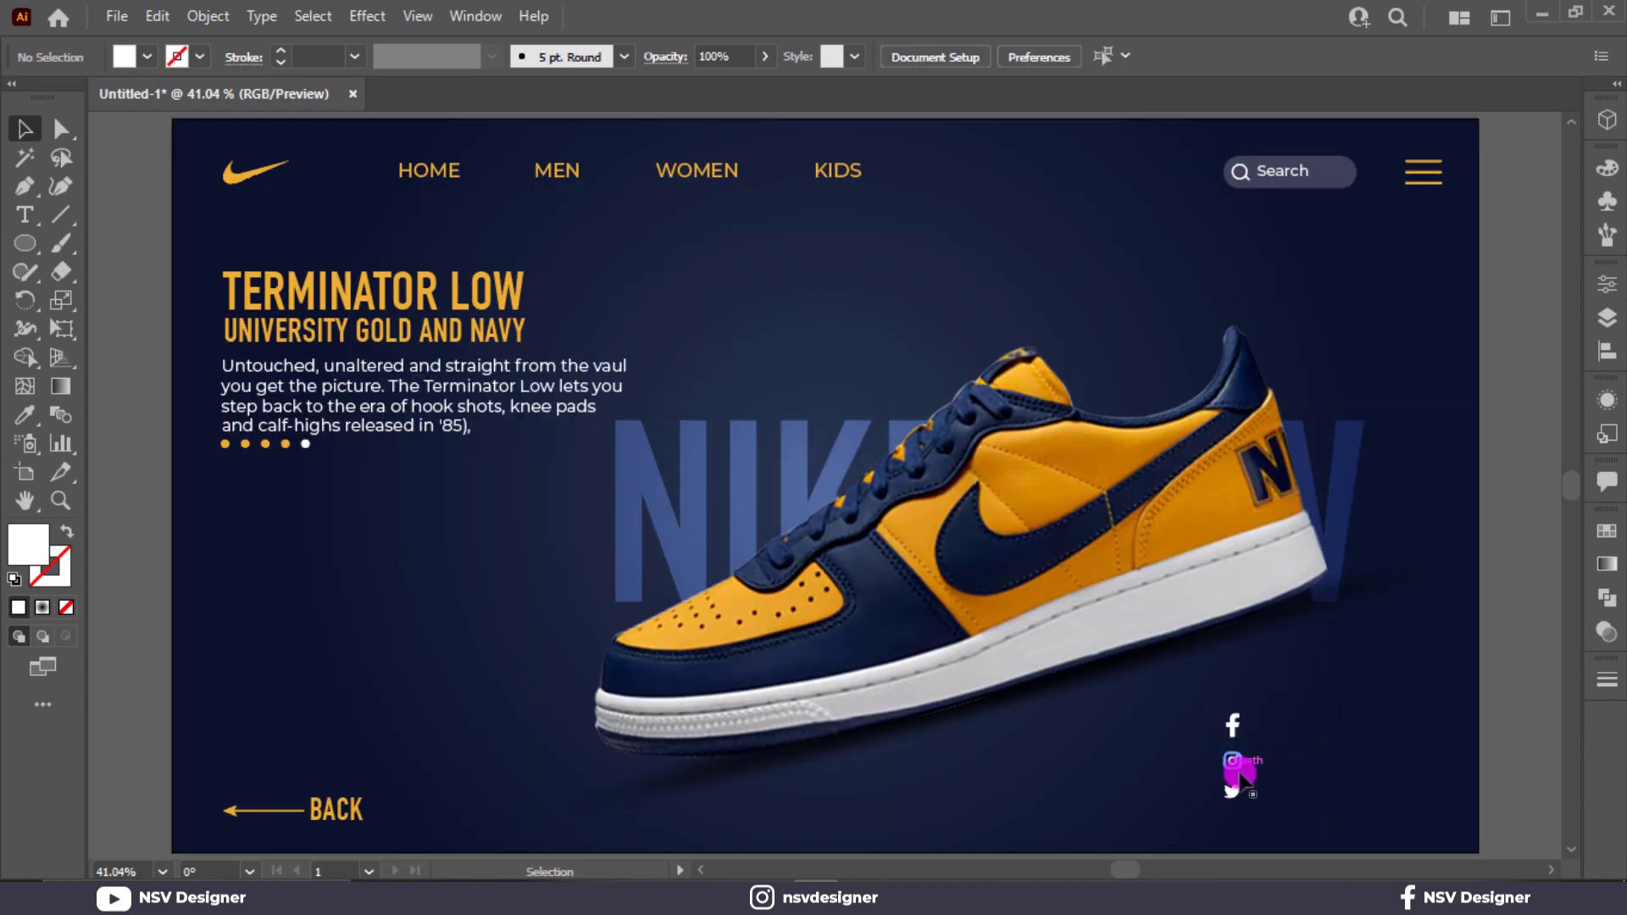
drag(1242, 771, 1442, 783)
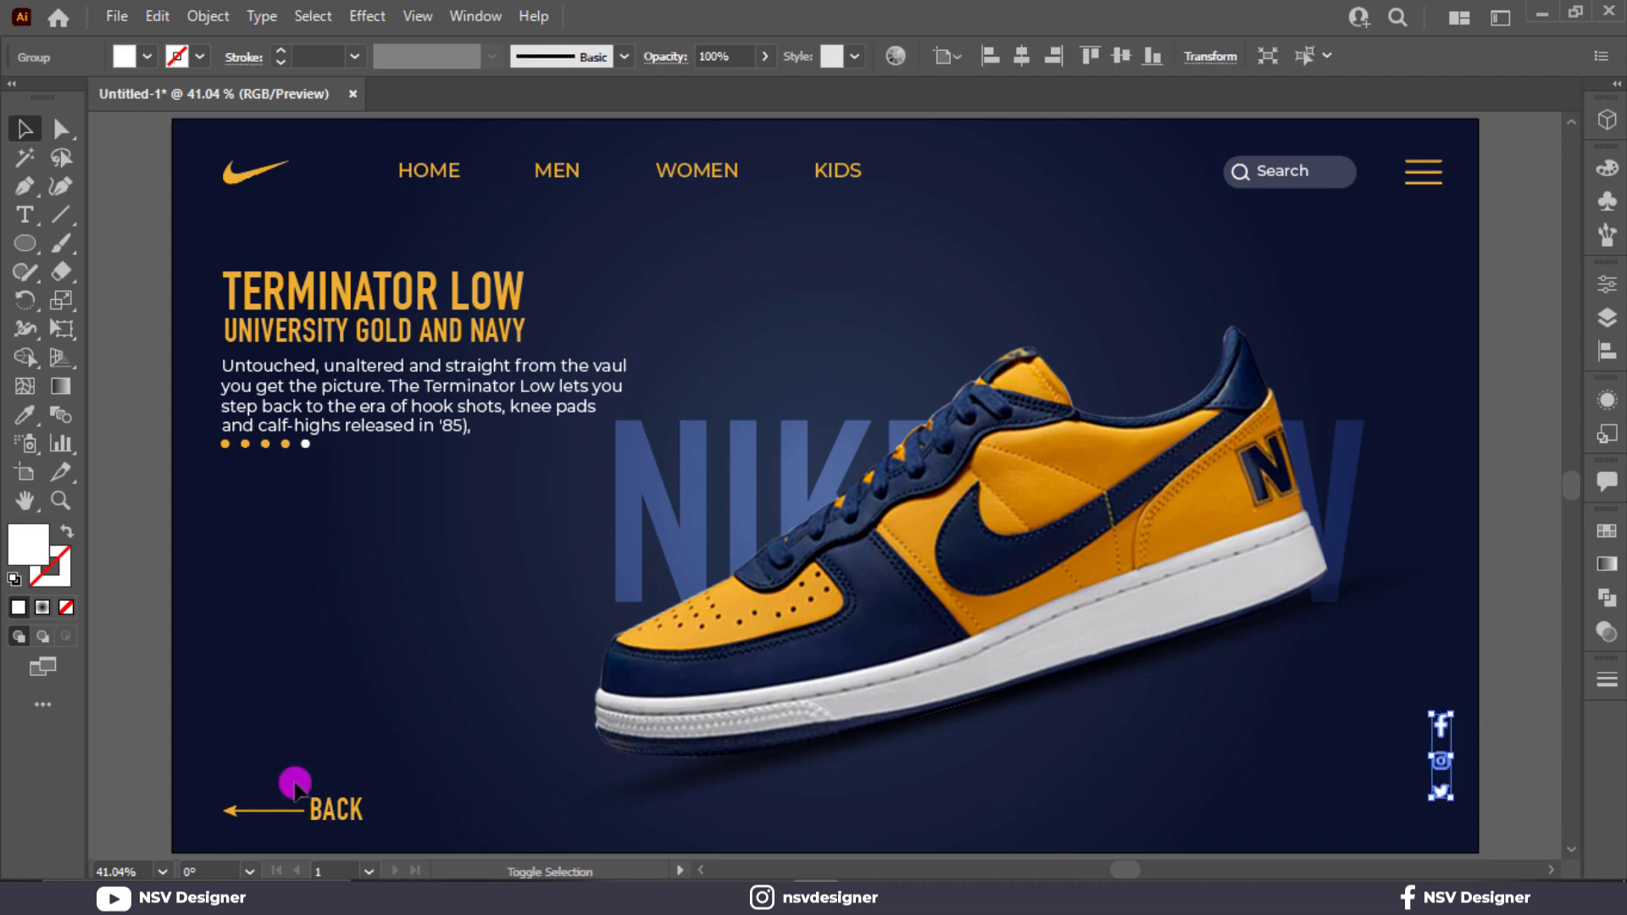
Step: Try aligning the social icons with BACK and its arrow on their vertical centres
shift+click(358, 813)
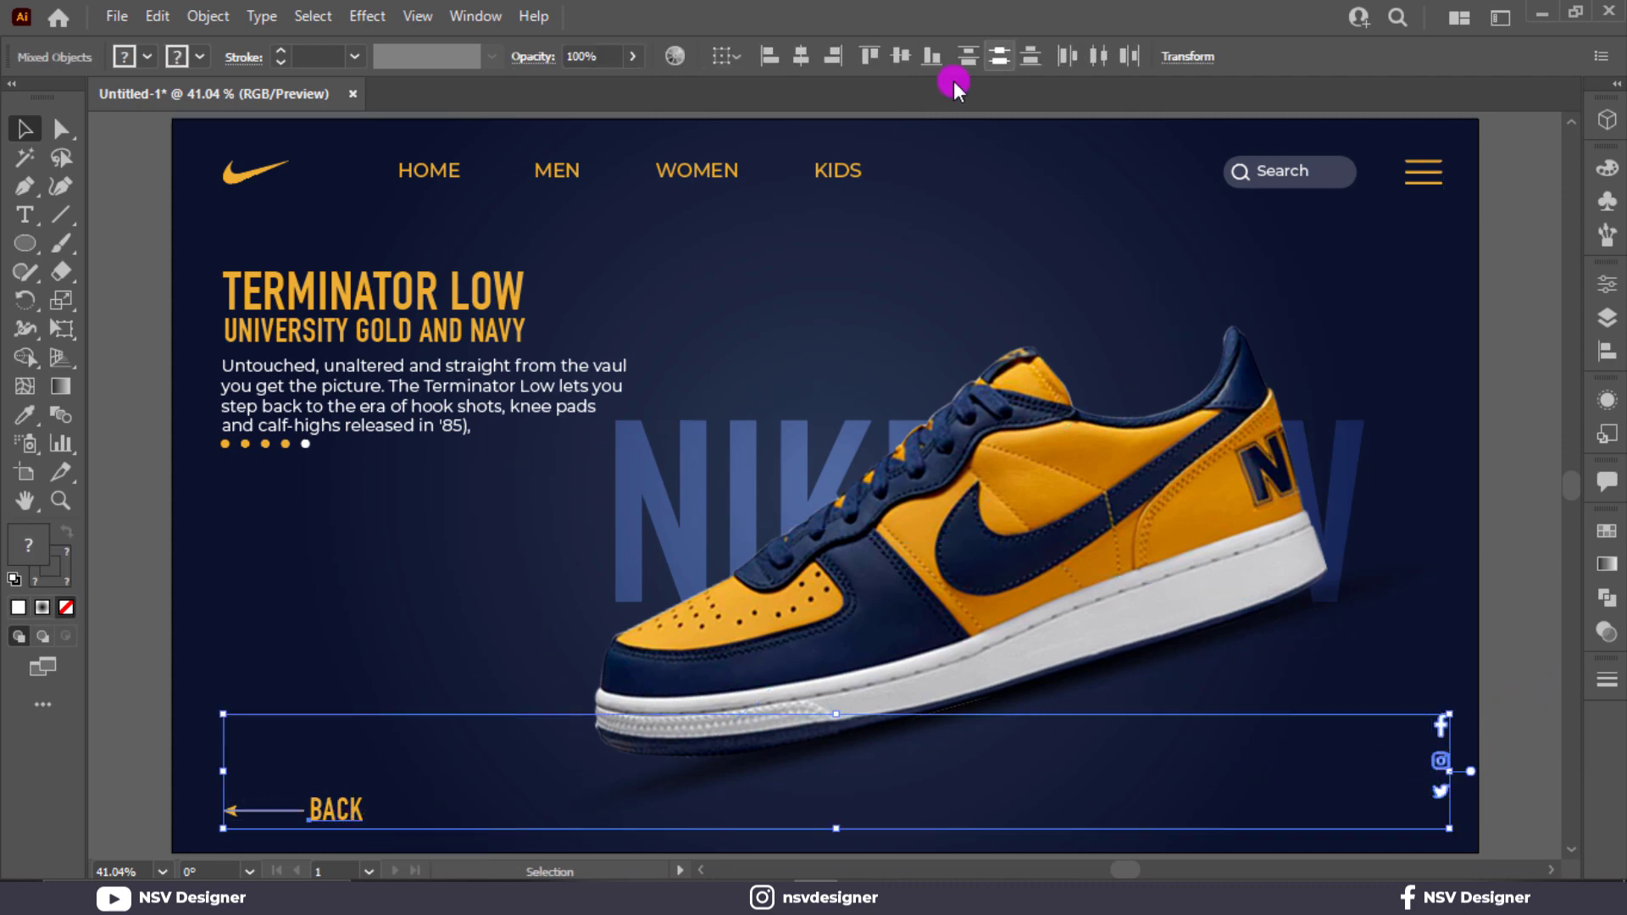
click(902, 56)
click(1400, 697)
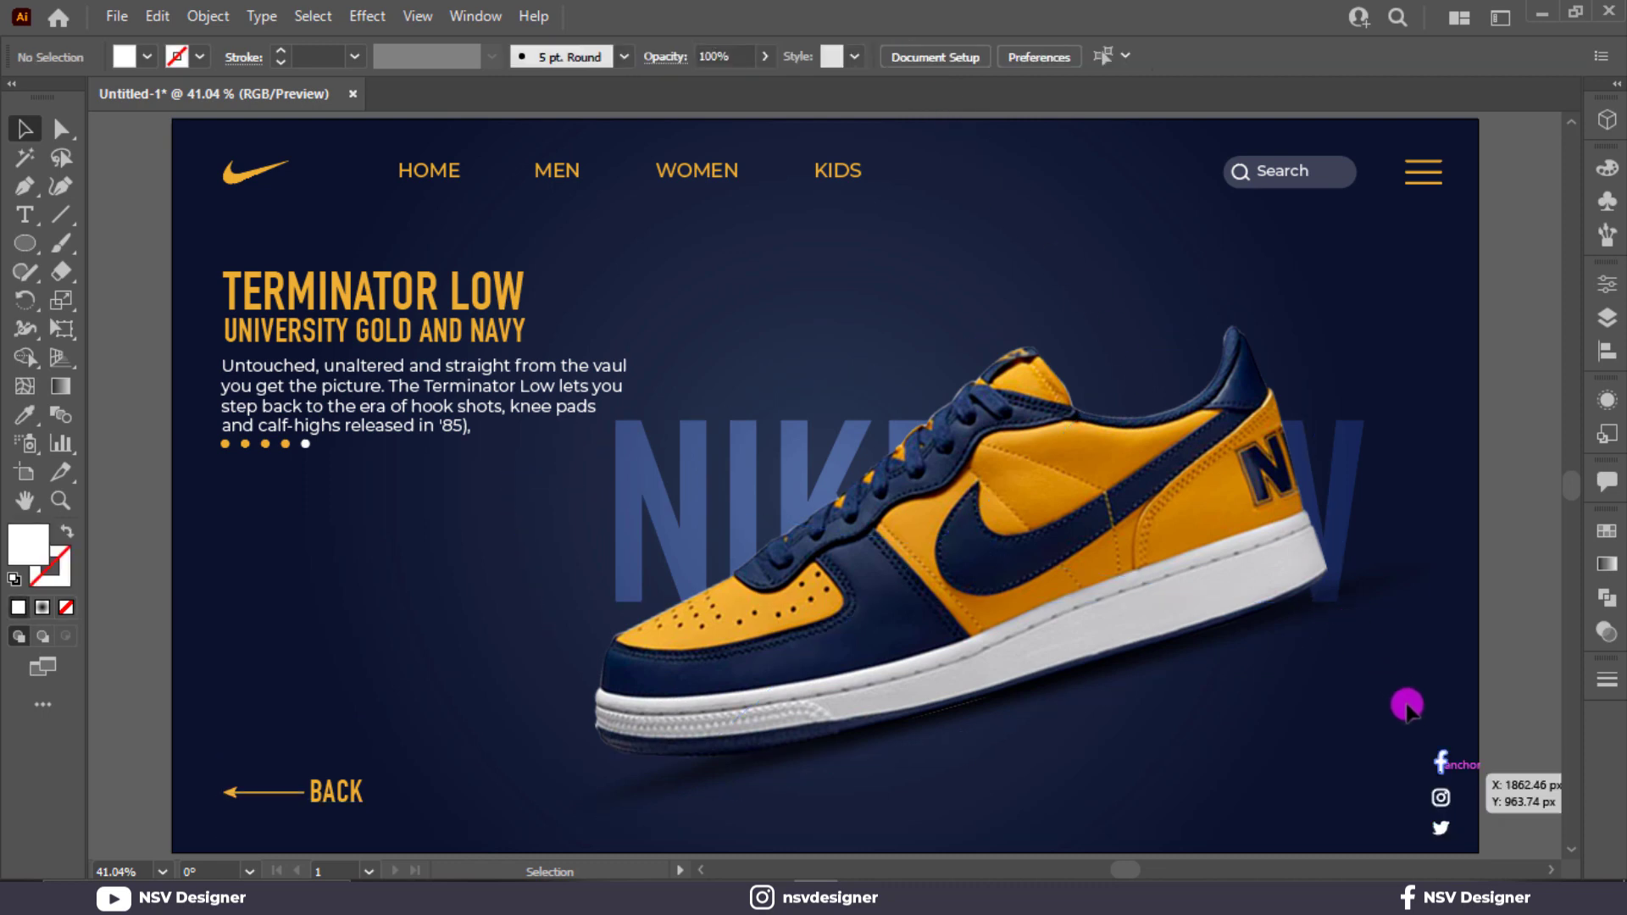
Step: Group the arrow with BACK and move the social icons up so the Twitter icon is level with BACK
click(1444, 771)
mouse_move(348, 802)
mouse_down()
mouse_move(348, 819)
mouse_move(321, 797)
mouse_move(319, 811)
mouse_up()
key(ctrl+z)
shift+click(292, 794)
key(ctrl+g)
mouse_move(1456, 809)
mouse_down()
mouse_move(1456, 753)
mouse_move(1457, 787)
mouse_up()
click(1518, 638)
click(1507, 625)
Step: Add the text COLOR in DIN Condensed Bold, rotated to read upward, and place it between the shoe's heel and the banner edge
click(24, 214)
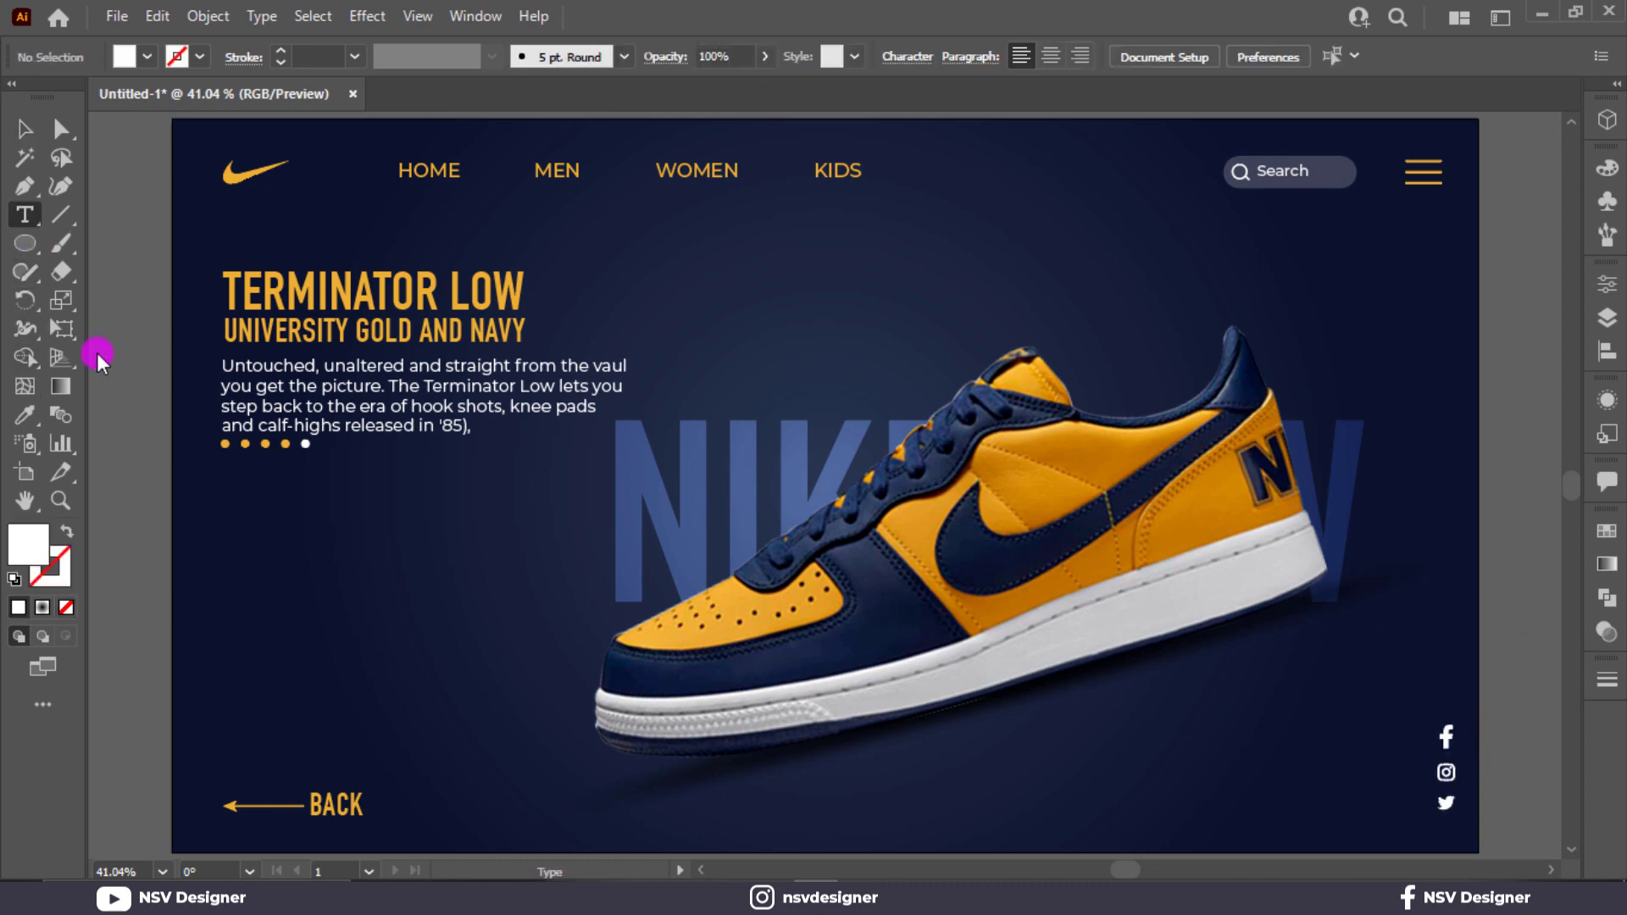
click(260, 636)
text(30)
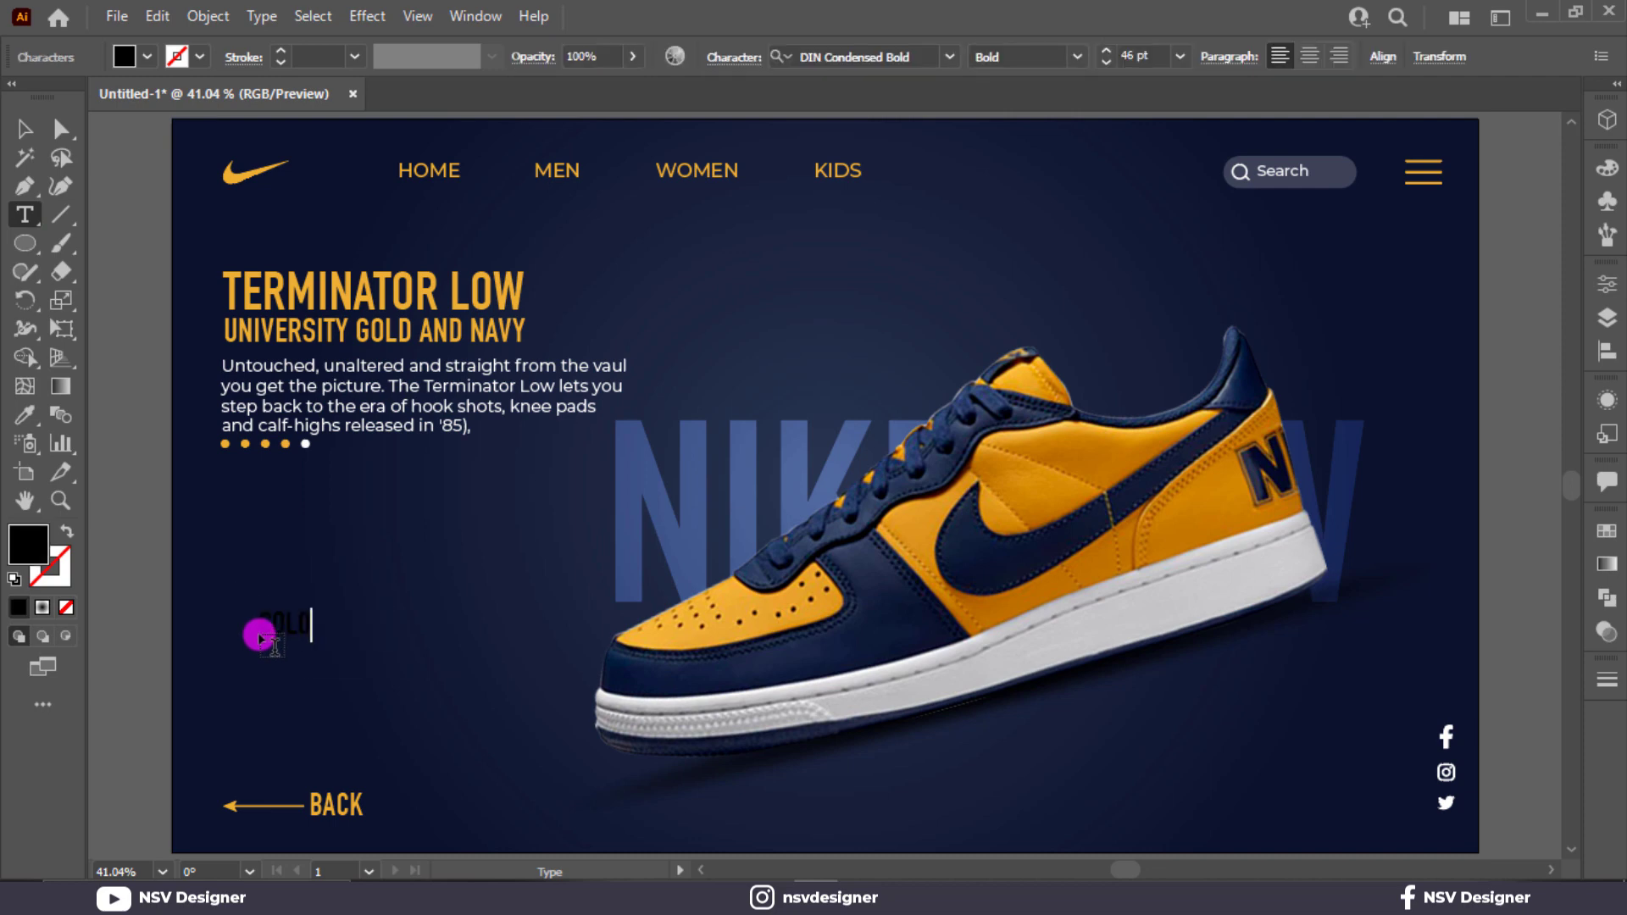
click(25, 129)
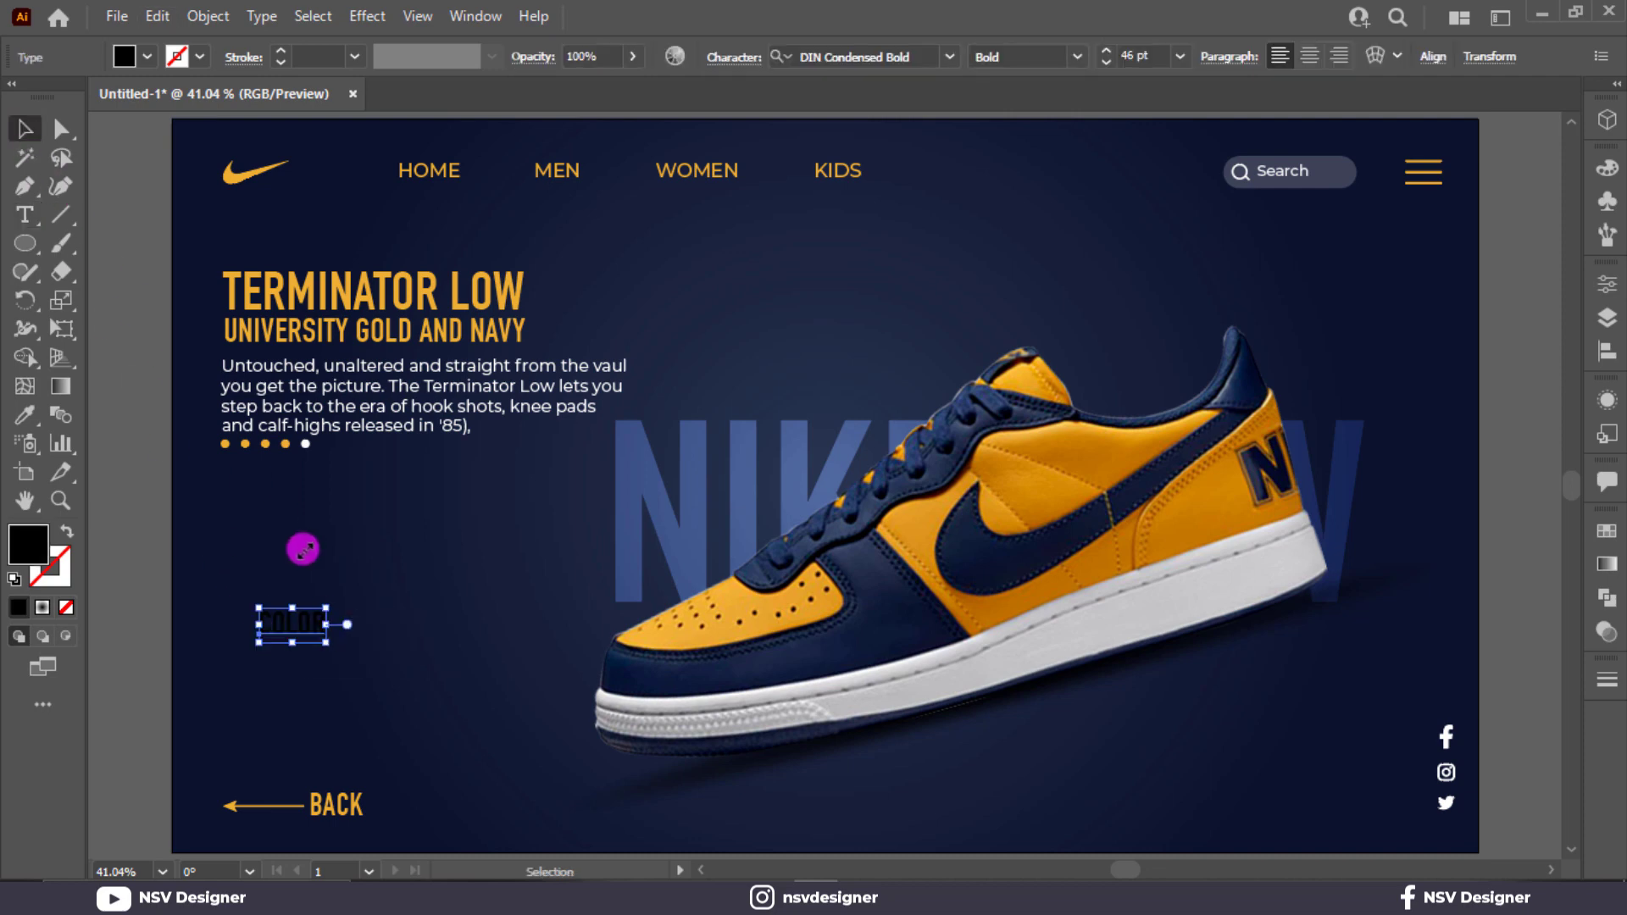
drag(339, 600, 293, 568)
click(398, 600)
drag(290, 627, 1425, 592)
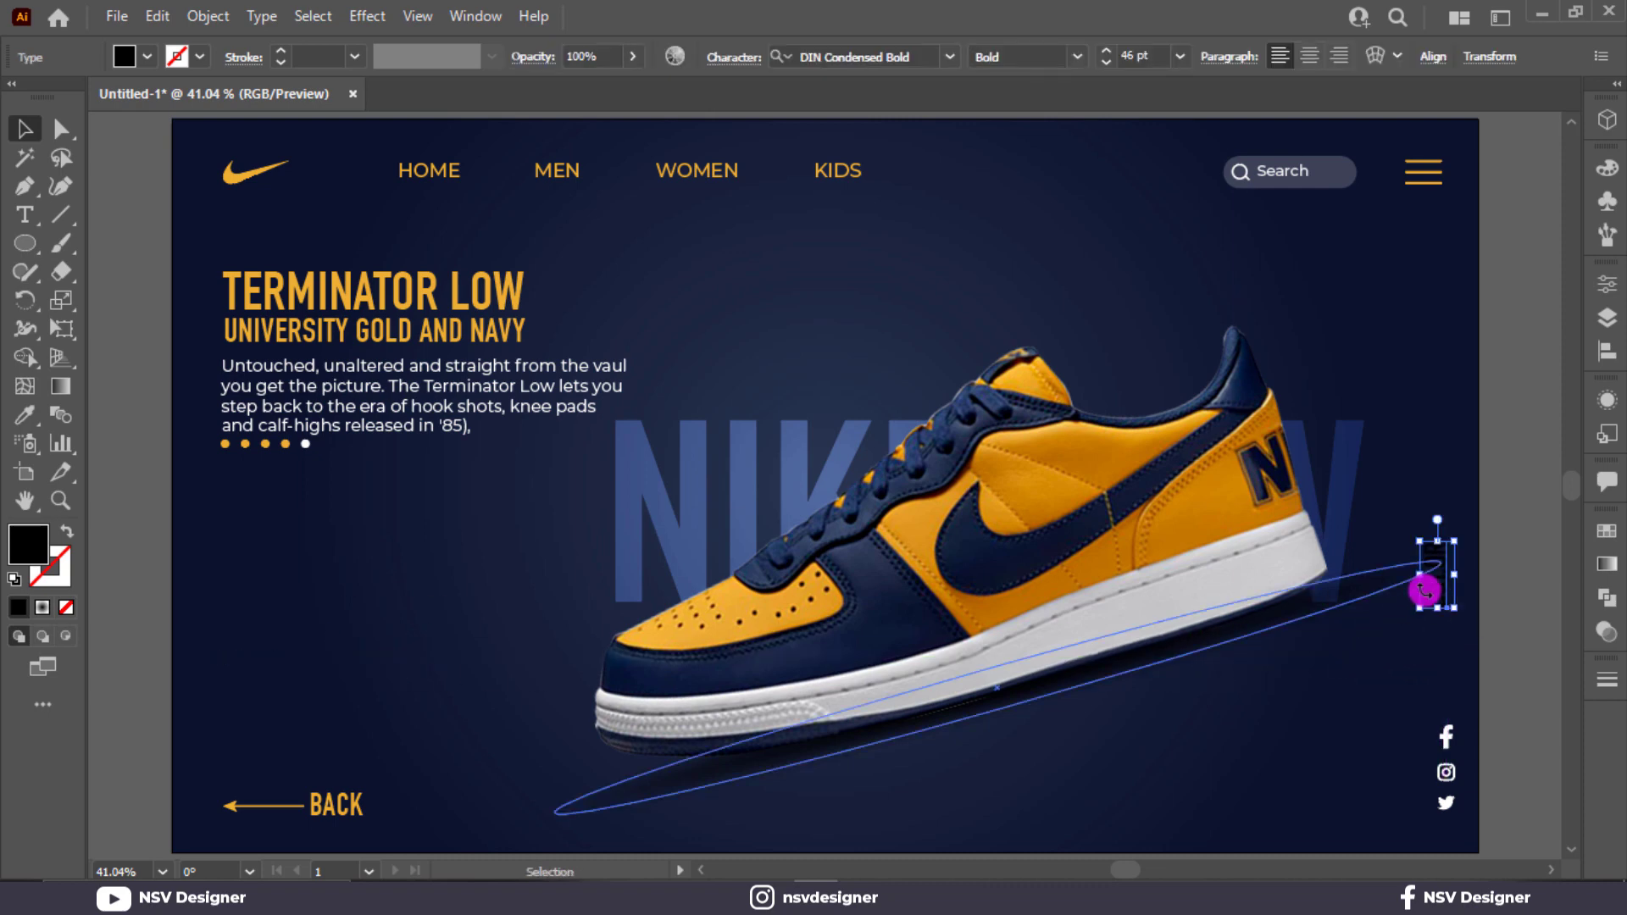
Step: Colour the COLOR text with the yellow sampled from the Nike logo
key(i)
click(243, 170)
click(34, 132)
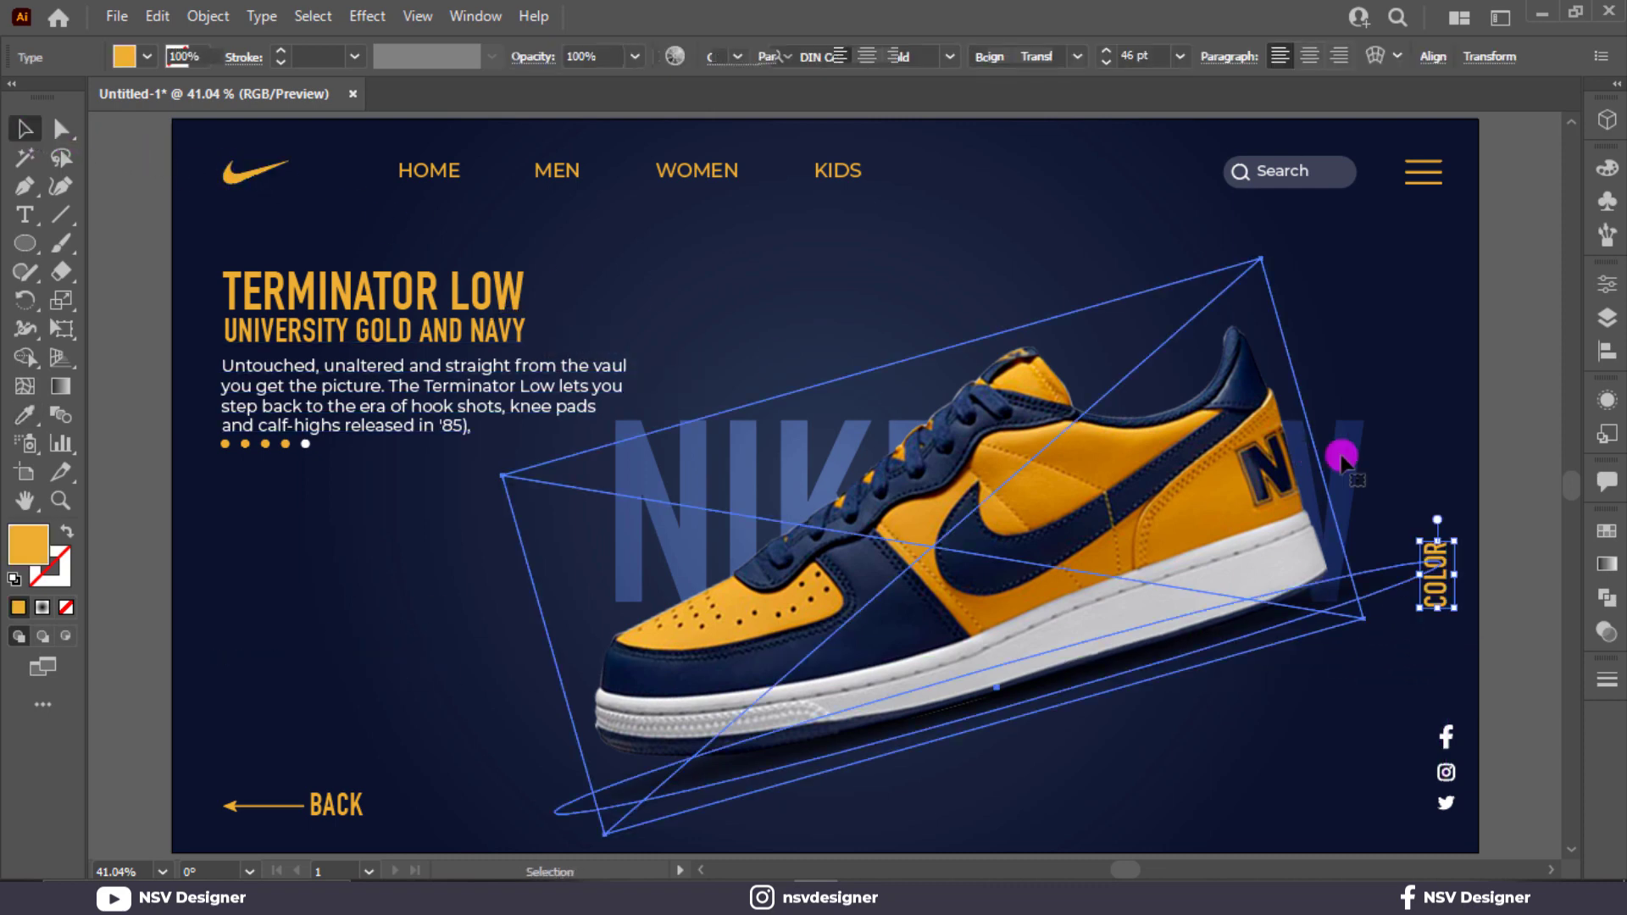
click(1517, 566)
Step: Align the hamburger menu, the COLOR text and the social icons along their right edges
drag(1457, 582, 1145, 598)
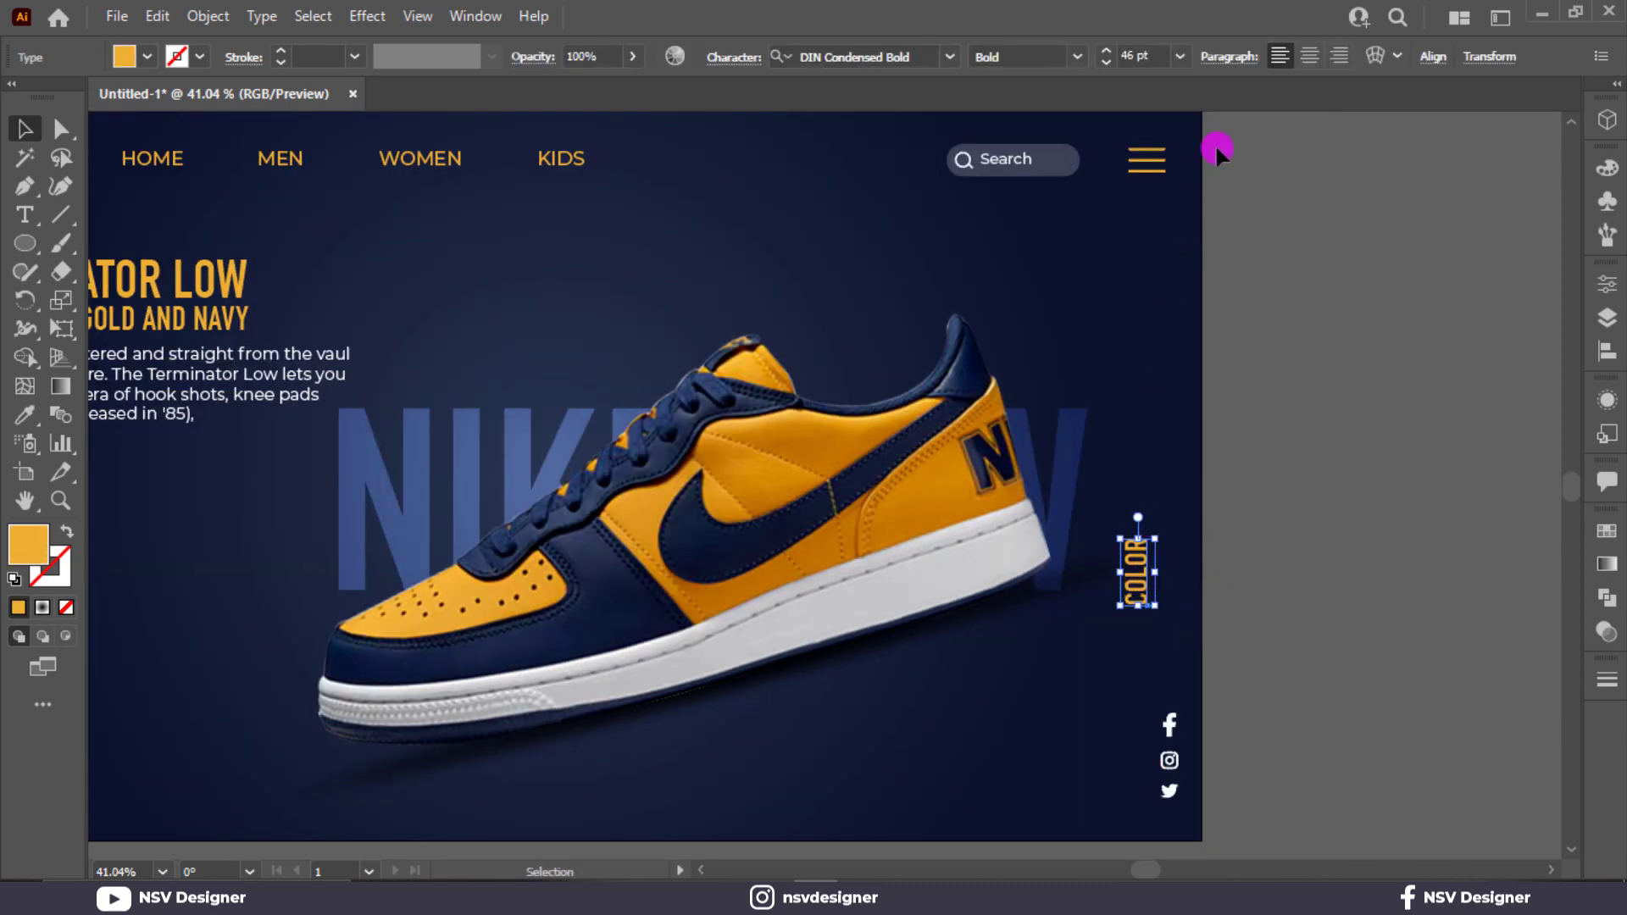
drag(1136, 810, 1157, 724)
click(1224, 313)
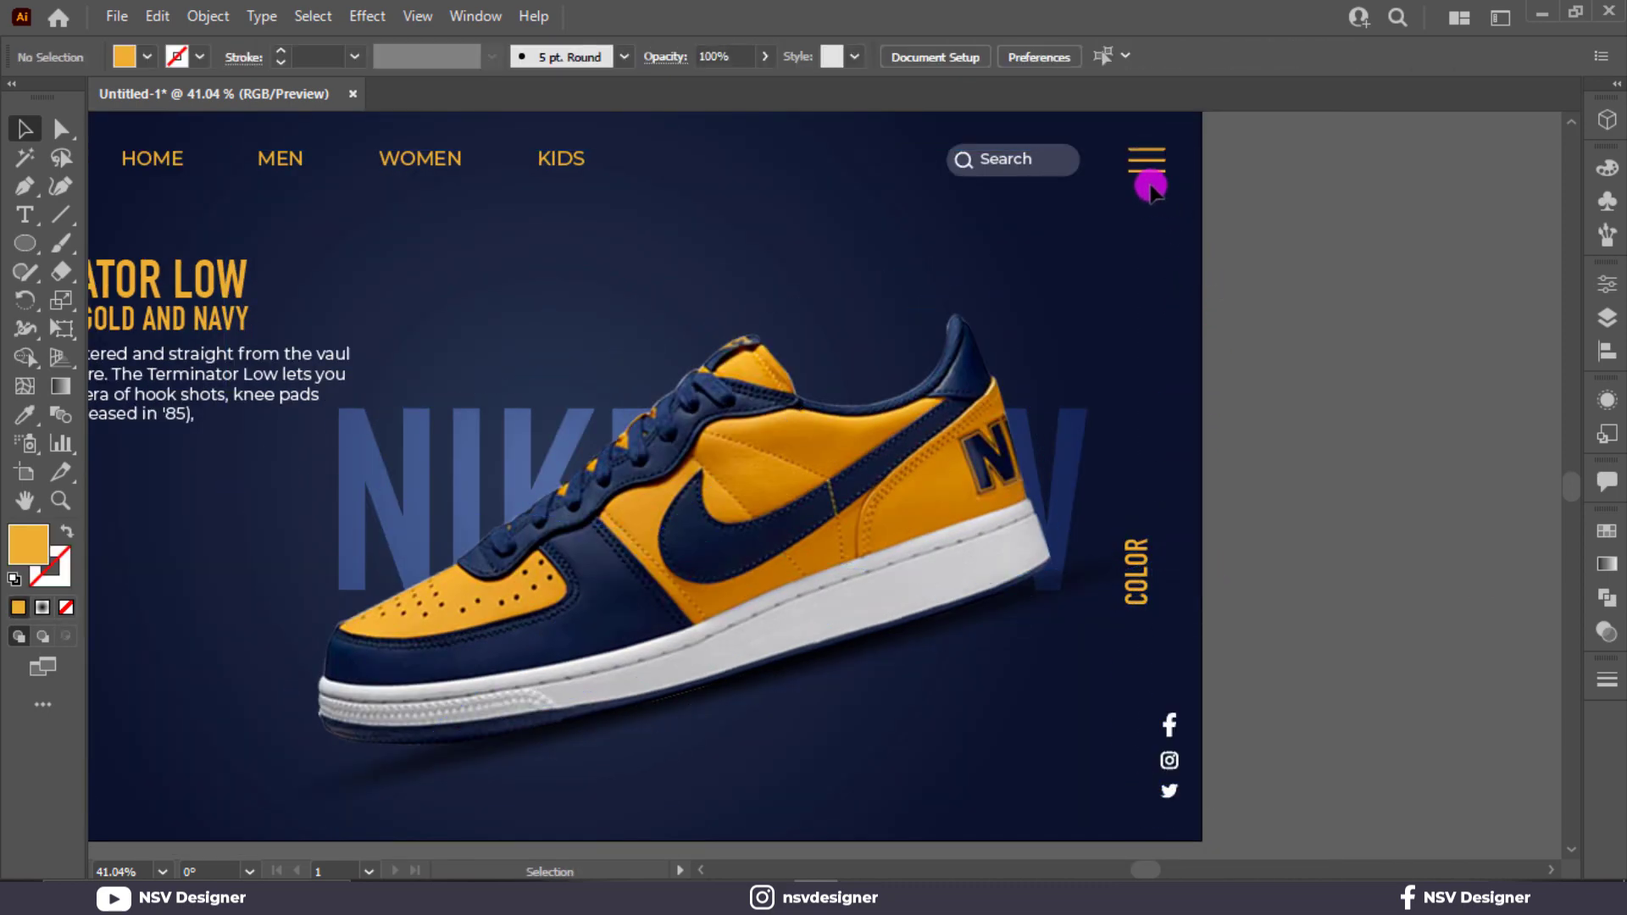
click(1158, 169)
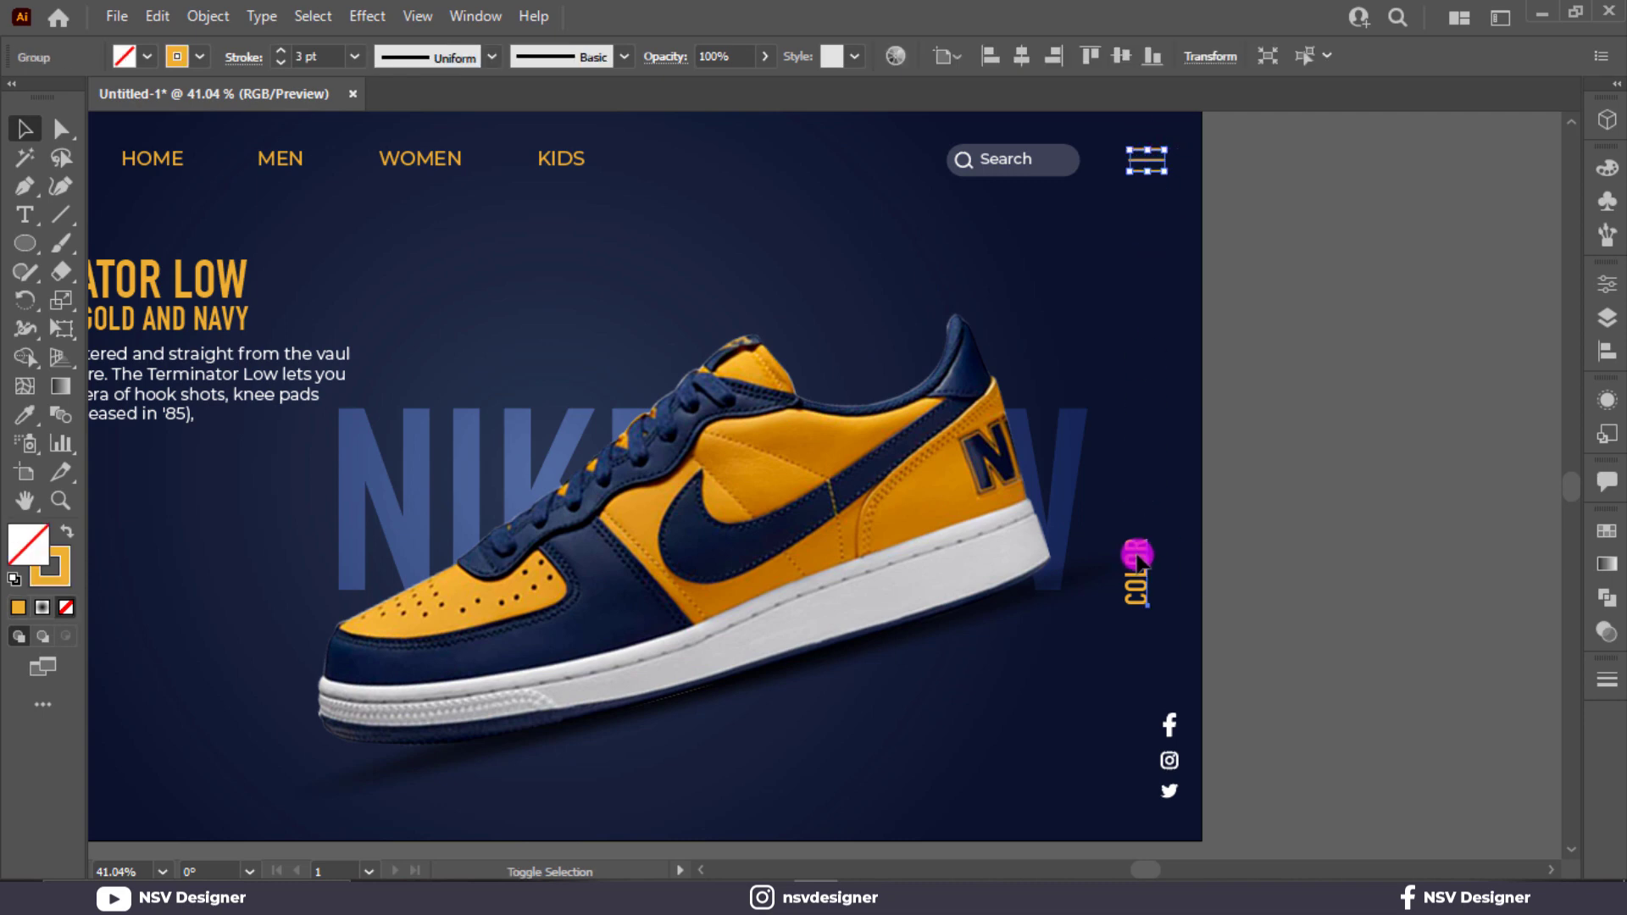
shift+click(1136, 568)
shift+click(1170, 727)
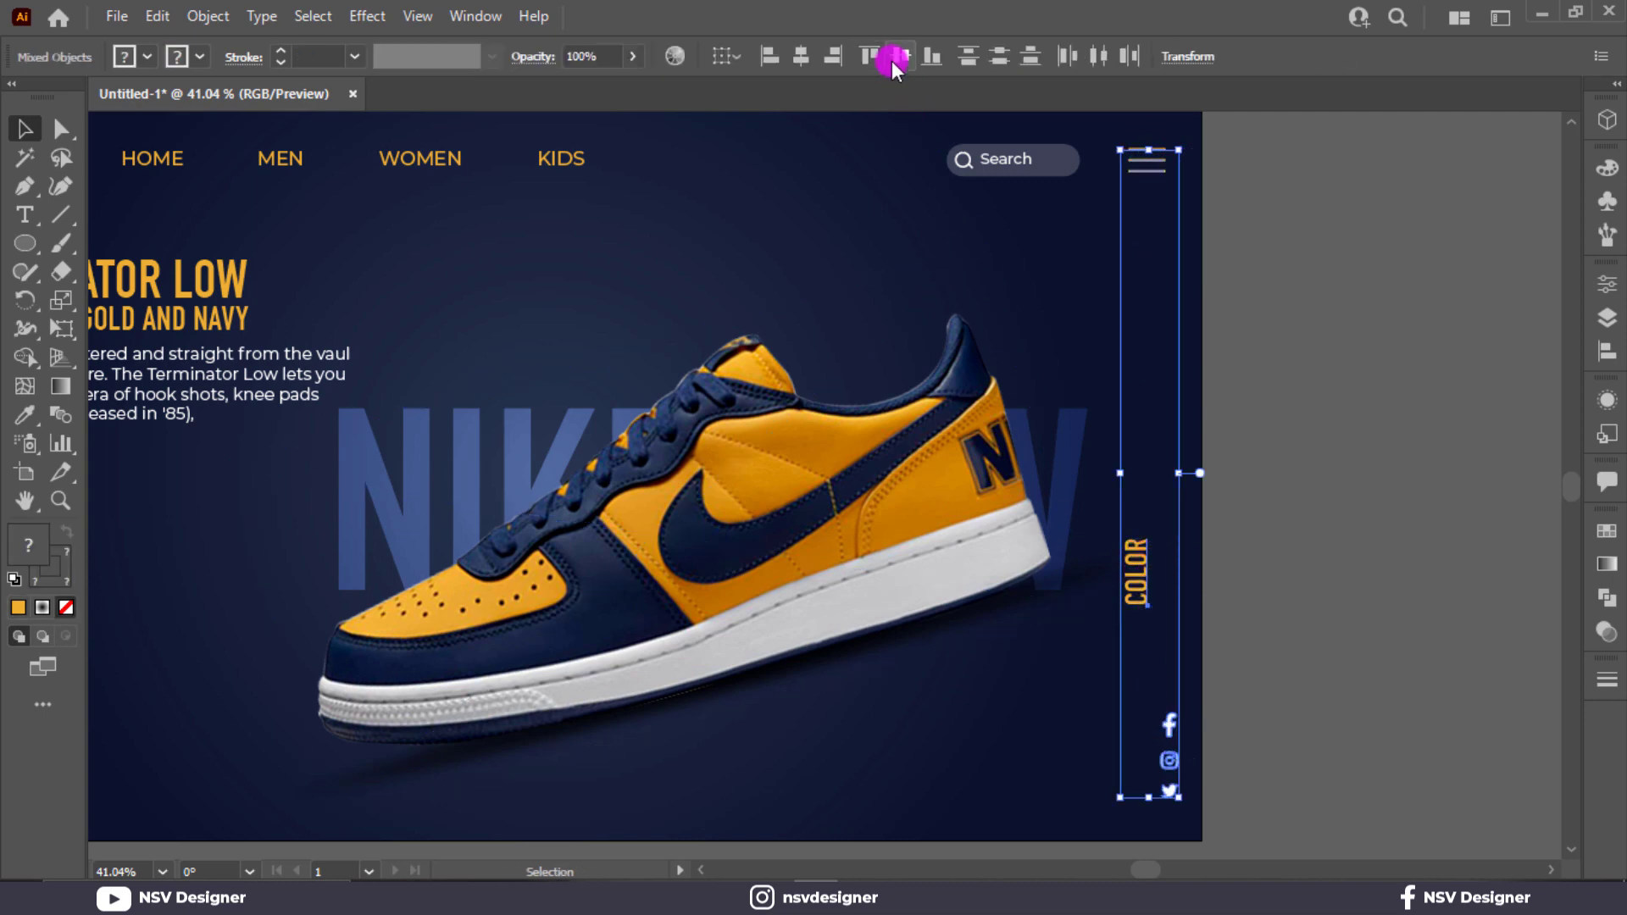
click(898, 56)
key(ctrl+z)
click(840, 56)
click(1282, 581)
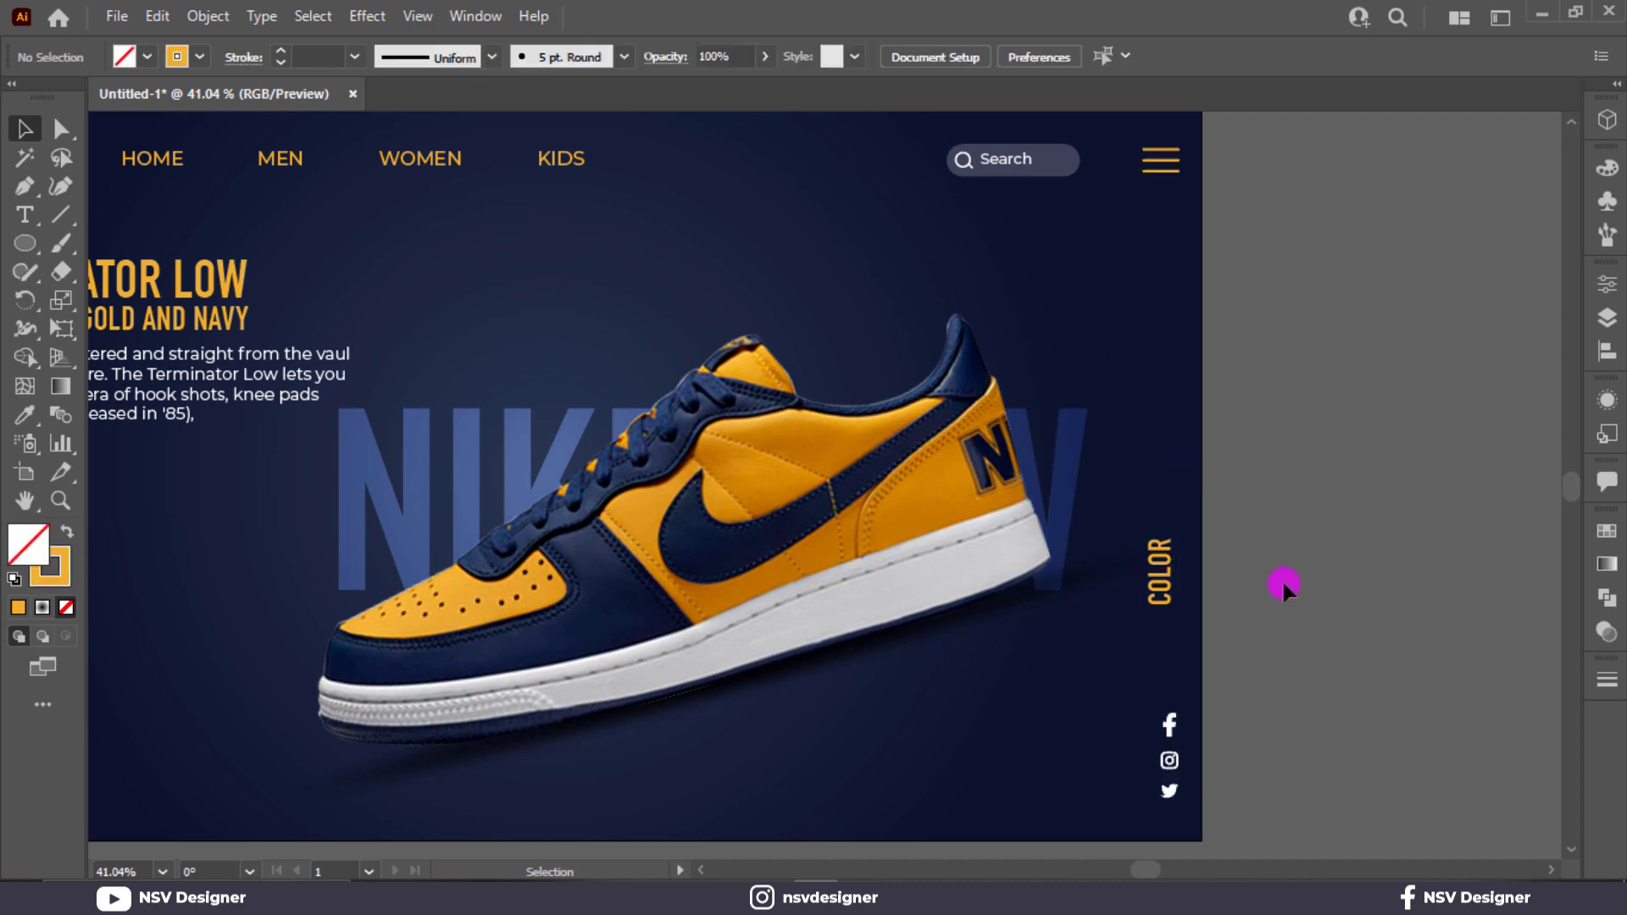
Step: Move the COLOR text slightly higher along the banner edge and reduce its size to 33 pt
drag(1171, 576, 1174, 532)
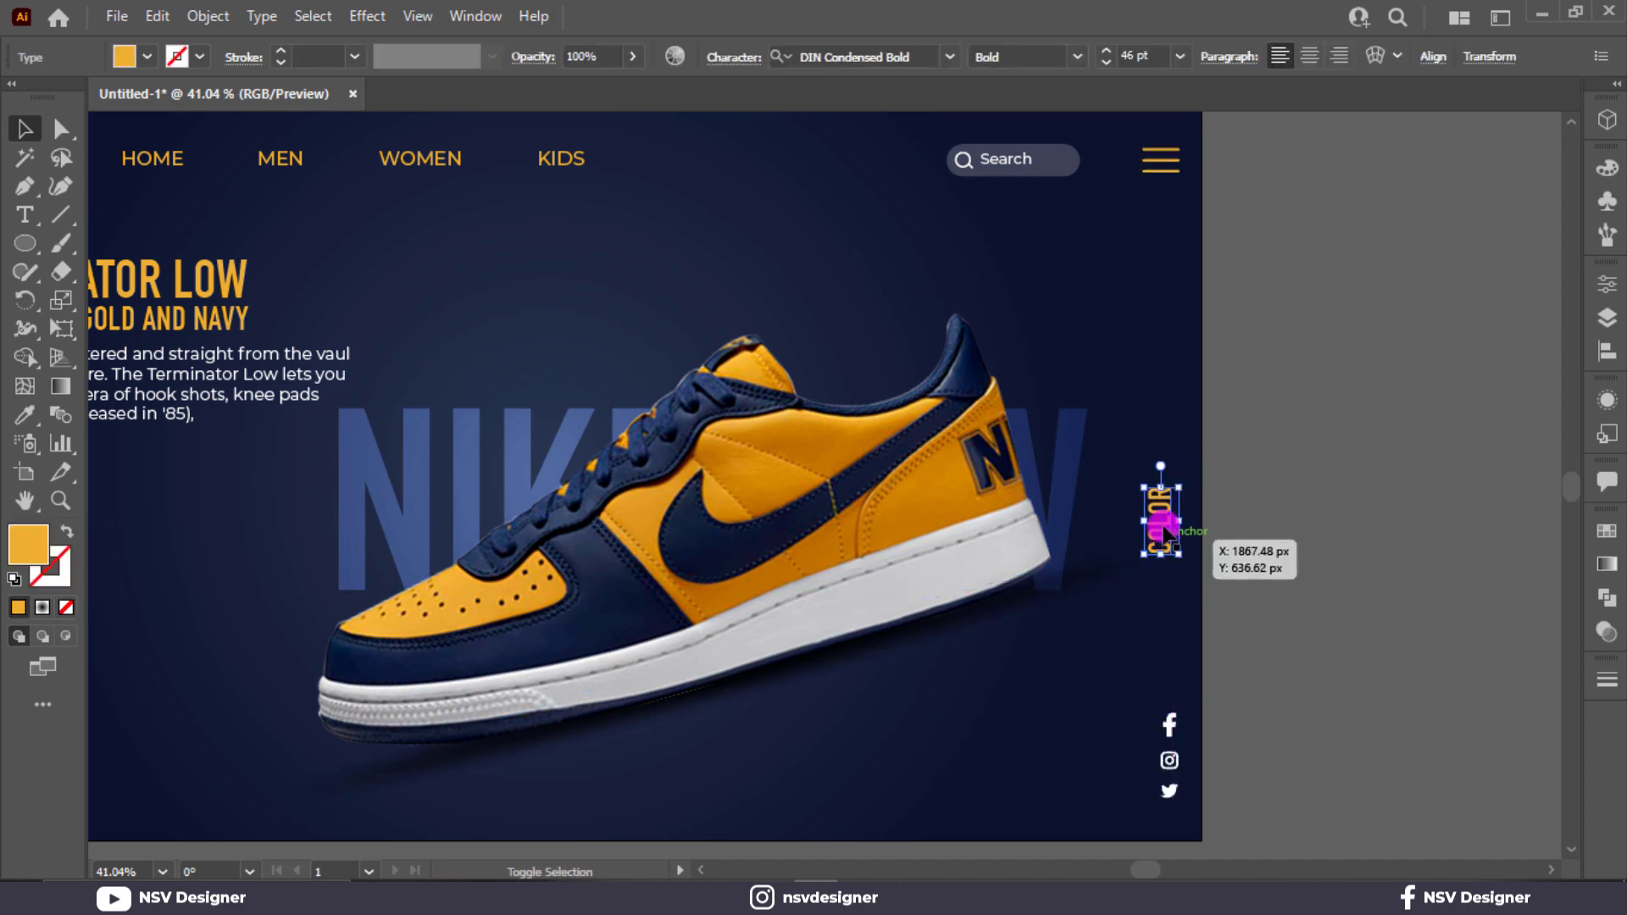
click(1185, 519)
click(1173, 519)
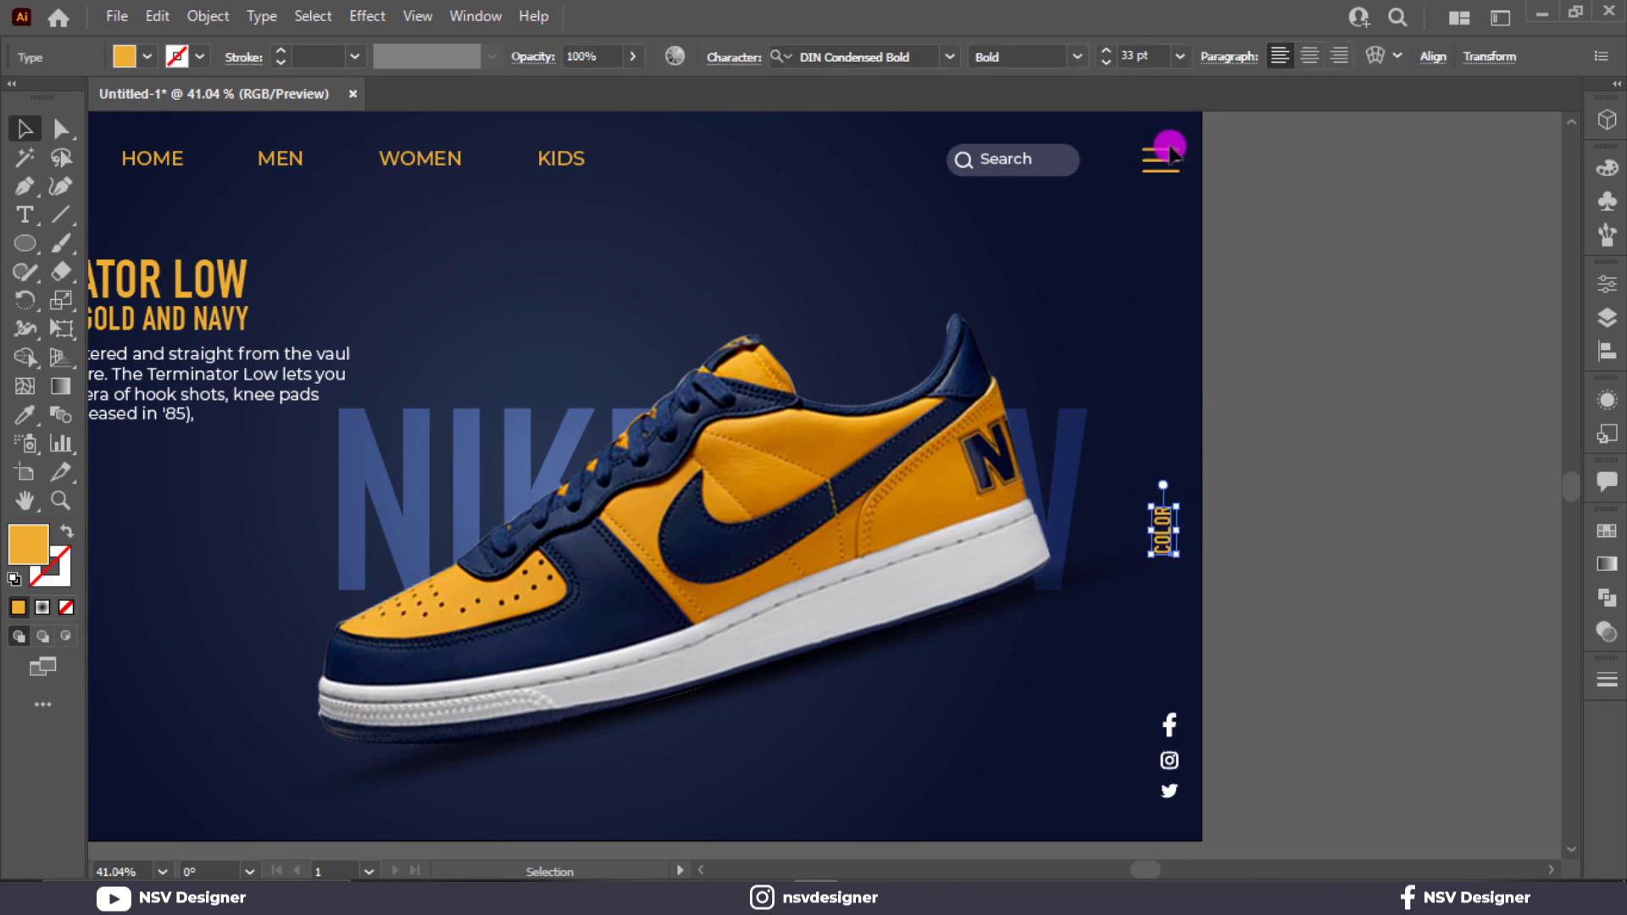
click(1213, 388)
drag(1173, 524, 1174, 531)
Step: Draw a small yellow circle above COLOR and duplicate it upward into a column of four evenly spaced circles
scroll(1220, 476, up, 5)
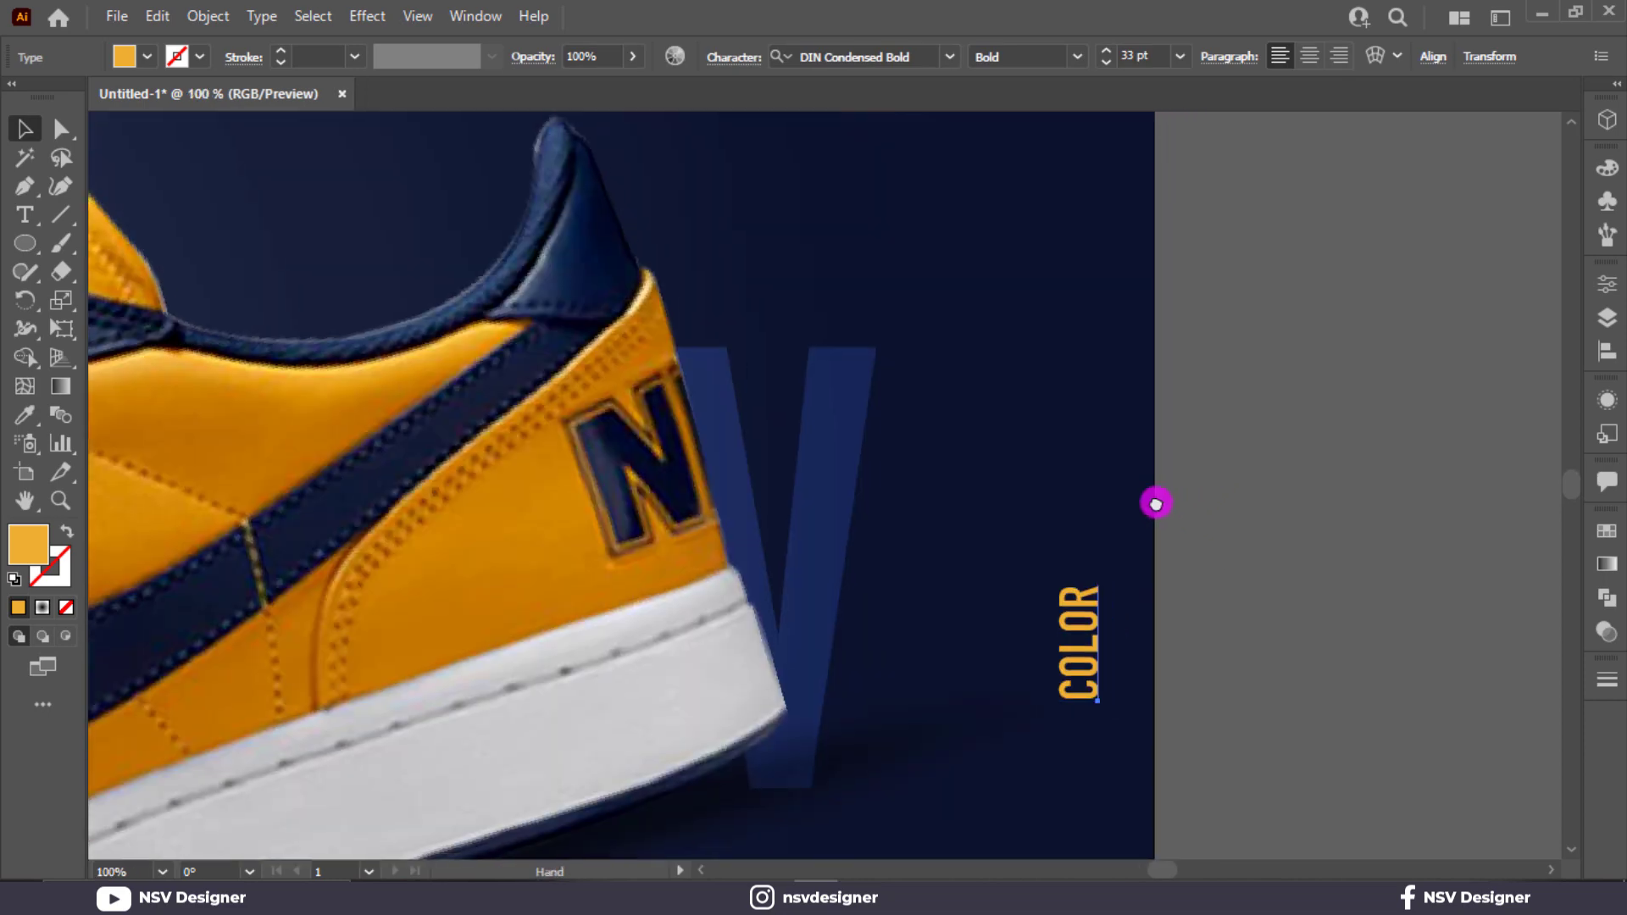
click(26, 244)
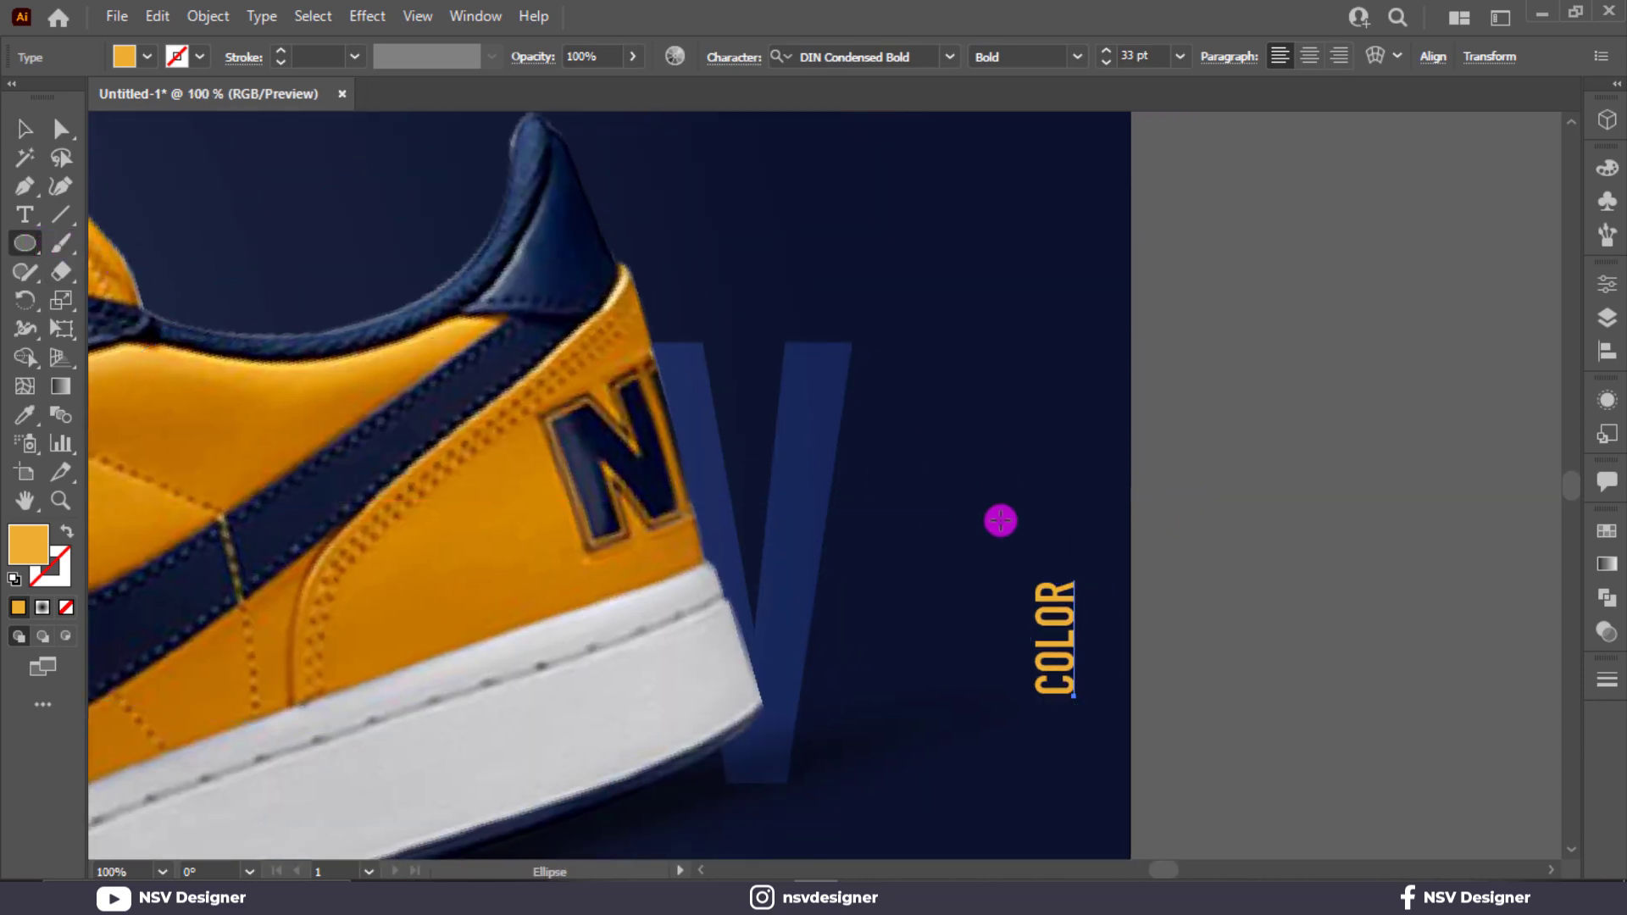
mouse_move(1051, 535)
mouse_down()
mouse_move(1065, 547)
mouse_move(1058, 500)
mouse_up()
key(v)
click(1230, 410)
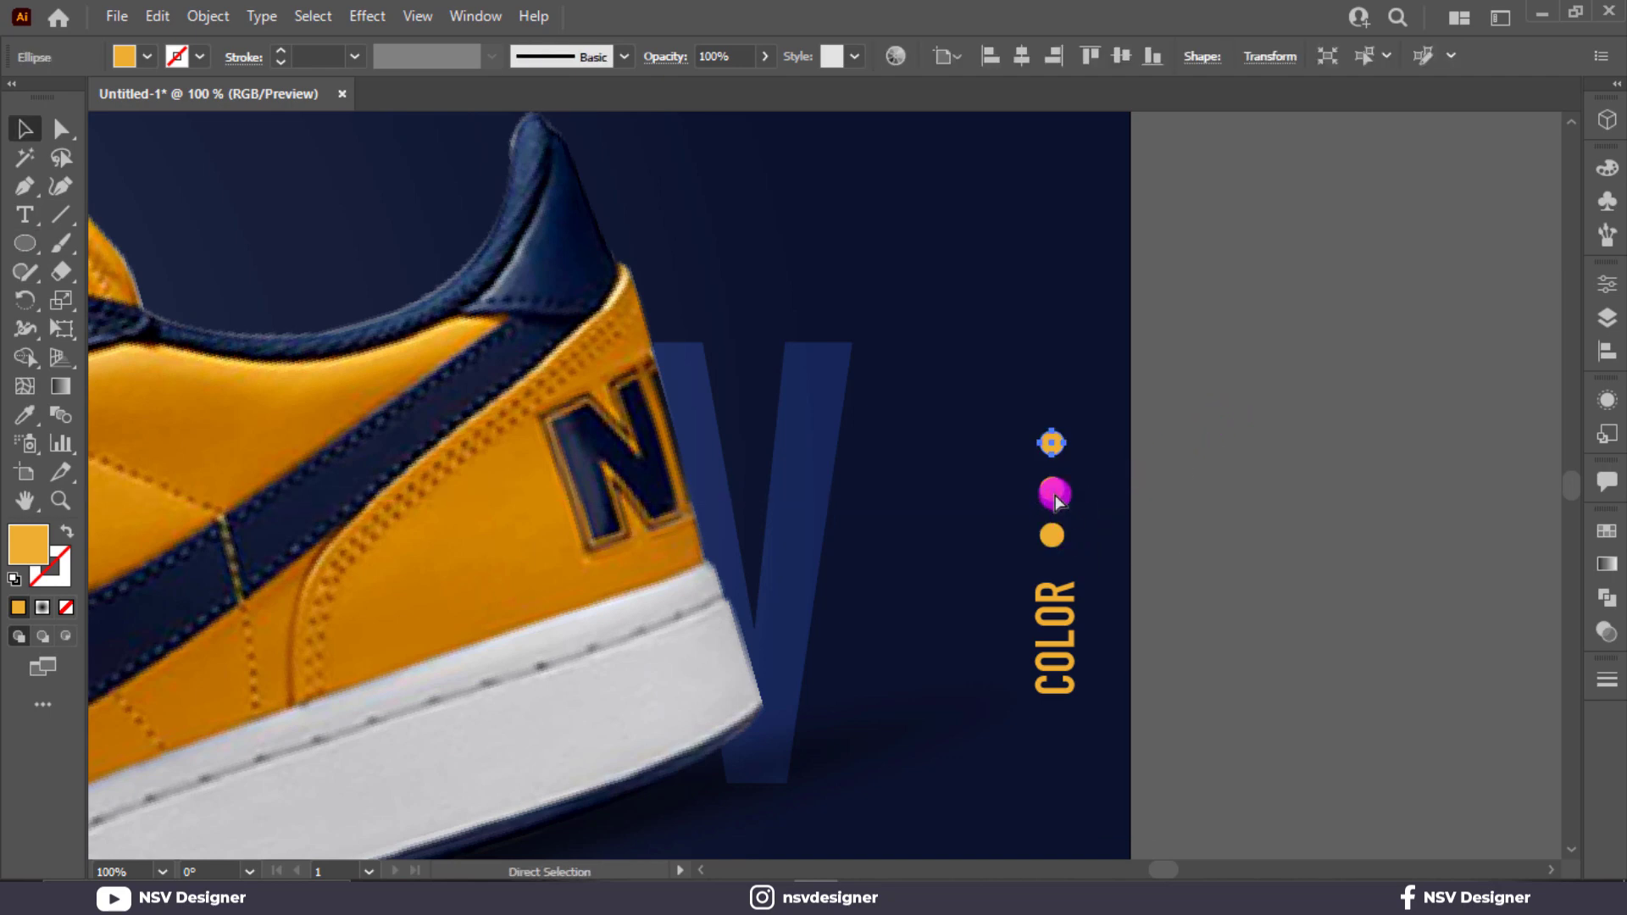
Step: Fill the circle nearest COLOR with white
click(1048, 549)
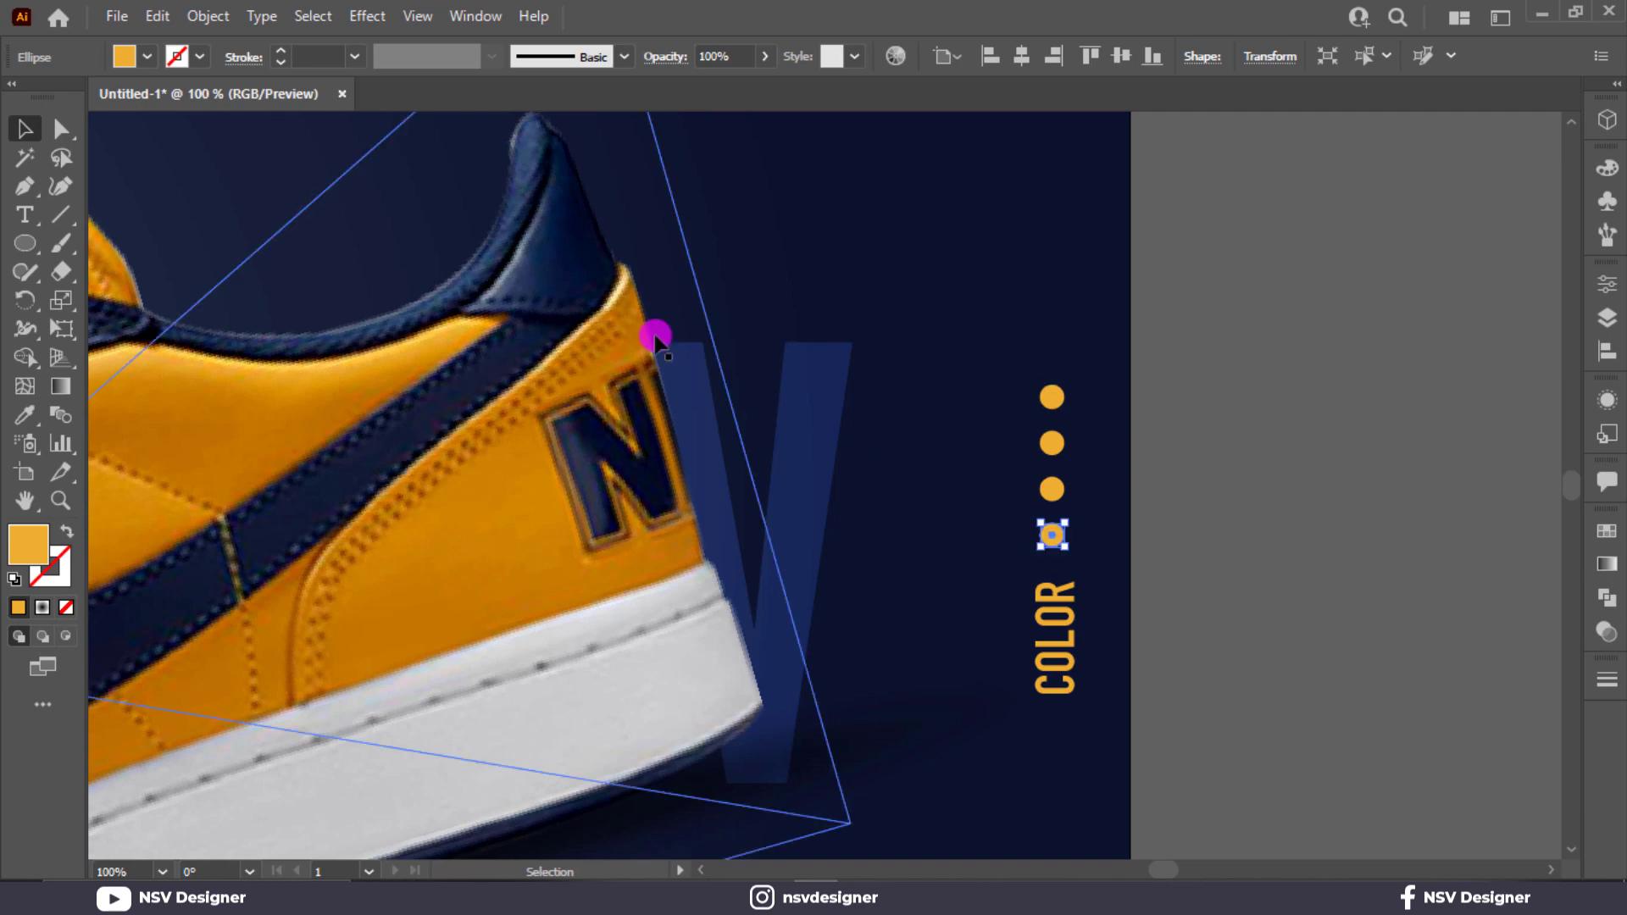
click(149, 63)
click(51, 99)
click(902, 390)
Step: Fill the third circle above COLOR with light blue
click(1052, 441)
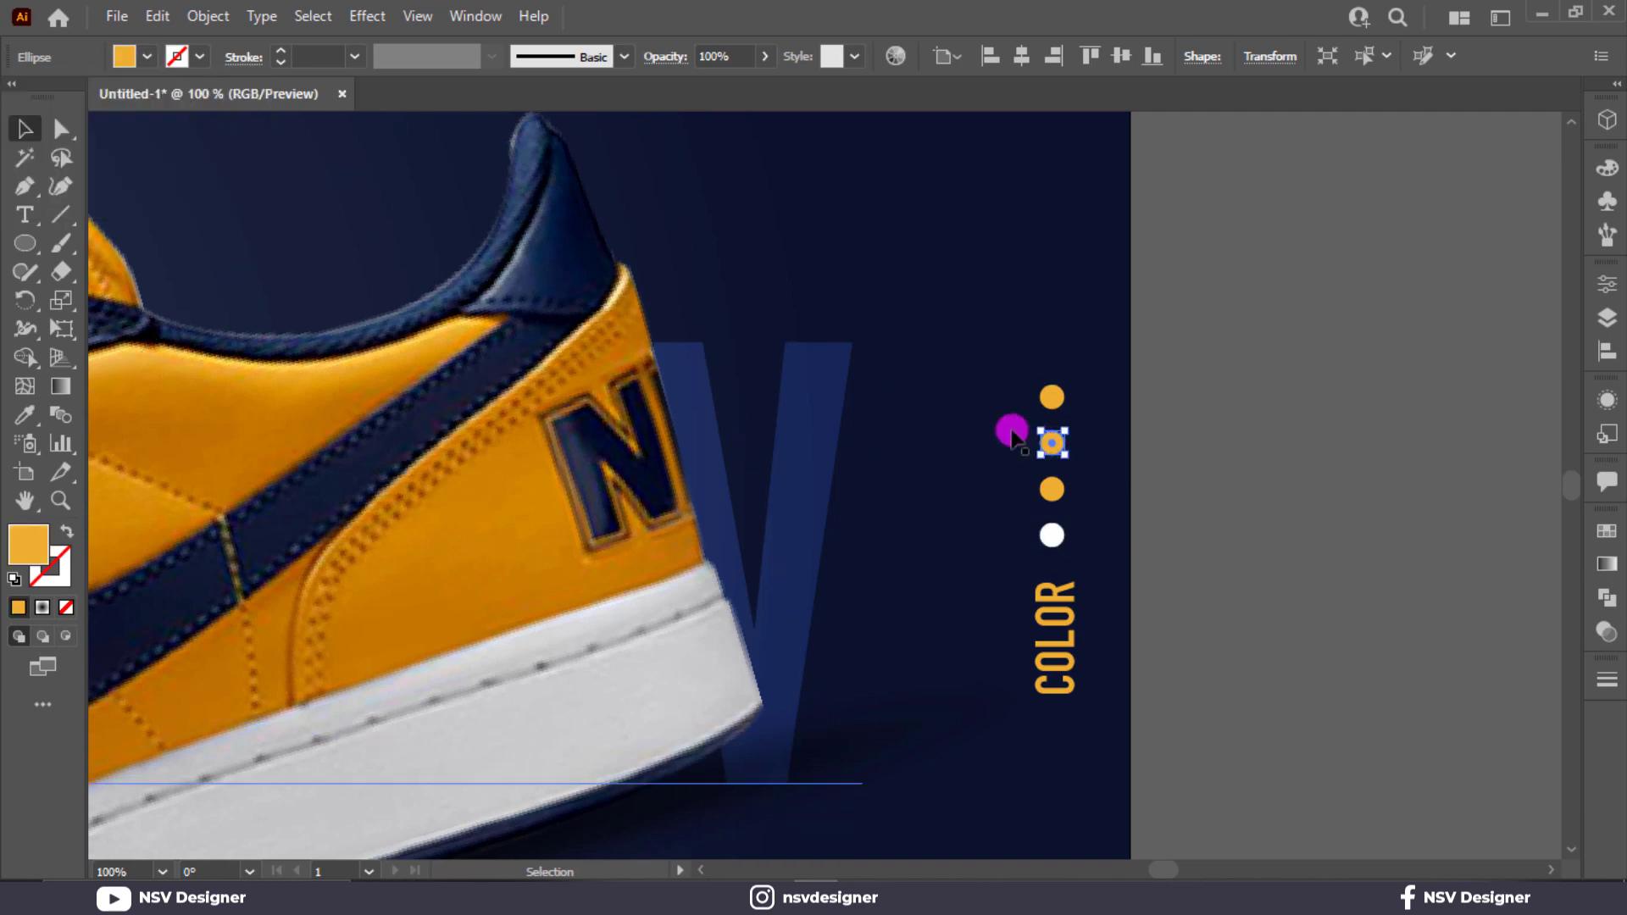
click(137, 59)
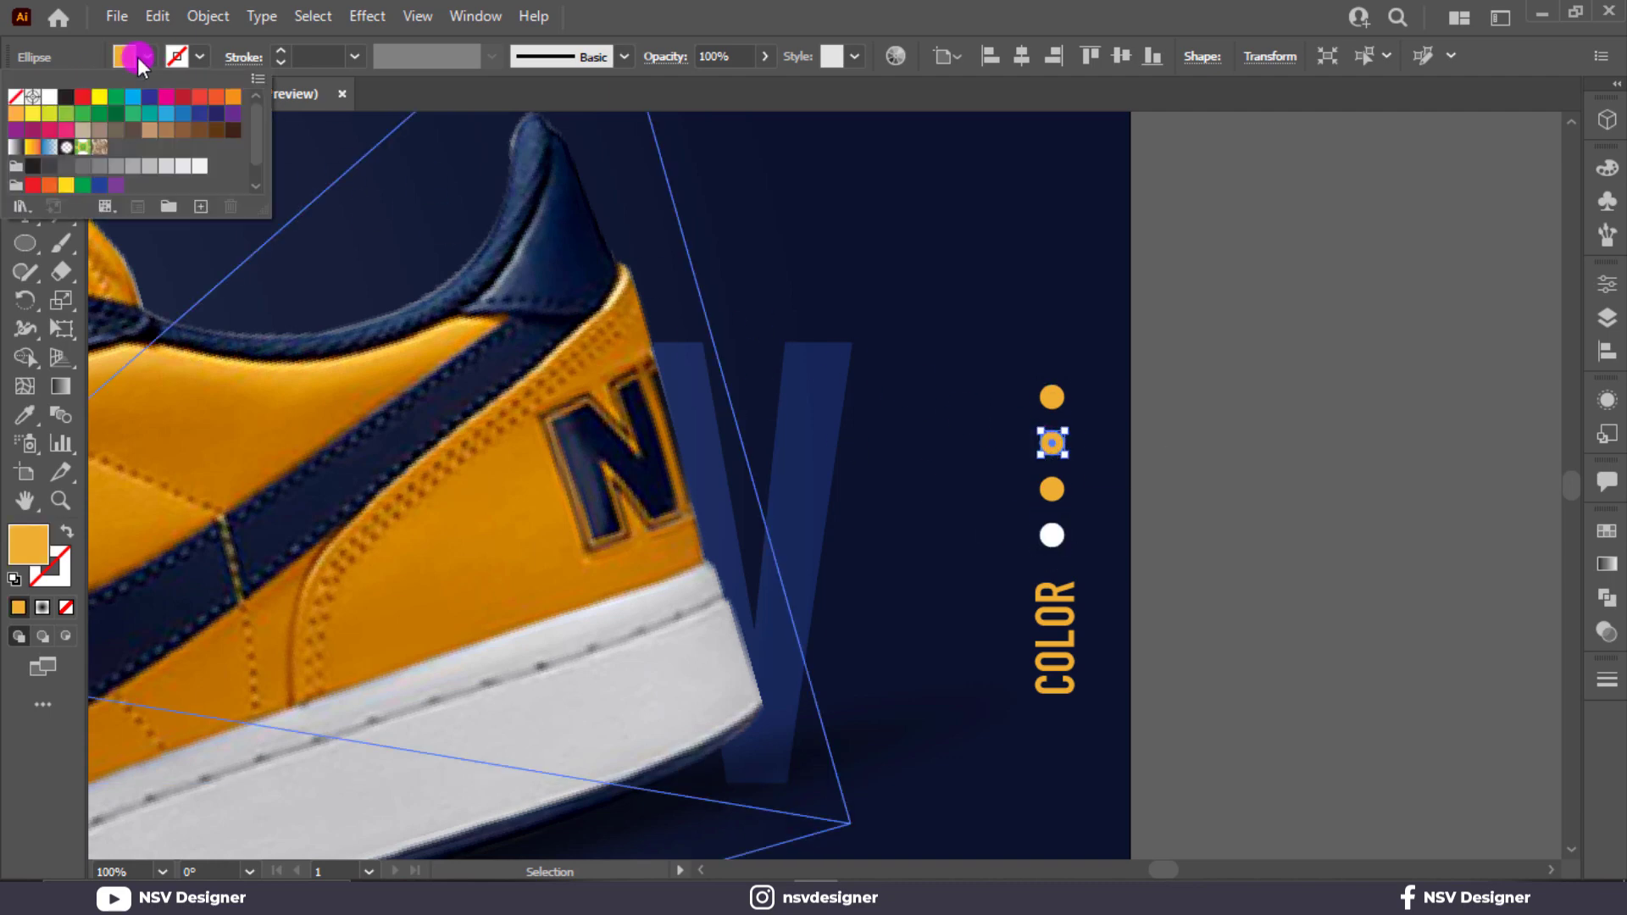
click(141, 106)
click(1064, 298)
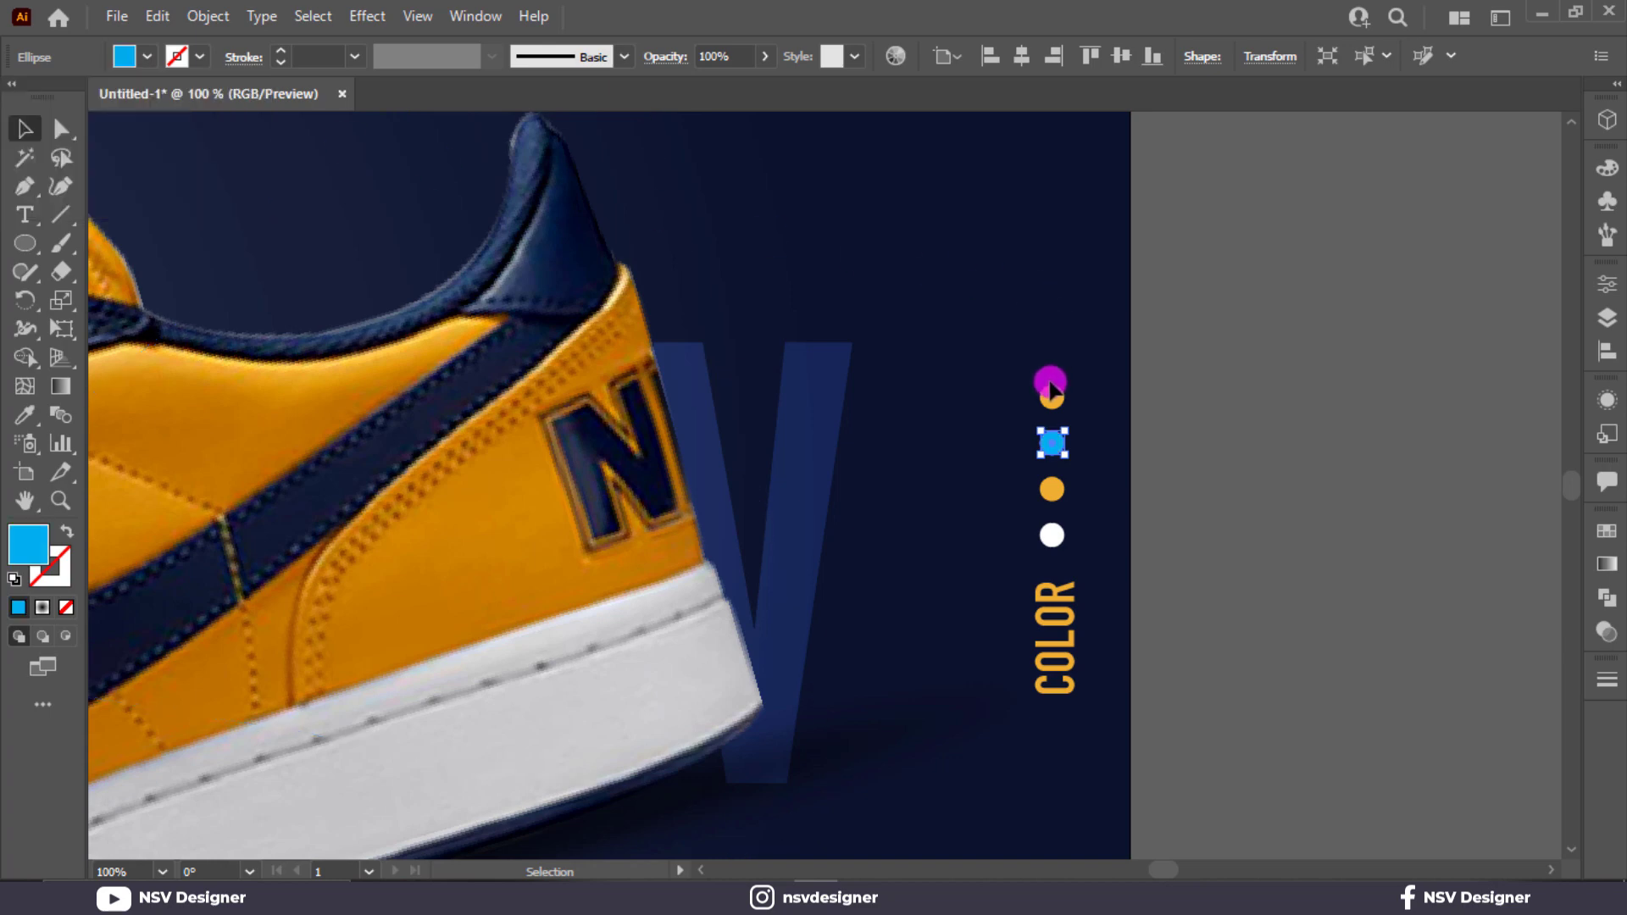
Step: Fill the topmost circle above COLOR with dark grey
click(1052, 398)
click(150, 55)
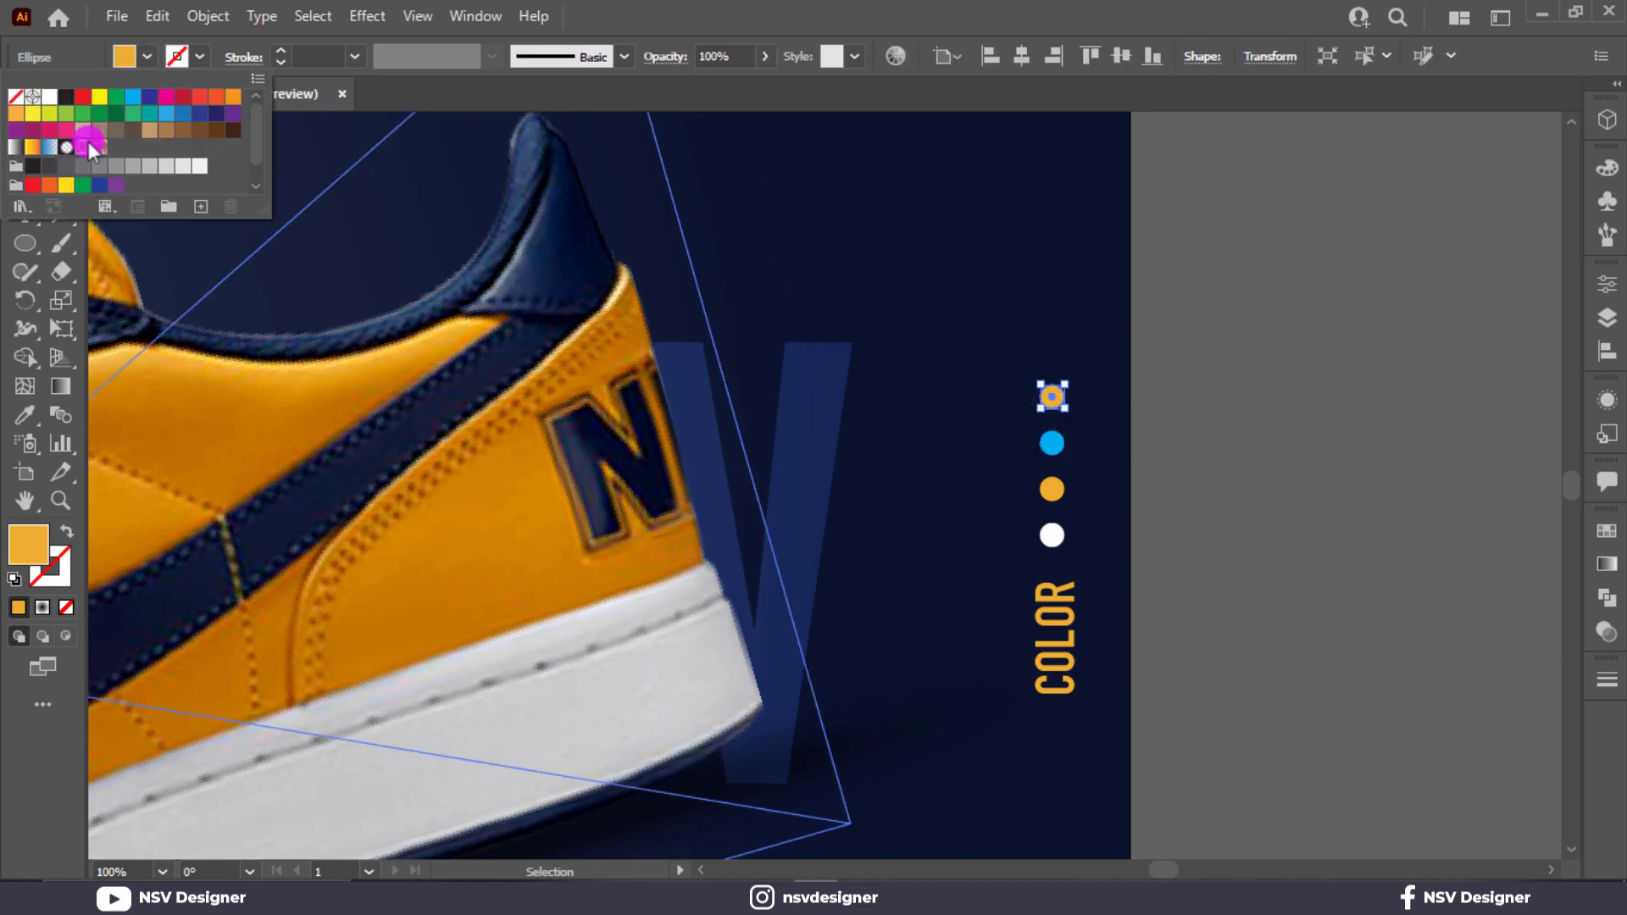
click(70, 169)
click(1074, 469)
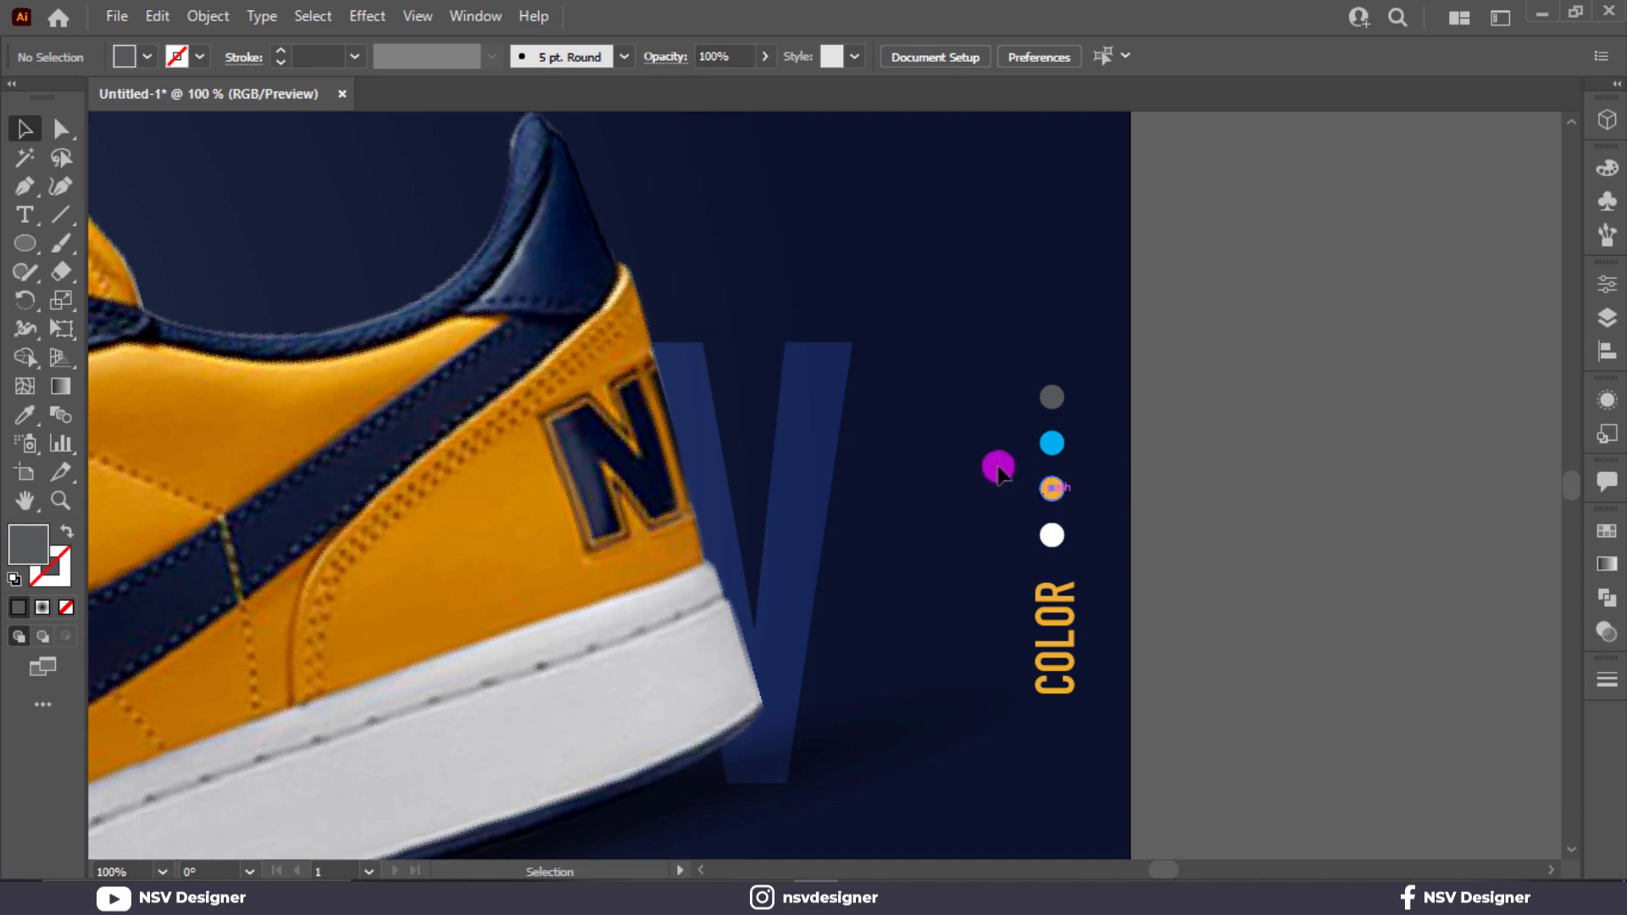
Step: Offset the path of the yellow circle above COLOR by 7 px to create a larger surrounding circle
click(1051, 488)
click(208, 16)
mouse_move(345, 576)
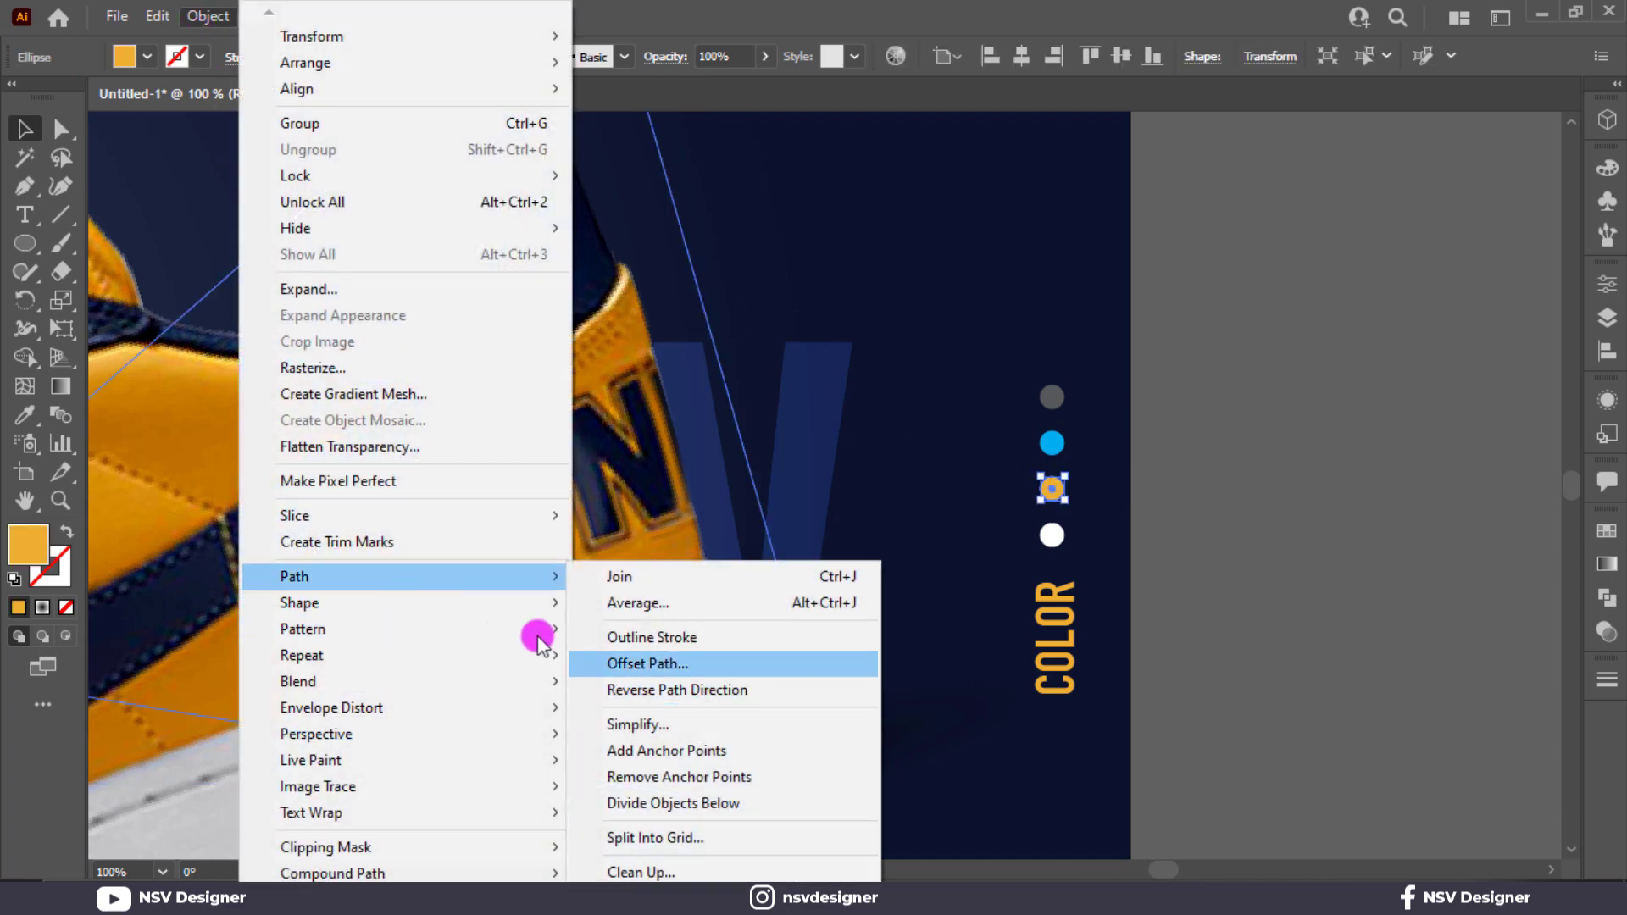
click(628, 664)
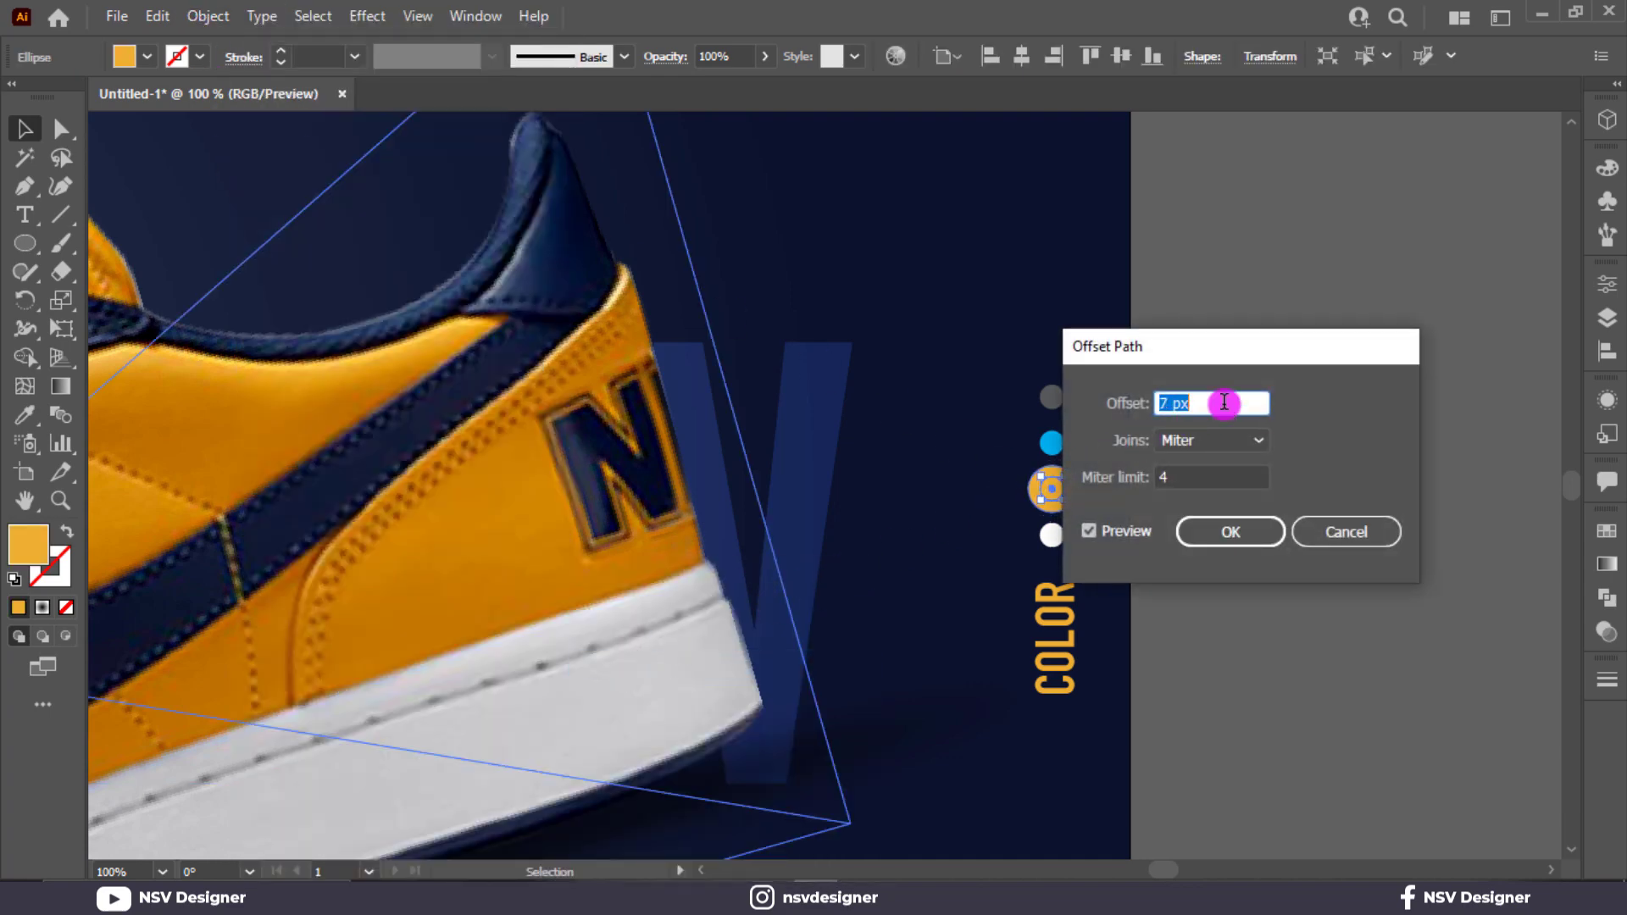
click(1245, 525)
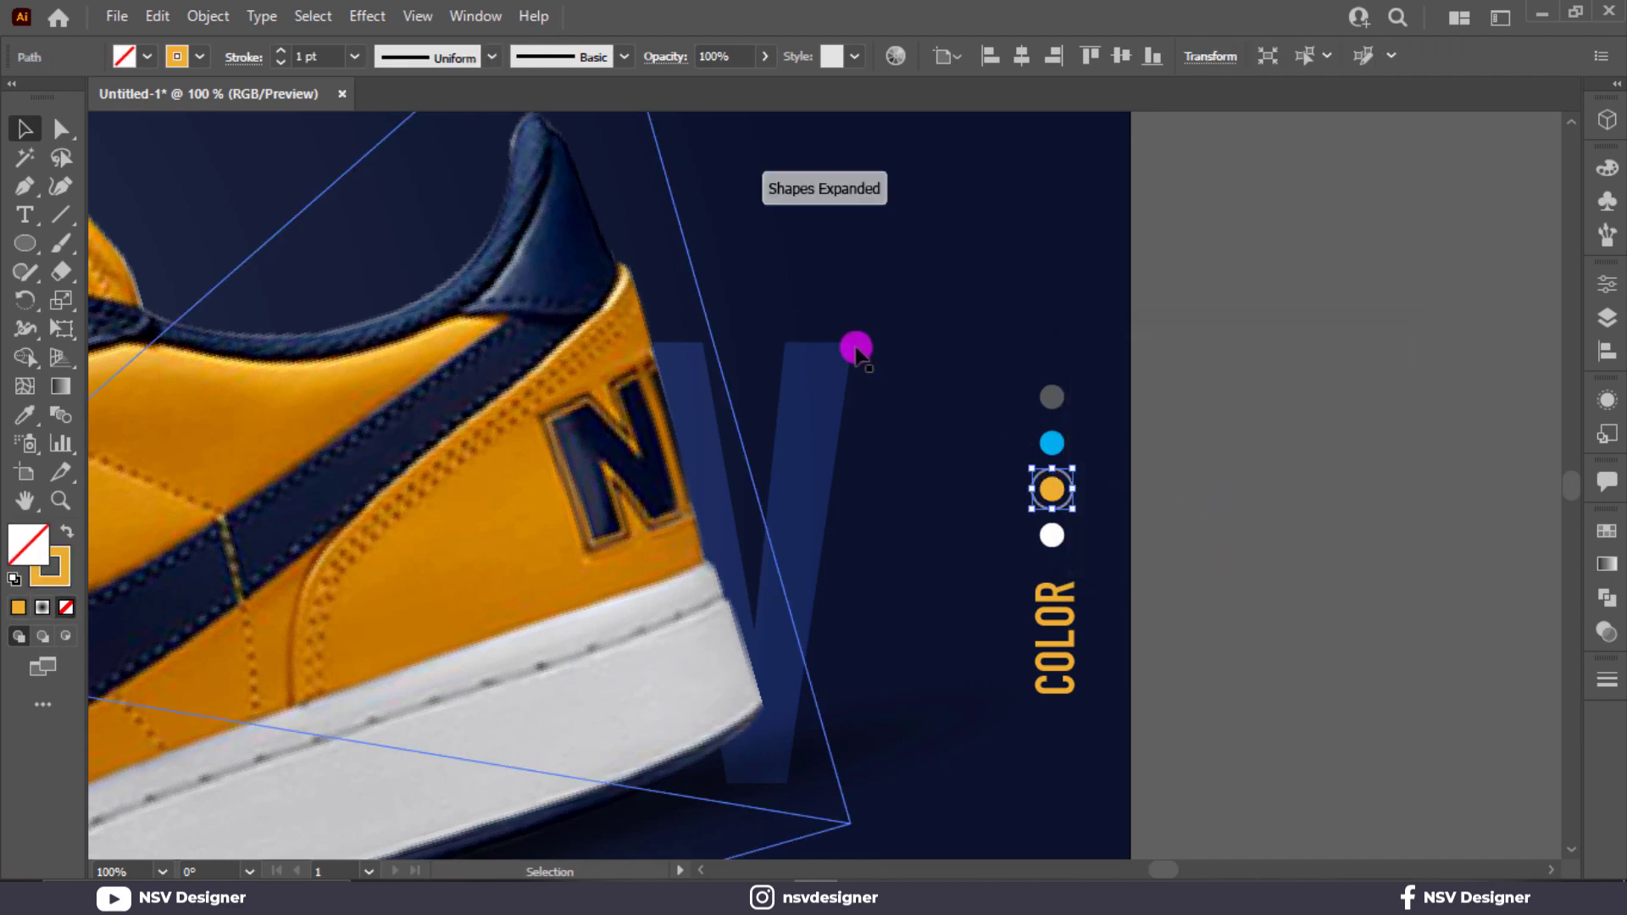
Step: Give the unfilled ring around the yellow circle a white stroke with a weight of 2 pt
click(200, 55)
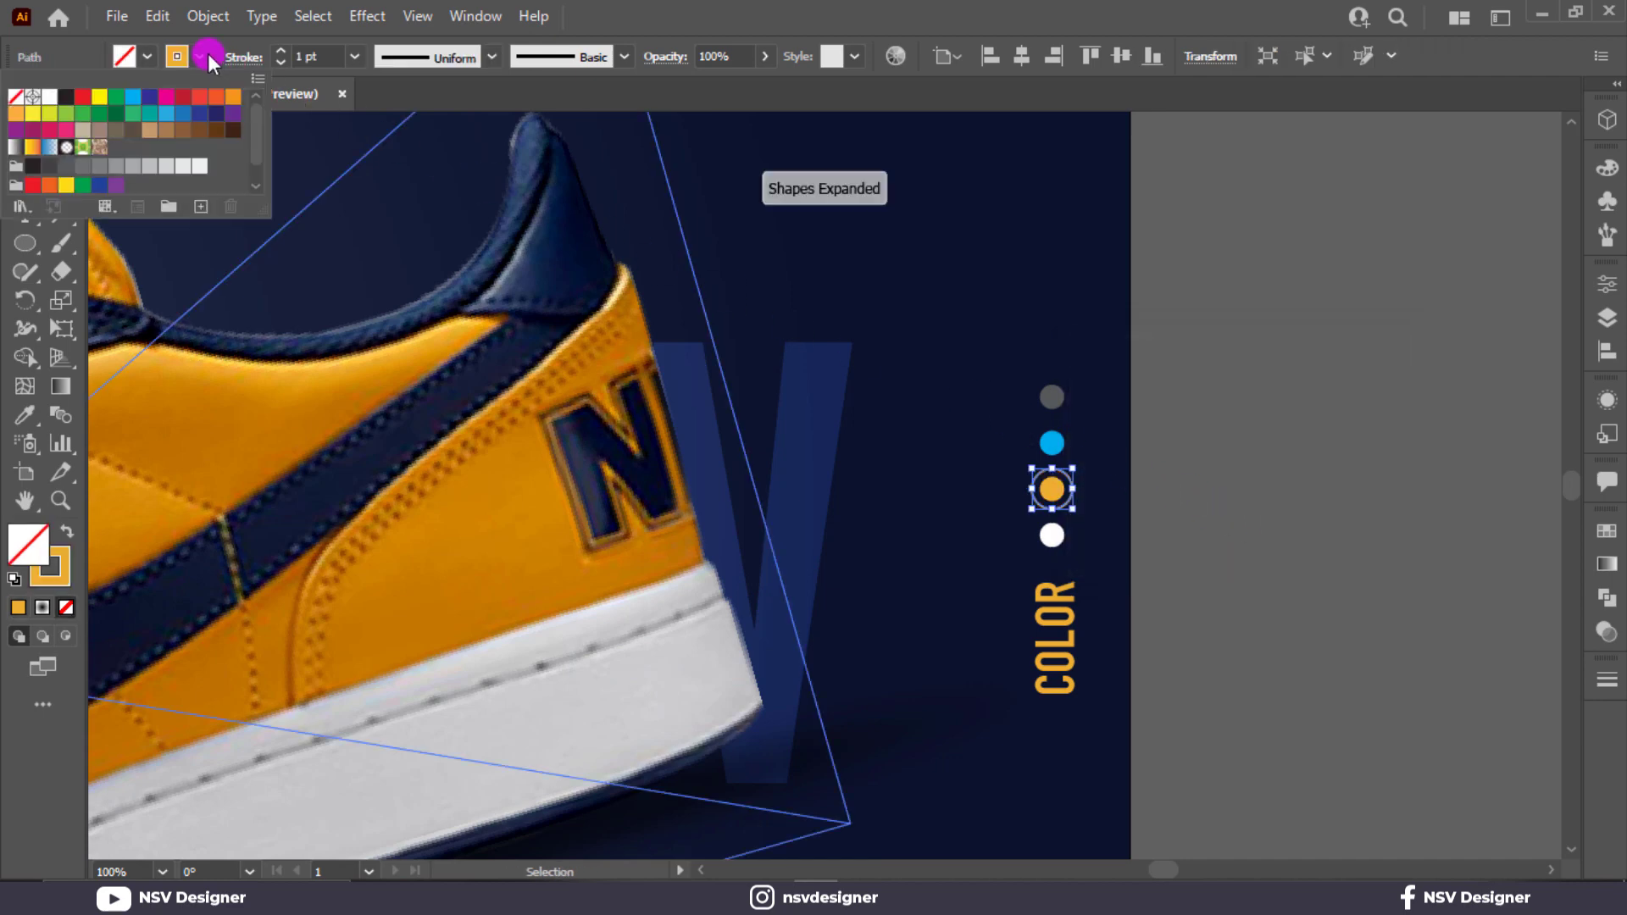
click(51, 96)
scroll(327, 54, up, 1)
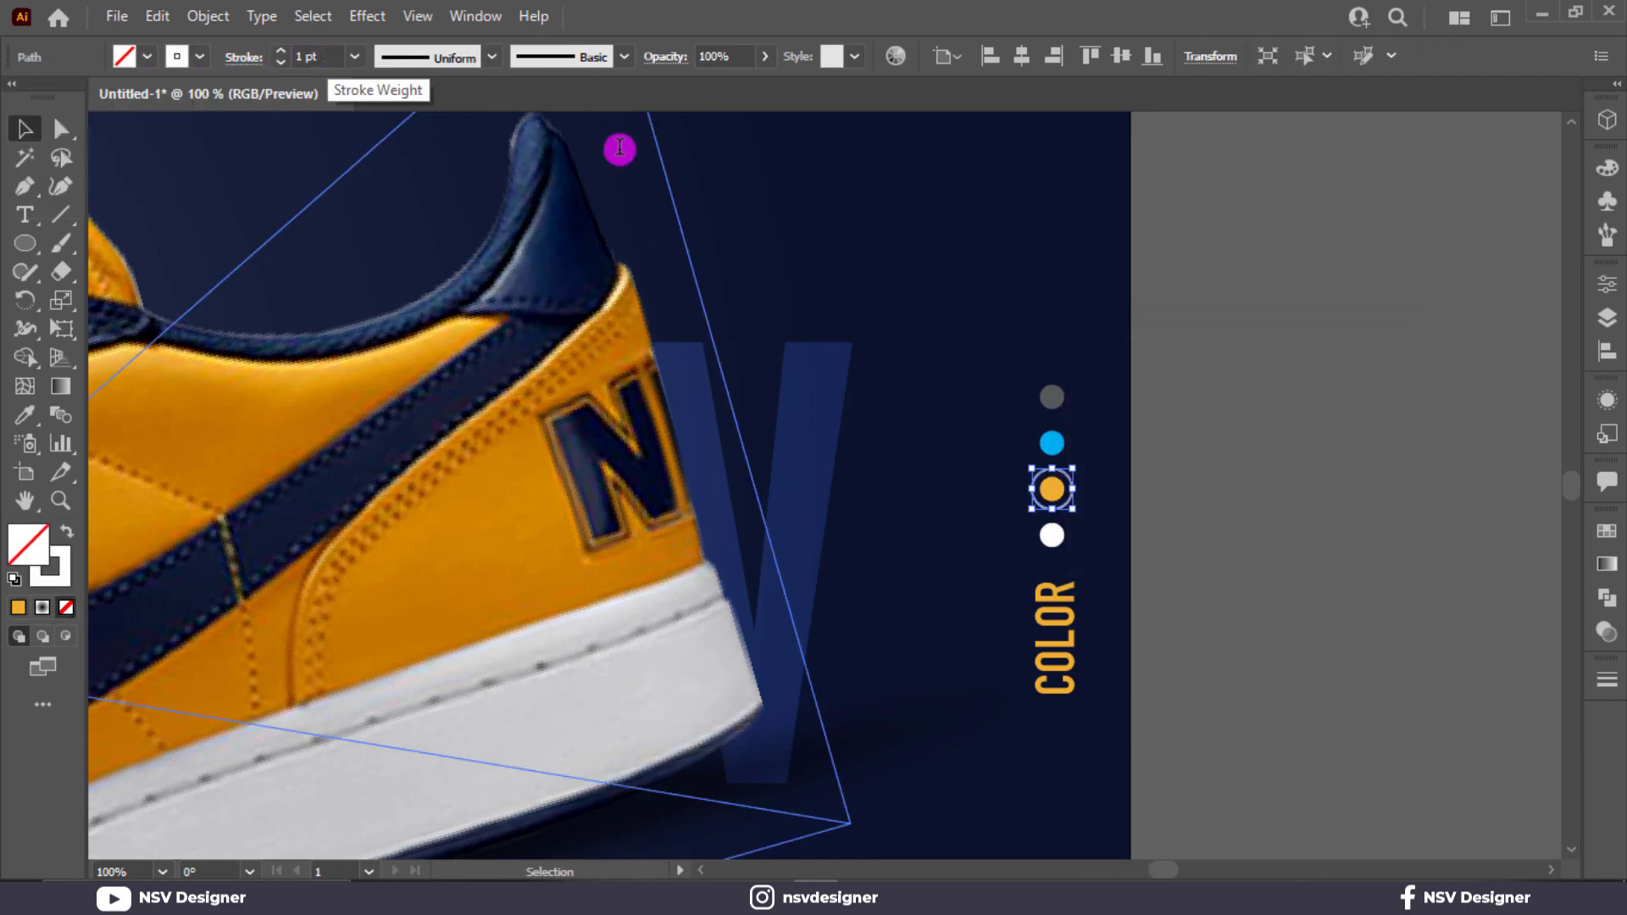
click(1240, 353)
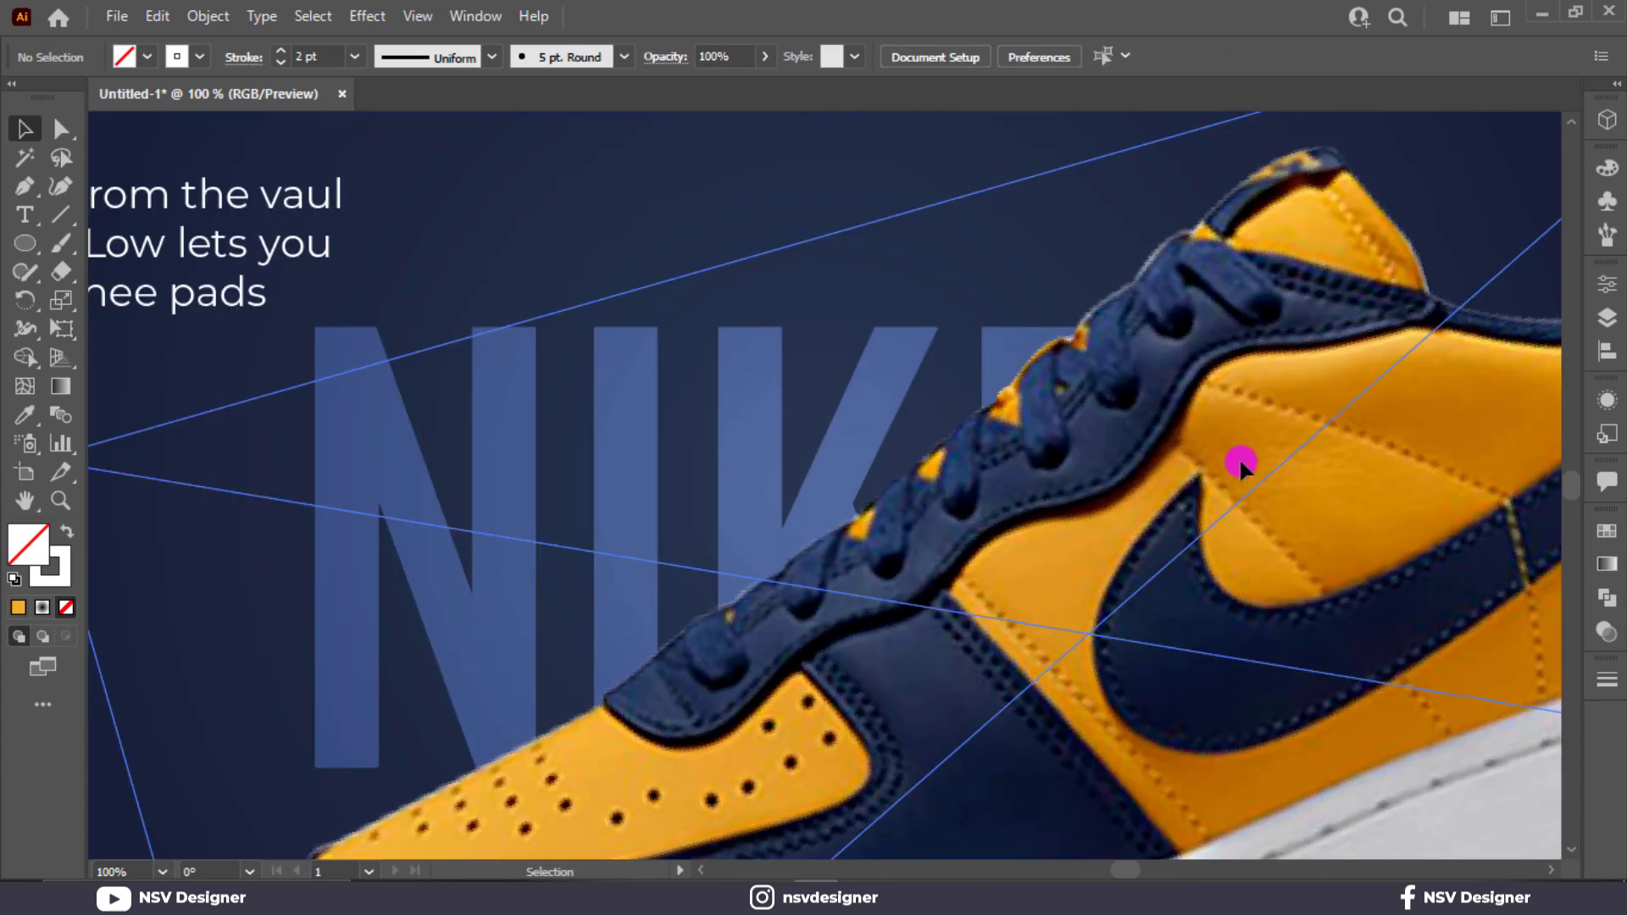
Step: Add the text NIKE DUNK LOW on the background below the shoe
key(ctrl+0)
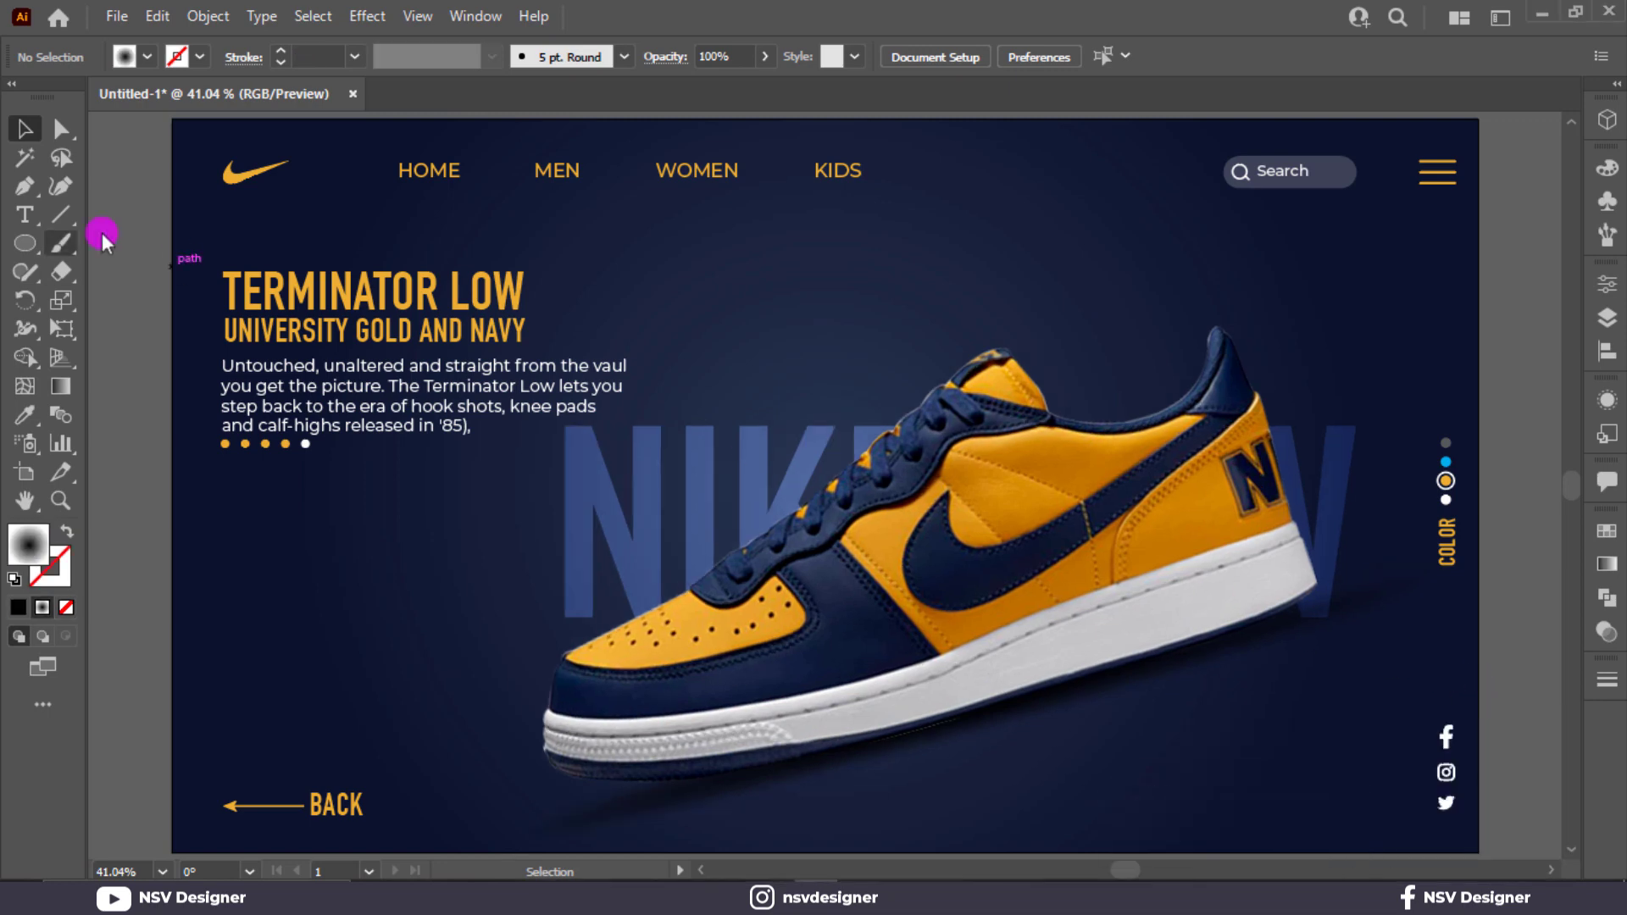
key(t)
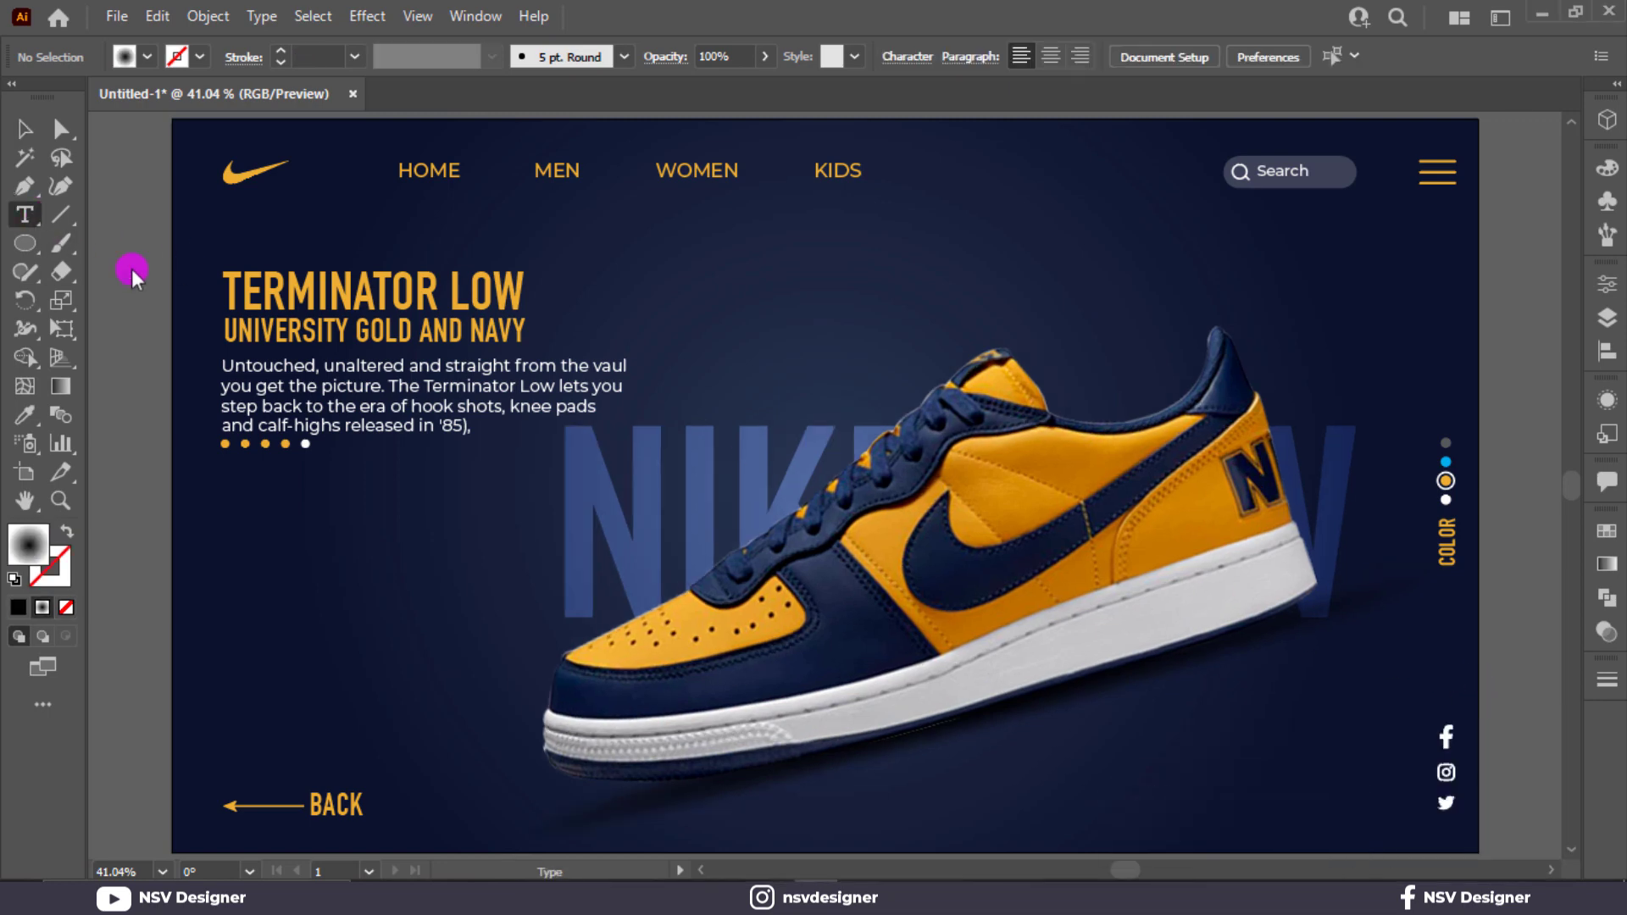
click(1041, 784)
key(BackSpace)
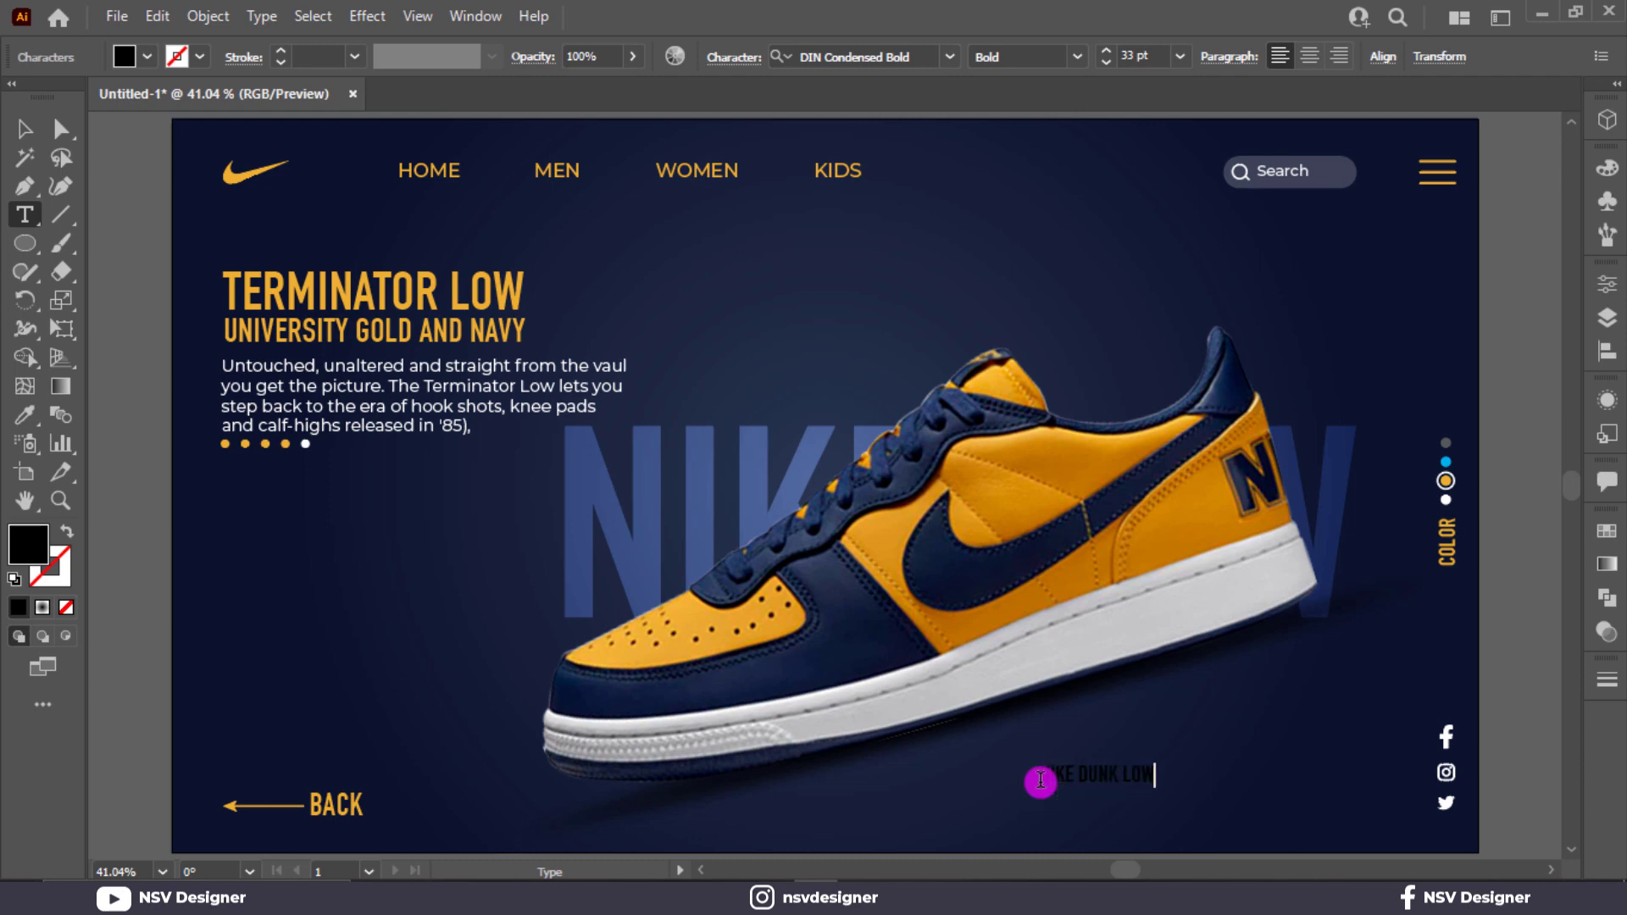
Step: Color the NIKE DUNK LOW text with the Nike logo's yellow and place it beneath the shoe's heel
click(38, 124)
key(i)
click(249, 171)
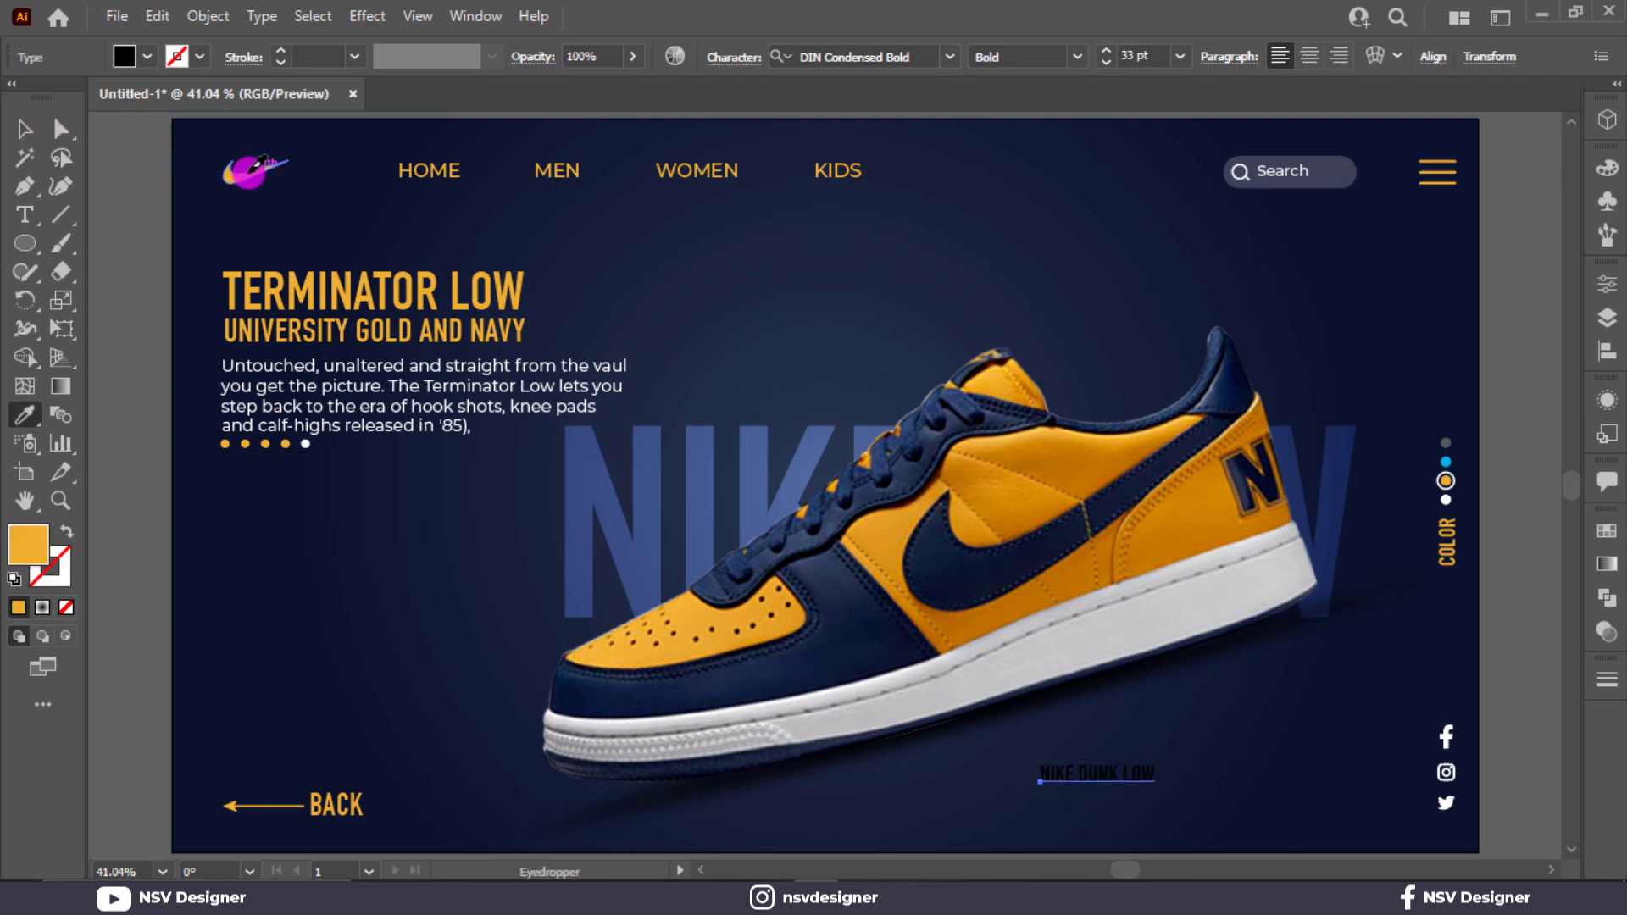
click(32, 132)
click(1210, 804)
drag(1140, 788, 1310, 672)
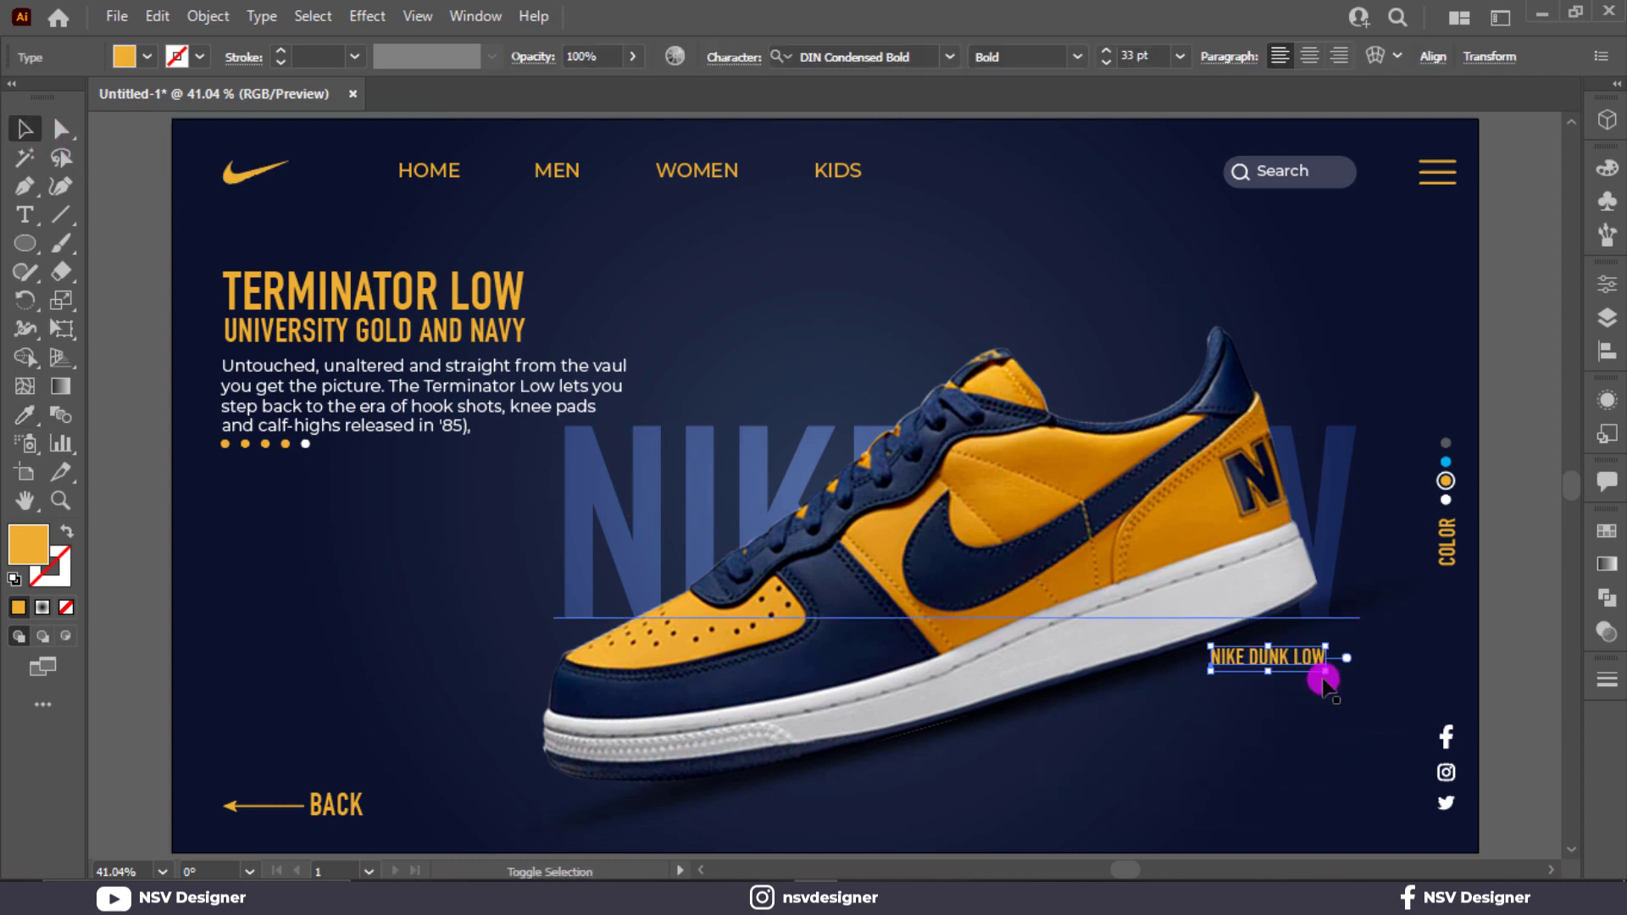
Step: Try the NIKE DUNK LOW text at about 46 pt in the empty area between the description and the shoe's toe
click(1296, 715)
click(1275, 744)
click(1320, 674)
drag(1320, 674, 526, 653)
drag(513, 550, 1377, 522)
key(ctrl+z)
key(ctrl+z)
key(ctrl+z)
key(ctrl+shift+z)
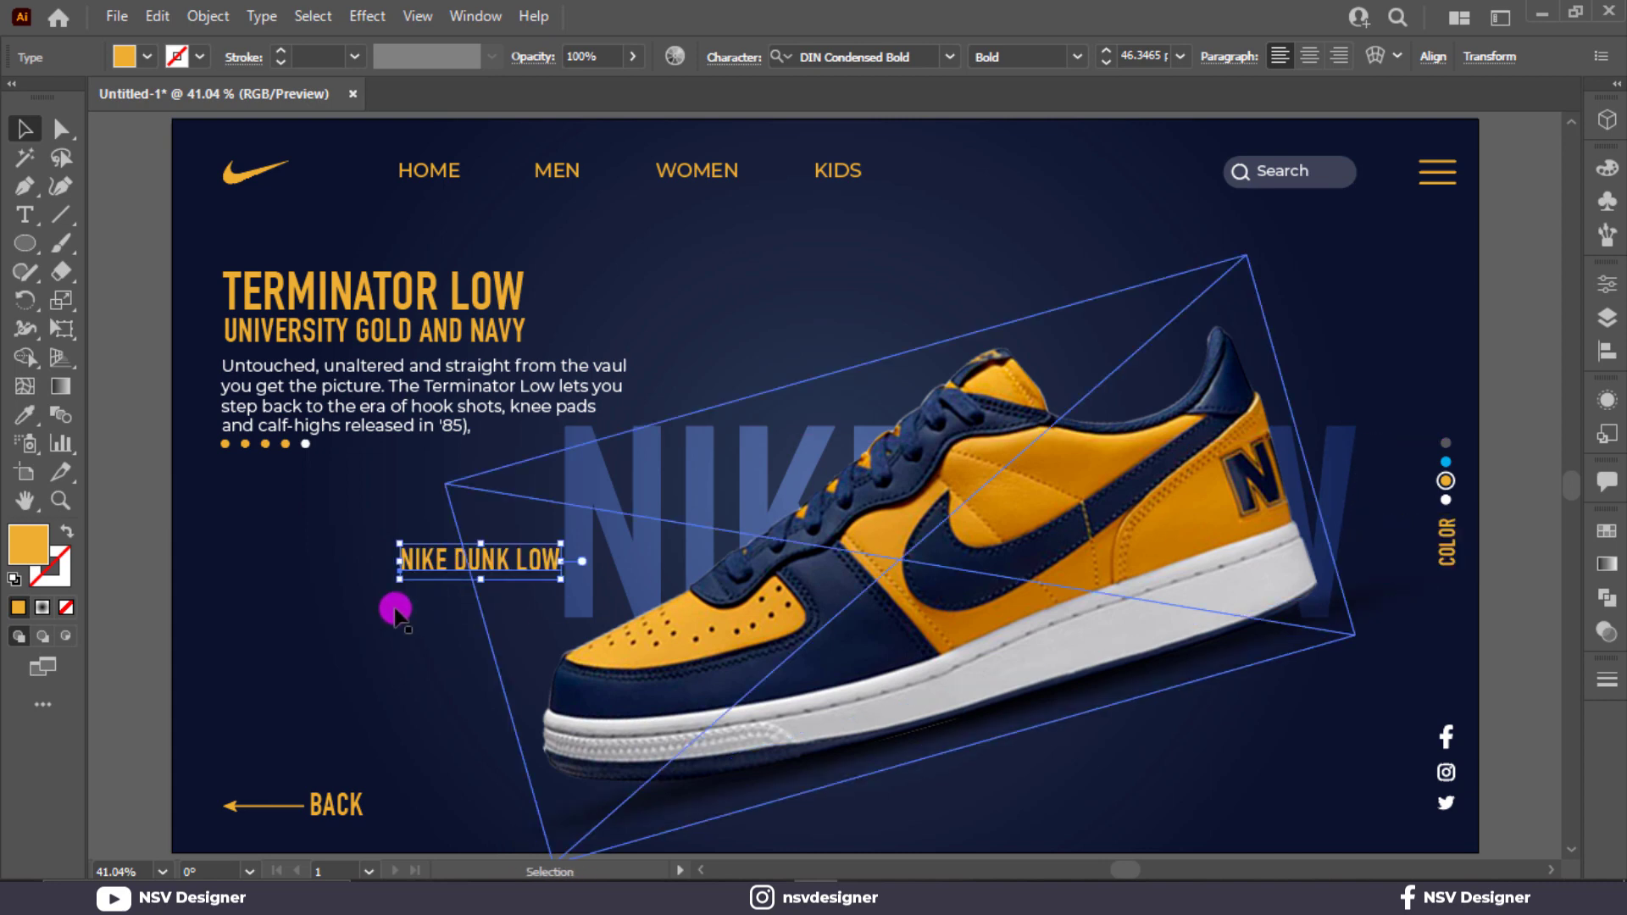
Step: Place the NIKE DUNK LOW text beneath the shoe's heel and enlarge it to about 55 pt
drag(426, 569, 1241, 693)
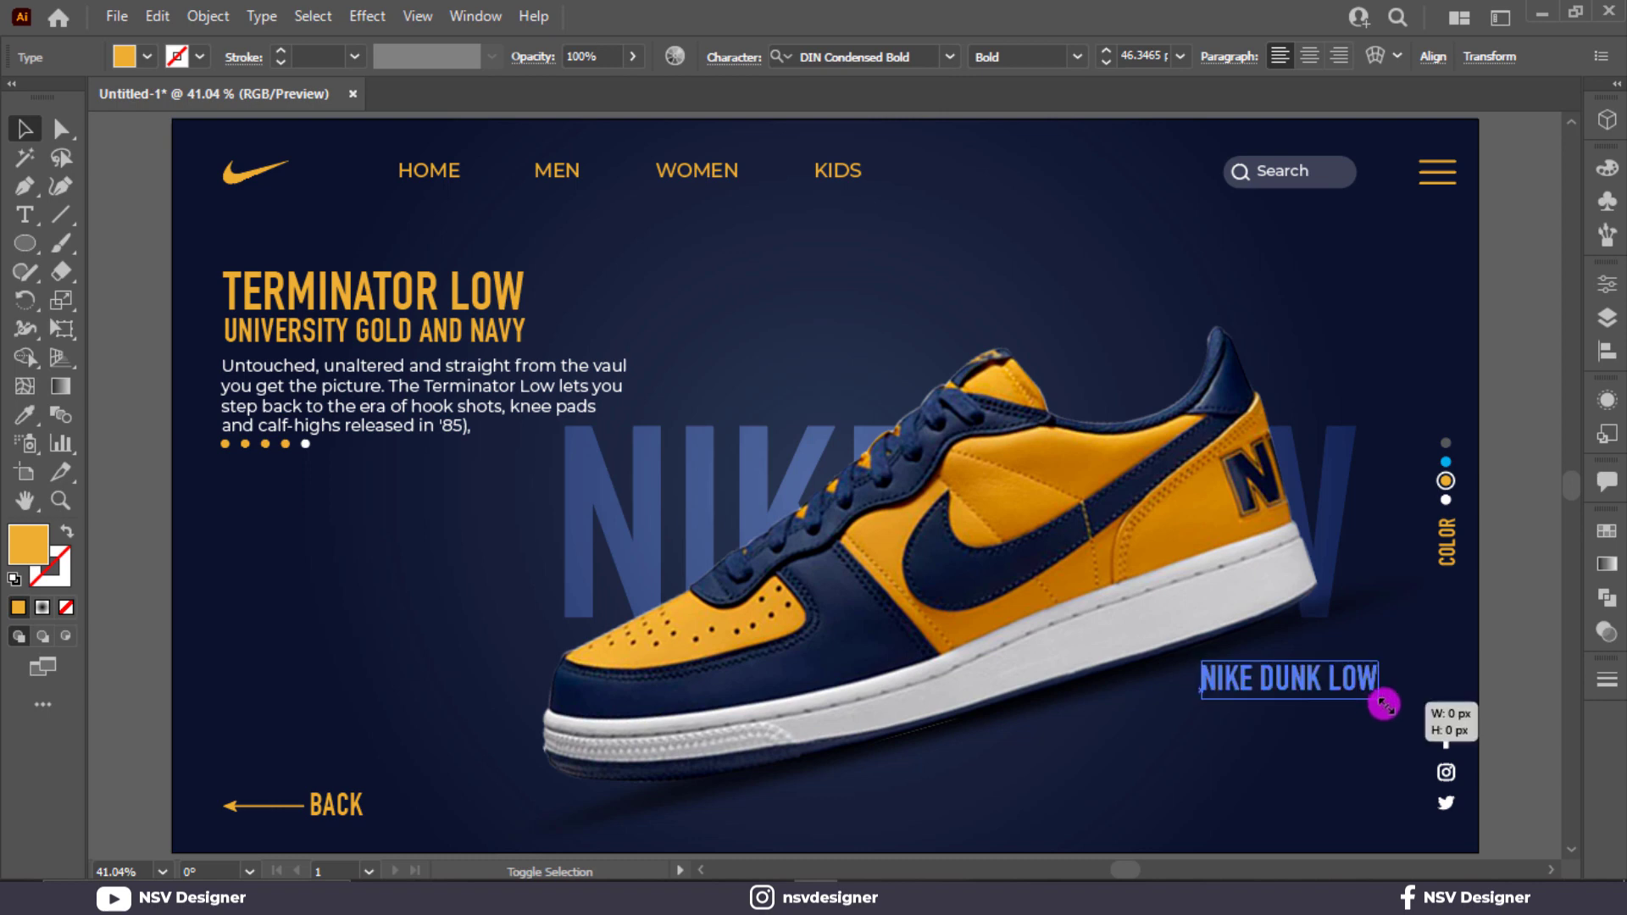
drag(1351, 697, 1298, 688)
click(1463, 653)
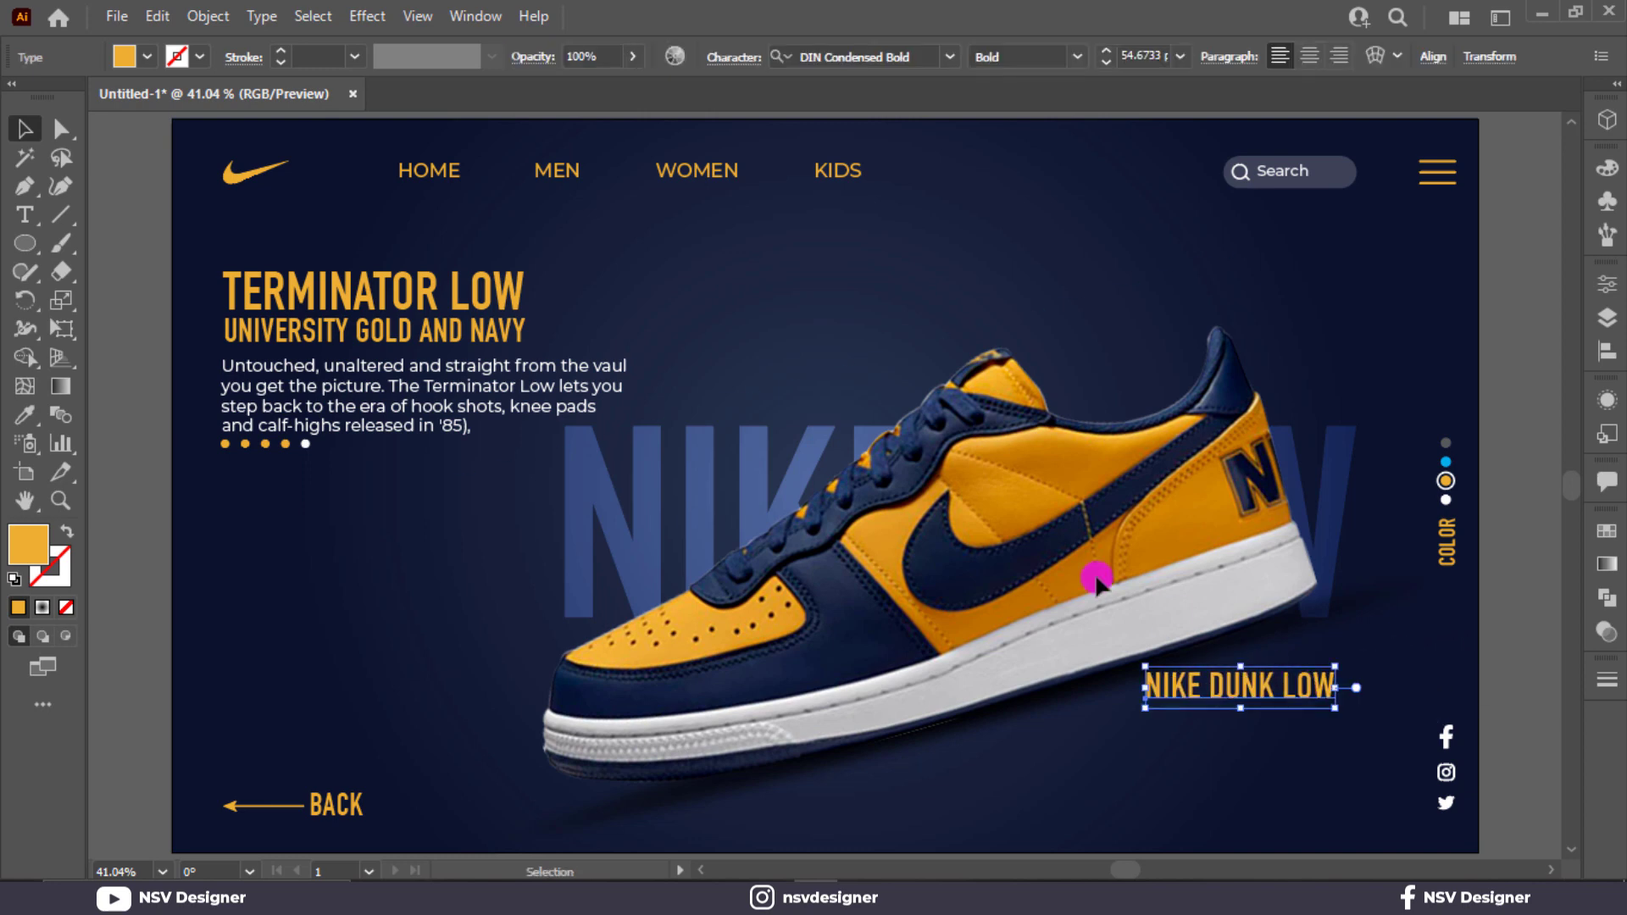
Step: Fill the NIKE DUNK LOW text with white
click(127, 58)
click(114, 133)
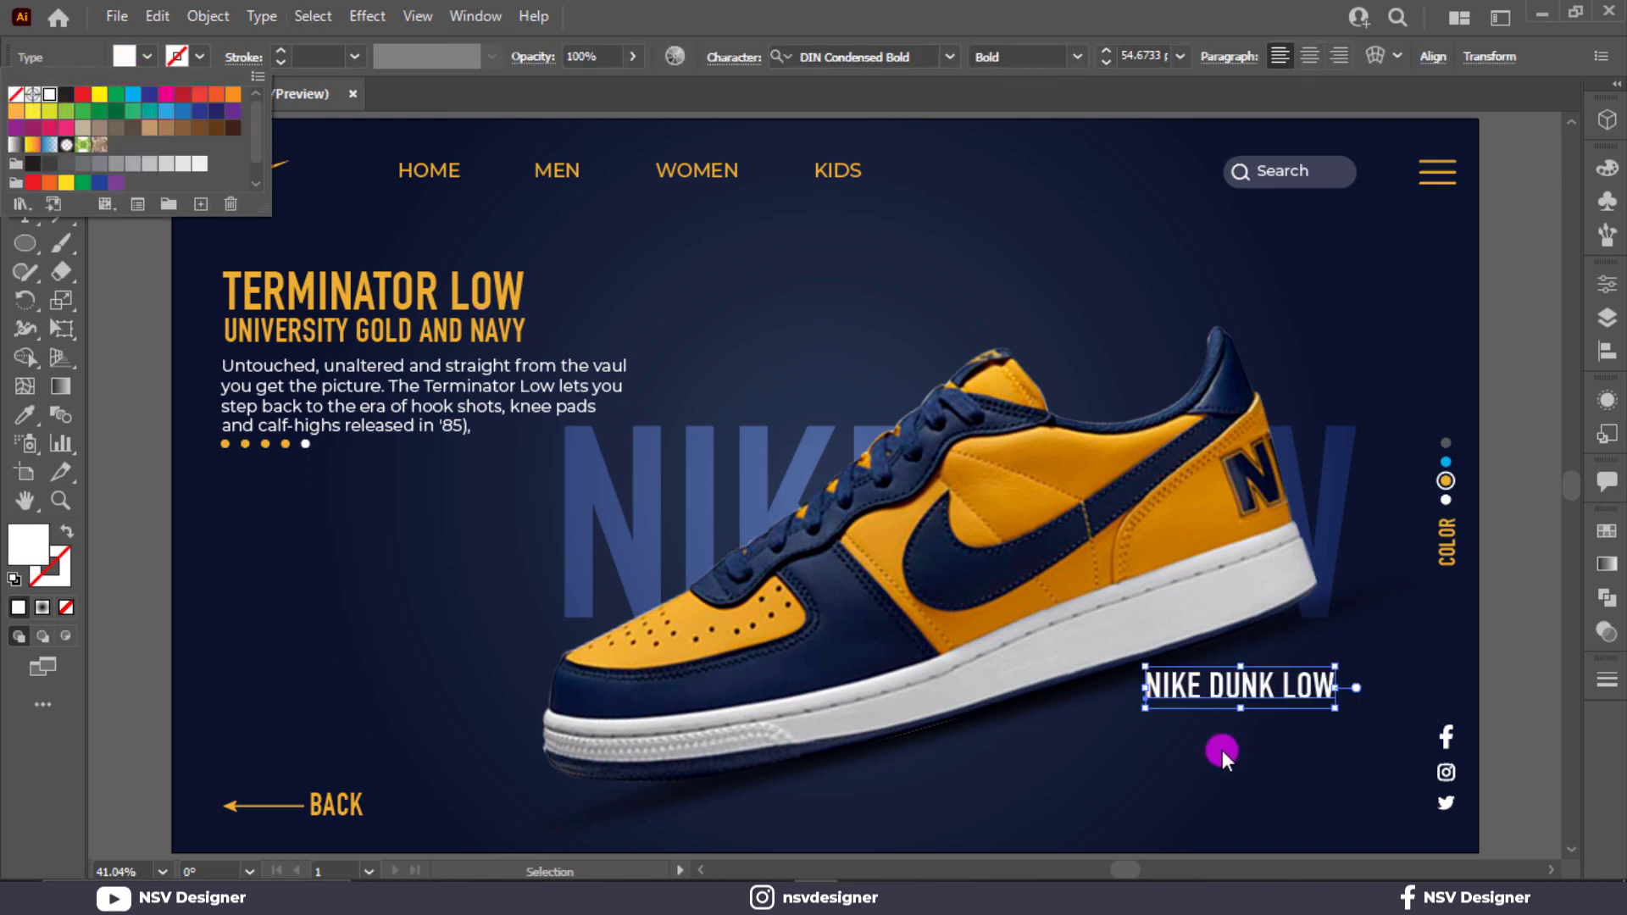
click(1229, 780)
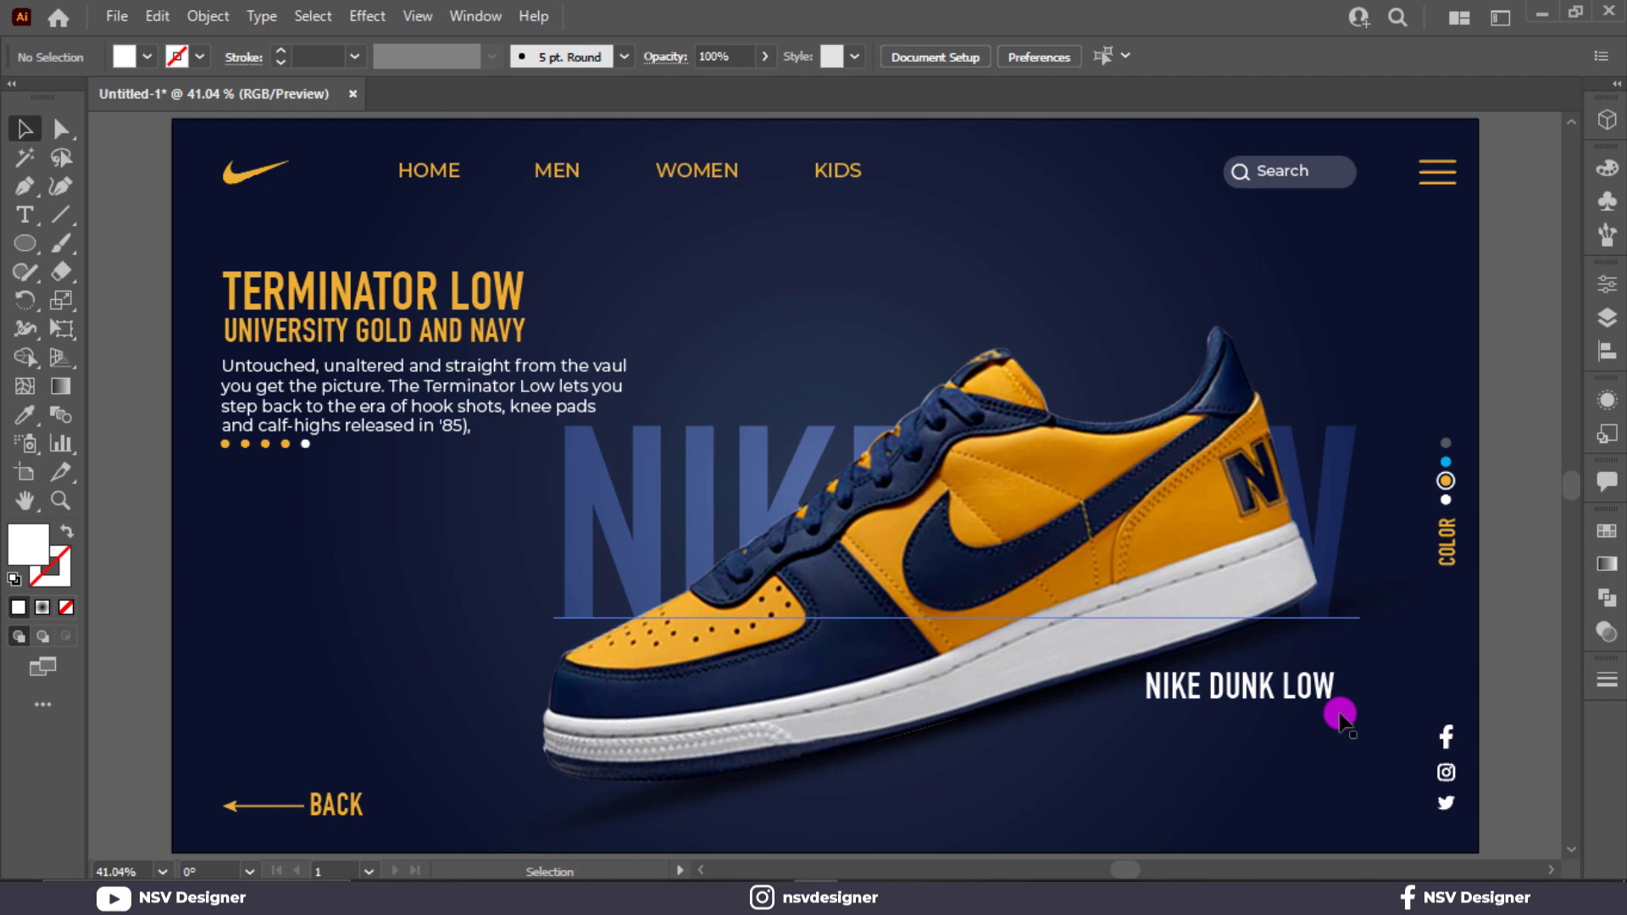
Step: Shift the description paragraph and the row of dots below it slightly down, and enlarge the dot row to space it wider
drag(175, 443, 316, 446)
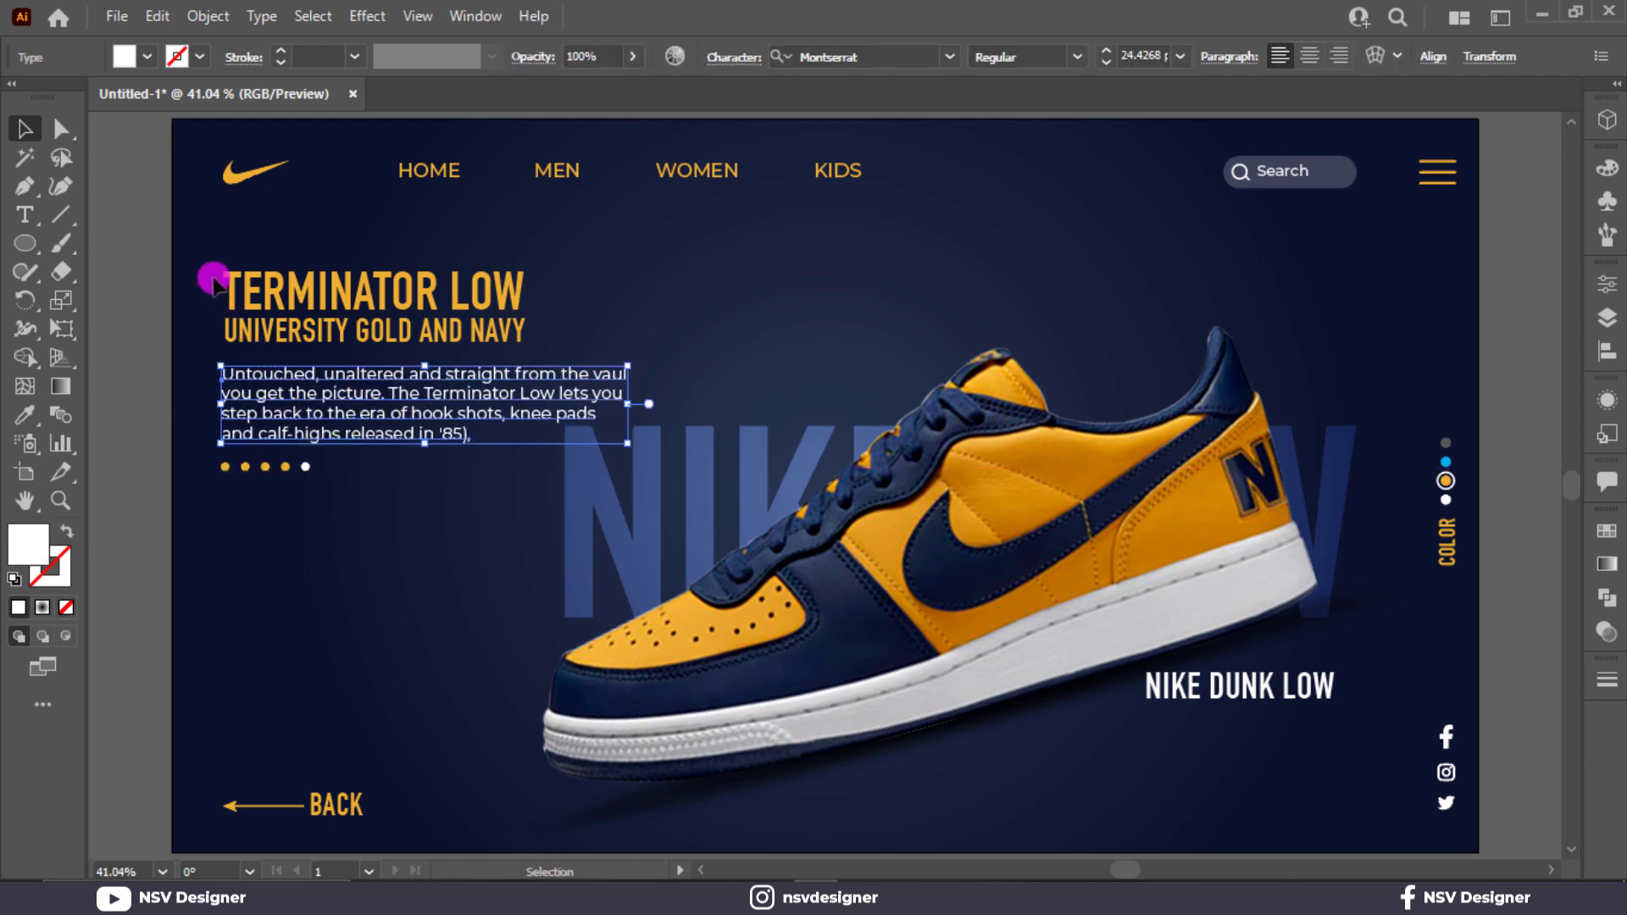
drag(207, 265, 231, 508)
drag(310, 467, 332, 467)
click(377, 488)
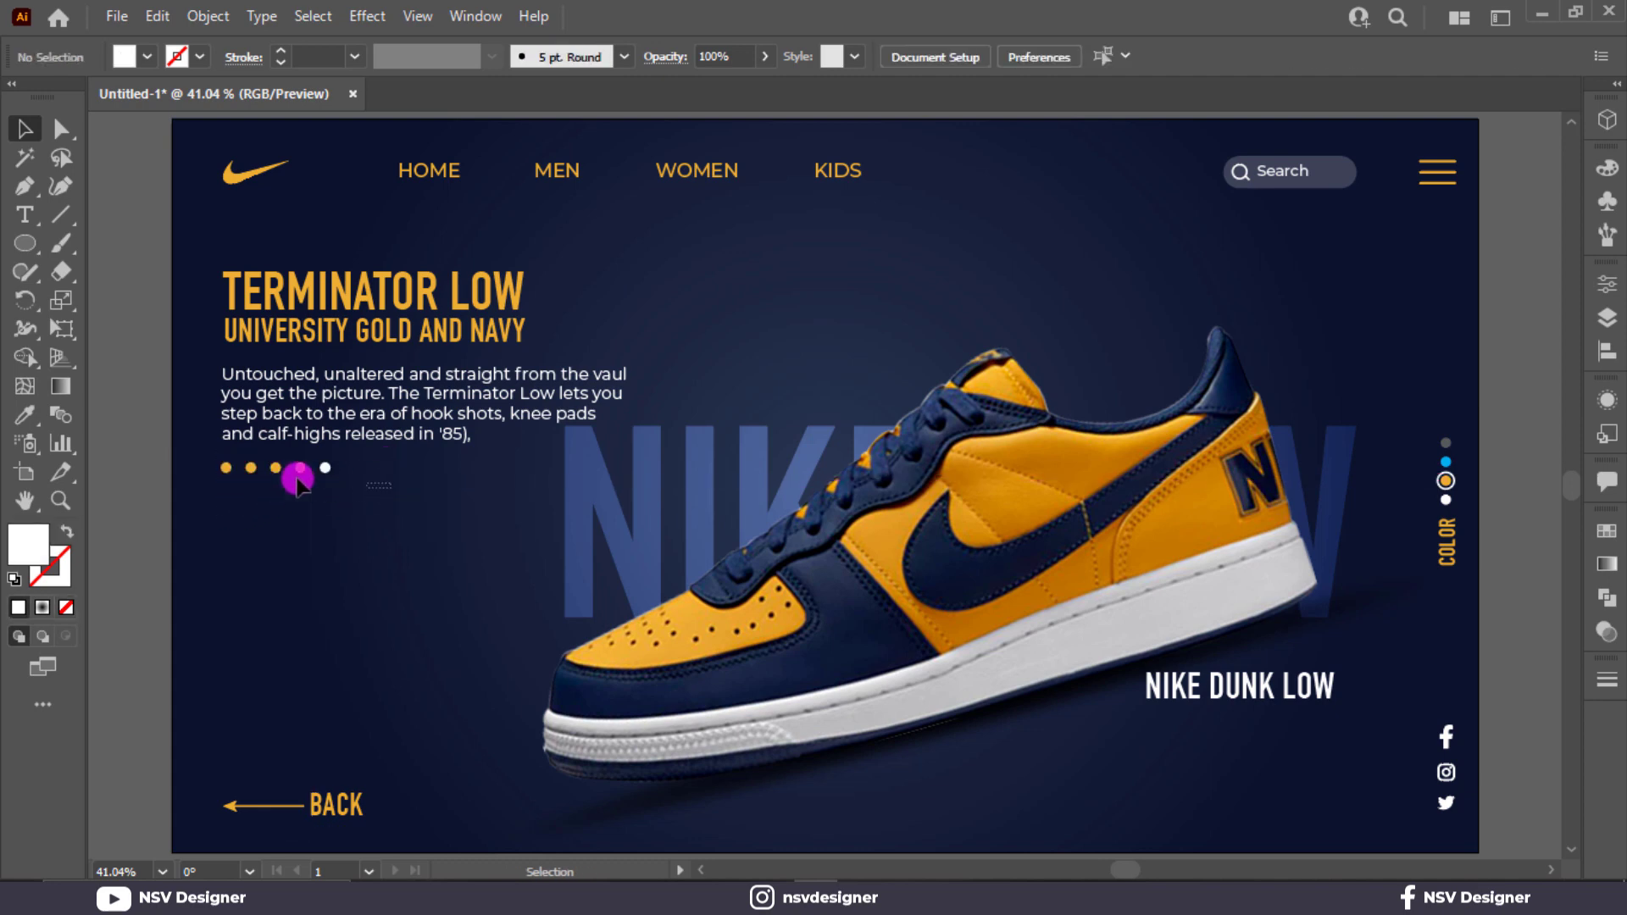